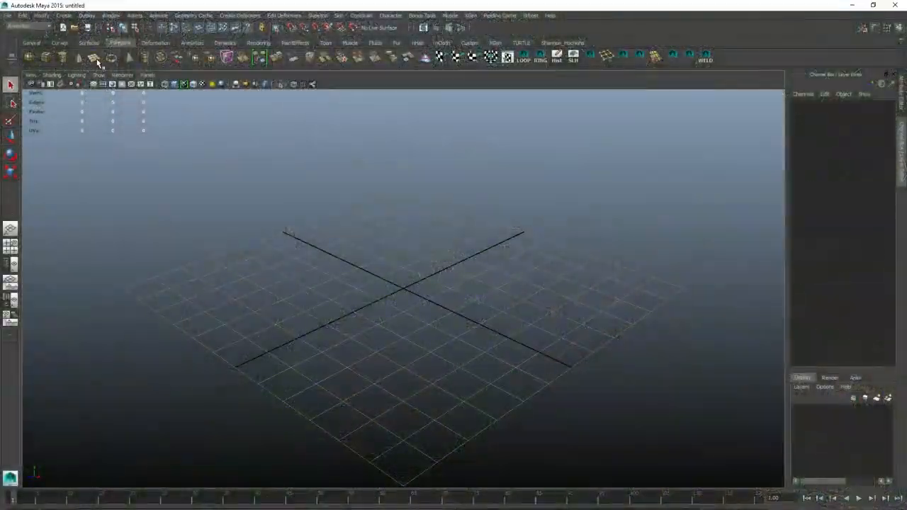
- Create a polygon plane scaled uniformly to 24, with 12 width subdivisions and 1 height subdivision
click(94, 58)
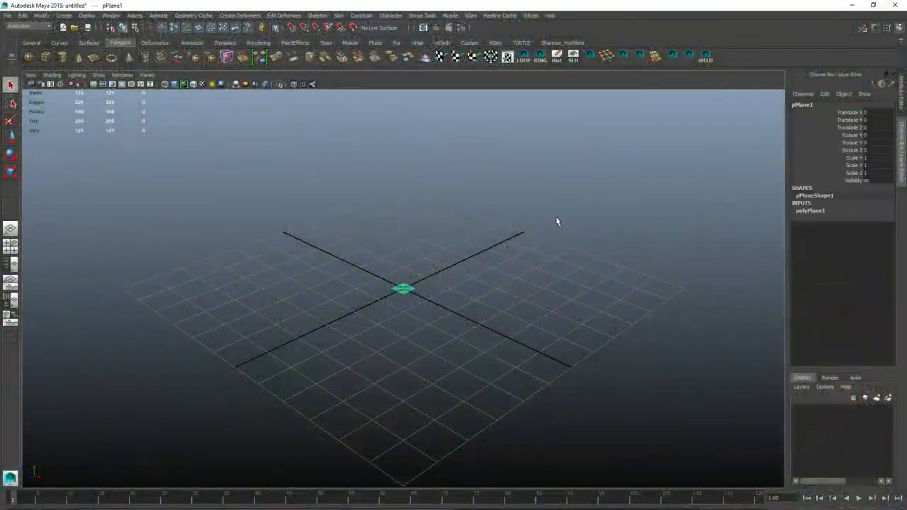
key(r)
middle_drag(312, 280, 502, 298)
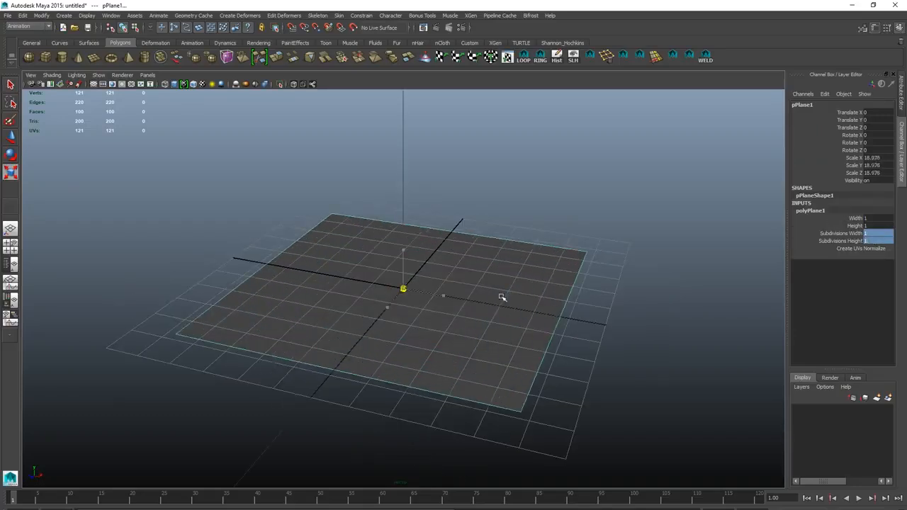
alt+drag(355, 297, 426, 321)
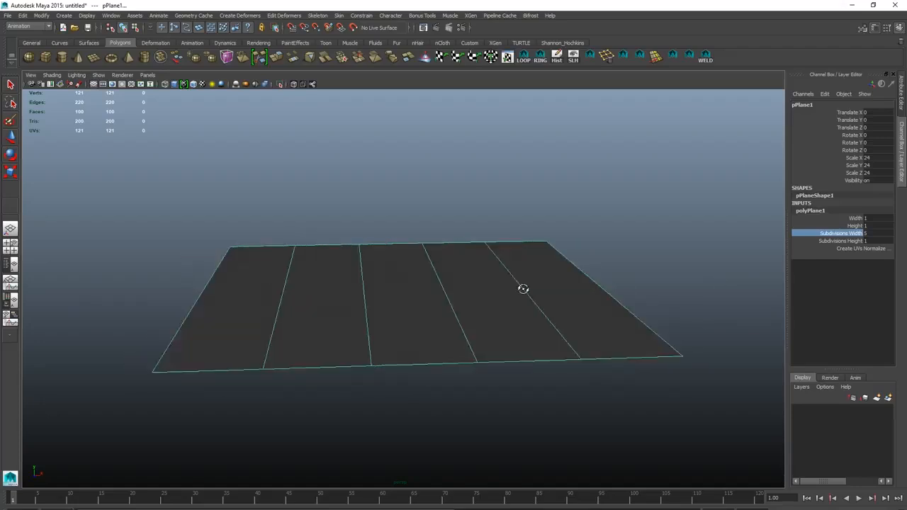
- Raise the lengthwise edges in the middle of the plane to form a ridge
key(F10)
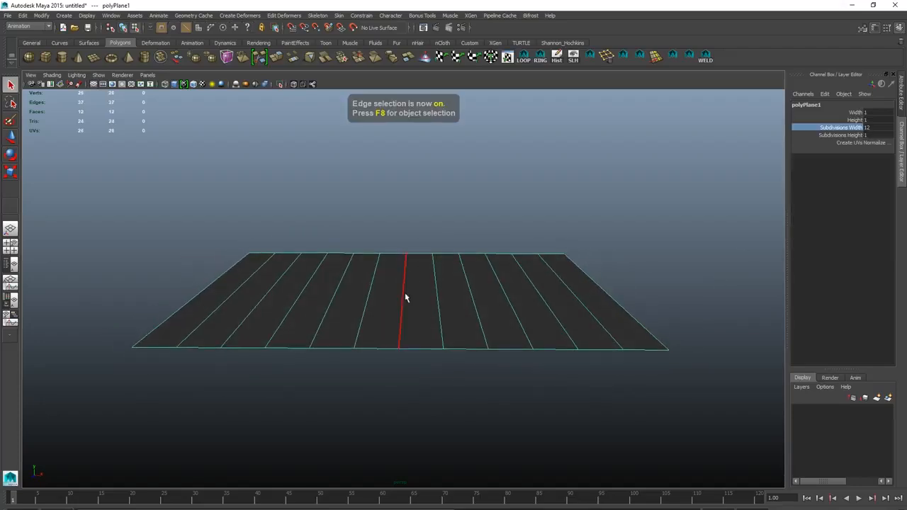
click(404, 297)
alt+drag(405, 297, 488, 274)
key(w)
drag(403, 258, 402, 234)
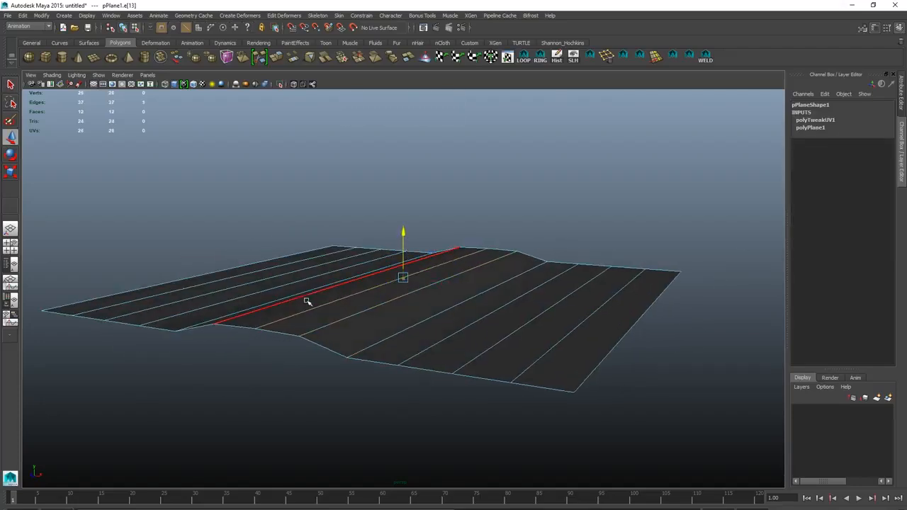
- Shape shallow valleys on both sides of the ridge so the plane's outer edges sit higher
alt+drag(307, 302, 613, 287)
click(613, 287)
alt+drag(342, 270, 348, 269)
key(F11)
click(578, 296)
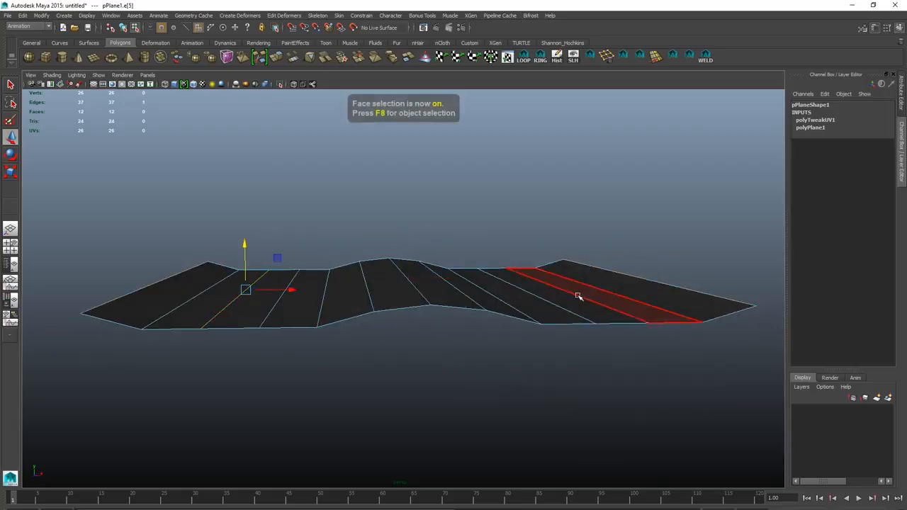
shift+click(280, 279)
- Examine the ridge and valleys of the plane in the smoothed mesh preview
key(F8)
key(3)
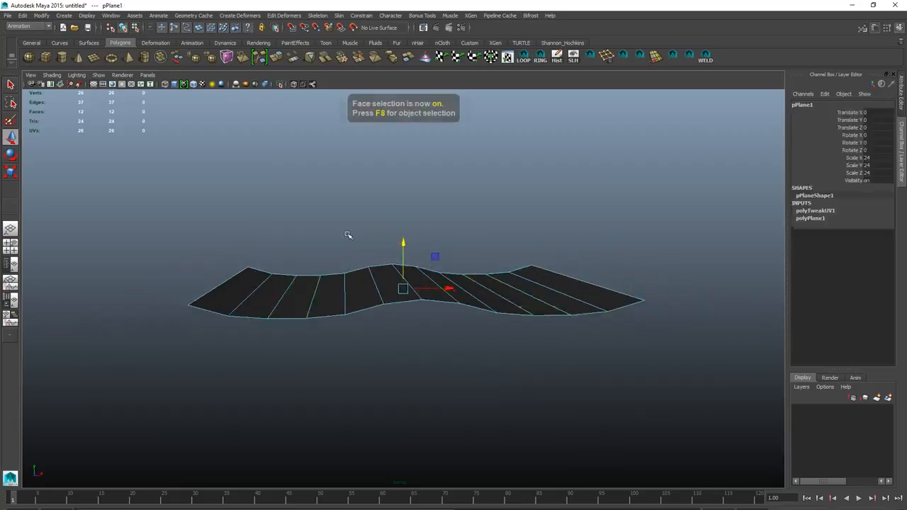
click(348, 235)
key(F11)
alt+drag(557, 299, 404, 251)
key(r)
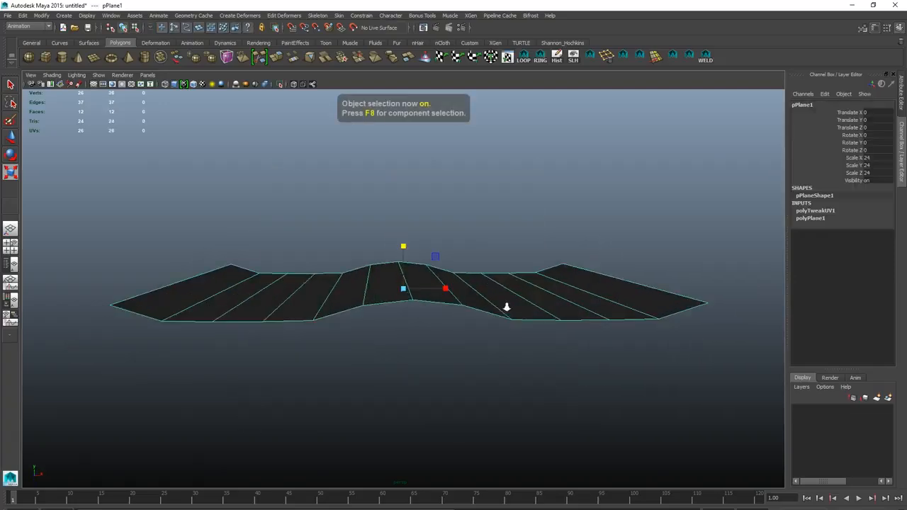
- Scale the two faces on top of the ridge wider to steepen its slopes
key(F11)
click(445, 283)
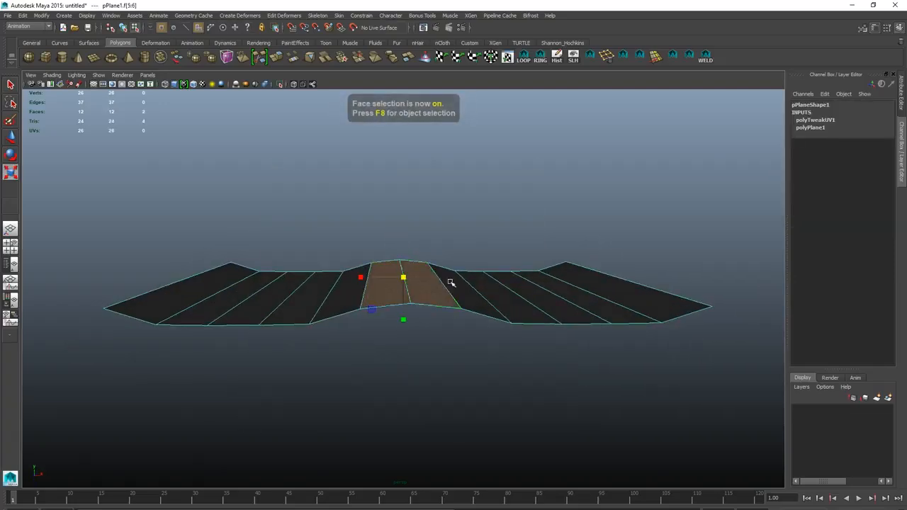
key(F8)
- Snap the plane's pivot point to its corner vertex
click(324, 294)
key(w)
alt+drag(348, 219, 504, 368)
middle_drag(366, 374, 285, 416)
- Place duplicates of the plane edge to edge on both sides along Z to test the tiling
alt+drag(285, 416, 319, 383)
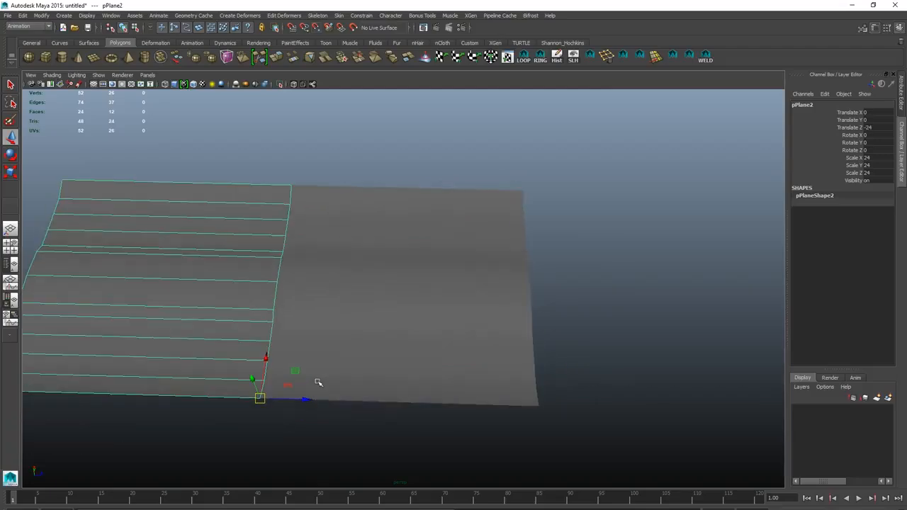
alt+right_drag(319, 383, 146, 345)
drag(154, 360, 525, 369)
click(496, 418)
alt+drag(496, 418, 405, 257)
key(q)
- Delete the duplicated planes on both sides and keep the original plane selected
click(219, 263)
alt+drag(219, 263, 239, 277)
click(540, 288)
click(606, 282)
key(Delete)
click(248, 281)
key(Delete)
click(415, 283)
- Insert seven edge loops across the plane, perpendicular to the ridge
alt+drag(415, 284, 423, 291)
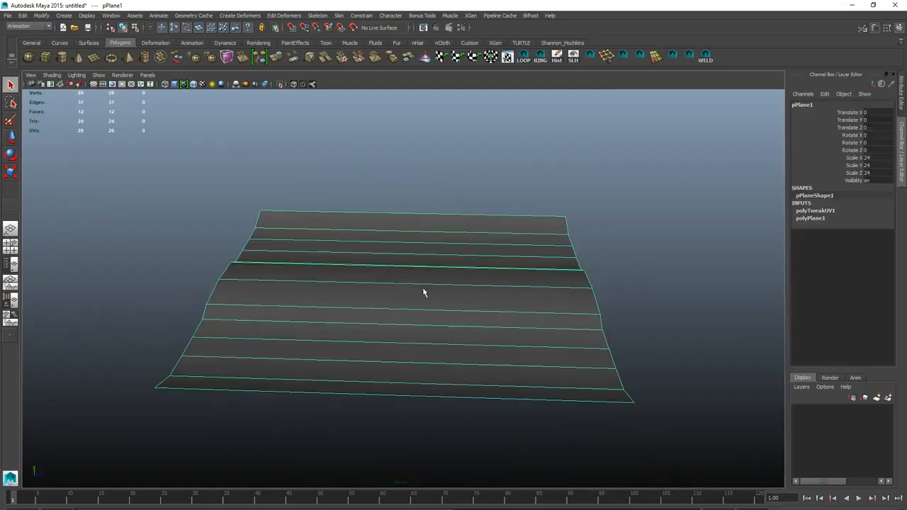
shift+right_drag(439, 285, 409, 287)
ctrl+click(406, 285)
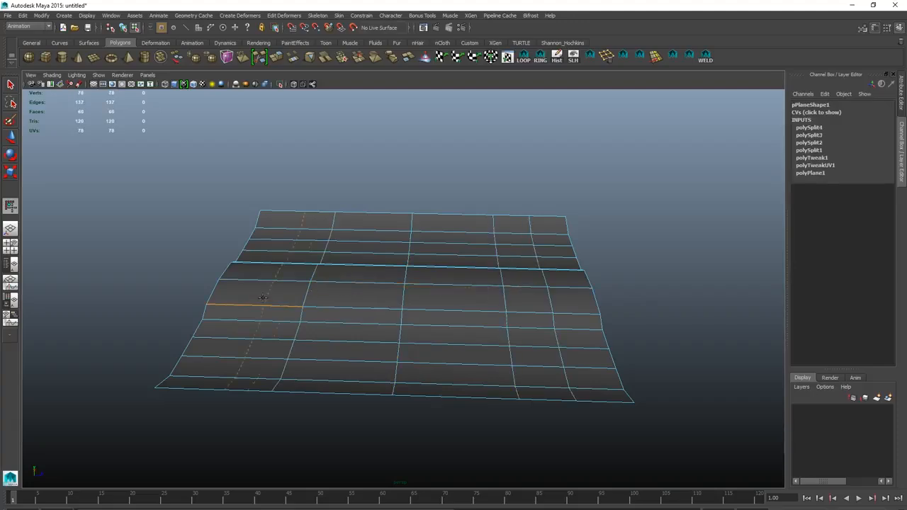
ctrl+click(356, 289)
ctrl+click(454, 287)
alt+drag(454, 288, 630, 358)
- Move individual faces on the plane's slopes and flats with soft selection to make the terrain uneven
key(F11)
click(437, 278)
key(b)
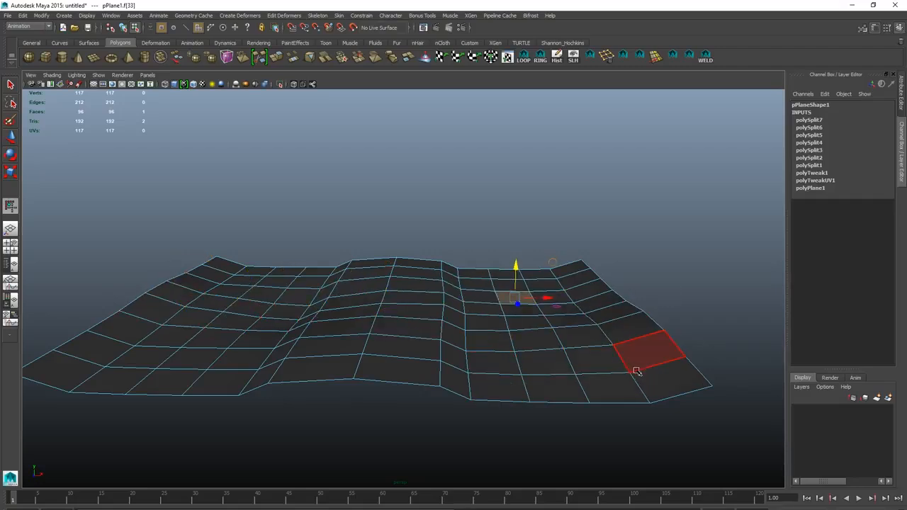
key(F8)
click(697, 342)
alt+drag(697, 342, 317, 342)
click(318, 342)
key(F8)
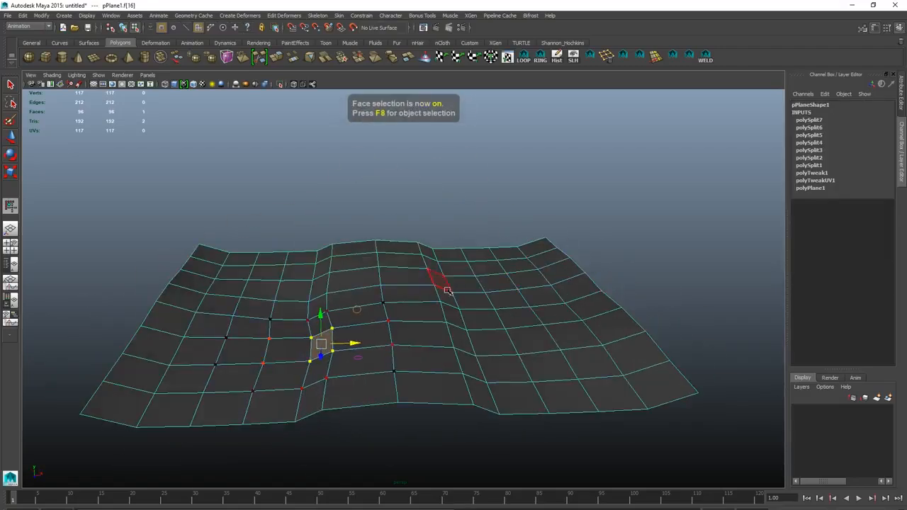
click(461, 340)
key(F8)
click(610, 241)
- Try tiling the uneven terrain plane with a duplicate to check the seams
click(338, 304)
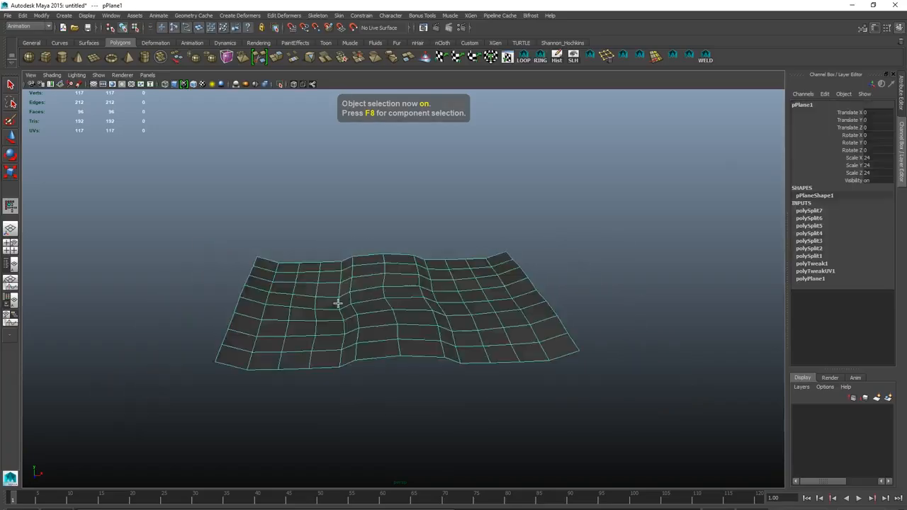
key(w)
alt+drag(338, 304, 466, 318)
key(ctrl+d)
alt+middle_drag(466, 318, 431, 330)
- Create a polygon cube and set its scale to 24 on all three axes
click(46, 56)
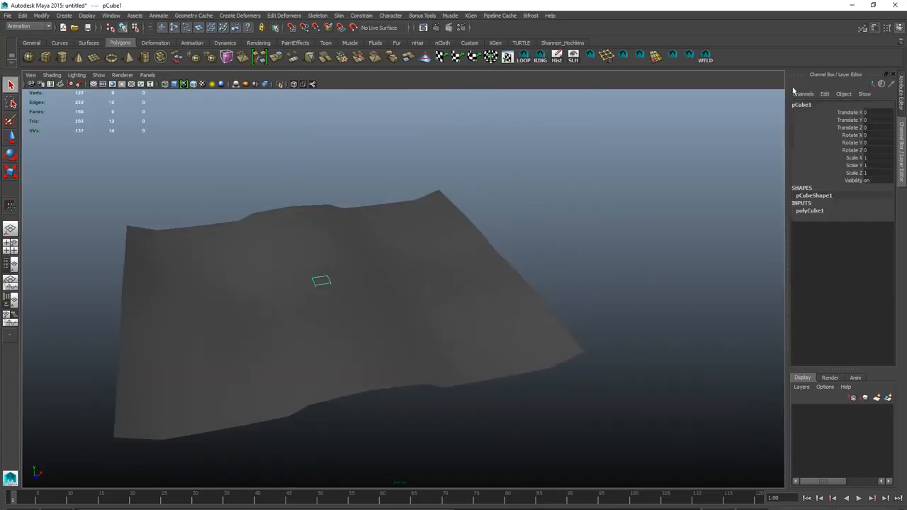
text(50)
key(Return)
scroll(427, 225, down, 10)
key(r)
middle_drag(474, 254, 432, 268)
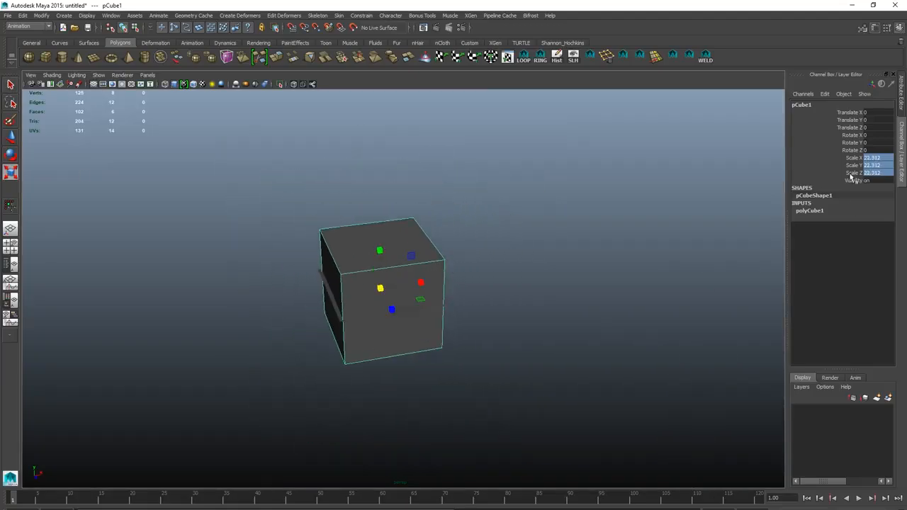
text(24)
key(Return)
- Move the cube about 24 units along X so it sits beside the terrain plane
key(f)
alt+drag(482, 269, 630, 289)
key(w)
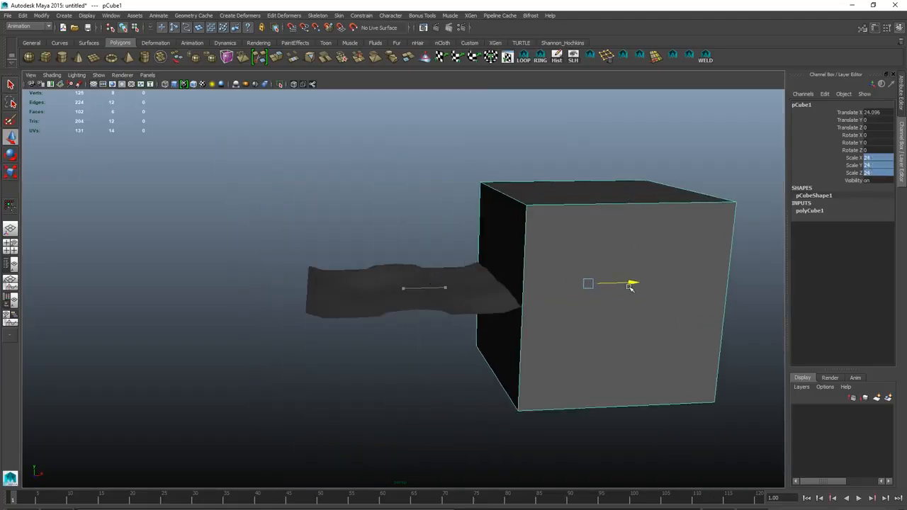
- Raise the cube's bottom face to terrain level and adjust its outer side face
alt+drag(503, 330, 459, 269)
key(F11)
click(461, 402)
alt+drag(457, 396, 496, 418)
drag(451, 347, 383, 269)
click(433, 265)
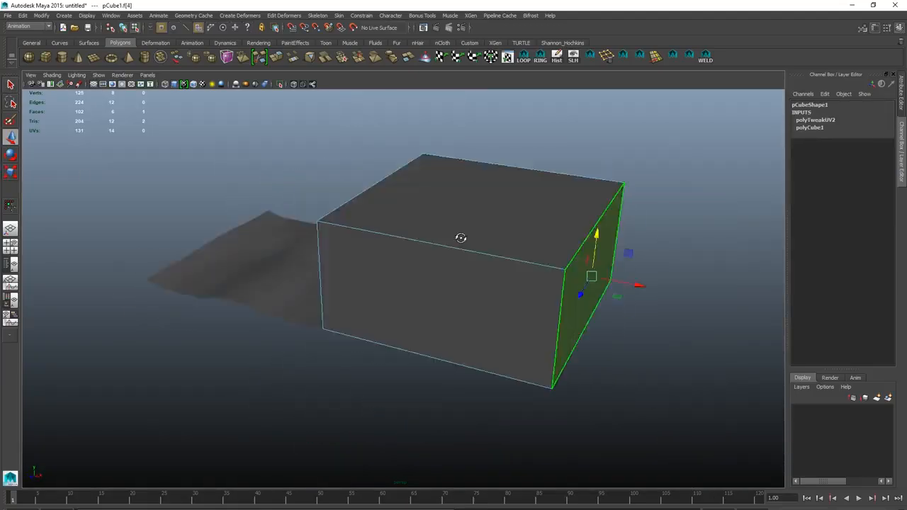
alt+drag(461, 237, 528, 228)
drag(610, 234, 572, 238)
- Delete the cube's faces except the top and the wall next to the terrain
click(482, 266)
alt+drag(397, 273, 545, 251)
shift+click(294, 243)
key(Delete)
click(333, 326)
key(Delete)
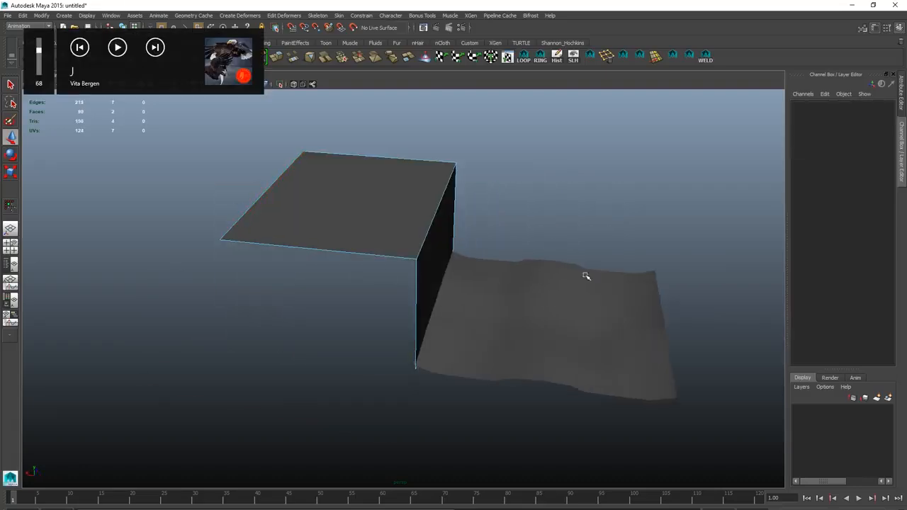
- Cut a horizontal edge across the cliff wall and shift it so the wall bends inward
alt+drag(588, 276, 425, 238)
click(448, 221)
alt+drag(447, 183, 443, 213)
scroll(445, 310, up, 5)
alt+drag(445, 309, 332, 242)
click(244, 250)
click(390, 322)
key(Return)
key(F10)
key(w)
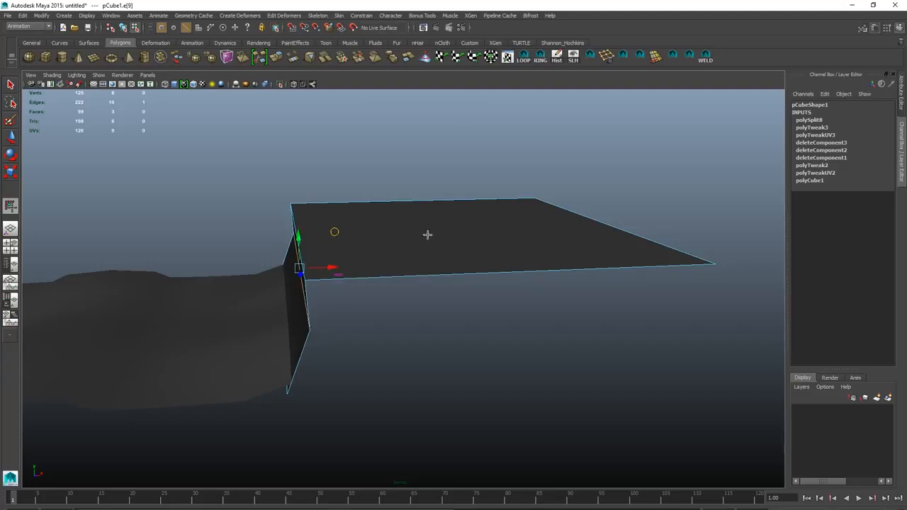
- Cut an edge along the cliff's upper rim and move it to soften the corner
alt+drag(427, 235, 531, 246)
click(425, 226)
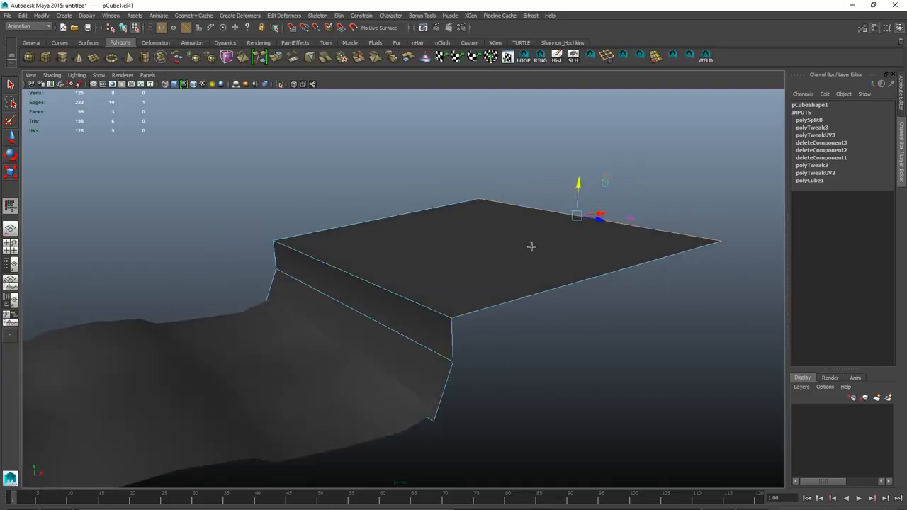
click(275, 245)
click(452, 320)
key(Return)
key(F10)
alt+drag(431, 300, 439, 359)
click(439, 358)
- Insert edge loops in both directions across the cliff's top and down its wall
click(521, 342)
alt+drag(520, 342, 543, 293)
click(543, 293)
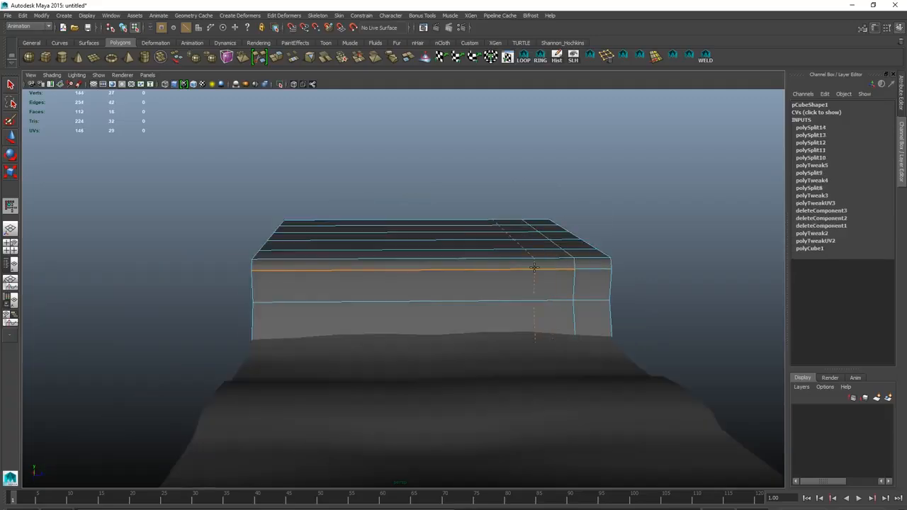
- Move faces on the cliff's top with soft selection to give the surface gentle bumps
key(F11)
alt+drag(320, 257, 375, 258)
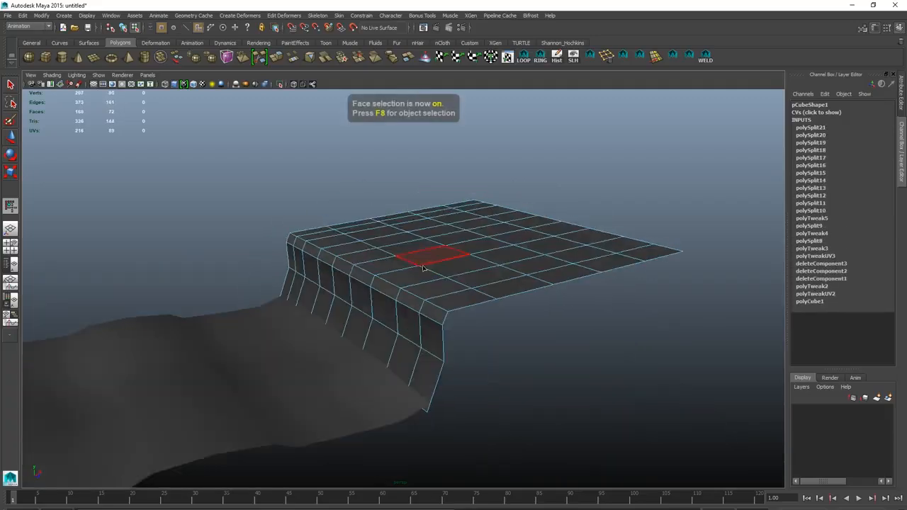
click(365, 263)
alt+drag(506, 284, 423, 290)
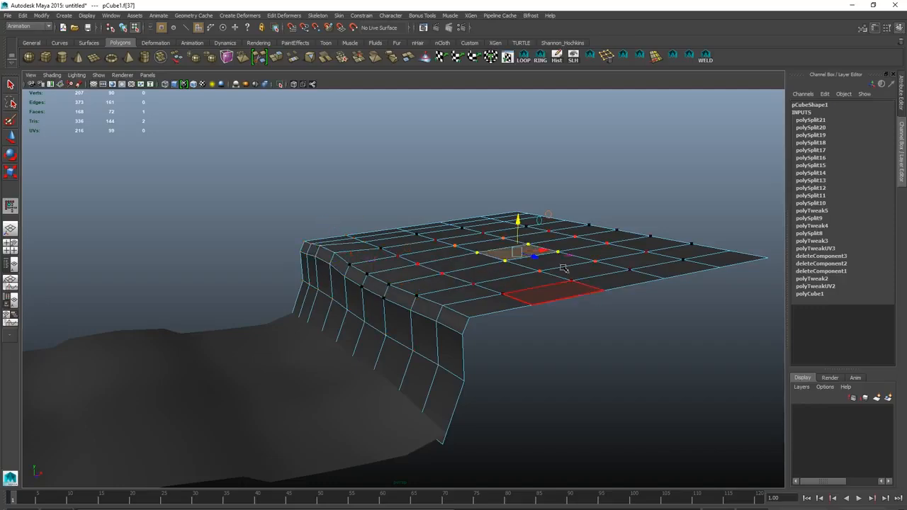
alt+drag(673, 271, 569, 258)
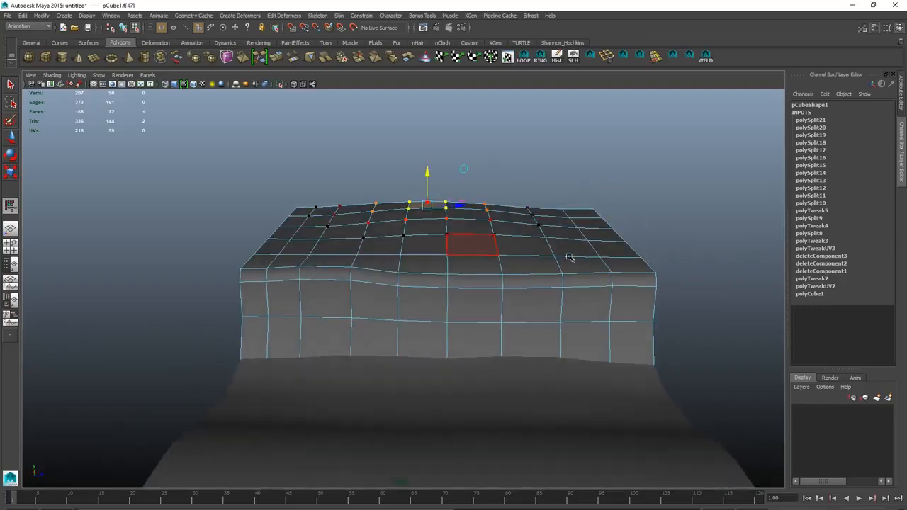
- Push and pull faces along the cliff's rim and wall with soft selection to make them irregular
alt+drag(365, 285, 415, 296)
click(383, 289)
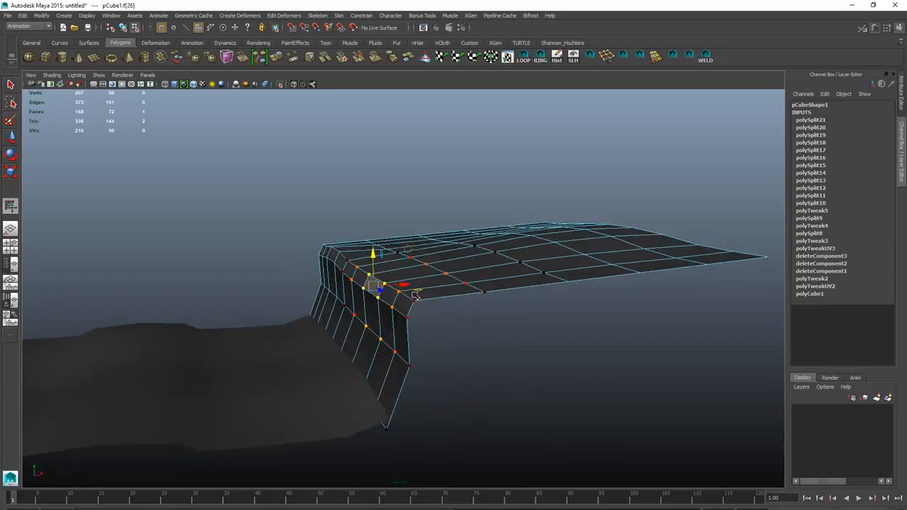
click(328, 315)
alt+drag(328, 315, 368, 333)
alt+drag(461, 270, 577, 293)
click(397, 280)
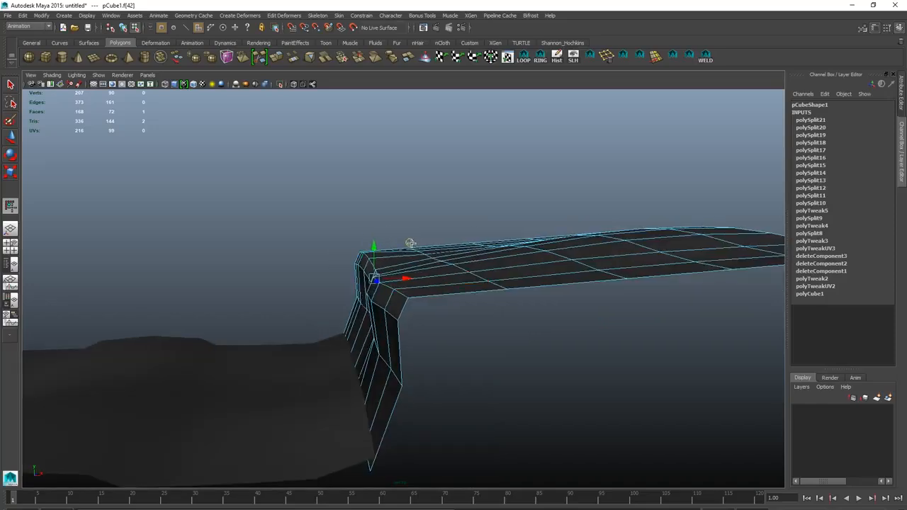
alt+drag(355, 337, 439, 326)
- Soften the edge normals of the whole cliff mesh
key(F8)
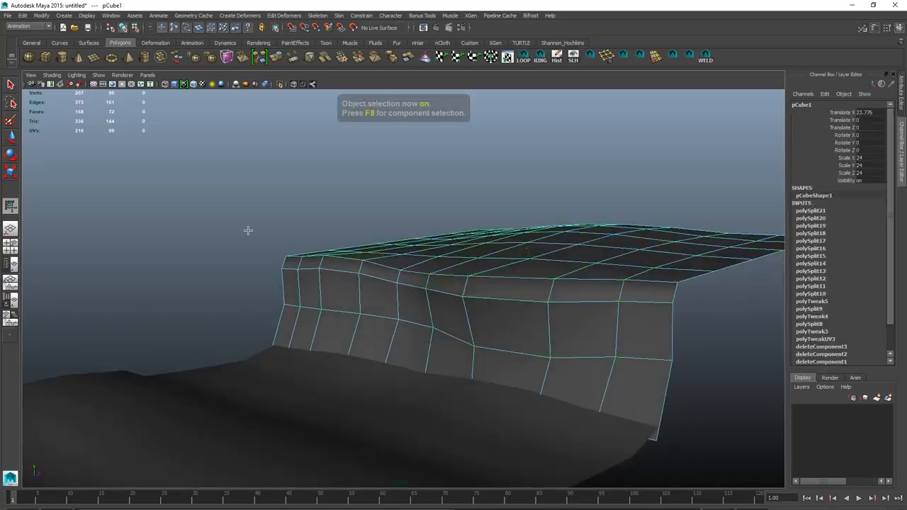
alt+drag(247, 229, 341, 234)
click(28, 26)
click(22, 40)
click(258, 16)
click(269, 105)
click(268, 146)
- Cut another horizontal edge loop along the cliff wall and adjust the nearby edges and faces
alt+drag(269, 146, 354, 307)
click(357, 263)
click(426, 319)
key(F10)
click(346, 276)
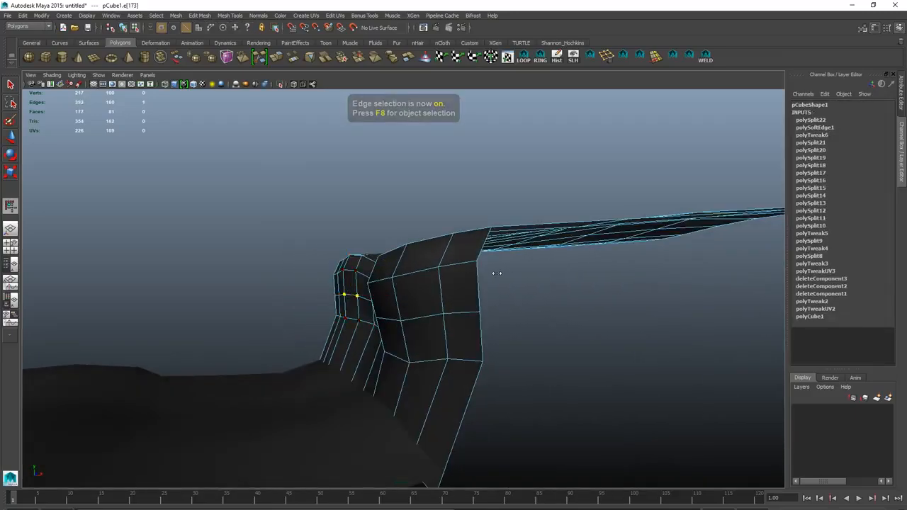
key(F10)
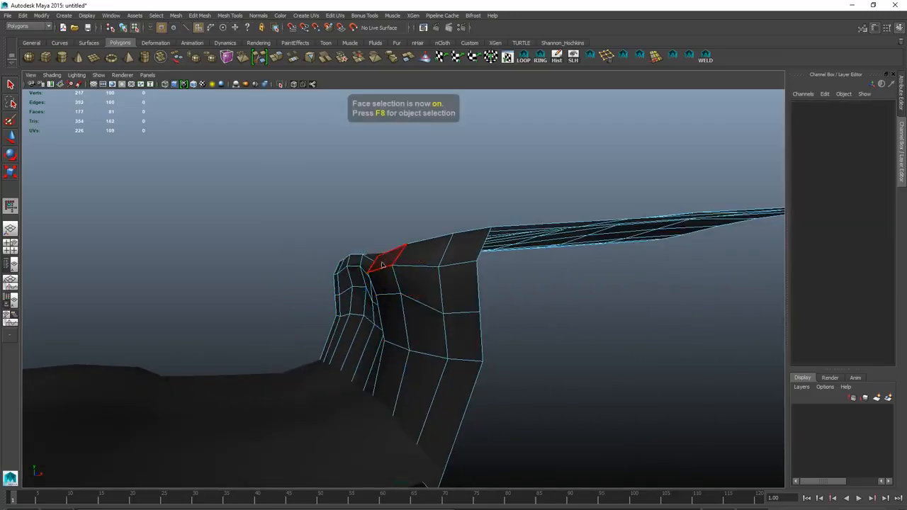
click(379, 253)
alt+drag(380, 254, 424, 291)
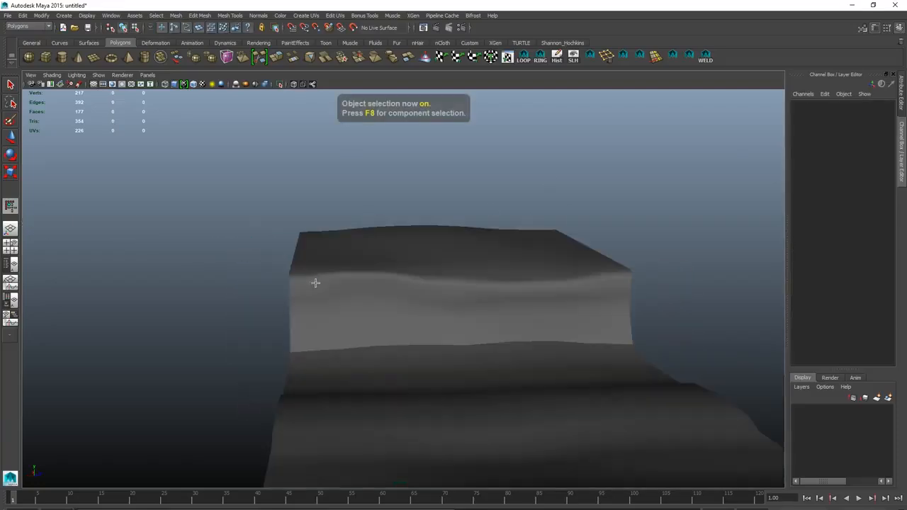
- Duplicate the cliff piece and place the copy end to end with the original
click(314, 283)
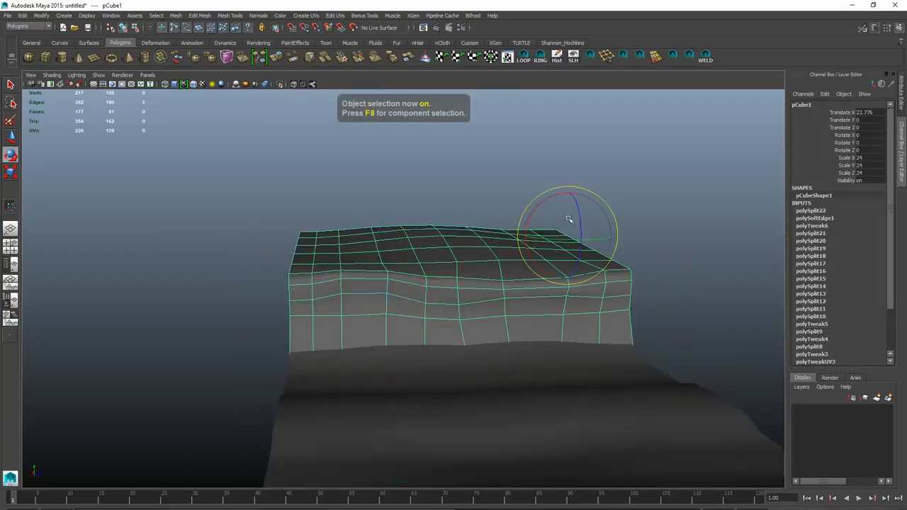
key(w)
middle_click(305, 227)
click(326, 198)
alt+drag(326, 198, 301, 298)
click(301, 298)
- Duplicate the ground plane and place the copy edge to edge with the original, in front of the second cliff piece
alt+drag(357, 304, 403, 347)
click(403, 352)
scroll(403, 352, down, 3)
alt+middle_drag(409, 298, 441, 271)
key(ctrl+d)
middle_click(400, 409)
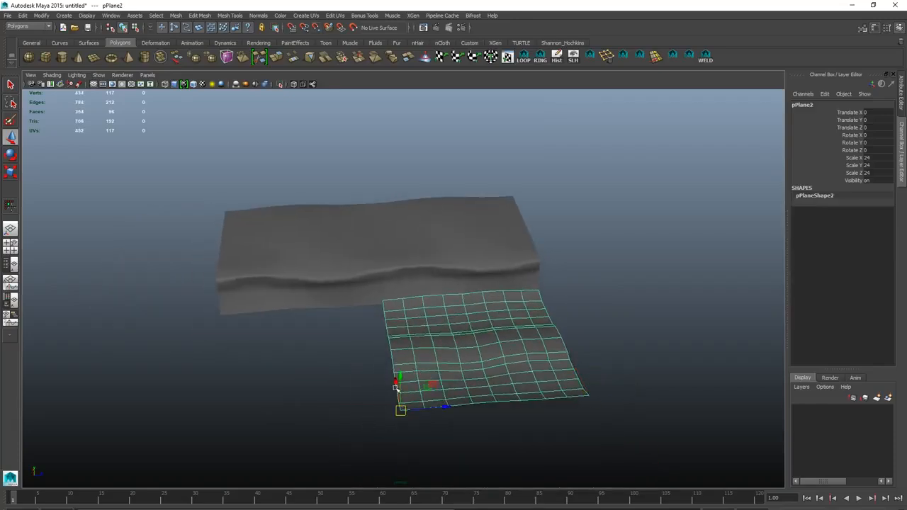
- Delete the duplicated ground plane and cliff pieces, keeping one ground plane and one cliff
alt+drag(356, 266, 298, 220)
click(165, 223)
scroll(297, 290, up, 4)
alt+drag(304, 294, 425, 355)
scroll(397, 319, down, 4)
drag(235, 214, 360, 305)
key(Delete)
- Delete the construction history of the cliff piece
click(525, 265)
alt+drag(617, 316, 560, 280)
key(q)
click(557, 57)
alt+drag(510, 262, 493, 238)
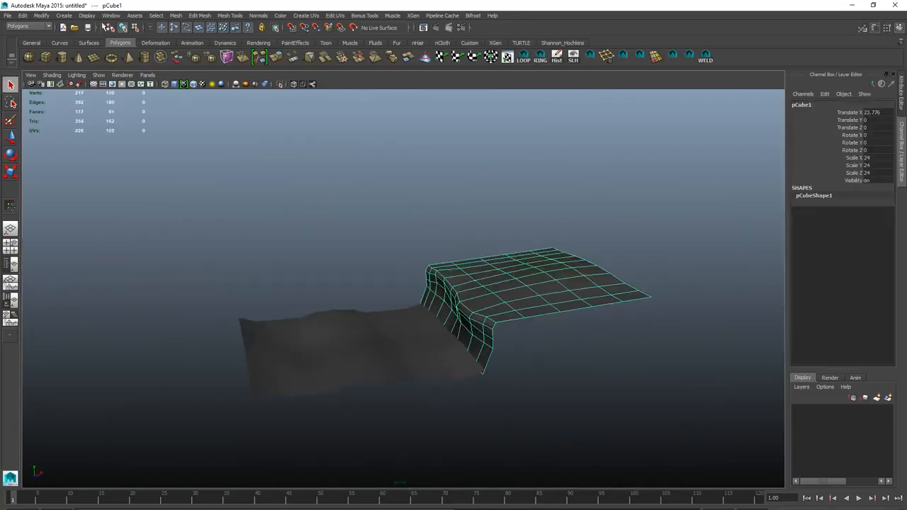
- Planar-map the cliff's UVs and shift the selected UVs sideways in the UV Texture Editor
click(111, 16)
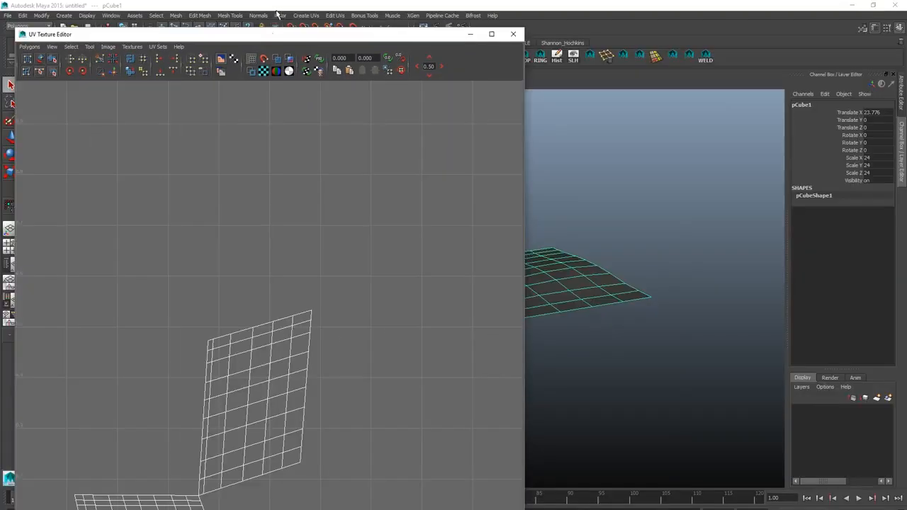
click(306, 15)
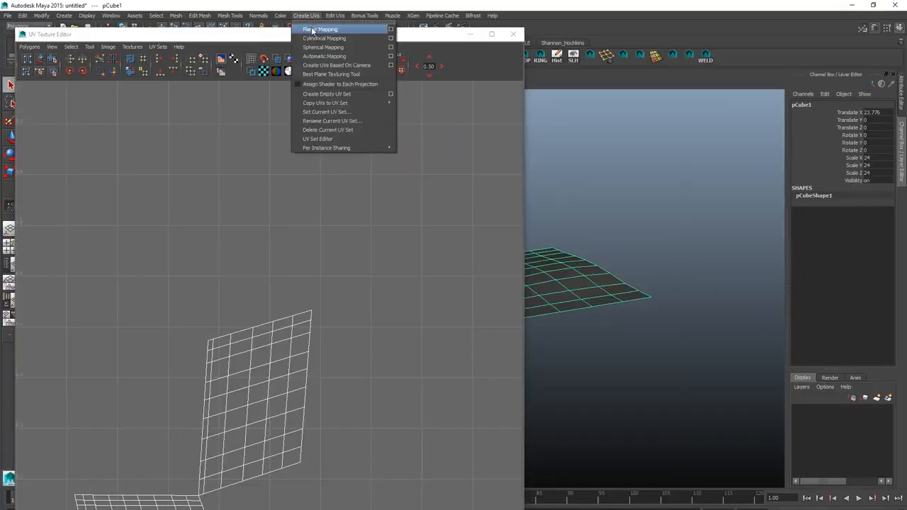
click(333, 29)
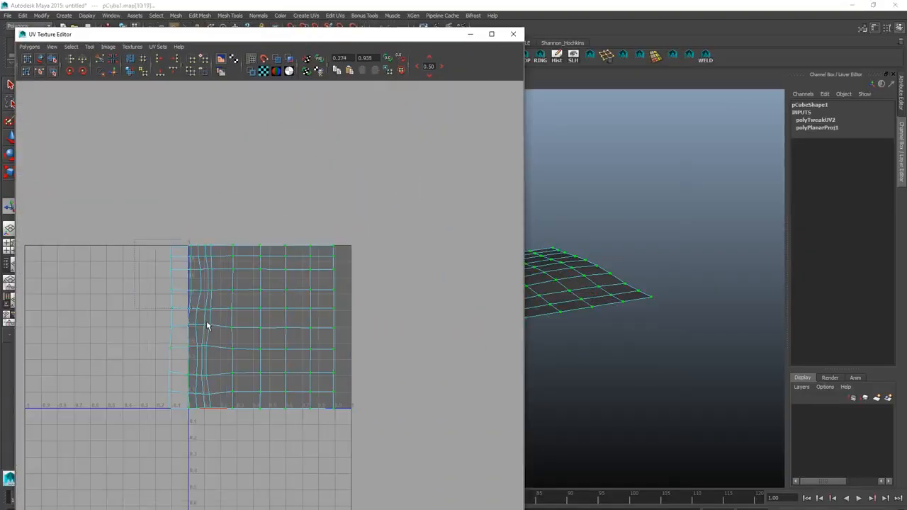
drag(208, 326, 362, 426)
key(w)
drag(349, 328, 362, 327)
drag(425, 37, 486, 352)
key(F8)
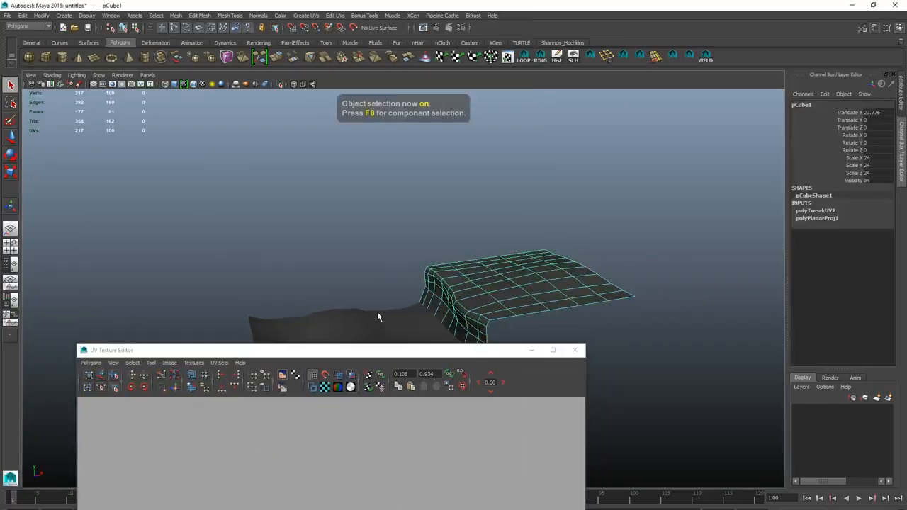
- Apply planar mapping to the ground plane and return to object selection
click(378, 316)
drag(379, 349, 300, 40)
click(307, 15)
click(312, 28)
right_drag(408, 178, 435, 178)
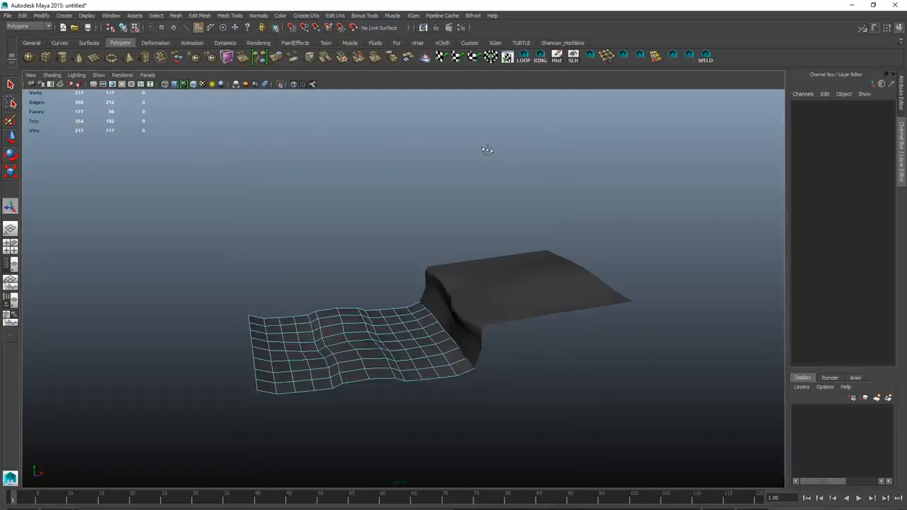
key(F8)
scroll(579, 173, up, 3)
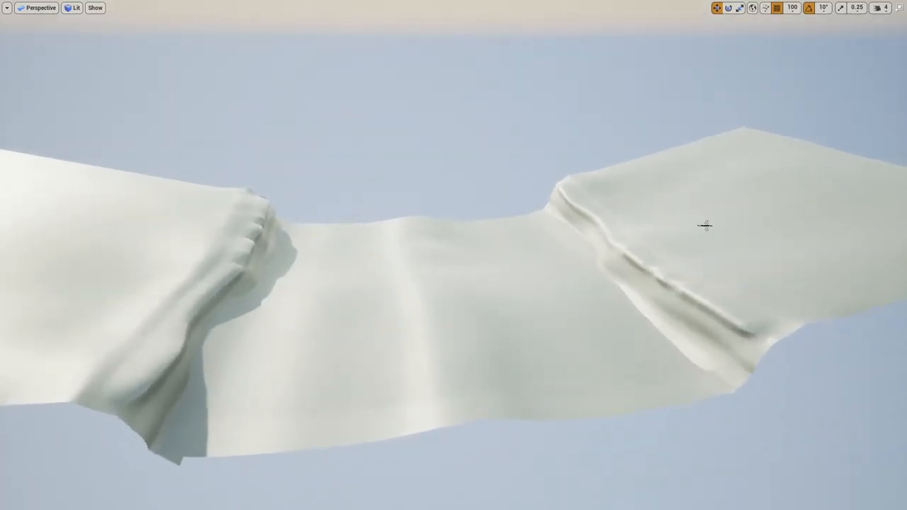
- Switch to Unreal Editor, leave the full-screen viewport and open the Forest_Blend_Mat material to view its whole node graph
key(F11)
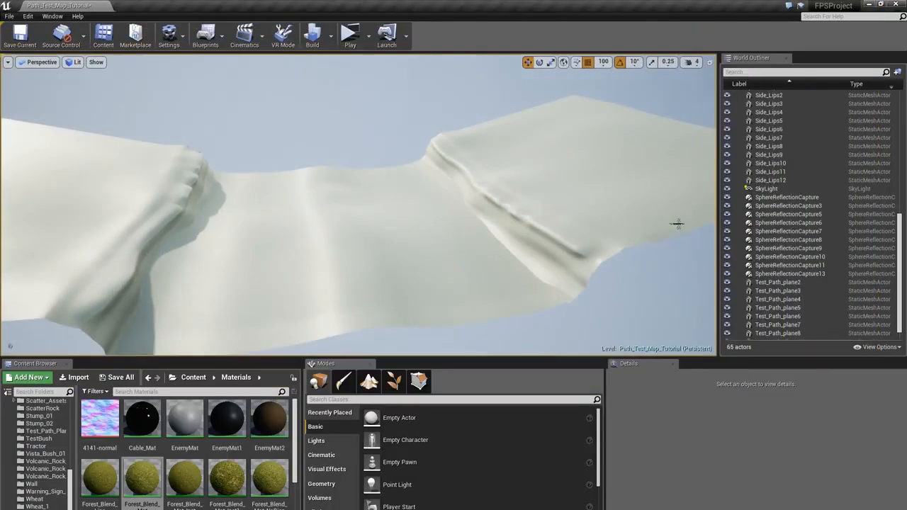
double_click(152, 484)
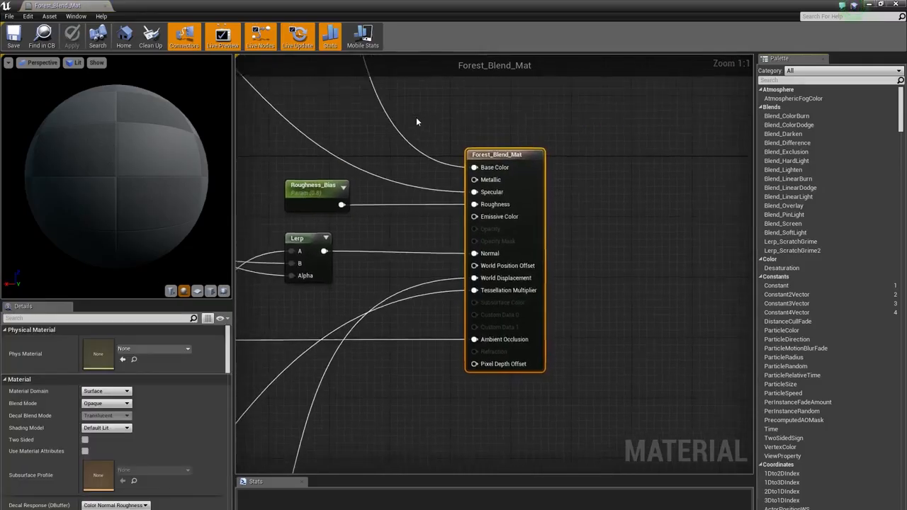
right_drag(383, 162, 521, 276)
scroll(384, 212, down, 5)
right_drag(354, 195, 553, 193)
right_drag(446, 202, 602, 187)
scroll(574, 181, down, 5)
right_drag(457, 181, 415, 289)
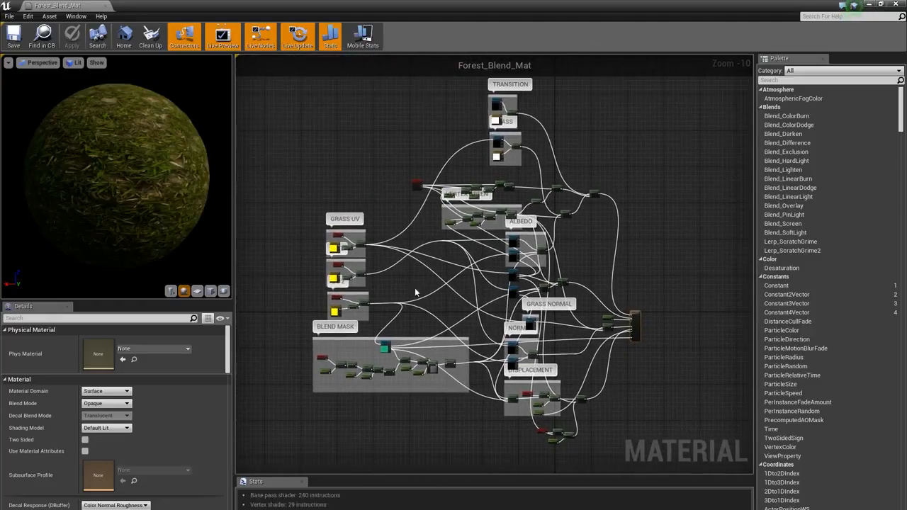
- Examine the Vertex Color node and the Grass_Mask_Int_1 and Grass_Mask_Power_1 parameters in its mask chain
scroll(415, 287, up, 10)
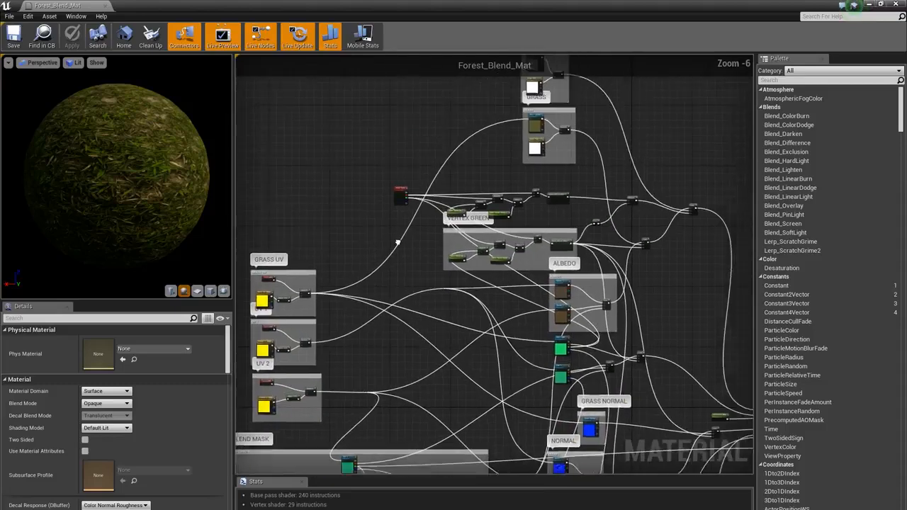
right_drag(384, 260, 350, 378)
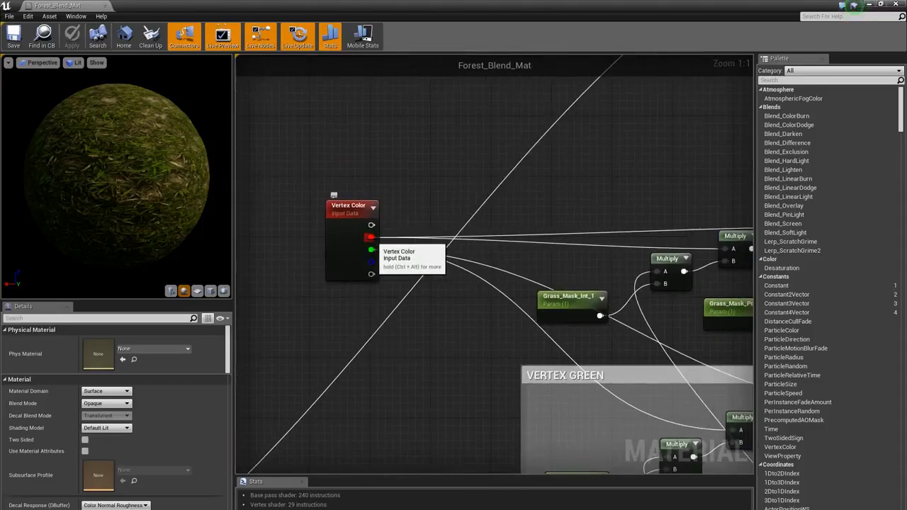
right_drag(660, 232, 377, 238)
scroll(378, 238, down, 2)
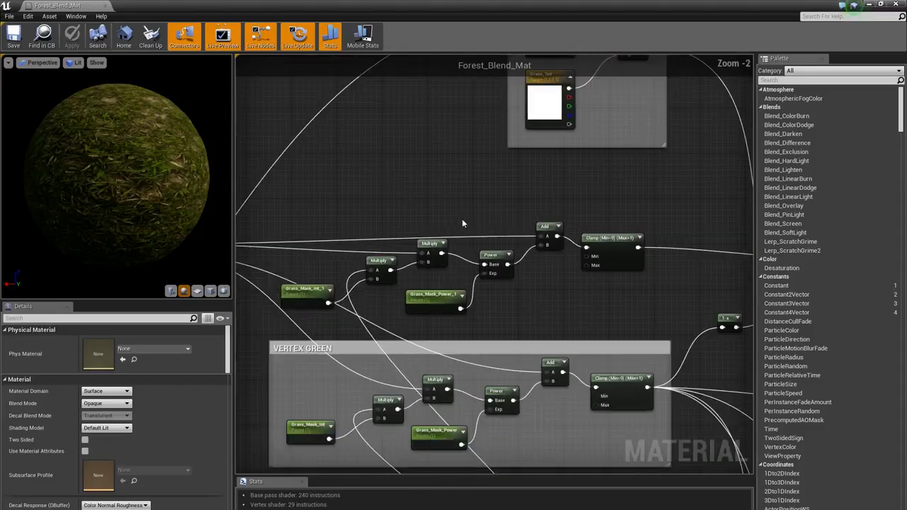
right_drag(465, 207, 502, 199)
scroll(382, 232, up, 2)
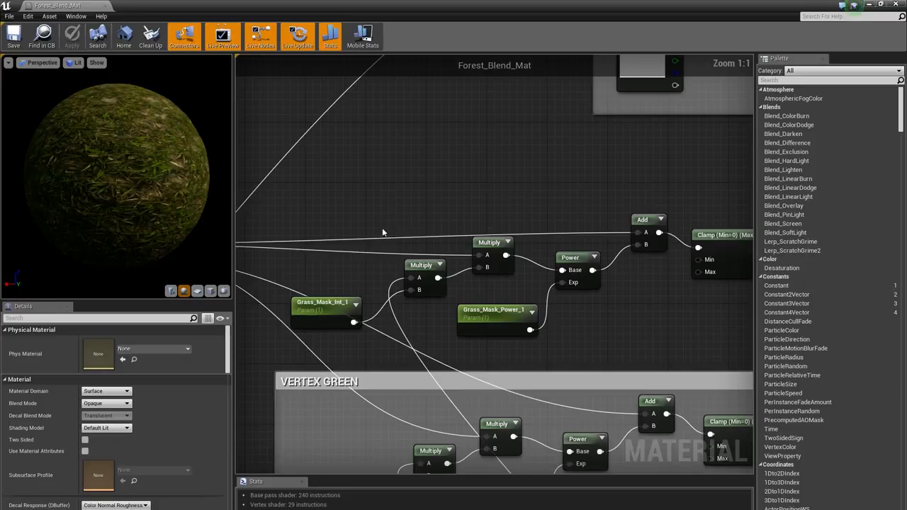
click(312, 317)
scroll(402, 307, down, 2)
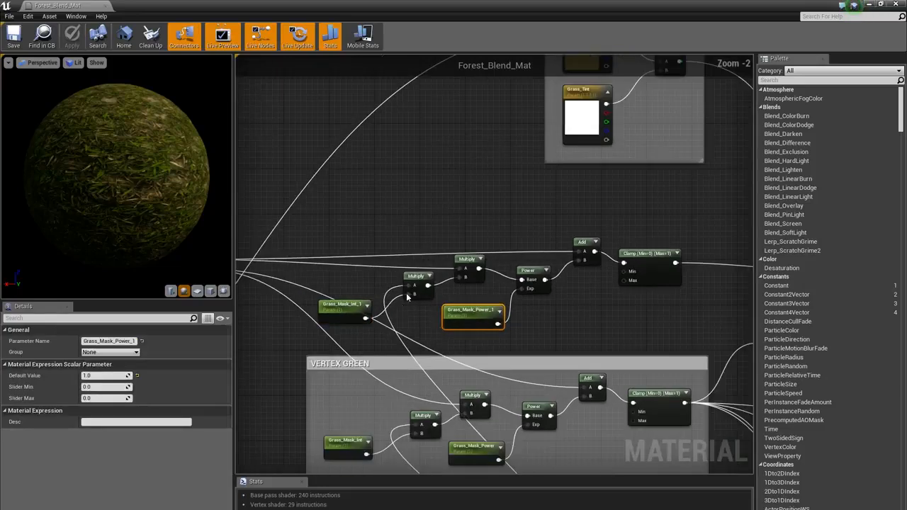
- Compare the Vertex Green mask nodes with the matching mask chain above them by selecting each set
right_drag(467, 217, 474, 90)
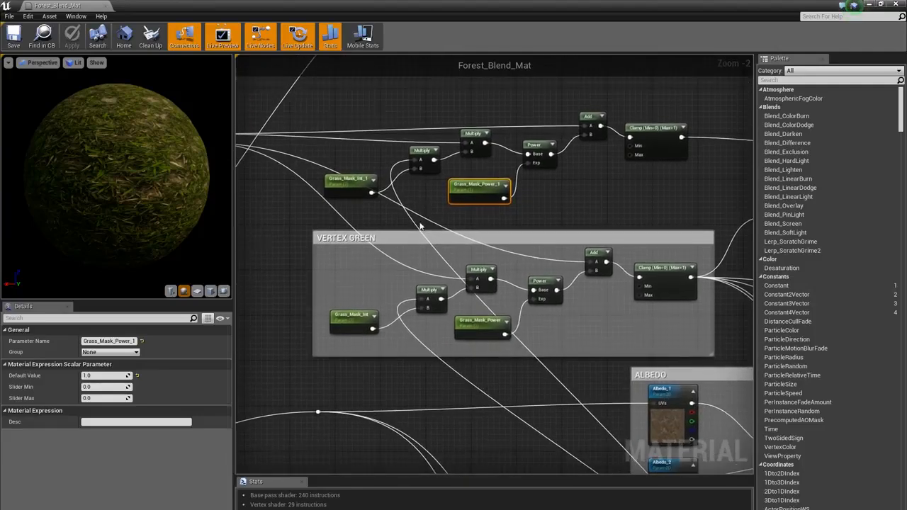
drag(686, 348, 687, 350)
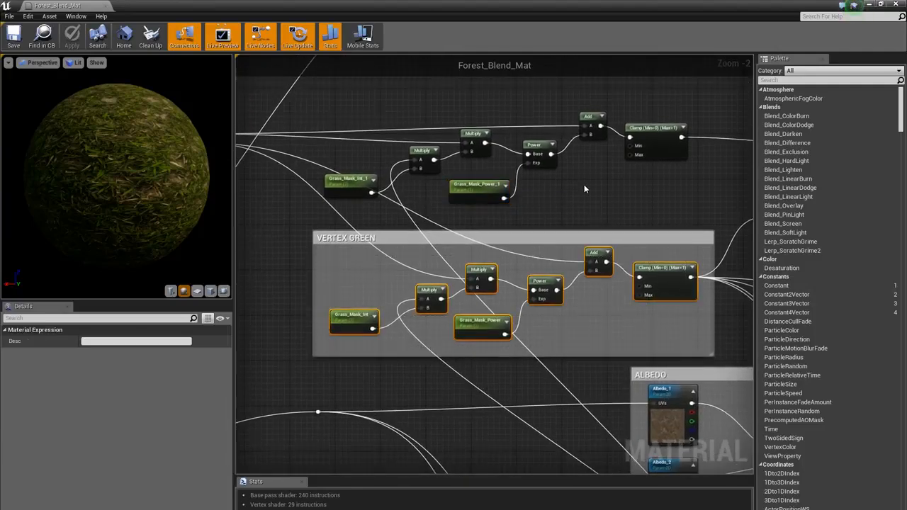
right_drag(578, 180, 575, 211)
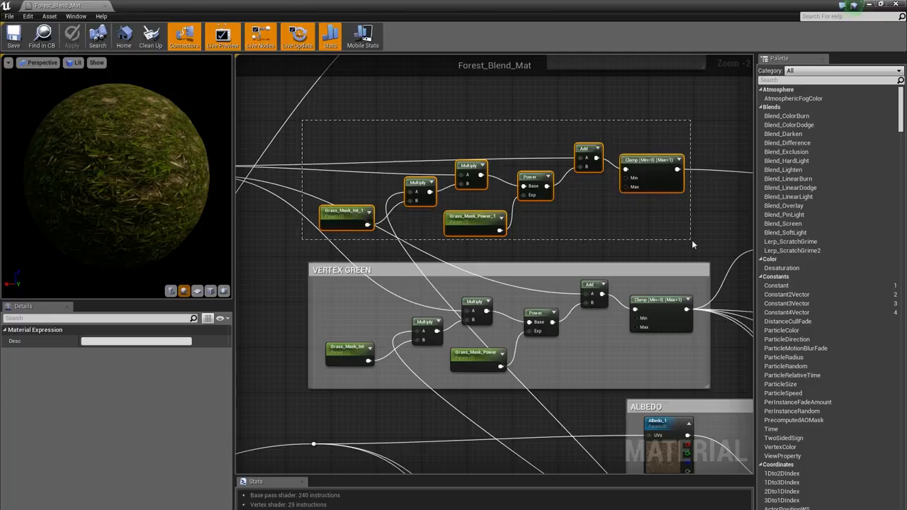
drag(692, 243, 692, 243)
click(480, 239)
right_drag(433, 156, 411, 206)
scroll(412, 206, up, 2)
- Trace the vertex mask outputs from the Clamp nodes through the Multiply and Lerp nodes
right_drag(451, 183, 570, 249)
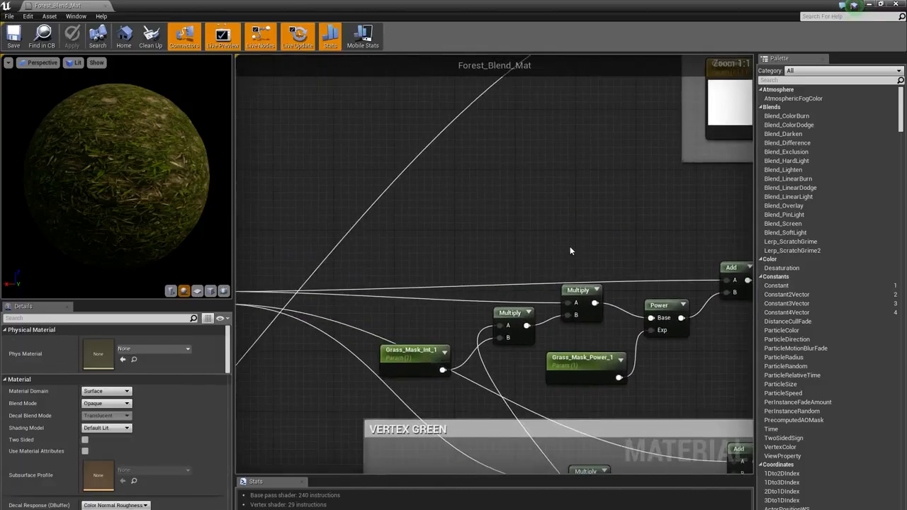
scroll(570, 246, down, 2)
right_drag(539, 199, 312, 144)
right_drag(630, 187, 470, 184)
right_drag(642, 249, 370, 216)
scroll(469, 263, down, 3)
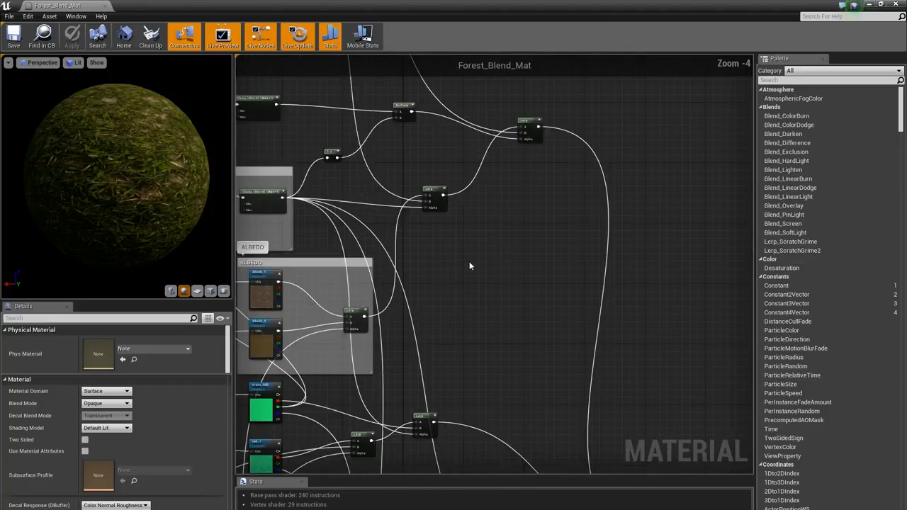
right_drag(461, 151, 608, 430)
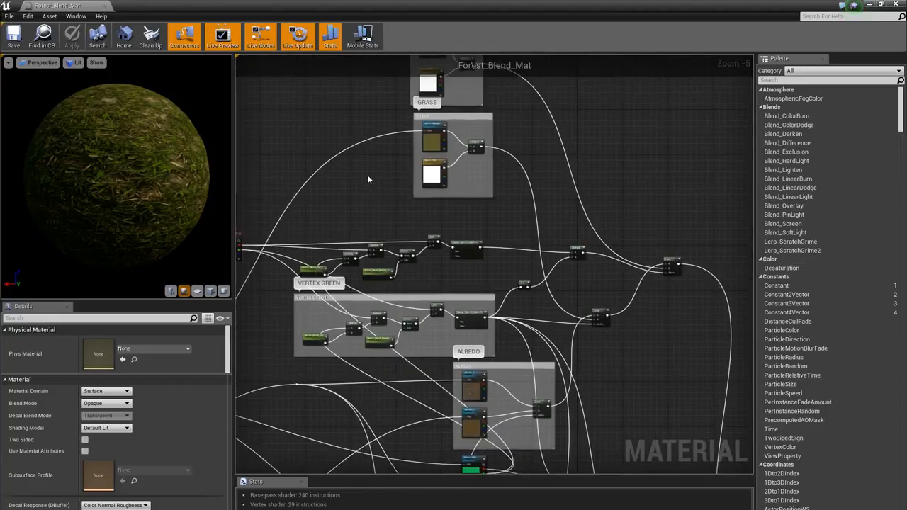
- Inspect the Transition and Grass groups, including the Sand_Tint and Grass_Tint colour parameters
right_drag(367, 174, 390, 387)
scroll(398, 291, up, 4)
right_drag(400, 289, 275, 232)
click(396, 248)
click(386, 146)
click(421, 214)
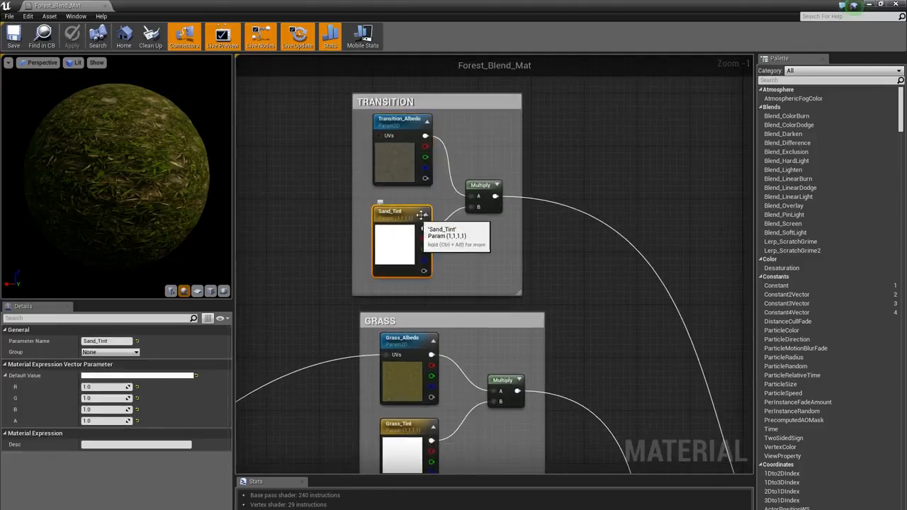
right_drag(387, 277, 368, 222)
scroll(319, 366, down, 2)
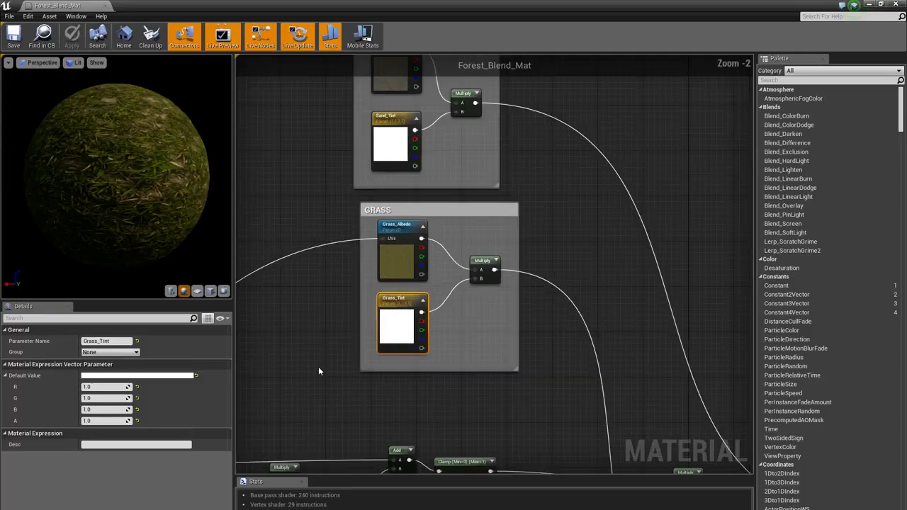
- Look through the node groups between the Grass group and the Blend Mask group
right_drag(318, 367, 293, 218)
scroll(346, 263, down, 2)
right_drag(346, 263, 436, 137)
right_drag(589, 326, 529, 222)
scroll(535, 293, up, 2)
right_drag(493, 312, 483, 136)
right_drag(490, 369, 440, 169)
scroll(463, 190, down, 2)
right_drag(311, 219, 440, 151)
scroll(334, 212, up, 2)
right_drag(507, 181, 504, 215)
scroll(504, 214, up, 3)
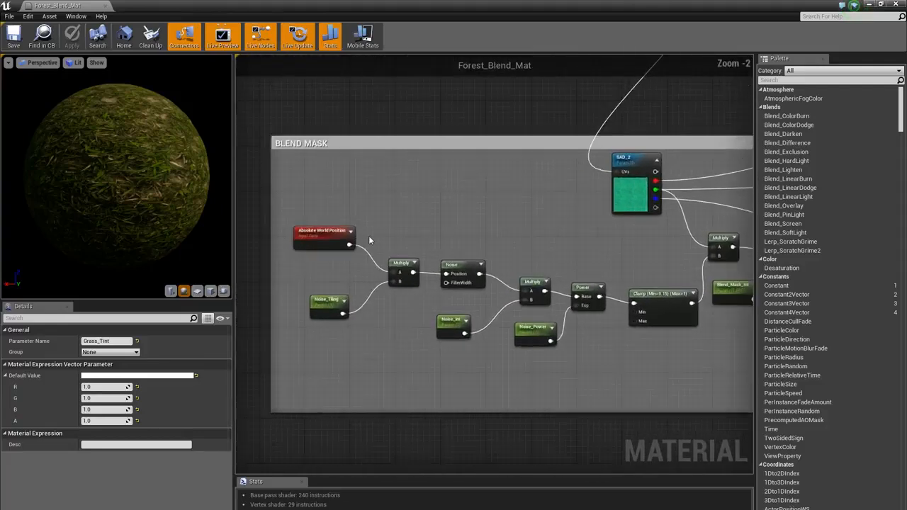
- Examine the Blend Mask noise chain from Absolute World Position through to the mask intensity nodes
scroll(536, 228, down, 1)
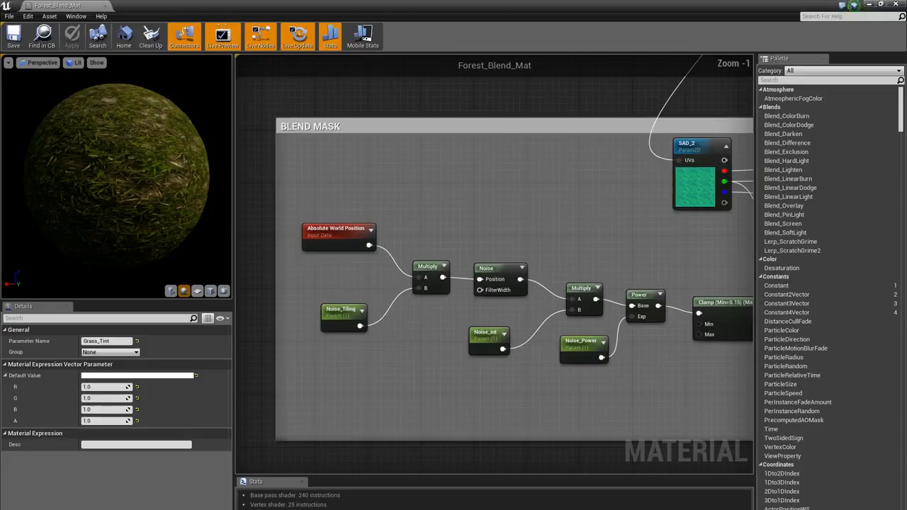
right_drag(595, 212, 530, 220)
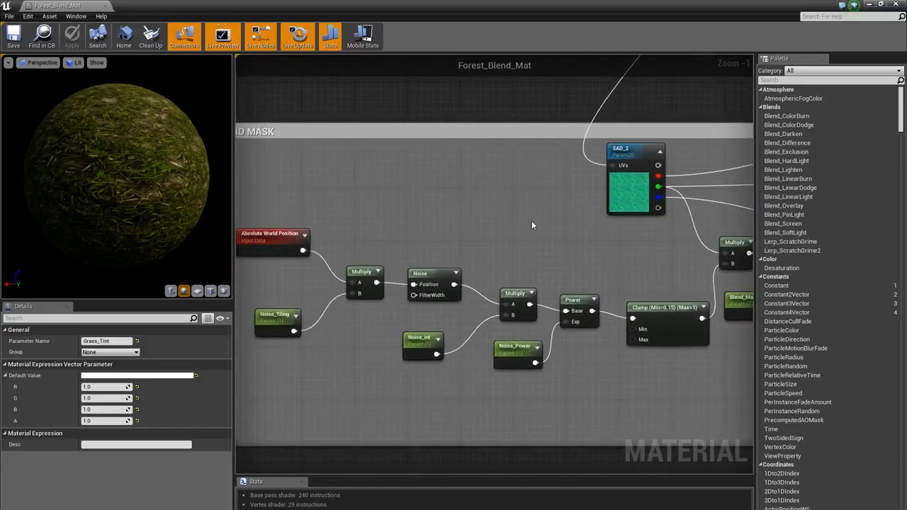
right_drag(639, 225, 510, 224)
right_drag(444, 222, 665, 223)
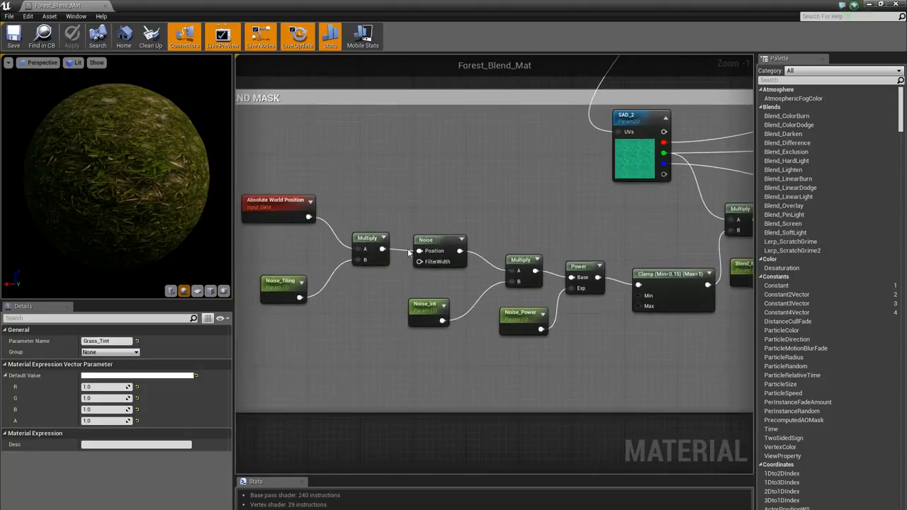
- Preview the Blend Mask's Noise node and show it on the cube preview mesh
right_click(431, 241)
click(465, 245)
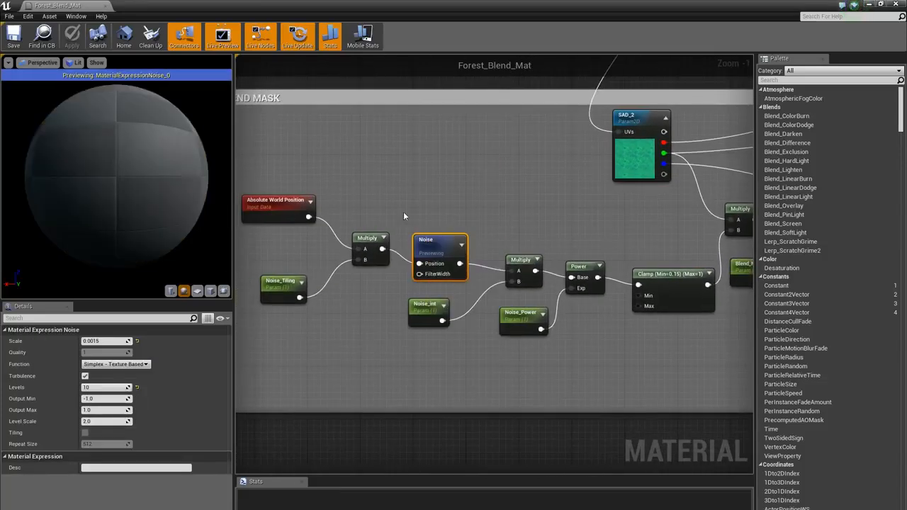
scroll(160, 186, down, 5)
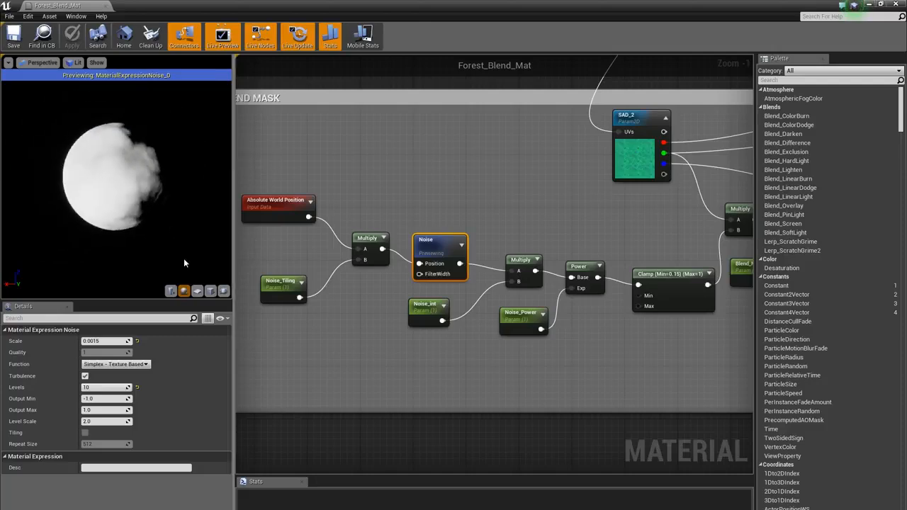
click(211, 291)
drag(111, 182, 136, 157)
- Preview the final Power node of the Blend Mask and inspect the combined mask up close on the cube
right_drag(566, 195, 493, 191)
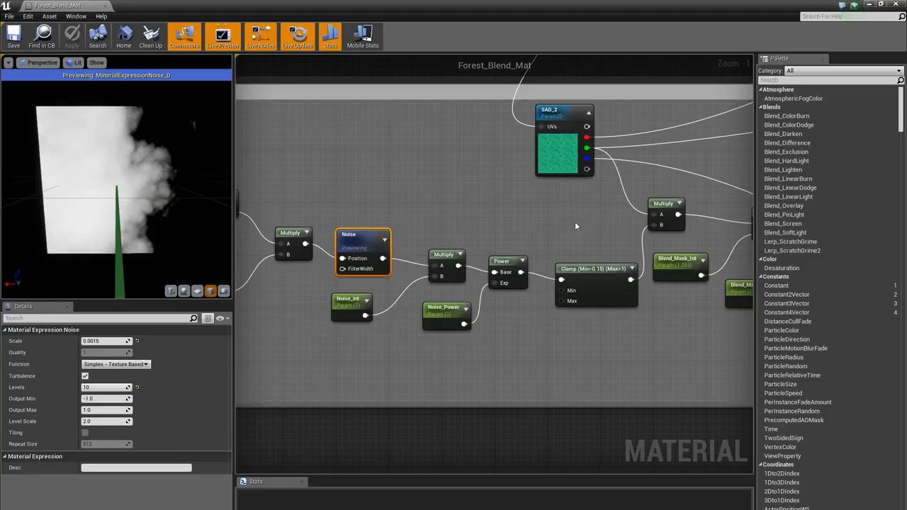
right_drag(575, 224, 444, 225)
click(679, 230)
right_click(690, 231)
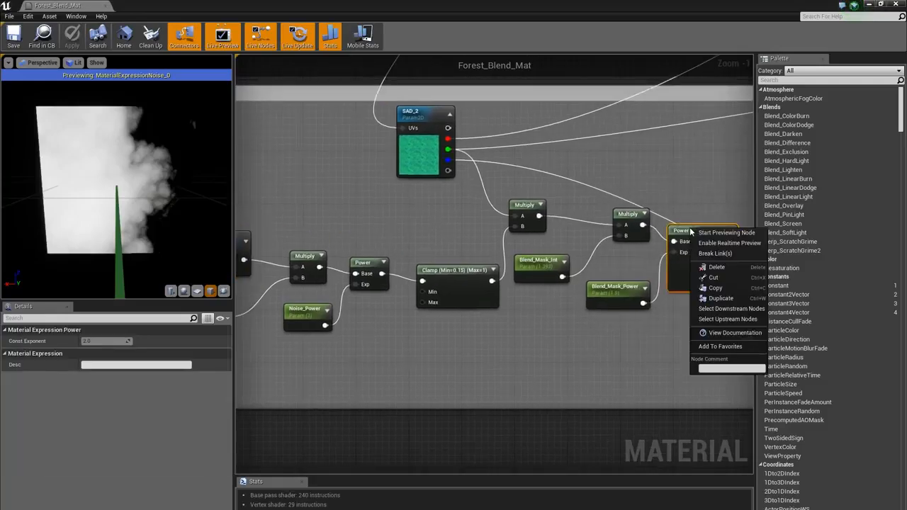
click(732, 234)
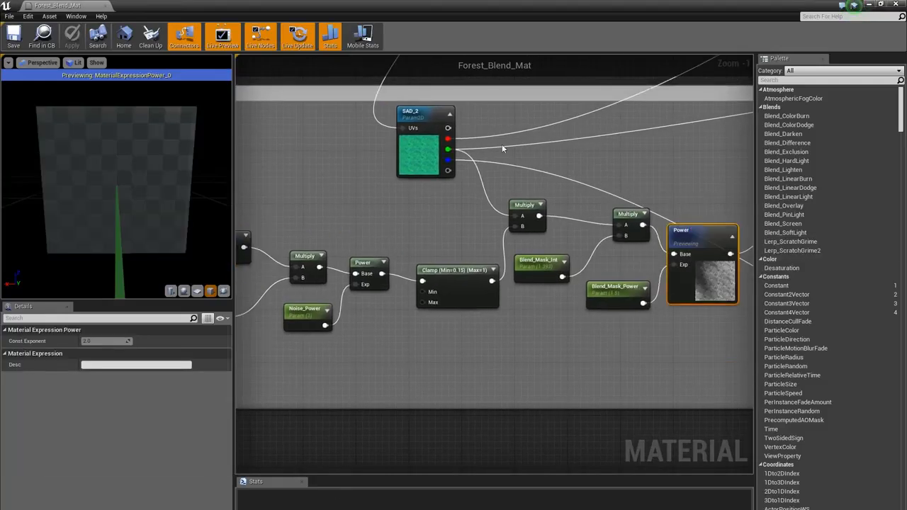
drag(140, 176, 138, 176)
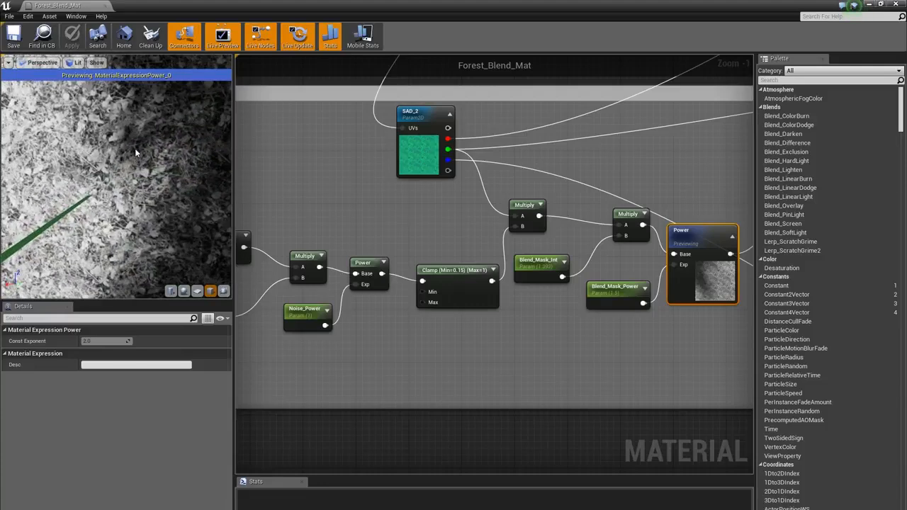
scroll(559, 193, down, 7)
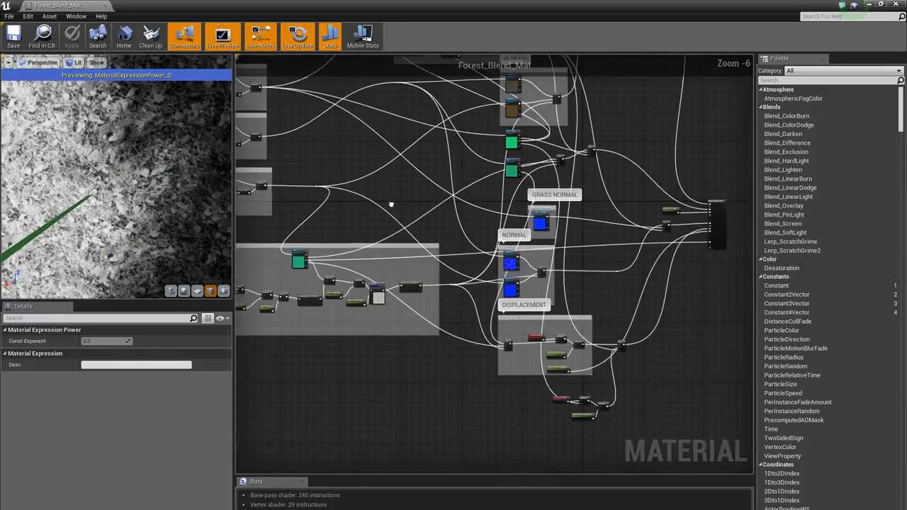
- Look over the material graph from the Blend Mask connections to the Grass UV, UV 1 and UV 2 tiling groups
scroll(390, 205, up, 3)
scroll(327, 200, down, 2)
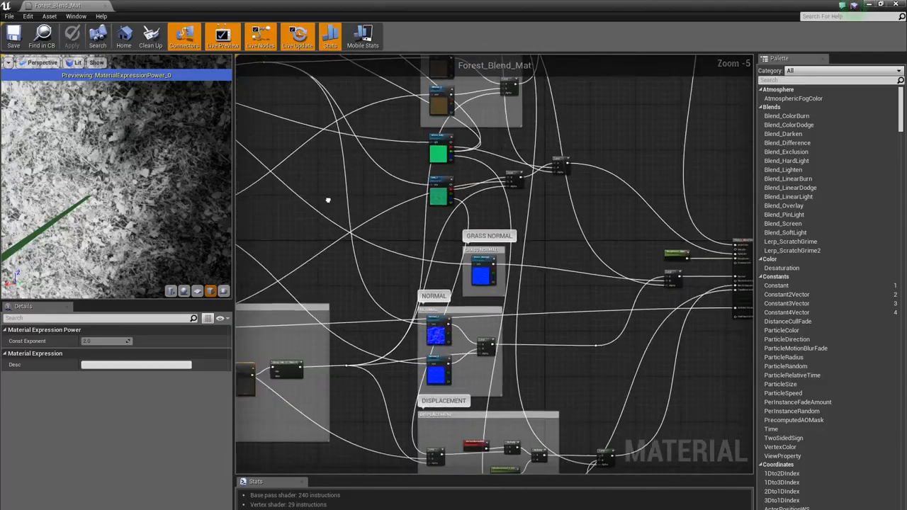
right_drag(328, 201, 418, 220)
click(409, 206)
scroll(361, 134, down, 3)
right_drag(362, 134, 498, 290)
scroll(431, 255, up, 4)
right_drag(431, 255, 546, 85)
scroll(520, 115, up, 1)
right_drag(508, 128, 539, 164)
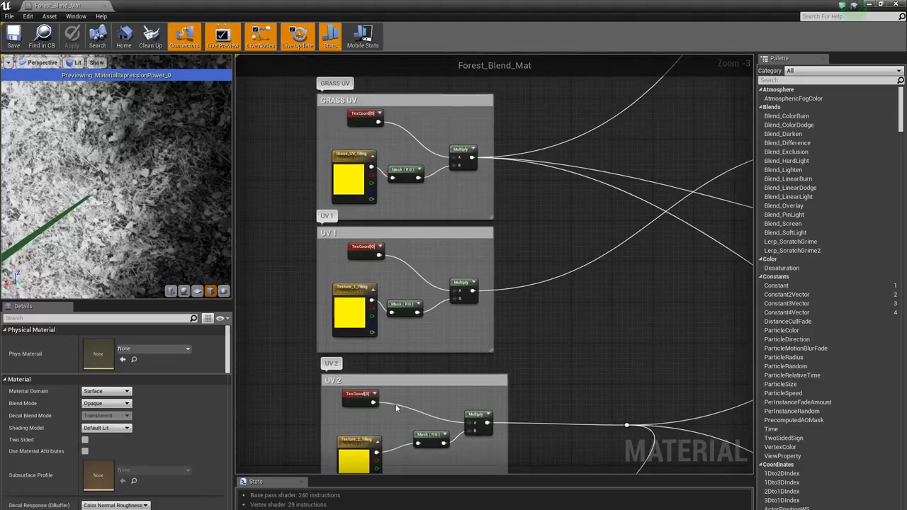
- Examine the Normal and Displacement groups and how their nodes connect through the Lerp to the material output
right_drag(397, 409, 570, 210)
scroll(313, 265, down, 2)
scroll(591, 280, up, 3)
scroll(381, 259, down, 2)
right_drag(381, 259, 589, 131)
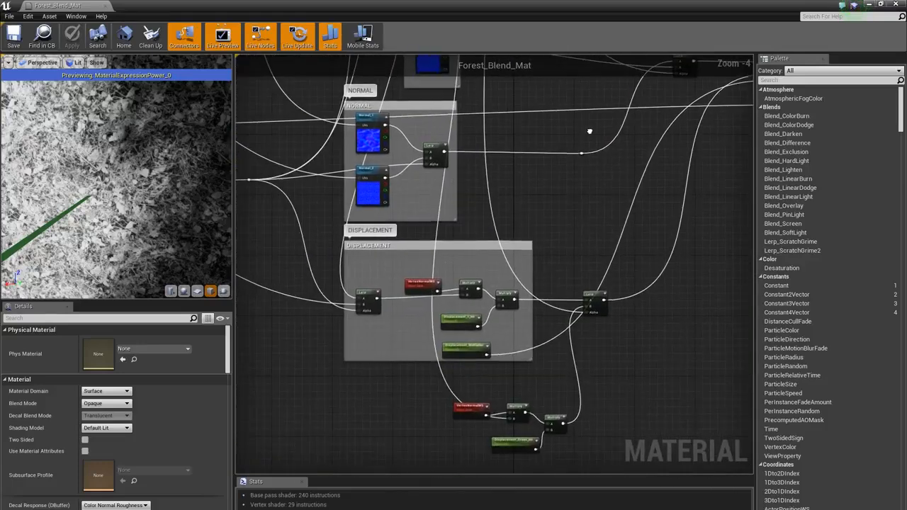
scroll(575, 166, up, 1)
scroll(572, 174, down, 1)
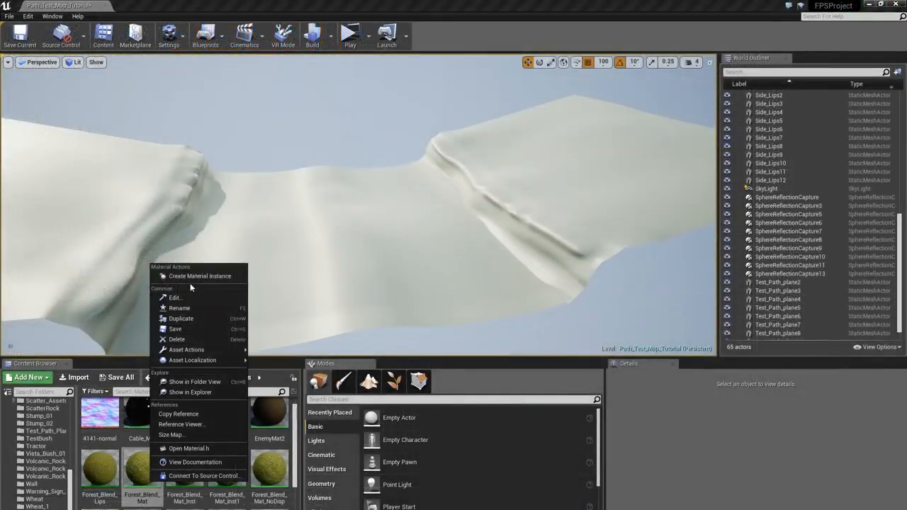
- Create a material instance of Forest_Blend_Mat named Forest_Ground_Tutorial and apply it to the path ground plane in the level
click(190, 279)
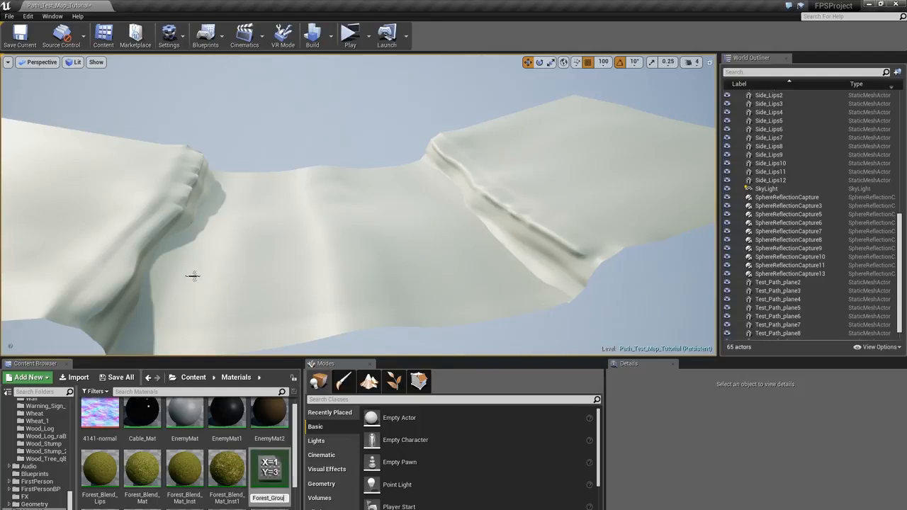
key(Return)
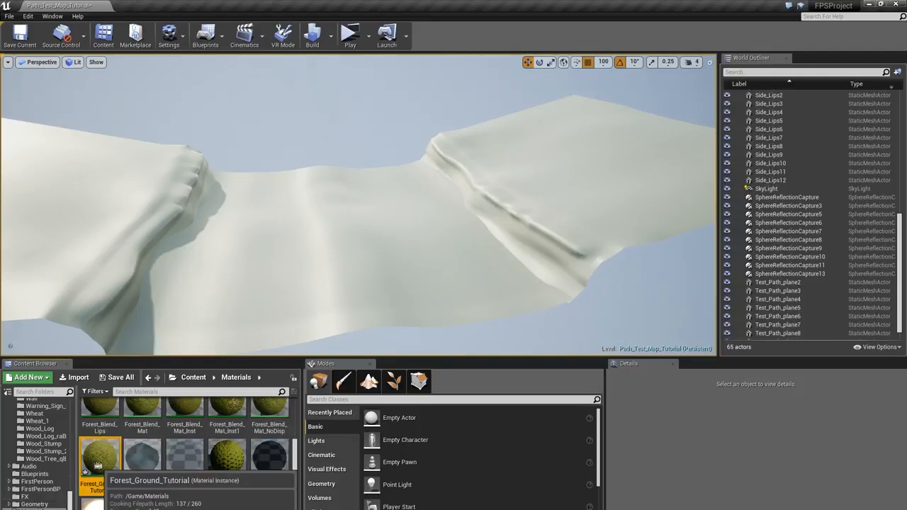
drag(98, 464, 286, 193)
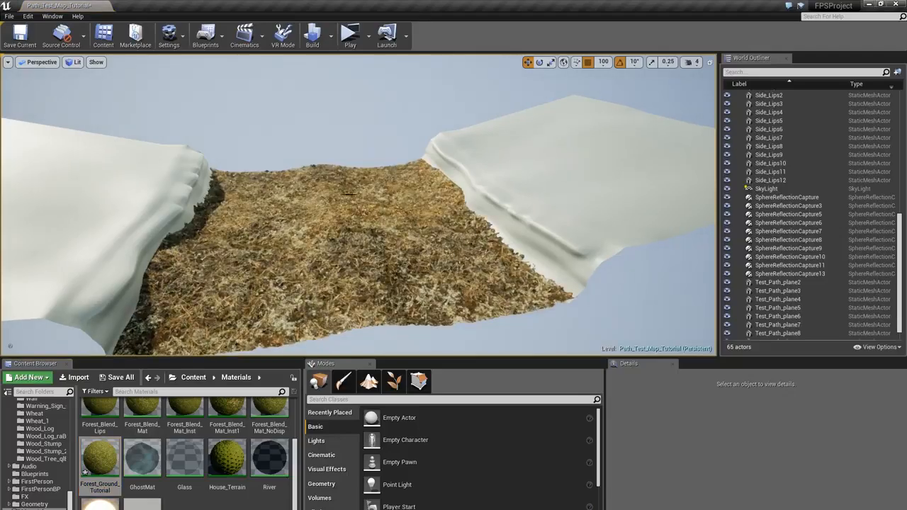
mouse_move(377, 197)
right_down()
mouse_move(362, 211)
mouse_move(401, 199)
mouse_move(399, 217)
mouse_move(393, 202)
mouse_move(389, 209)
right_up()
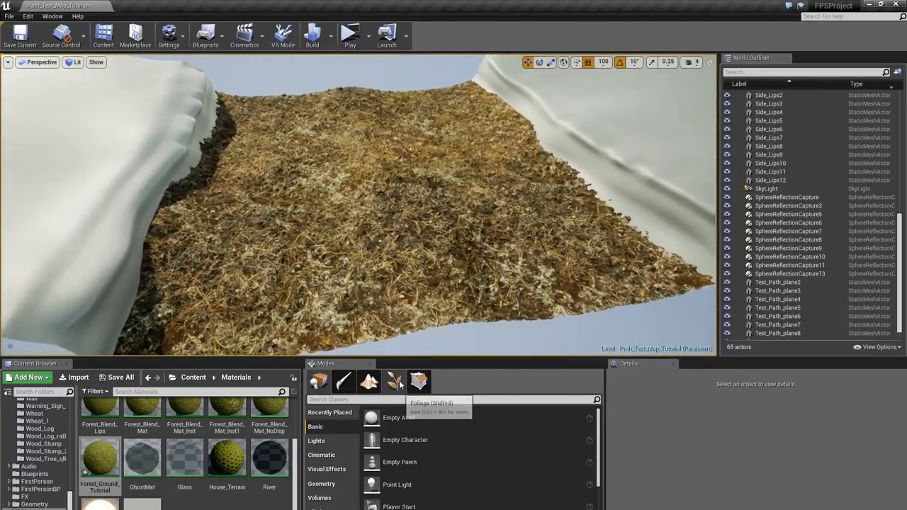
- Switch to Vertex Color Painting with the path ground plane selected and set the paint color to white
click(352, 387)
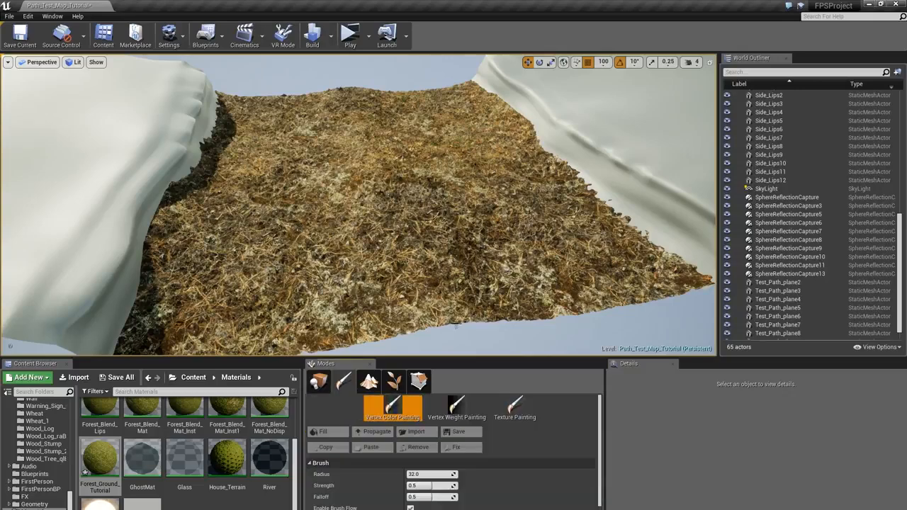
click(430, 259)
right_drag(431, 241, 415, 252)
scroll(421, 496, down, 3)
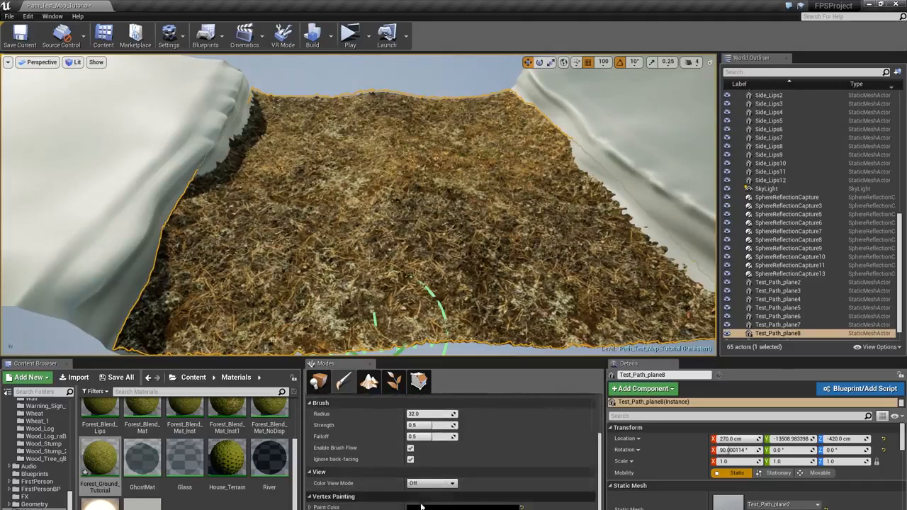
click(421, 506)
drag(569, 356, 567, 306)
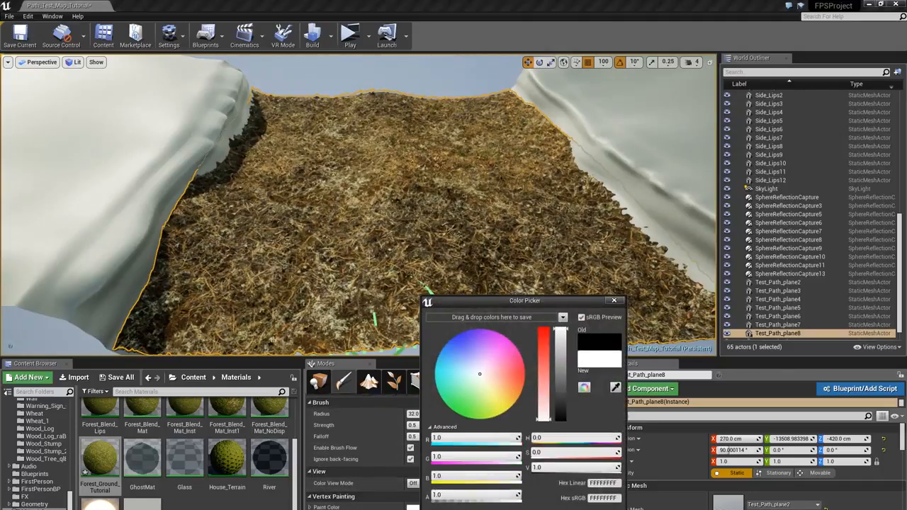
click(563, 509)
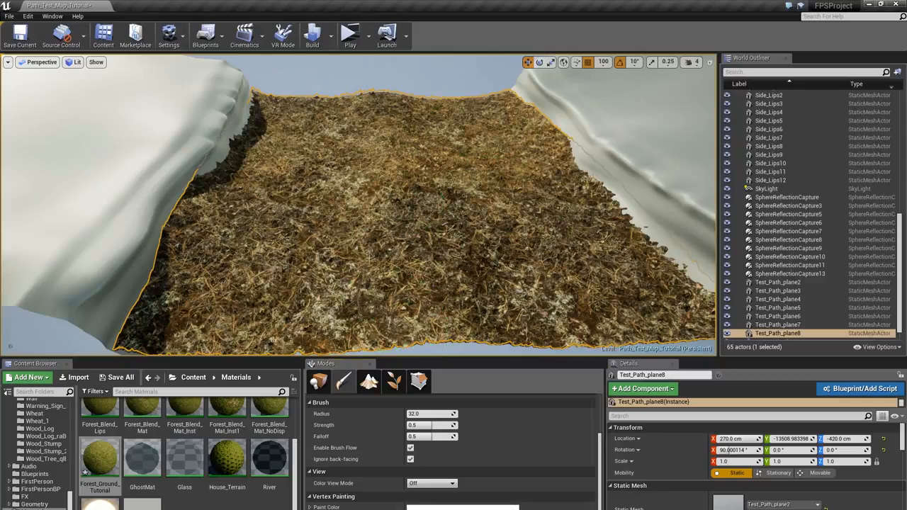
- Set the brush strength to 0.1 and paint a grass strip lengthwise down the middle of the path plane
right_drag(426, 263, 409, 249)
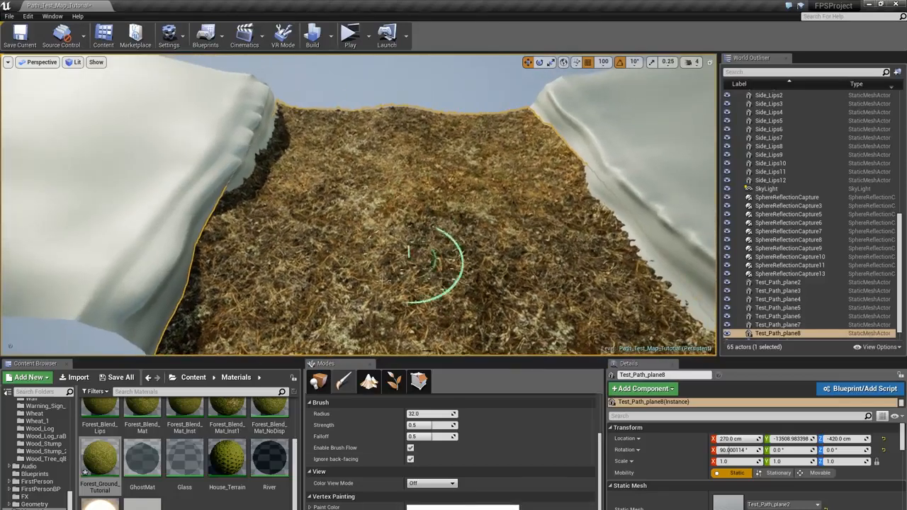
click(423, 426)
text(0.1)
key(Return)
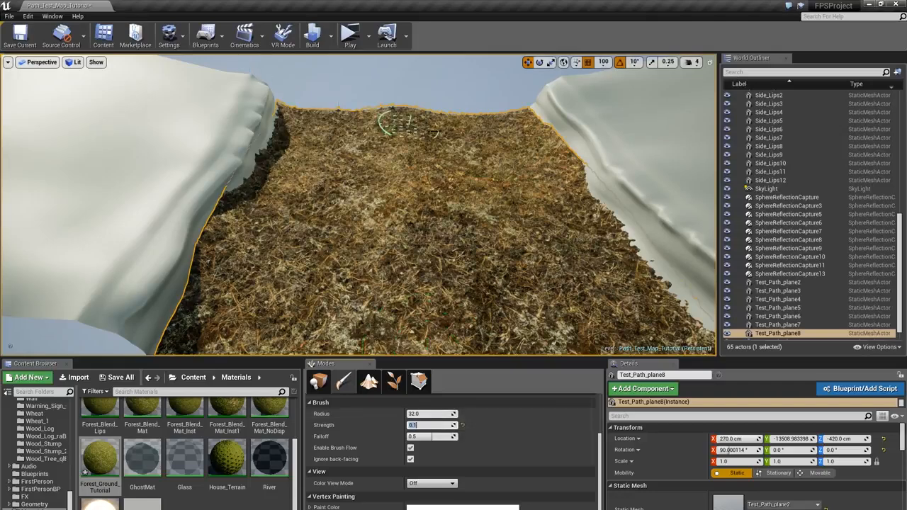
scroll(389, 108, down, 5)
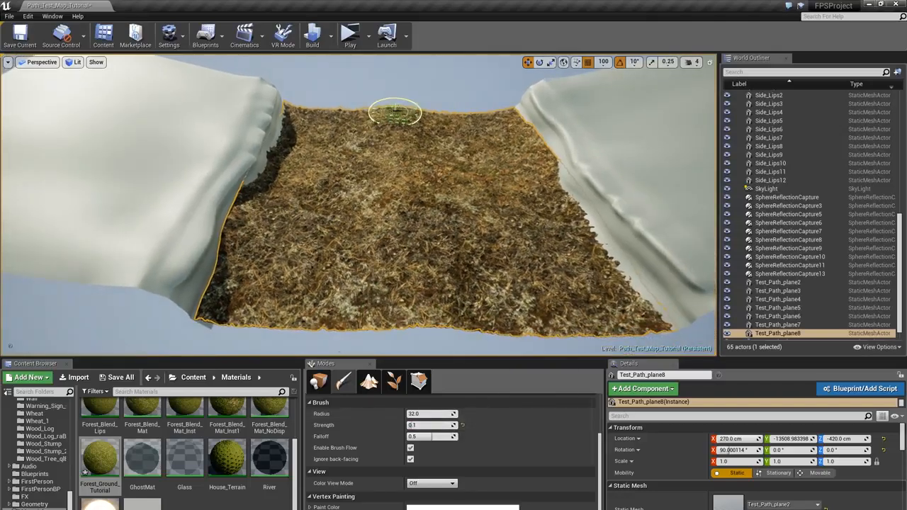
mouse_move(404, 132)
mouse_down()
mouse_move(421, 213)
mouse_move(420, 317)
mouse_up()
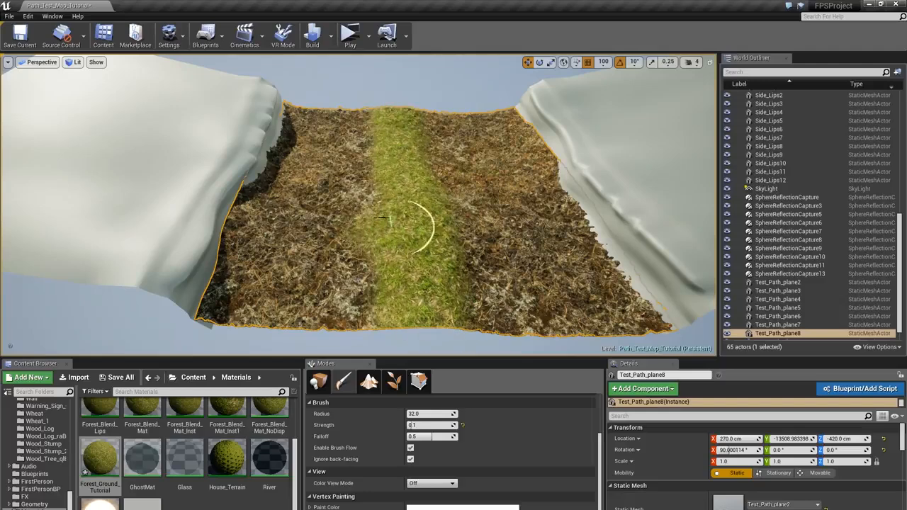
- Paint grass strips along both outer edges of the path plane, beside the side slopes
right_drag(406, 160, 482, 117)
mouse_move(521, 161)
mouse_down()
mouse_move(595, 297)
mouse_move(623, 326)
mouse_up()
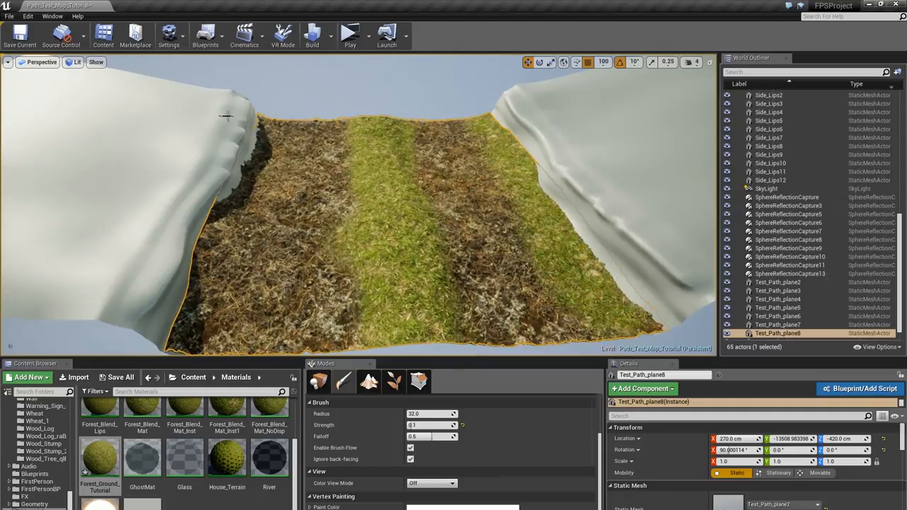
drag(237, 177, 195, 342)
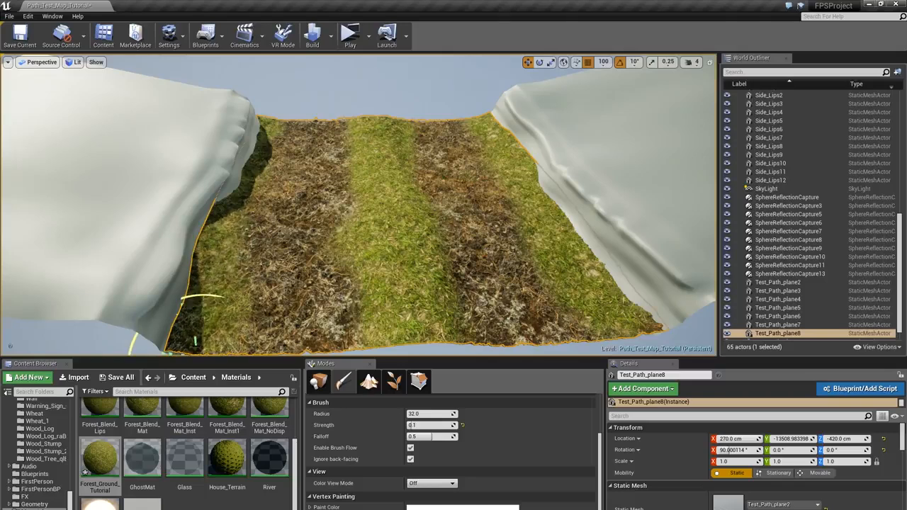
drag(257, 118, 233, 264)
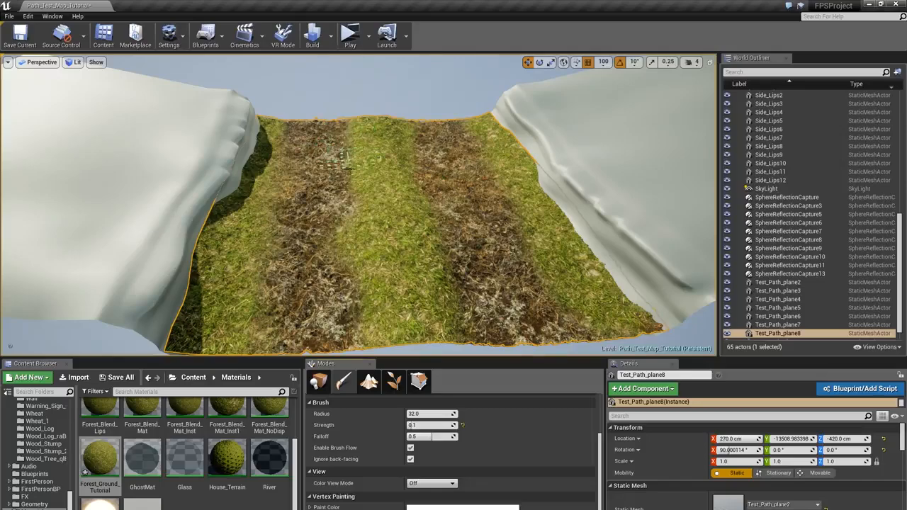
- Paint the grey dirt texture along the borders between the grass strips and the two brown wheel tracks
right_drag(342, 159, 333, 180)
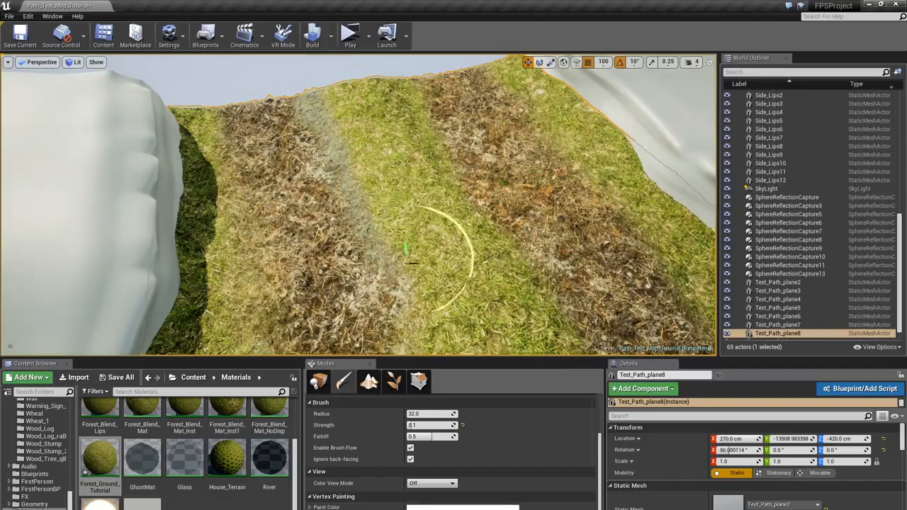
right_drag(397, 227, 389, 220)
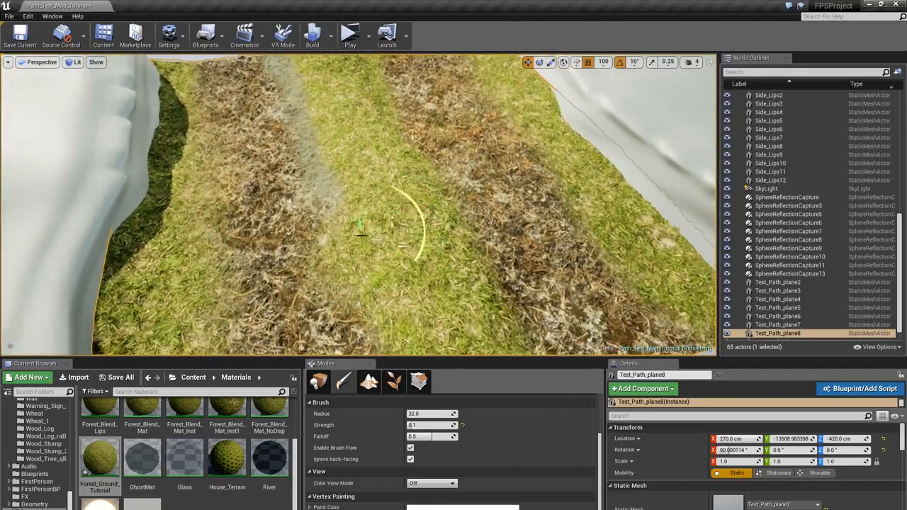
mouse_move(365, 289)
right_down()
mouse_move(446, 233)
mouse_move(425, 298)
right_up()
right_drag(276, 214, 280, 211)
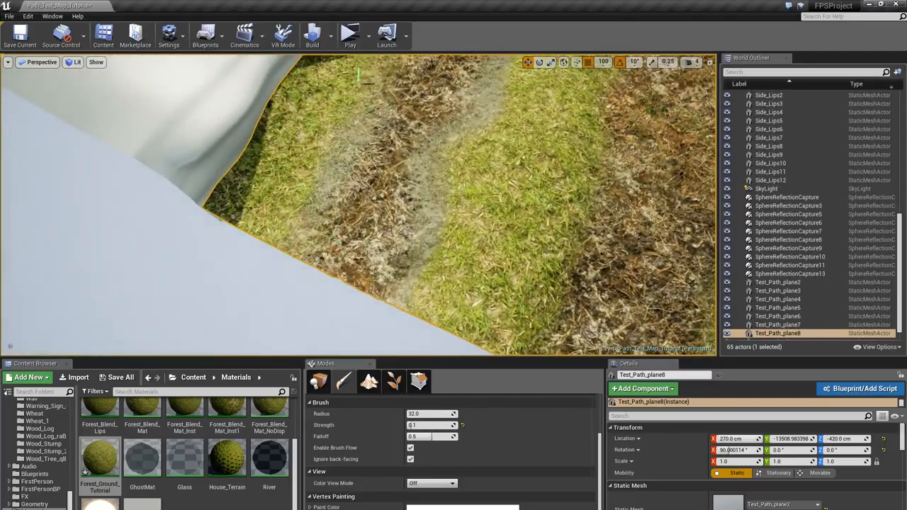
right_drag(368, 83, 365, 60)
mouse_move(349, 208)
right_down()
mouse_move(346, 158)
mouse_move(429, 164)
right_up()
right_drag(532, 212, 470, 192)
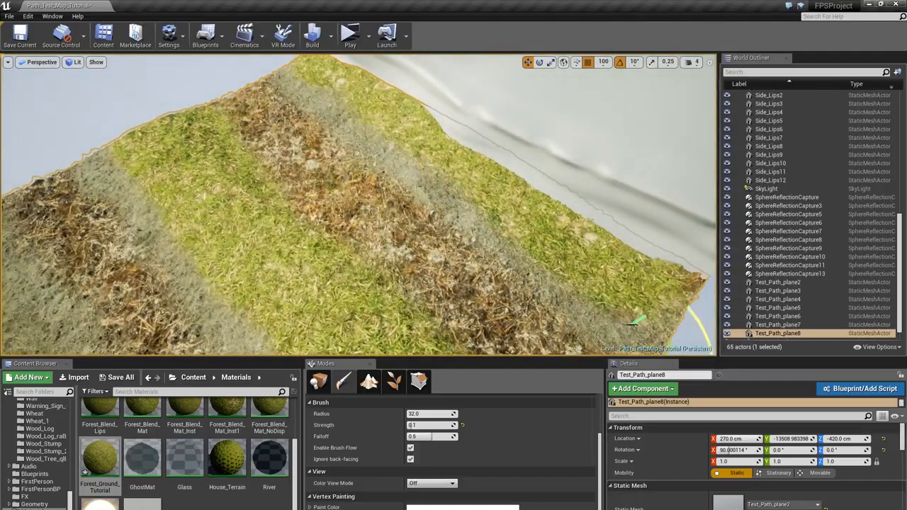
right_drag(694, 323, 241, 311)
right_drag(372, 231, 351, 177)
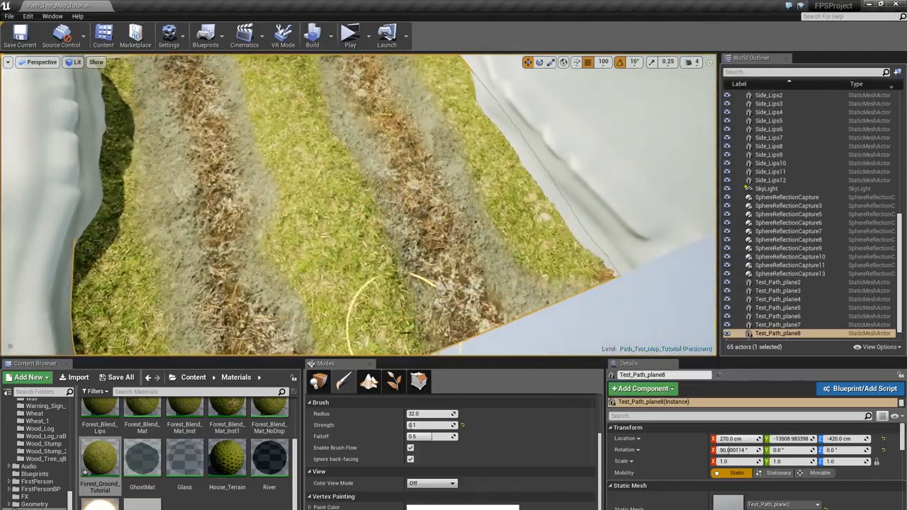
right_drag(411, 320, 358, 297)
- Set the brush radius to 55 and the strength to 0.07, and show the viewport full screen for painting
click(427, 413)
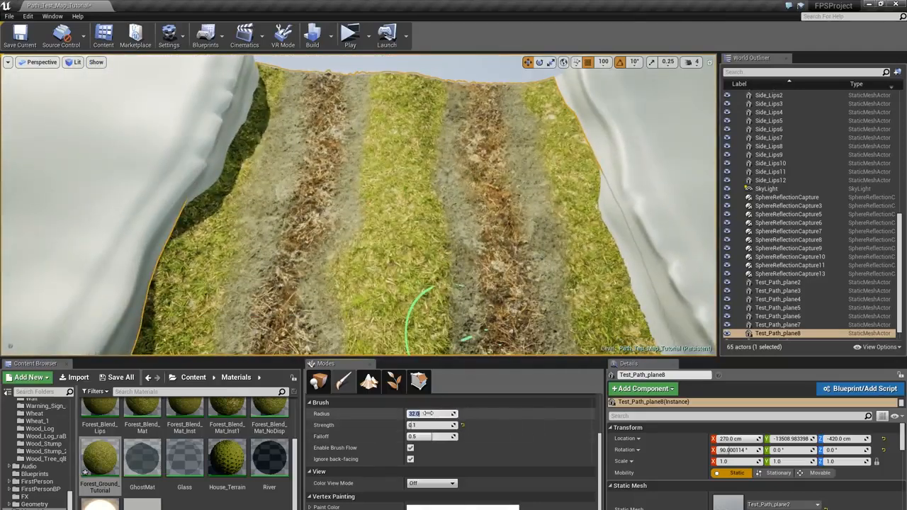
click(420, 426)
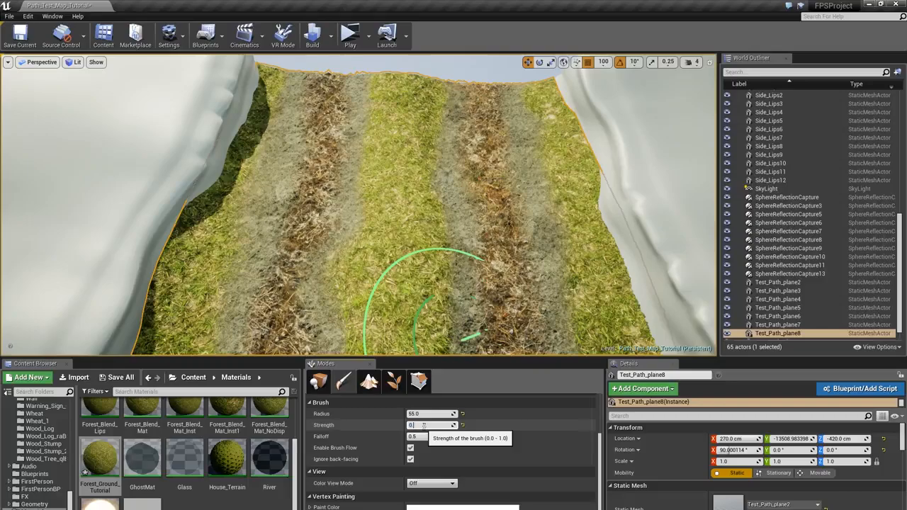
key(Return)
mouse_move(399, 177)
right_down()
mouse_move(471, 181)
mouse_move(435, 203)
right_up()
key(F11)
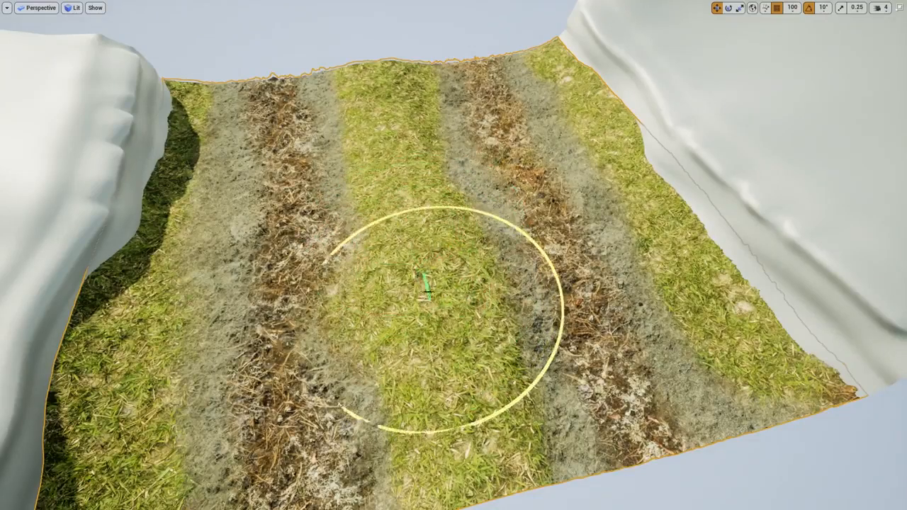
mouse_move(426, 287)
mouse_down()
mouse_move(441, 293)
mouse_move(422, 274)
mouse_up()
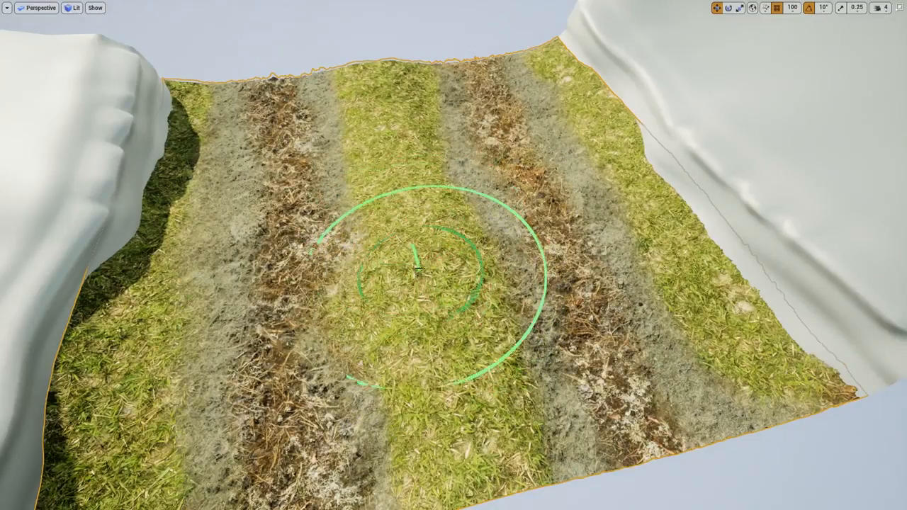
key(F11)
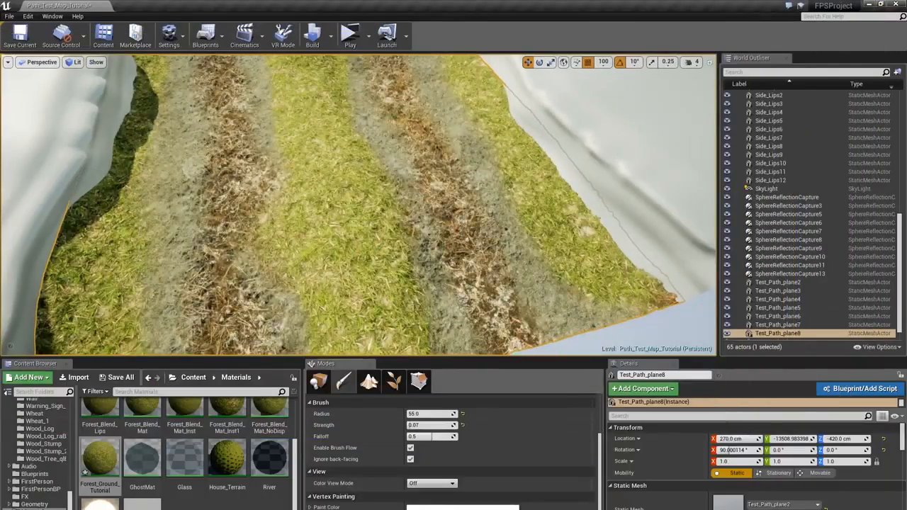
key(f)
key(F11)
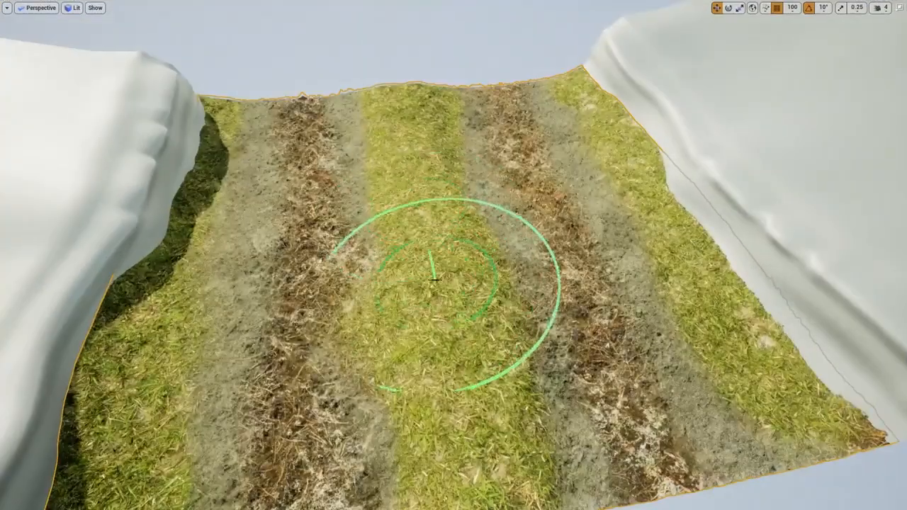
- Softly blend the ground layers across the grass and dirt borders with broad strokes, and return to the regular placement mode
mouse_move(434, 280)
mouse_down()
mouse_move(482, 330)
mouse_move(490, 290)
mouse_move(437, 319)
mouse_move(470, 286)
mouse_up()
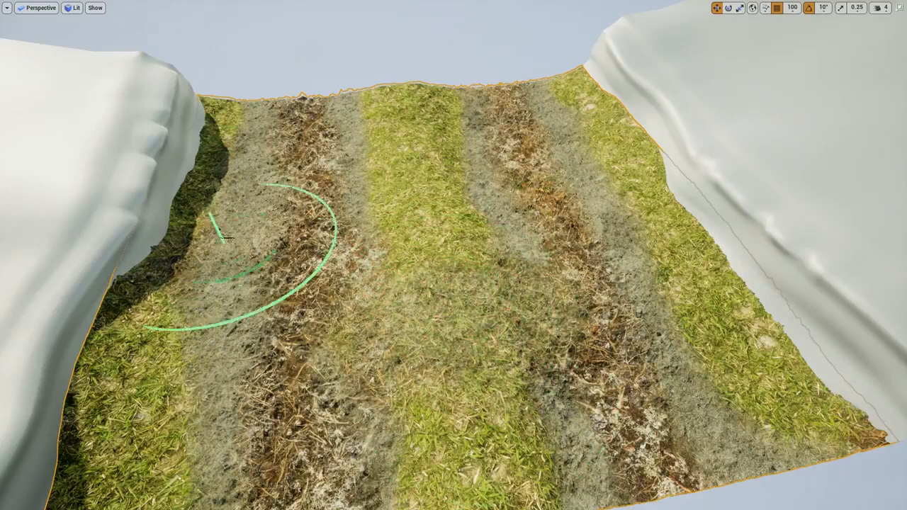
mouse_move(205, 305)
mouse_down()
mouse_move(250, 343)
mouse_move(128, 348)
mouse_up()
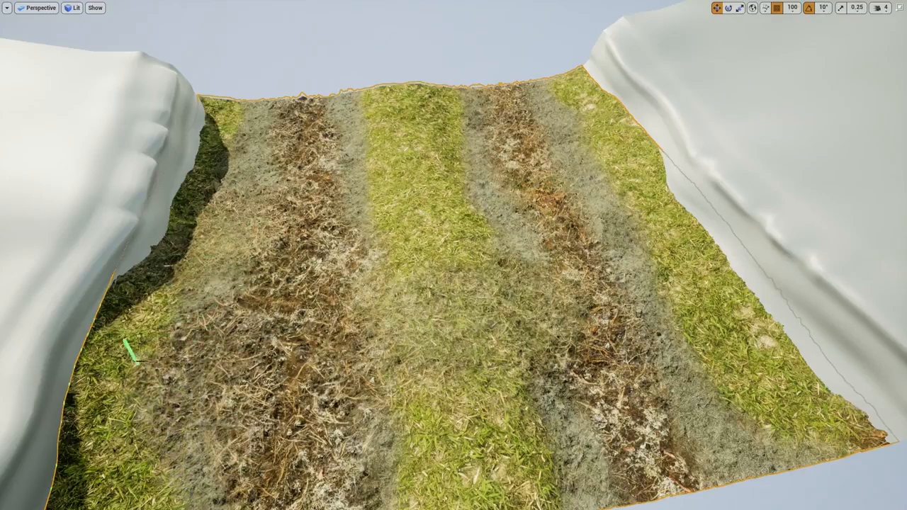
mouse_move(613, 148)
mouse_down()
mouse_move(709, 319)
mouse_move(450, 300)
mouse_move(445, 263)
mouse_up()
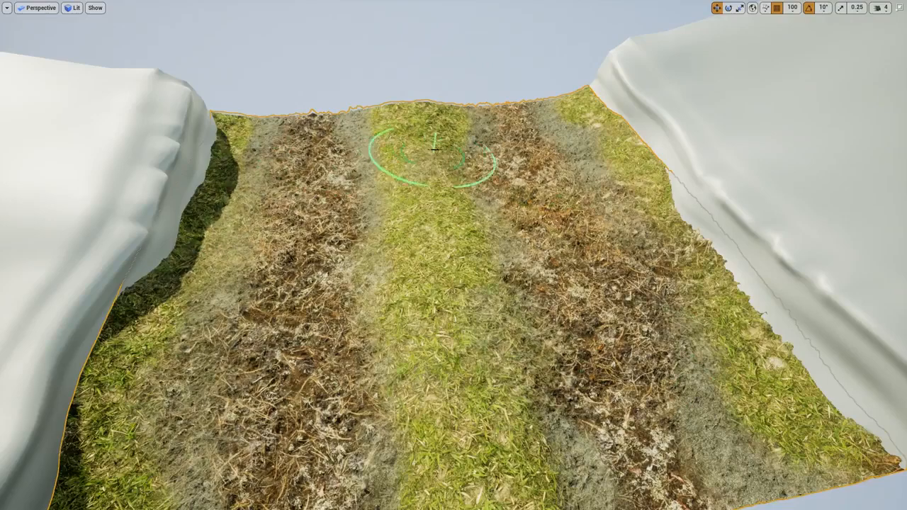
mouse_move(573, 348)
right_down()
mouse_move(506, 347)
mouse_move(539, 358)
mouse_move(624, 340)
mouse_move(553, 347)
mouse_move(553, 323)
right_up()
key(F11)
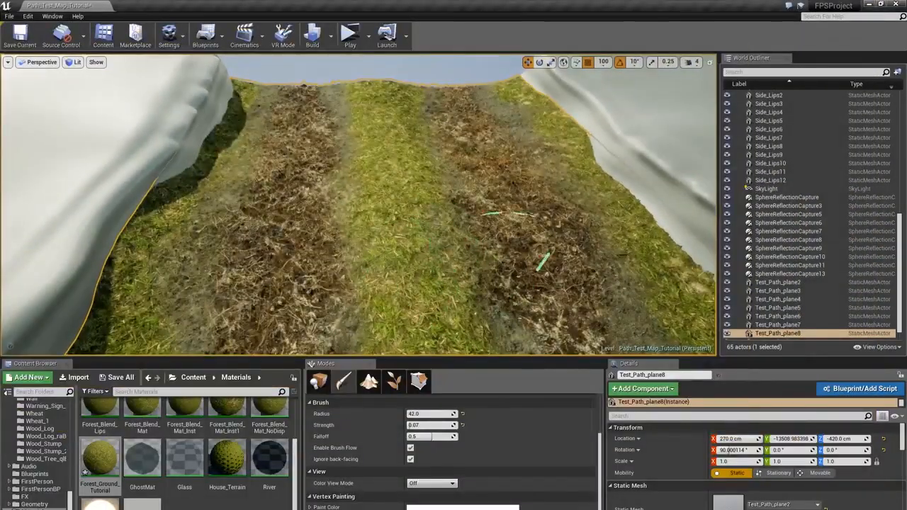
click(324, 381)
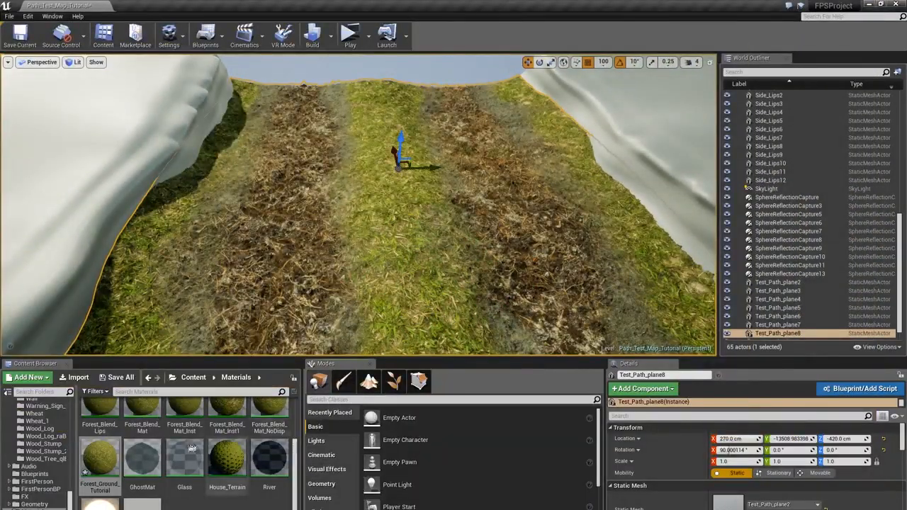
- Open the Forest_Ground_Tutorial material instance in a smaller window beside the path view and enable its Noise_Tiling parameter
double_click(100, 459)
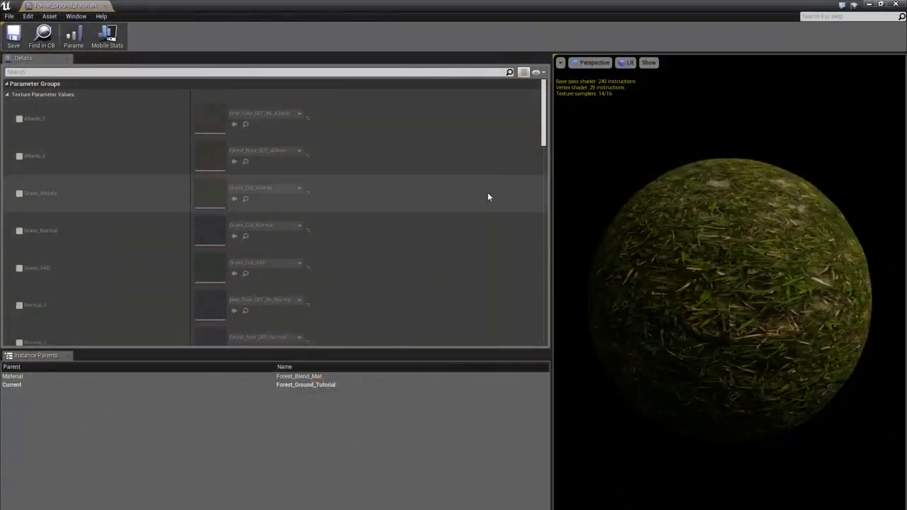
drag(544, 139, 533, 261)
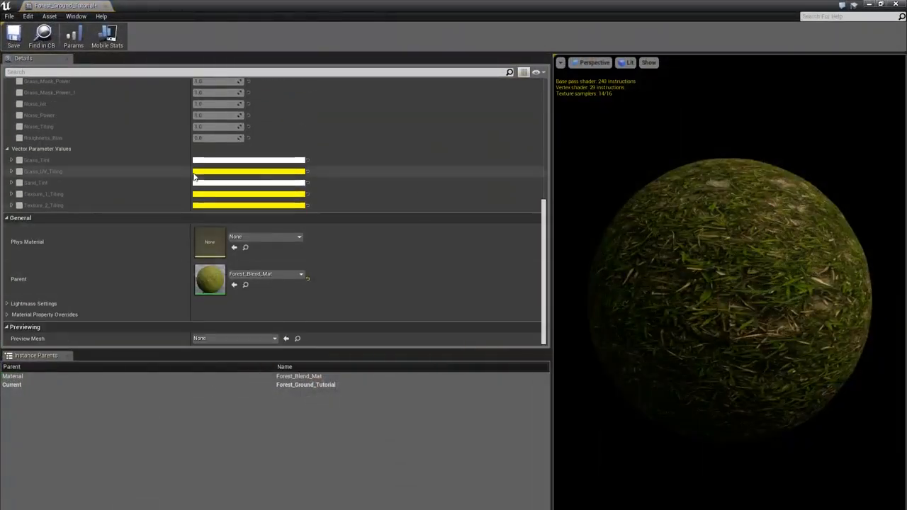
scroll(21, 191, up, 1)
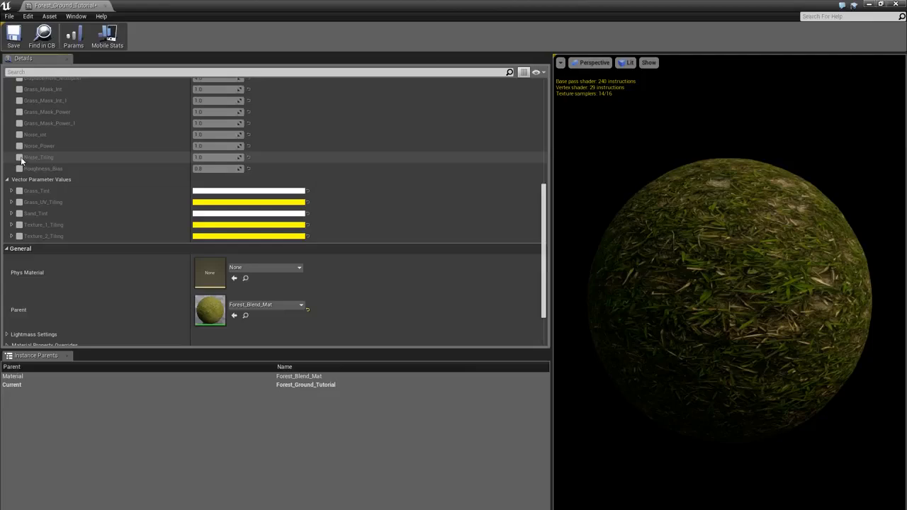
drag(439, 6, 638, 139)
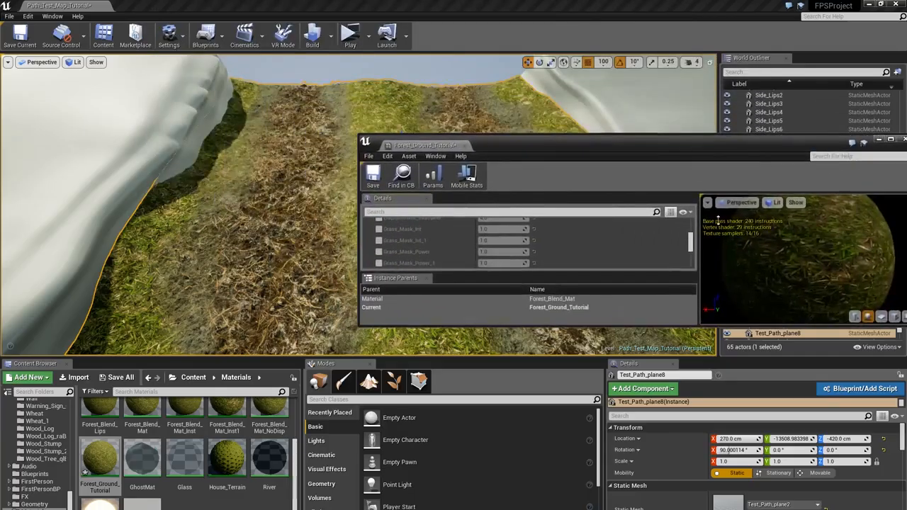
drag(360, 324, 573, 503)
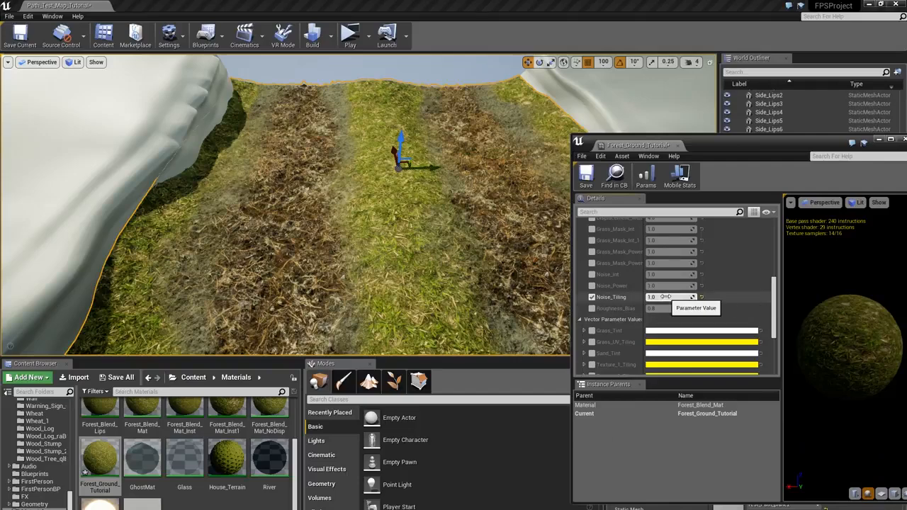
- Try out widely different Noise_Tiling values, from about 2 to several hundred, checking the path's ground texture in unlit shading
drag(665, 297, 669, 297)
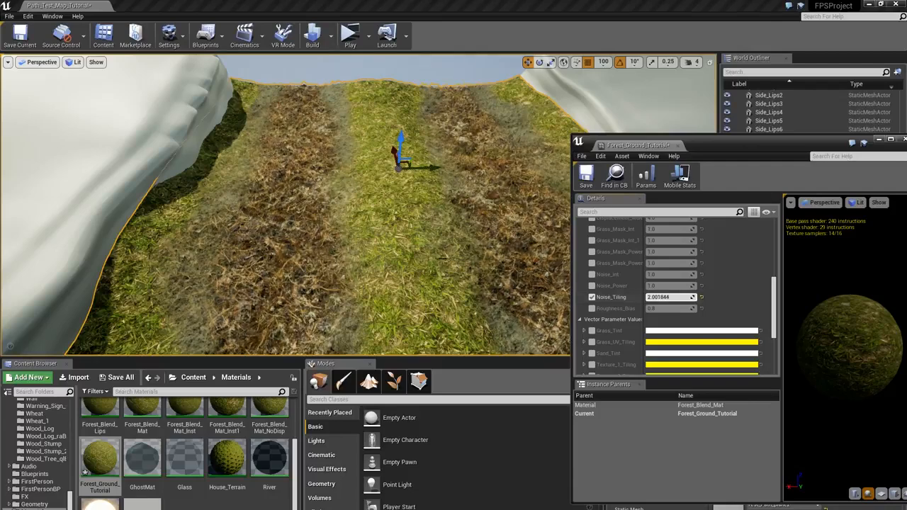
right_drag(442, 259, 442, 275)
key(alt+3)
drag(670, 298, 685, 298)
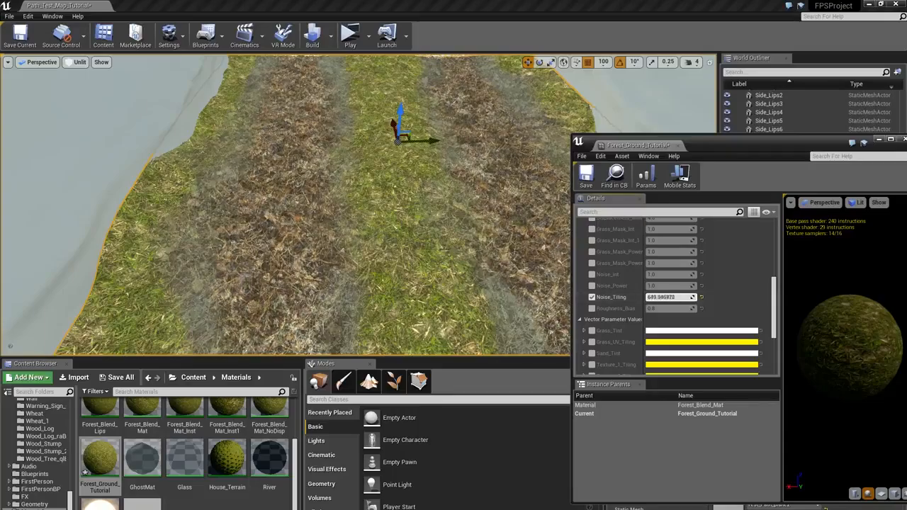
key(w)
right_drag(327, 224, 305, 220)
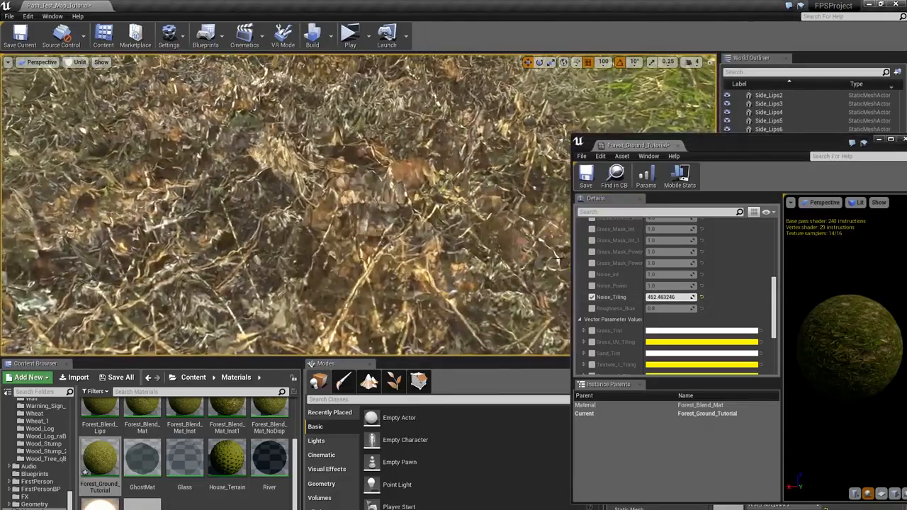
drag(652, 298, 681, 298)
key(s)
right_drag(453, 220, 456, 222)
drag(659, 297, 663, 297)
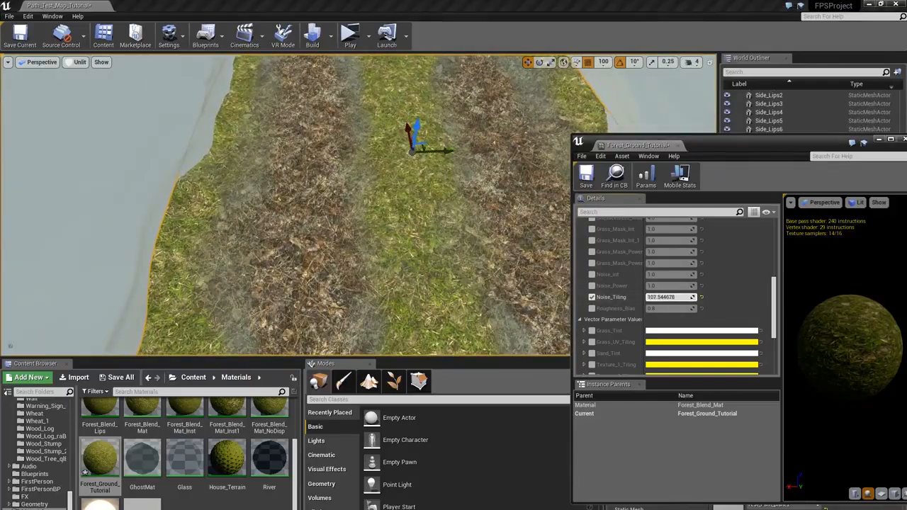
- Try Noise_Tiling values of 3.5 and 3.9, and close the material instance editor
drag(679, 297, 623, 297)
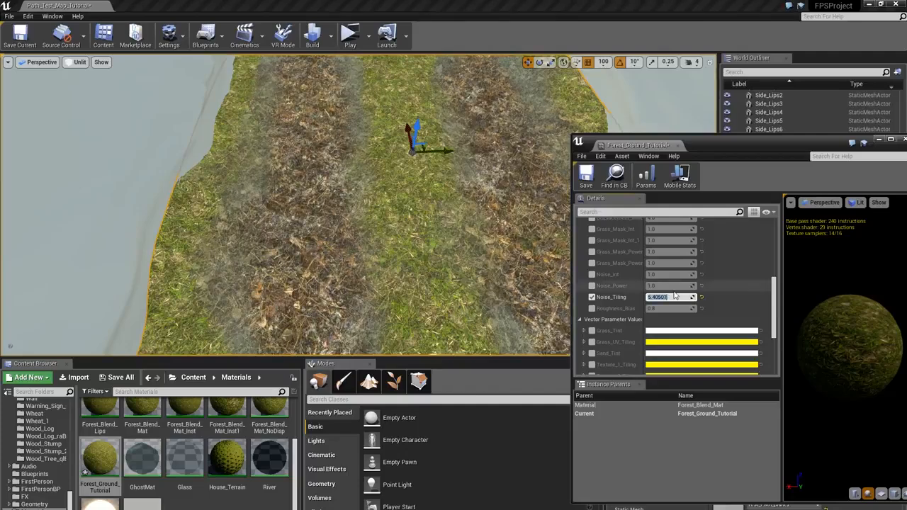
text(.5)
key(Return)
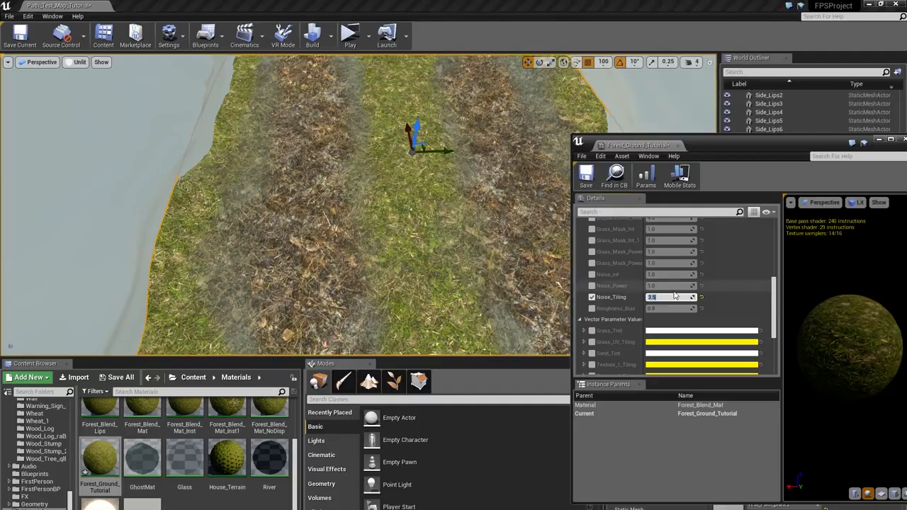
text(.9)
key(Return)
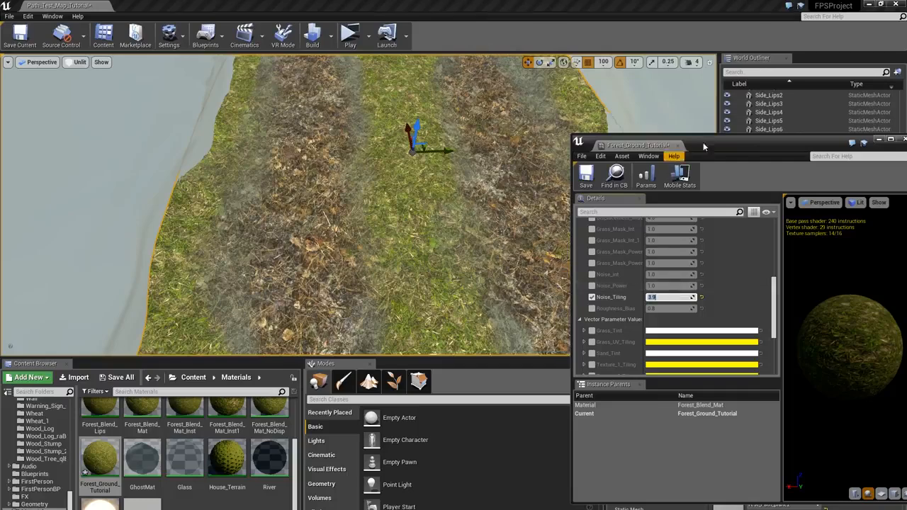
drag(791, 140, 723, 159)
click(839, 159)
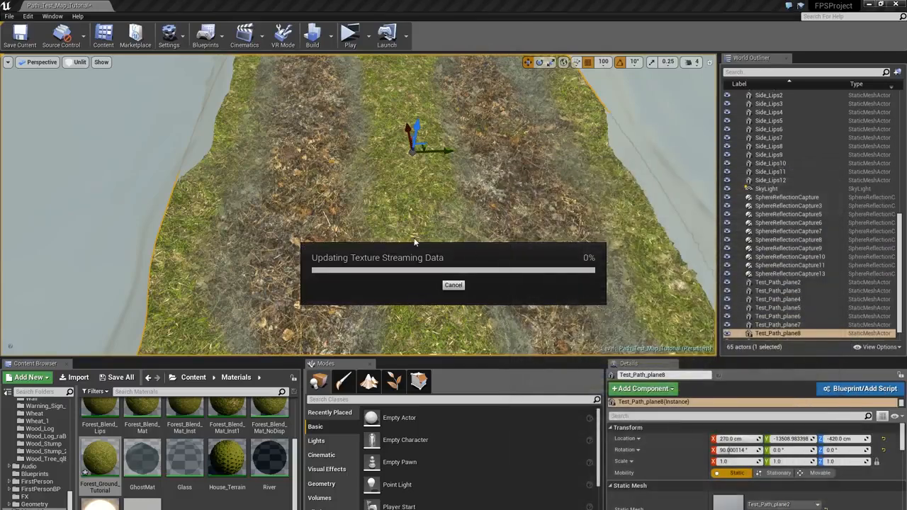
- Return the viewport to lit shading and reopen the Forest_Ground_Tutorial material instance at its Noise_Tiling parameter
key(alt+4)
mouse_move(422, 239)
right_down()
mouse_move(431, 236)
mouse_move(423, 238)
right_up()
double_click(105, 459)
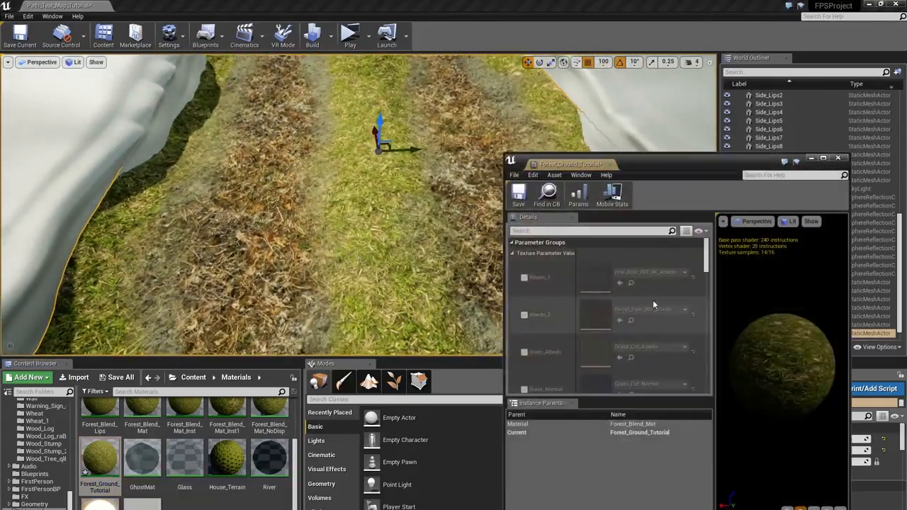
scroll(653, 300, down, 3)
scroll(701, 297, down, 5)
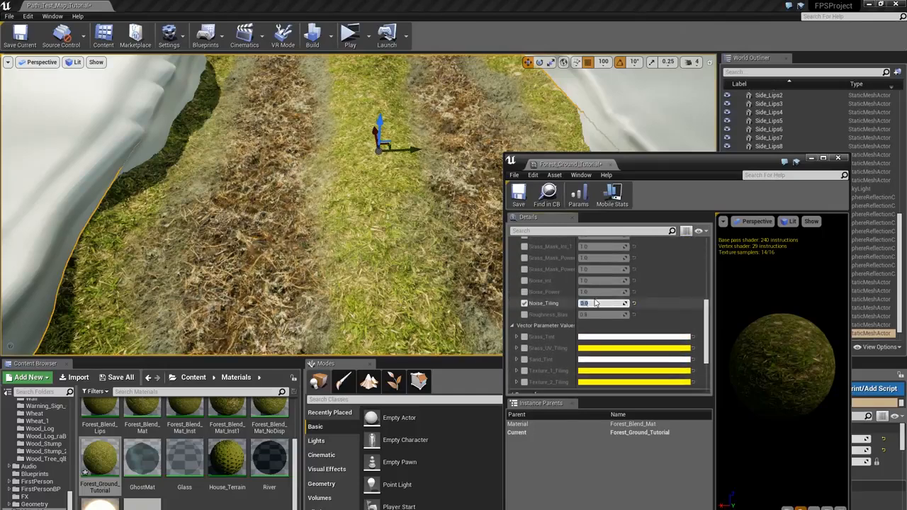
- Compare Noise_Tiling values of 4 and 8, settle on 4, and close the material instance editor
text(4)
key(Return)
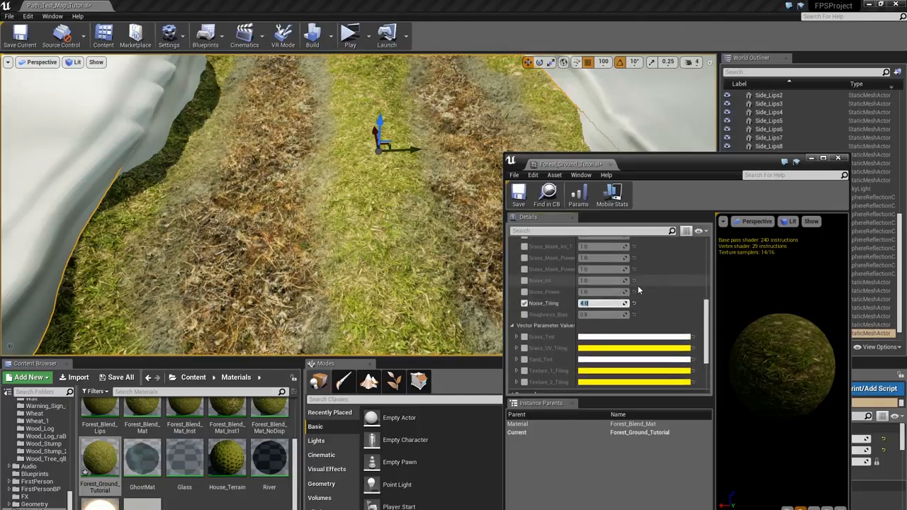
text(8)
key(Return)
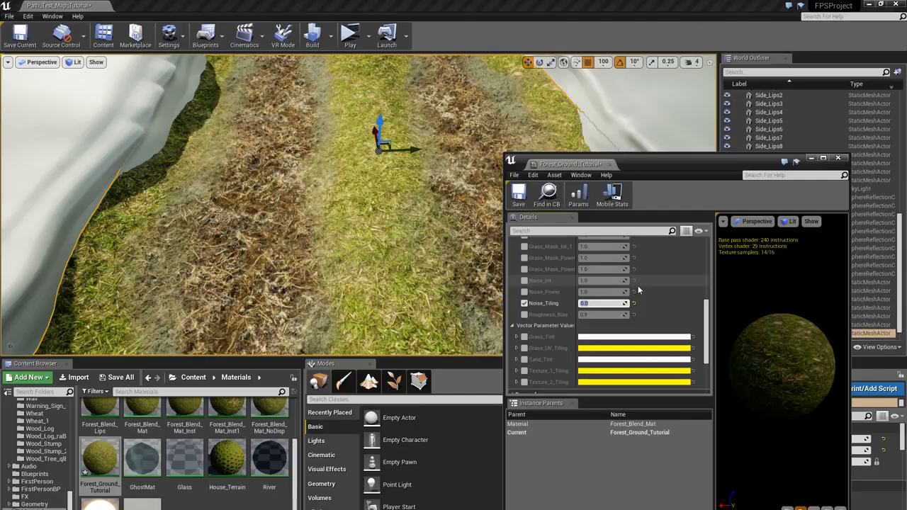
text(4)
key(Return)
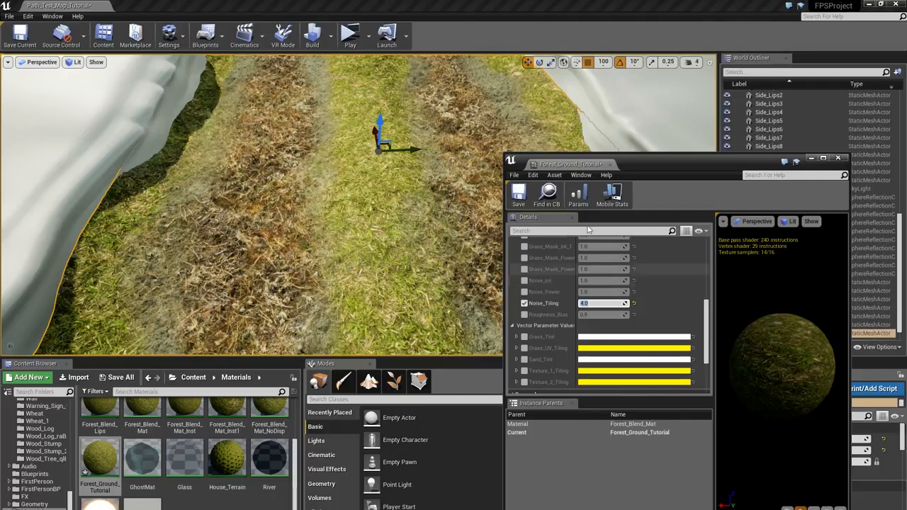
click(839, 158)
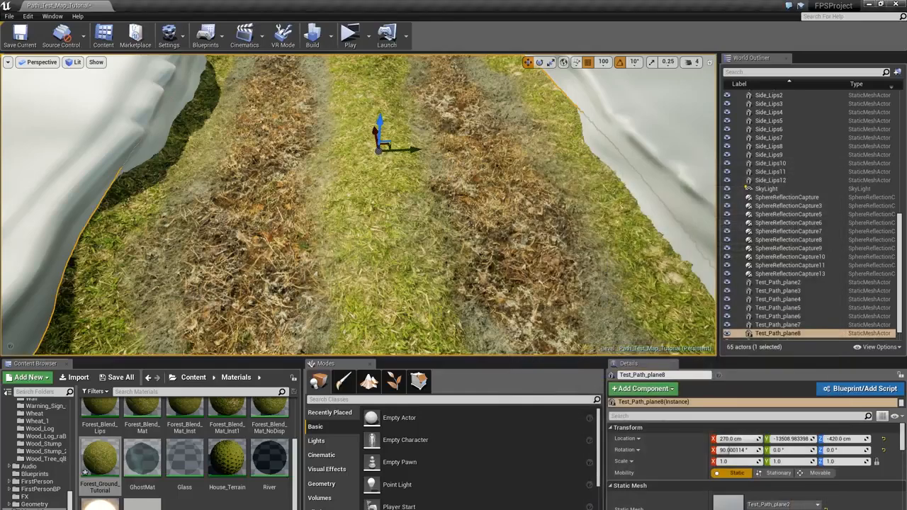
- Set the vertex paint brush radius to 30 and break up the straight borders between the path's grass strips and dirt tracks
mouse_move(560, 177)
right_down()
mouse_move(546, 170)
mouse_move(567, 174)
mouse_move(556, 184)
mouse_move(560, 177)
right_up()
click(344, 381)
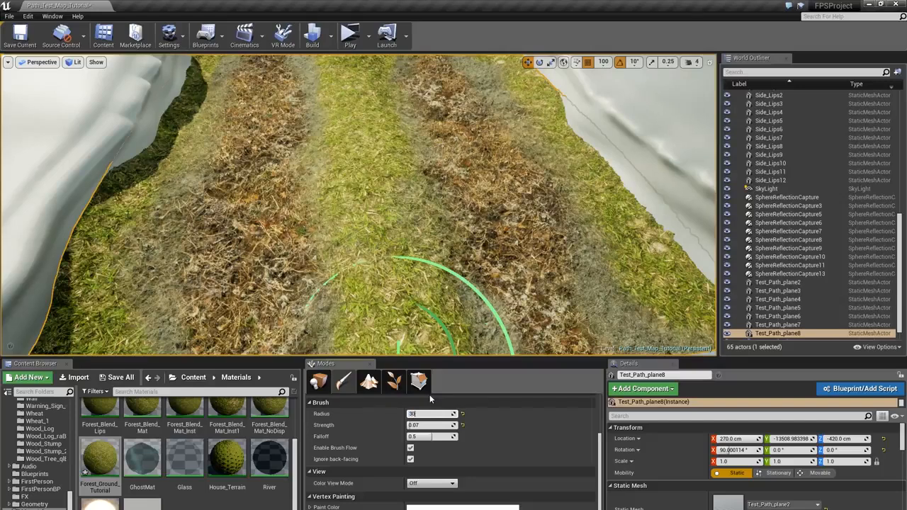
text(30)
key(Return)
mouse_move(364, 203)
right_down()
mouse_move(383, 185)
mouse_move(371, 183)
right_up()
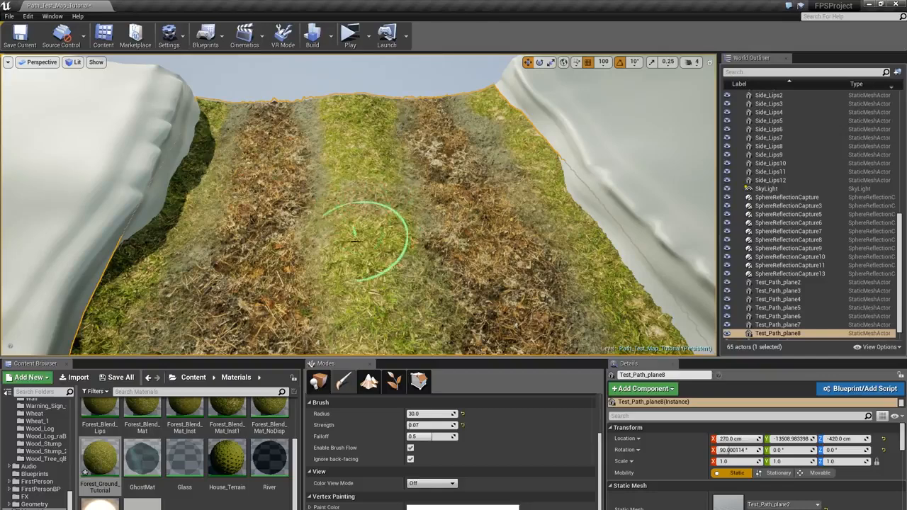
mouse_move(419, 243)
right_down()
mouse_move(369, 183)
mouse_move(385, 182)
mouse_move(372, 176)
mouse_move(404, 113)
mouse_move(404, 88)
mouse_move(418, 86)
mouse_move(427, 98)
mouse_move(340, 152)
mouse_move(284, 163)
right_up()
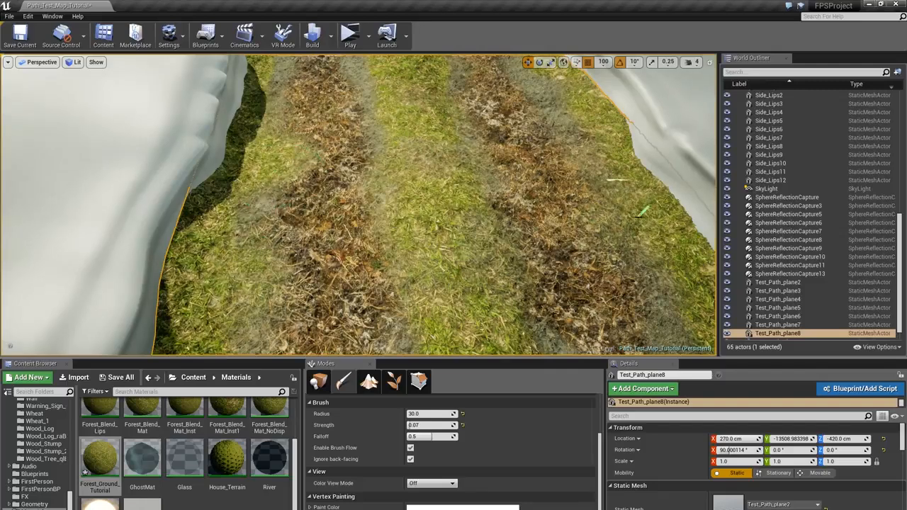
right_drag(612, 209, 405, 162)
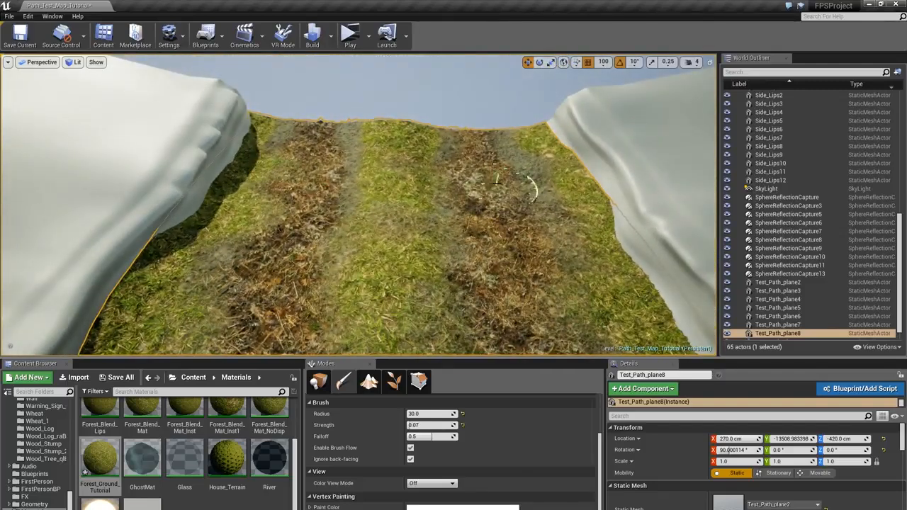
mouse_move(499, 182)
right_down()
mouse_move(497, 168)
mouse_move(513, 160)
mouse_move(439, 167)
mouse_move(518, 172)
right_up()
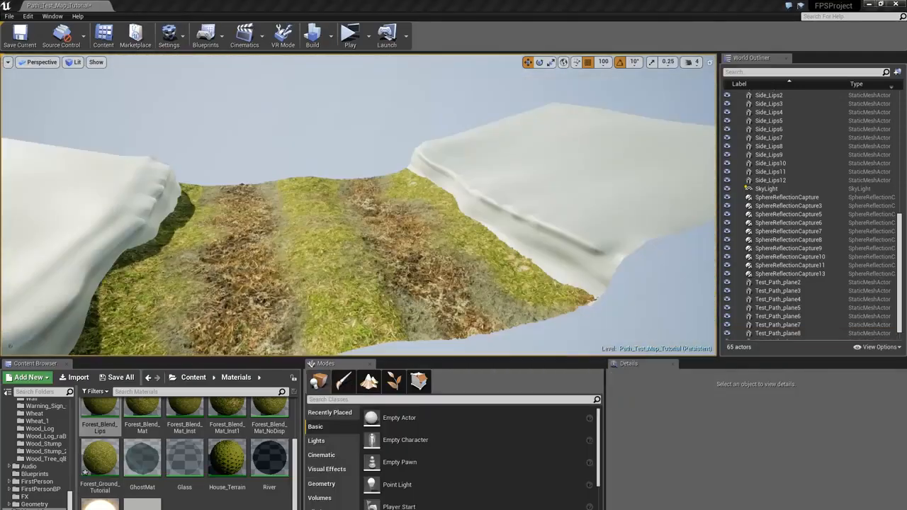
- Apply the Forest_Blend_Lips material to the white side slope on the right of the path
right_drag(406, 223, 424, 212)
click(114, 412)
drag(113, 412, 521, 230)
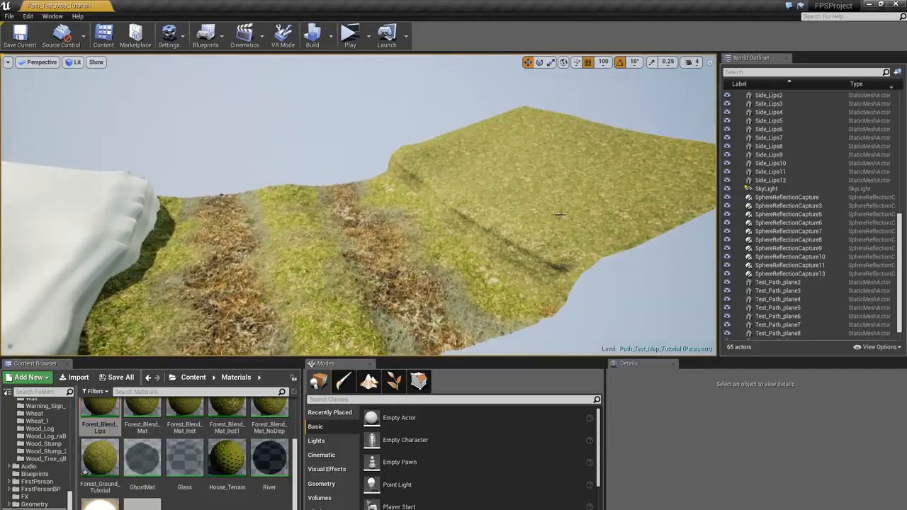
right_drag(288, 202, 307, 209)
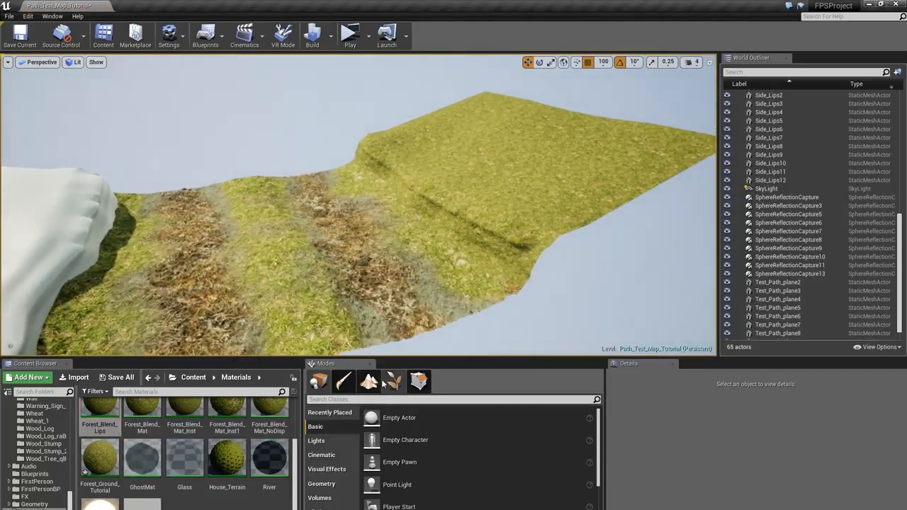
- Select the grass-covered side slope for vertex painting and set the brush radius to 12
click(476, 199)
click(345, 383)
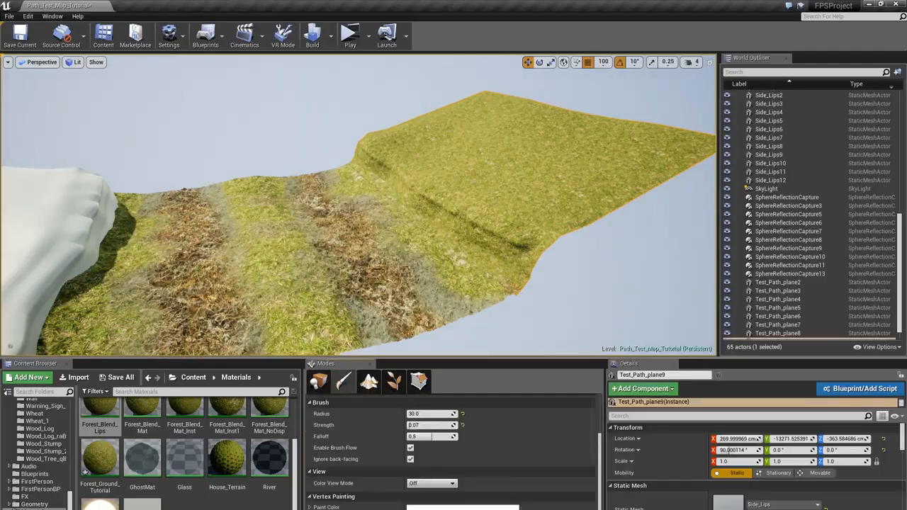
right_drag(476, 262, 506, 196)
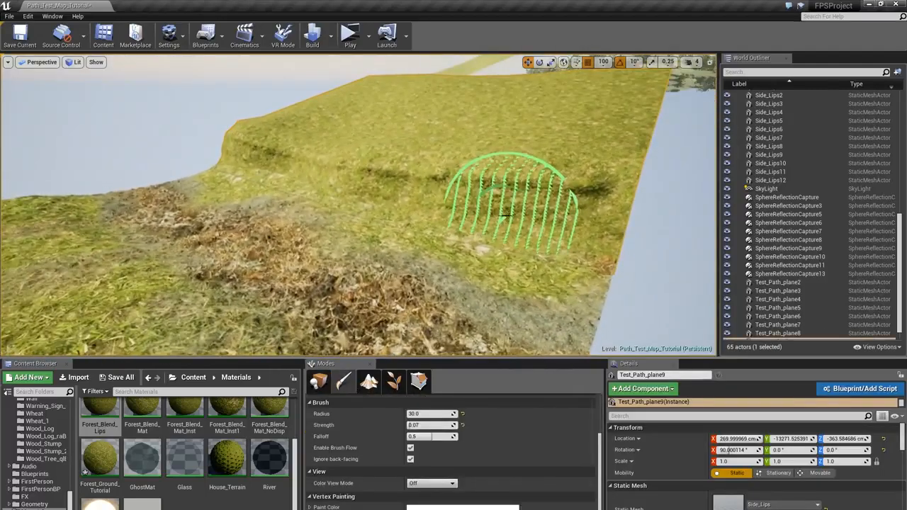
click(429, 413)
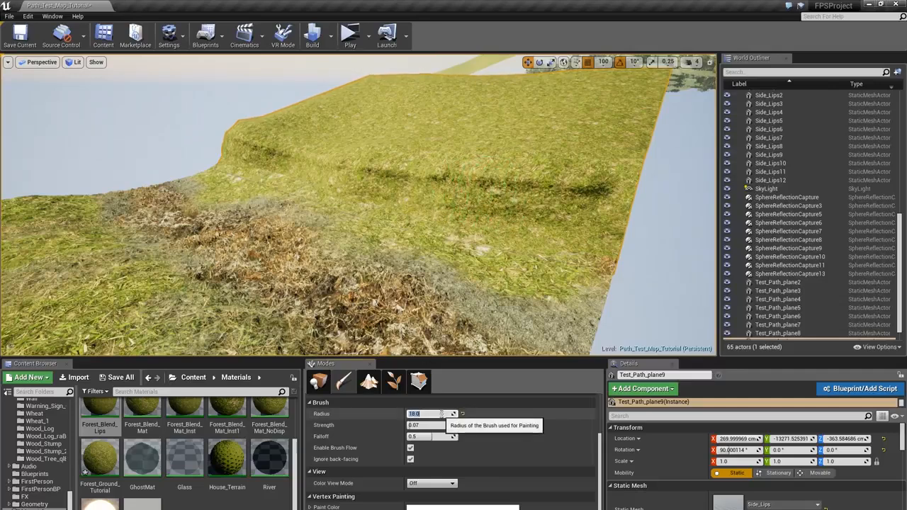
mouse_move(482, 197)
right_down()
mouse_move(492, 209)
mouse_move(516, 192)
right_up()
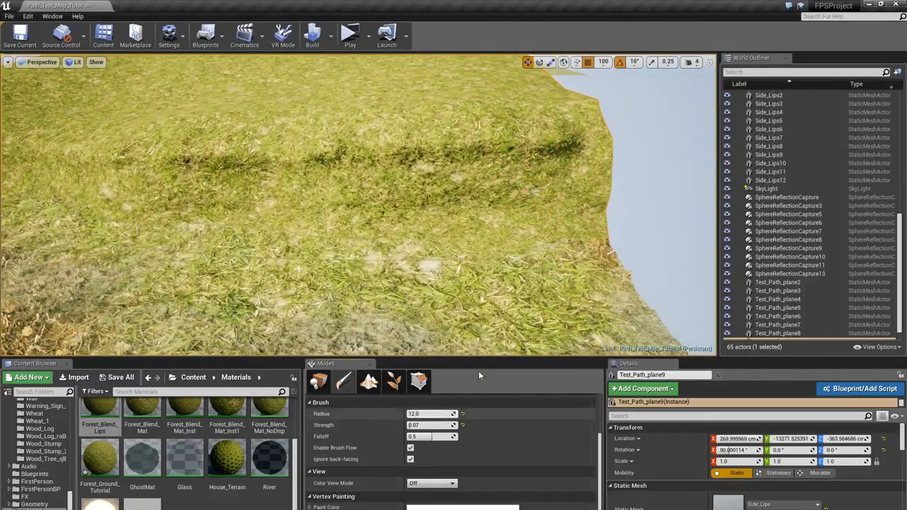
- Paint a continuous band of bare dirt across the ledge face of the side slope with the 12-radius brush
right_drag(510, 213, 546, 203)
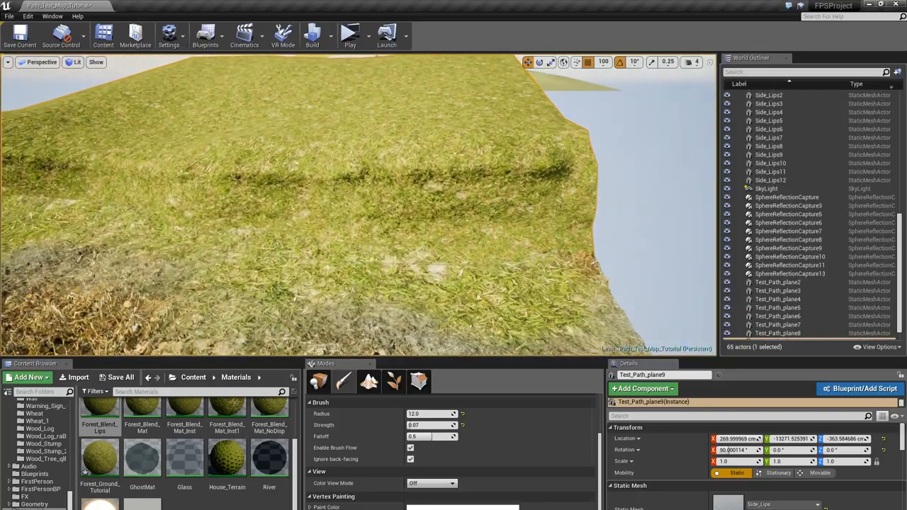
mouse_move(542, 204)
mouse_down()
mouse_move(575, 209)
mouse_move(474, 208)
mouse_move(531, 205)
mouse_up()
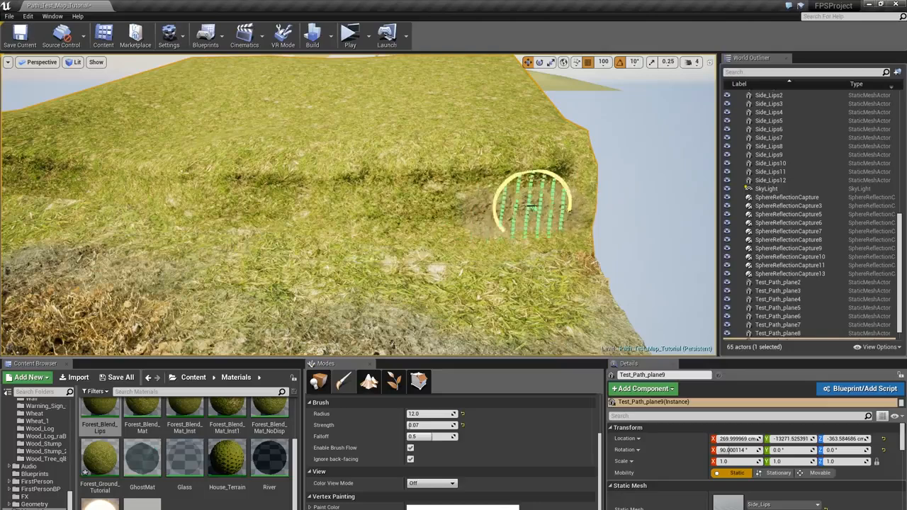
mouse_move(395, 203)
right_down()
mouse_move(383, 206)
mouse_move(435, 203)
right_up()
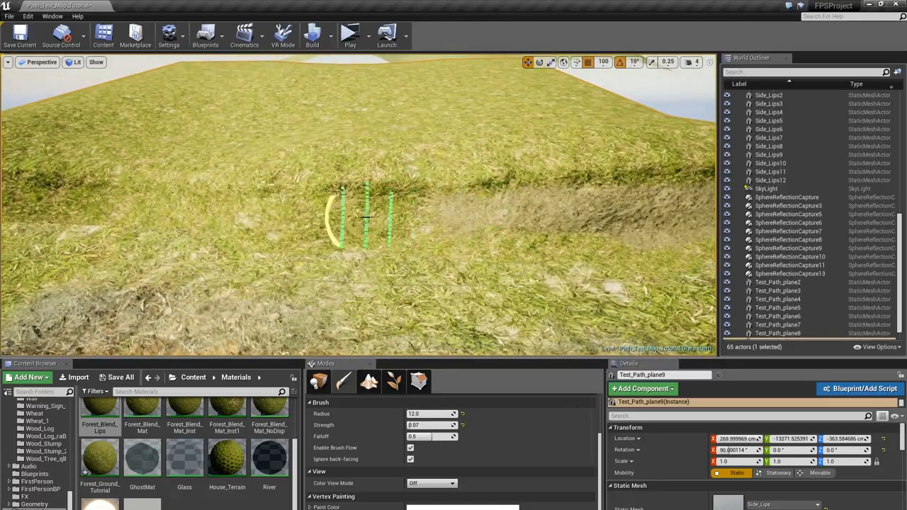
mouse_move(375, 218)
mouse_down()
mouse_move(279, 217)
mouse_move(385, 206)
mouse_move(276, 215)
mouse_move(270, 202)
mouse_up()
right_drag(269, 203, 168, 185)
mouse_move(168, 185)
mouse_down()
mouse_move(203, 182)
mouse_move(162, 178)
mouse_move(326, 192)
mouse_up()
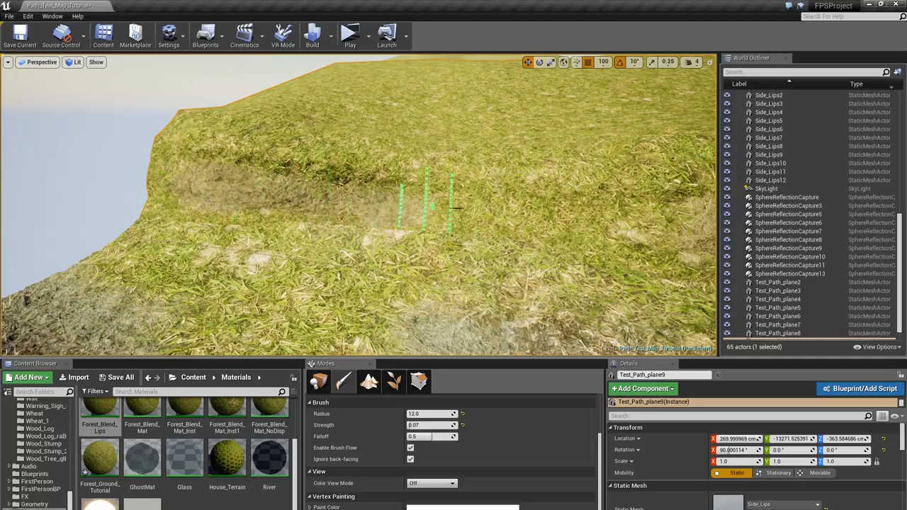
mouse_move(241, 191)
mouse_down()
mouse_move(156, 179)
mouse_move(314, 199)
mouse_up()
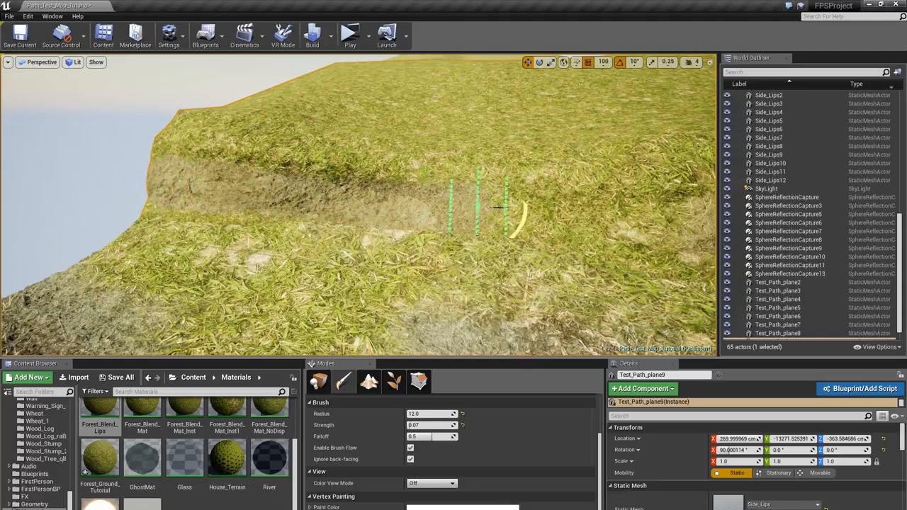
mouse_move(574, 214)
right_down()
mouse_move(611, 214)
mouse_move(552, 211)
mouse_move(503, 195)
right_up()
mouse_move(397, 229)
right_down()
mouse_move(419, 227)
mouse_move(432, 262)
mouse_move(397, 229)
right_up()
drag(394, 229, 333, 214)
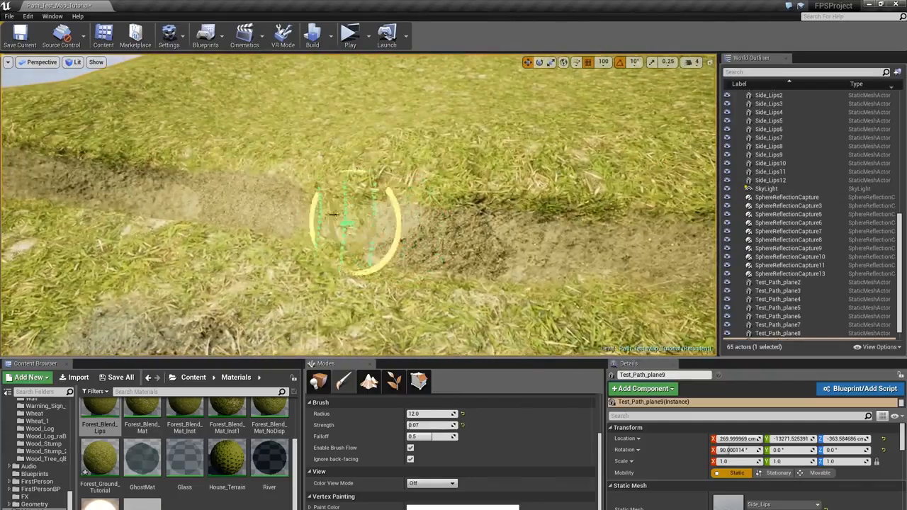
mouse_move(279, 214)
right_down()
mouse_move(261, 204)
mouse_move(302, 244)
right_up()
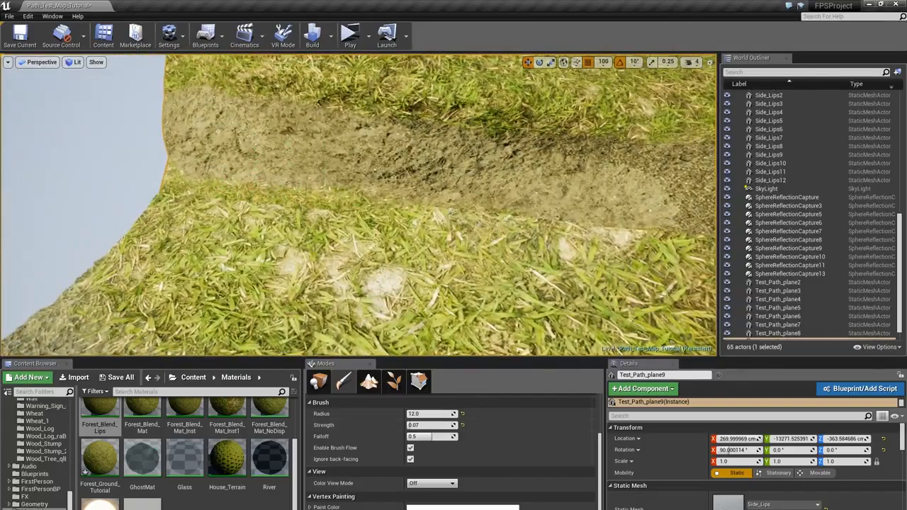
- Set the brush radius to 8 and touch up the edges of the dirt band along the ledge
click(434, 413)
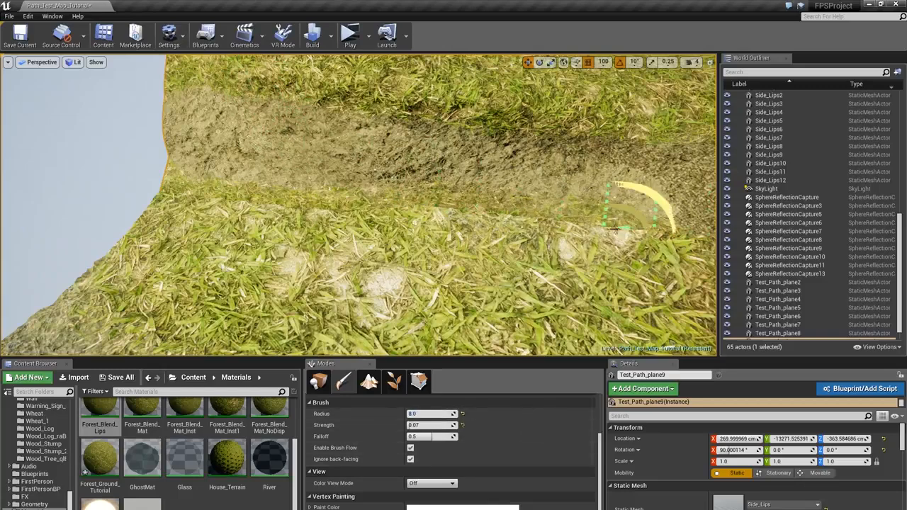
right_drag(615, 229, 428, 229)
right_drag(332, 241, 467, 248)
mouse_move(364, 259)
right_down()
mouse_move(340, 239)
mouse_move(355, 226)
mouse_move(302, 212)
mouse_move(313, 256)
right_up()
key(alt+3)
key(alt+4)
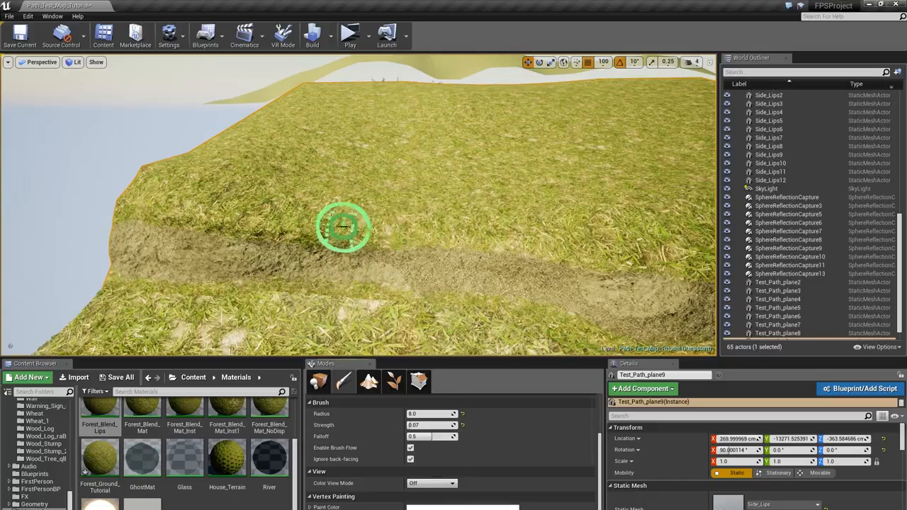
- Set the brush radius to about 10 and paint dry grass along the upper lip of the ledge
drag(344, 227, 362, 226)
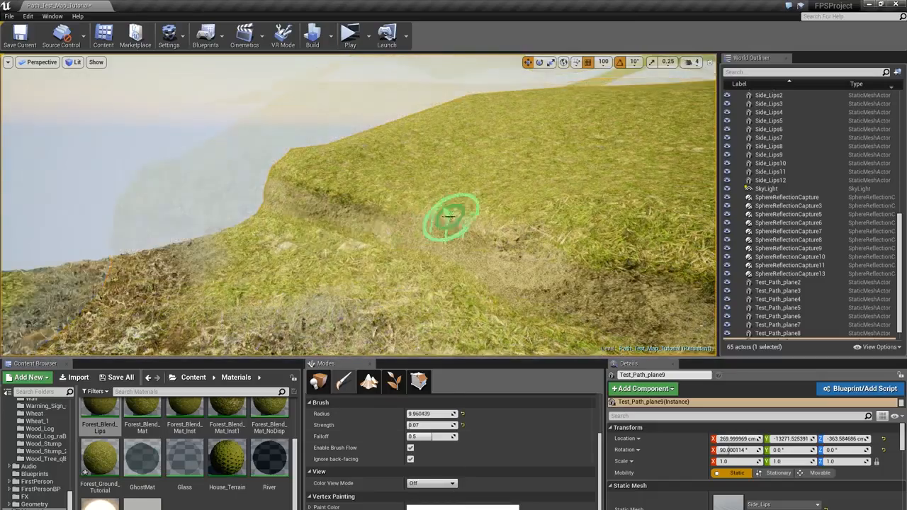
mouse_move(449, 219)
right_down()
mouse_move(425, 248)
mouse_move(453, 266)
right_up()
mouse_move(415, 244)
mouse_down()
mouse_move(404, 250)
mouse_move(477, 265)
mouse_move(430, 244)
mouse_move(417, 251)
mouse_up()
drag(362, 247, 225, 212)
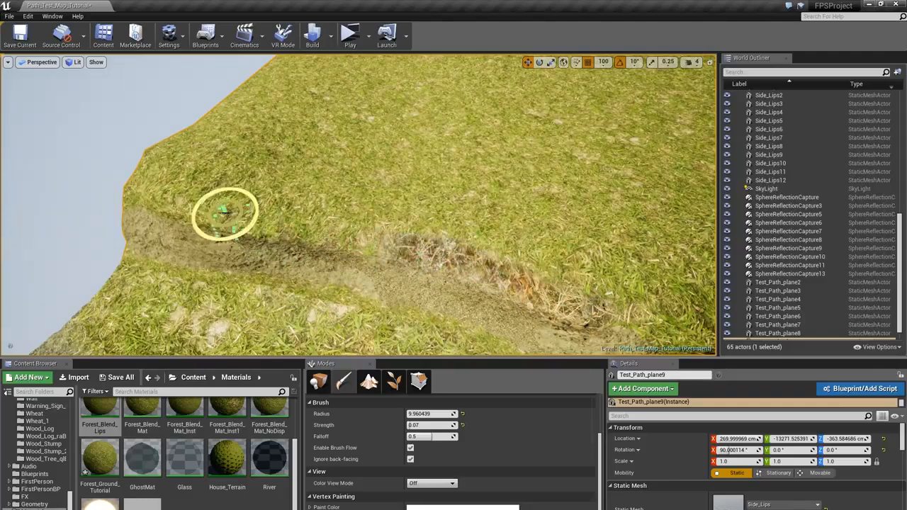
- Set the brush strength to 0.1 and radius to 18, and widen the dry grass above the ledge
click(427, 426)
text(+)
text(.1)
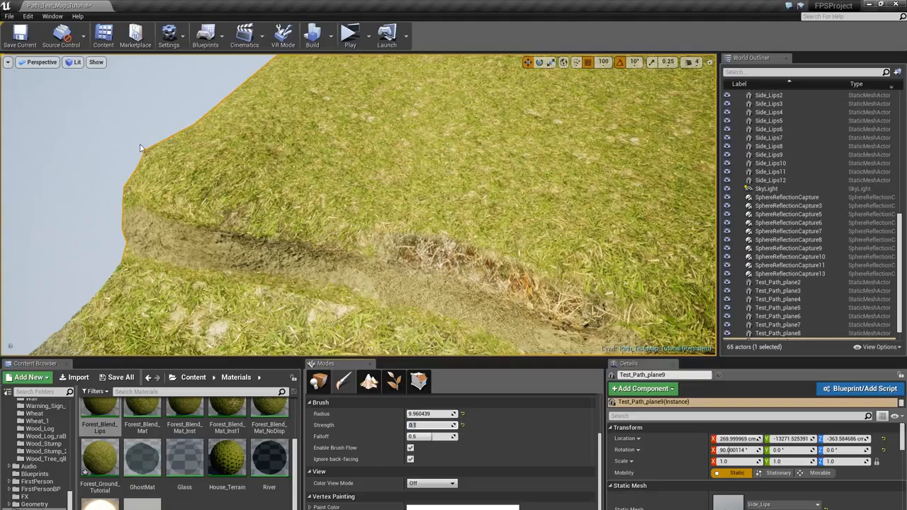
click(428, 415)
mouse_move(269, 221)
mouse_down()
mouse_move(219, 187)
mouse_move(168, 187)
mouse_up()
right_drag(445, 213, 349, 239)
scroll(349, 239, up, 1)
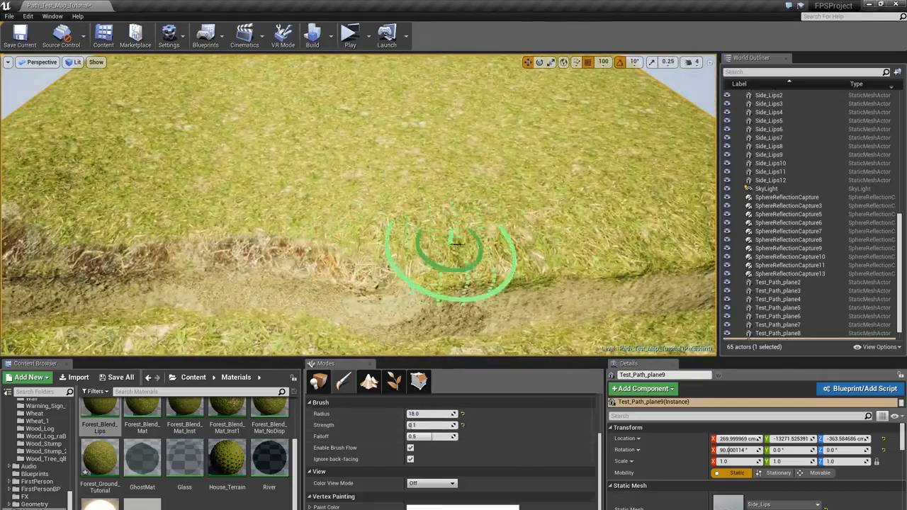
- Continue the dry grass band along the rest of the ledge to the far edge of the slope
mouse_move(575, 203)
right_down()
mouse_move(496, 213)
mouse_move(577, 203)
right_up()
right_drag(397, 219, 467, 209)
drag(544, 214, 519, 212)
mouse_move(350, 227)
mouse_down()
mouse_move(123, 217)
mouse_move(132, 220)
mouse_up()
drag(212, 219, 300, 204)
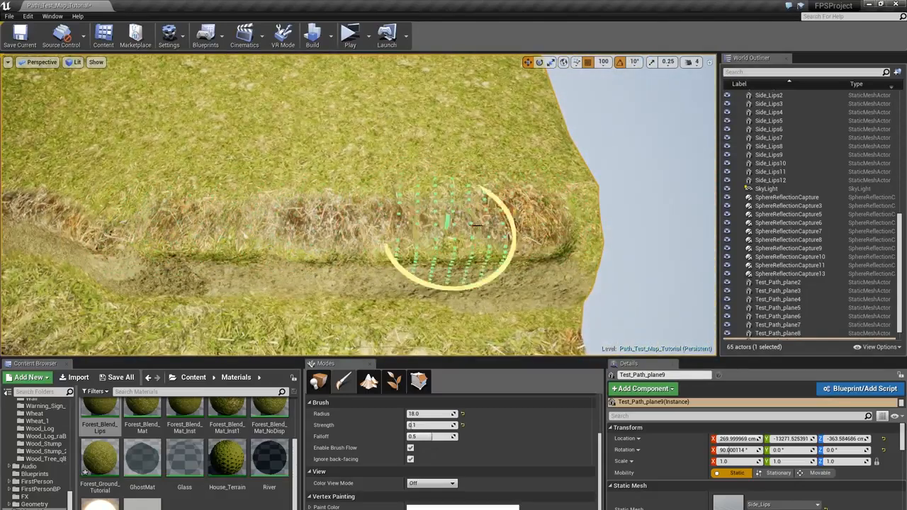
mouse_move(477, 226)
mouse_down()
mouse_move(580, 211)
mouse_move(604, 223)
mouse_move(591, 219)
mouse_up()
right_drag(460, 226, 356, 230)
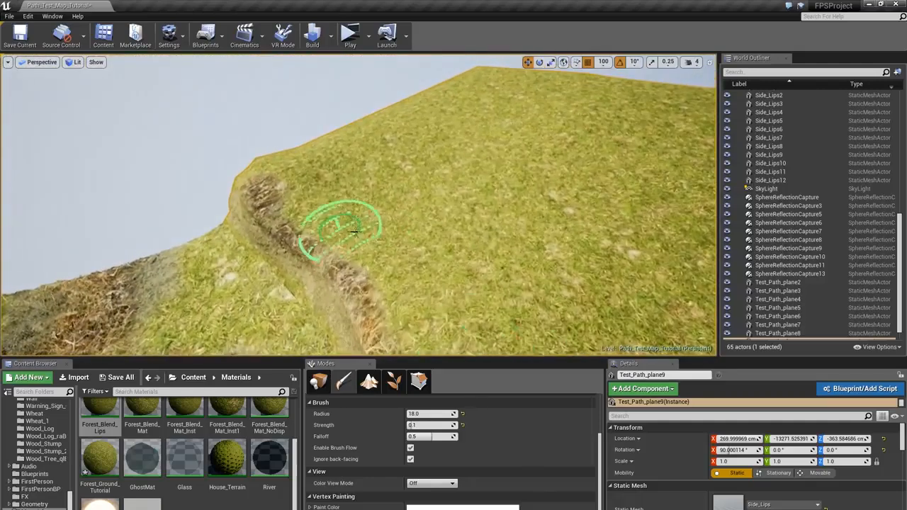
- Set the brush radius to about 24 and strength to 0.08, and soften the dry grass band's upper border into the grass
drag(426, 414, 436, 413)
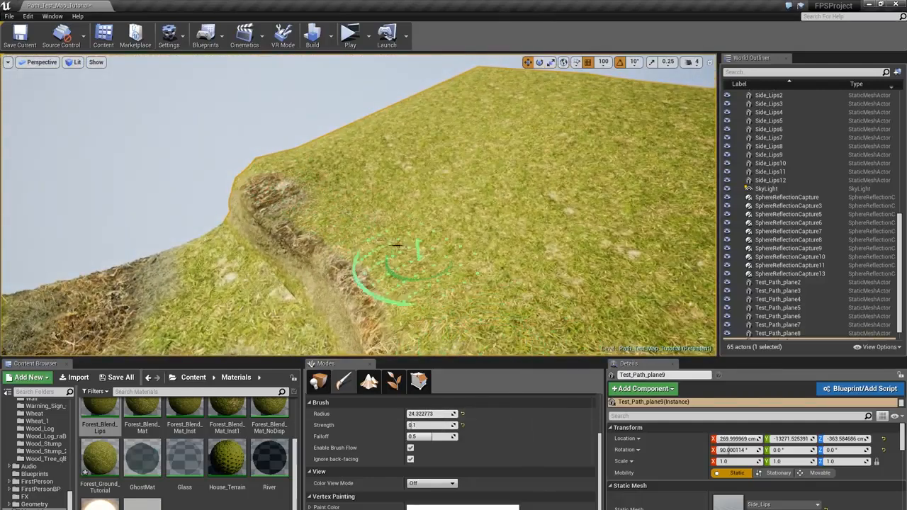
text(8)
key(Return)
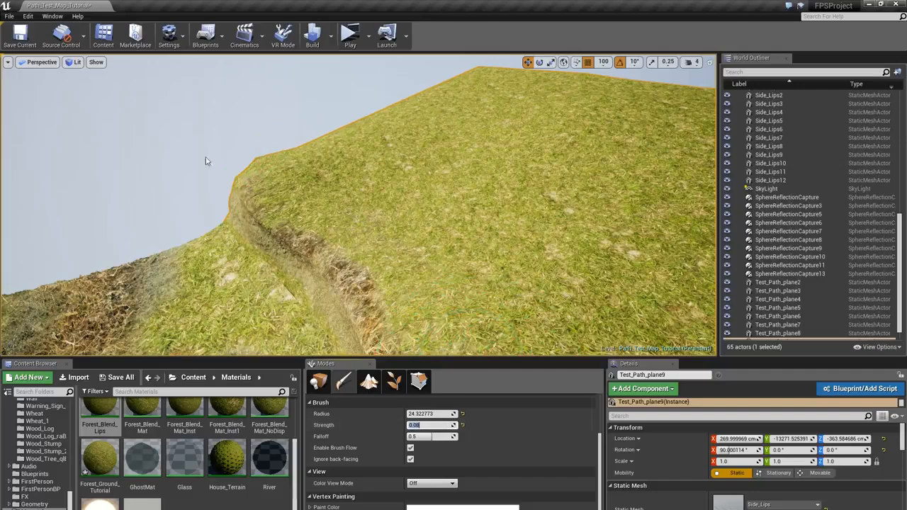
drag(411, 297, 407, 286)
mouse_move(399, 265)
right_down()
mouse_move(448, 283)
mouse_move(454, 264)
mouse_move(489, 266)
right_up()
drag(388, 211, 349, 204)
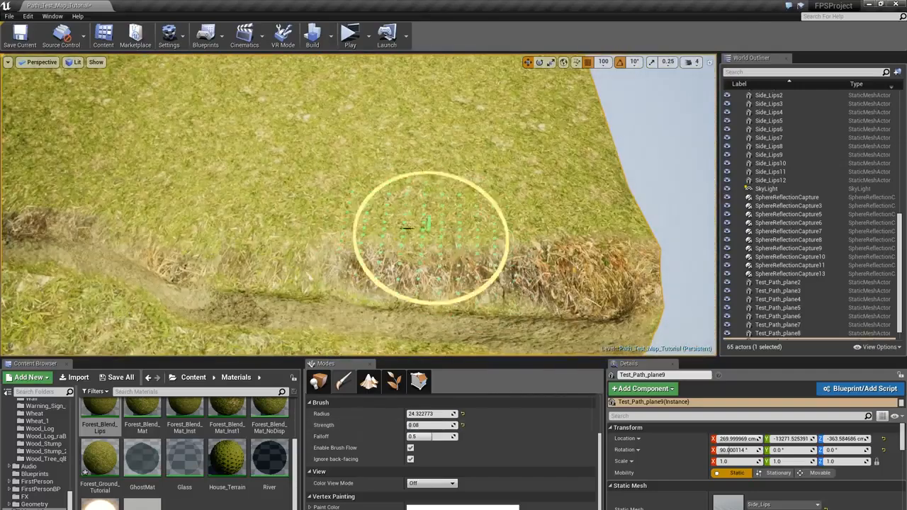
mouse_move(461, 236)
right_down()
mouse_move(348, 198)
mouse_move(447, 245)
right_up()
- Set the brush radius to about 13 and paint dry grass over the green patches left on the ledge's lip
drag(431, 414, 418, 414)
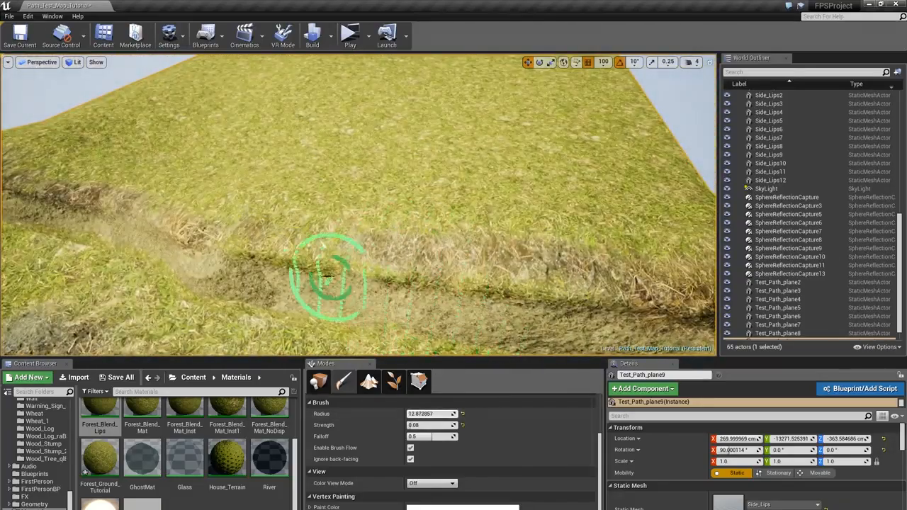
key(w)
right_drag(331, 272, 318, 225)
mouse_move(262, 222)
mouse_down()
mouse_move(306, 217)
mouse_move(134, 191)
mouse_up()
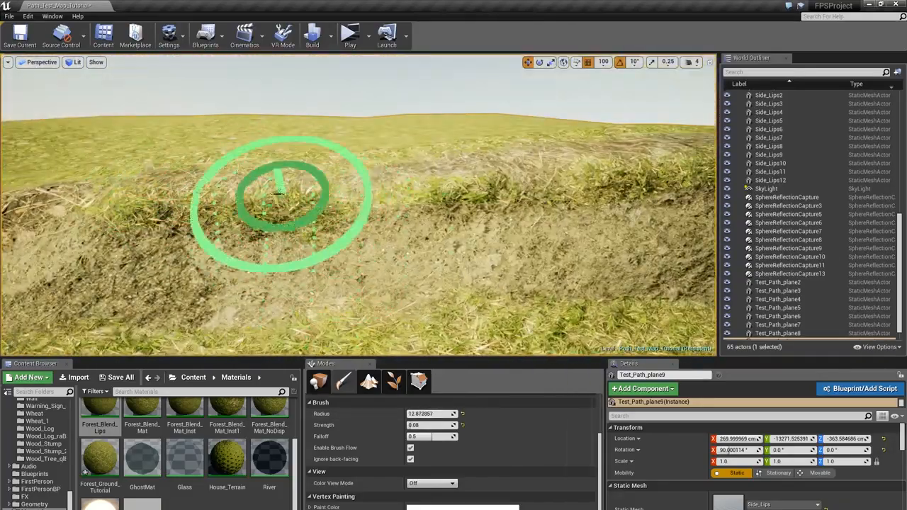
mouse_move(279, 192)
mouse_down()
mouse_move(465, 200)
mouse_move(407, 204)
mouse_up()
mouse_move(407, 204)
right_down()
mouse_move(539, 207)
mouse_move(391, 187)
right_up()
drag(284, 212, 246, 210)
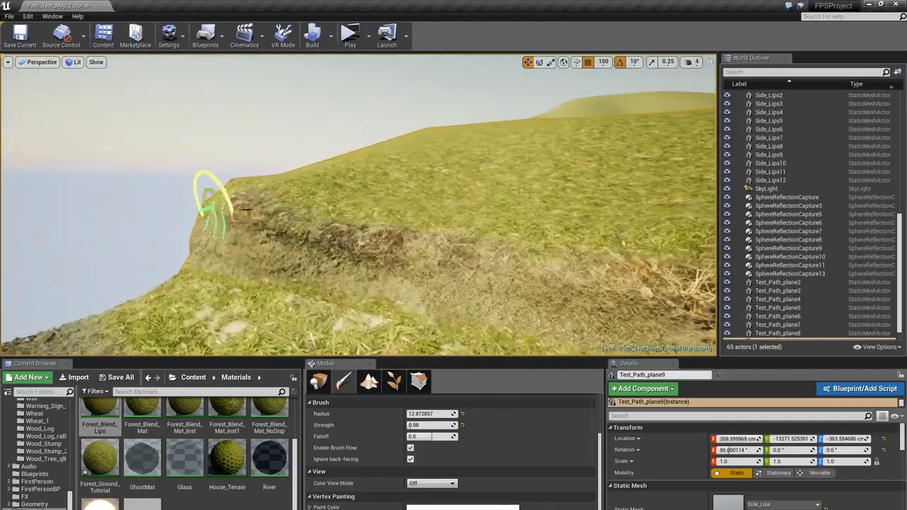
- Leave vertex painting and delete the old side slope on the opposite side of the path
mouse_move(201, 209)
right_down()
mouse_move(198, 198)
mouse_move(186, 221)
mouse_move(186, 211)
mouse_move(177, 222)
mouse_move(82, 230)
right_up()
key(s)
key(s)
click(318, 381)
key(s)
mouse_move(248, 206)
right_down()
mouse_move(228, 221)
mouse_move(227, 212)
right_up()
click(227, 175)
key(Delete)
- Duplicate the painted side slope to the opposite side of the path and rotate the copy 180° to face the path
click(672, 173)
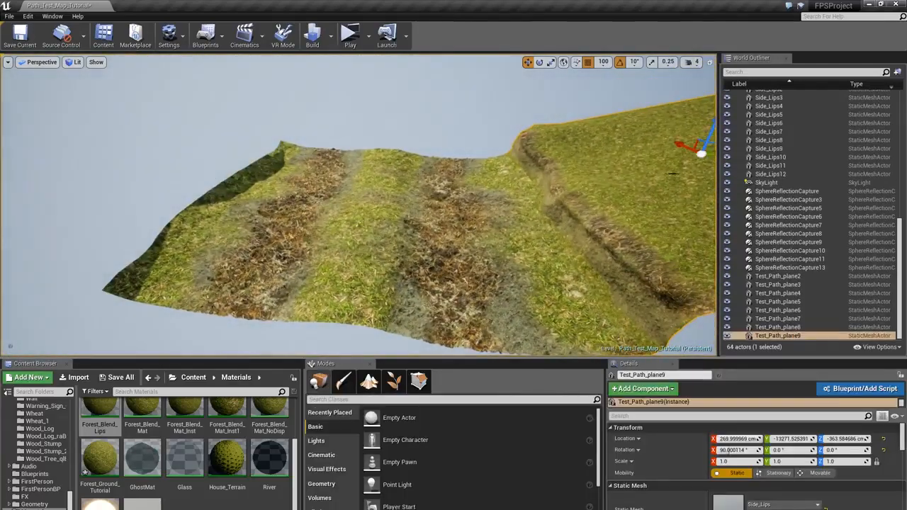
right_drag(621, 172, 666, 157)
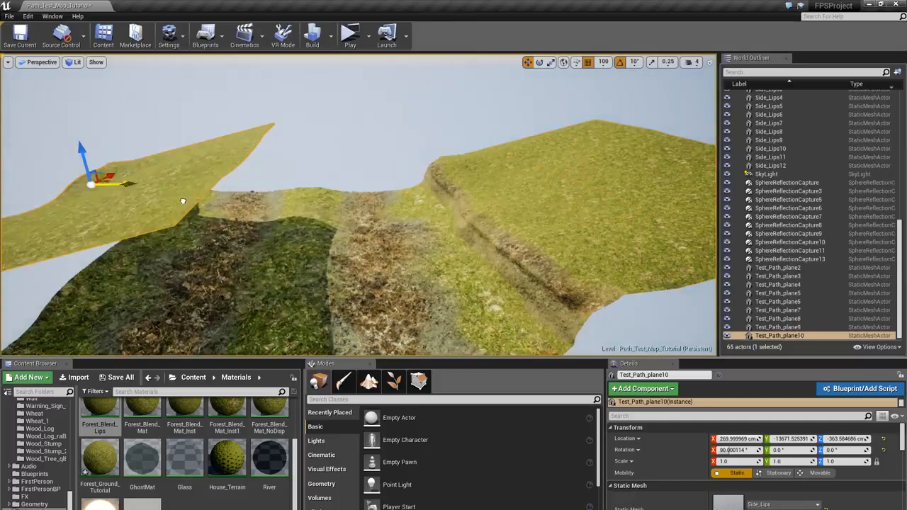
drag(57, 202, 67, 202)
right_drag(284, 213, 243, 169)
key(w)
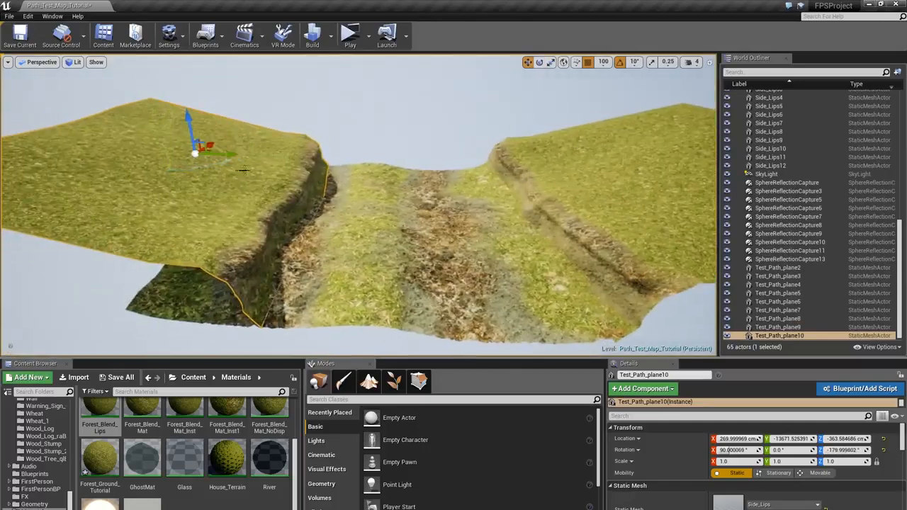
- Turn off grid snapping for movement, fit the copied slope against the path's free edge, and deselect it
drag(225, 157, 129, 161)
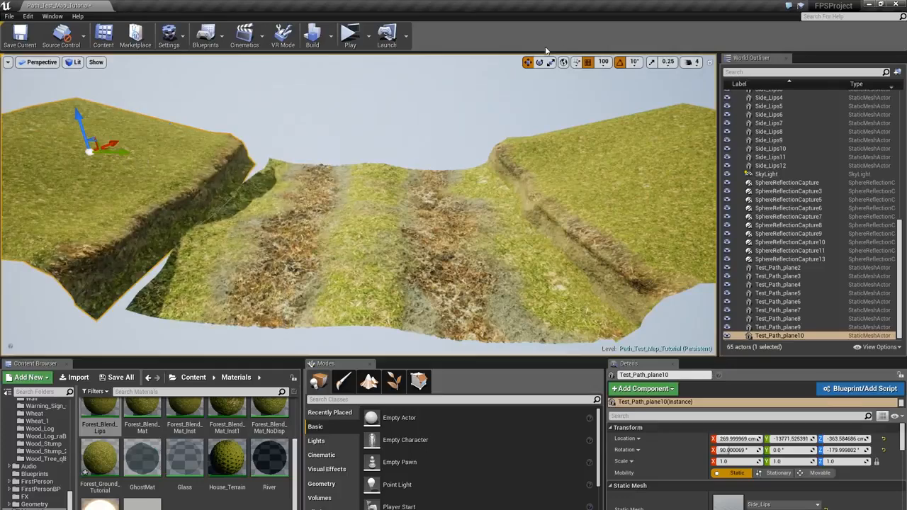
click(591, 61)
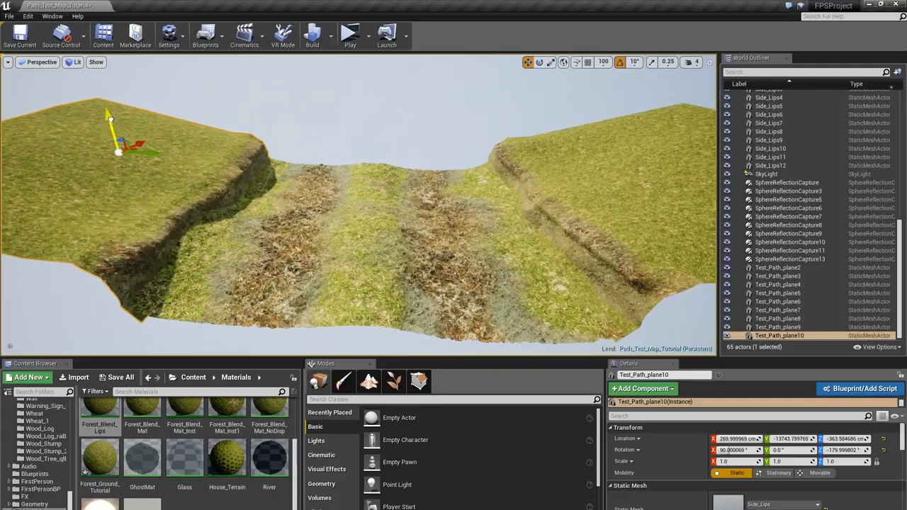
drag(110, 119, 114, 117)
key(Escape)
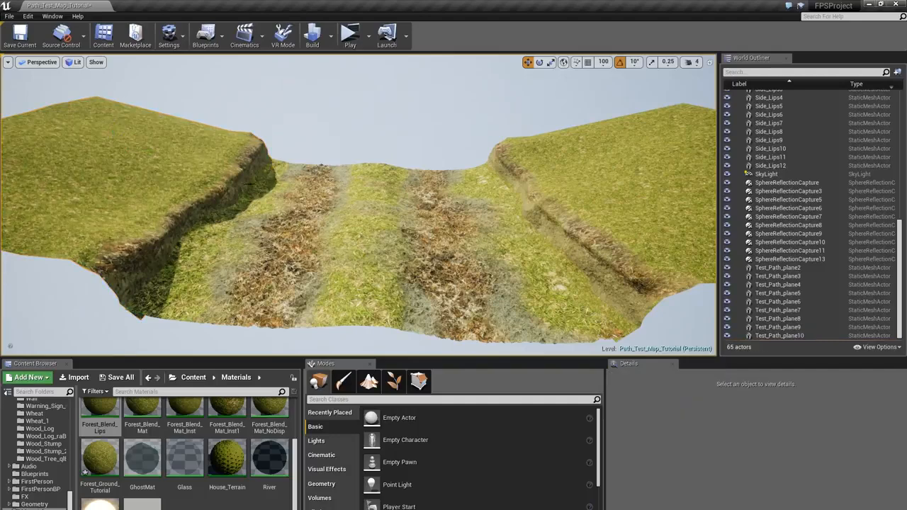
right_drag(113, 117, 219, 146)
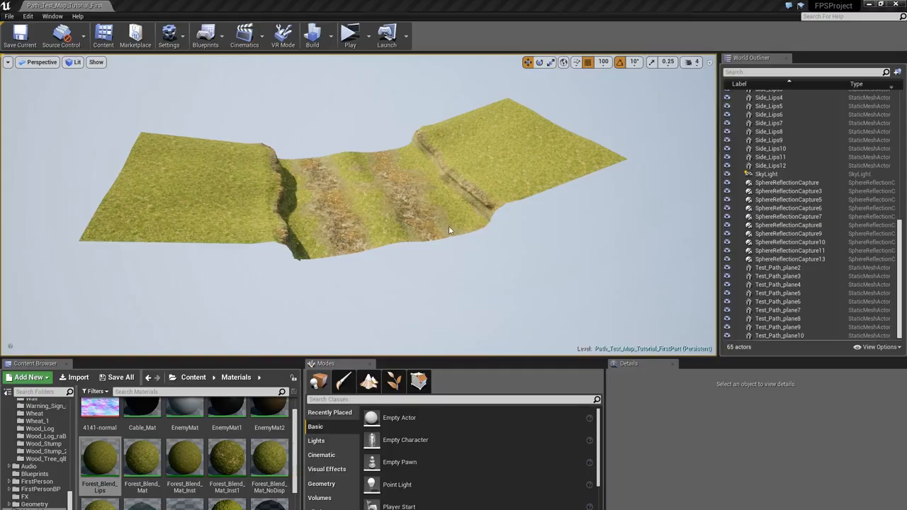
- Duplicate the path piece together with both side slopes three times, placing the copies end to end along the path
right_drag(449, 230, 393, 197)
click(393, 197)
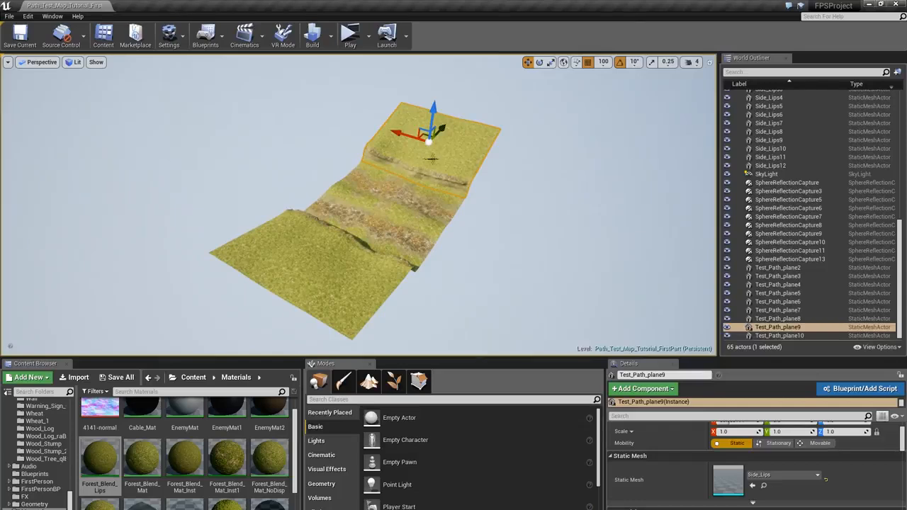
ctrl+click(393, 213)
ctrl+click(342, 270)
right_drag(342, 270, 326, 282)
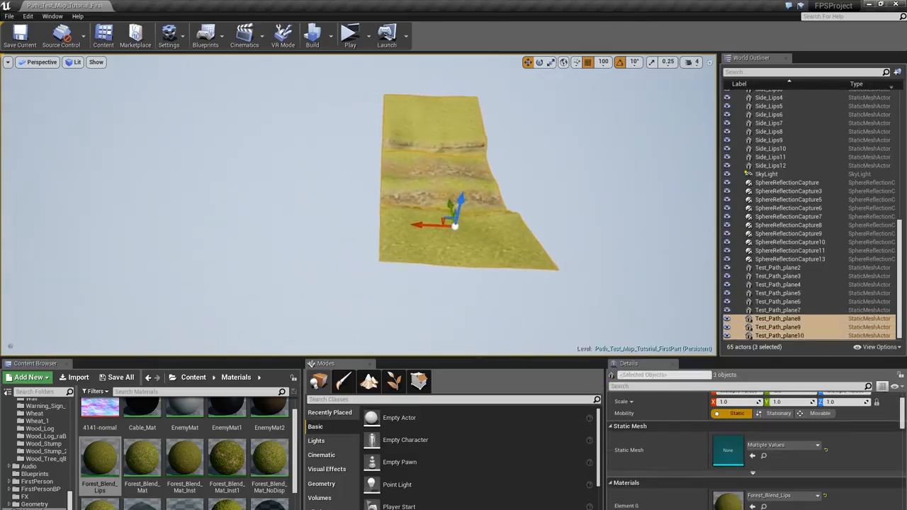
right_drag(472, 199, 459, 190)
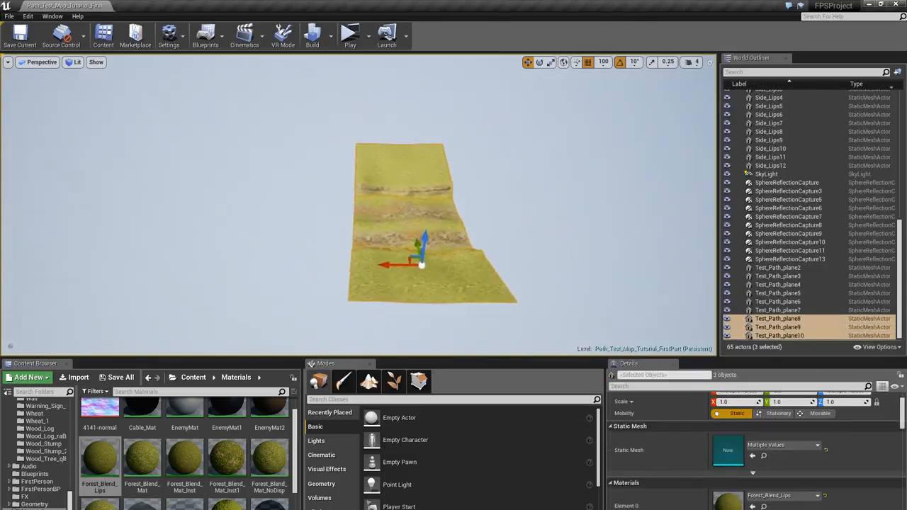
alt+drag(374, 268, 332, 275)
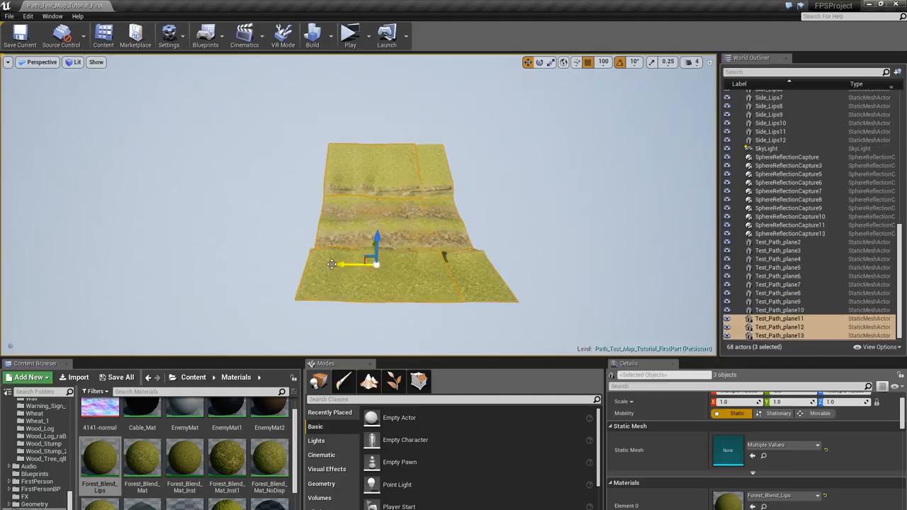
right_drag(252, 254, 252, 253)
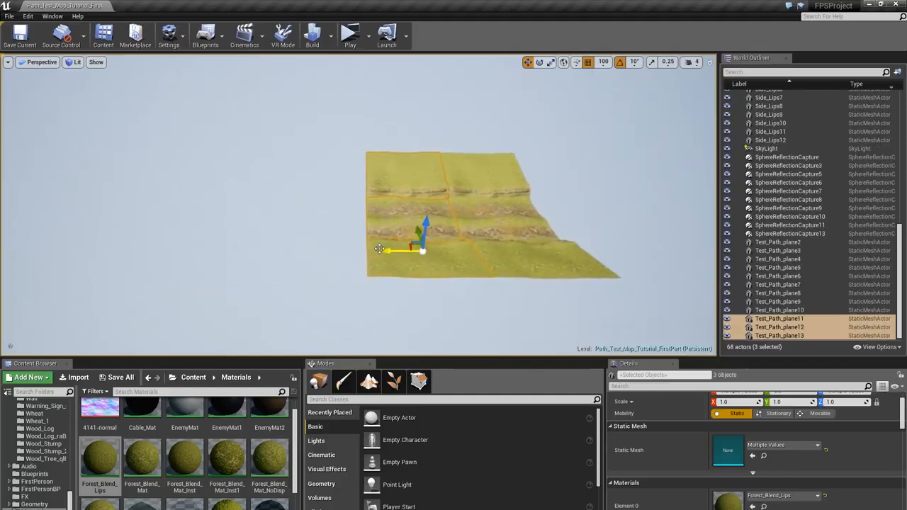
alt+drag(386, 250, 220, 249)
alt+drag(276, 249, 167, 248)
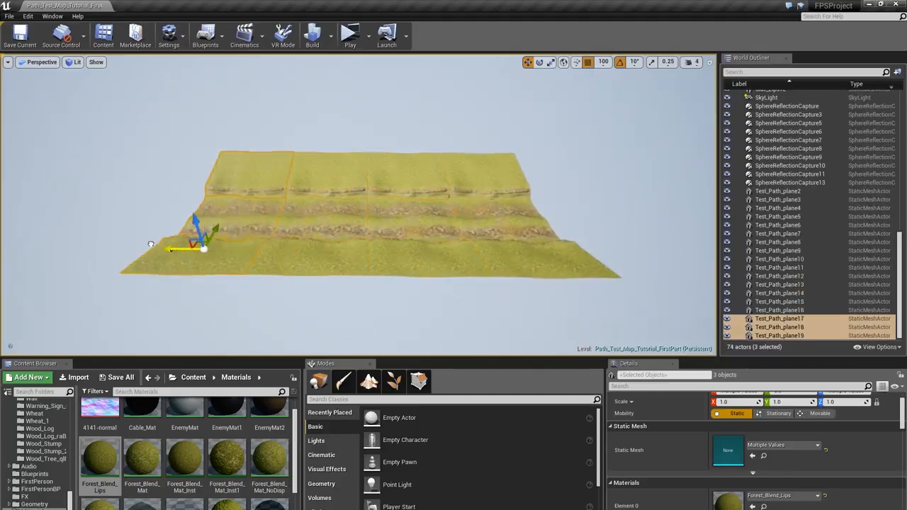
right_drag(169, 248, 171, 249)
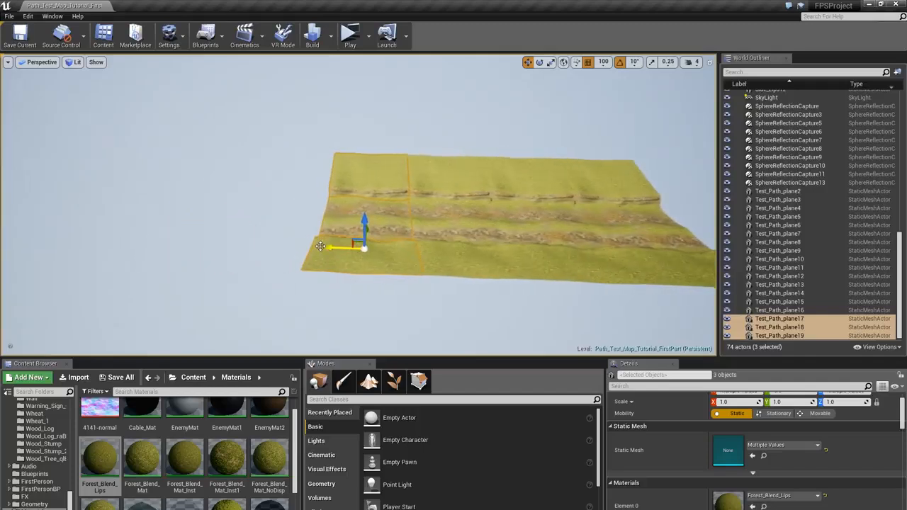
- Duplicate the path piece with both side slopes two more times to extend the end of the path, and clear the selection
alt+drag(332, 249, 227, 247)
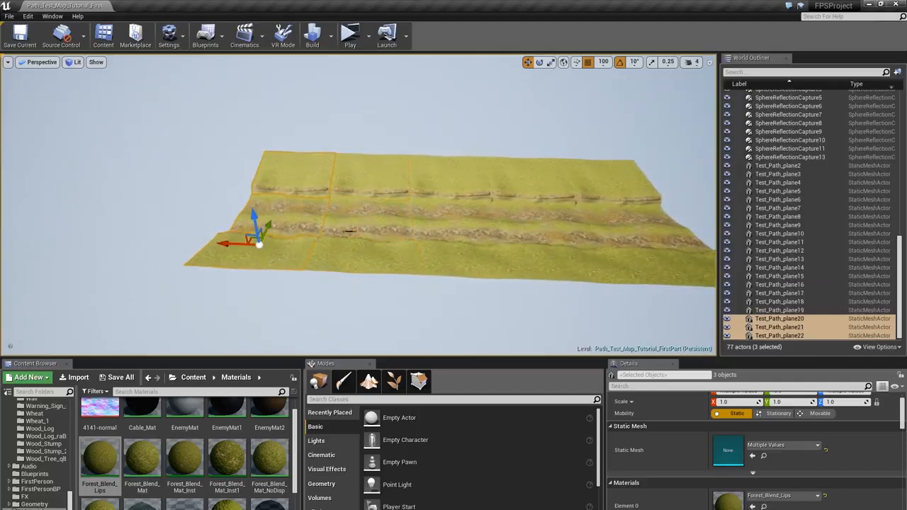
right_drag(349, 231, 351, 231)
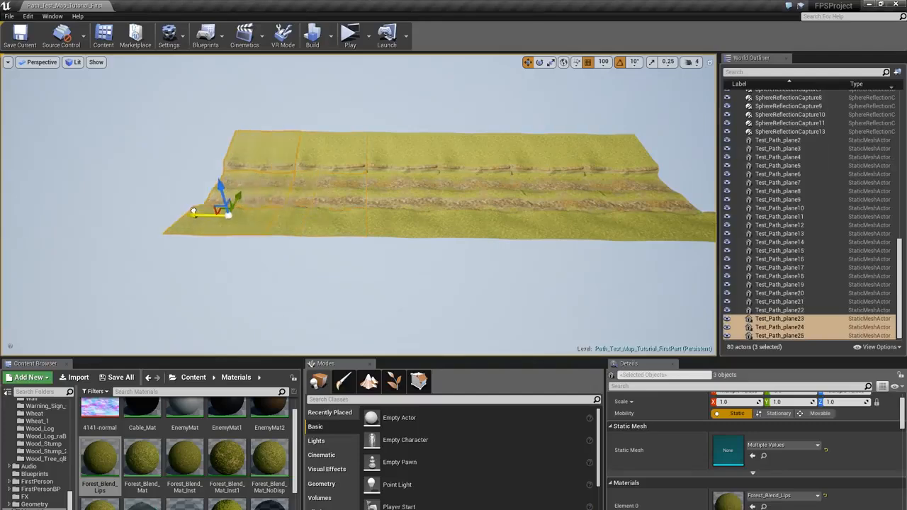
right_drag(180, 208, 180, 208)
right_drag(348, 231, 338, 231)
click(340, 231)
key(Escape)
right_drag(439, 257, 439, 257)
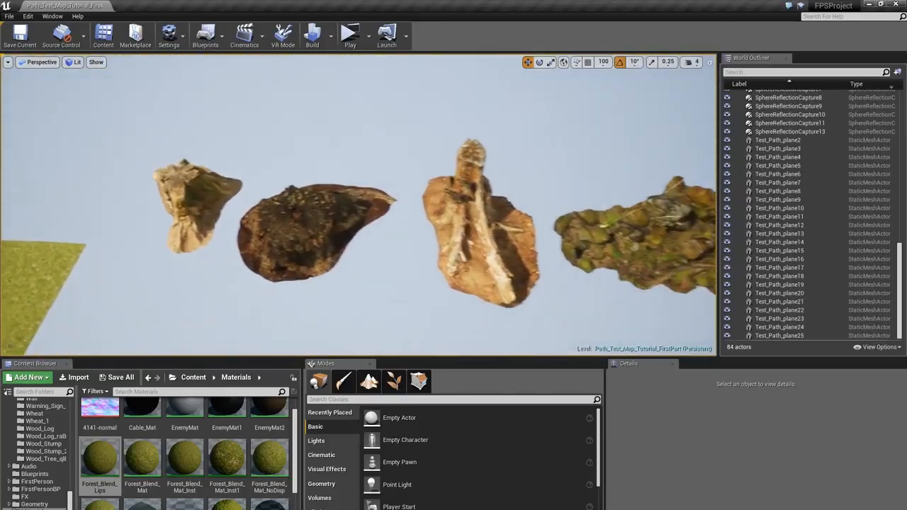
- Duplicate the mossy rock assembly from the row of sample models and place the copy on the lip of a side slope at the path's end
click(619, 235)
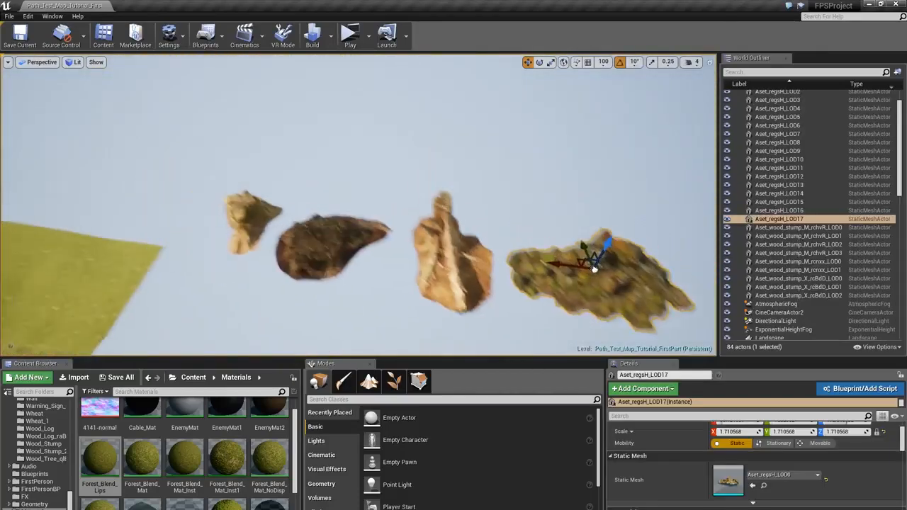
right_drag(606, 264, 606, 264)
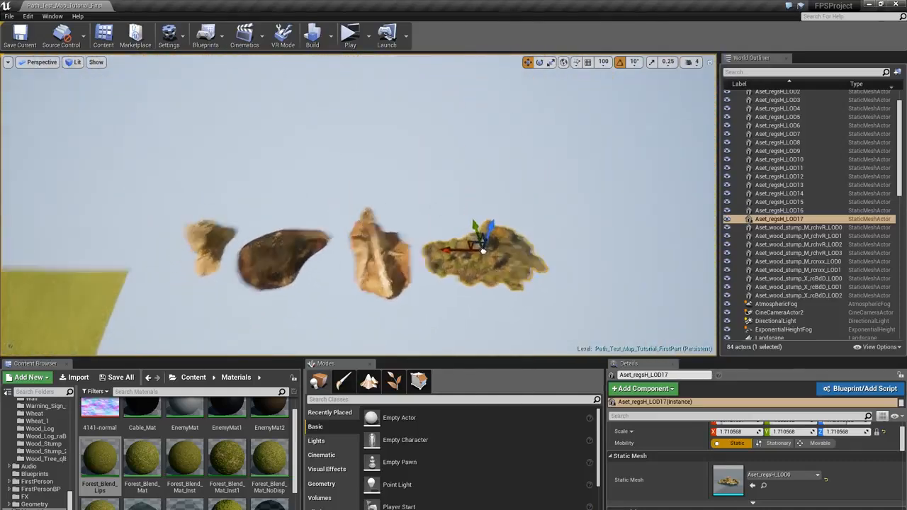
right_drag(438, 215, 438, 214)
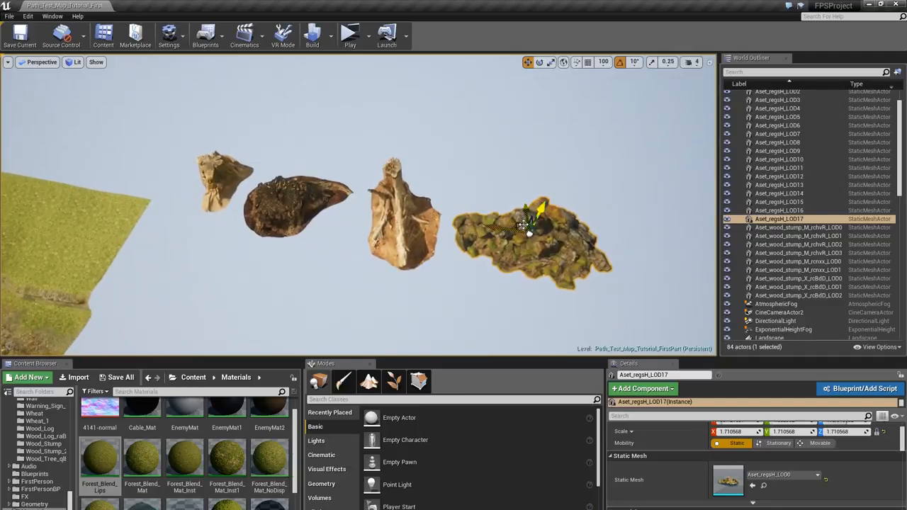
alt+shift+drag(525, 225, 423, 172)
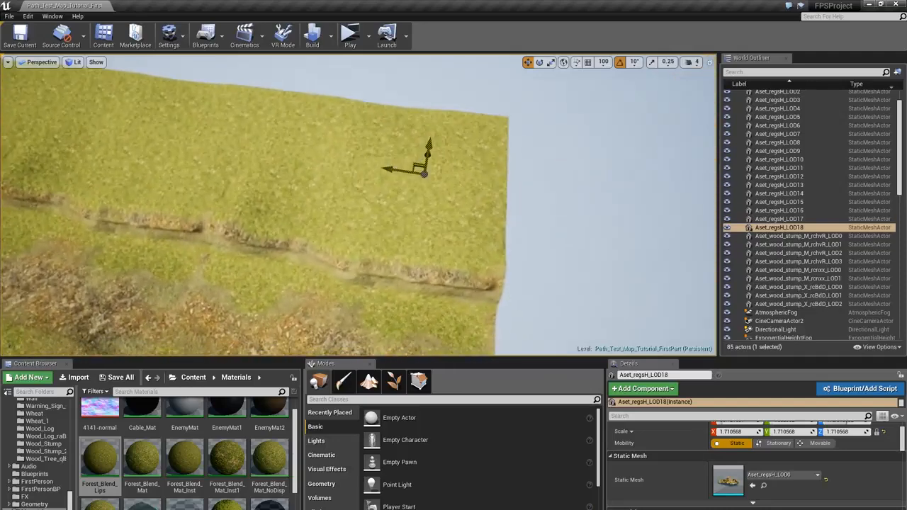
right_drag(423, 173, 423, 172)
right_drag(568, 222, 568, 222)
drag(567, 222, 366, 234)
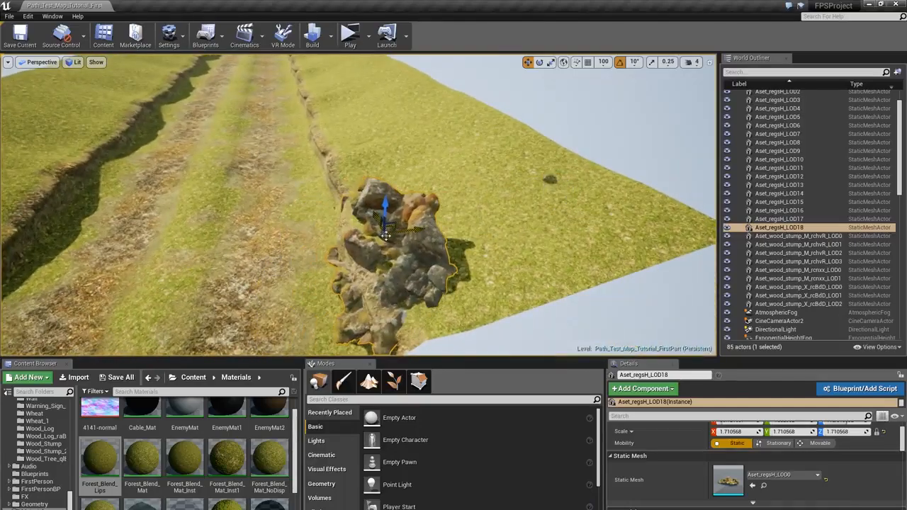
right_drag(385, 235, 384, 235)
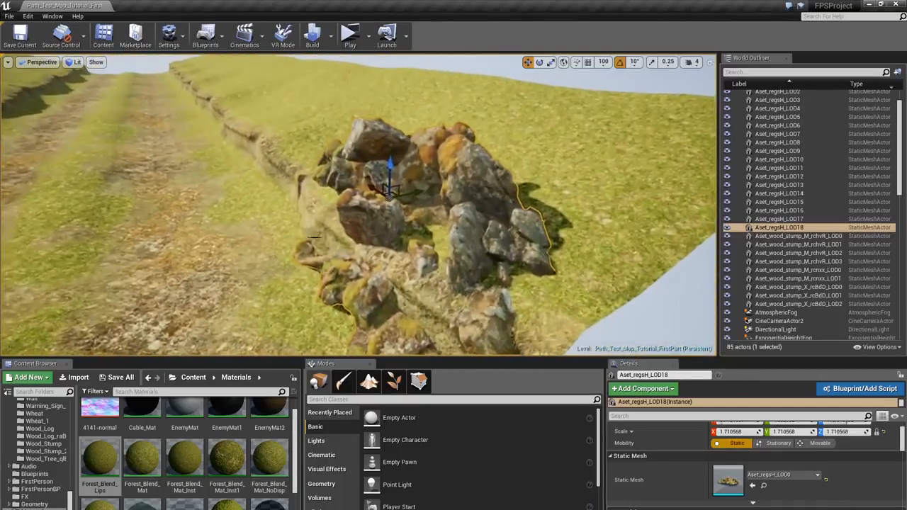
- Rotate the copied rock assembly, scale it uniformly to about 1.35, sink it into the slope's lip, and deselect
key(e)
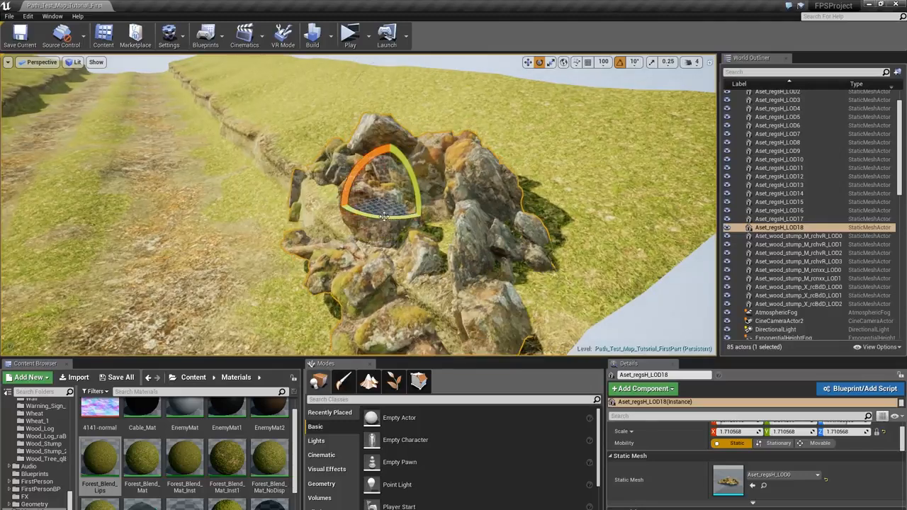
right_drag(420, 186, 420, 186)
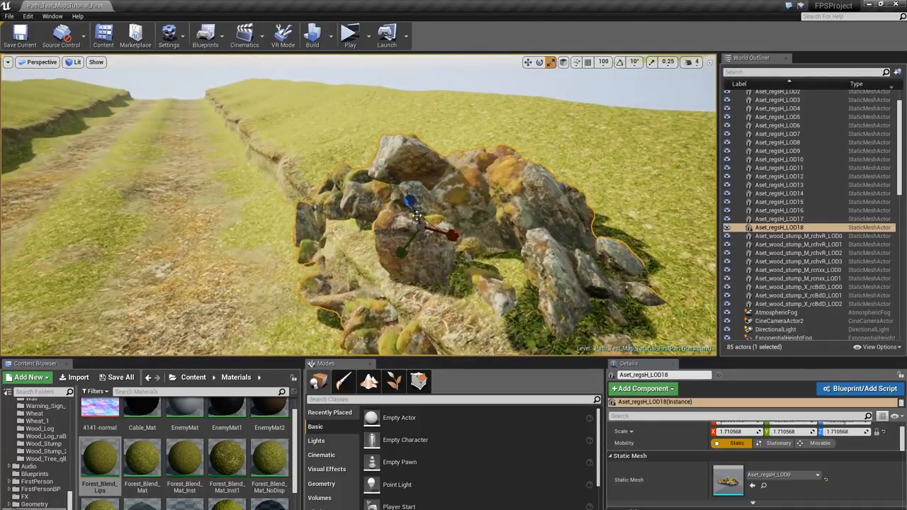
drag(420, 227, 400, 242)
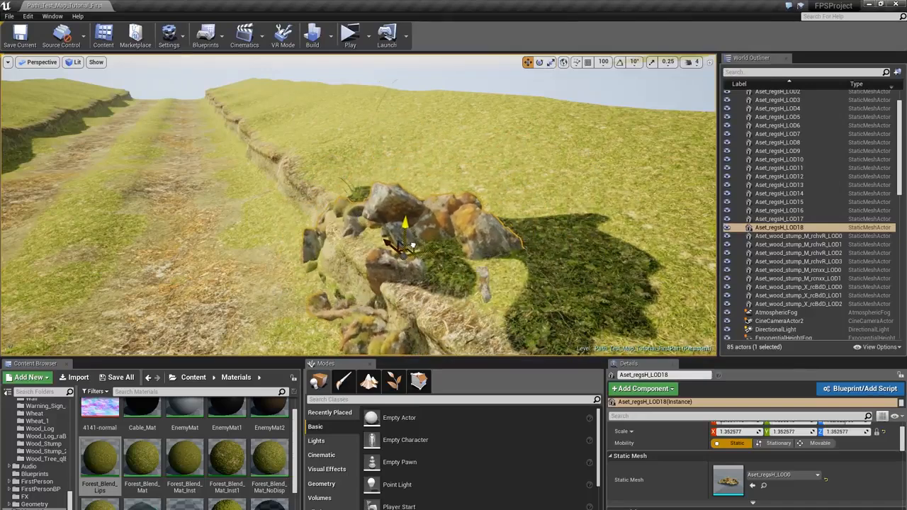
right_drag(413, 245, 392, 207)
click(392, 207)
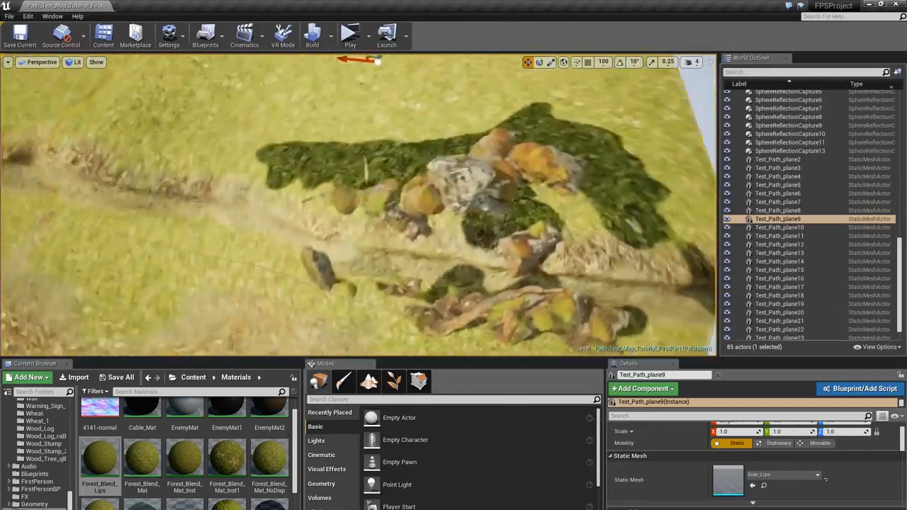
right_drag(440, 71, 440, 71)
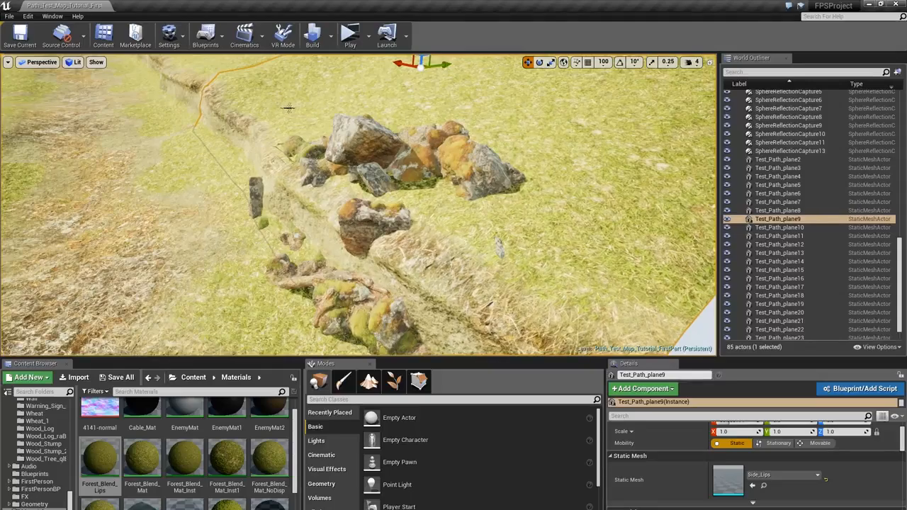
key(Escape)
right_drag(288, 107, 288, 107)
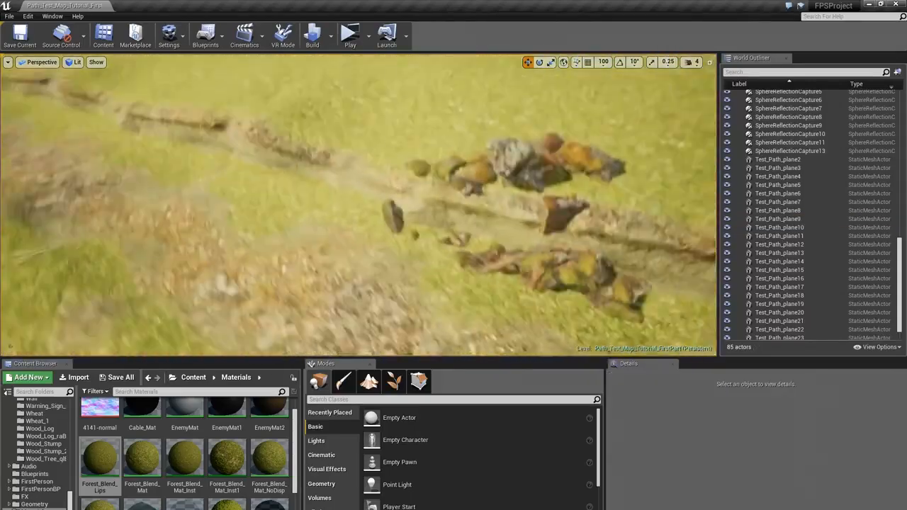
- Duplicate the placed rock cluster farther along the lip, rotate the copy, and set its X scale to about -1.51
right_drag(434, 216, 434, 216)
click(434, 215)
alt+drag(537, 222, 304, 220)
key(e)
drag(326, 177, 319, 187)
drag(260, 180, 265, 202)
right_drag(368, 262, 269, 221)
key(w)
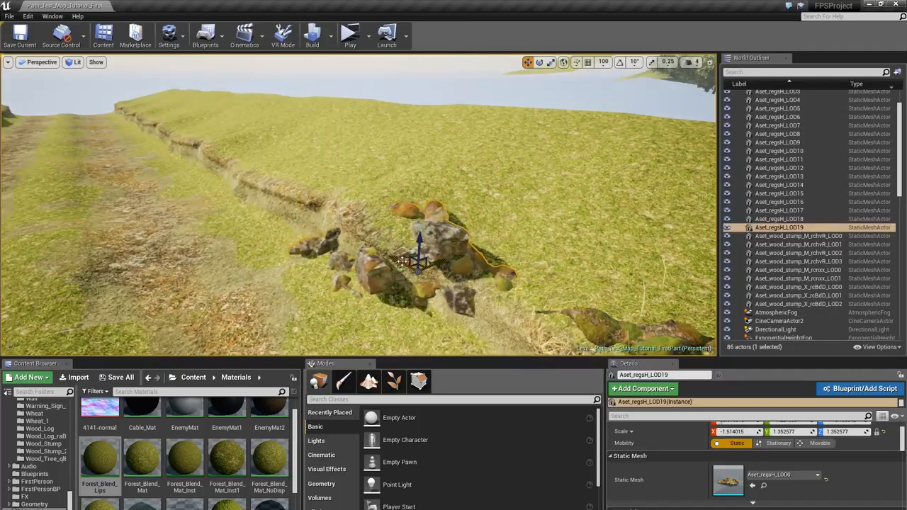
- Duplicate the mirrored rock cluster farther up the same lip, rotate the copy, and shift the middle cluster closer to the first
alt+drag(402, 261, 273, 187)
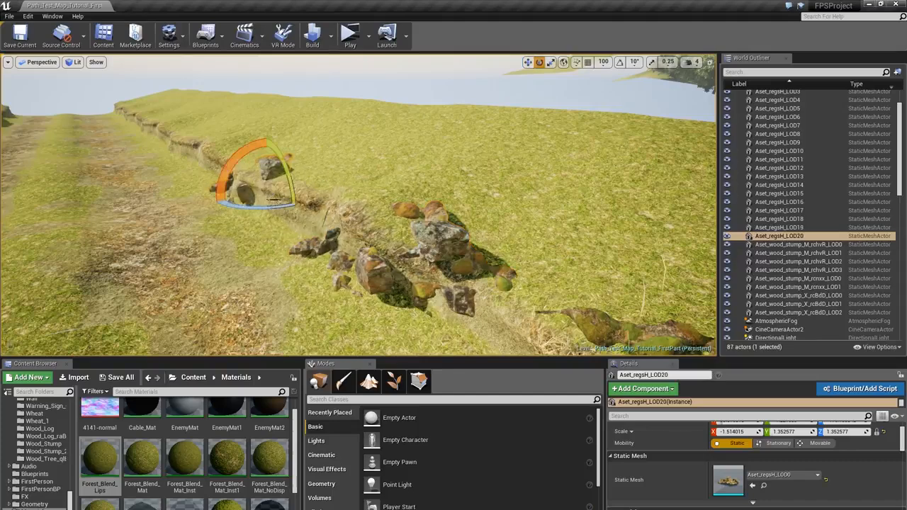
right_drag(298, 202, 310, 249)
click(504, 234)
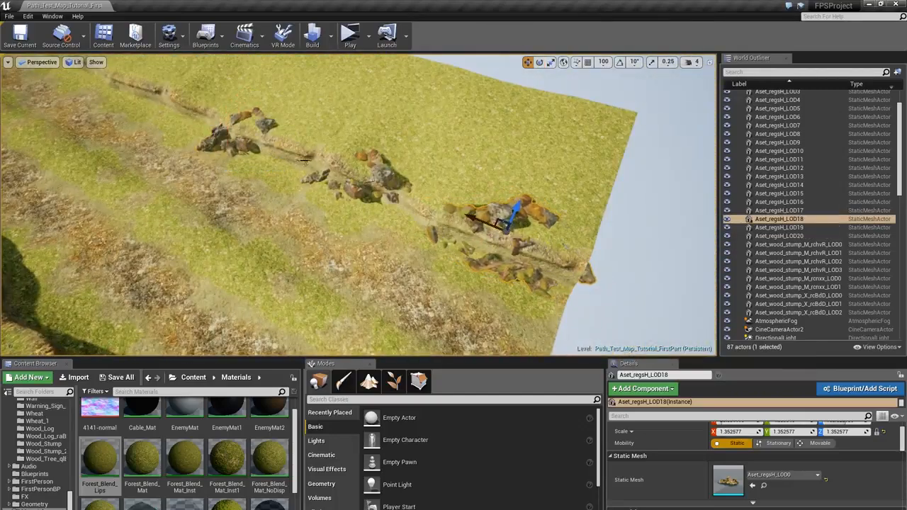
click(341, 173)
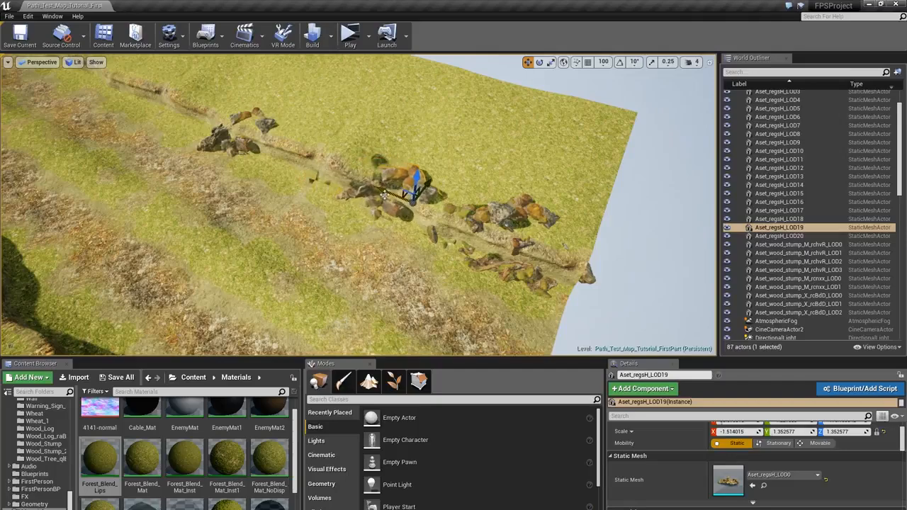
right_drag(384, 194, 321, 206)
- Add a fourth rock cluster by duplicating the farthest one, rotate and reposition it along the lip, and deselect it
click(336, 214)
alt+drag(510, 205, 338, 192)
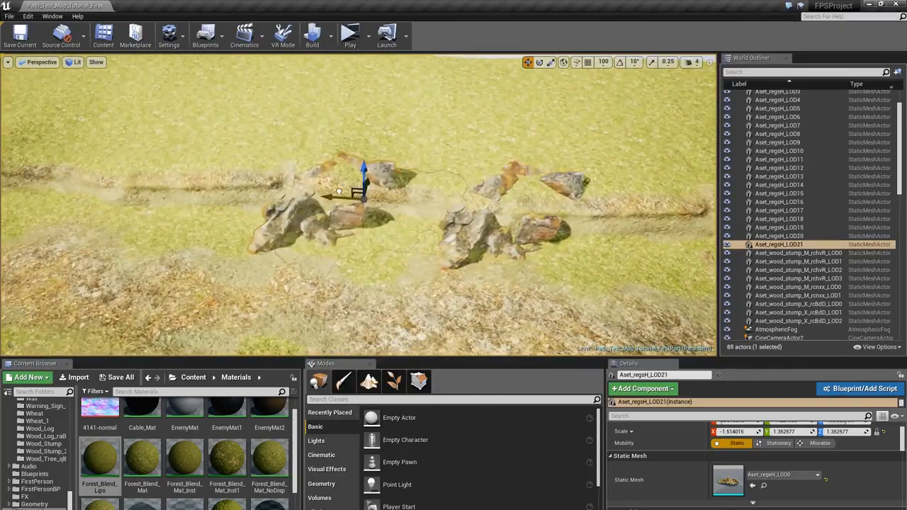
key(e)
right_drag(360, 205, 333, 191)
key(s)
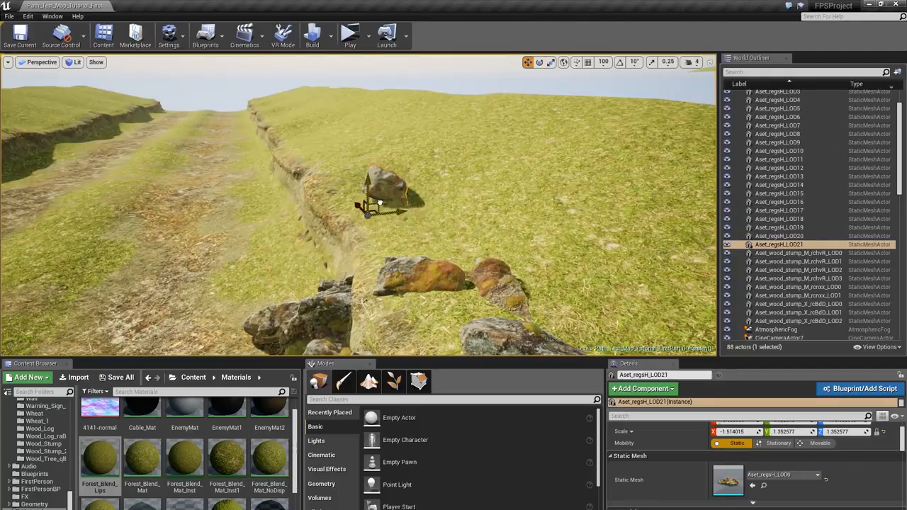
key(Escape)
key(s)
right_drag(372, 200, 338, 196)
key(s)
key(w)
- Select all four rock clusters on this lip and duplicate them together to the opposite side of the path
click(431, 168)
ctrl+click(528, 255)
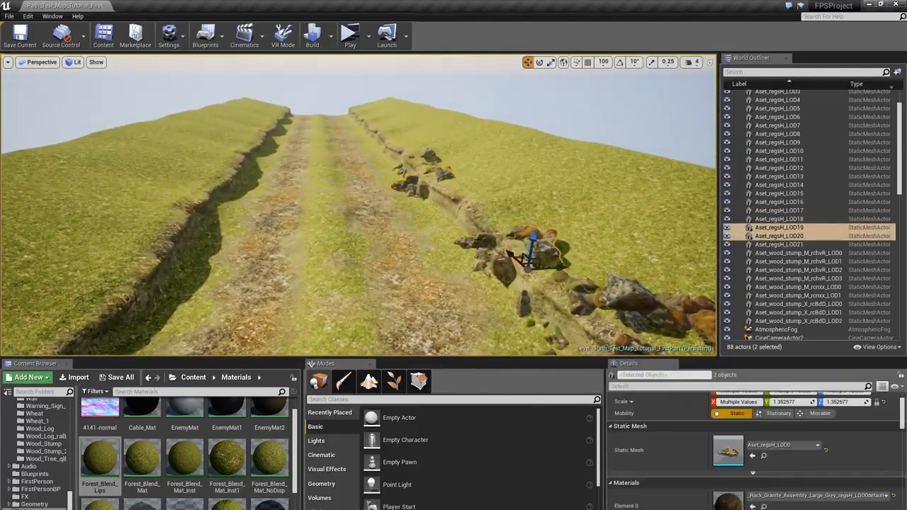
ctrl+click(621, 293)
key(s)
right_drag(621, 293, 616, 313)
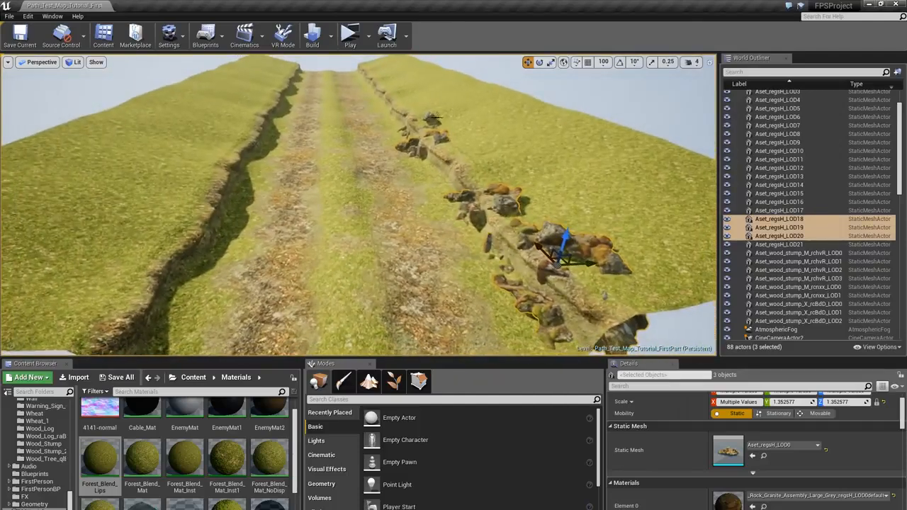
ctrl+click(431, 119)
alt+drag(459, 127, 254, 149)
- Rotate the four copied rock clusters to suit the opposite slope and fit them along its lip near the path's end
key(e)
right_drag(273, 142, 261, 143)
key(w)
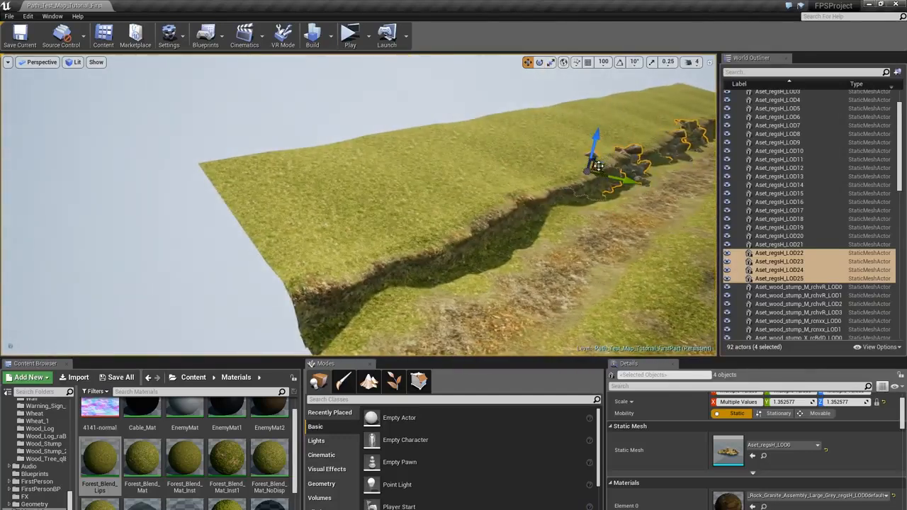
drag(598, 166, 414, 204)
mouse_move(429, 280)
right_down()
mouse_move(461, 266)
mouse_move(440, 251)
mouse_move(422, 264)
right_up()
right_drag(343, 164, 375, 186)
- Rotate and adjust individual rock clusters on the opposite lip to vary their look, and clear the selection
click(423, 253)
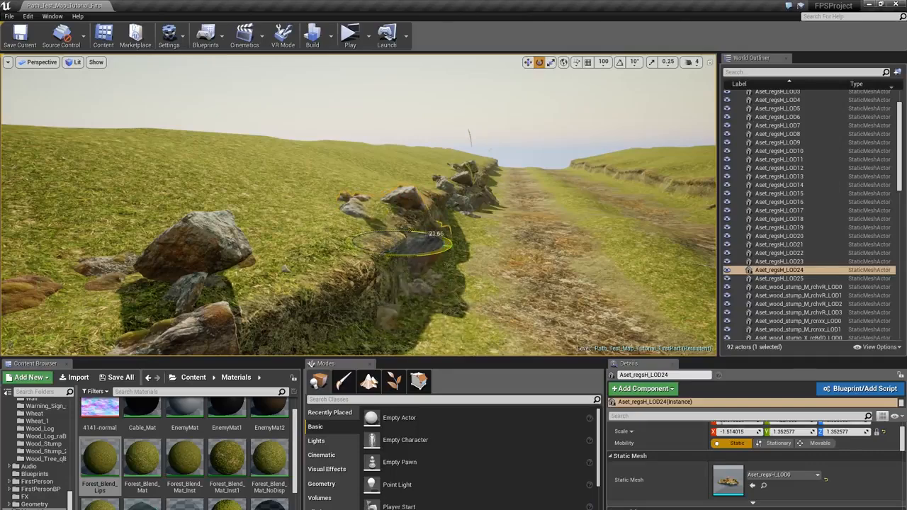
click(470, 203)
right_drag(469, 203, 380, 269)
click(459, 194)
ctrl+click(524, 241)
key(Escape)
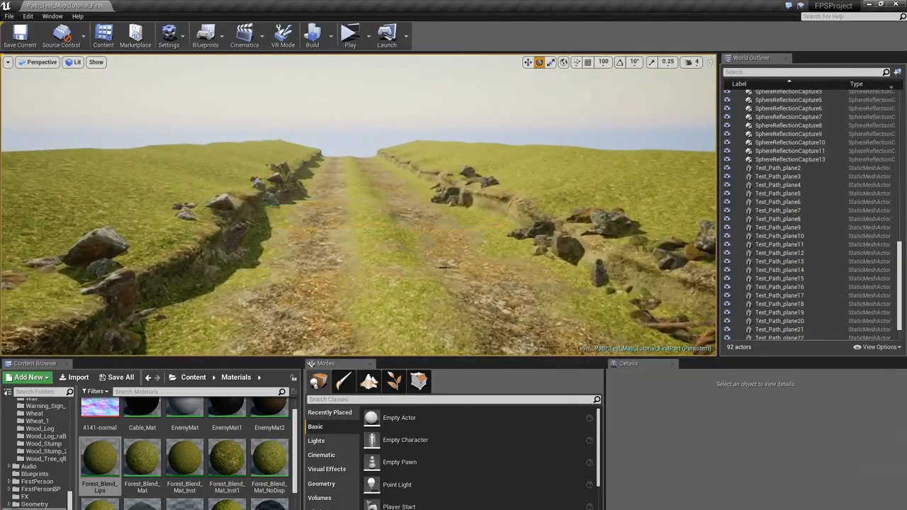
- Select all eight rock clusters on both sides of the path and duplicate them together farther along the path
click(548, 251)
ctrl+click(489, 181)
ctrl+click(460, 170)
right_drag(460, 170, 656, 236)
ctrl+click(375, 145)
ctrl+click(356, 144)
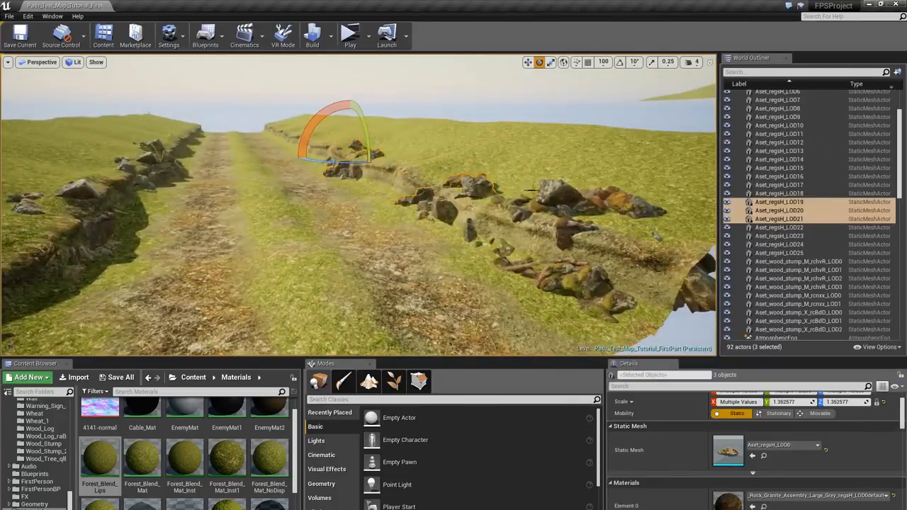
ctrl+click(542, 190)
ctrl+click(542, 190)
ctrl+click(540, 188)
right_drag(533, 186, 352, 182)
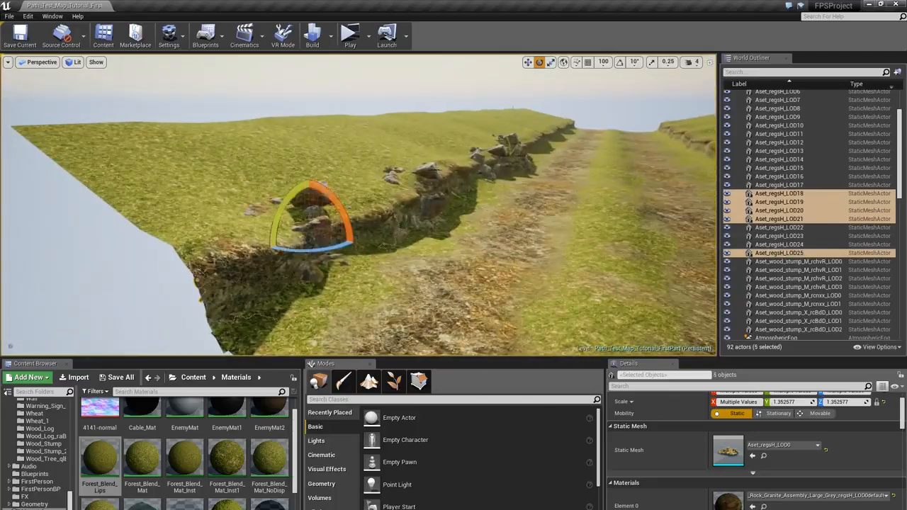
ctrl+click(435, 168)
ctrl+click(487, 160)
ctrl+click(509, 147)
right_drag(509, 147, 457, 154)
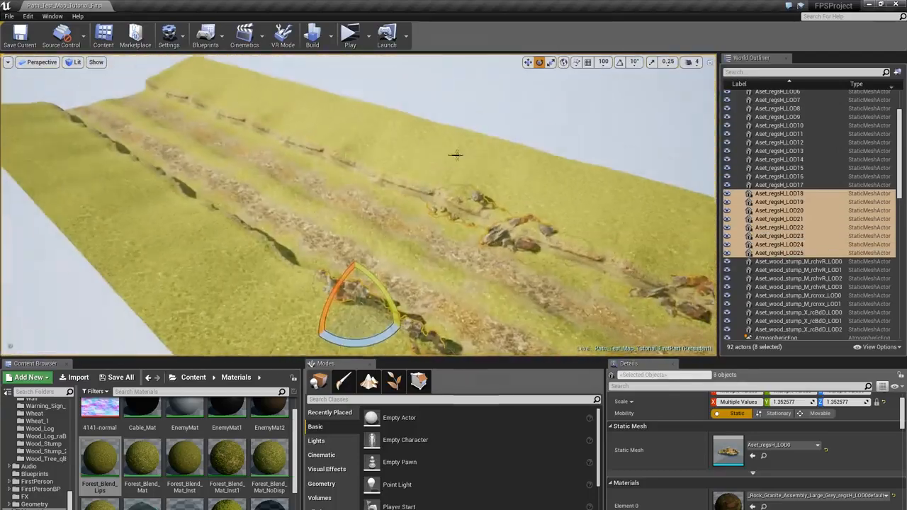
key(w)
alt+drag(332, 288, 148, 103)
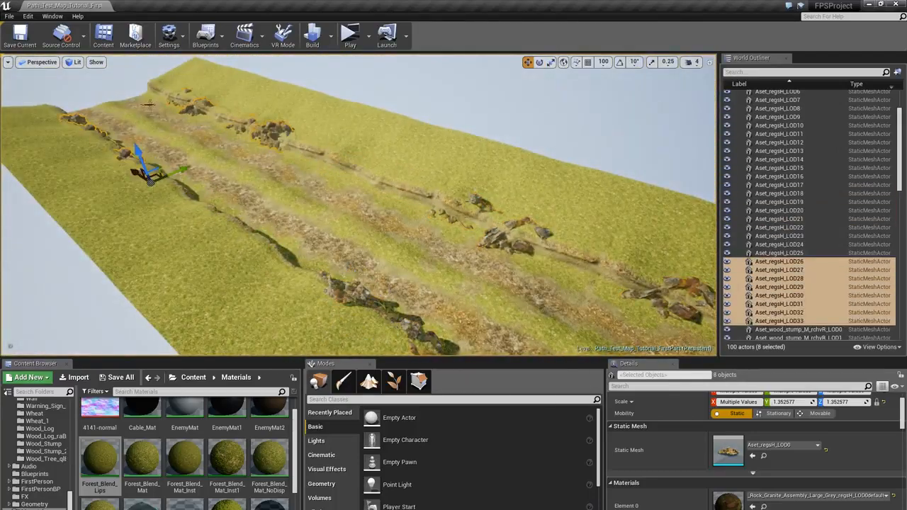
- Keep only the four copied rock clusters on one side selected, slide them back along their lip toward the originals, and deselect
ctrl+click(170, 96)
ctrl+click(71, 118)
ctrl+click(98, 125)
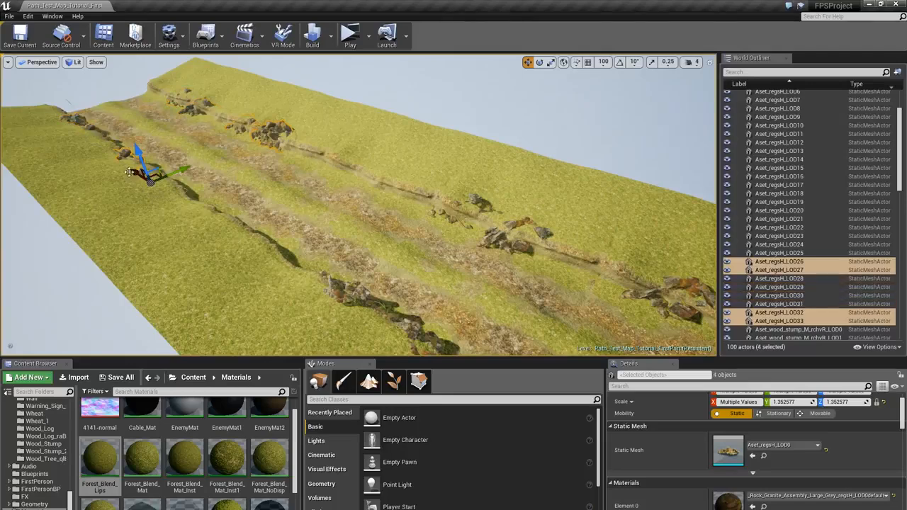
drag(129, 171, 240, 216)
click(310, 207)
click(273, 183)
right_drag(272, 182, 212, 153)
right_drag(383, 188, 410, 175)
key(Escape)
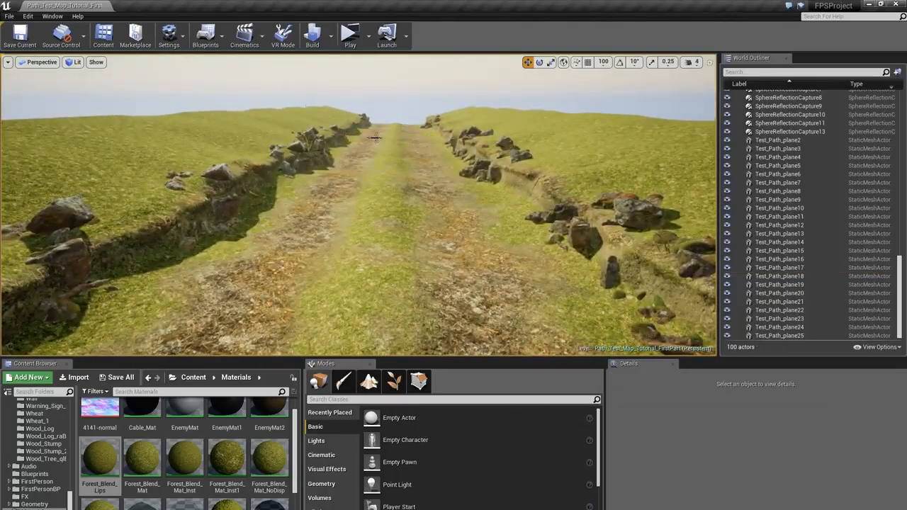
- Look along the rock-lined path from its near end and check the lighting build options
right_drag(358, 204, 394, 216)
right_drag(650, 174, 659, 194)
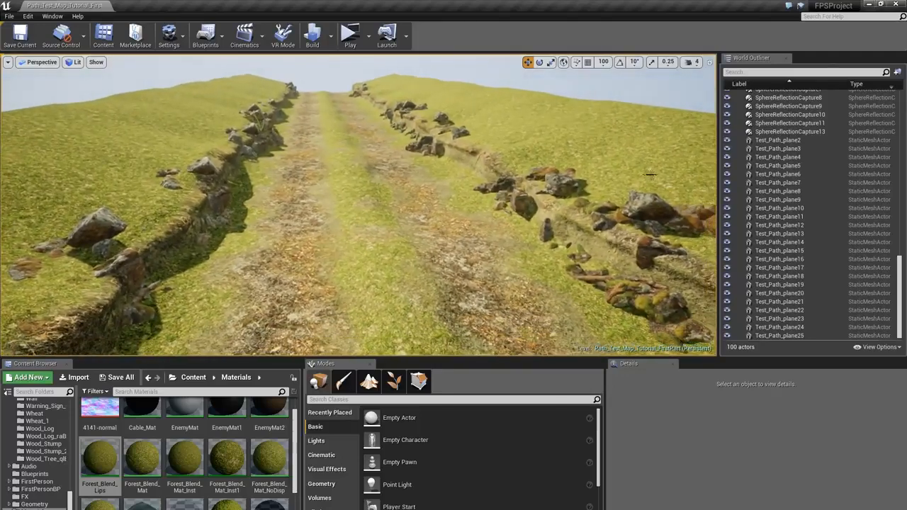
click(330, 37)
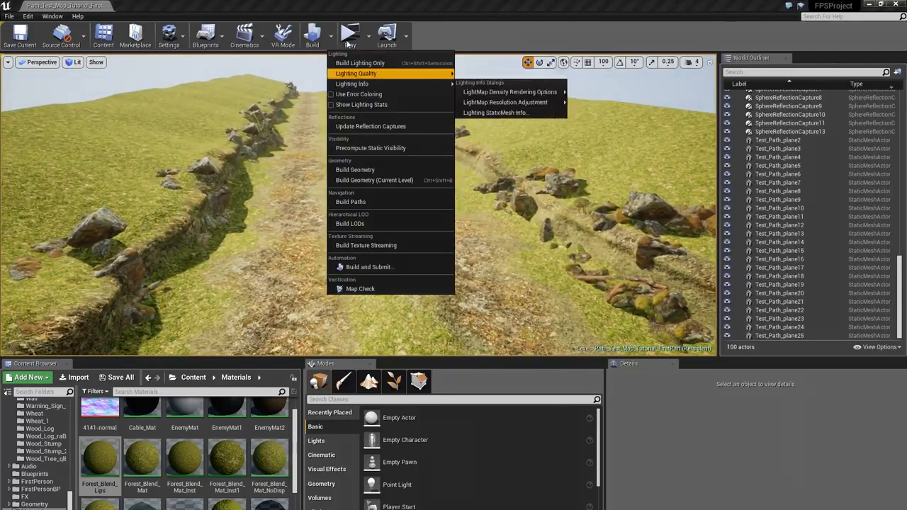
click(341, 7)
click(313, 37)
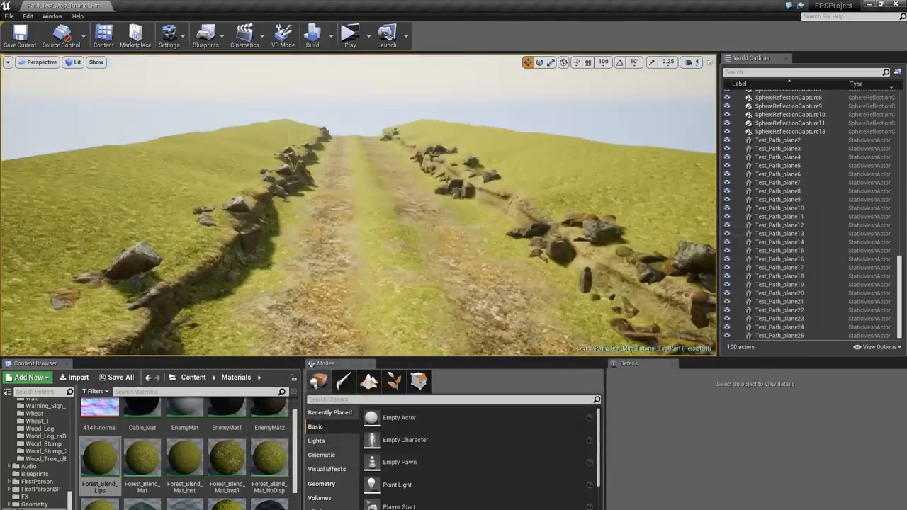
- Duplicate the tall rooted tree stump from the spare assets and place the copy on the path's rocky lip near its near end
right_drag(358, 206, 411, 245)
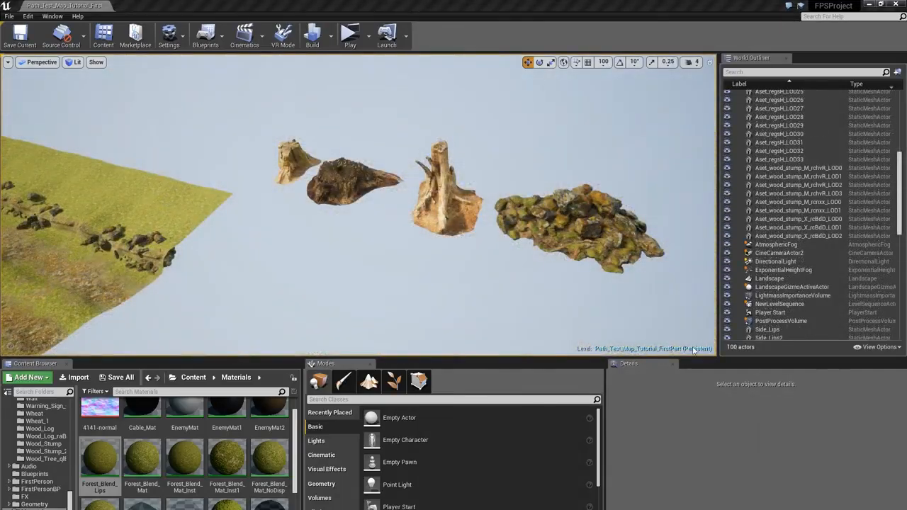
right_drag(411, 245, 429, 240)
click(407, 207)
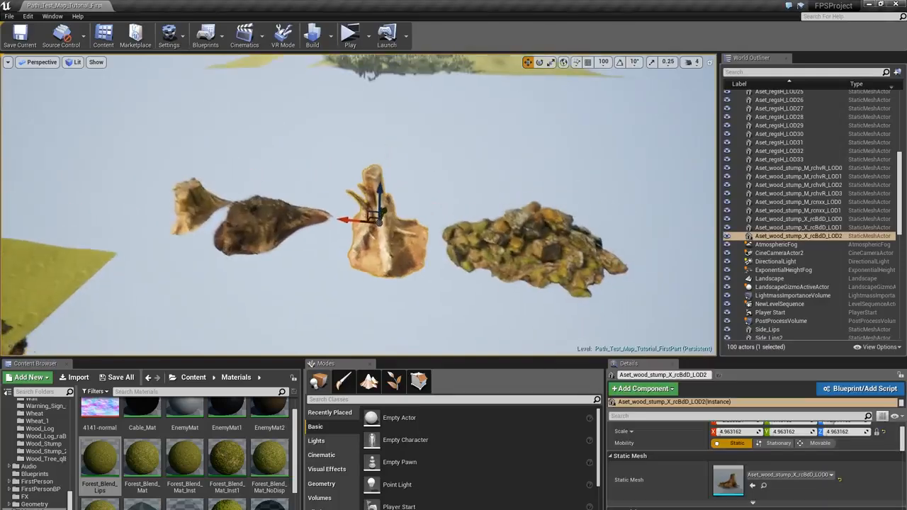
right_drag(446, 206, 429, 202)
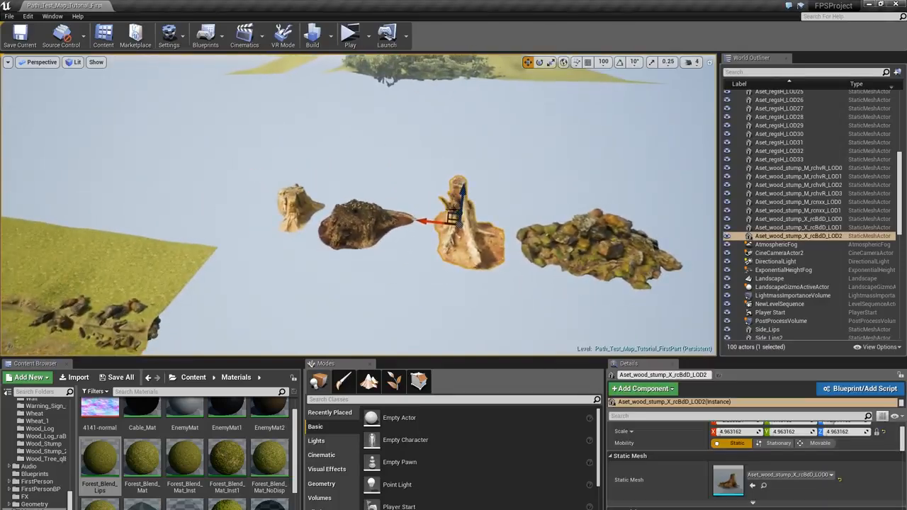
alt+shift+drag(453, 211, 468, 168)
right_drag(467, 167, 393, 175)
drag(622, 221, 485, 261)
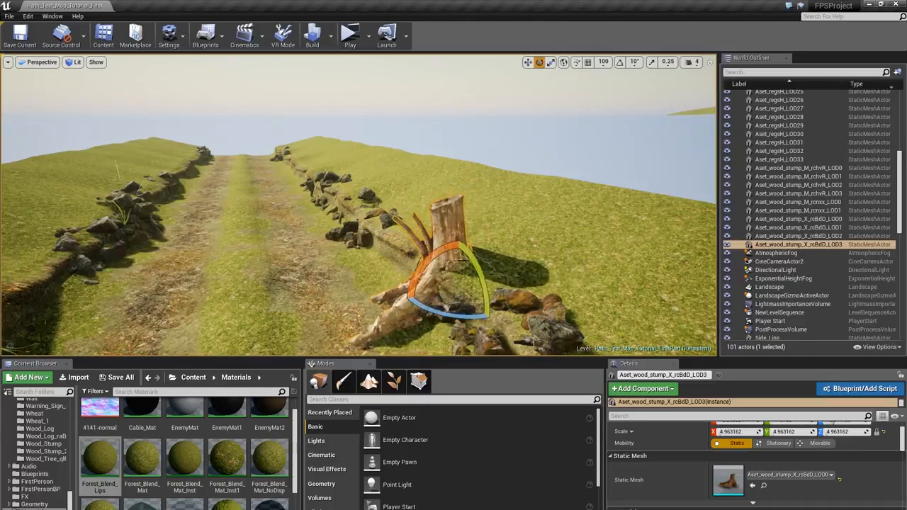
- Reposition and rotate the copied rooted stump so its roots settle into the lip among the rocks, and deselect it
right_drag(456, 238, 548, 269)
key(w)
drag(415, 221, 389, 213)
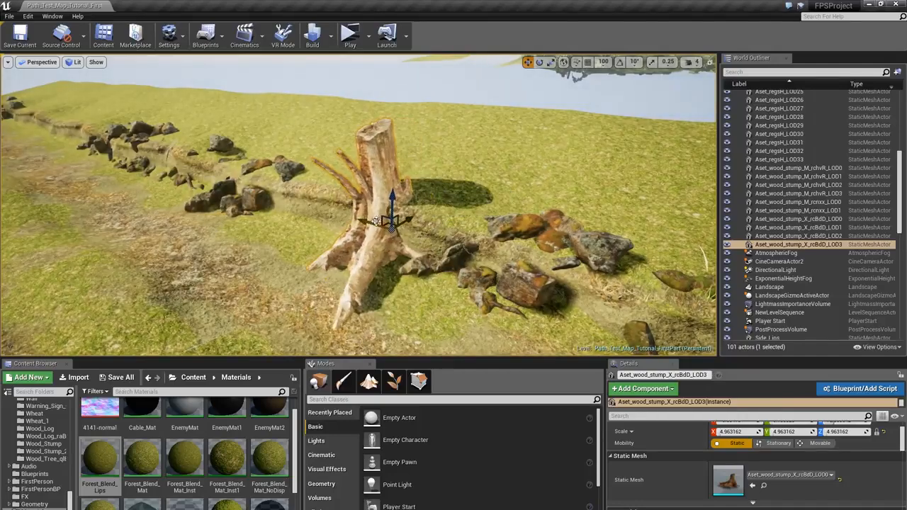
right_drag(389, 213, 346, 247)
key(e)
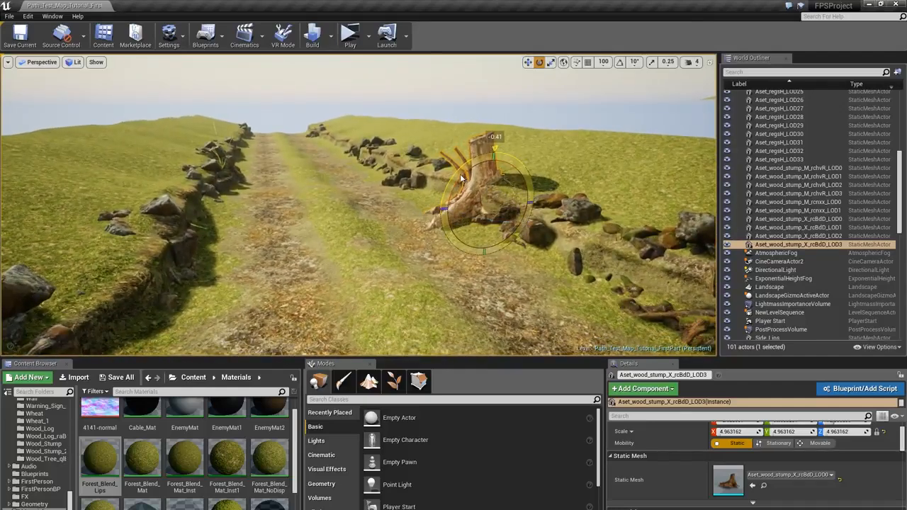
key(w)
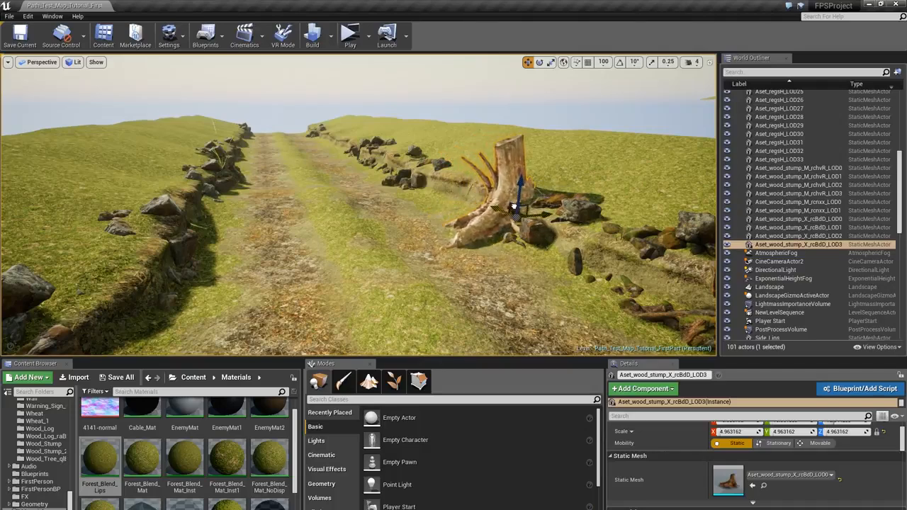
drag(515, 207, 520, 210)
key(Escape)
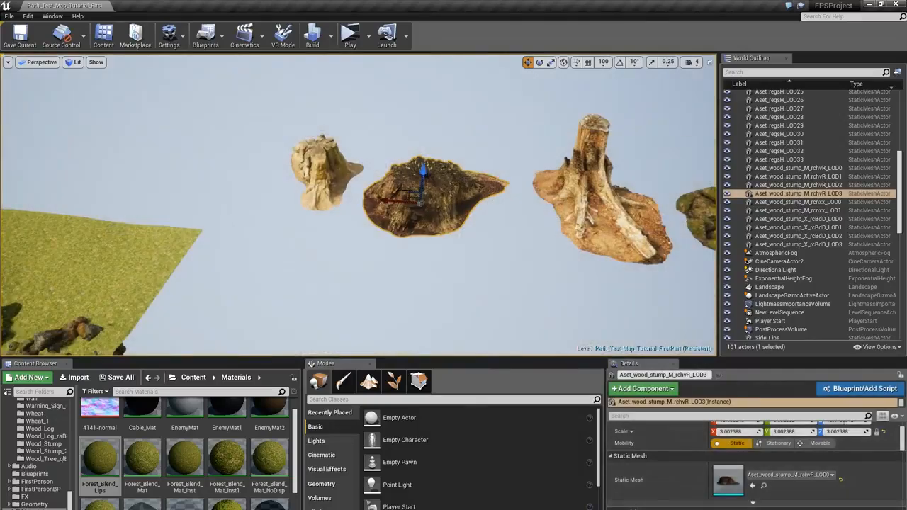
- Duplicate the broad dark stump from the spare assets and move the copy onto the grass behind the nearest rock clusters
key(f)
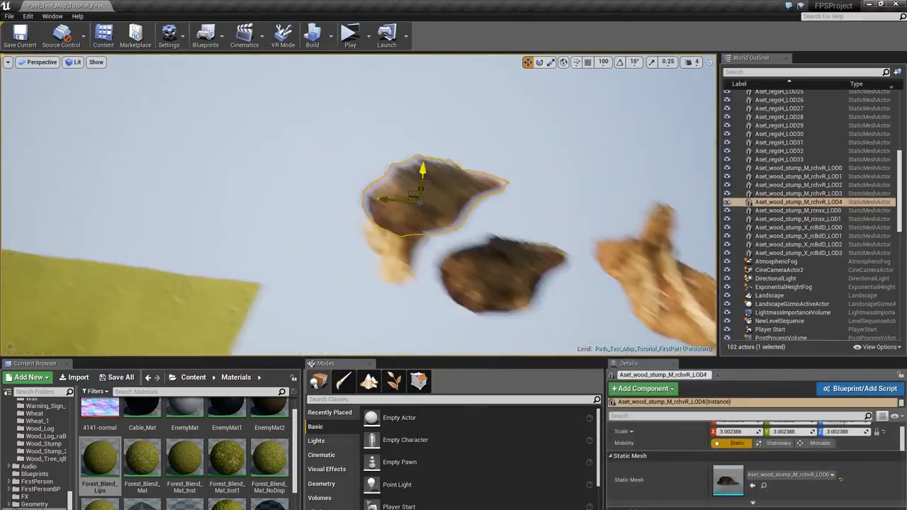
shift+drag(423, 170, 423, 268)
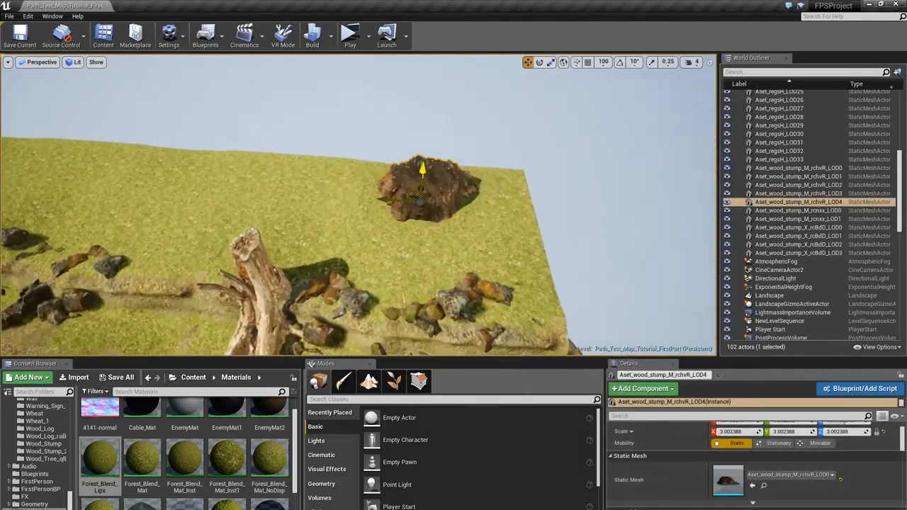
right_drag(423, 177, 375, 157)
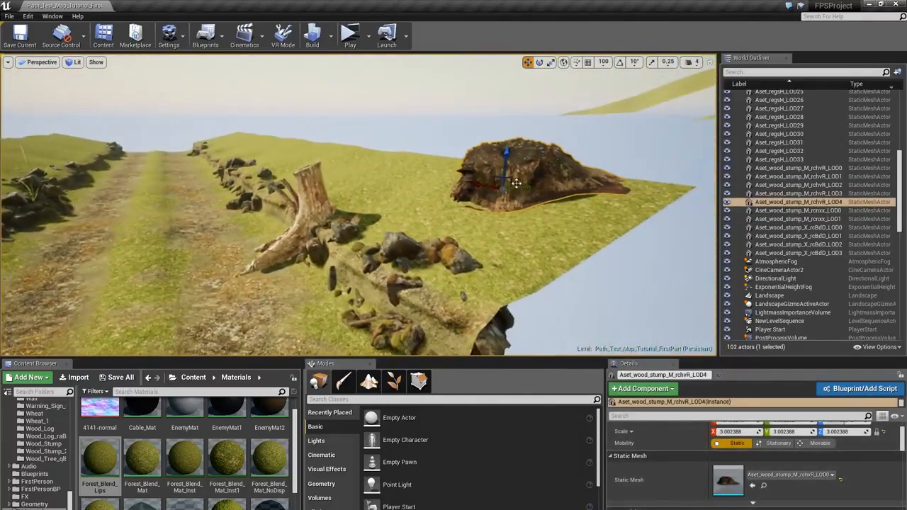
drag(516, 184, 447, 207)
- Rotate the copied dark stump and fine-tune its position on the grass behind the rocks, and clear the selection
key(e)
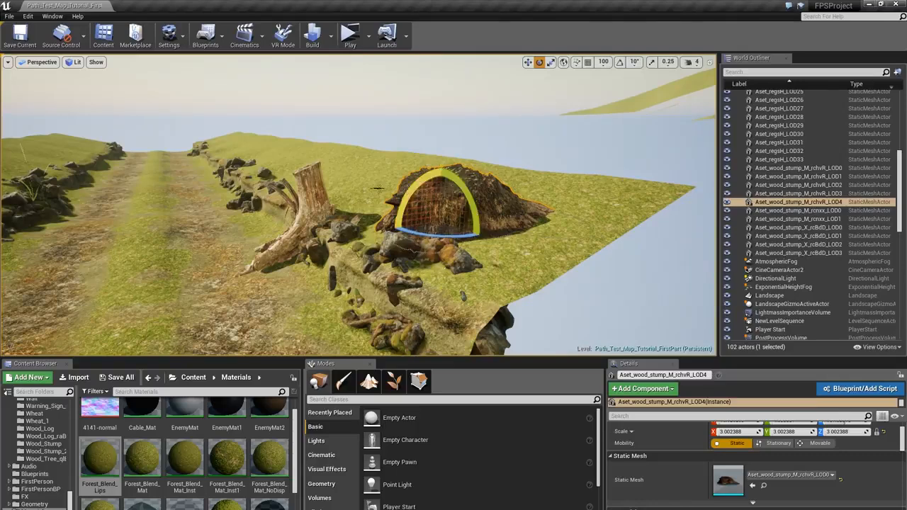
right_drag(411, 191, 348, 188)
key(s)
drag(619, 248, 650, 218)
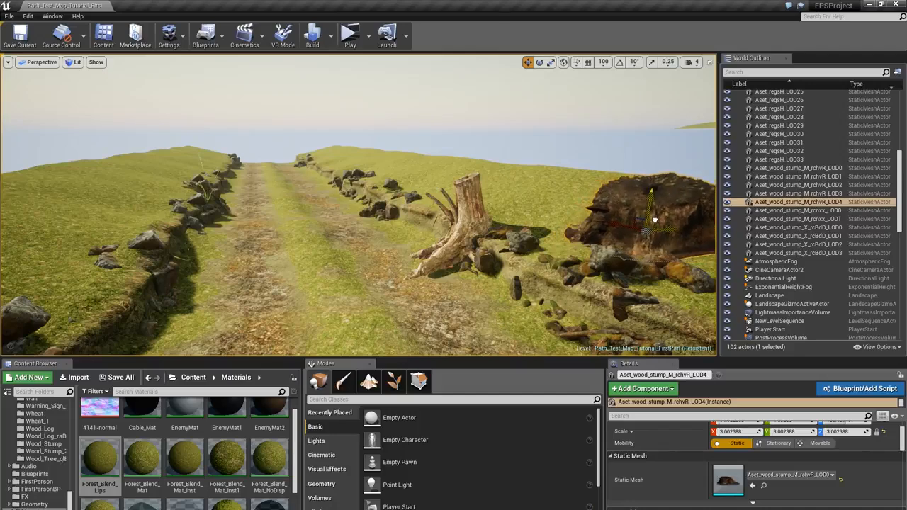
key(e)
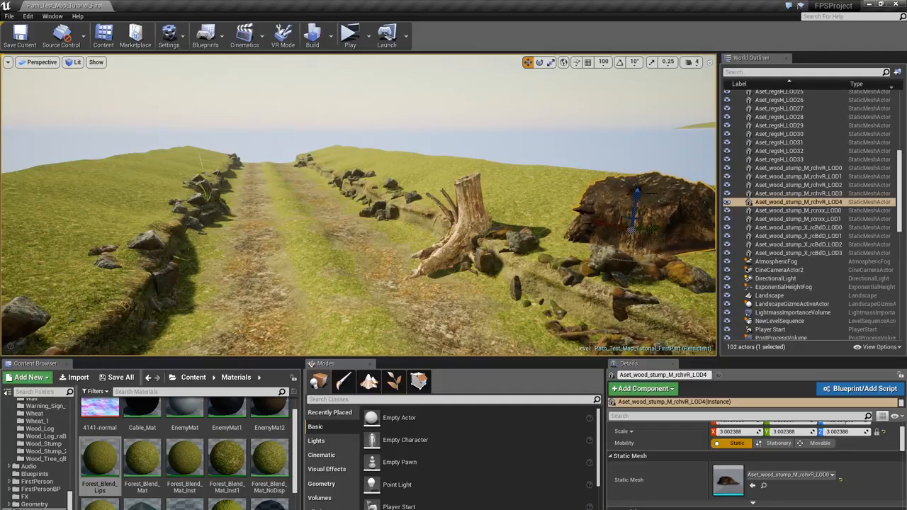
key(Escape)
click(798, 202)
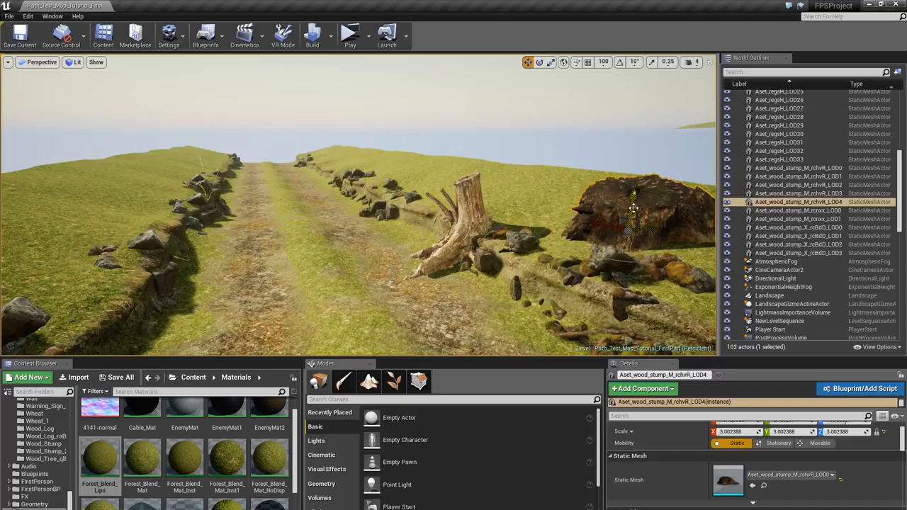
key(Escape)
- Duplicate the placed rooted stump across the path onto the opposite lip and turn the copy to face another way
drag(524, 206, 397, 181)
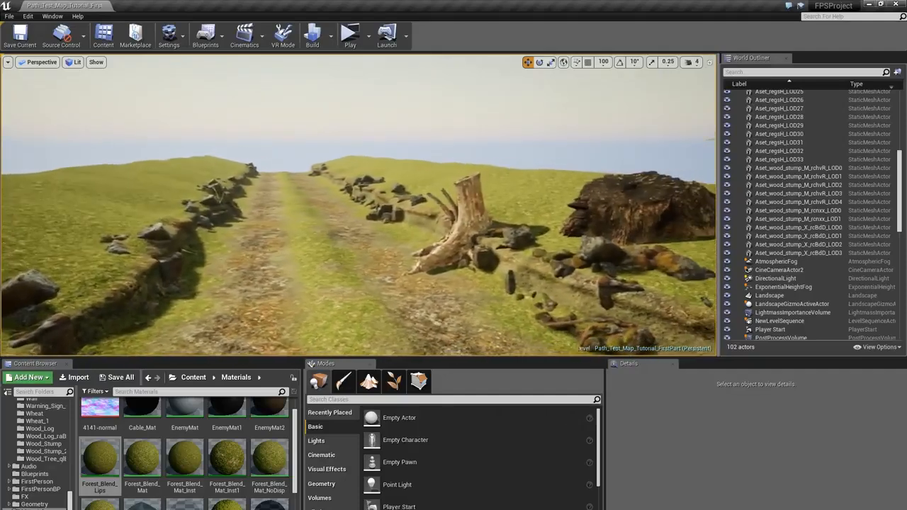
drag(396, 181, 397, 177)
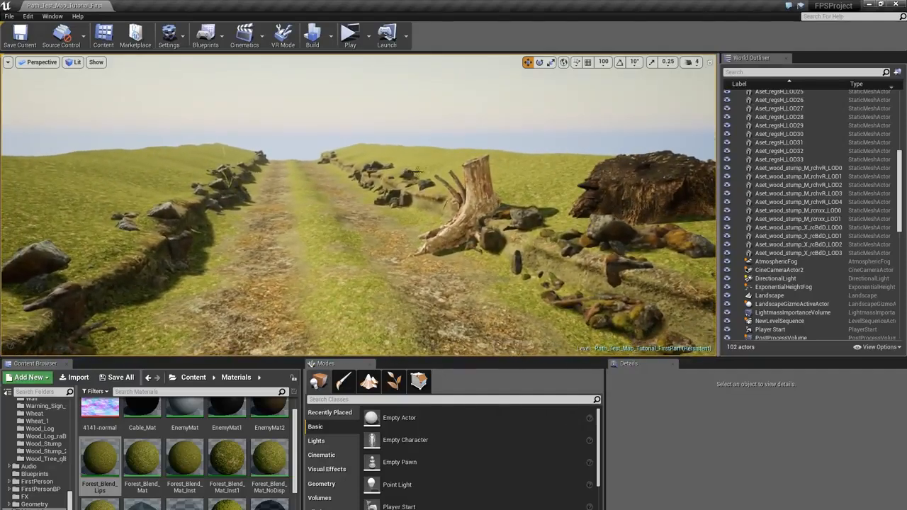
drag(397, 178, 397, 186)
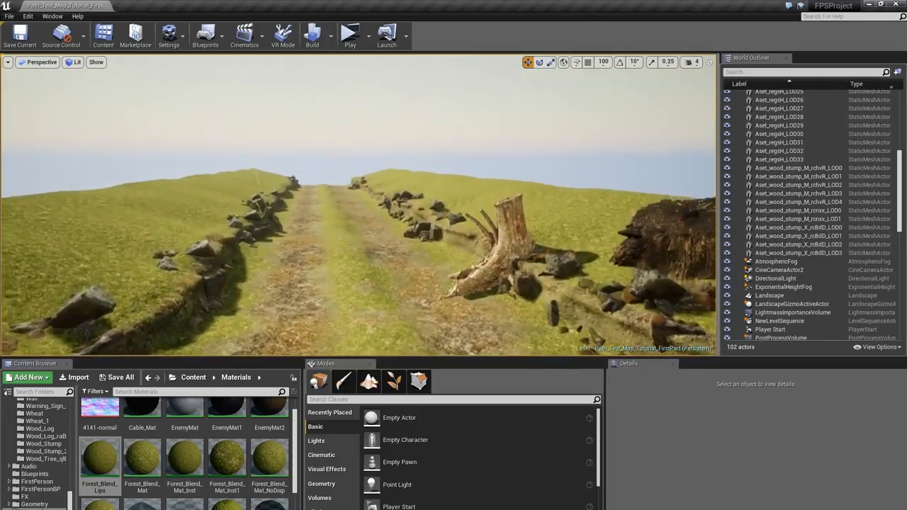
drag(353, 156, 354, 164)
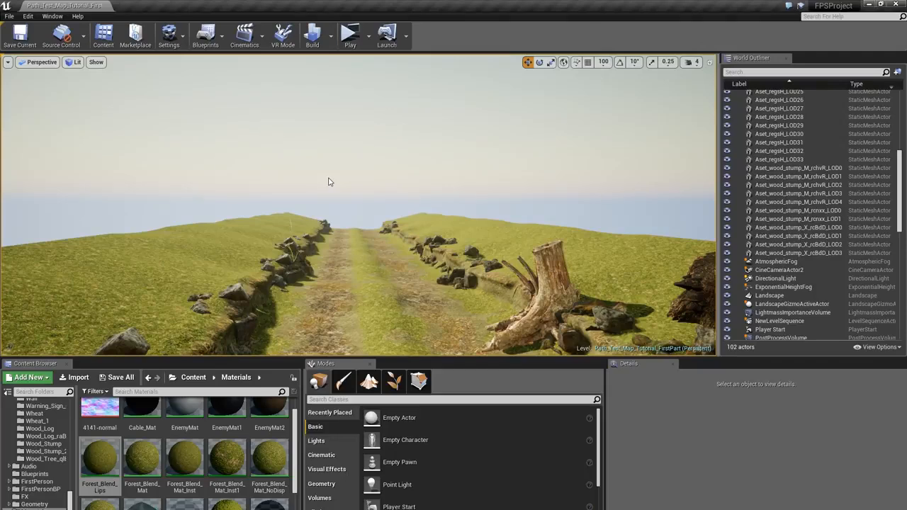
mouse_move(354, 164)
mouse_down()
mouse_move(343, 175)
mouse_move(329, 167)
mouse_move(355, 168)
mouse_up()
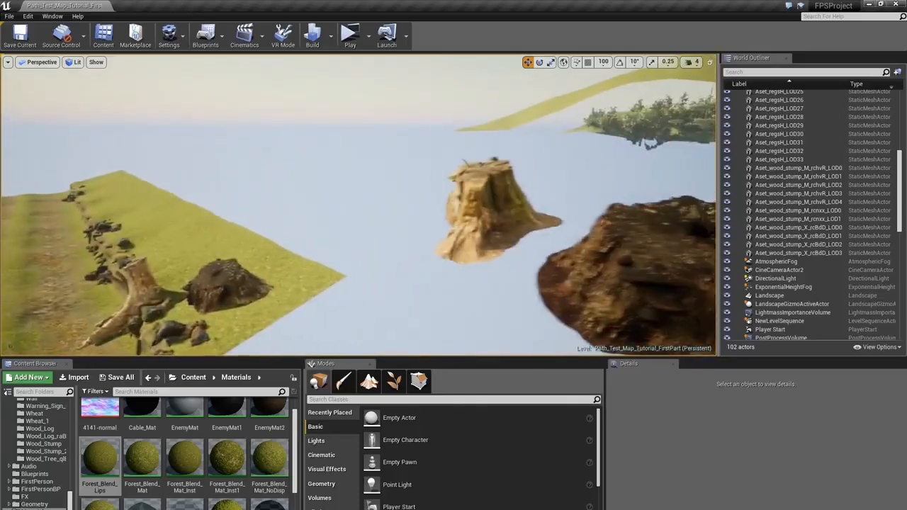
click(268, 257)
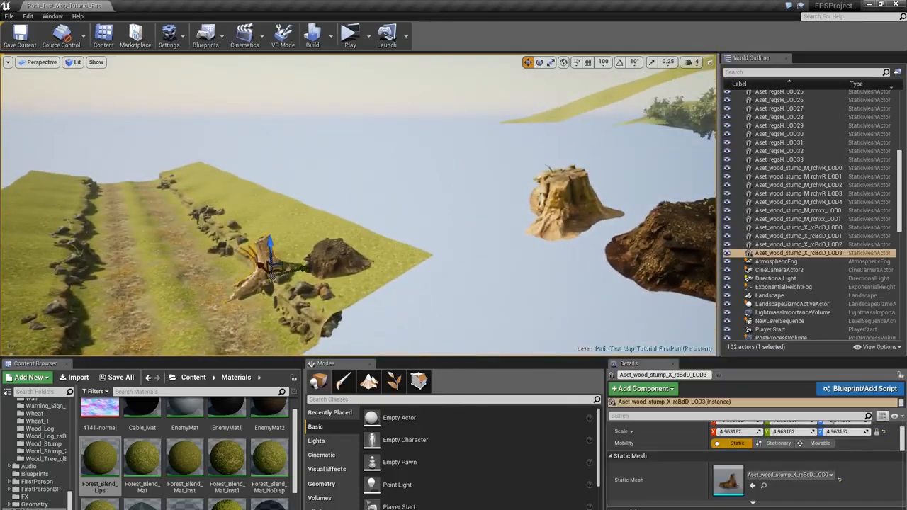
key(f)
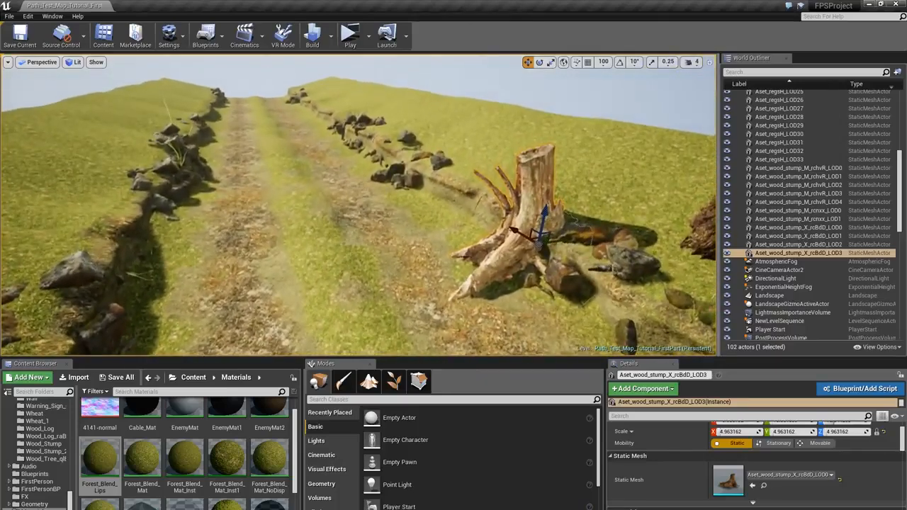
alt+drag(536, 237, 117, 222)
key(e)
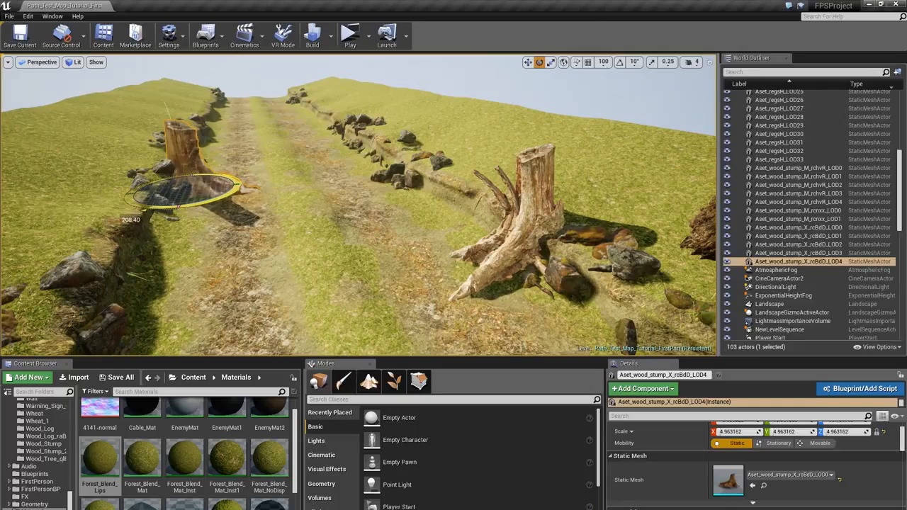
drag(226, 158, 245, 177)
- Scale the rooted stump copy on the opposite lip down uniformly to about 4.34
right_drag(270, 186, 210, 144)
key(r)
drag(292, 266, 275, 280)
- Move the smaller rooted stump back into the opposite lip's rocks and adjust its rotation
right_drag(275, 280, 332, 284)
key(s)
right_drag(421, 149, 426, 165)
key(w)
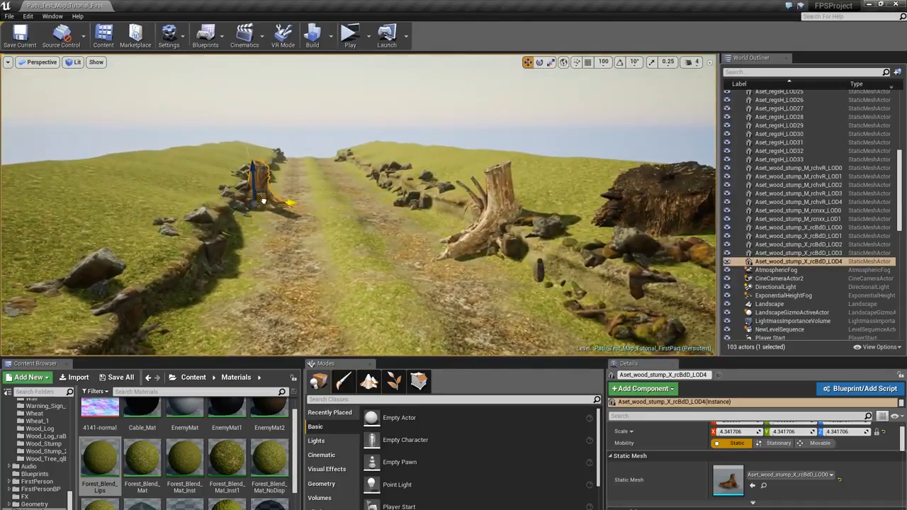
drag(240, 215, 237, 203)
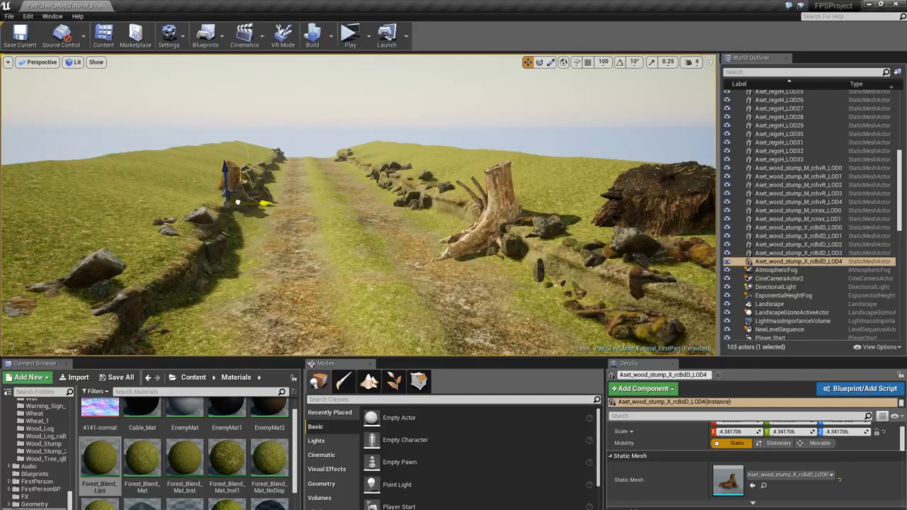
key(e)
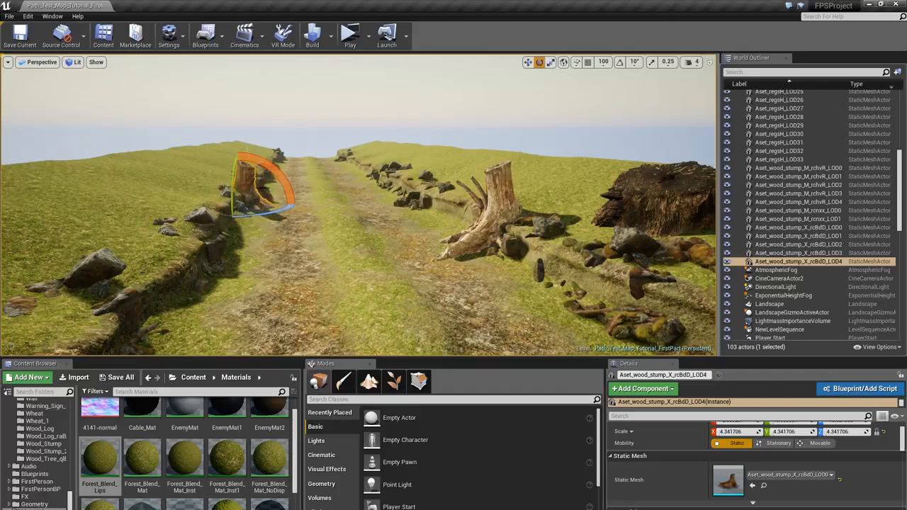
mouse_move(277, 176)
mouse_down()
mouse_move(275, 211)
mouse_move(257, 212)
mouse_move(284, 186)
mouse_up()
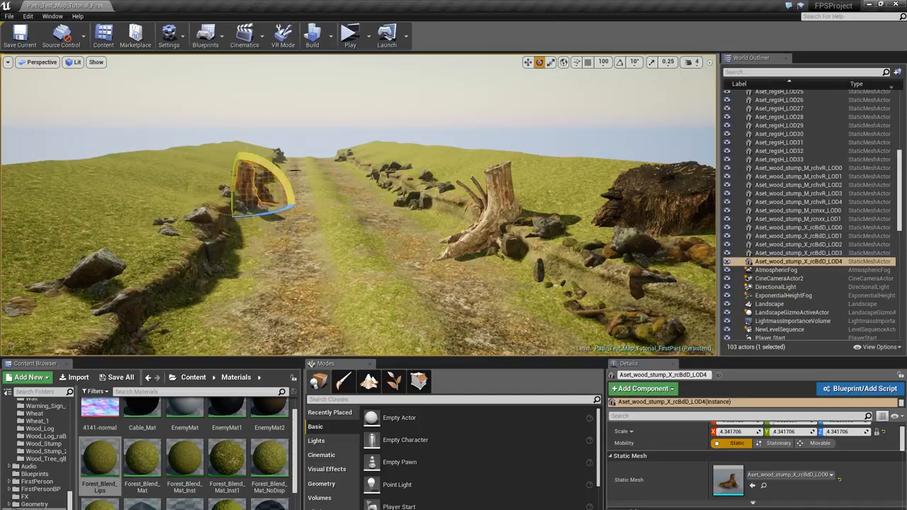
- Move the broad dark stump closer to the path, rotate it to sit on the slope, and deselect it
click(664, 213)
key(w)
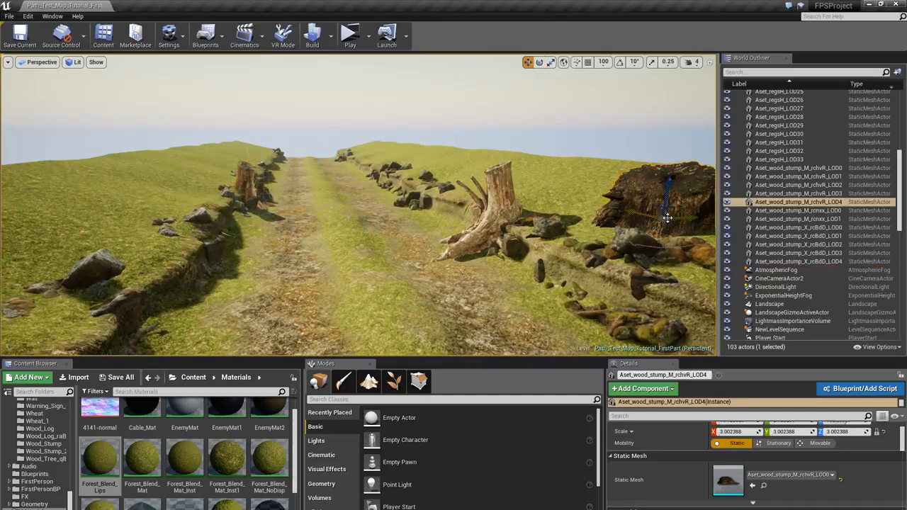
drag(666, 218, 632, 207)
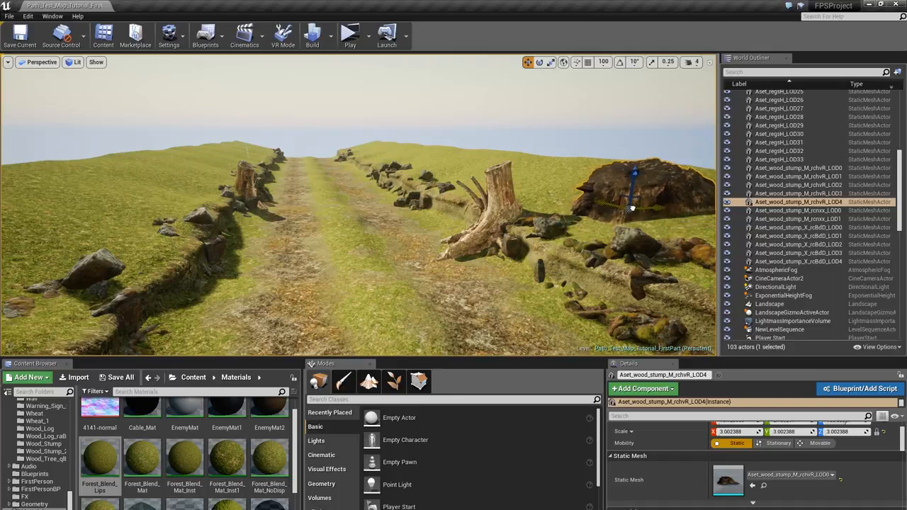
key(e)
mouse_move(632, 207)
right_down()
mouse_move(610, 208)
mouse_move(632, 208)
right_up()
drag(626, 216, 638, 215)
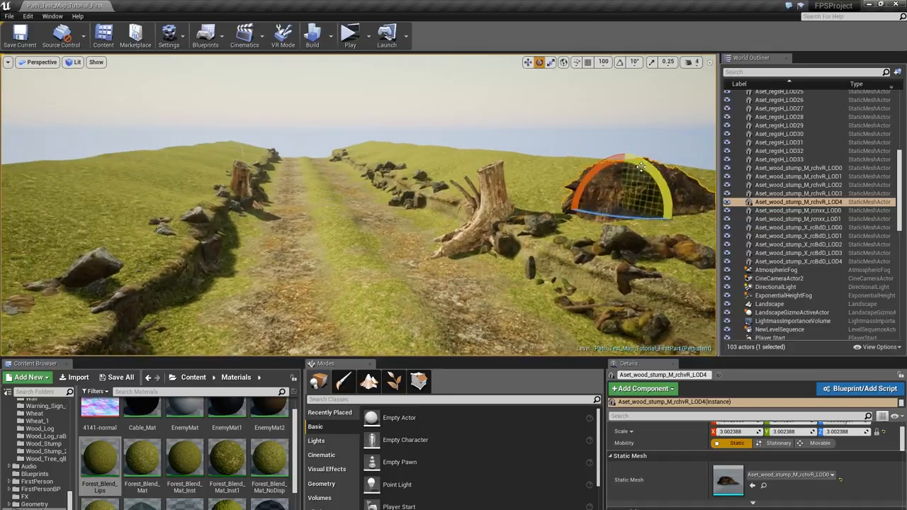
drag(641, 167, 594, 173)
drag(647, 170, 652, 173)
key(Escape)
mouse_move(652, 172)
right_down()
mouse_move(660, 181)
mouse_move(655, 172)
right_up()
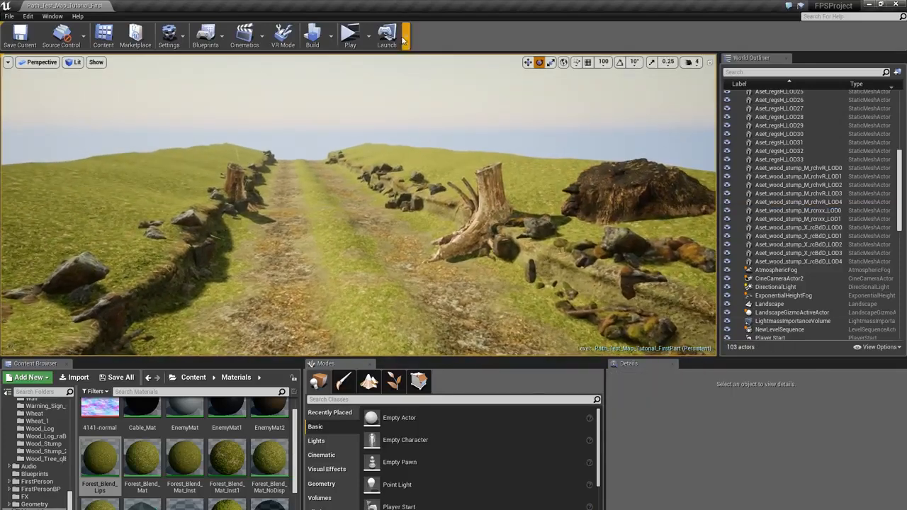
- Build the level's lighting, close the message log, and leave nothing selected in the scene
click(324, 36)
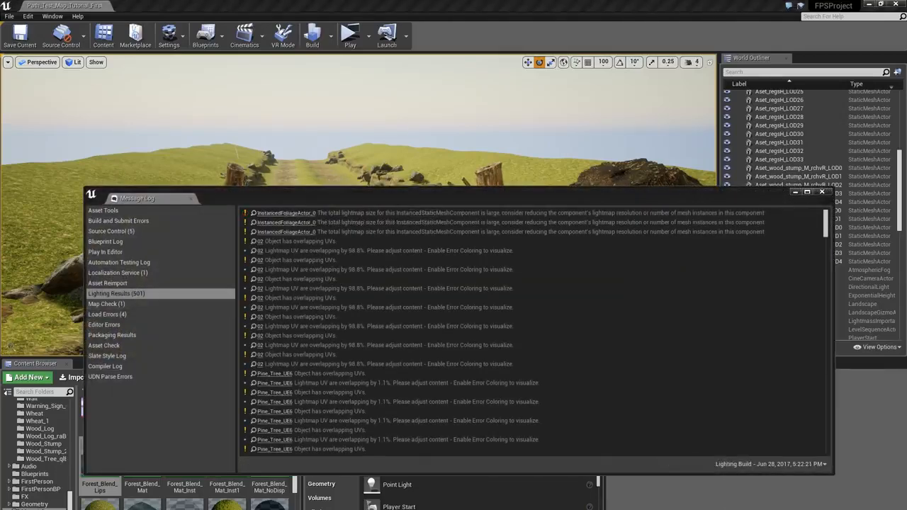
click(821, 191)
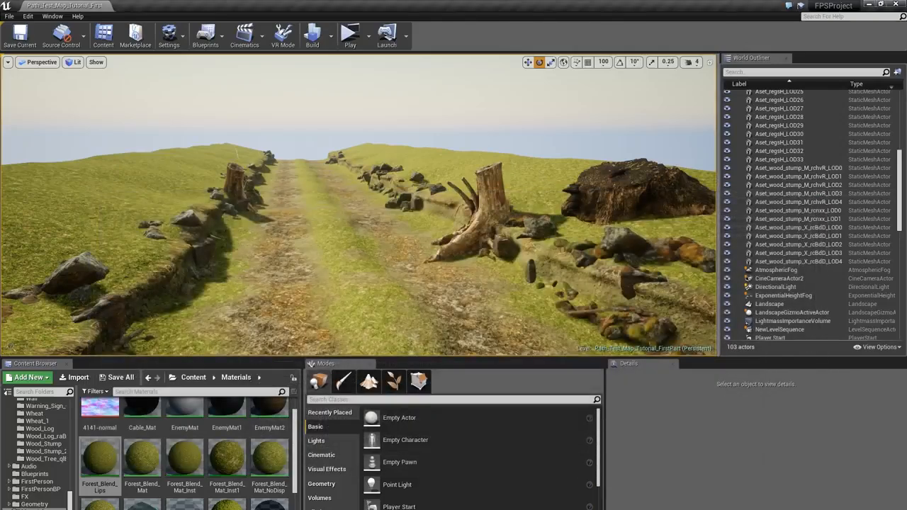
click(518, 194)
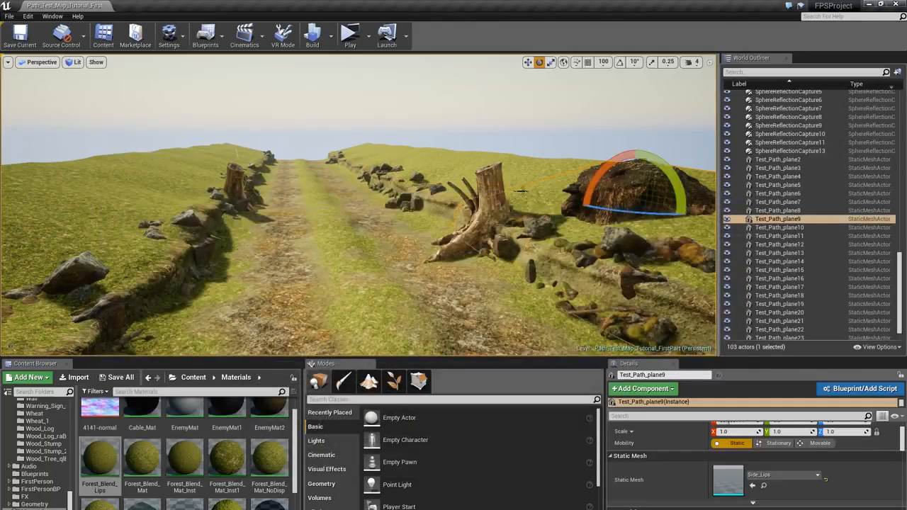
key(Escape)
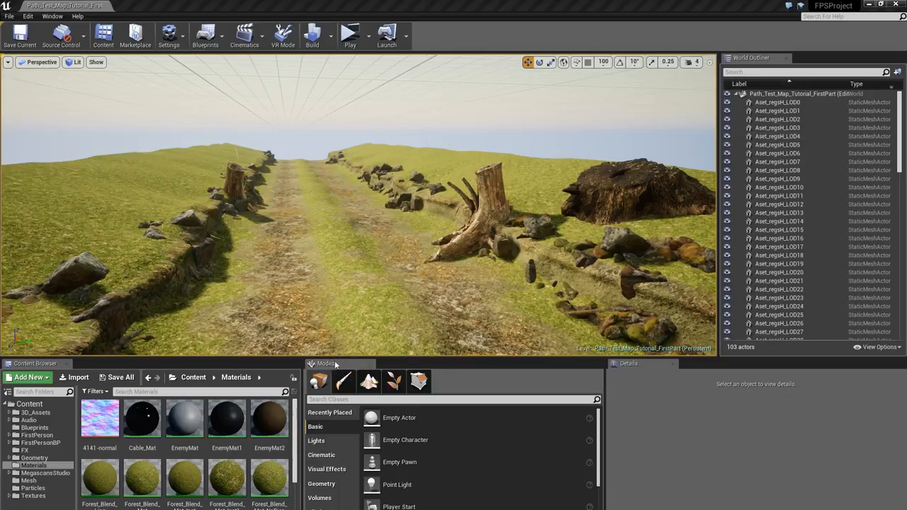
- Dock the World Outliner beside the Content Browser and the Modes panel beside the viewport, keeping the viewport wider than the Modes panel
drag(336, 365, 335, 162)
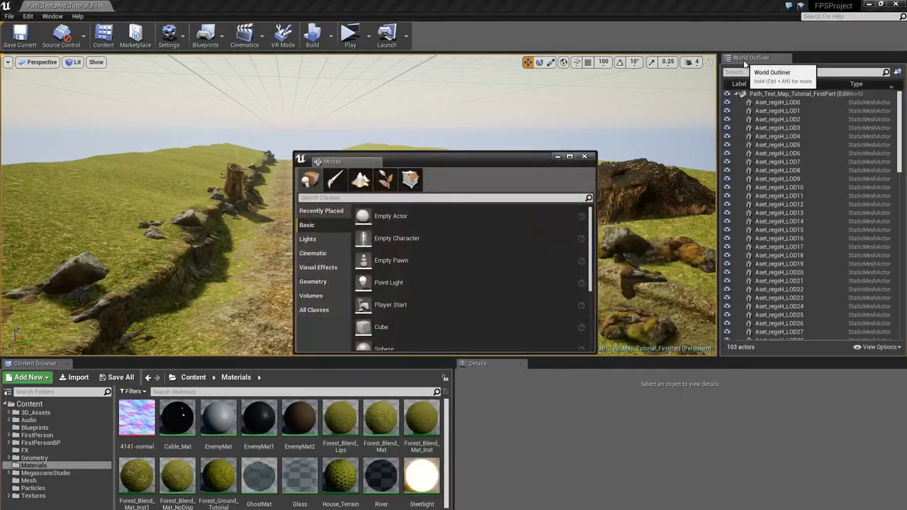
drag(749, 57, 423, 424)
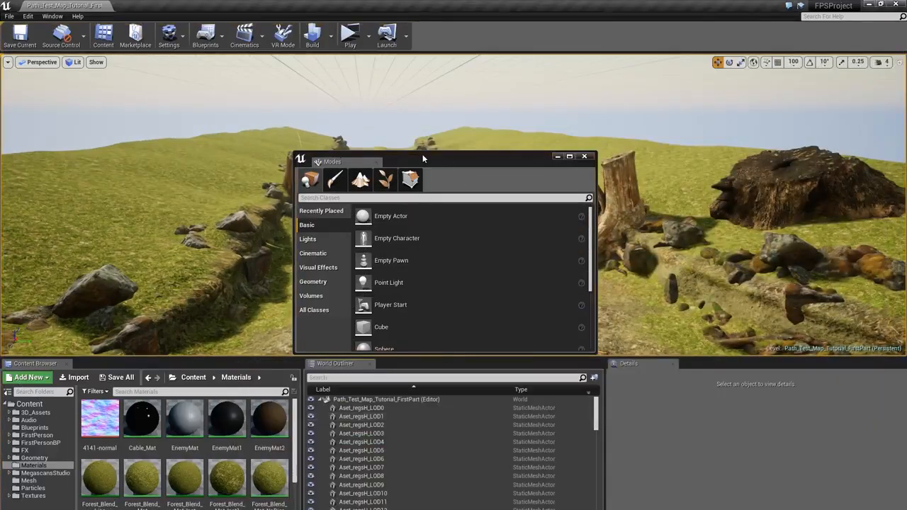
drag(423, 159, 790, 190)
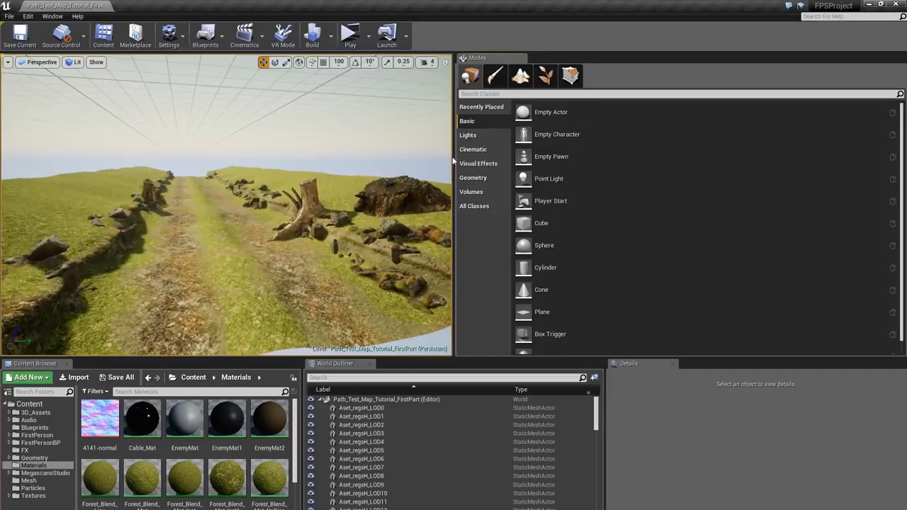
mouse_move(454, 161)
mouse_down()
mouse_move(679, 157)
mouse_move(658, 142)
mouse_up()
- Switch to Foliage mode and deactivate all the foliage types for painting
click(748, 75)
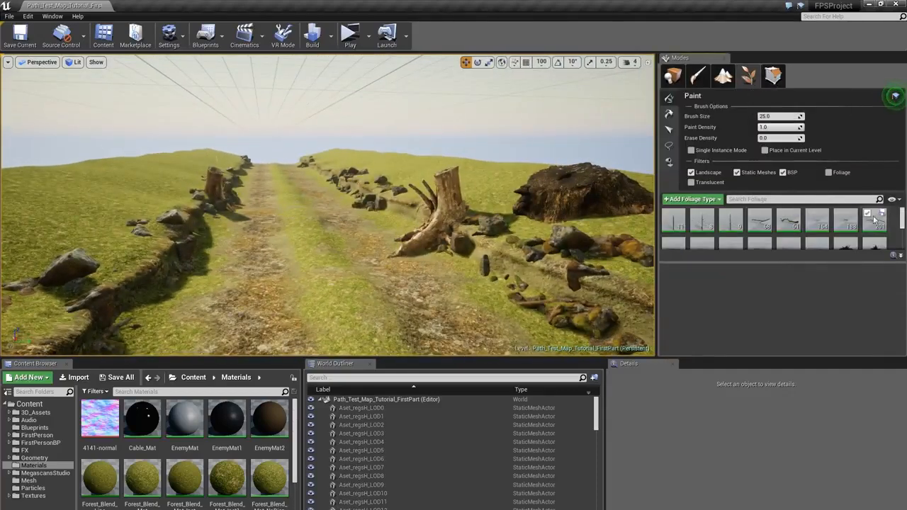
key(ctrl+a)
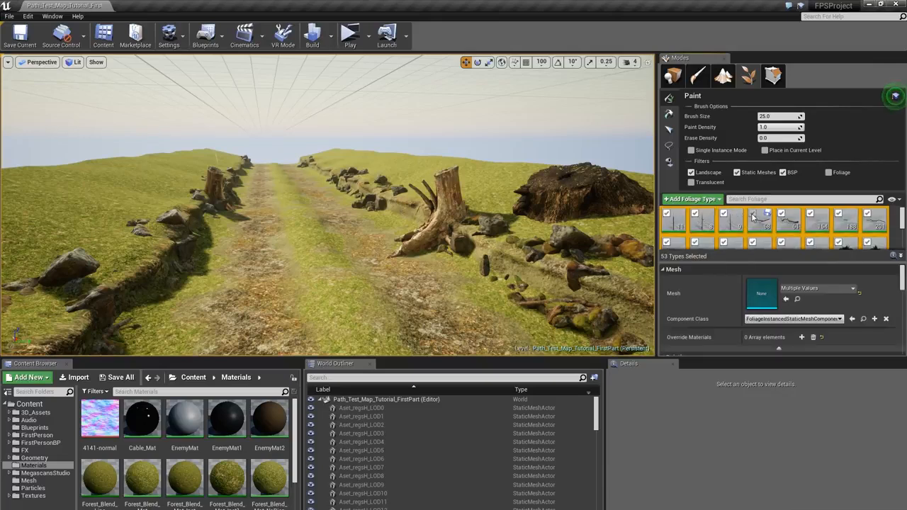
click(752, 215)
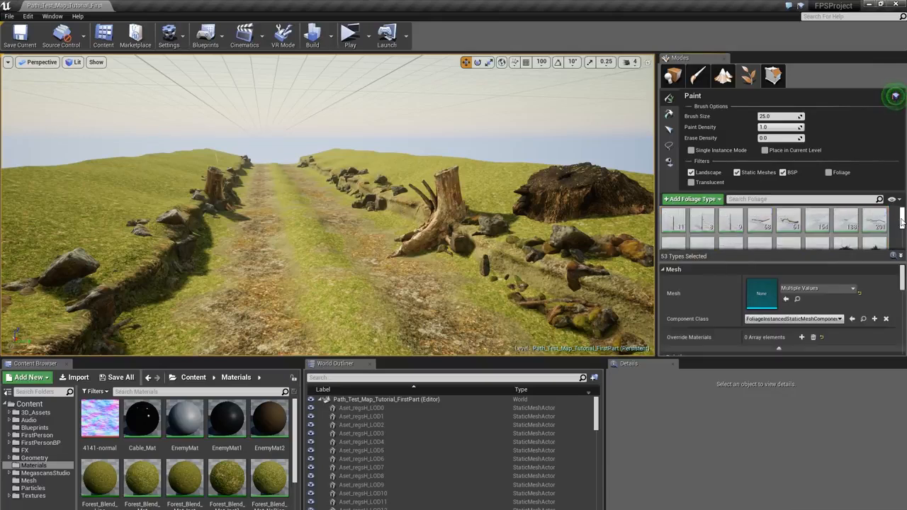
- Activate the eleven branch and debris foliage types and the nine granite rock types for painting
click(756, 228)
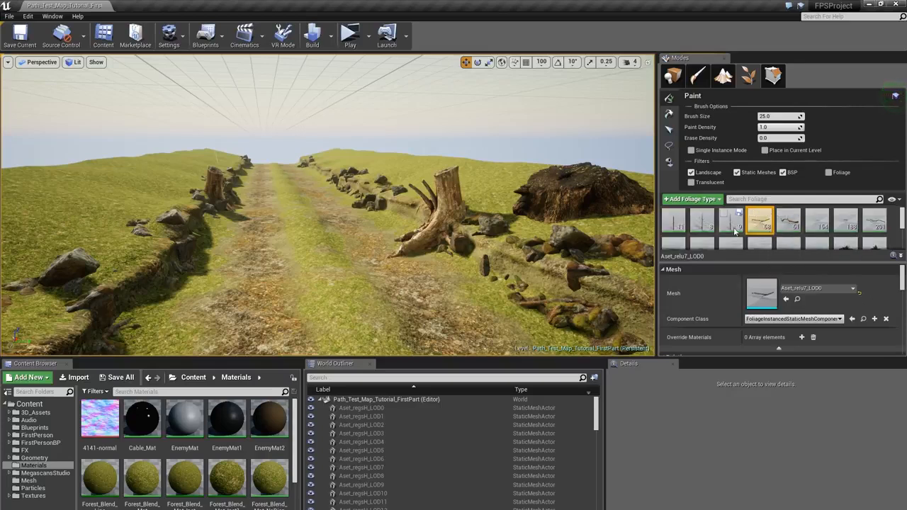
scroll(843, 232, down, 1)
shift+click(815, 236)
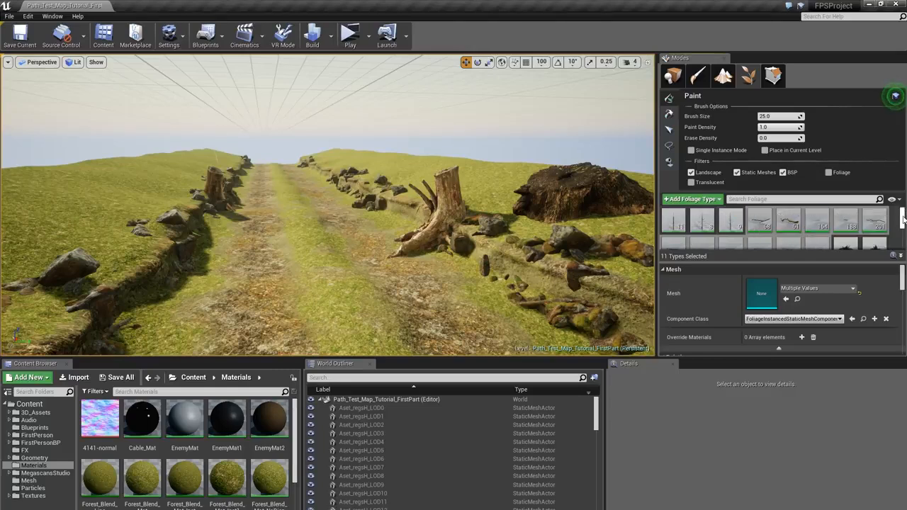
drag(903, 219, 903, 227)
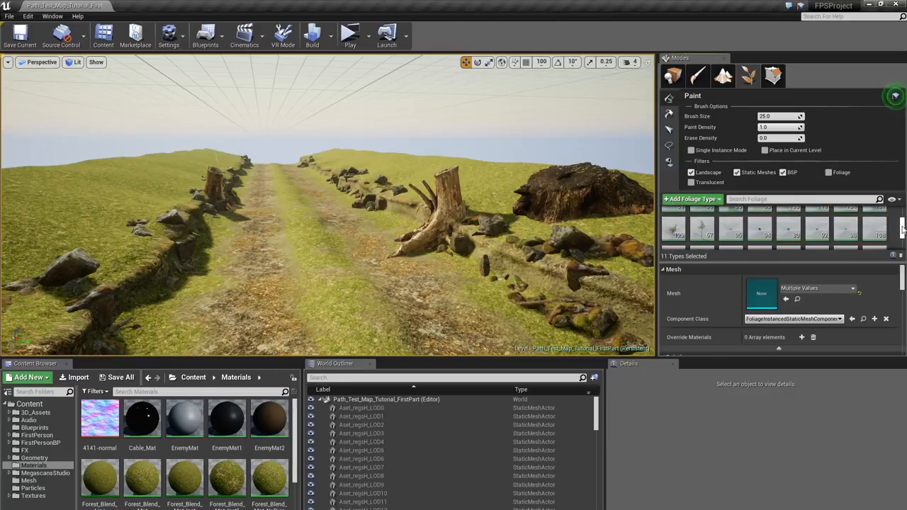
click(730, 220)
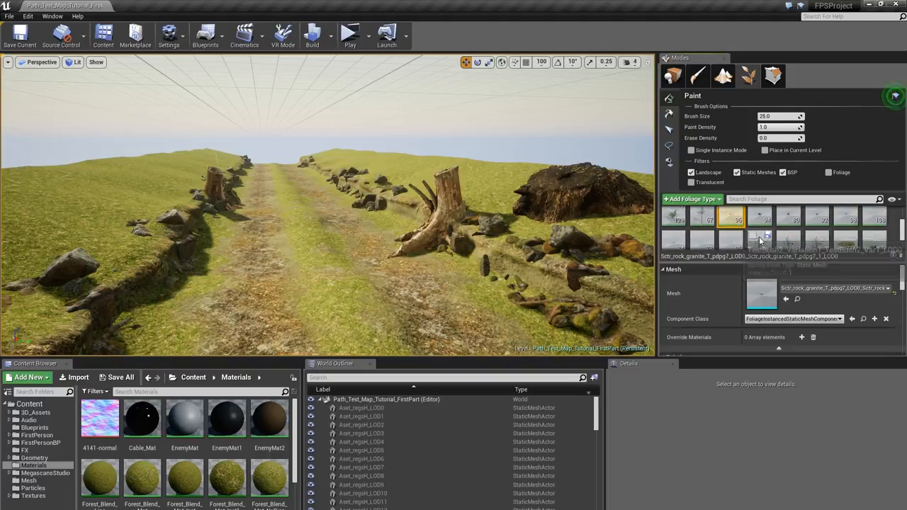
shift+click(787, 238)
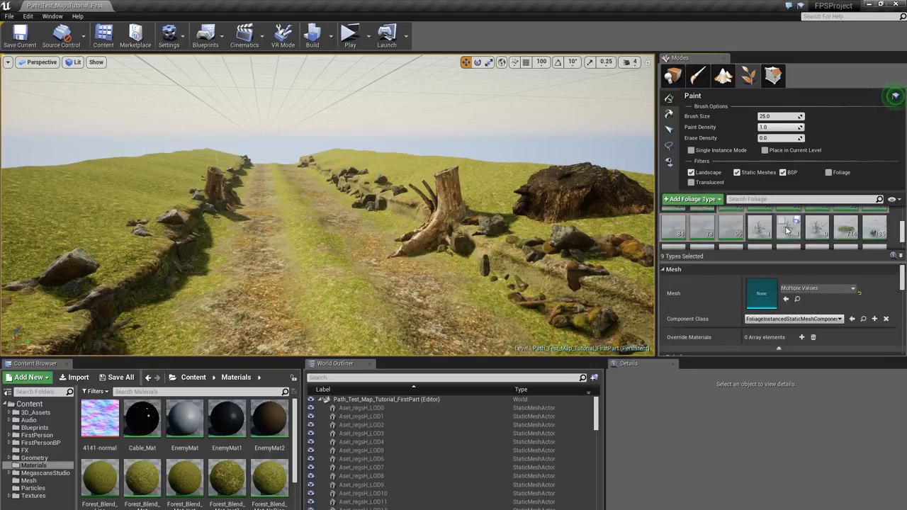
scroll(788, 237, down, 1)
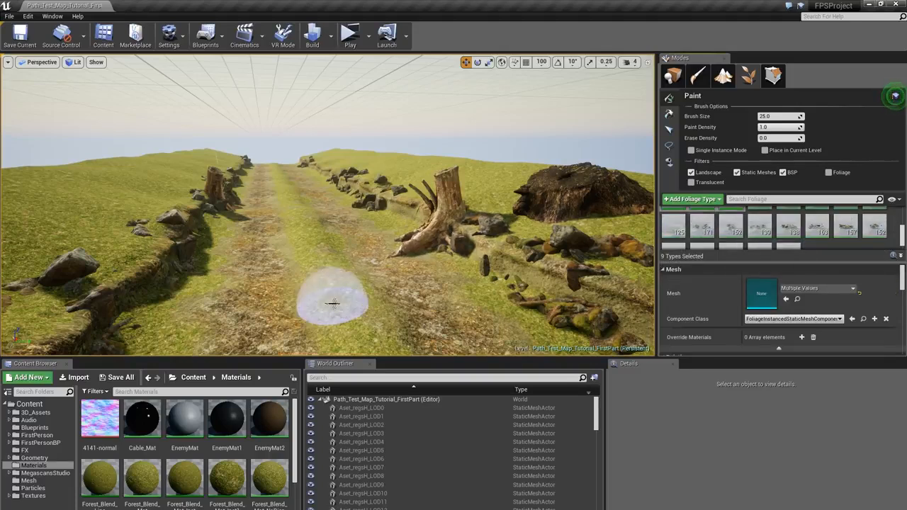
- Paint a test stroke of the active foliage across the path and undo it
mouse_move(449, 243)
right_down()
mouse_move(404, 290)
mouse_move(263, 207)
right_up()
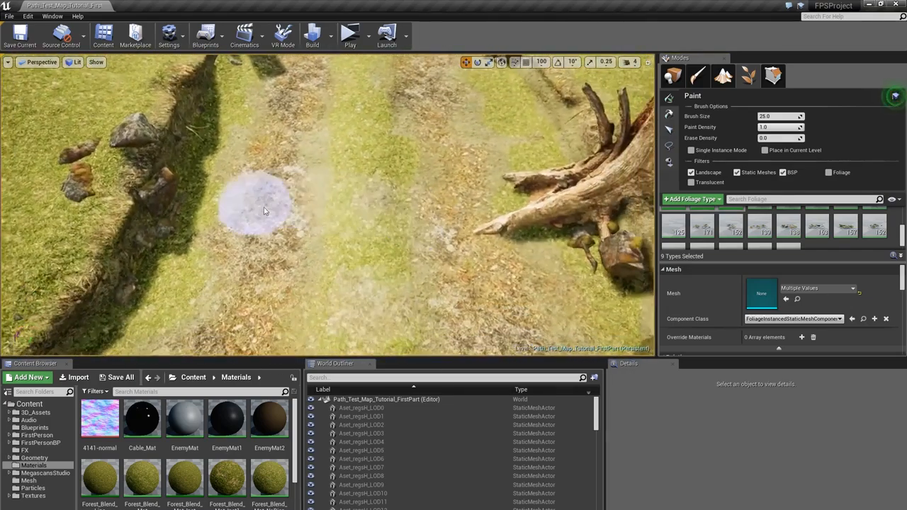
drag(263, 207, 405, 233)
mouse_move(404, 233)
right_down()
mouse_move(389, 248)
mouse_move(426, 237)
right_up()
key(ctrl+z)
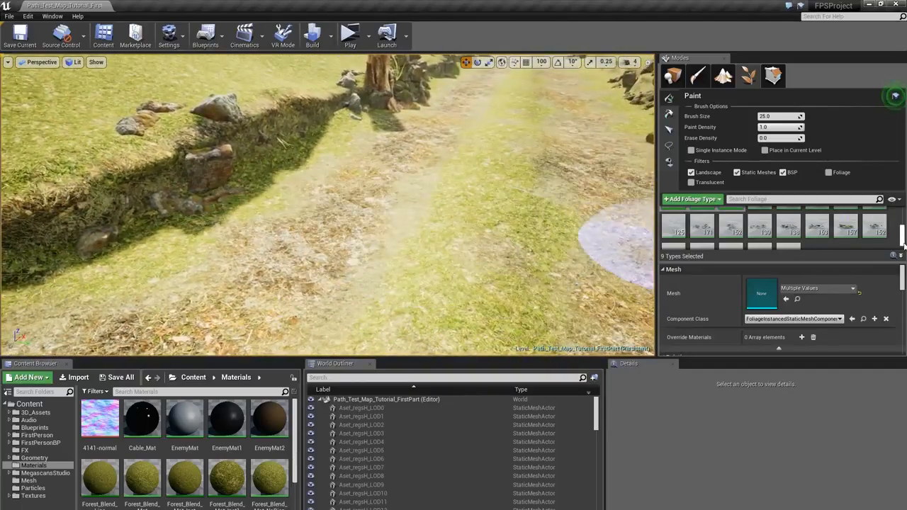
- Deactivate the two large branch foliage types, Aset_relu7_LOD0 and Aset_wood_branch_X_qdupS_LOD0
drag(901, 233, 901, 218)
click(760, 221)
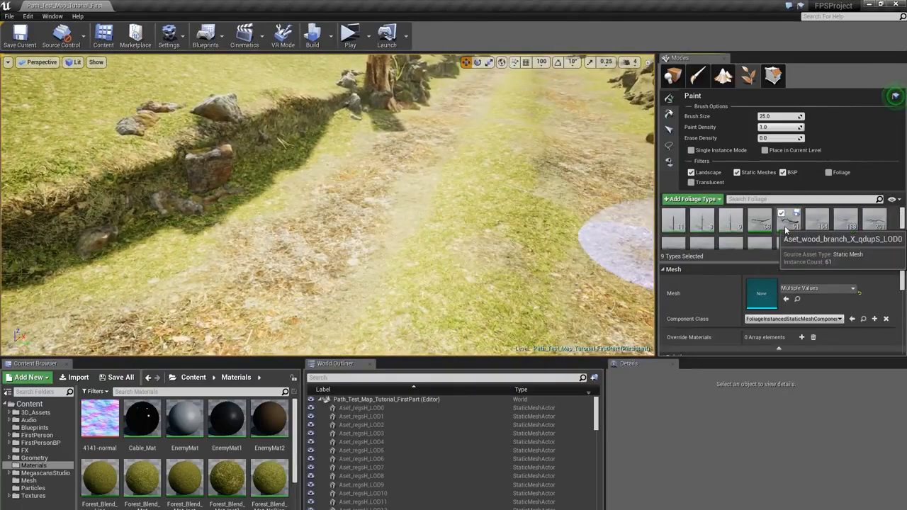
ctrl+click(788, 221)
- Try painting a patch of the remaining debris and rocks on the path's rut and inspect it up close
right_drag(396, 213, 382, 205)
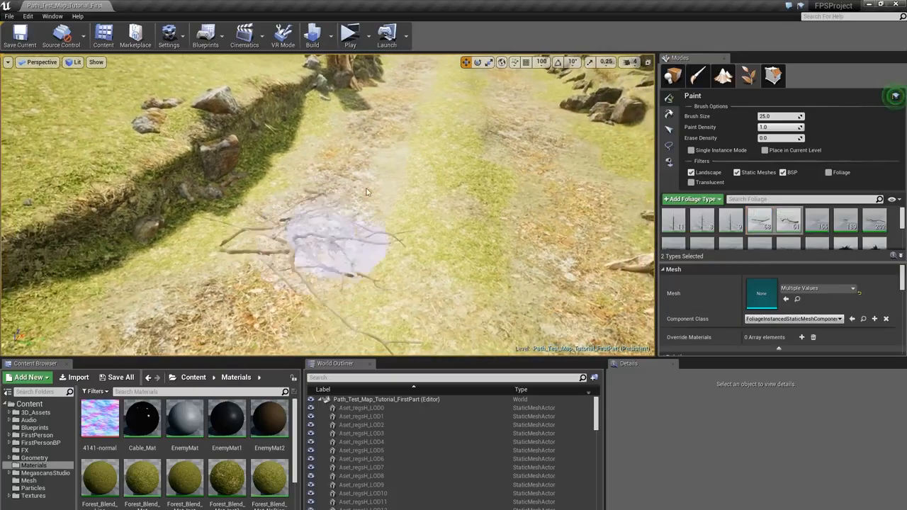
click(324, 239)
right_drag(325, 241, 341, 234)
right_drag(439, 220, 450, 223)
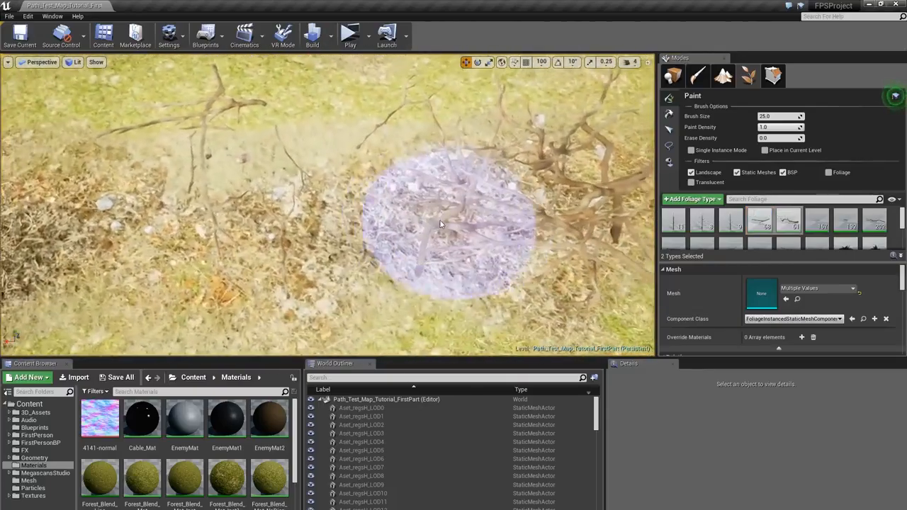
- Switch the viewport to Unlit and set the painting density of the nine Dbrs_S_rb0gufa debris types to 50
key(alt+3)
right_drag(373, 208, 358, 185)
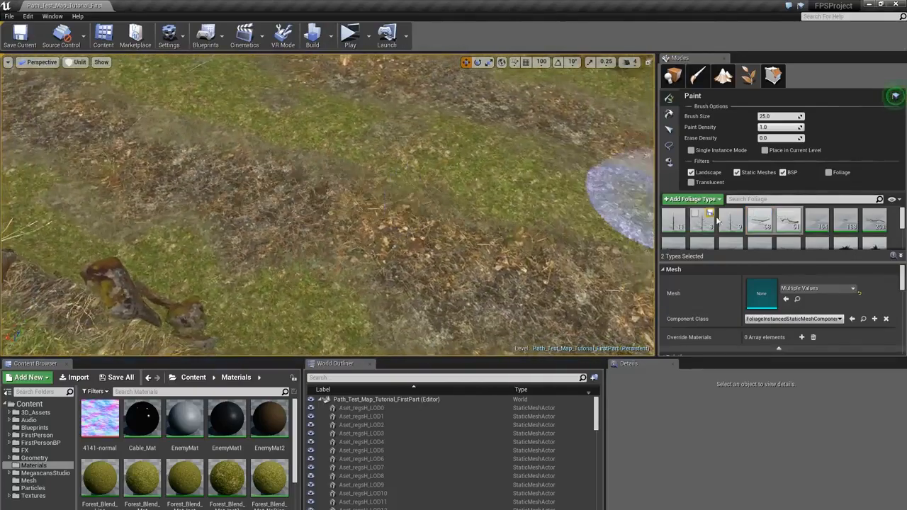
click(817, 221)
scroll(780, 230, down, 1)
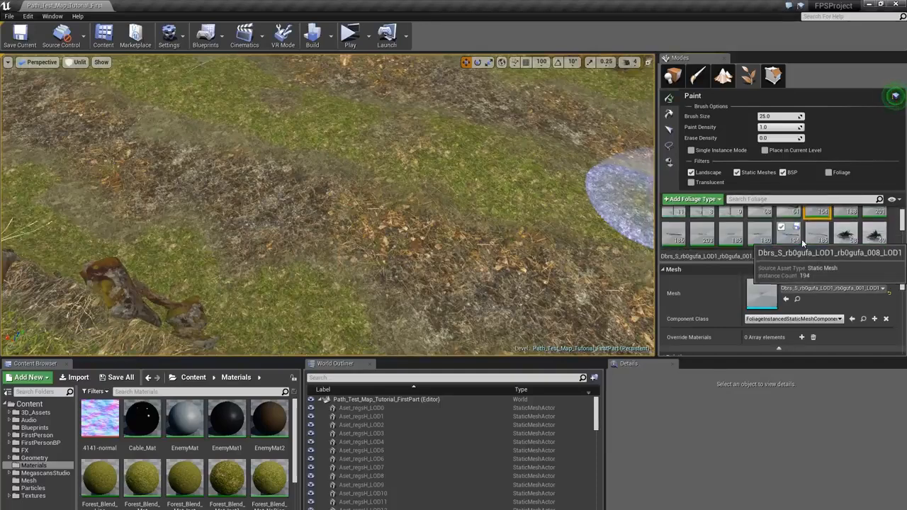
shift+click(817, 234)
scroll(762, 315, down, 1)
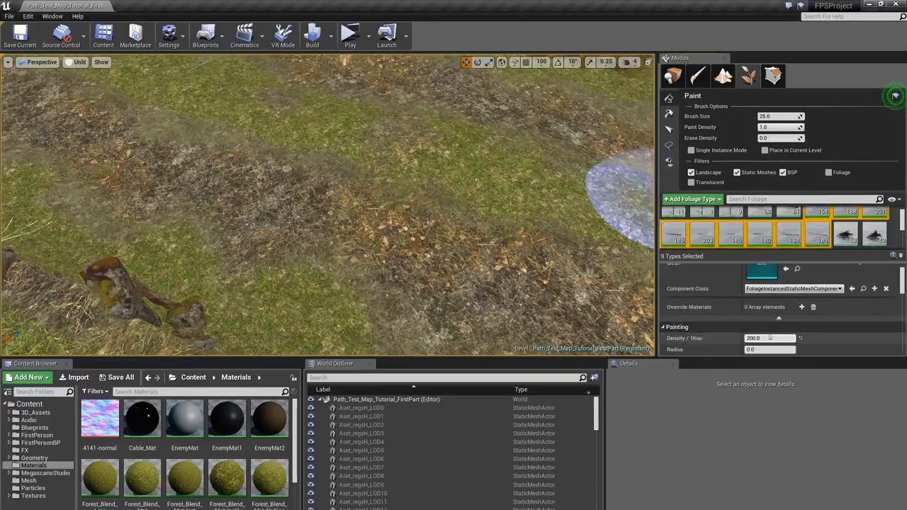
click(769, 338)
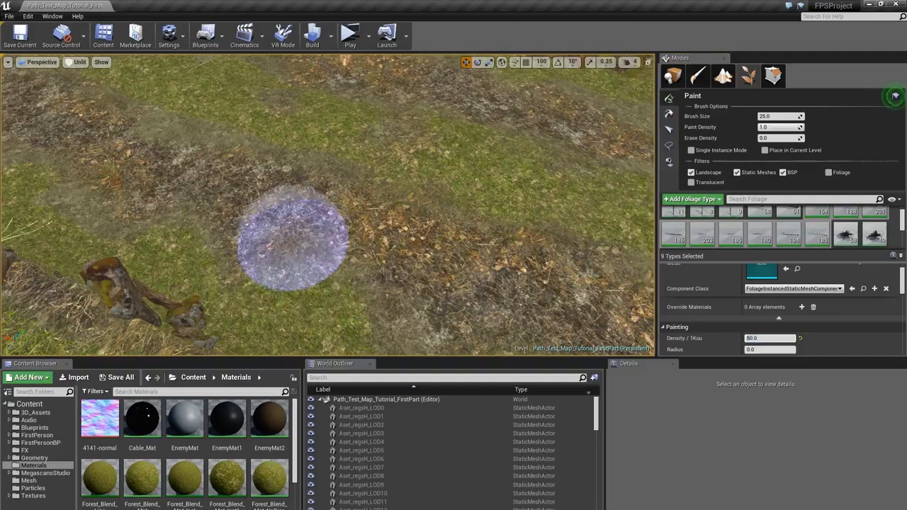
- Paint a test stroke of debris and rocks along the rut and undo it
right_drag(293, 239, 295, 212)
drag(290, 202, 515, 254)
right_drag(516, 253, 424, 209)
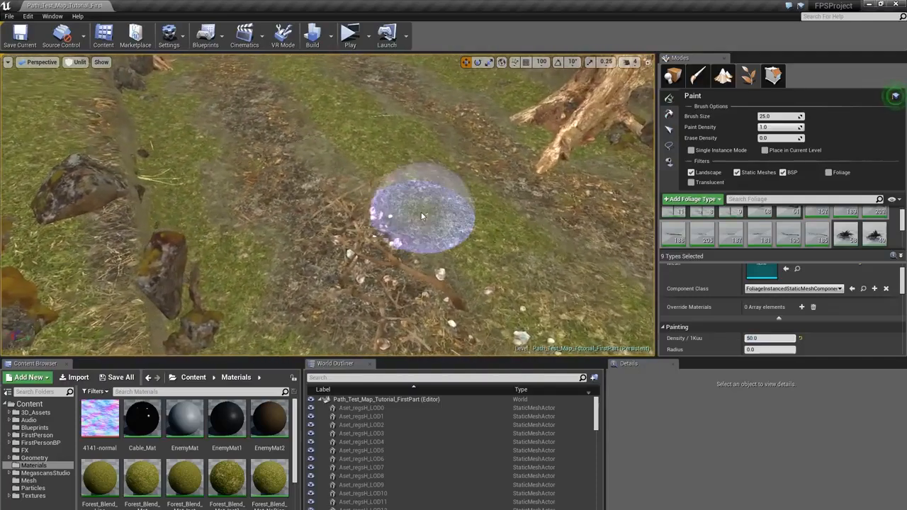
key(ctrl+z)
- Set the nine debris types' density to 15, test it with a stroke along the rut, and undo the stroke
click(766, 338)
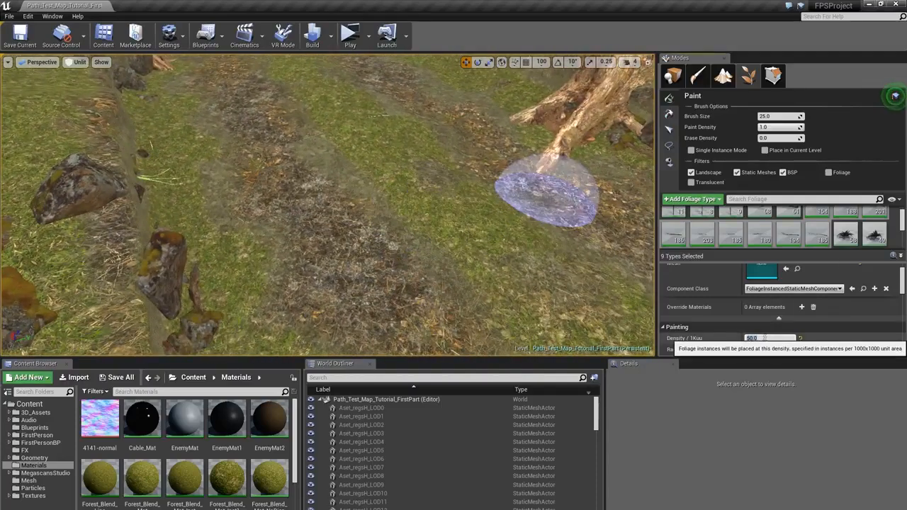
key(Return)
mouse_move(339, 269)
mouse_down()
mouse_move(343, 261)
mouse_move(304, 159)
mouse_up()
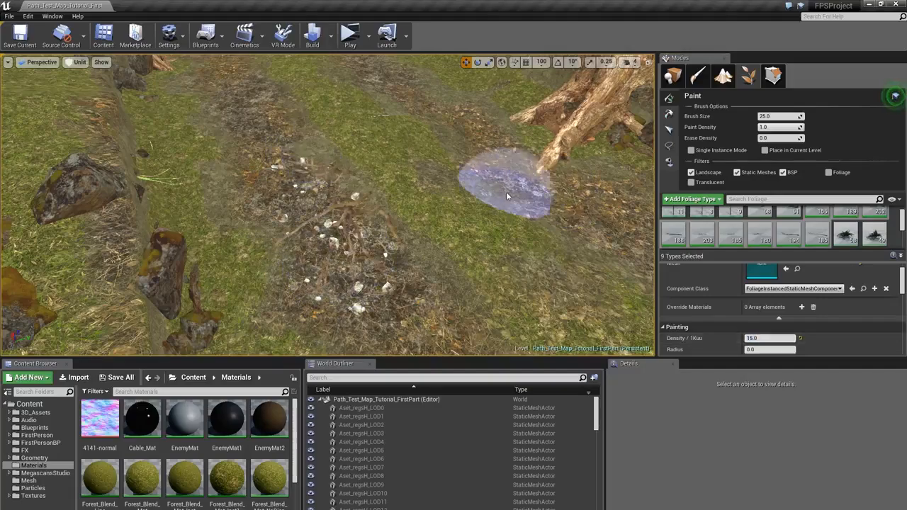
mouse_move(505, 186)
right_down()
mouse_move(453, 220)
mouse_move(489, 212)
mouse_move(503, 192)
right_up()
key(ctrl+z)
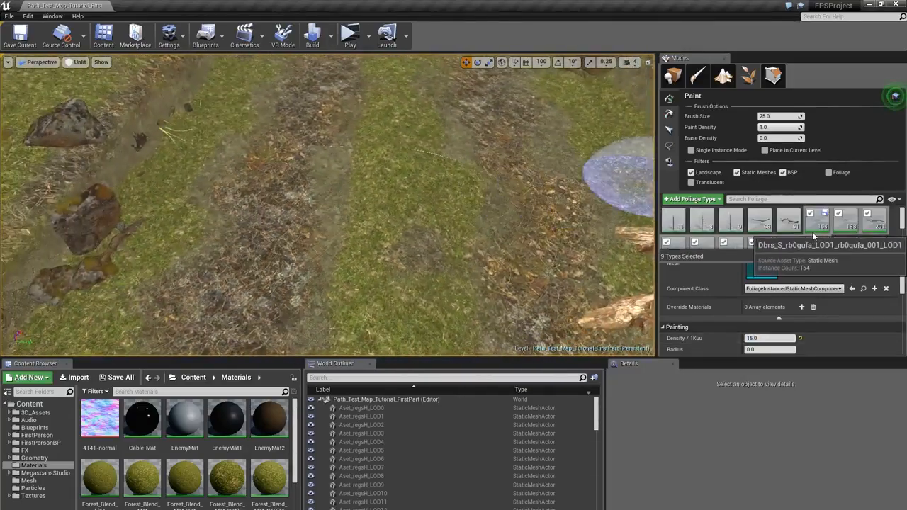
- Set the density of the nine Sctr_rock_granite_T_pdpg7 rock types to 100 and paint a stroke along the edge of the rut
scroll(814, 238, down, 1)
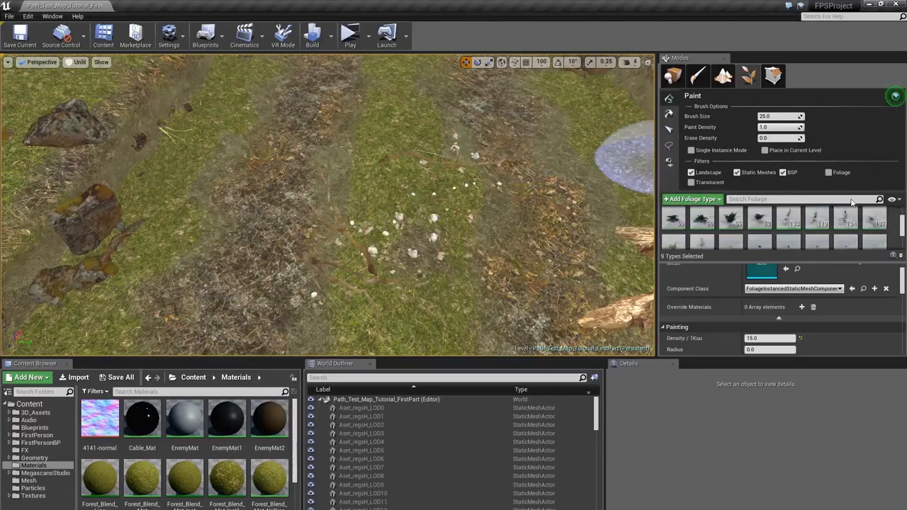
scroll(747, 238, down, 1)
click(730, 230)
scroll(729, 233, down, 1)
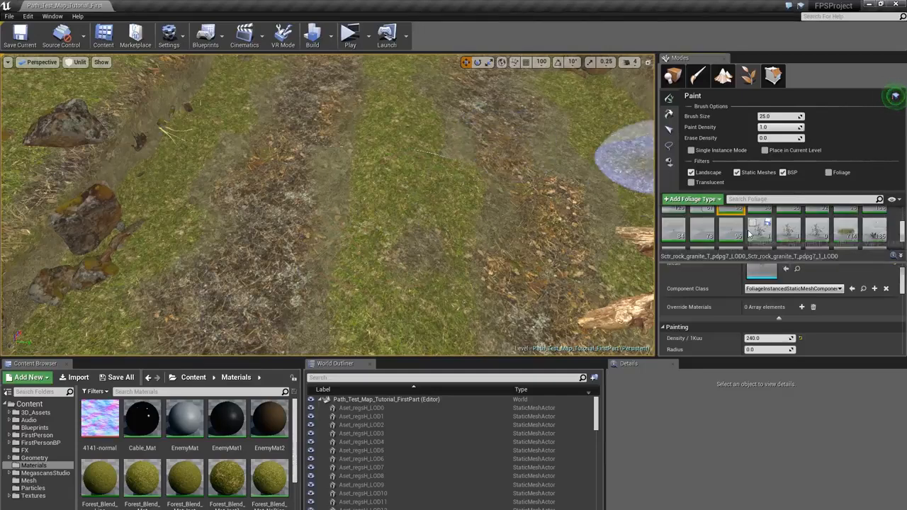
shift+click(727, 238)
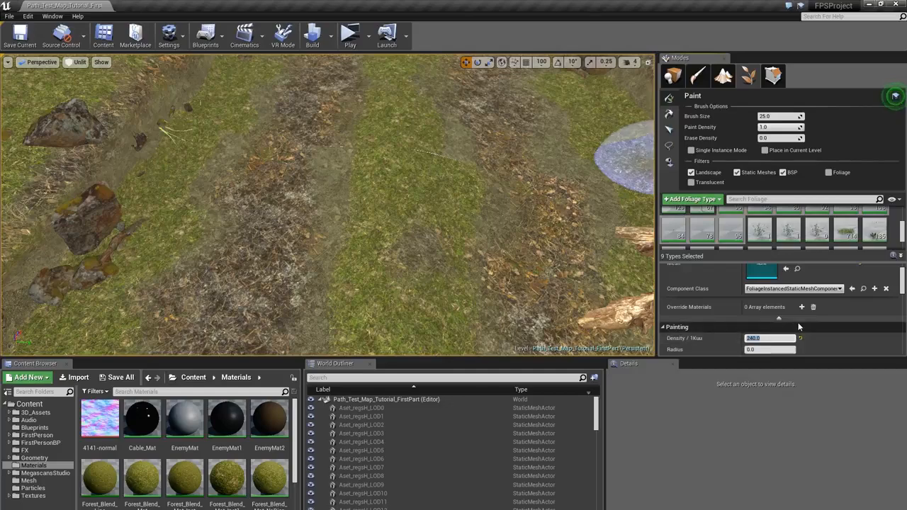
key(Return)
drag(161, 243, 259, 110)
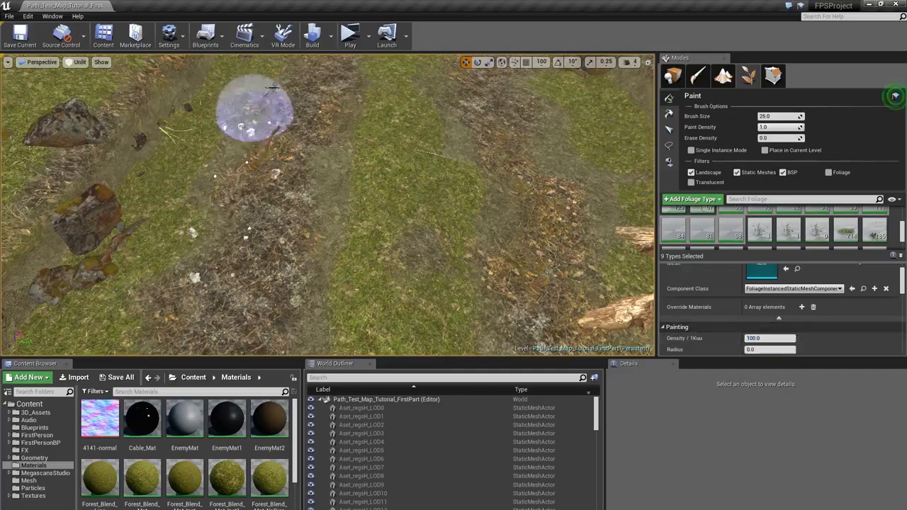
- Switch the viewport to lit shading while working over the stretch of path being painted
right_drag(340, 217, 340, 215)
key(w)
key(alt+4)
key(s)
mouse_move(465, 163)
right_down()
mouse_move(452, 154)
mouse_move(485, 153)
mouse_move(453, 159)
right_up()
key(s)
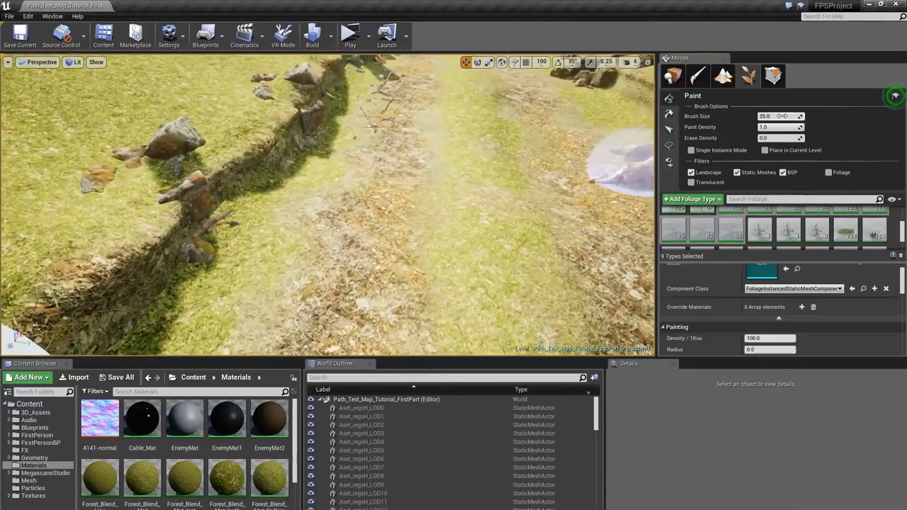
- Set the foliage brush size to 40
text(5)
key(Return)
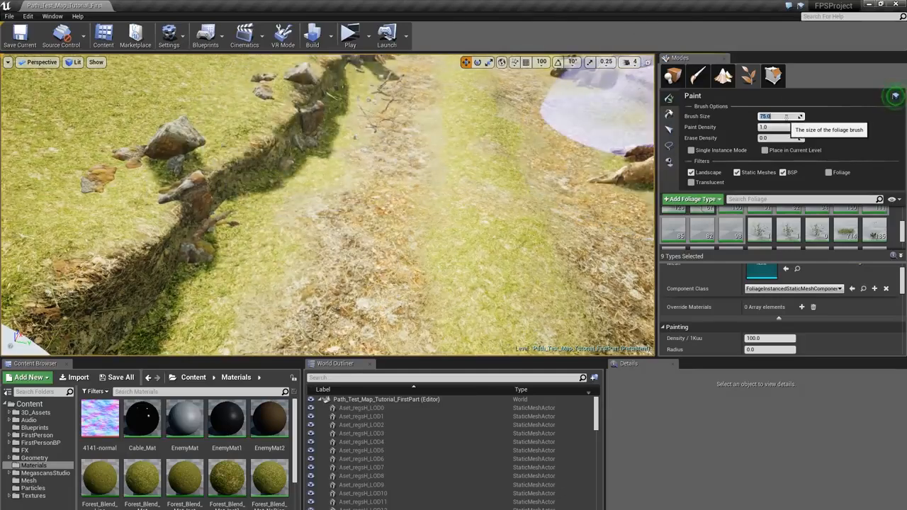
text(40)
key(Return)
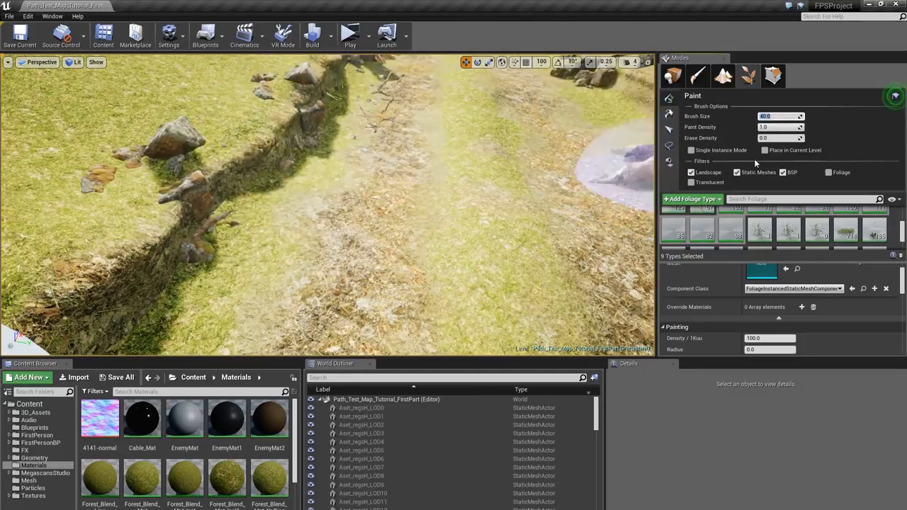
- Paint the active small stones over the leaf-covered wheel tracks and along the foot of the rocky bank
right_drag(608, 162, 607, 162)
right_drag(406, 172, 405, 172)
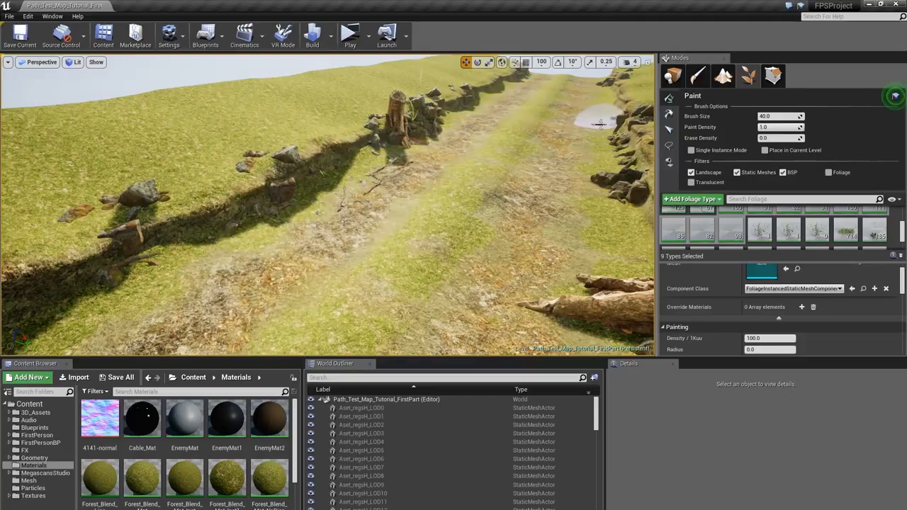
right_drag(152, 257, 259, 237)
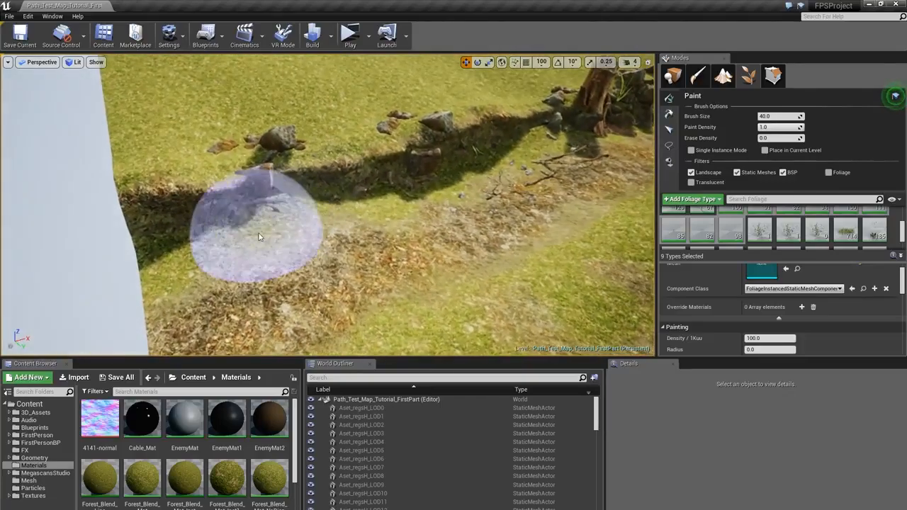
right_drag(296, 208, 210, 198)
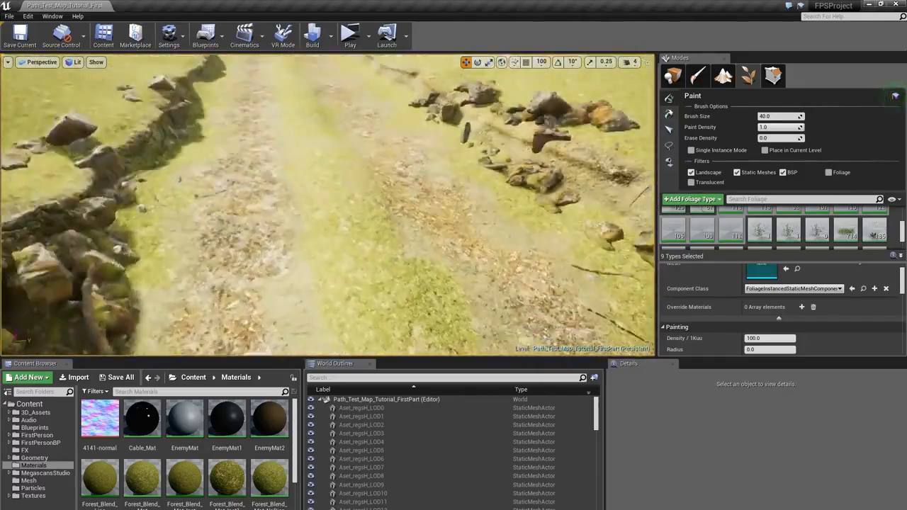
right_drag(449, 180, 448, 180)
right_drag(283, 230, 283, 230)
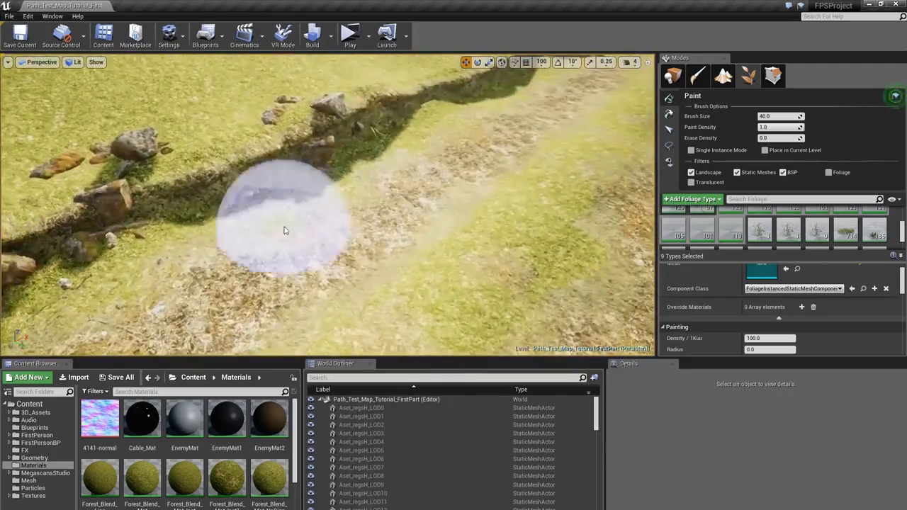
right_drag(426, 134, 426, 134)
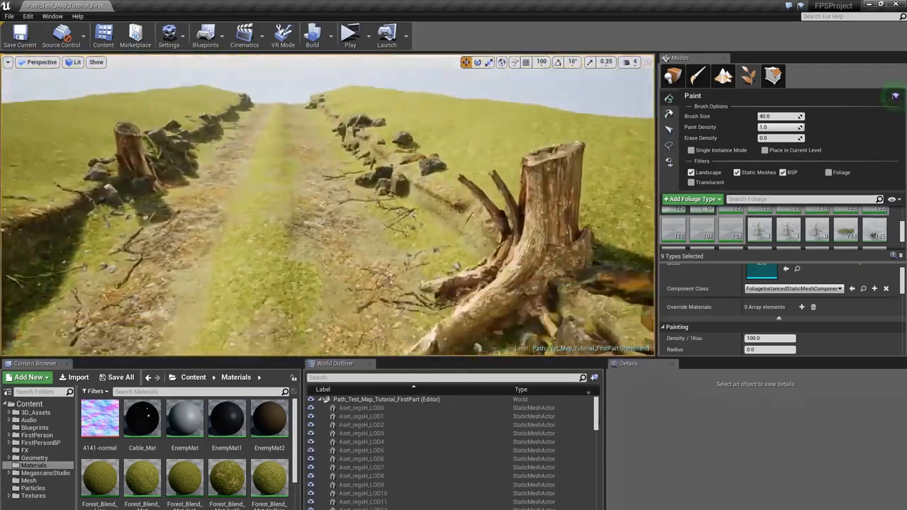
- Scatter more small stones across the branch-strewn stretch of path near the large stump
mouse_move(326, 233)
right_down()
mouse_move(435, 213)
mouse_move(431, 244)
right_up()
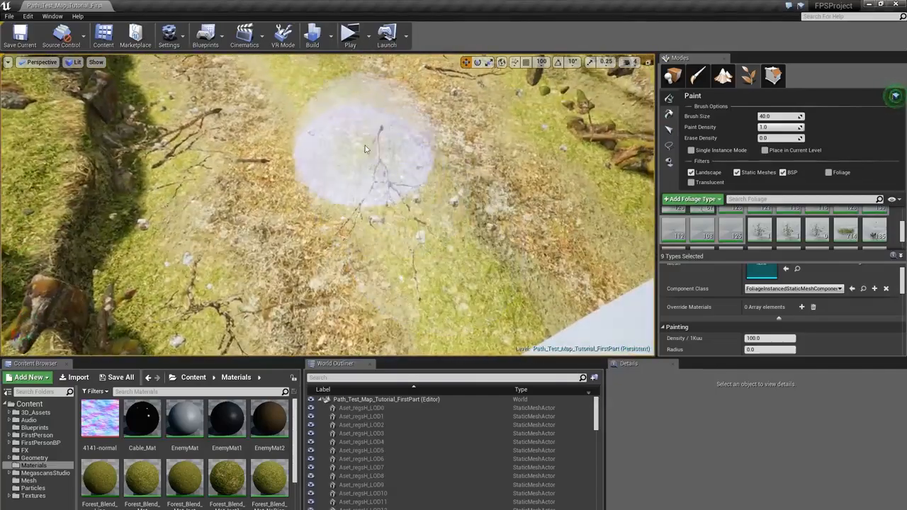
right_drag(365, 149, 365, 148)
right_drag(397, 199, 397, 199)
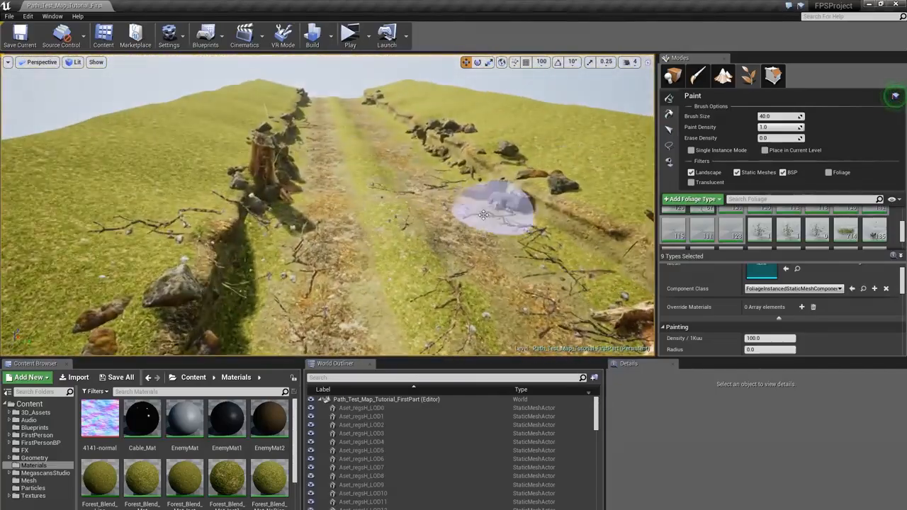
right_drag(466, 244, 434, 208)
right_drag(464, 173, 464, 172)
click(283, 283)
right_drag(284, 283, 283, 283)
right_drag(421, 269, 421, 269)
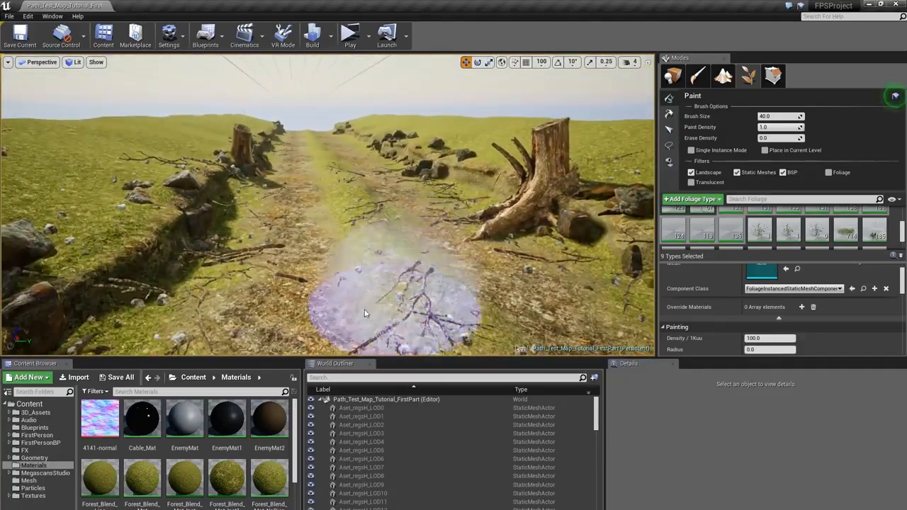
right_drag(365, 313, 323, 223)
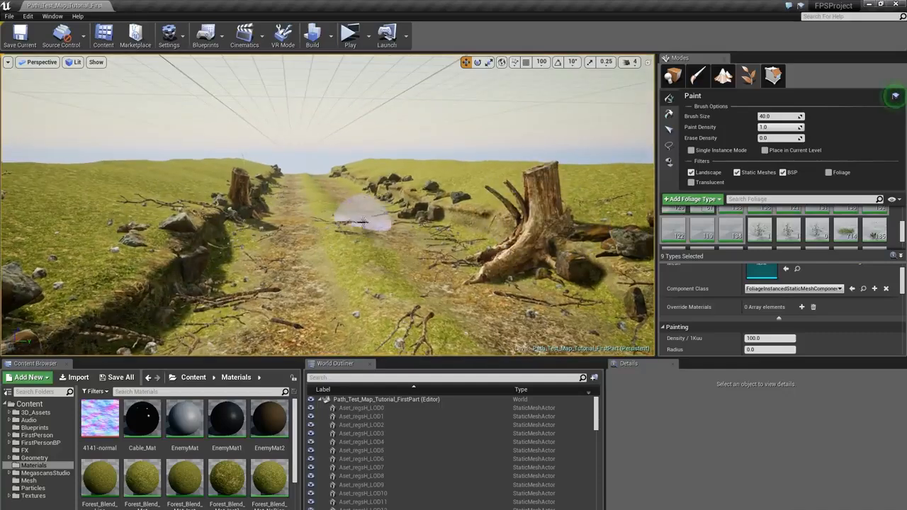
right_drag(315, 122, 322, 130)
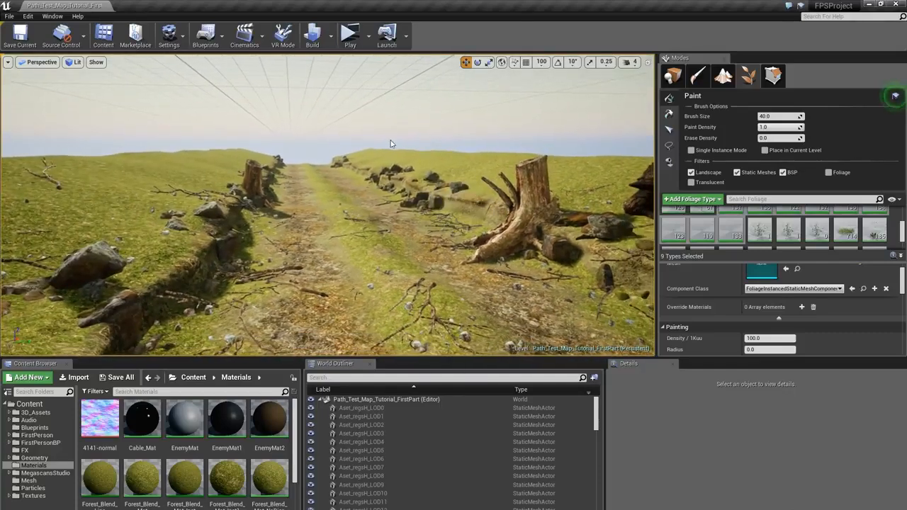
- Extend the small stones along the full length of the path and its rock-lined bank
click(260, 208)
right_drag(289, 238, 294, 284)
click(278, 267)
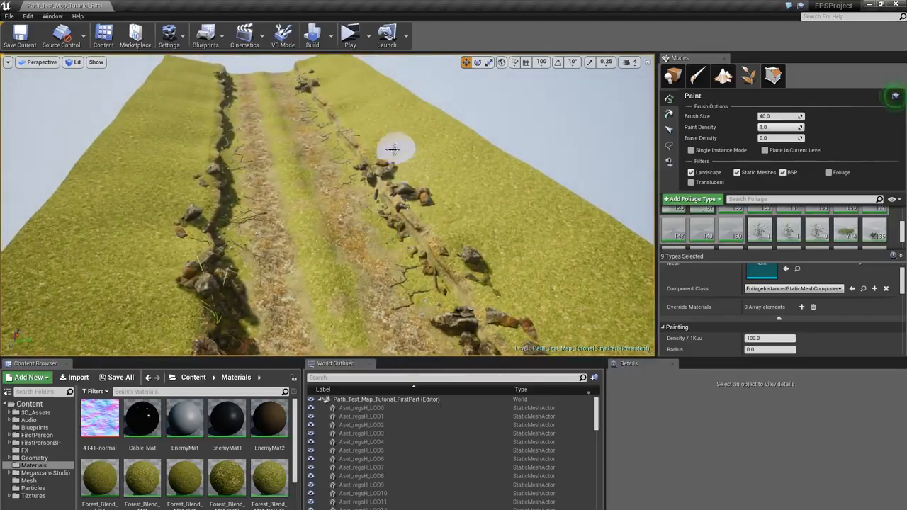
mouse_move(209, 84)
mouse_down()
mouse_move(199, 200)
mouse_move(206, 291)
mouse_up()
right_drag(206, 290, 207, 280)
mouse_move(555, 265)
right_down()
mouse_move(555, 170)
mouse_move(572, 192)
right_up()
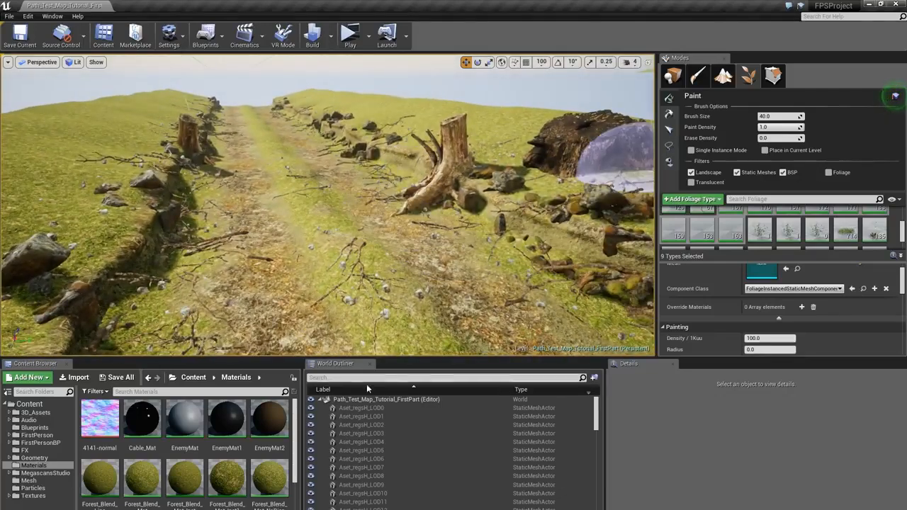
- Try to build the level's lighting and close the message log
click(673, 76)
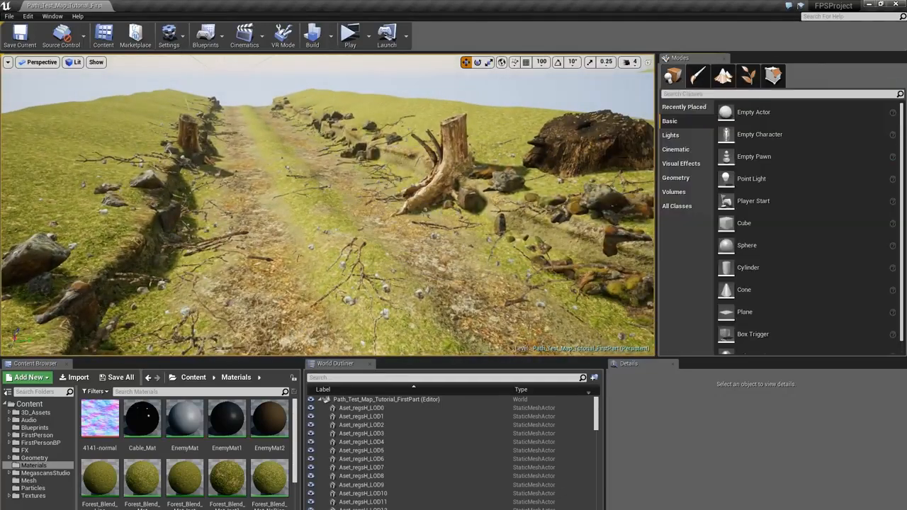
click(314, 37)
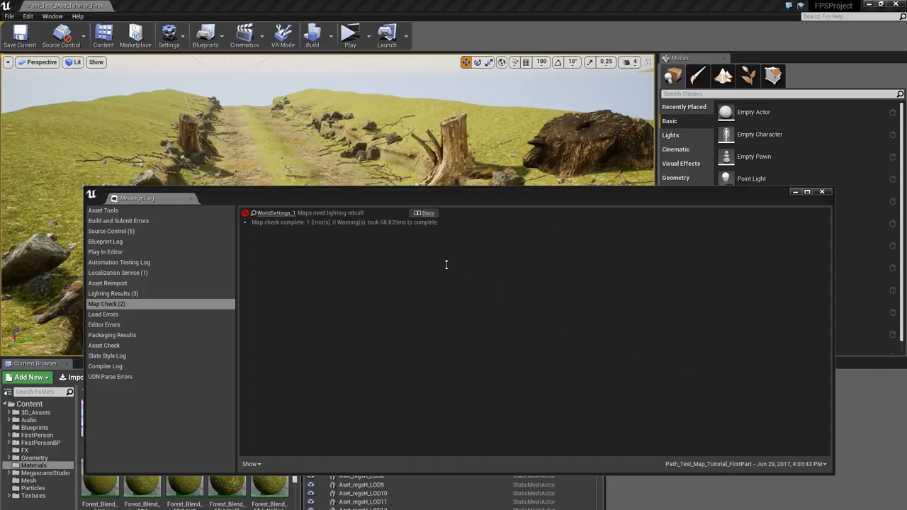
click(821, 191)
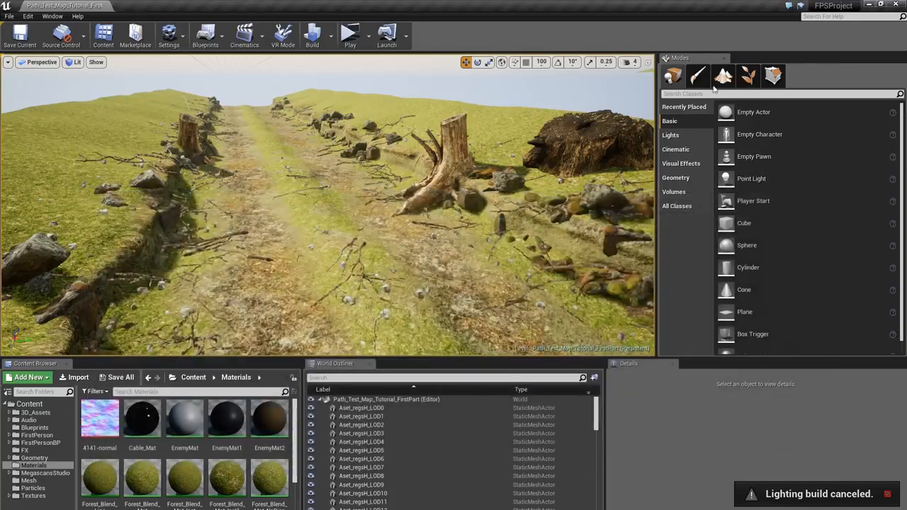
- Return to foliage painting and deactivate all the foliage types at once
click(748, 75)
click(761, 230)
key(ctrl+a)
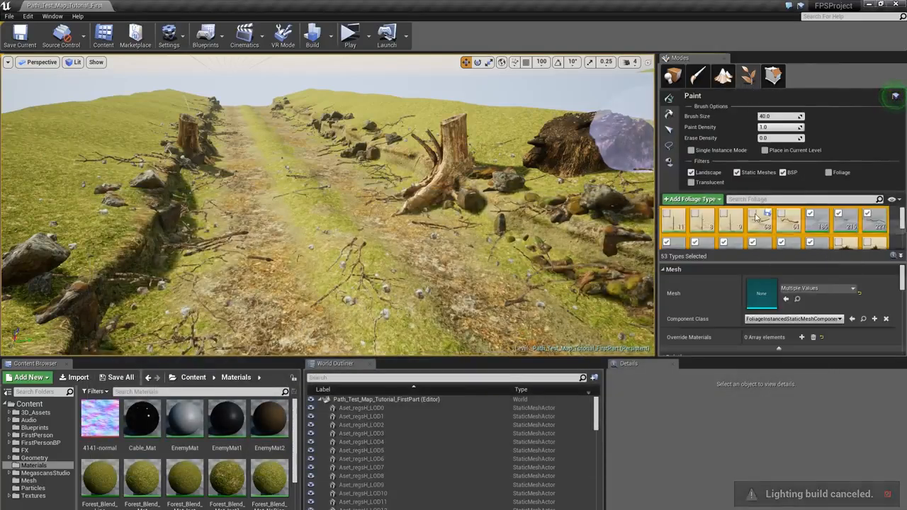
click(753, 214)
scroll(791, 232, down, 3)
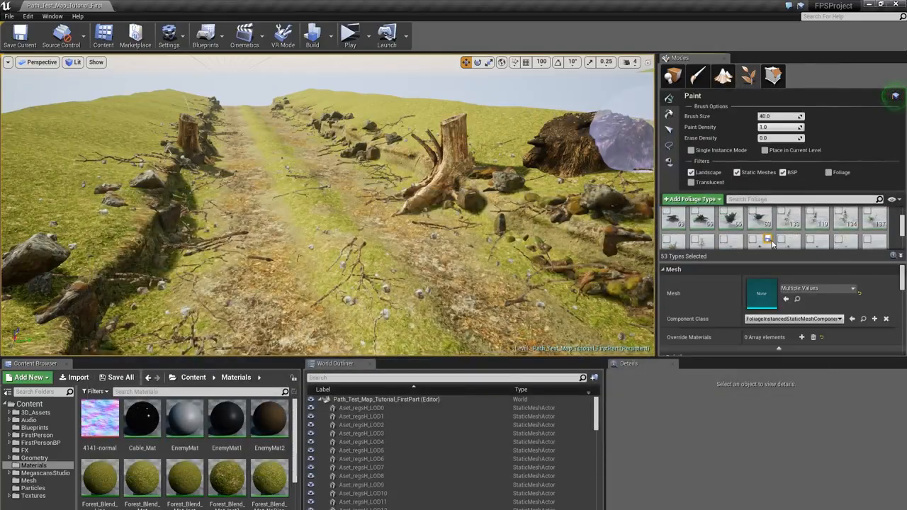
scroll(730, 243, down, 3)
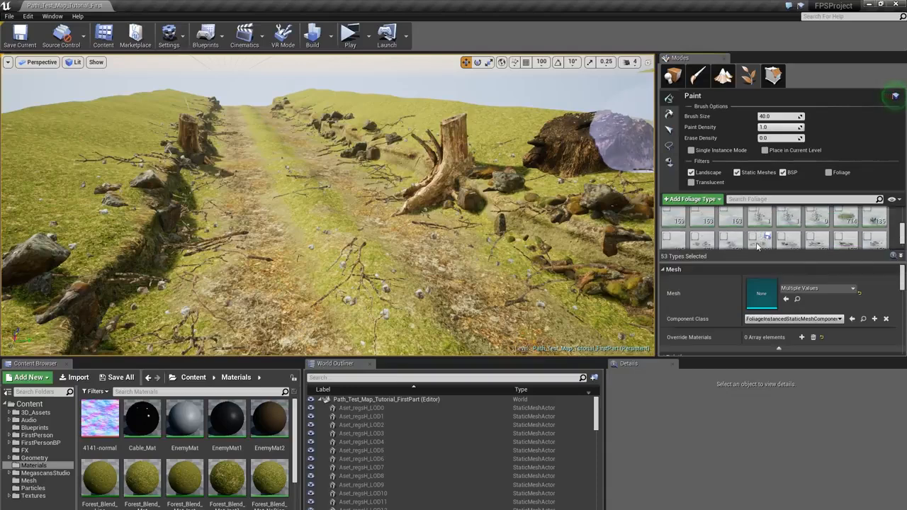
- Select the nine leafy plant types from Var1_LOD0_polySurface10 to Var1_LOD0_polySurface92 for painting
click(703, 230)
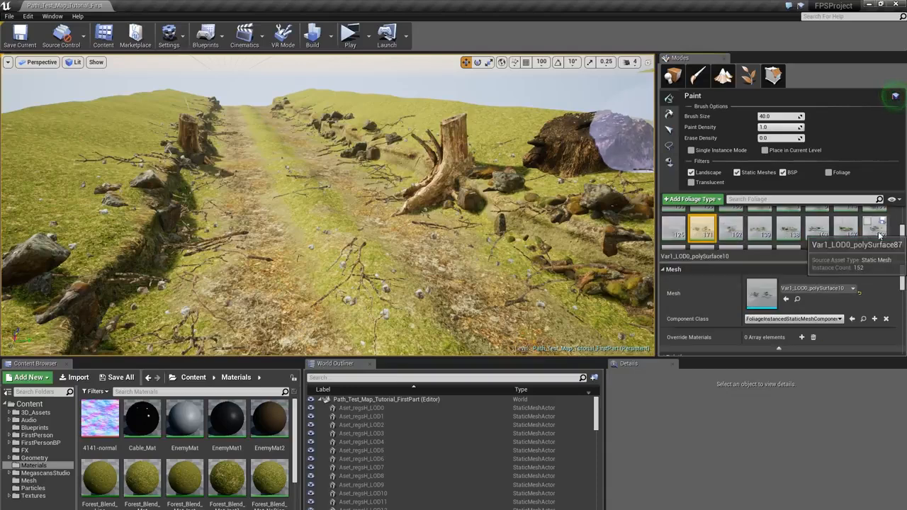
scroll(813, 236, down, 2)
shift+click(702, 237)
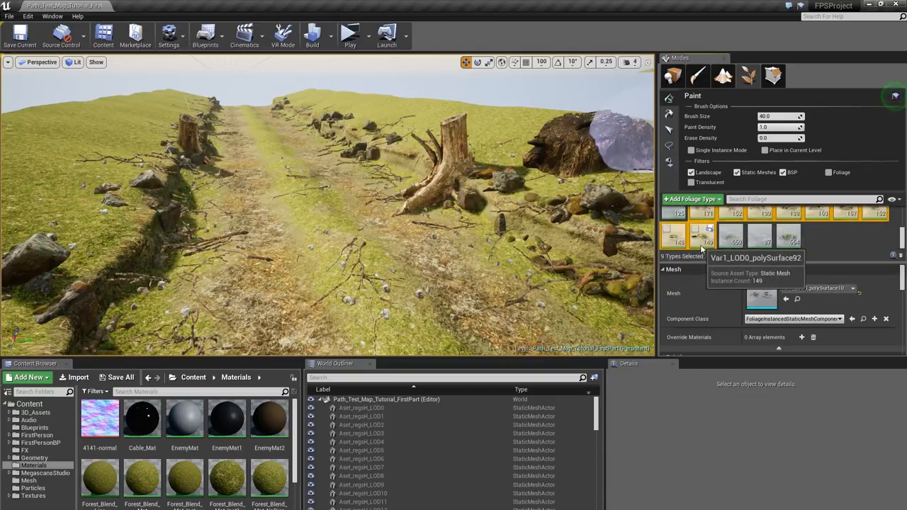
- Try painting the leafy plants on the path and undo the stroke
right_drag(338, 204, 368, 278)
click(428, 205)
mouse_move(428, 204)
right_down()
mouse_move(422, 193)
mouse_move(436, 186)
mouse_move(457, 139)
right_up()
key(ctrl+z)
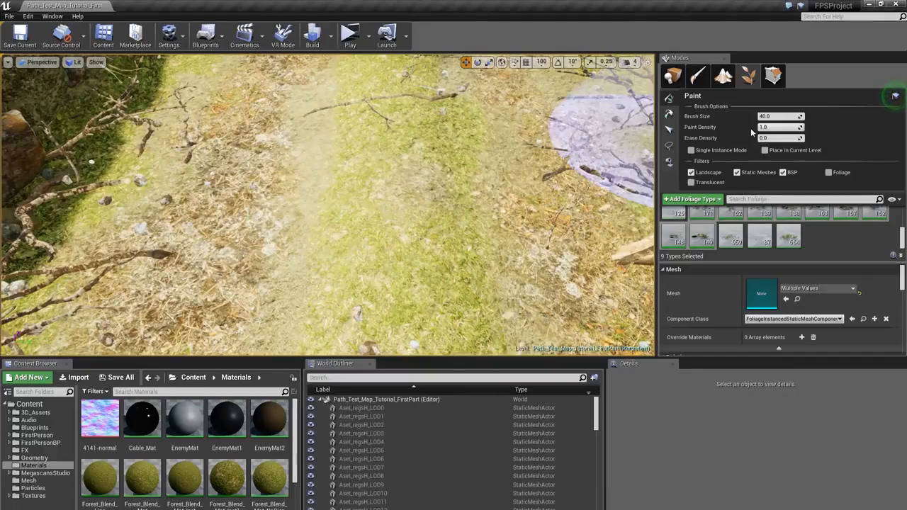
- Try a strip of plants along the grassy middle of the path with a maximum scale of 1.0, and undo it
scroll(765, 326, down, 5)
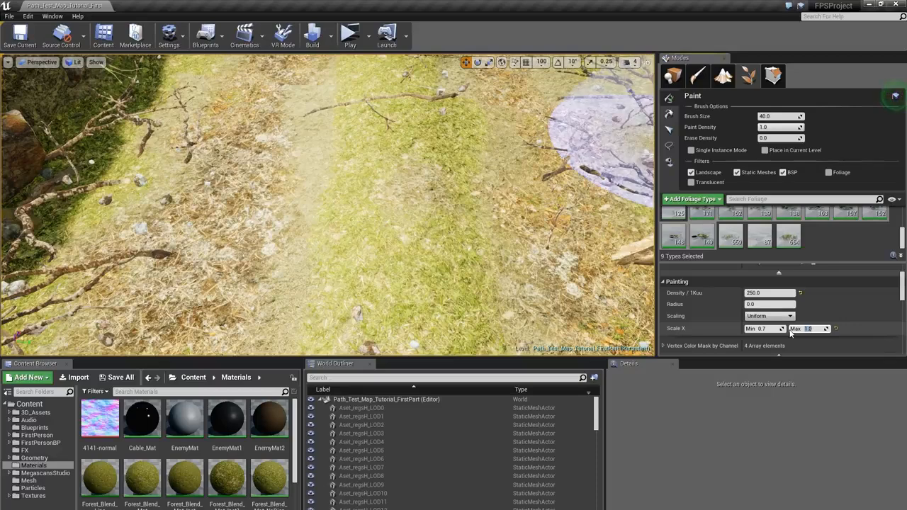
drag(438, 237, 449, 92)
right_drag(449, 93, 451, 90)
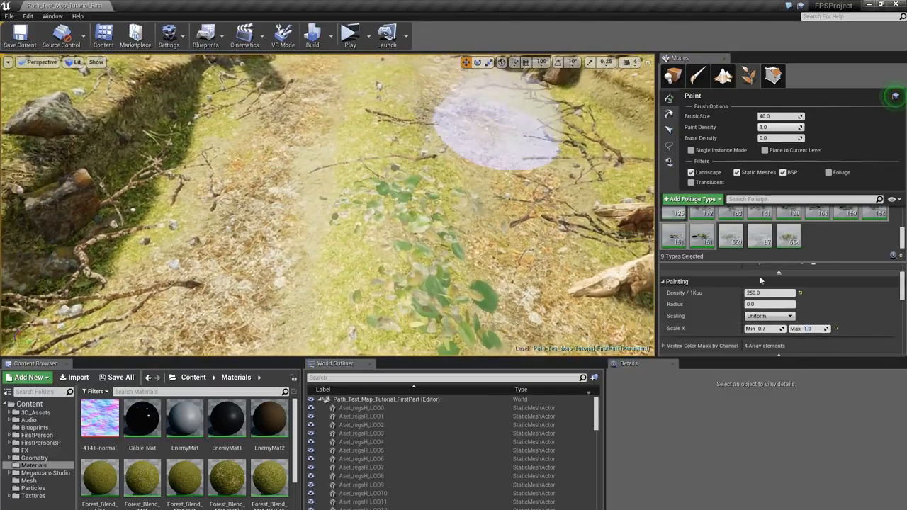
key(ctrl+z)
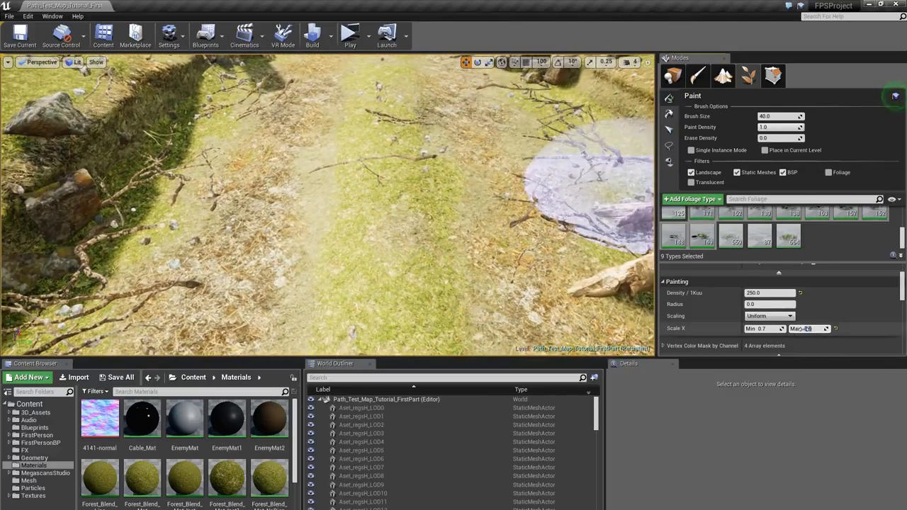
- Set the plants' maximum scale to 0.9 and paint them around the stumps and along the path's banks
click(806, 328)
mouse_move(405, 160)
right_down()
mouse_move(407, 148)
mouse_move(510, 205)
mouse_move(525, 184)
mouse_move(394, 141)
right_up()
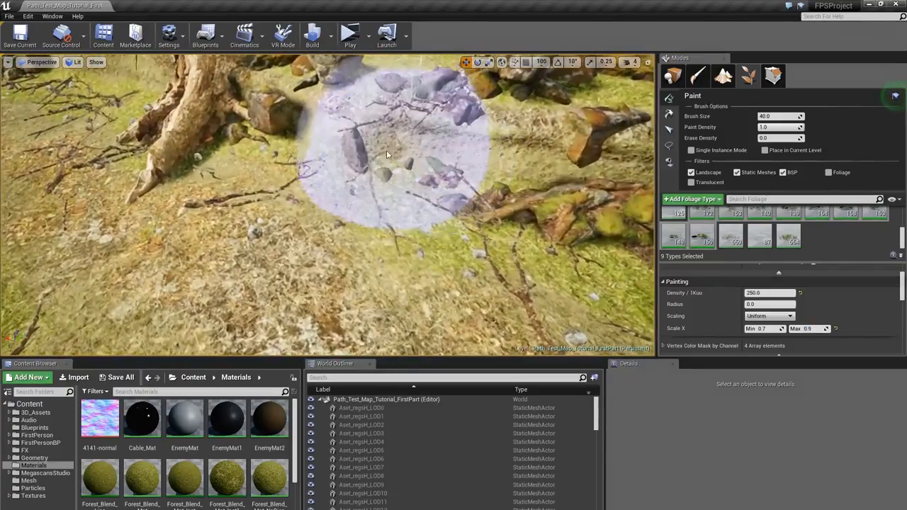
mouse_move(430, 152)
mouse_down()
mouse_move(283, 99)
mouse_move(282, 137)
mouse_up()
mouse_move(424, 160)
right_down()
mouse_move(361, 153)
mouse_move(326, 185)
right_up()
click(423, 160)
click(300, 144)
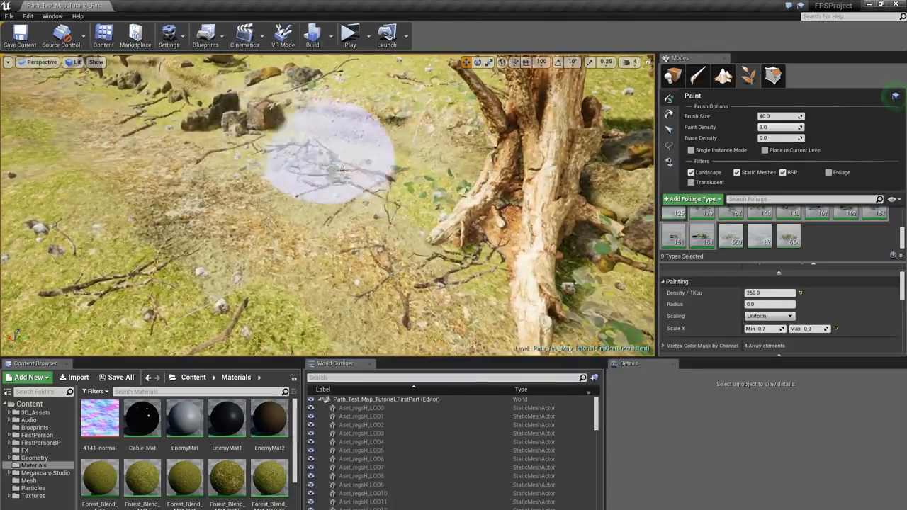
mouse_move(330, 151)
right_down()
mouse_move(382, 128)
mouse_move(312, 167)
mouse_move(283, 164)
right_up()
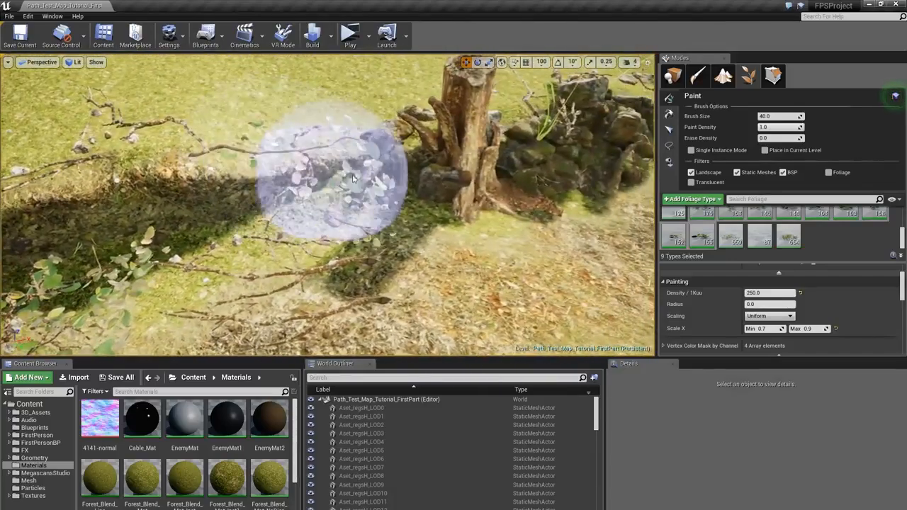
- Paint leafy plants along the path's rocky edges with brush size 20 and a scale range of 0.6 to 0.8
mouse_move(338, 223)
right_down()
mouse_move(323, 213)
mouse_move(354, 167)
mouse_move(475, 182)
right_up()
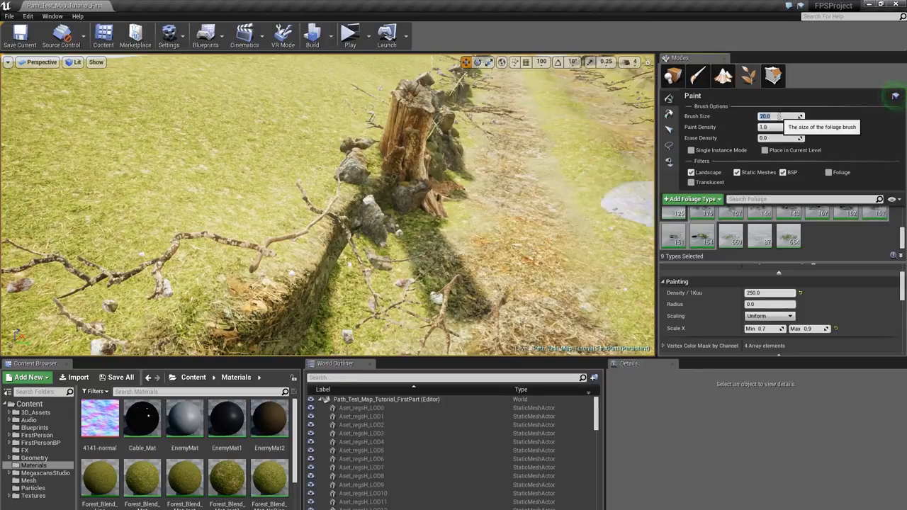
click(762, 329)
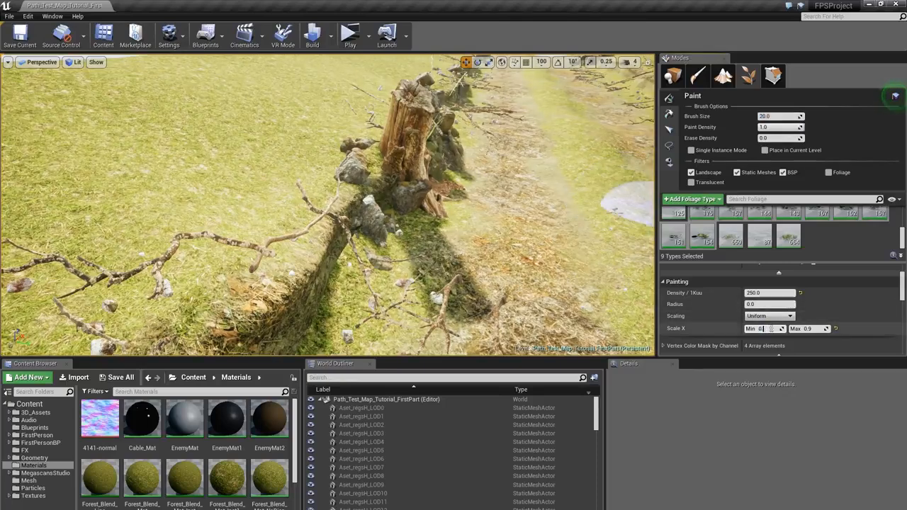
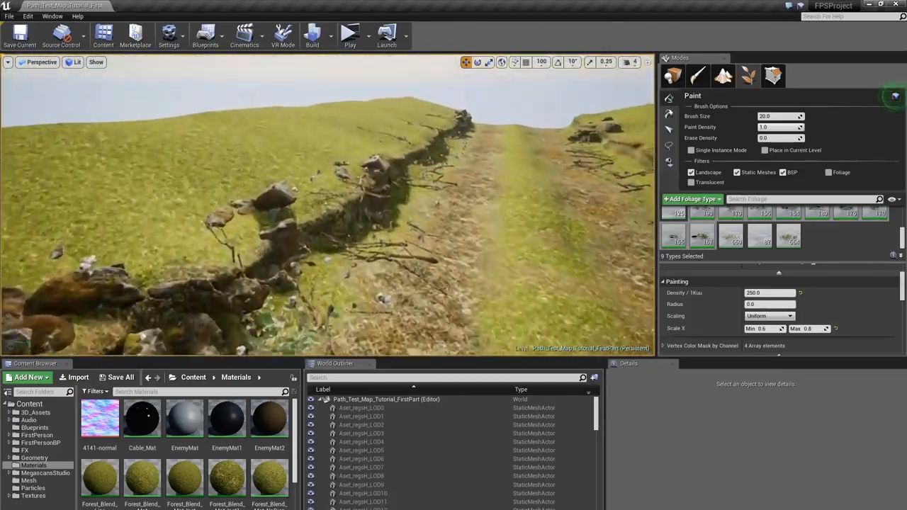
right_drag(314, 262, 314, 274)
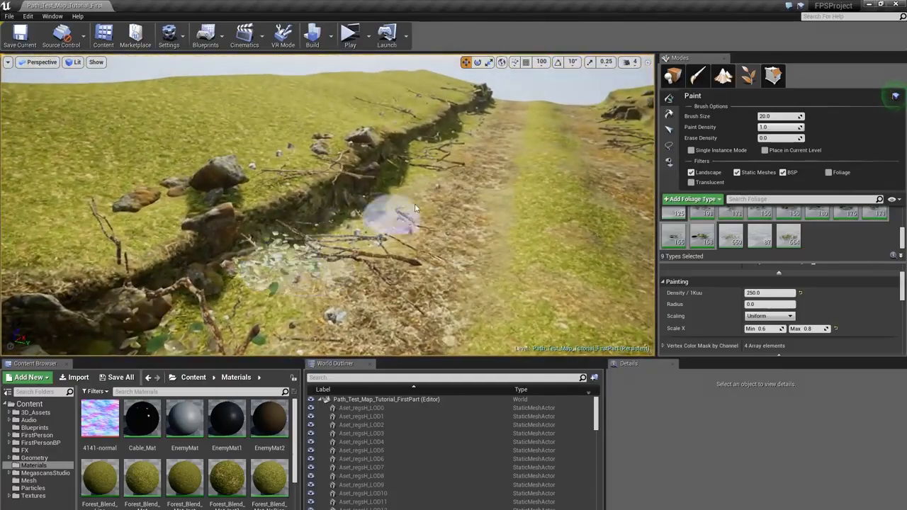
mouse_move(378, 222)
right_down()
mouse_move(383, 212)
mouse_move(425, 214)
right_up()
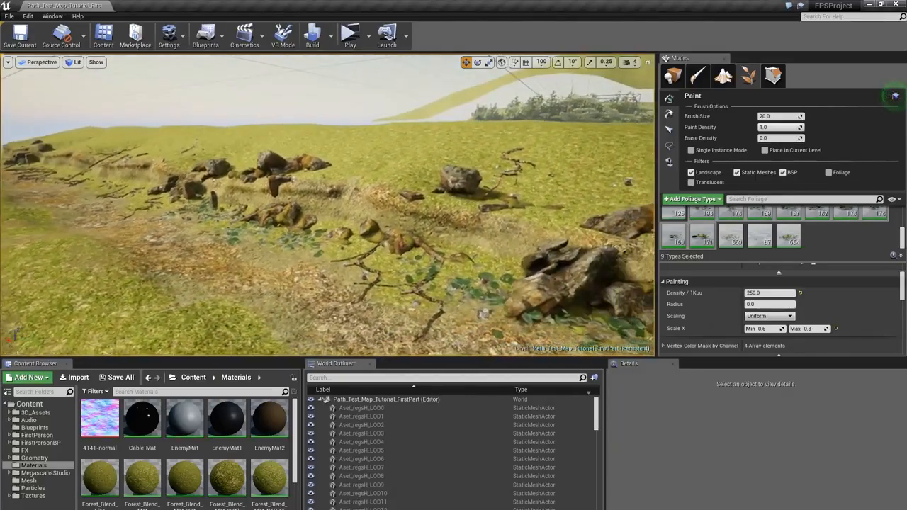
- Paint more leafy plants among the rocks of the ditch, around the tall stump and beside the fallen logs
right_drag(302, 169, 284, 174)
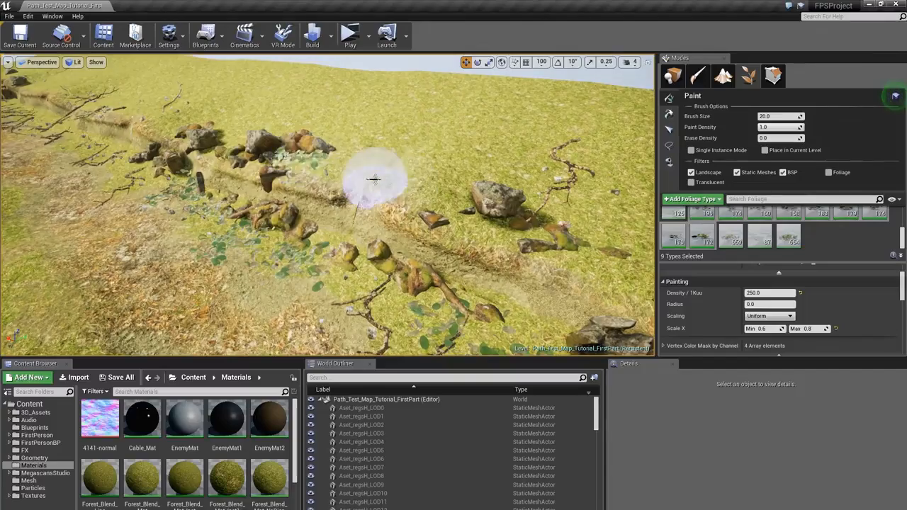
right_drag(545, 224, 608, 245)
click(344, 210)
mouse_move(345, 210)
right_down()
mouse_move(343, 192)
mouse_move(461, 212)
right_up()
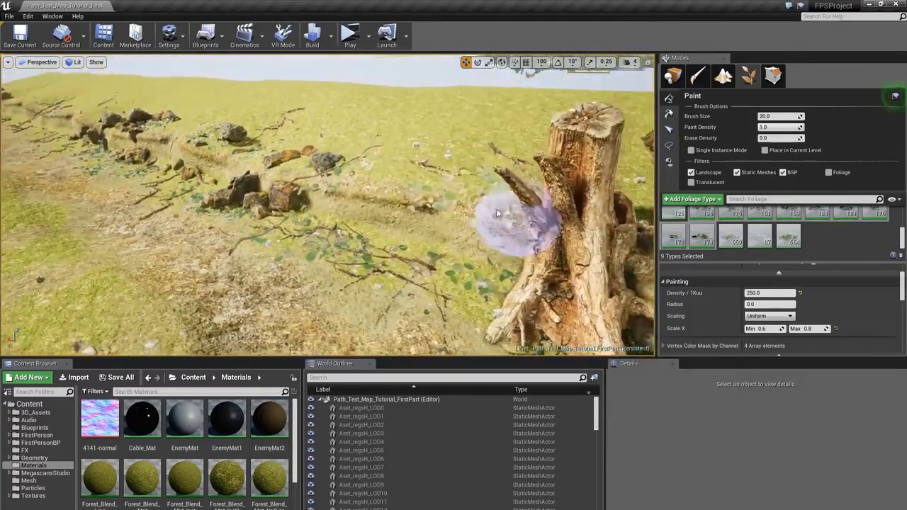
click(428, 180)
mouse_move(428, 179)
right_down()
mouse_move(407, 157)
mouse_move(476, 208)
mouse_move(461, 202)
mouse_move(547, 212)
right_up()
click(463, 226)
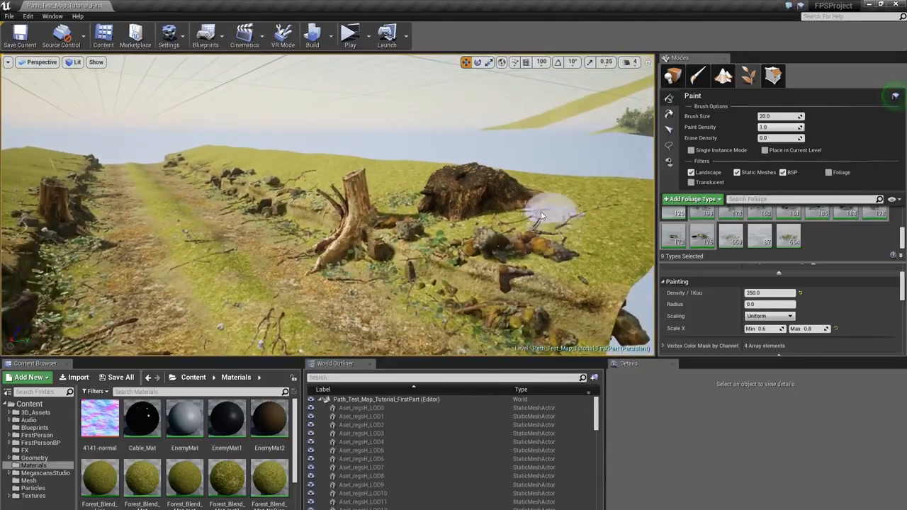
click(552, 213)
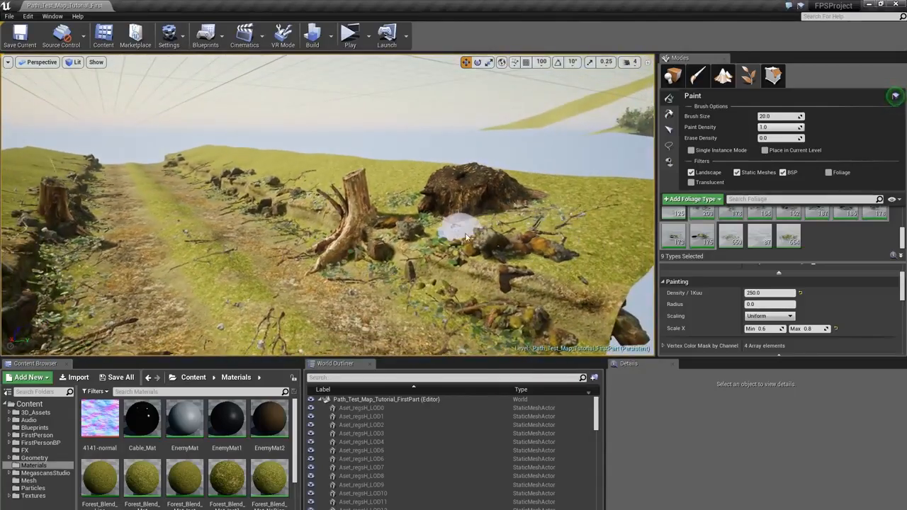
click(536, 270)
right_drag(536, 271, 319, 272)
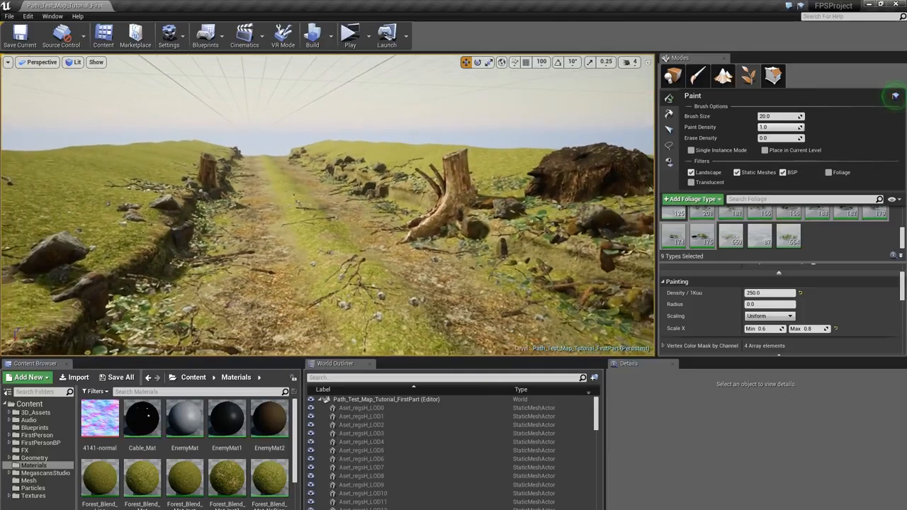
- Scatter leafy plants sparsely along the path's grassy middle strip and over the banks on both sides
click(305, 224)
click(307, 291)
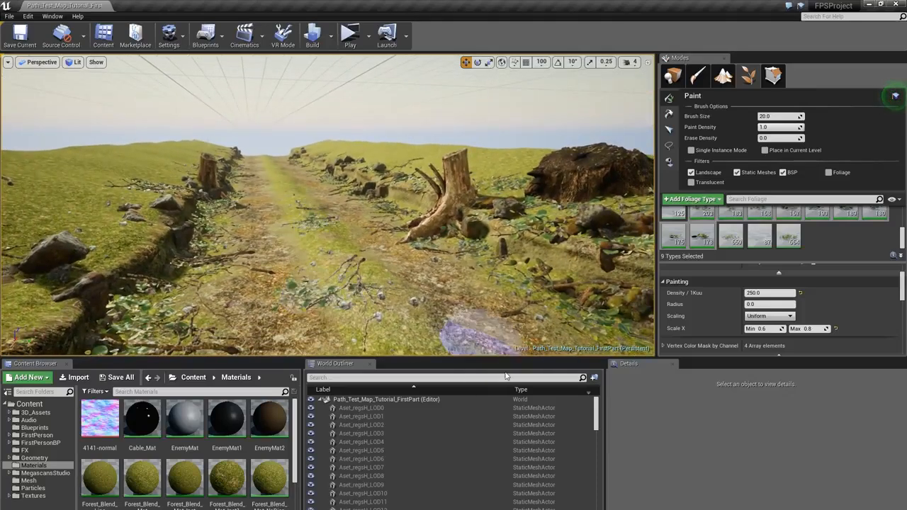
click(483, 330)
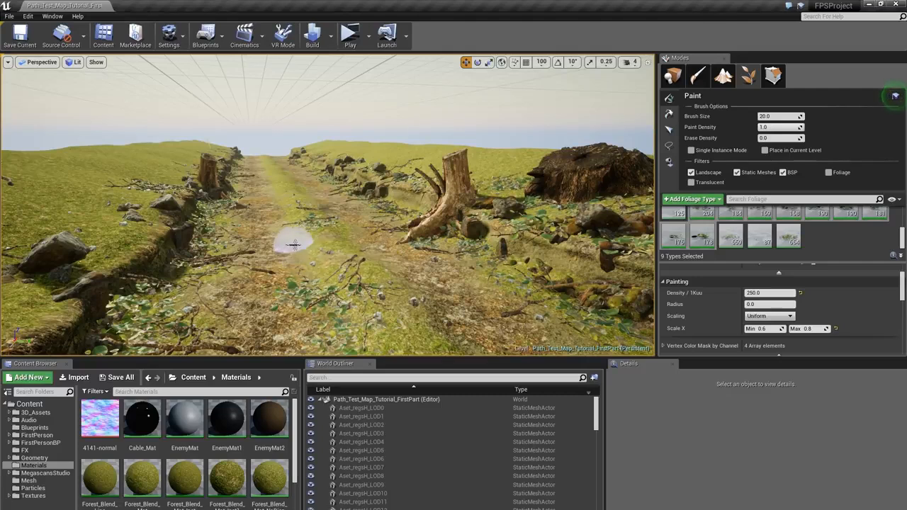
click(331, 239)
click(471, 287)
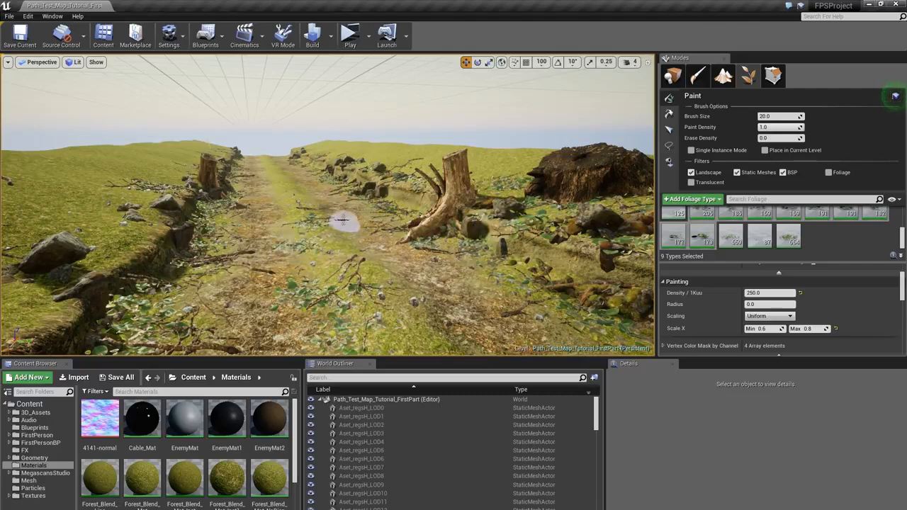
click(285, 185)
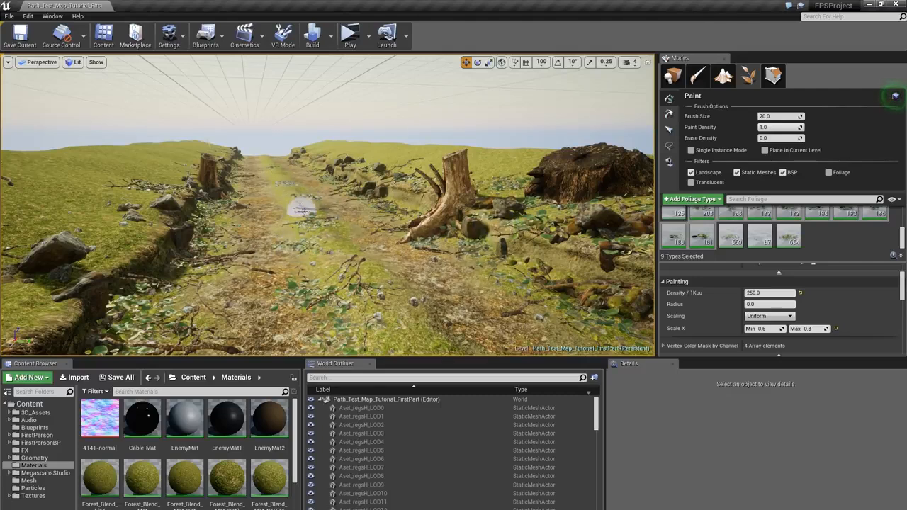
click(300, 205)
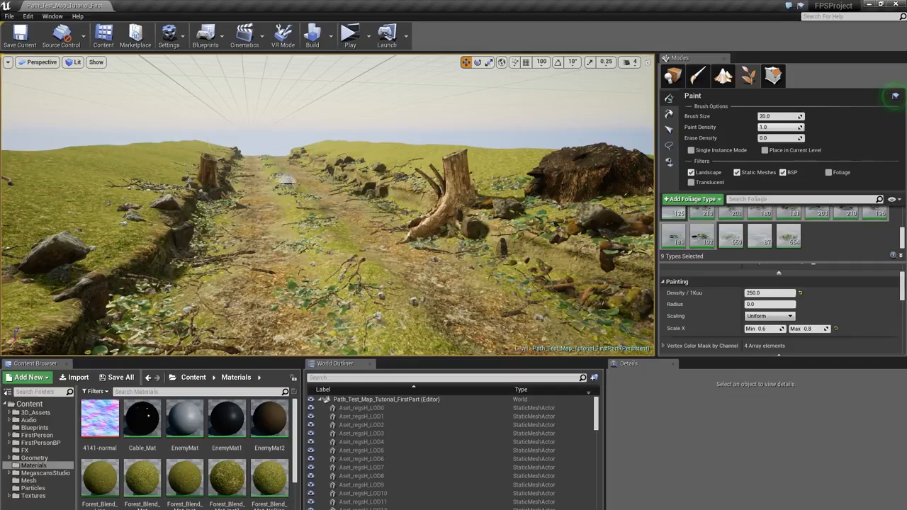
mouse_move(287, 175)
mouse_down()
mouse_move(331, 206)
mouse_move(364, 176)
mouse_move(486, 179)
mouse_move(599, 205)
mouse_up()
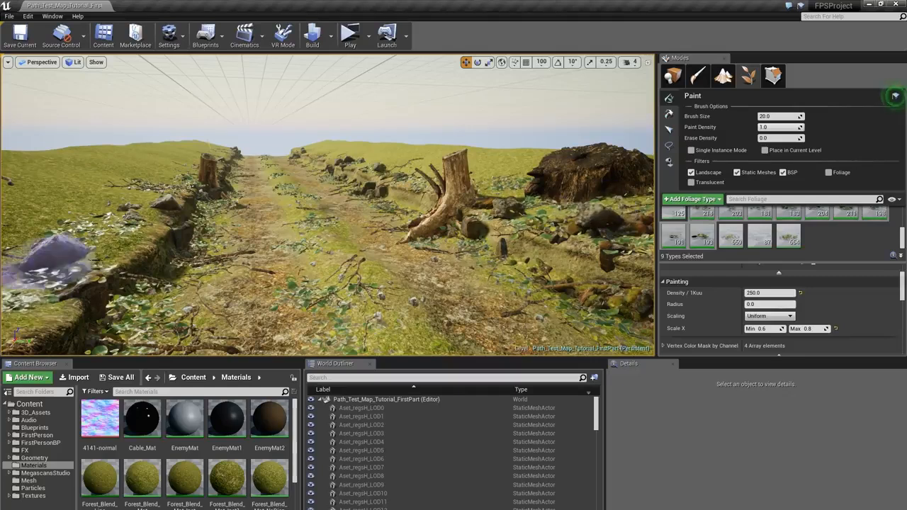
mouse_move(41, 272)
mouse_down()
mouse_move(52, 276)
mouse_move(36, 286)
mouse_move(105, 197)
mouse_move(431, 236)
mouse_move(362, 161)
mouse_move(648, 193)
mouse_up()
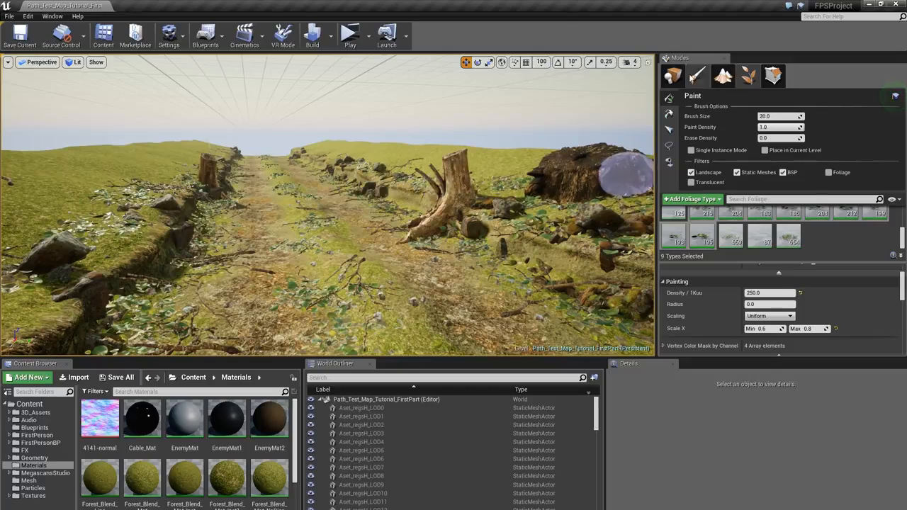
- Leave foliage painting, build the level's lighting, and close the resulting message log
click(673, 76)
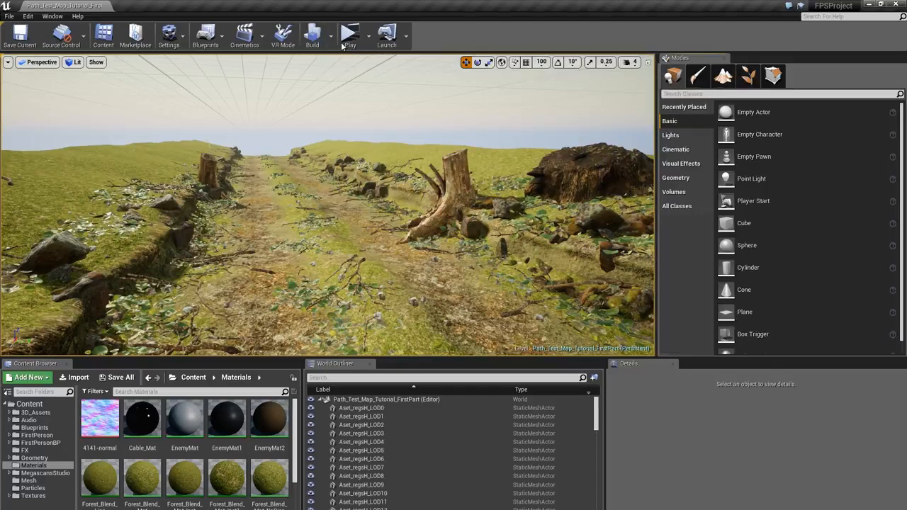
click(317, 37)
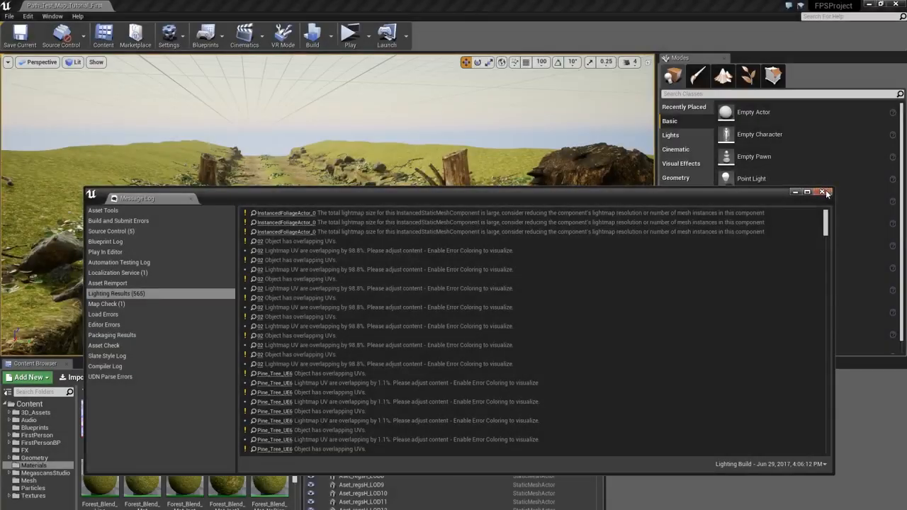
click(821, 192)
key(w)
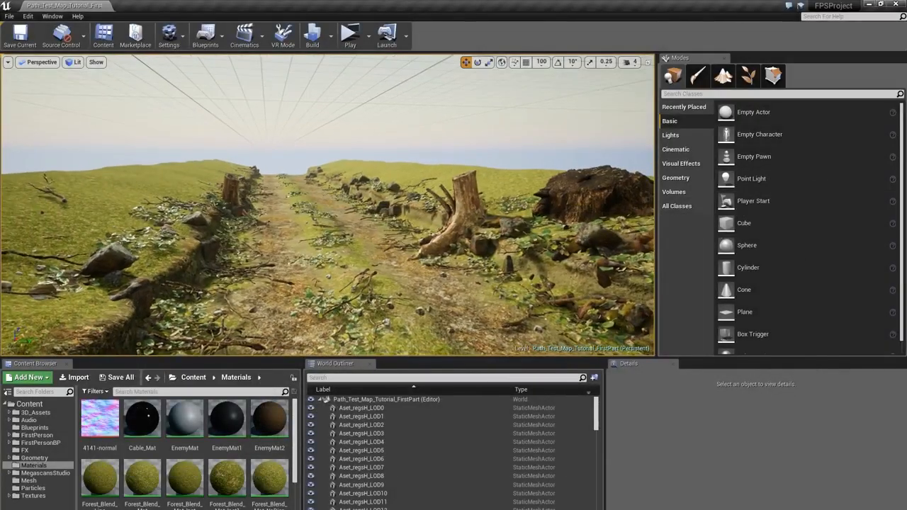
key(w)
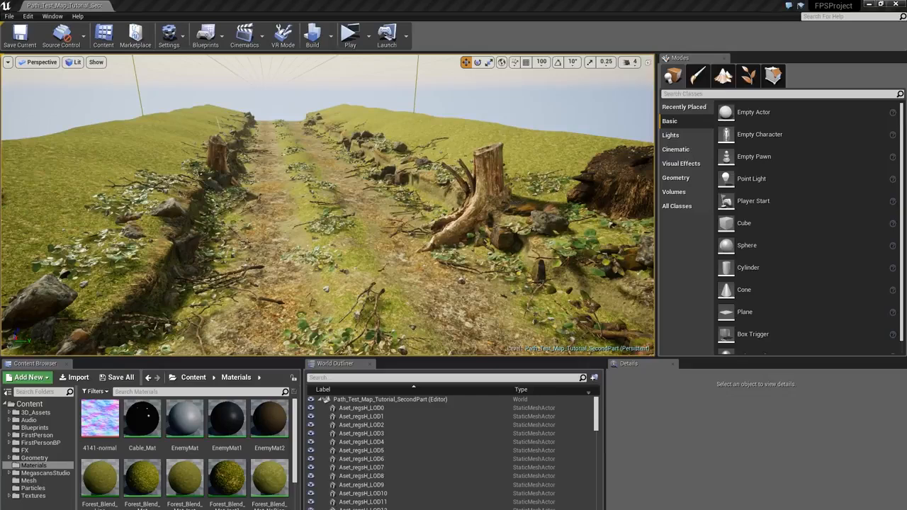
- Return to foliage painting and select only Var3_LOD0 and the grass type just before Var2_LOD0
click(748, 76)
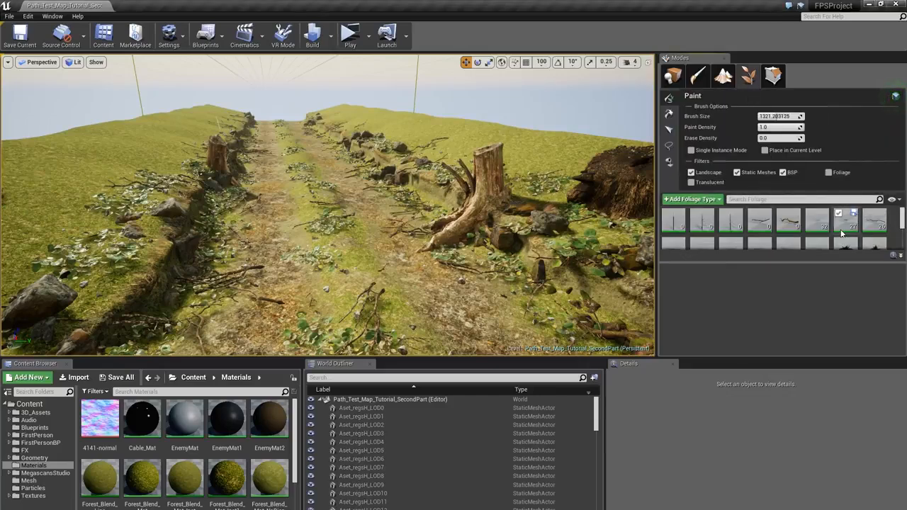
key(ctrl+a)
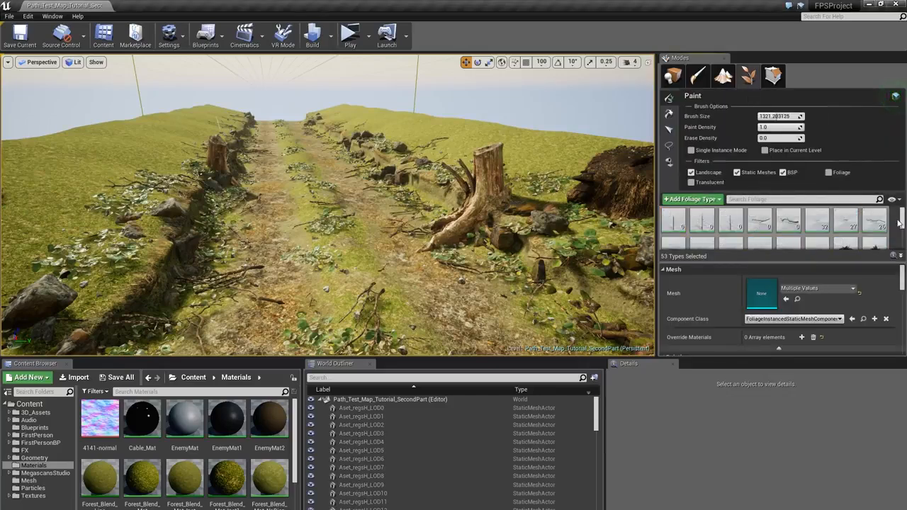
click(896, 232)
scroll(836, 237, down, 3)
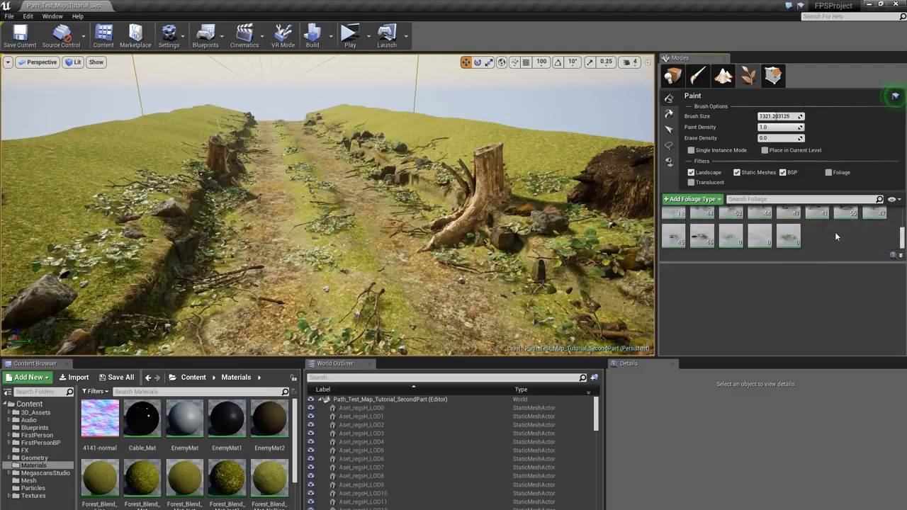
click(783, 246)
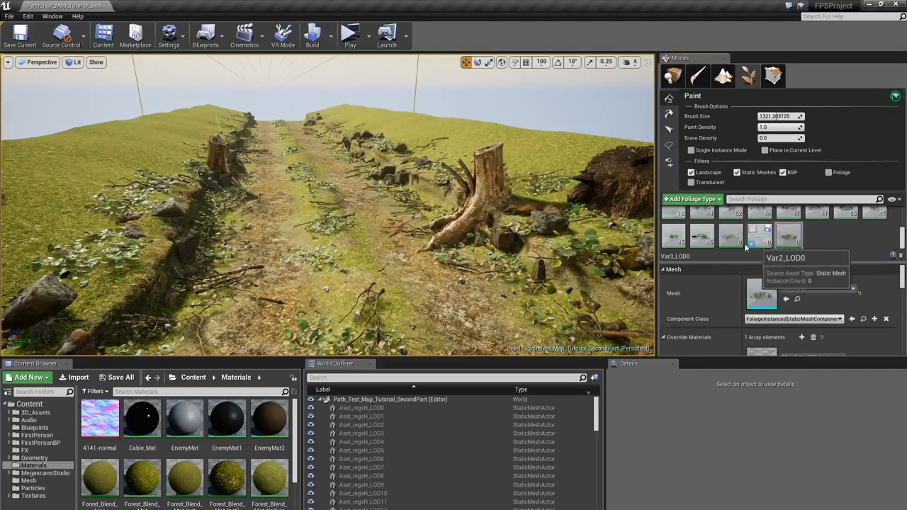
ctrl+click(737, 238)
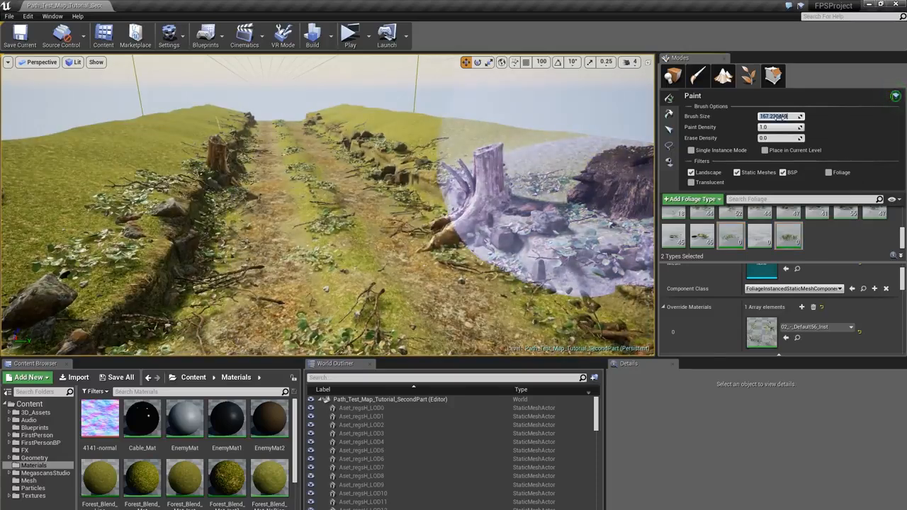
- Try a stroke of the selected grass on the path's middle with brush size 40, and undo it
text(40)
key(Return)
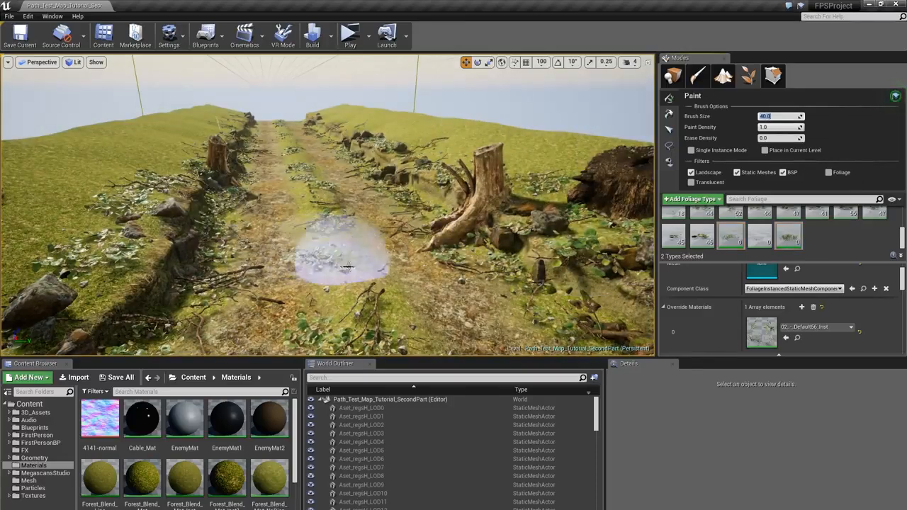
drag(345, 243, 340, 190)
key(ctrl+z)
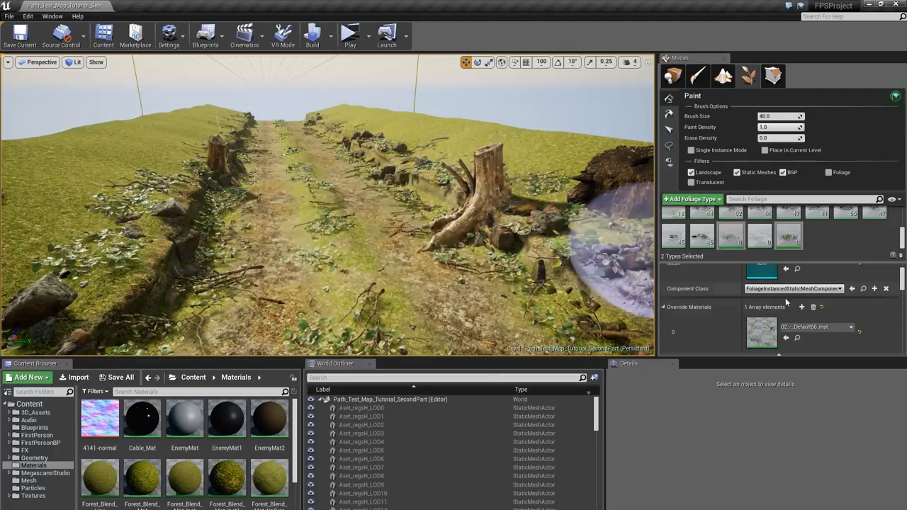
- Set the selected grass types' uniform scale range to a minimum of 0.5 and a maximum of 1.1
scroll(805, 311, down, 2)
scroll(804, 312, down, 2)
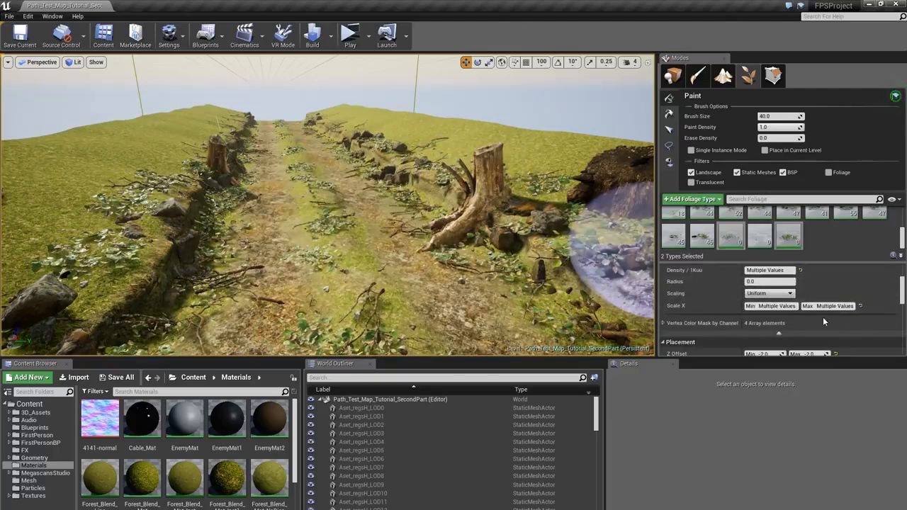
click(785, 305)
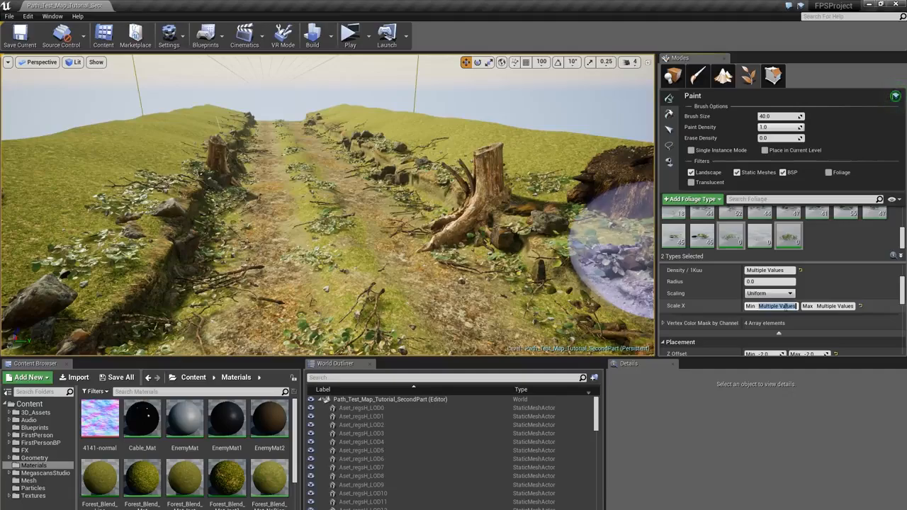
text(0.5)
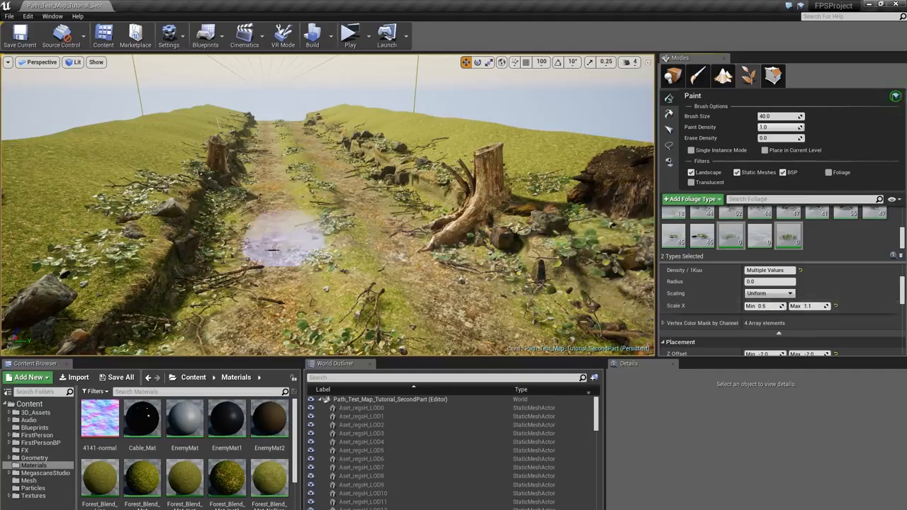
- Try painting grass along the path's middle, reducing the brush size to 30 partway, and undo the grass strokes
mouse_move(284, 243)
mouse_down()
mouse_move(354, 294)
mouse_move(314, 162)
mouse_up()
mouse_move(387, 174)
right_down()
mouse_move(386, 234)
mouse_move(453, 245)
mouse_move(407, 220)
mouse_move(397, 276)
mouse_move(390, 163)
mouse_move(393, 233)
mouse_move(439, 276)
mouse_move(489, 233)
right_up()
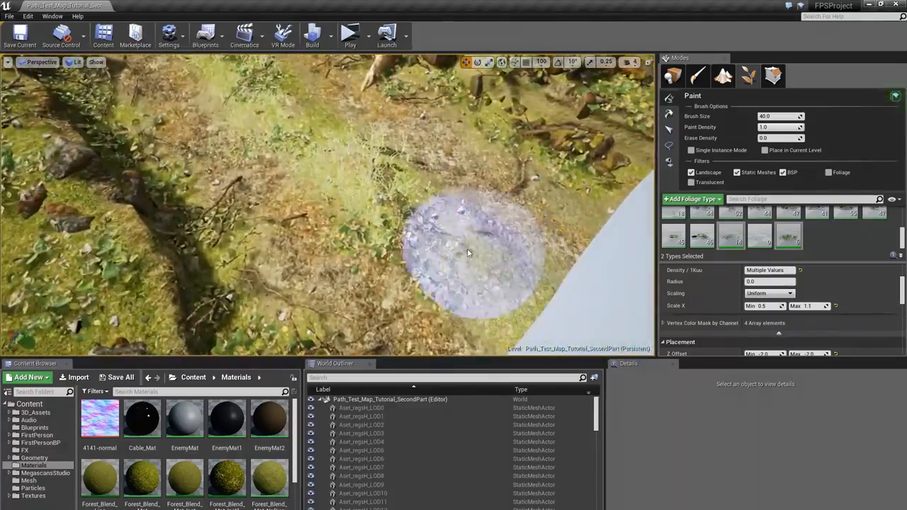
right_drag(465, 263, 454, 269)
click(769, 117)
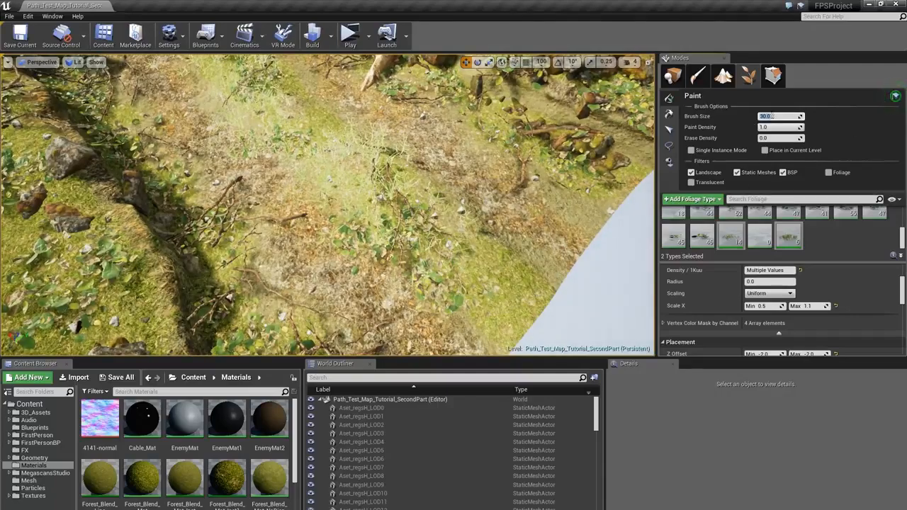
click(496, 280)
right_drag(447, 195, 436, 97)
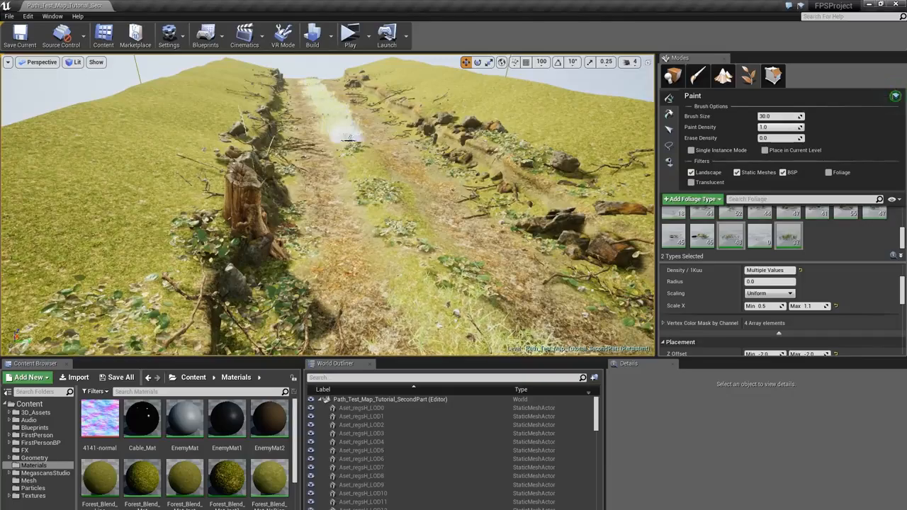
drag(365, 175, 379, 199)
mouse_move(379, 199)
right_down()
mouse_move(380, 211)
mouse_move(376, 156)
mouse_move(380, 212)
right_up()
key(ctrl+z)
key(ctrl+z)
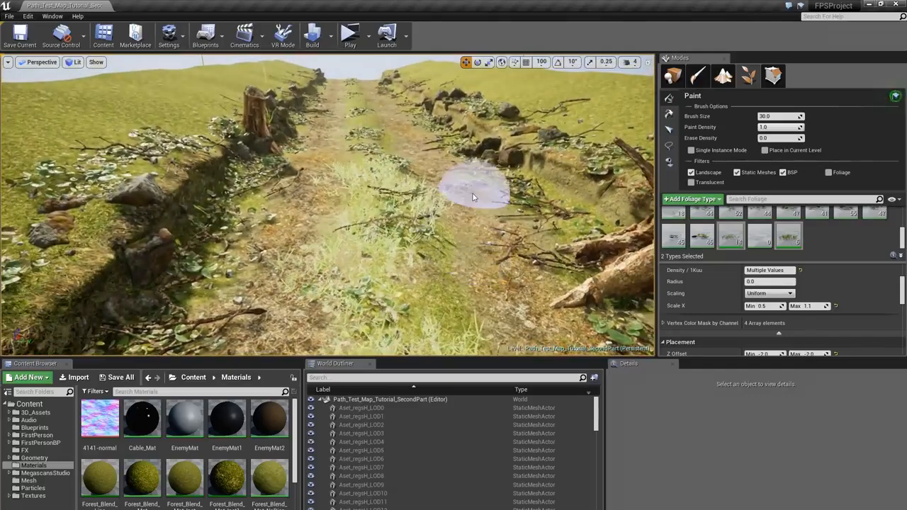
- Set the grass types' maximum scale to 0.85 and paint grass along the path's middle near the stumps
click(801, 305)
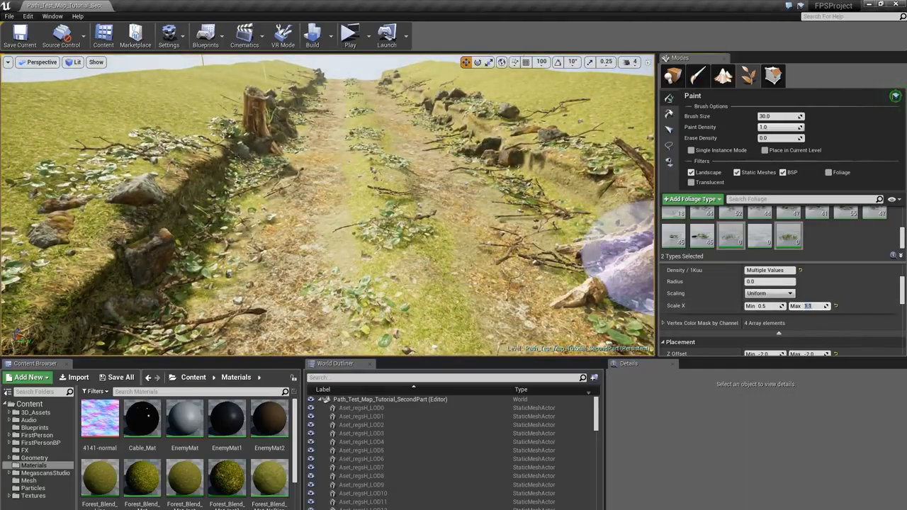
text(0.85)
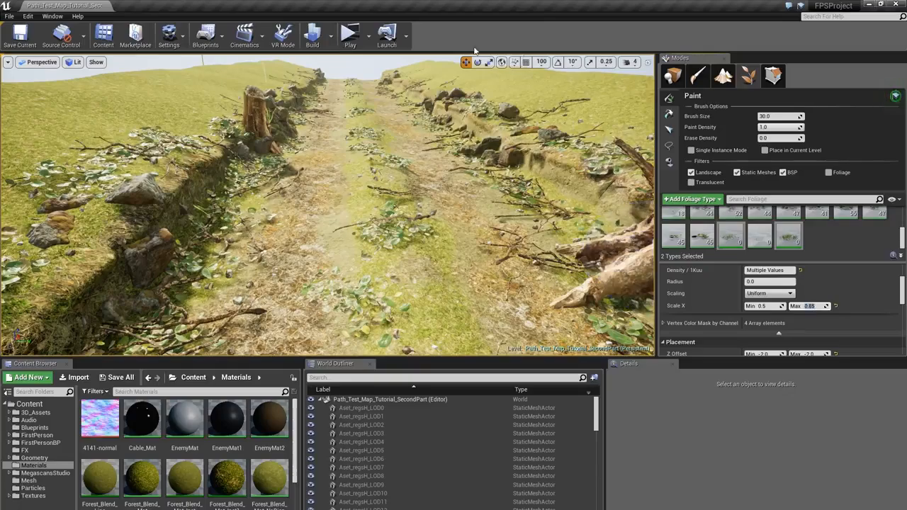
mouse_move(426, 223)
mouse_down()
mouse_move(380, 135)
mouse_move(388, 134)
mouse_up()
key(w)
mouse_move(388, 135)
right_down()
mouse_move(394, 159)
mouse_move(389, 135)
right_up()
key(s)
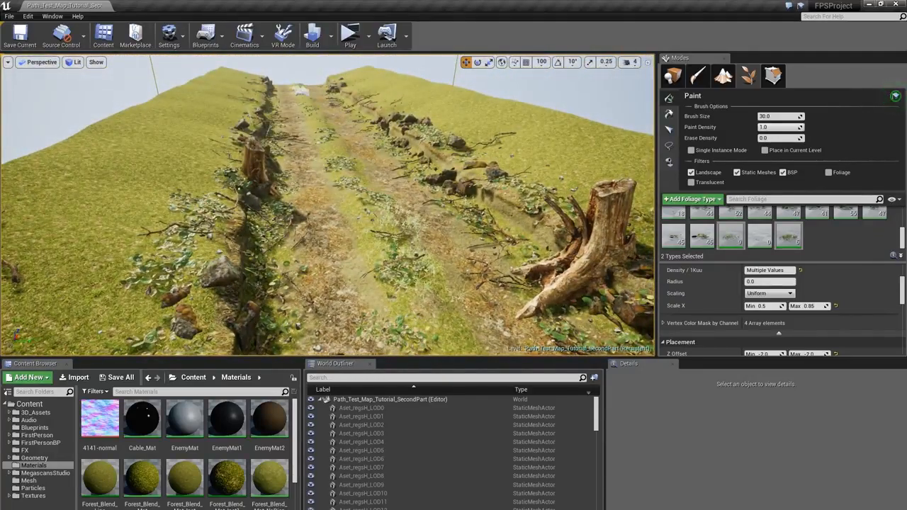
- Paint grass with brush size 30 along the path's middle strip toward the far end of the path
key(w)
right_drag(307, 105, 340, 131)
drag(283, 139, 326, 163)
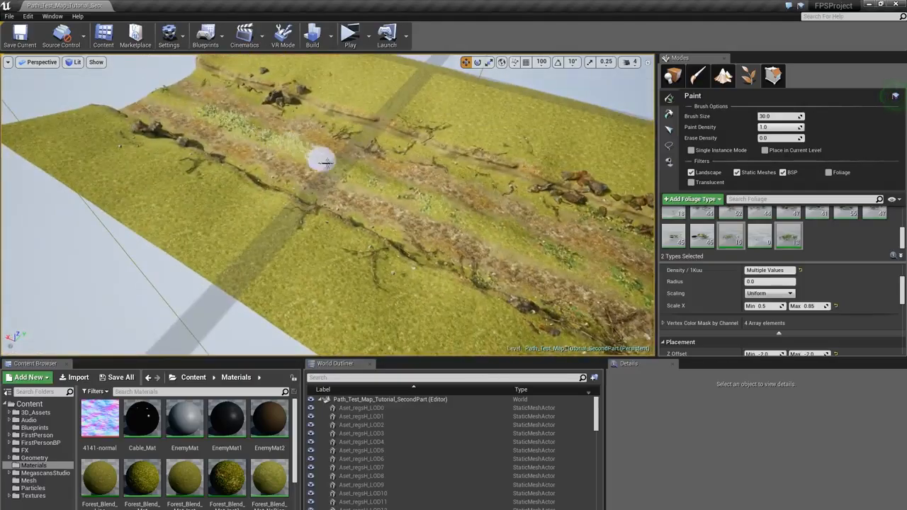
drag(189, 90, 163, 92)
key(w)
right_drag(163, 92, 220, 116)
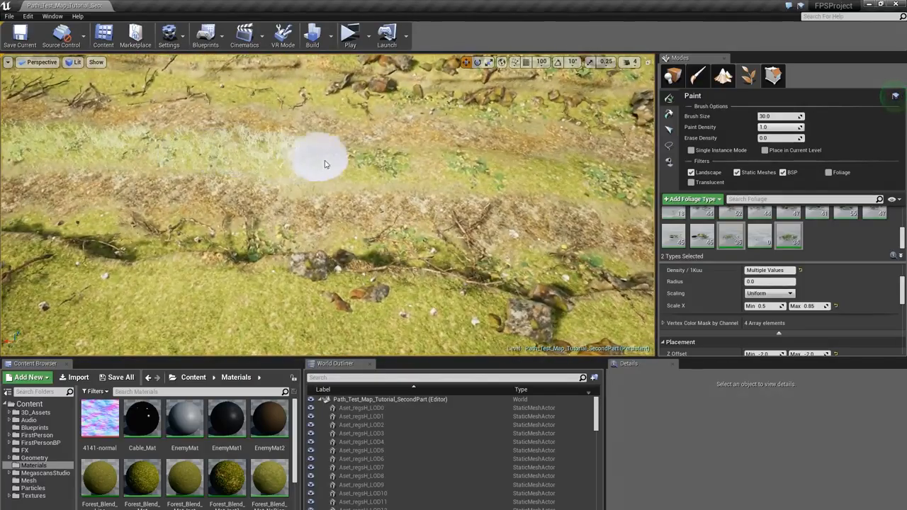
drag(326, 164, 559, 172)
mouse_move(559, 172)
right_down()
mouse_move(439, 177)
mouse_move(391, 201)
mouse_move(407, 181)
mouse_move(418, 192)
mouse_move(439, 160)
right_up()
click(391, 205)
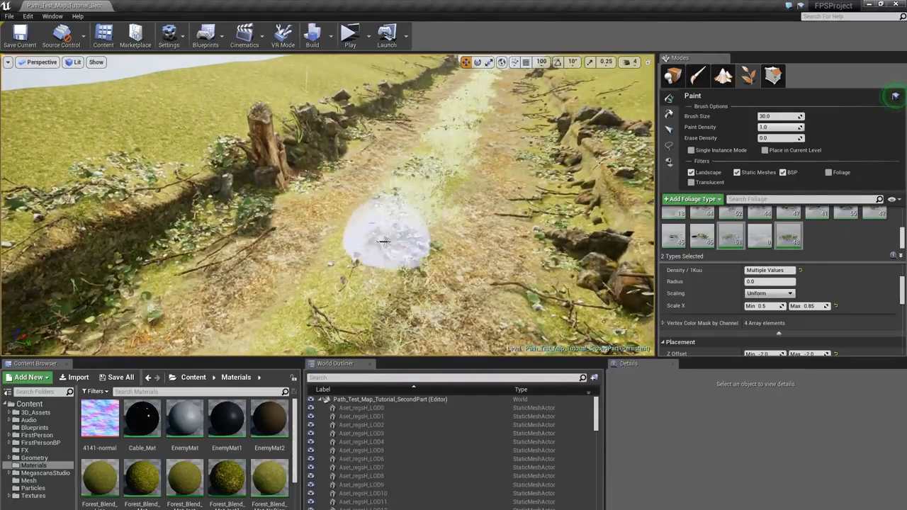
- Reduce the brush size to 24 and continue the middle strip of grass over the near end of the path
key(s)
mouse_move(344, 279)
right_down()
mouse_move(401, 268)
mouse_move(402, 279)
right_up()
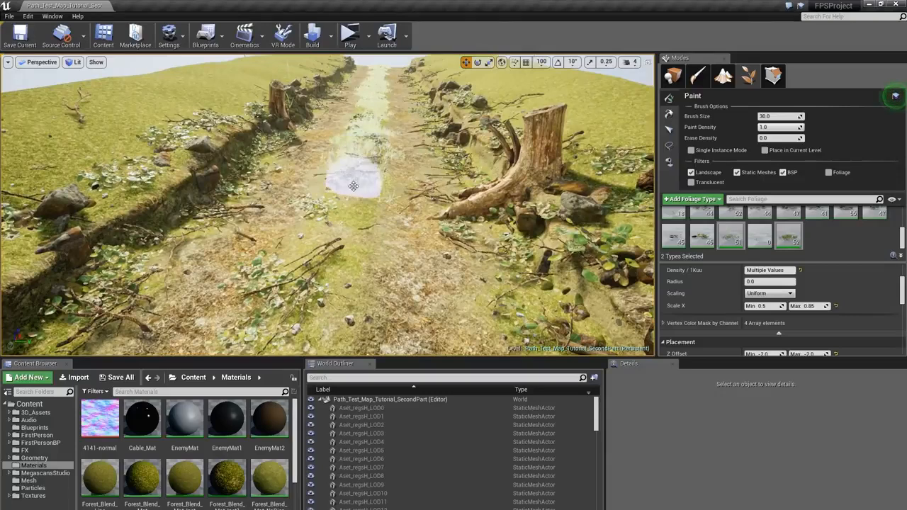
key(s)
right_drag(342, 246, 348, 249)
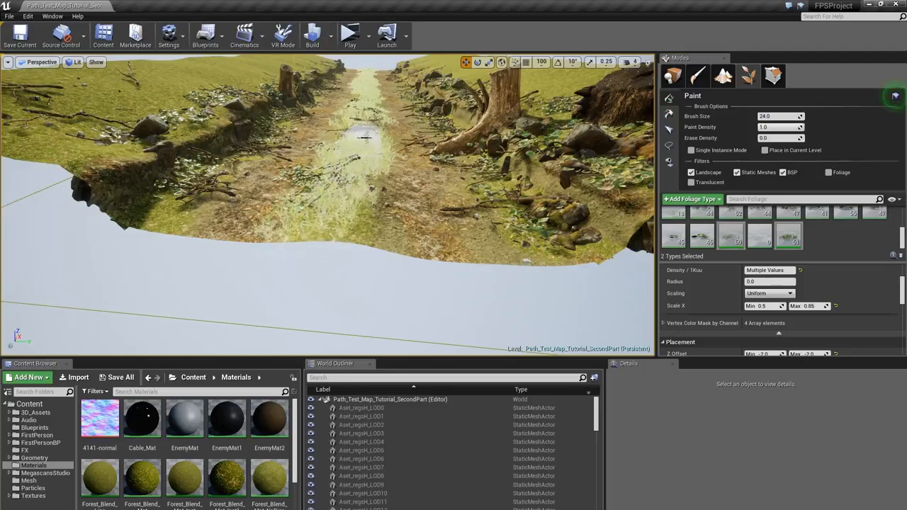
key(w)
right_drag(365, 137, 371, 136)
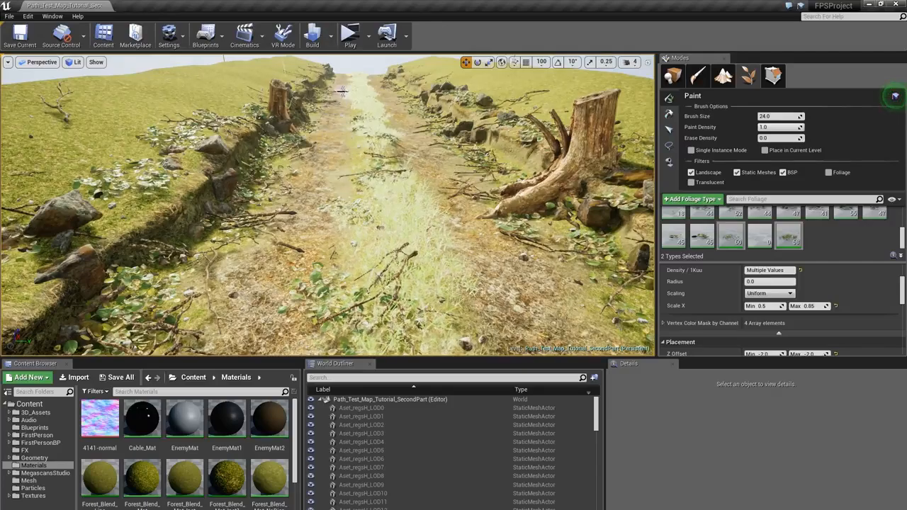
mouse_move(342, 90)
right_down()
mouse_move(308, 140)
mouse_move(314, 158)
right_up()
key(w)
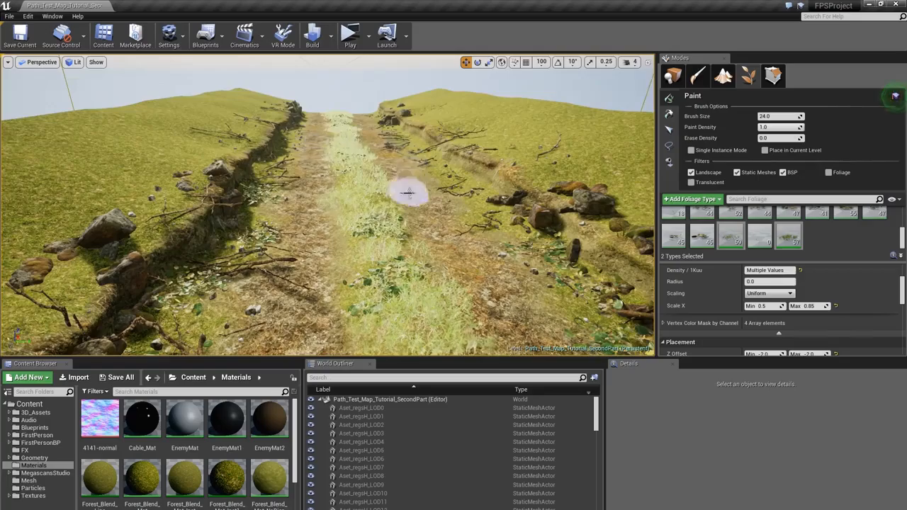
- Paint grass at the near end of the path along the foot of the bank beside the tall rooted stump
key(s)
mouse_move(409, 193)
right_down()
mouse_move(404, 205)
mouse_move(386, 205)
right_up()
click(347, 272)
key(w)
mouse_move(346, 271)
right_down()
mouse_move(342, 248)
mouse_move(387, 273)
mouse_move(418, 277)
right_up()
key(s)
click(443, 245)
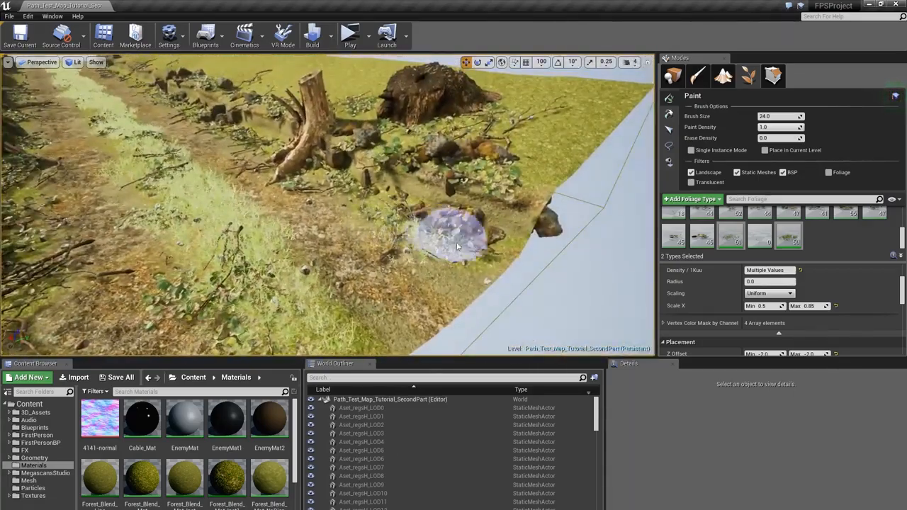
click(356, 196)
click(402, 214)
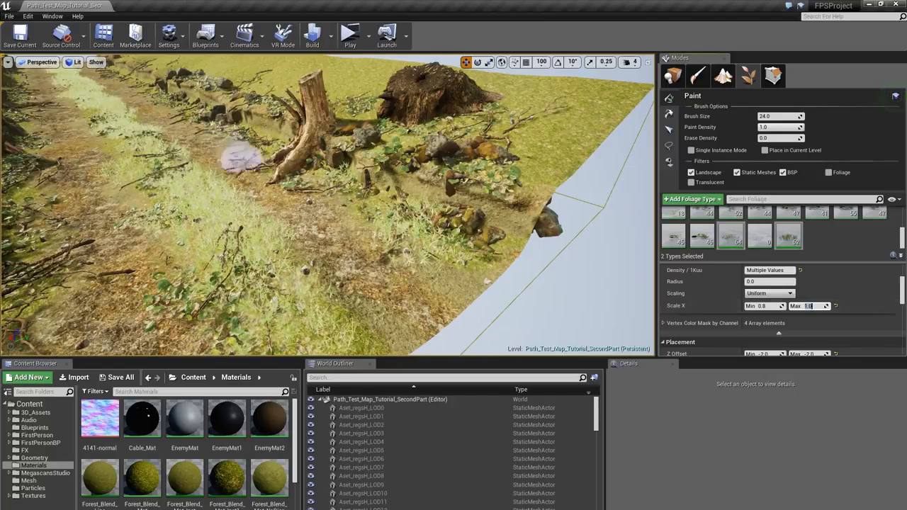
- Set the grass types' scale range to 0.8 minimum and 1.0 maximum and paint grass at the foot of both banks
click(474, 241)
click(440, 213)
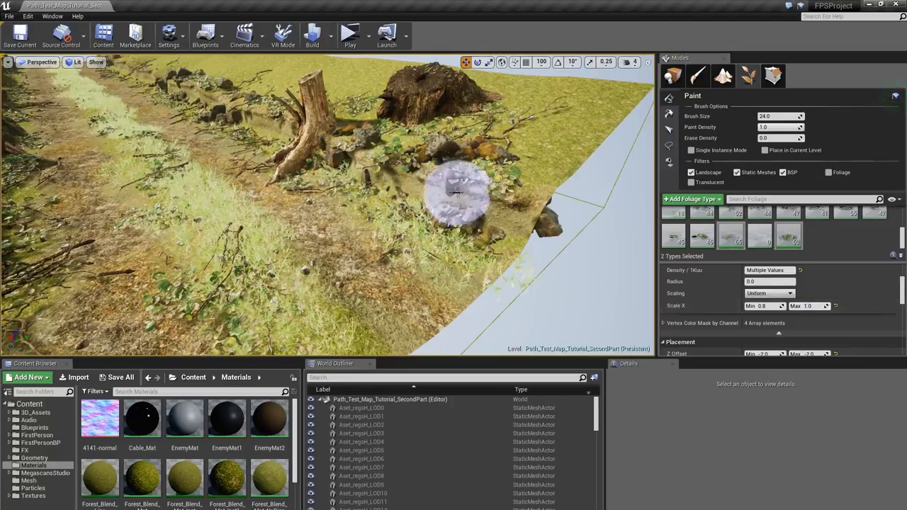
mouse_move(455, 192)
right_down()
mouse_move(383, 185)
mouse_move(248, 206)
right_up()
click(408, 207)
drag(304, 205, 249, 291)
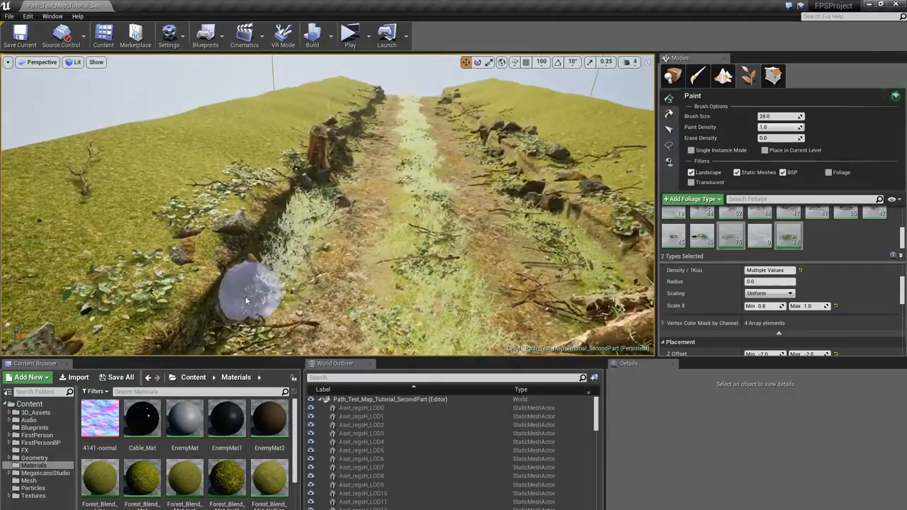
- Extend the grass along the foot of both banks toward the path's far end
right_drag(249, 292, 128, 312)
drag(409, 170, 297, 206)
mouse_move(298, 206)
right_down()
mouse_move(482, 177)
mouse_move(439, 220)
right_up()
drag(489, 283, 260, 134)
mouse_move(259, 133)
right_down()
mouse_move(178, 106)
mouse_move(340, 113)
right_up()
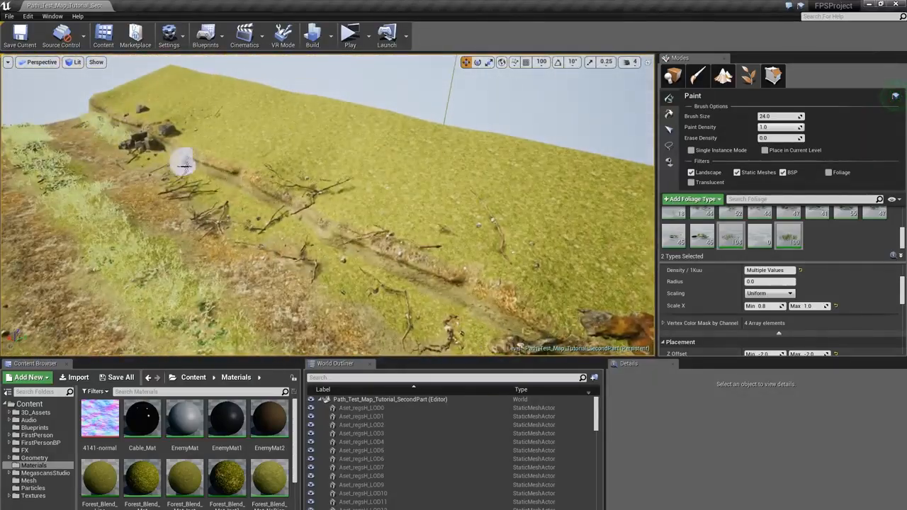
drag(385, 267, 432, 282)
right_drag(431, 281, 234, 276)
mouse_move(522, 139)
mouse_down()
mouse_move(442, 132)
mouse_move(308, 181)
mouse_up()
right_drag(315, 106, 315, 106)
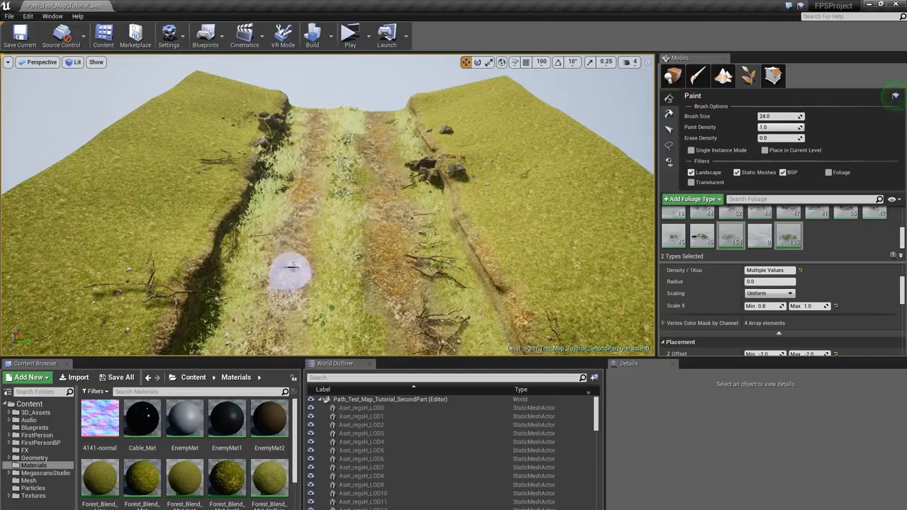
- Fill in grass along the foot of the bank around the small stump and its rocks
mouse_move(312, 250)
right_down()
mouse_move(294, 213)
mouse_move(340, 194)
mouse_move(197, 243)
mouse_move(237, 218)
right_up()
drag(237, 219, 305, 205)
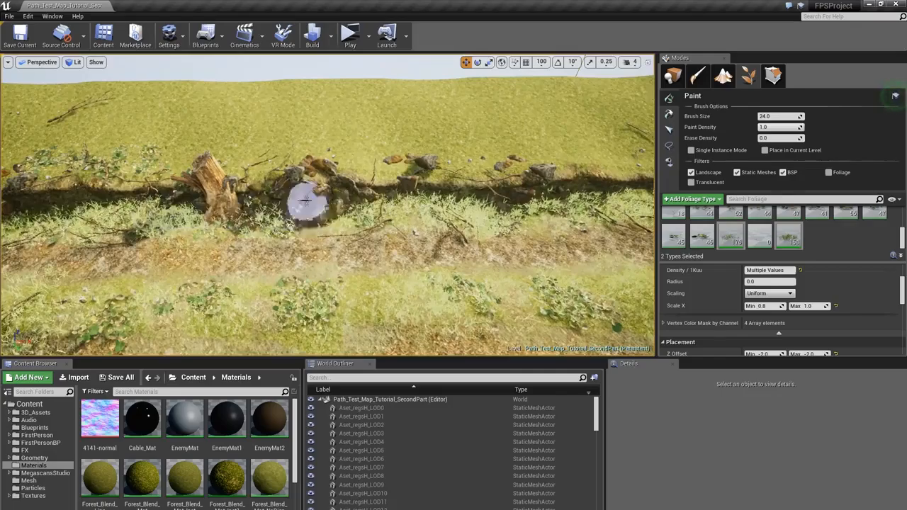
right_drag(305, 205, 405, 233)
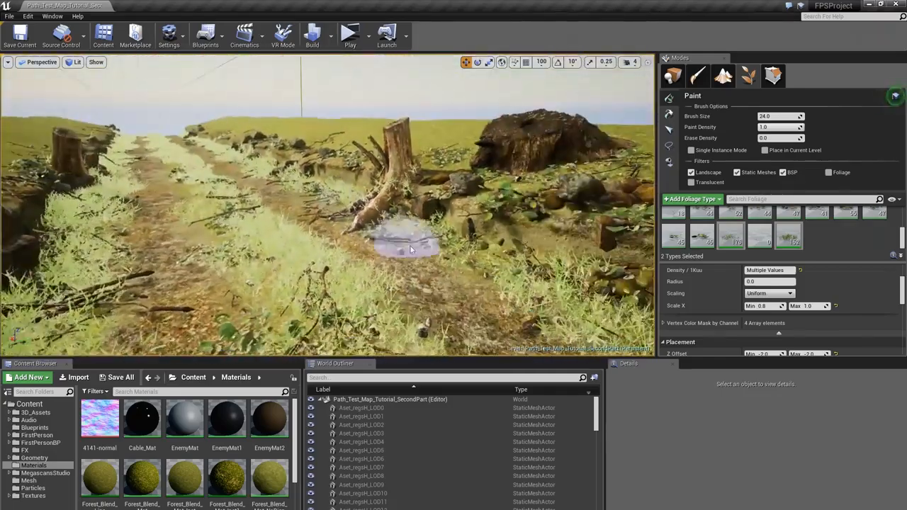
- Try painting grass with a scale range of 1.1 to 1.35 on the near corner of the small stump's bank, and undo it
right_drag(611, 287, 340, 230)
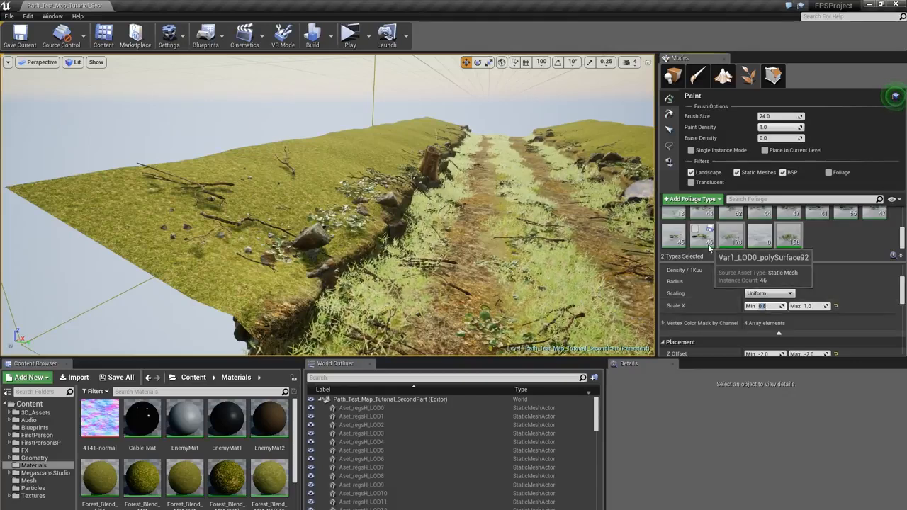
text(1.1)
key(Tab)
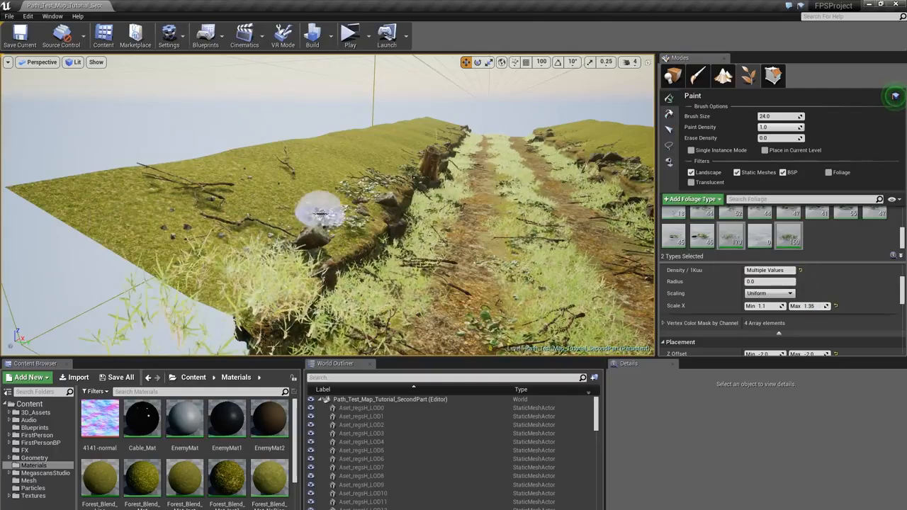
- Set the grass types' scale range to 1.3 minimum and 1.5 maximum and paint grass on top of the small stump's bank
mouse_move(314, 208)
right_down()
mouse_move(269, 210)
mouse_move(333, 178)
right_up()
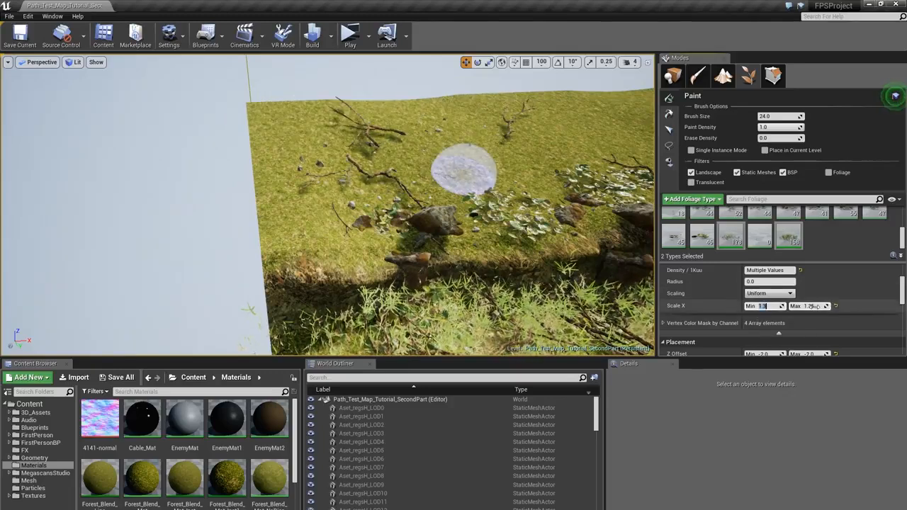
mouse_move(275, 115)
mouse_down()
mouse_move(402, 119)
mouse_move(354, 192)
mouse_move(486, 172)
mouse_move(492, 148)
mouse_up()
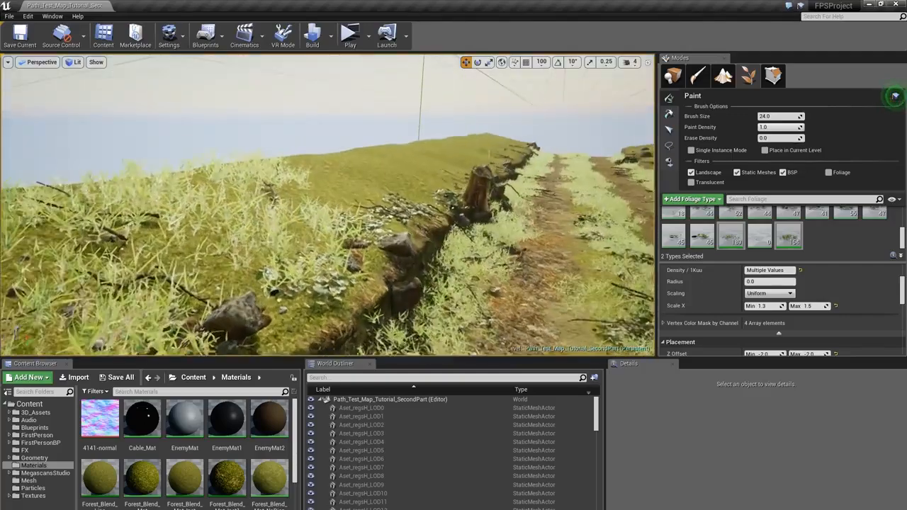
mouse_move(330, 178)
mouse_down()
mouse_move(389, 187)
mouse_move(365, 159)
mouse_move(403, 153)
mouse_up()
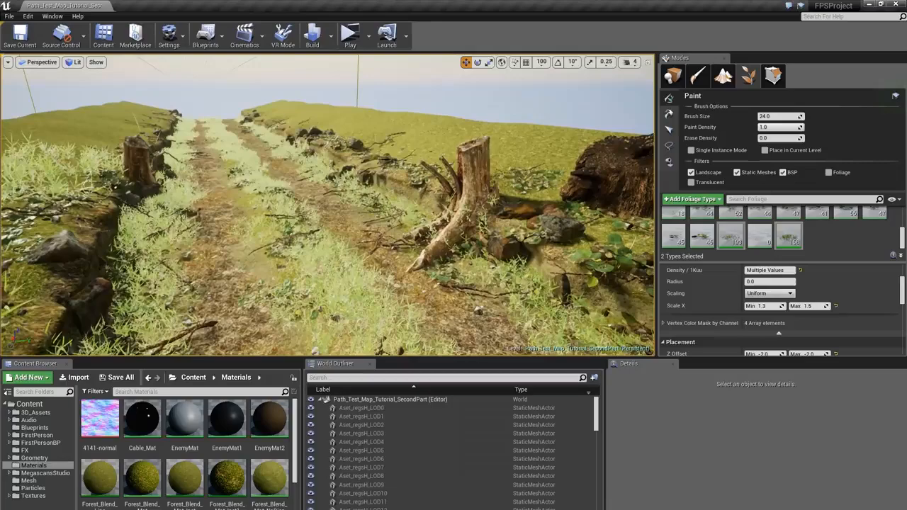
- Paint grass on top of the opposite bank, behind the tall rooted stump and around the wide dark stump
mouse_move(379, 142)
mouse_down()
mouse_move(425, 135)
mouse_move(527, 147)
mouse_up()
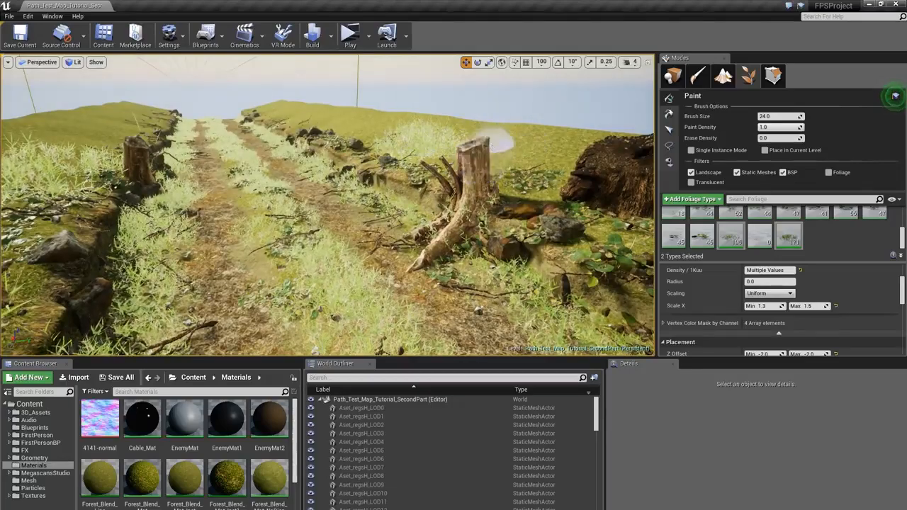
mouse_move(501, 143)
right_down()
mouse_move(588, 170)
mouse_move(571, 164)
right_up()
drag(293, 166, 331, 152)
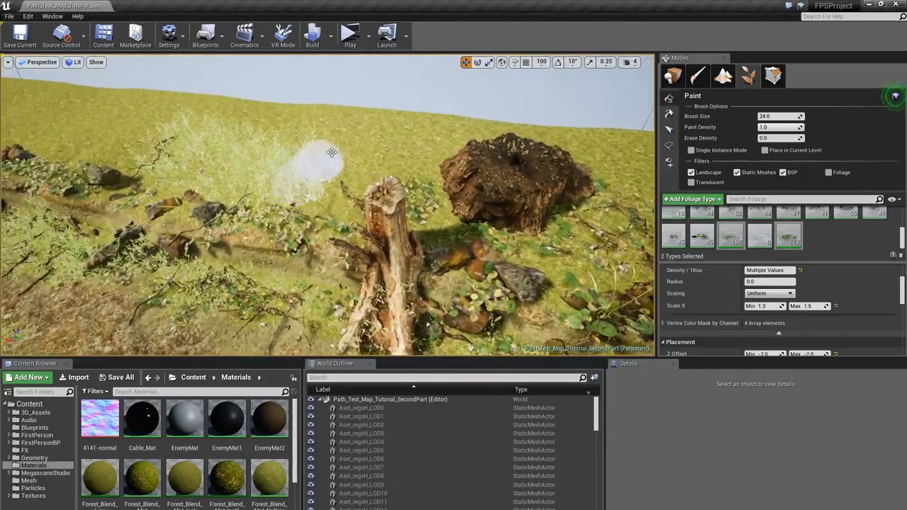
right_drag(413, 140, 471, 163)
drag(399, 196, 387, 233)
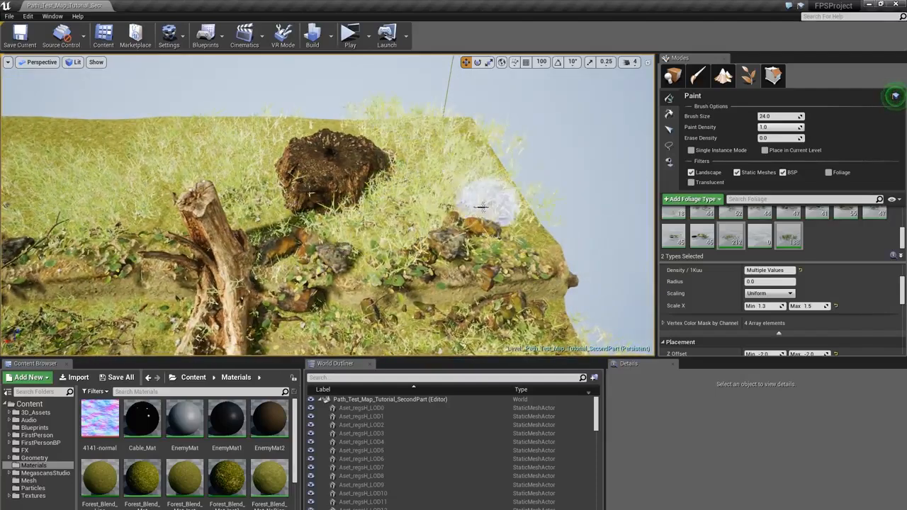
- Erase excess grass over the rocks and leafy plants between the two large stumps and the bank's edge
mouse_move(482, 207)
right_down()
mouse_move(349, 163)
mouse_move(351, 226)
right_up()
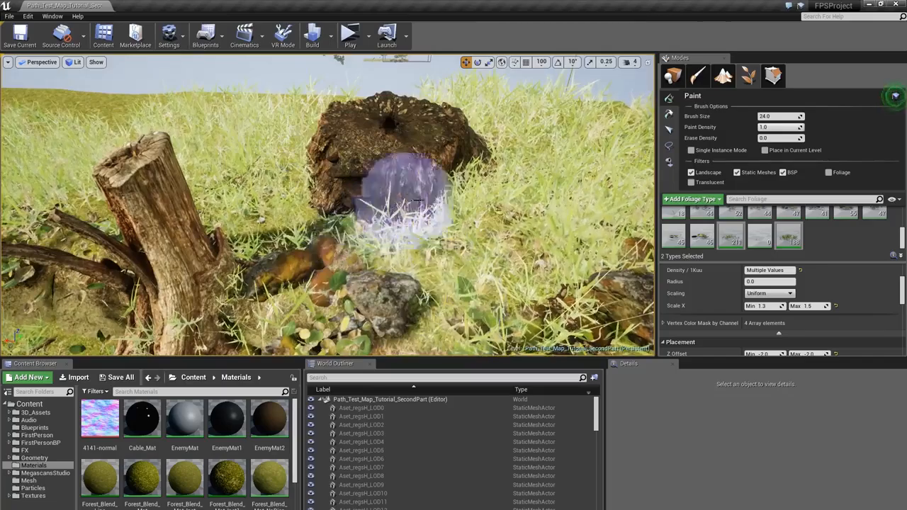
mouse_move(418, 201)
right_down()
mouse_move(387, 200)
mouse_move(380, 178)
mouse_move(401, 177)
mouse_move(367, 183)
mouse_move(368, 233)
right_up()
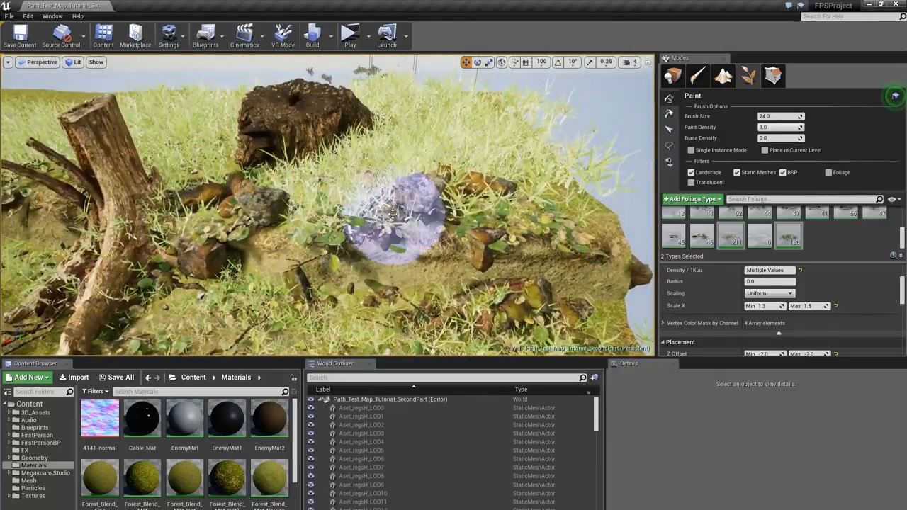
mouse_move(216, 208)
right_down()
mouse_move(260, 224)
mouse_move(248, 212)
right_up()
shift+click(241, 205)
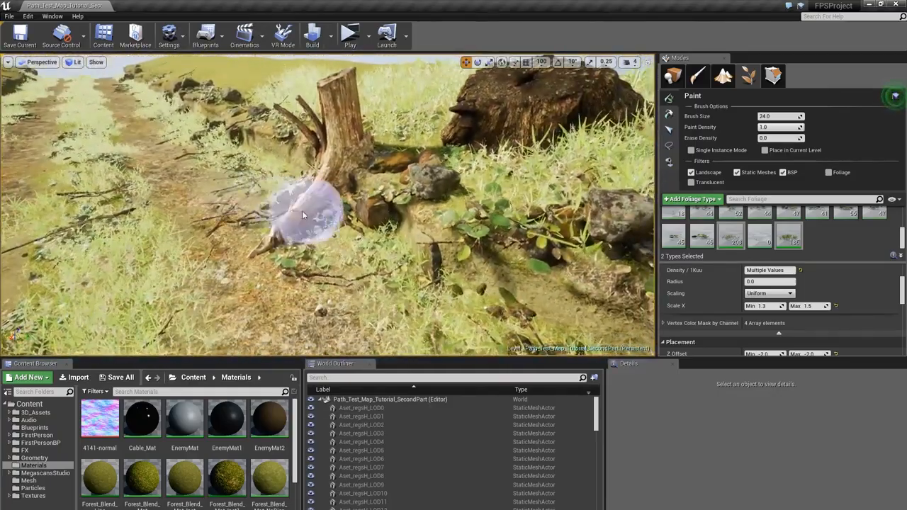
- Paint grass along the top of the small stump's bank toward its far end, erasing excess patches
right_drag(303, 216, 293, 227)
click(270, 235)
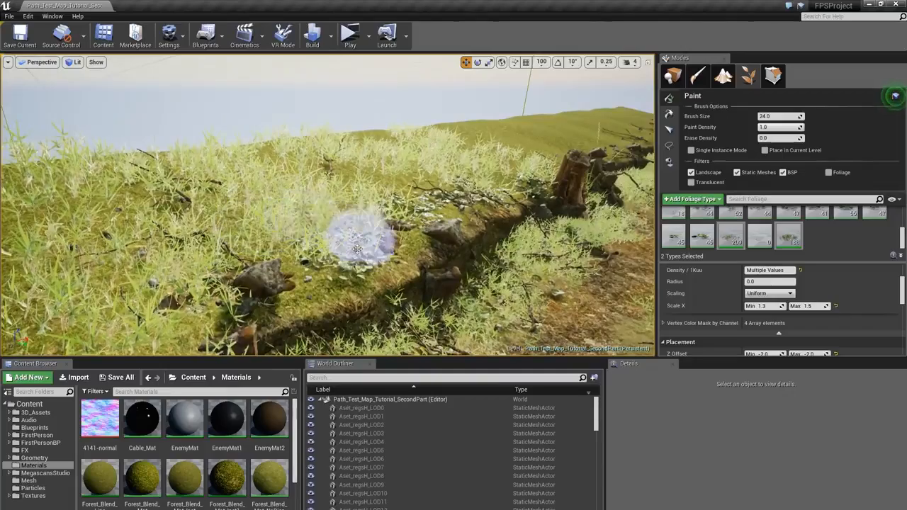
right_drag(342, 163, 309, 227)
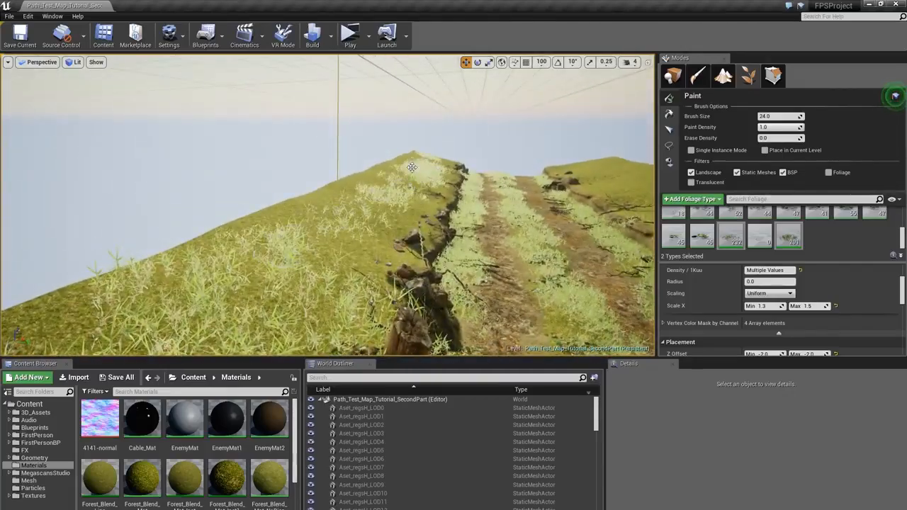
shift+drag(359, 213, 316, 243)
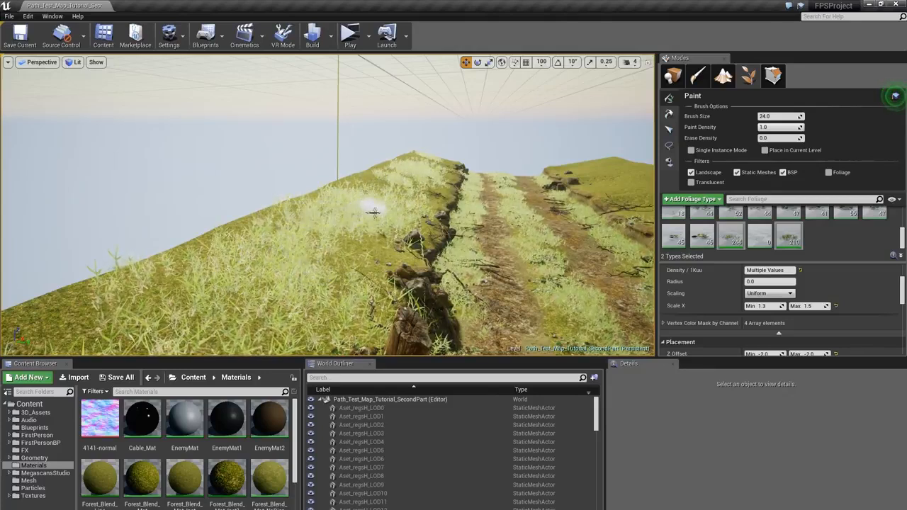
right_drag(407, 170, 246, 181)
right_drag(273, 147, 107, 90)
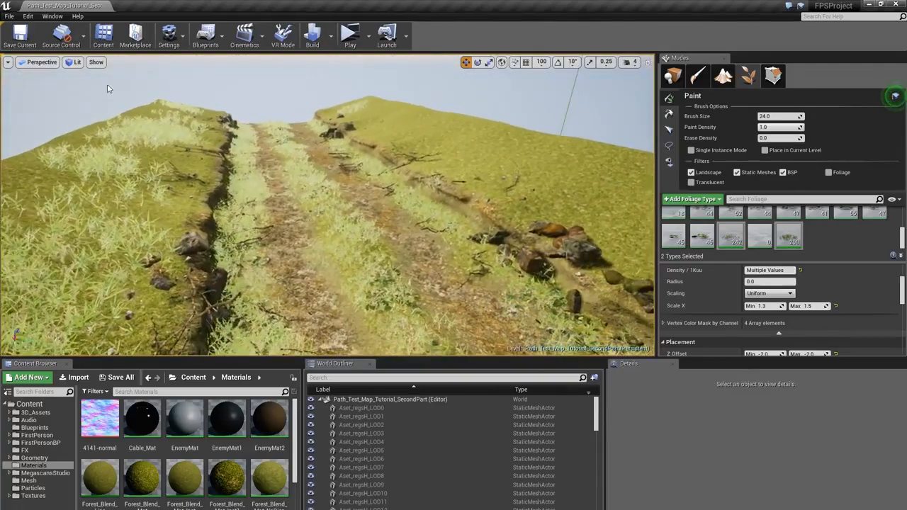
- Inspect the painted level in the Quad Overdraw optimization view mode
click(77, 62)
mouse_move(110, 143)
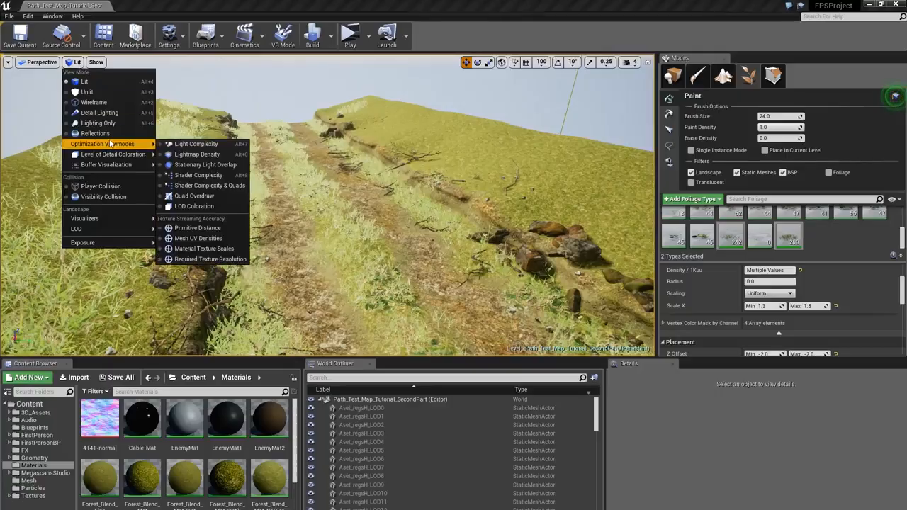
click(205, 198)
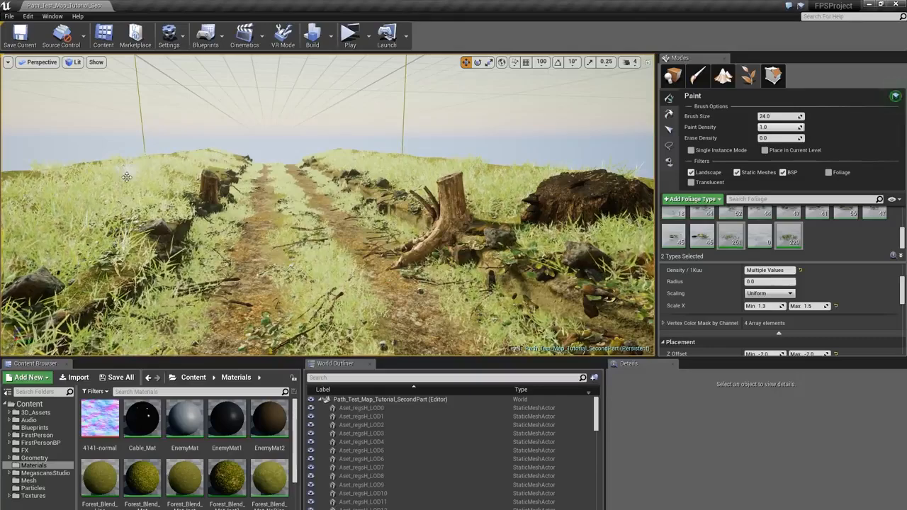
- Build the level's lighting and close the lighting results log
right_drag(324, 168, 324, 195)
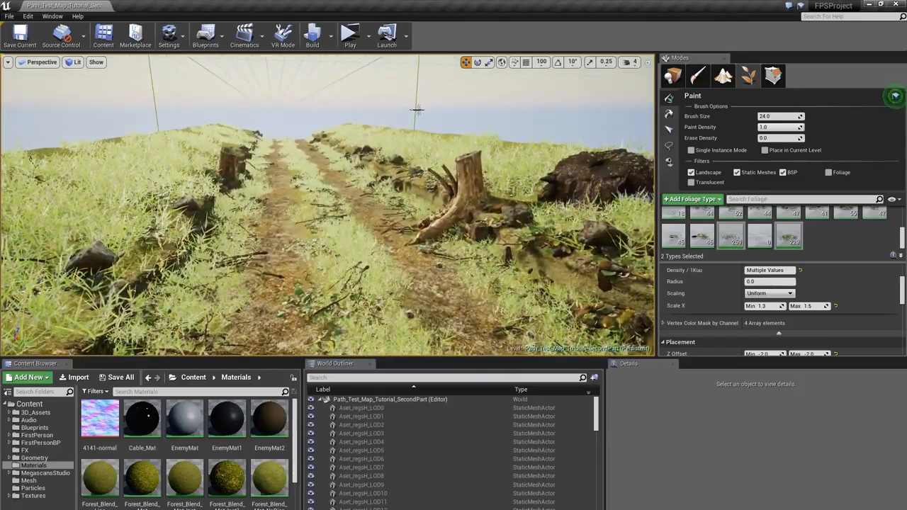
click(313, 36)
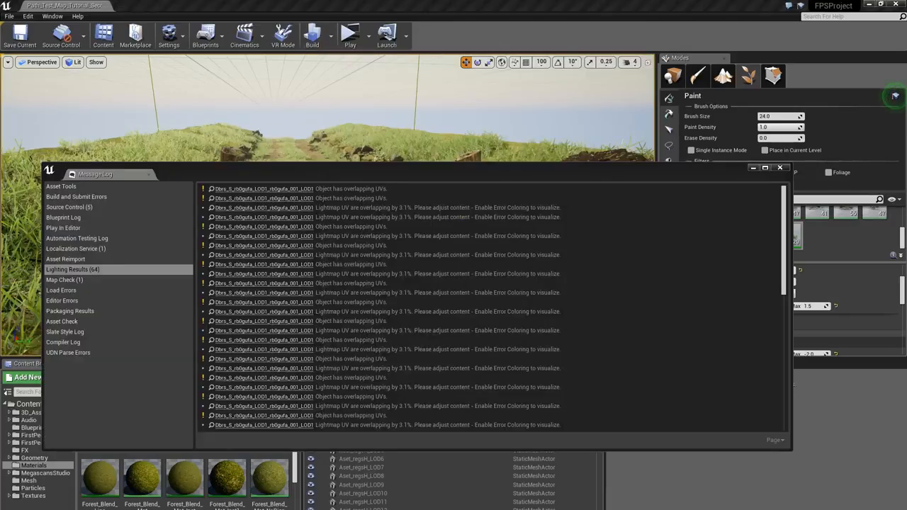
click(780, 168)
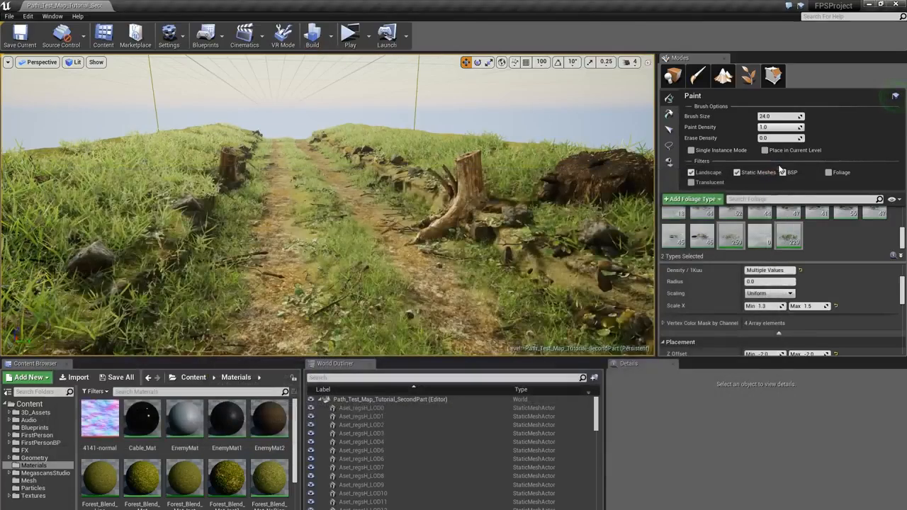
- Deactivate all foliage types for painting and enlarge the foliage palette
mouse_move(478, 232)
right_down()
mouse_move(493, 212)
mouse_move(507, 220)
mouse_move(497, 222)
right_up()
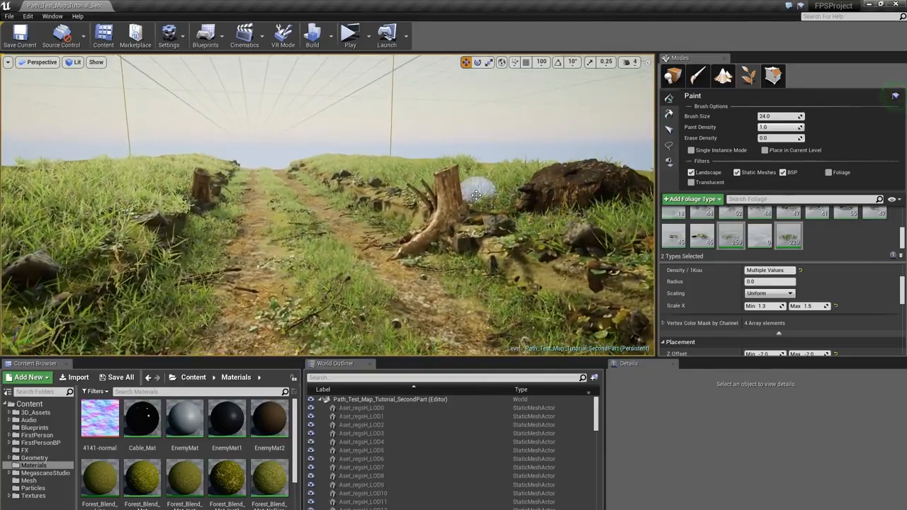
mouse_move(421, 200)
right_down()
mouse_move(432, 201)
mouse_move(312, 203)
mouse_move(432, 205)
right_up()
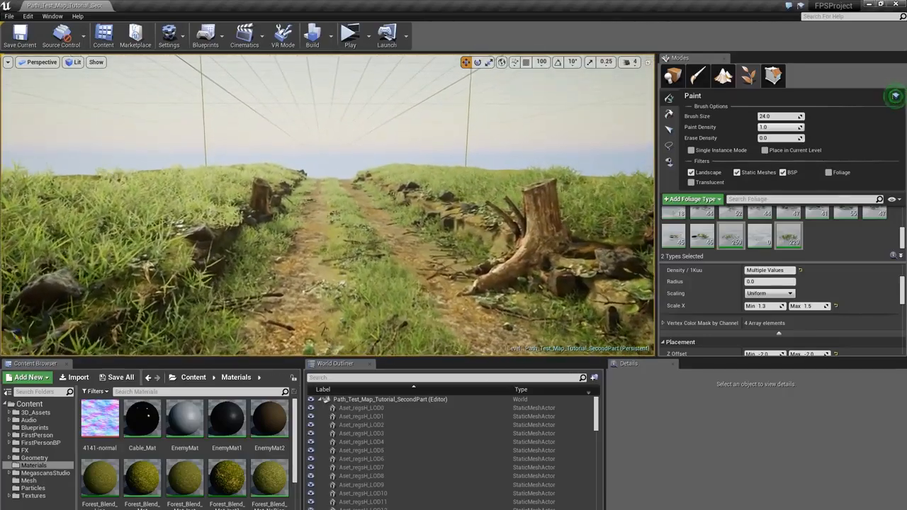
key(ctrl+a)
click(723, 231)
scroll(786, 241, up, 1)
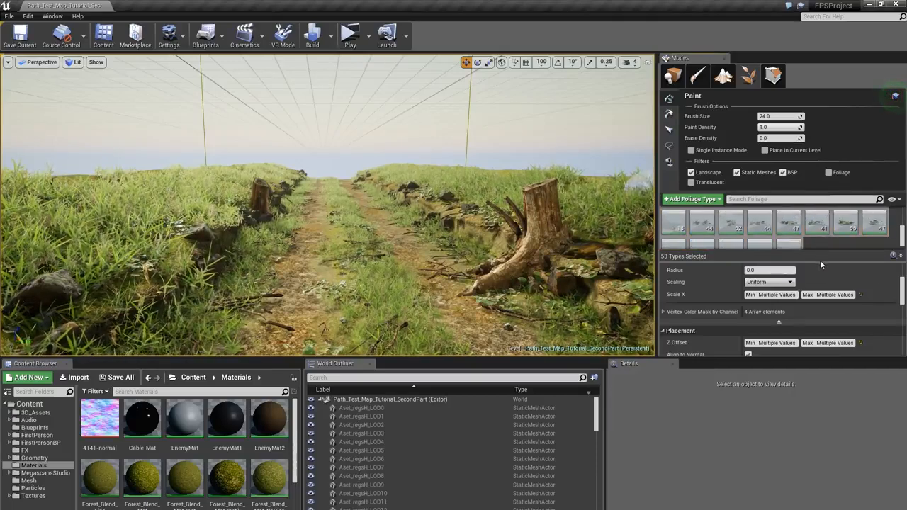
drag(820, 263, 821, 288)
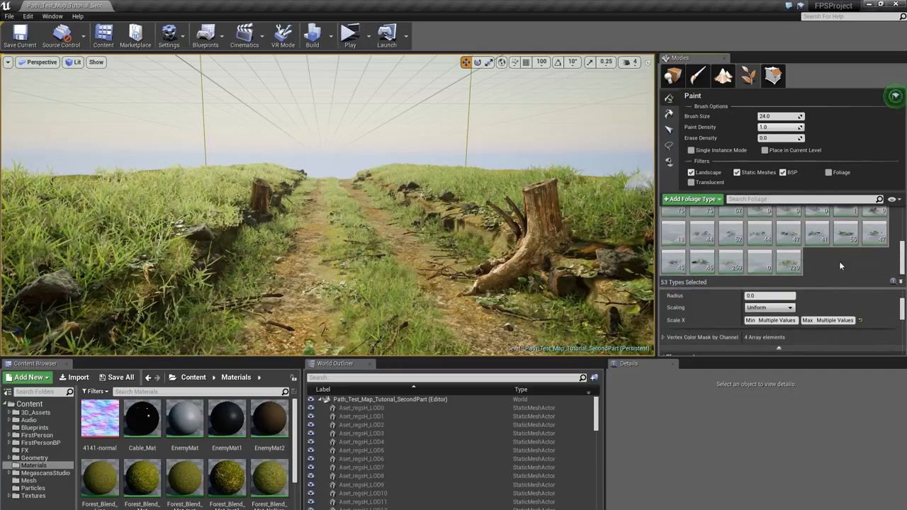
drag(902, 260, 903, 239)
click(892, 251)
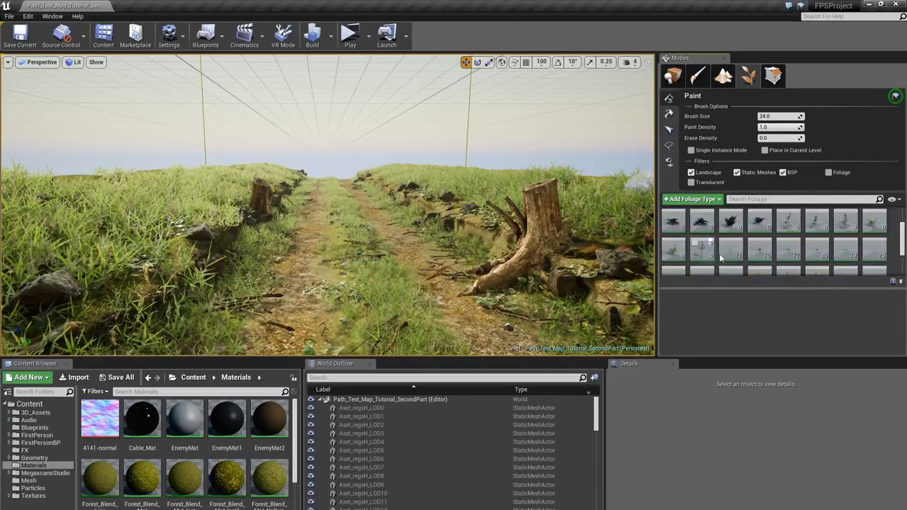
- Select the Var1_LOD0 wheat foliage type, locate its mesh in the project's assets, and inspect it in the mesh editor
scroll(714, 261, down, 1)
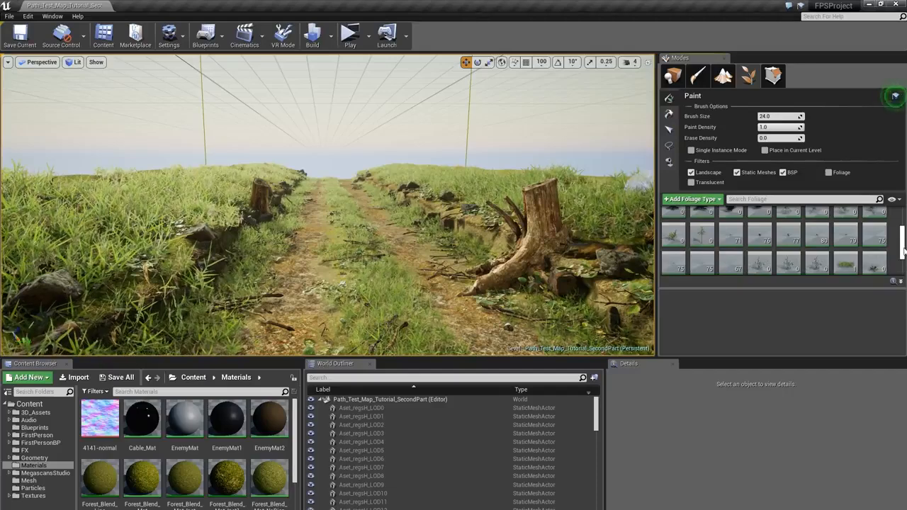
scroll(877, 249, down, 1)
click(877, 249)
right_click(673, 275)
click(699, 334)
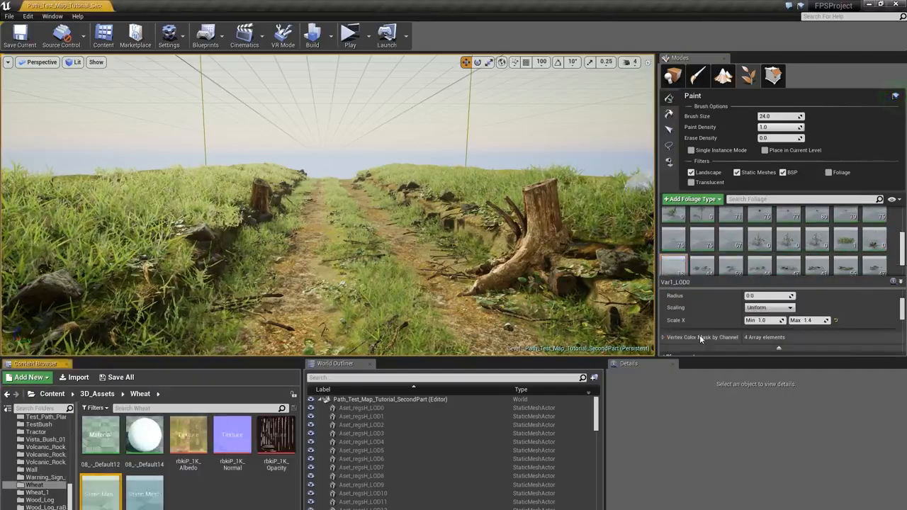
double_click(104, 491)
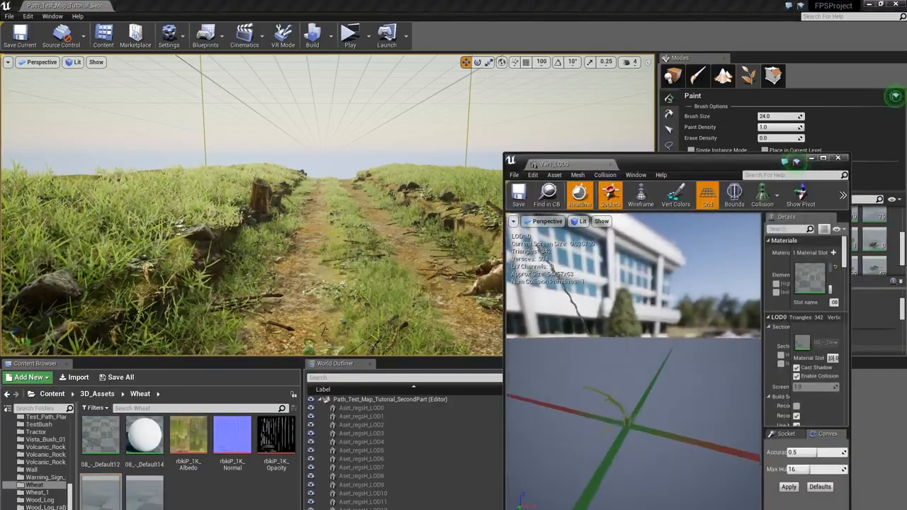
click(837, 157)
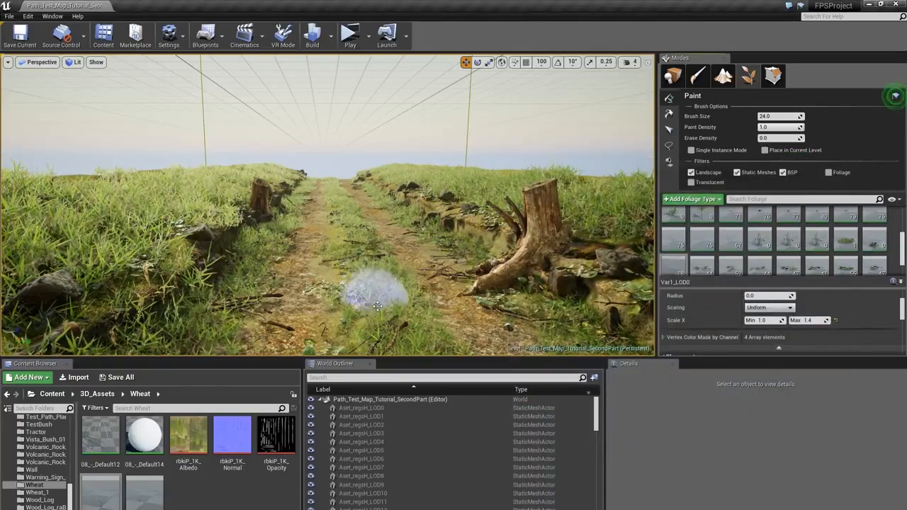
- Activate the wheat foliage type and paint scattered stalks along the path's middle and beside the tall stump
click(377, 282)
key(w)
mouse_move(449, 196)
right_down()
mouse_move(412, 186)
mouse_move(417, 299)
right_up()
key(s)
key(w)
key(s)
right_drag(371, 203, 368, 191)
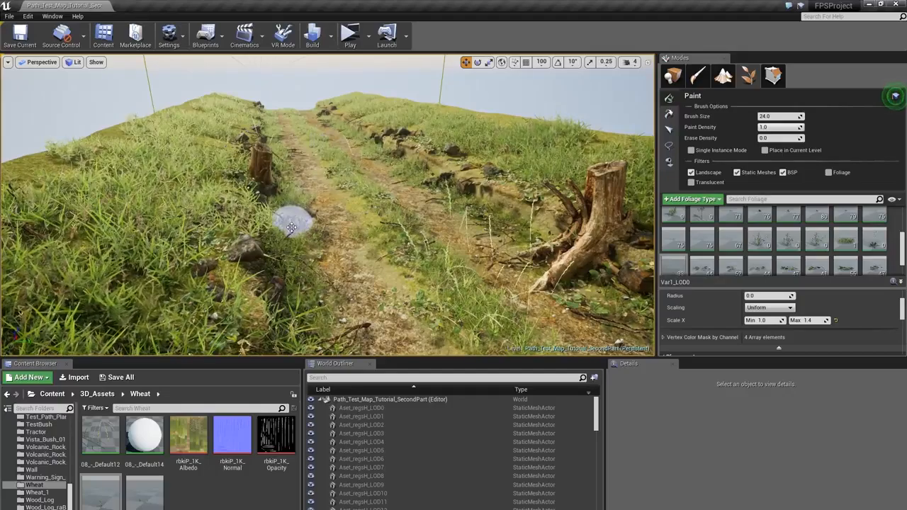
key(s)
mouse_move(416, 300)
right_down()
mouse_move(406, 270)
mouse_move(416, 300)
right_up()
key(w)
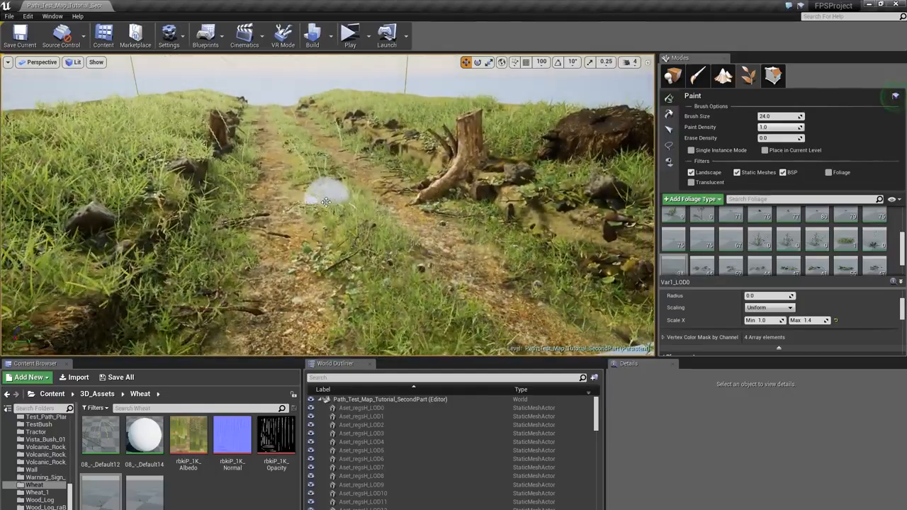
- Paint scattered wheat stalks around the small stump, the tall stump and the large fallen stump behind it
right_drag(435, 146, 423, 124)
key(w)
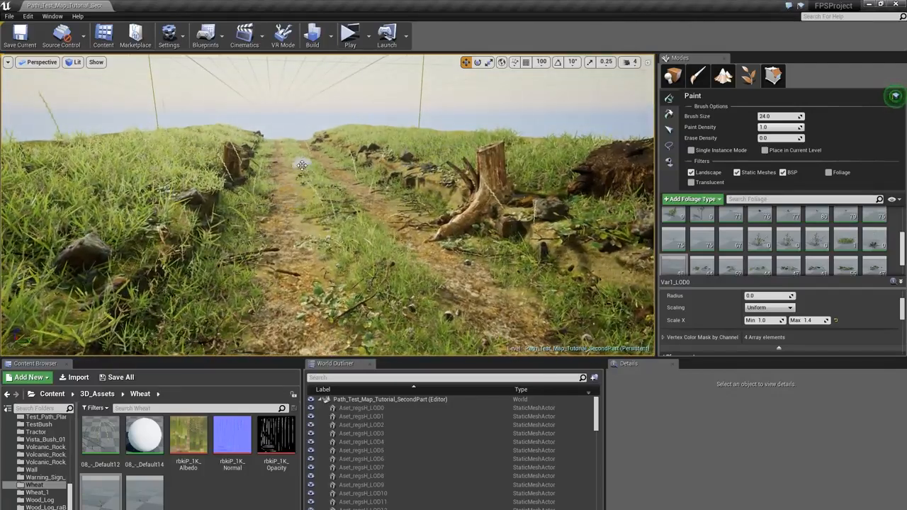
right_drag(571, 268, 578, 263)
key(w)
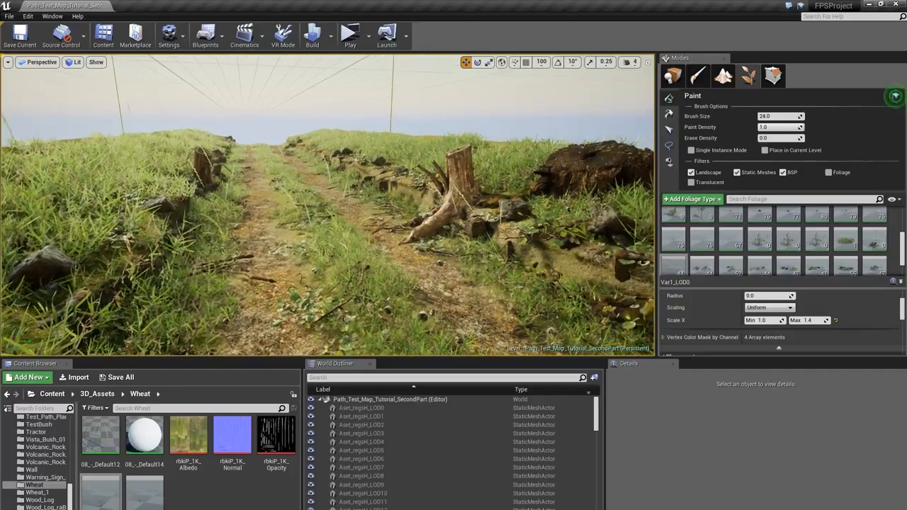
click(567, 215)
right_drag(567, 214, 612, 203)
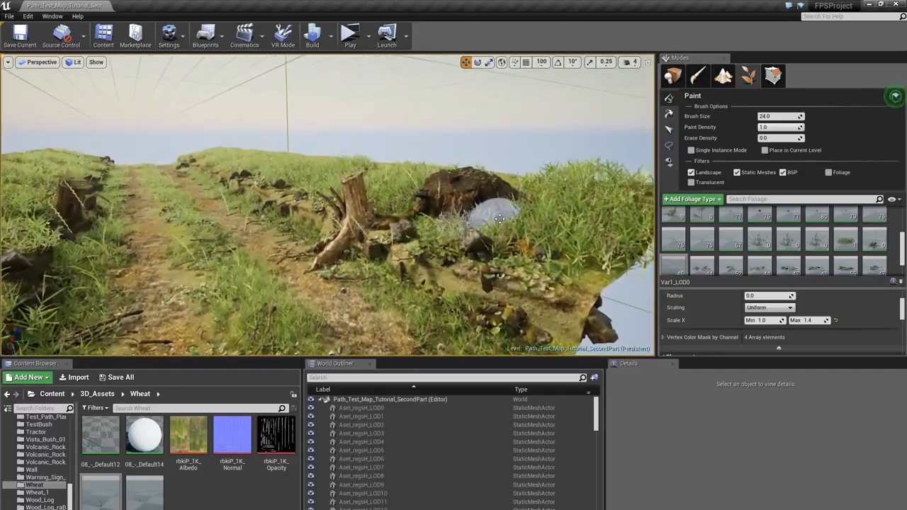
click(385, 199)
right_drag(385, 198, 324, 190)
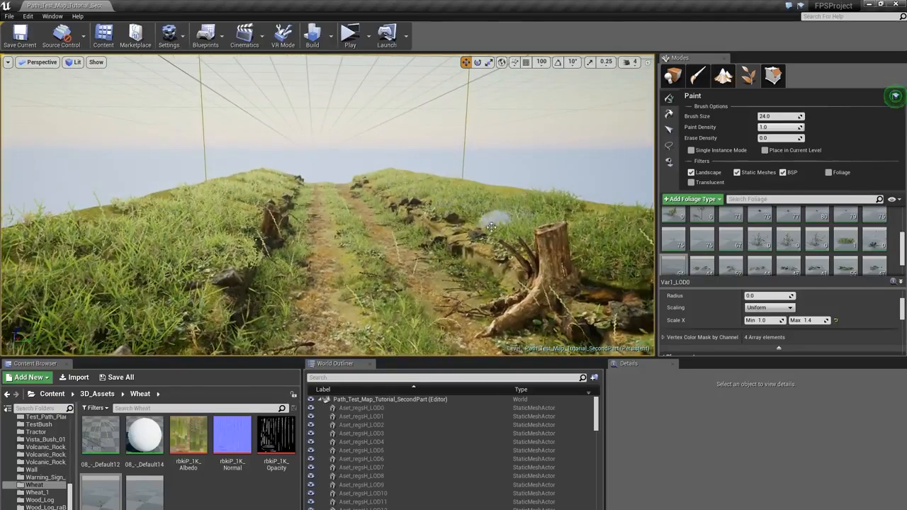
- Paint more wheat stalks along the small stump's bank, the wheel tracks and the opposite bank's rocky edge
right_drag(567, 215, 501, 214)
key(s)
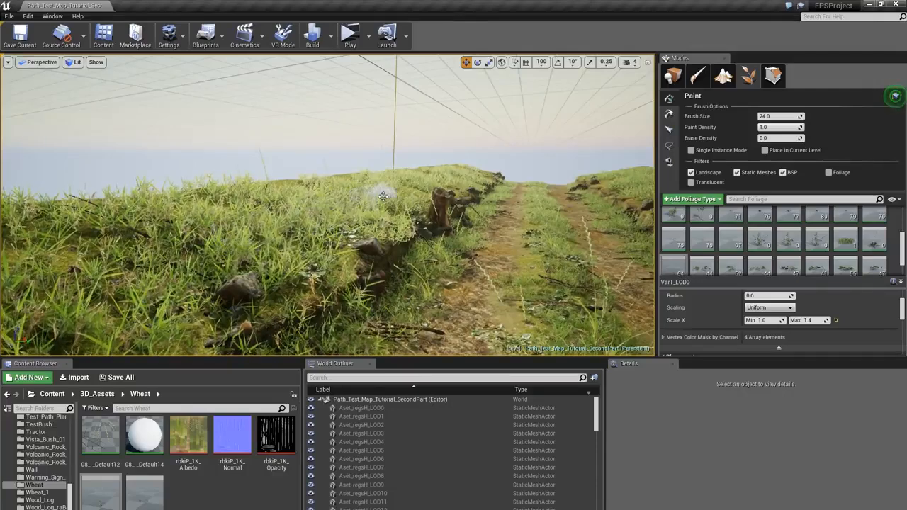
mouse_move(383, 197)
right_down()
mouse_move(461, 195)
mouse_move(465, 204)
right_up()
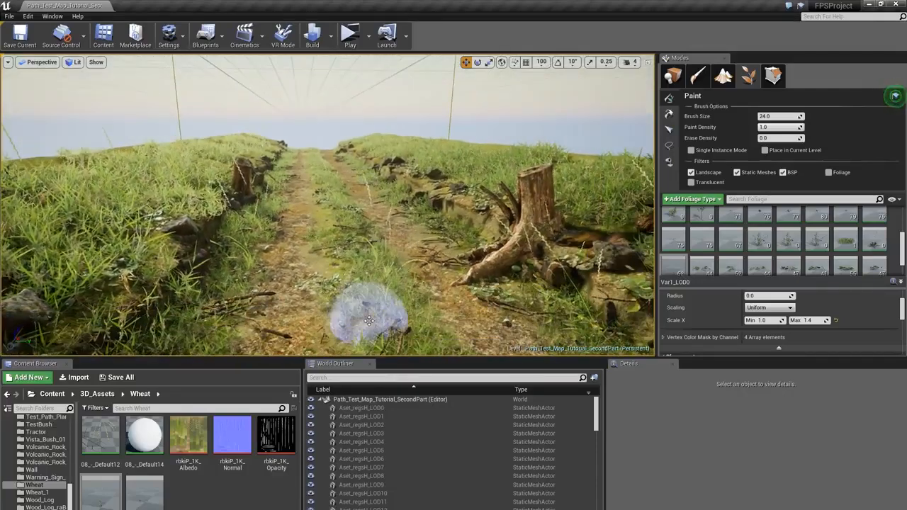
right_drag(349, 260, 367, 248)
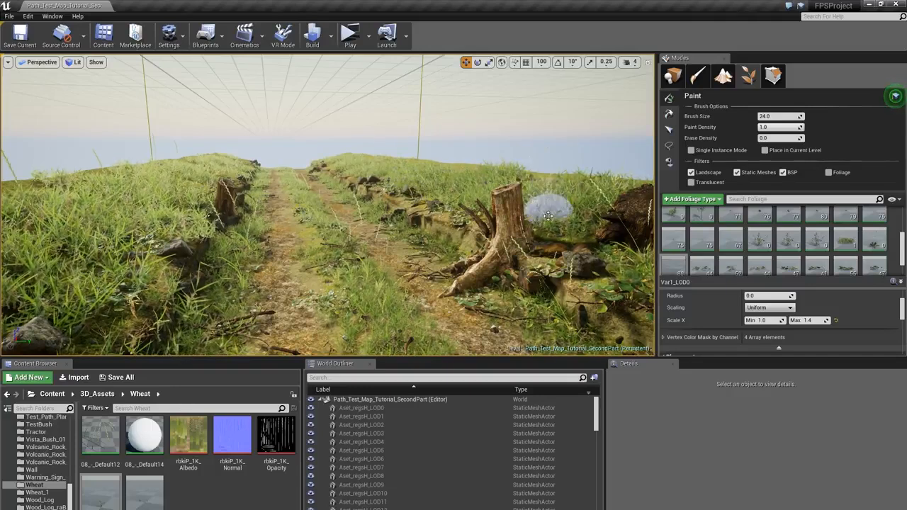
mouse_move(545, 213)
right_down()
mouse_move(519, 213)
mouse_move(555, 214)
mouse_move(445, 228)
right_up()
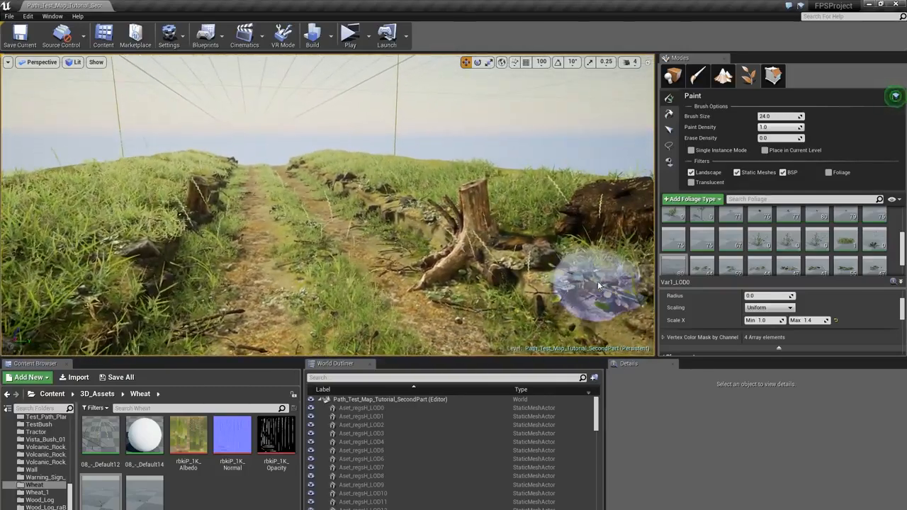
right_drag(411, 197, 400, 194)
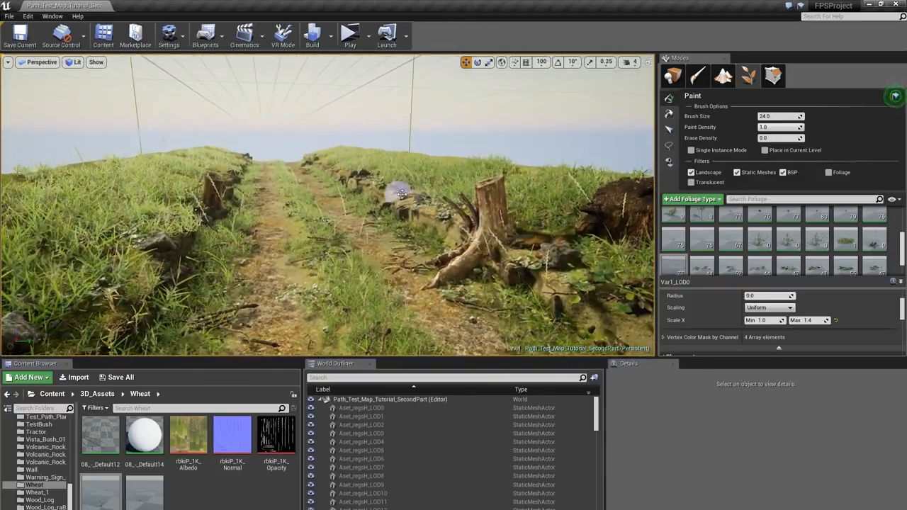
- Fill in sparse spots with wheat stalks on the small stump's bank and check their spread along the path
right_drag(425, 251, 396, 247)
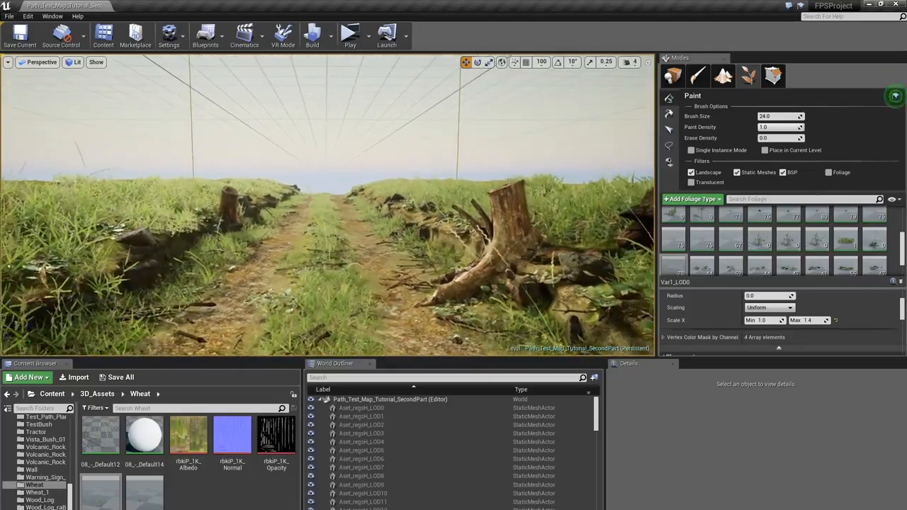
right_drag(327, 206, 407, 208)
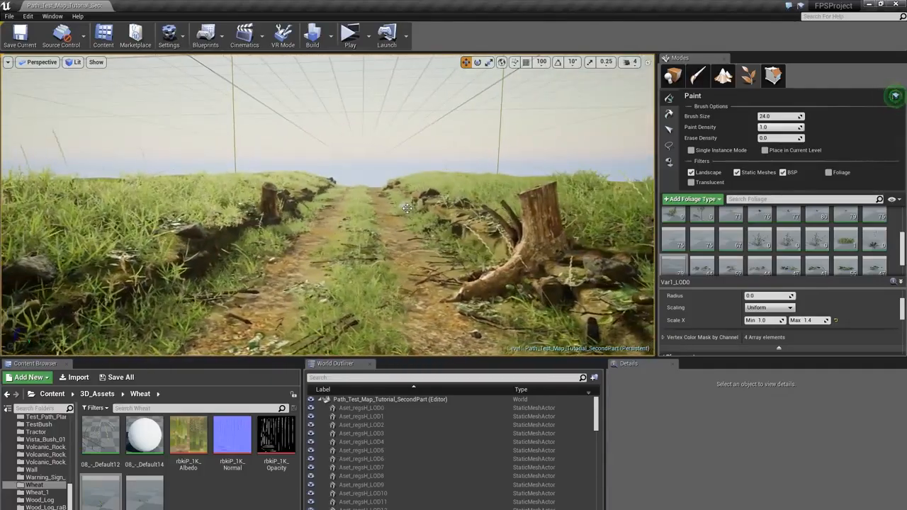
right_drag(183, 197, 193, 328)
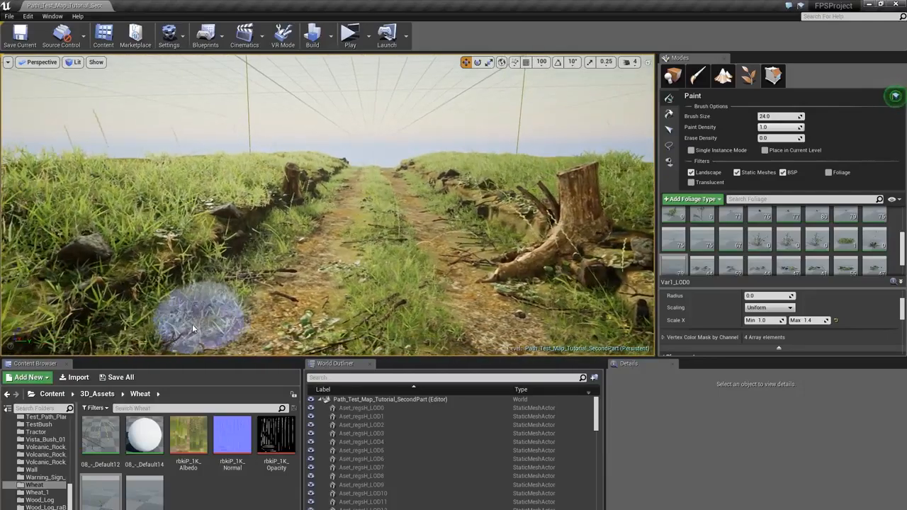
right_drag(273, 251, 406, 141)
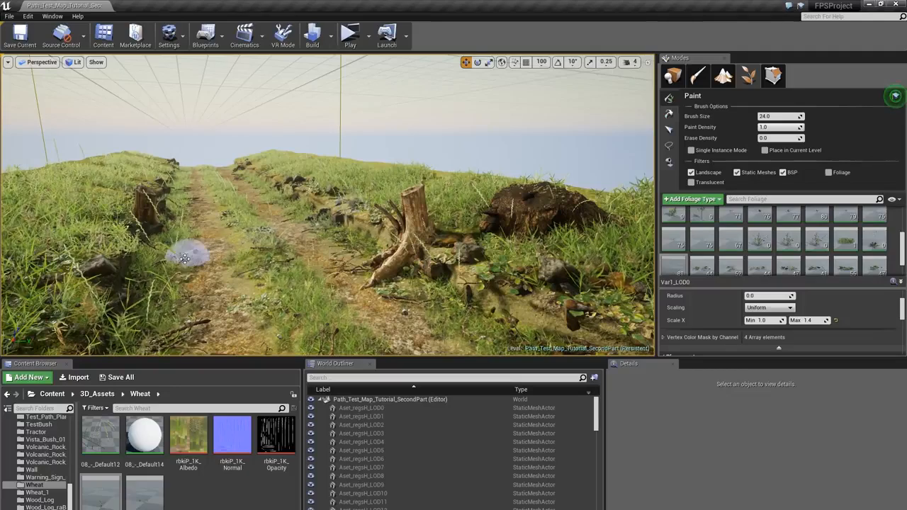
right_drag(373, 162, 373, 161)
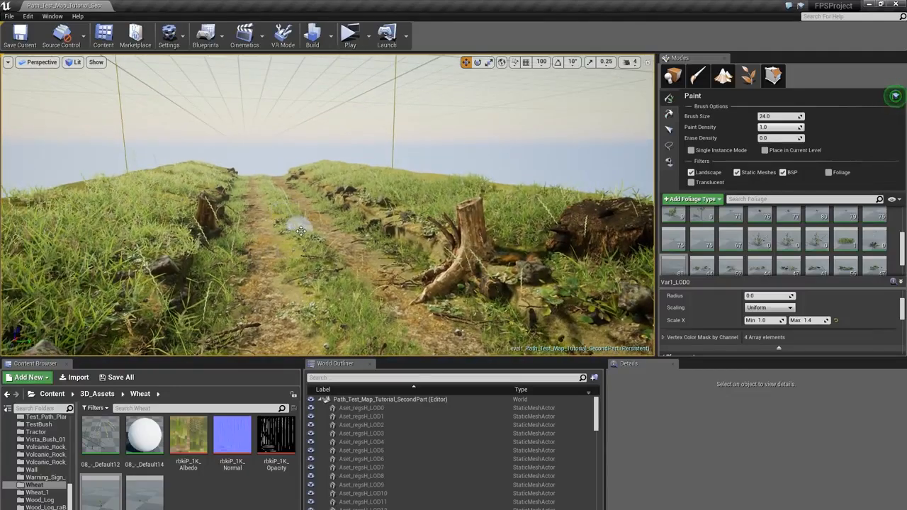
right_drag(314, 232, 315, 232)
right_drag(481, 268, 481, 268)
- Deactivate all foliage types and select the dark Var1_LOD0 plant type beside the flat green ground-plant type
key(ctrl+a)
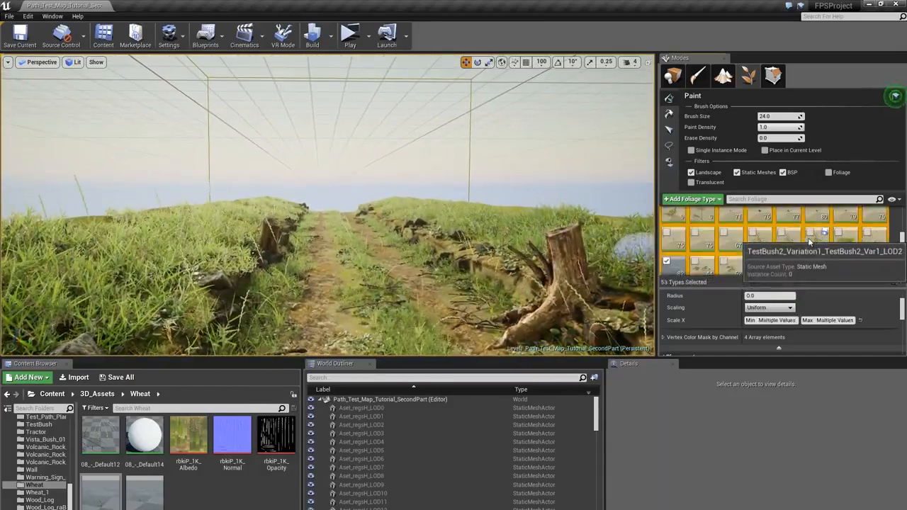
scroll(781, 240, down, 1)
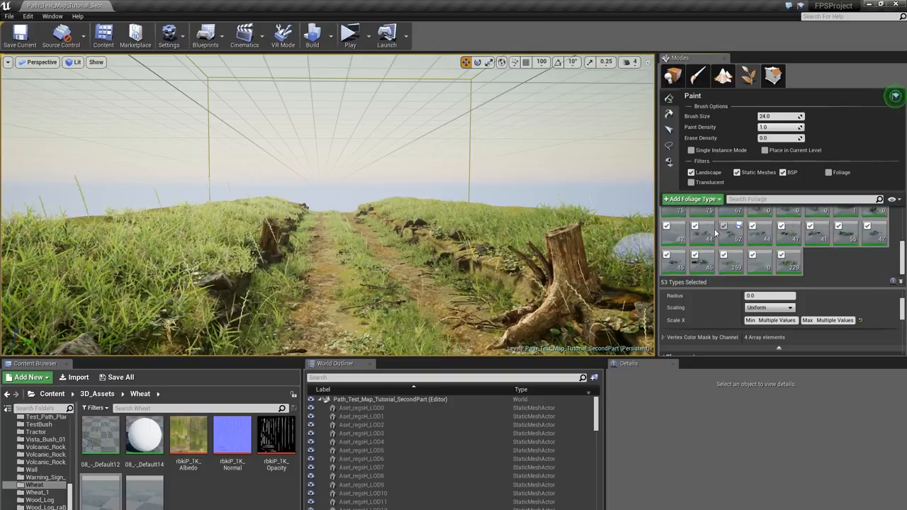
click(723, 226)
scroll(783, 269, up, 2)
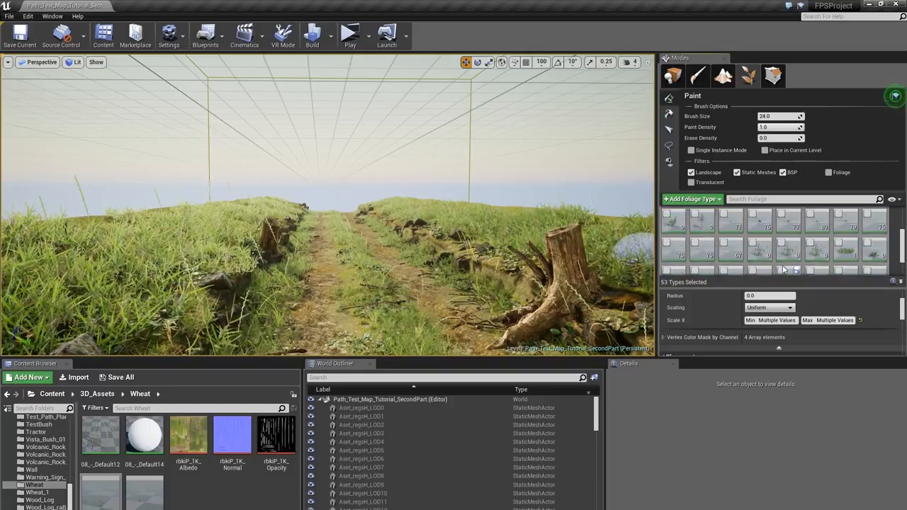
scroll(782, 270, up, 2)
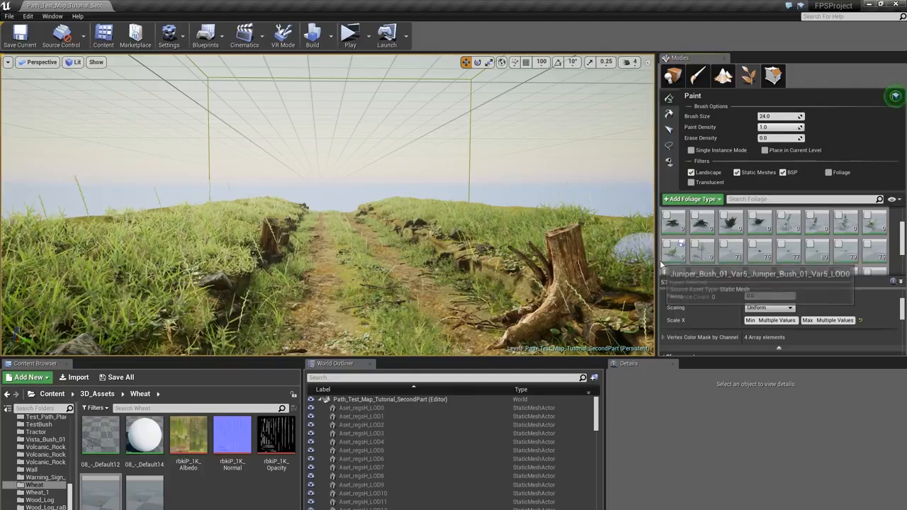
scroll(680, 248, down, 3)
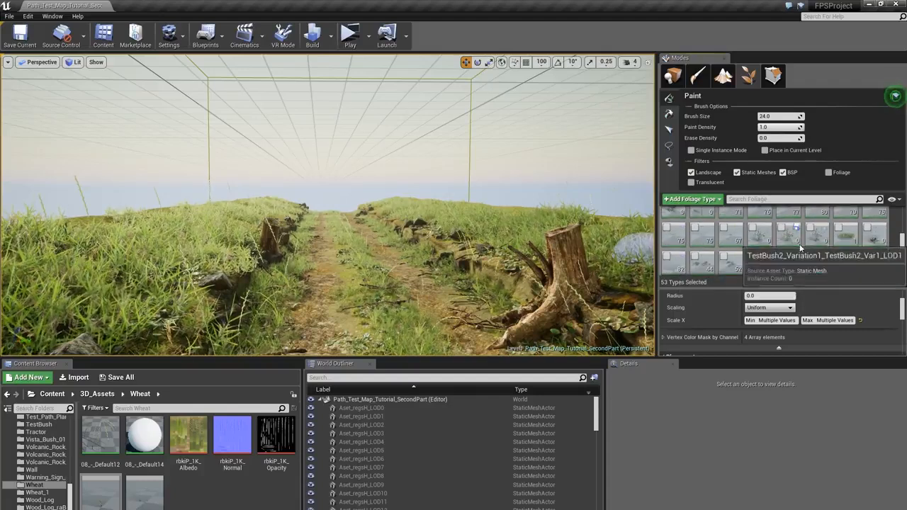
click(875, 237)
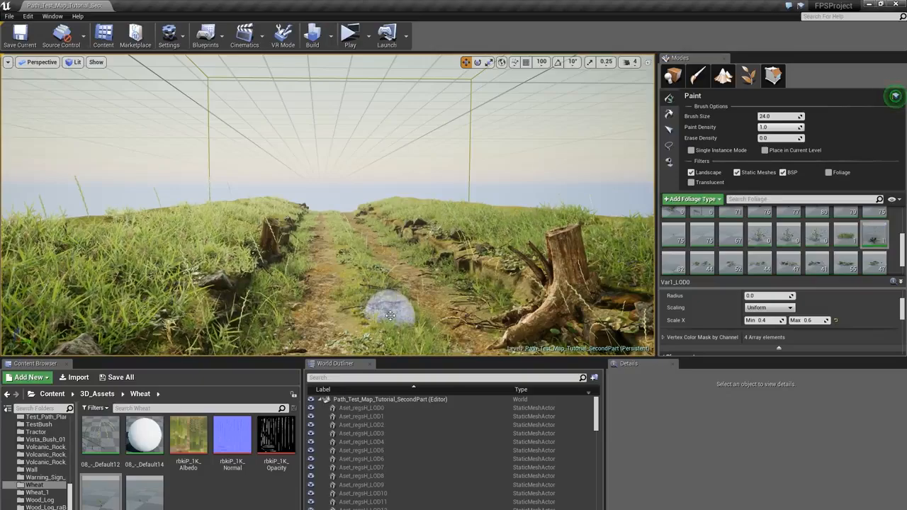
- Set the dark plant type's Scale X to 1.2 minimum and 1.6 maximum, and paint it sparsely along both banks
right_drag(445, 263, 466, 267)
click(465, 267)
click(498, 267)
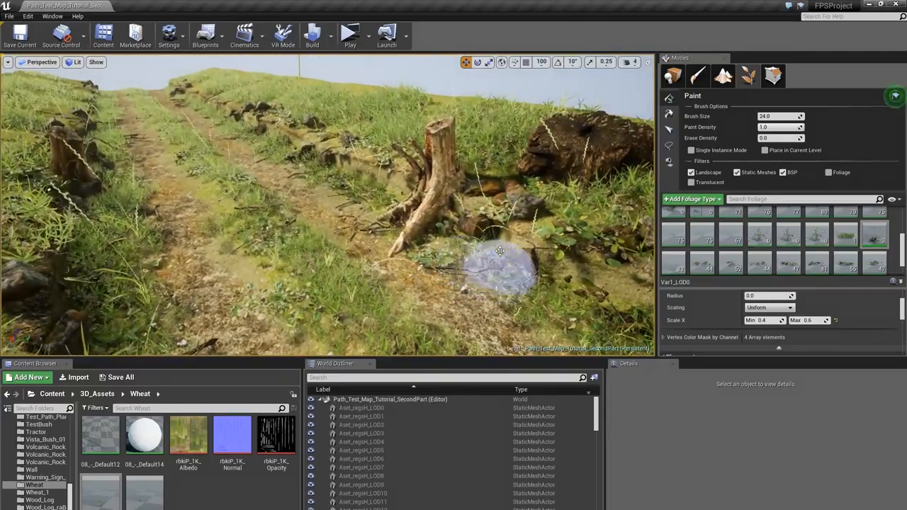
right_drag(404, 184, 397, 190)
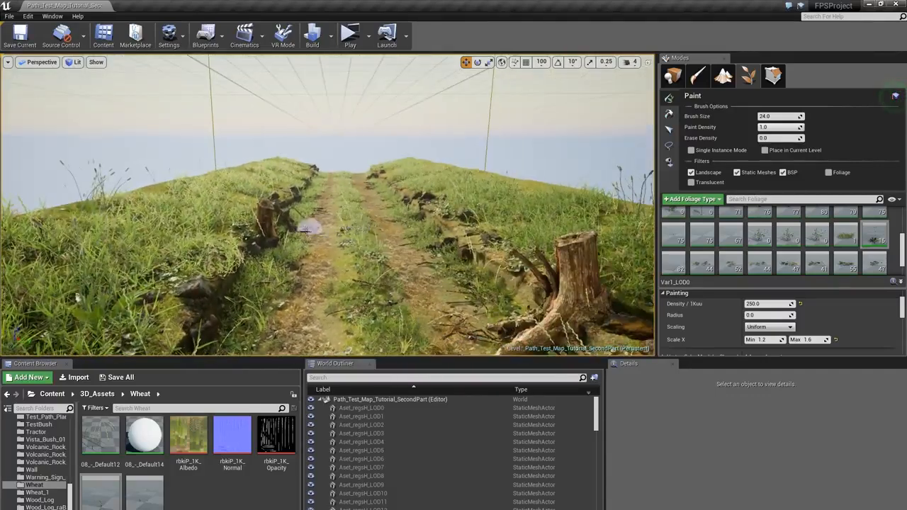
mouse_move(263, 264)
right_down()
mouse_move(241, 273)
mouse_move(283, 273)
right_up()
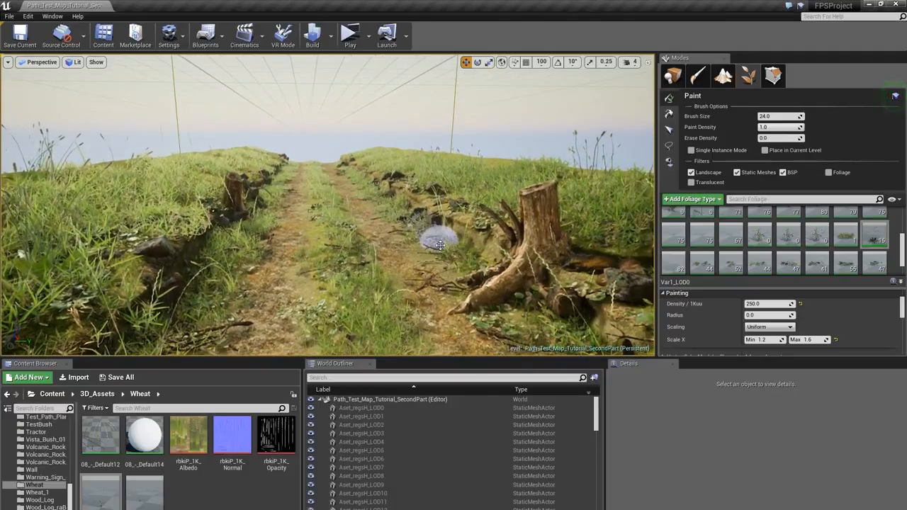
click(383, 209)
right_drag(383, 210, 366, 213)
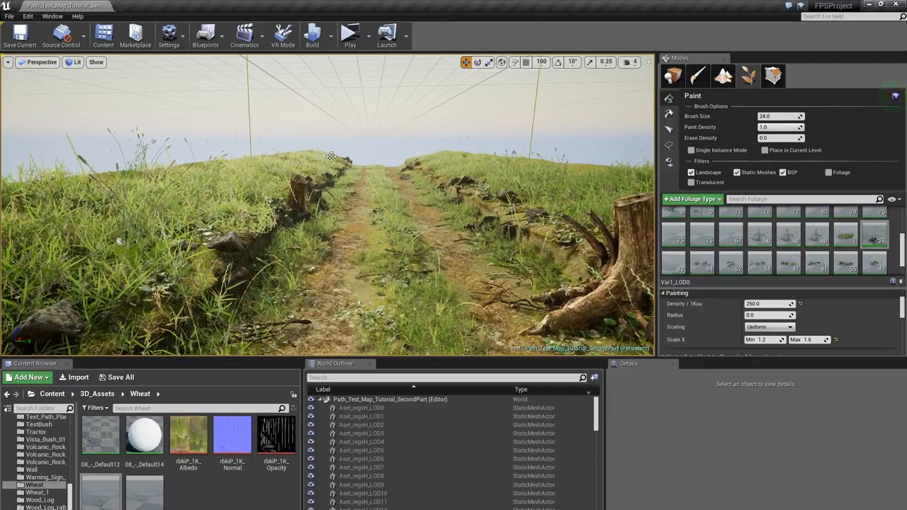
- Paint more dark Var1_LOD0 plants sparsely along the grassy tops of both banks and around the large stump
right_drag(513, 179, 535, 172)
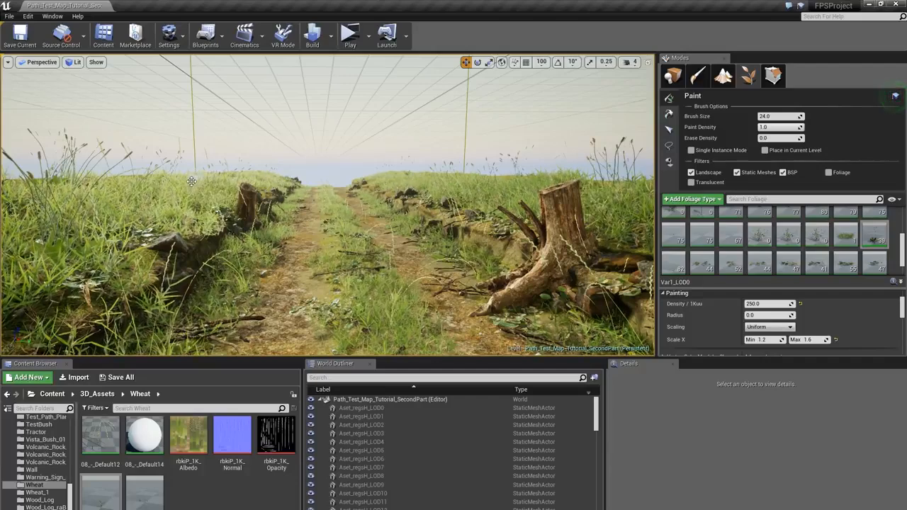
right_drag(124, 253, 123, 254)
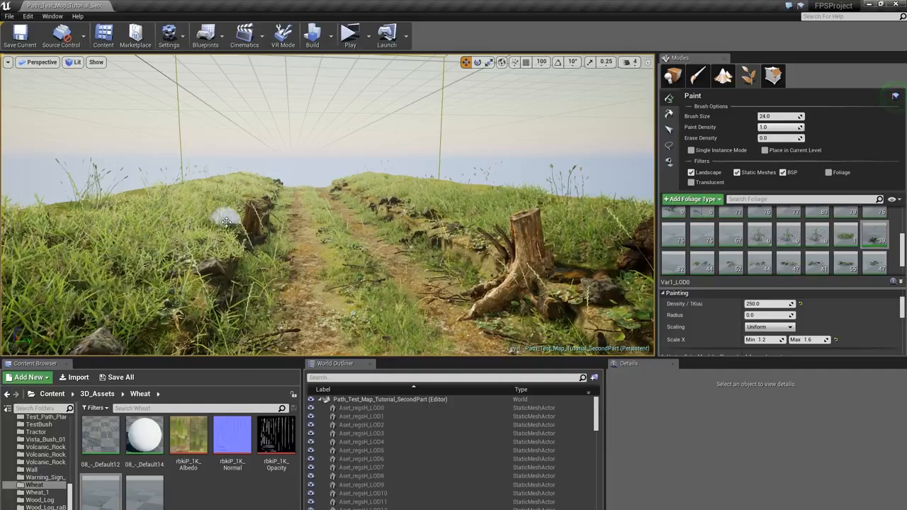
right_drag(225, 222, 214, 221)
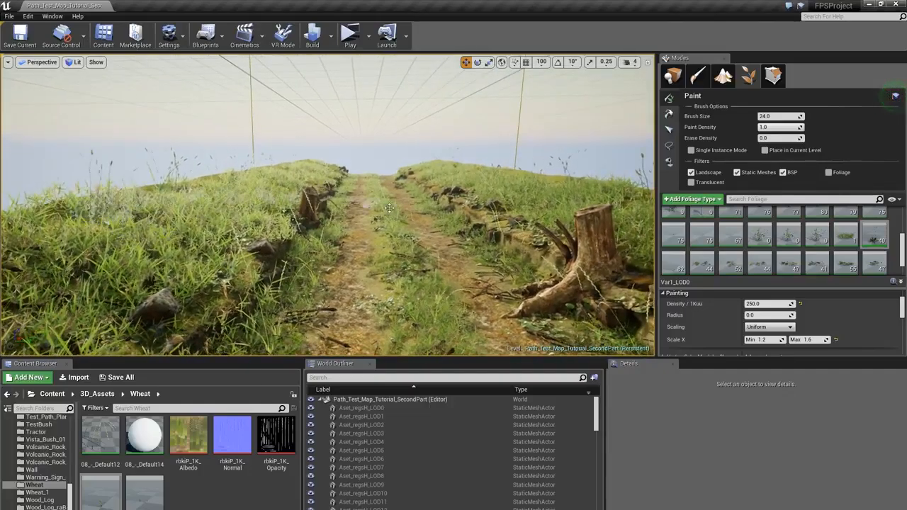
right_drag(389, 207, 375, 208)
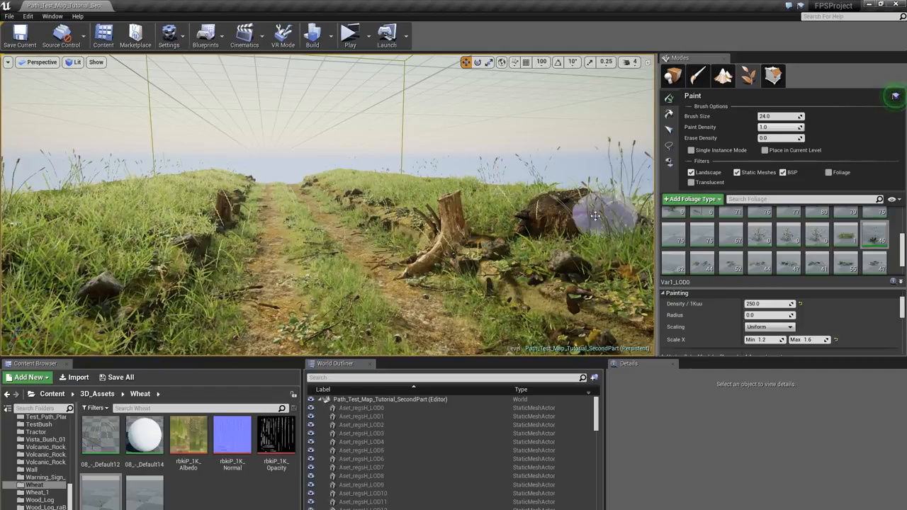
mouse_move(92, 218)
right_down()
mouse_move(227, 184)
mouse_move(331, 175)
right_up()
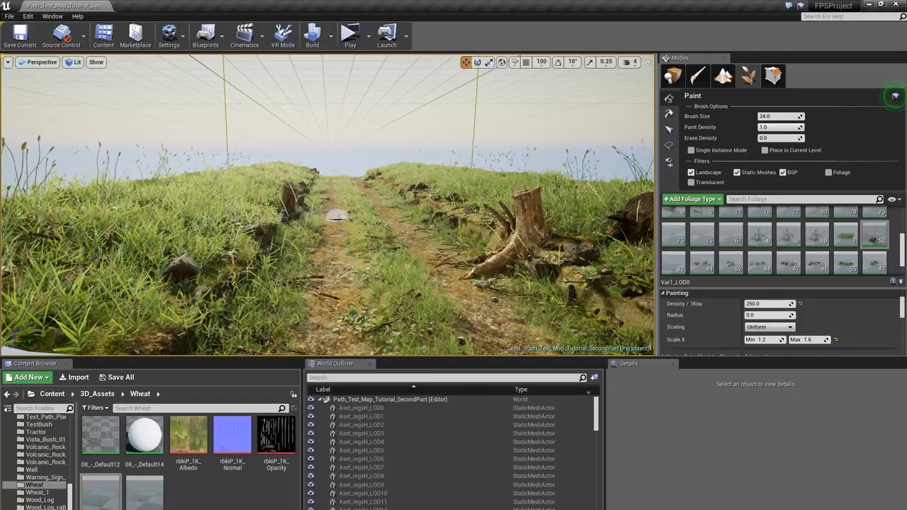
- Add a last dark plant in a sparse spot and inspect the plants' spread along the path and around the stumps
key(w)
right_drag(337, 216, 347, 199)
key(w)
right_drag(454, 273, 461, 273)
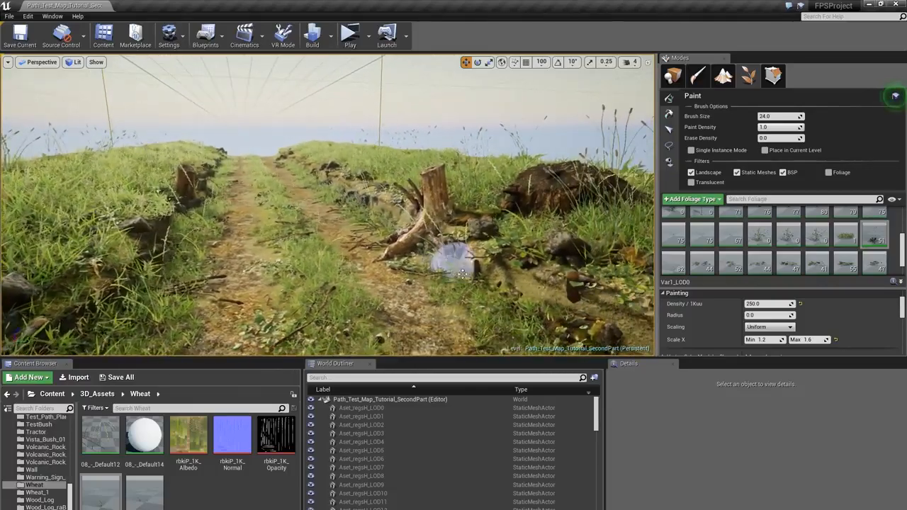
right_drag(498, 308, 489, 308)
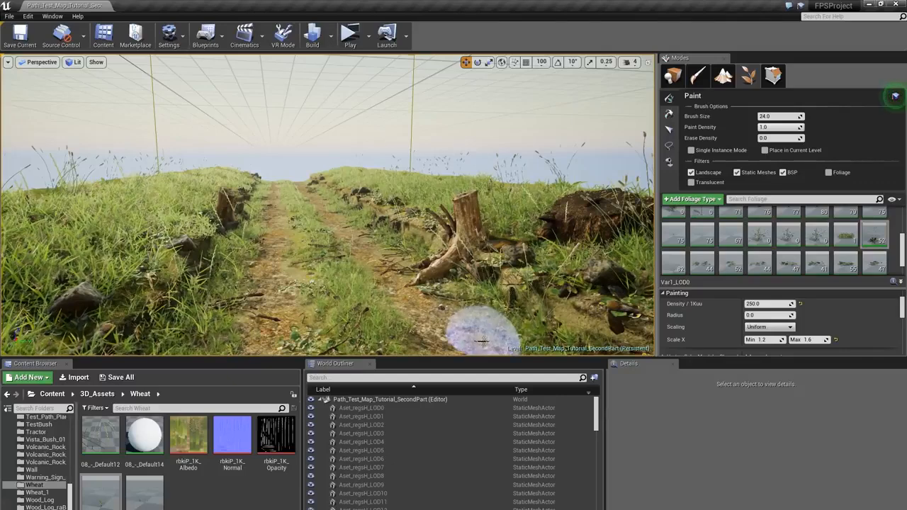
right_drag(302, 277, 299, 284)
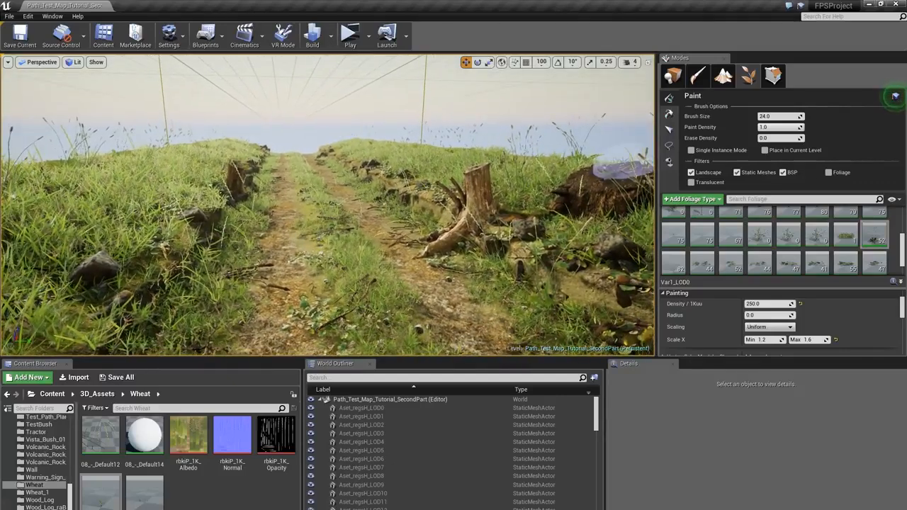
- Rebuild the level's lighting, dismiss the lighting results log and review the path scene
click(312, 35)
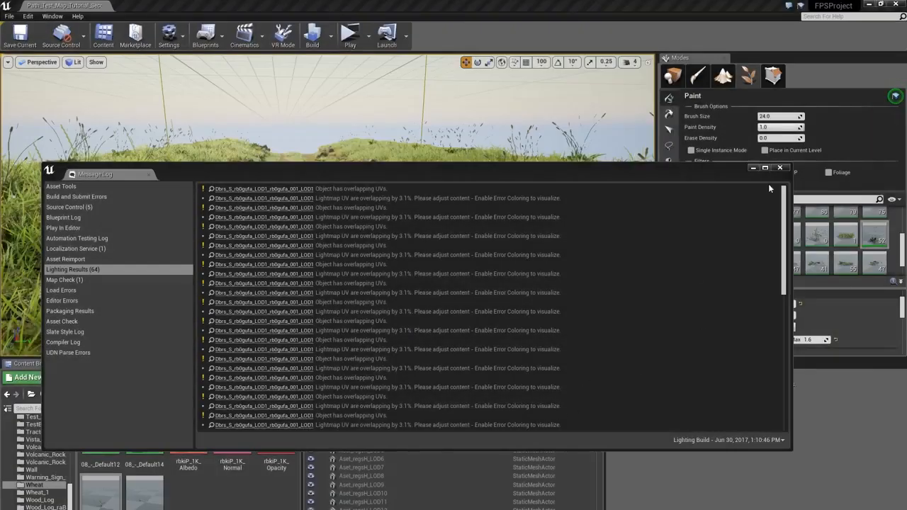
click(779, 168)
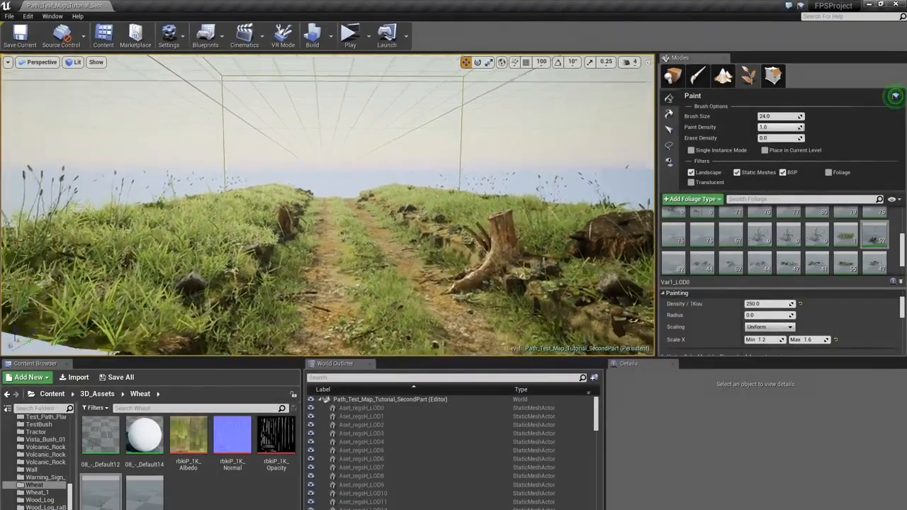
mouse_move(327, 205)
right_down()
mouse_move(314, 210)
mouse_move(334, 219)
right_up()
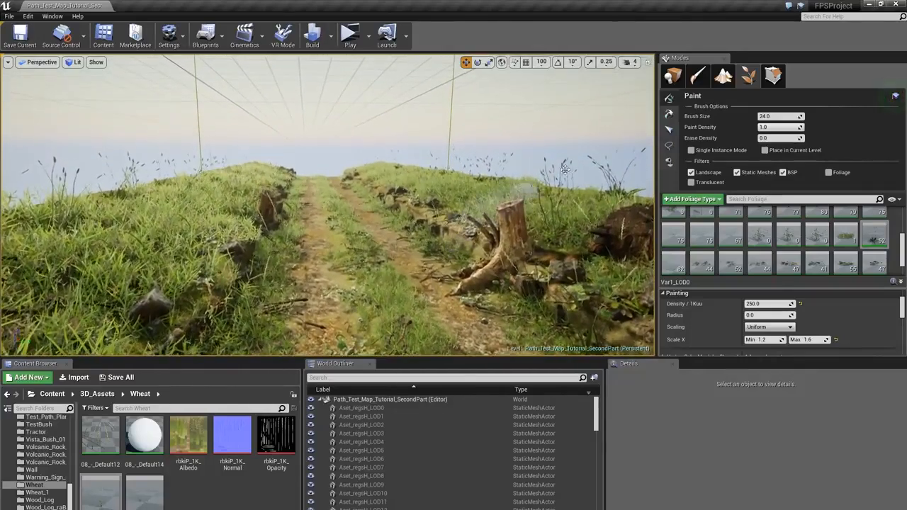
- Begin a new landscape and lower its Z location to -450 so the terrain lies below the path
click(673, 77)
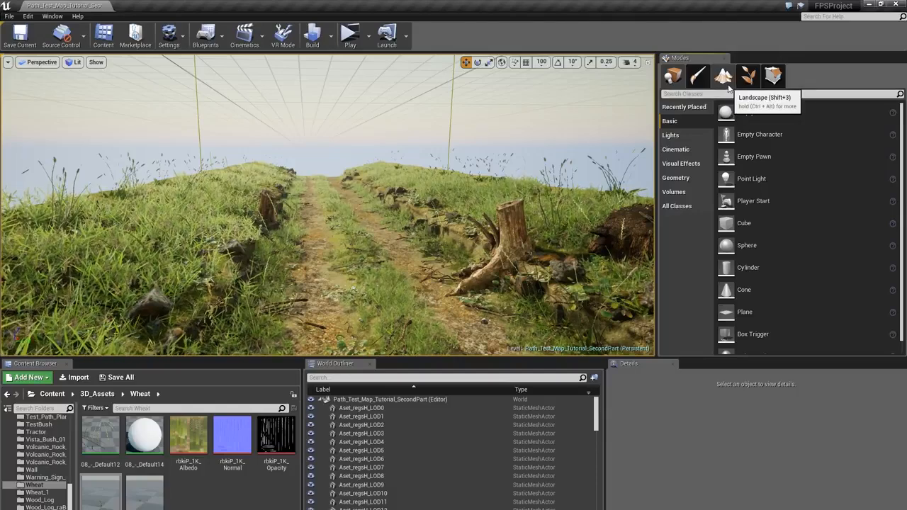
click(723, 81)
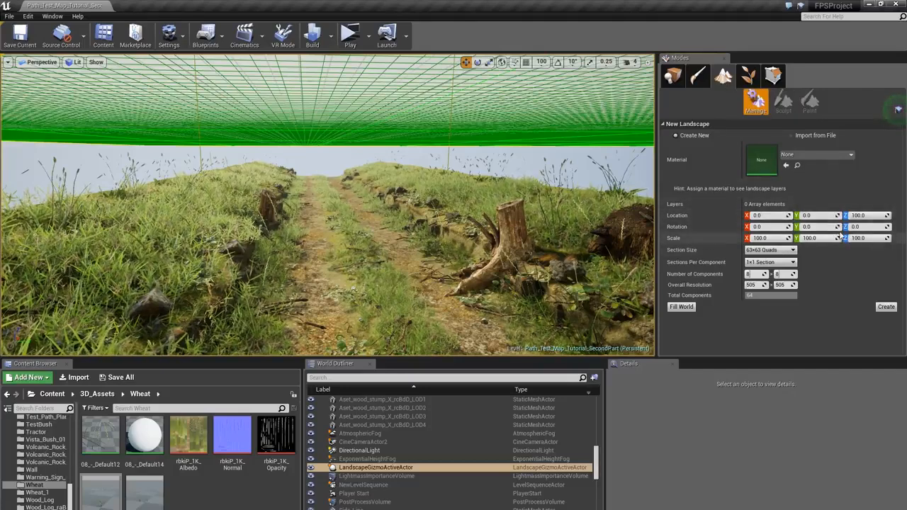
click(859, 215)
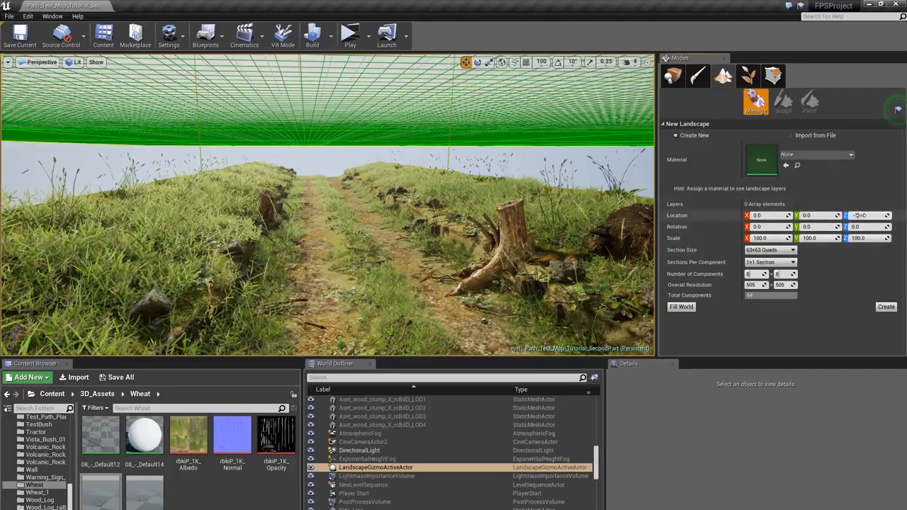
key(Return)
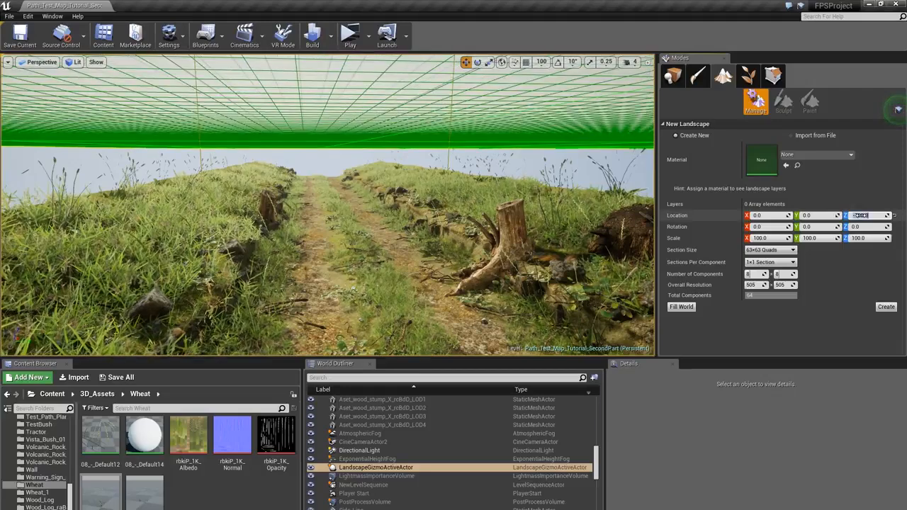
text(-500)
key(Return)
right_drag(354, 141, 336, 117)
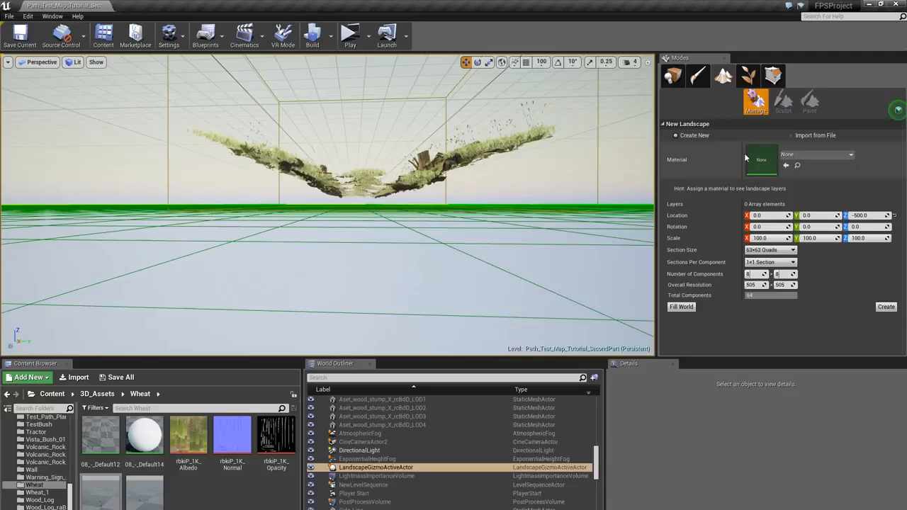
click(873, 215)
text(-45)
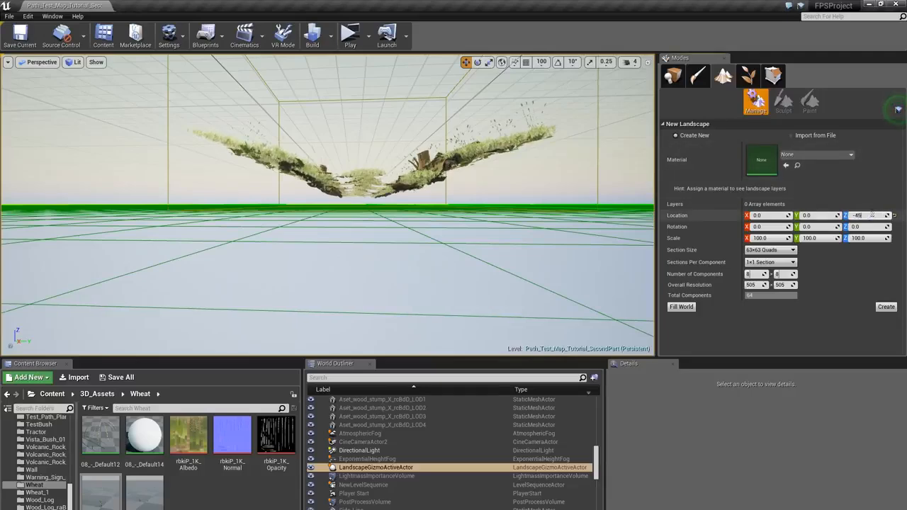
text(0)
key(Return)
right_drag(399, 146, 400, 166)
- Set the new landscape's section size to 31×31 quads
click(769, 250)
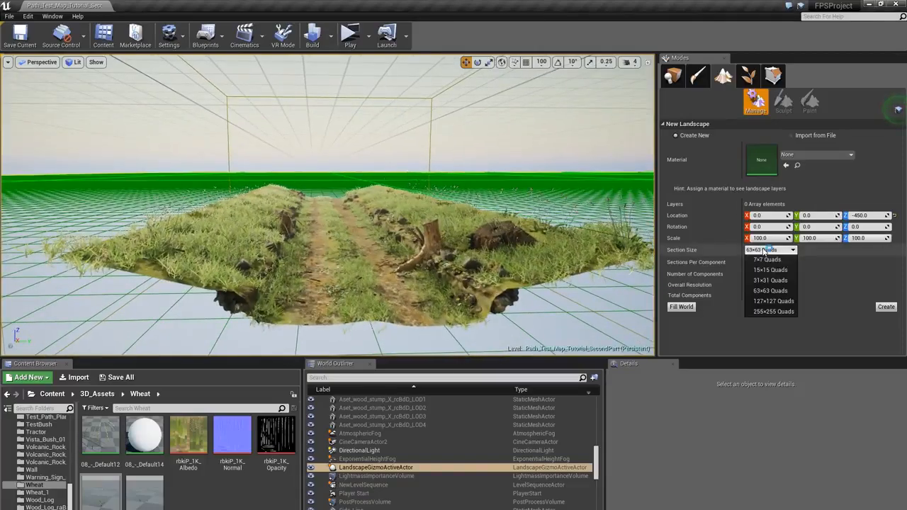
click(770, 280)
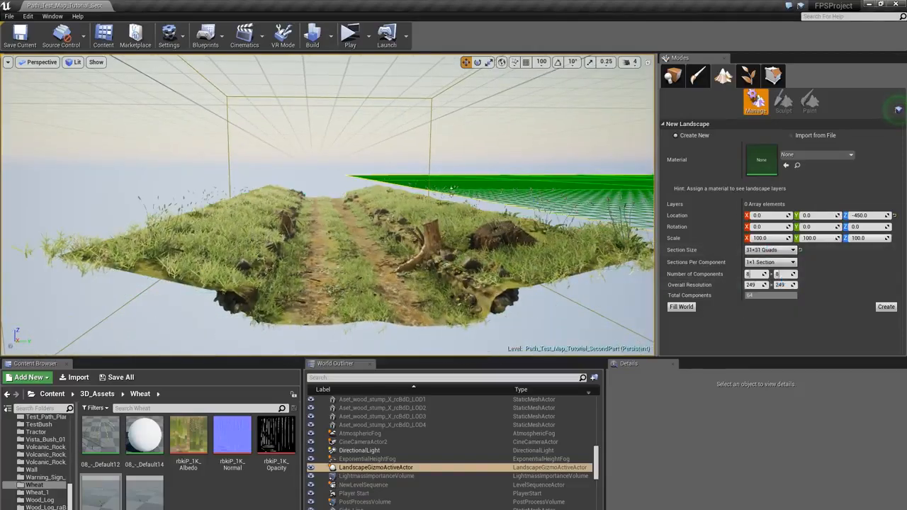
right_drag(452, 191, 528, 204)
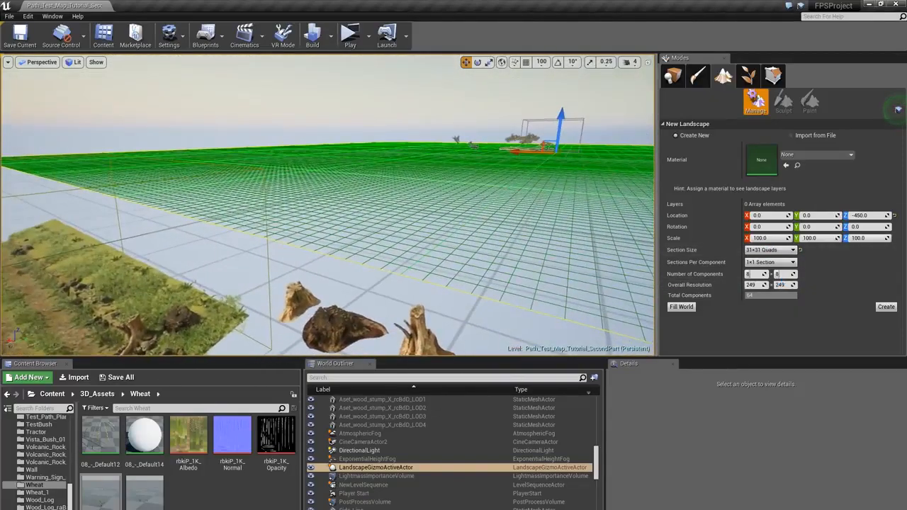
- Move the landscape preview around the path to about X 3434, Y -13672, and create the landscape
right_drag(418, 126, 567, 156)
drag(587, 122, 227, 209)
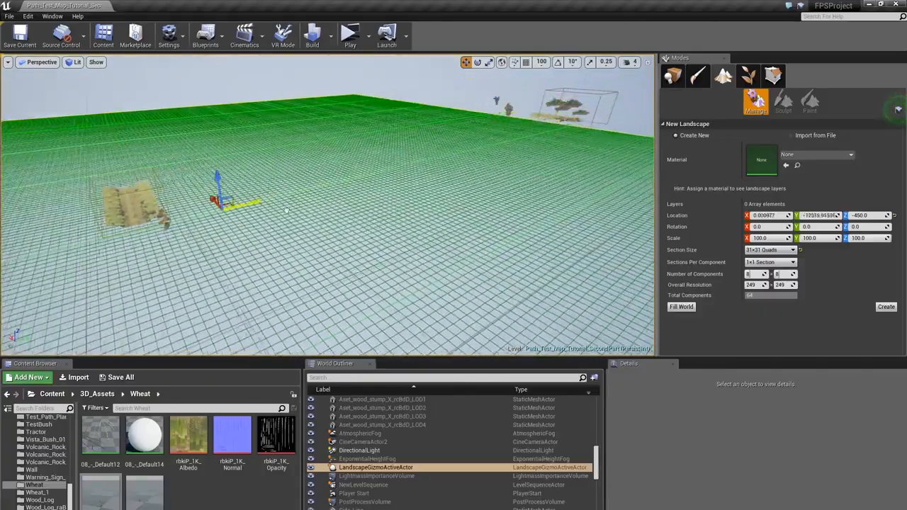
right_drag(219, 220, 229, 187)
drag(290, 241, 382, 197)
mouse_move(340, 195)
right_down()
mouse_move(425, 186)
mouse_move(340, 195)
right_up()
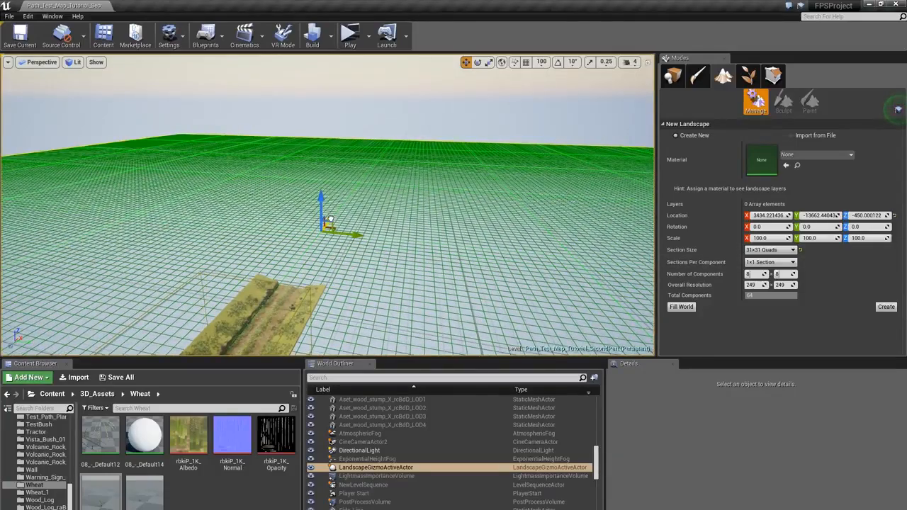
right_drag(330, 218, 305, 186)
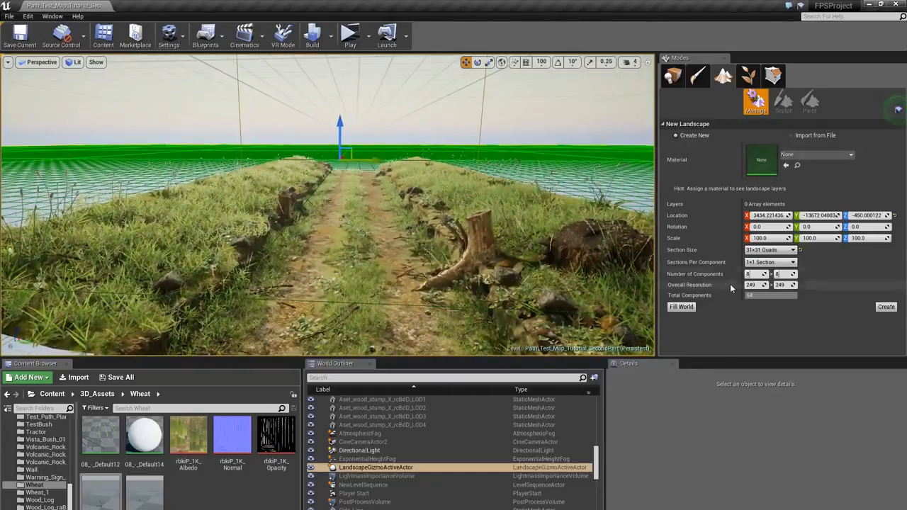
click(887, 307)
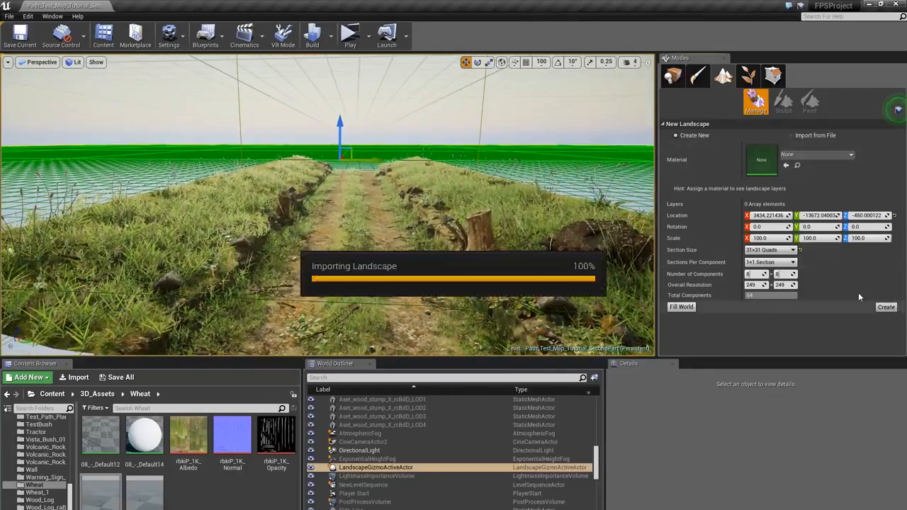
- Set the Sculpt brush size to 3500 and raise the first hills along the landscape's far edge
scroll(329, 181, down, 5)
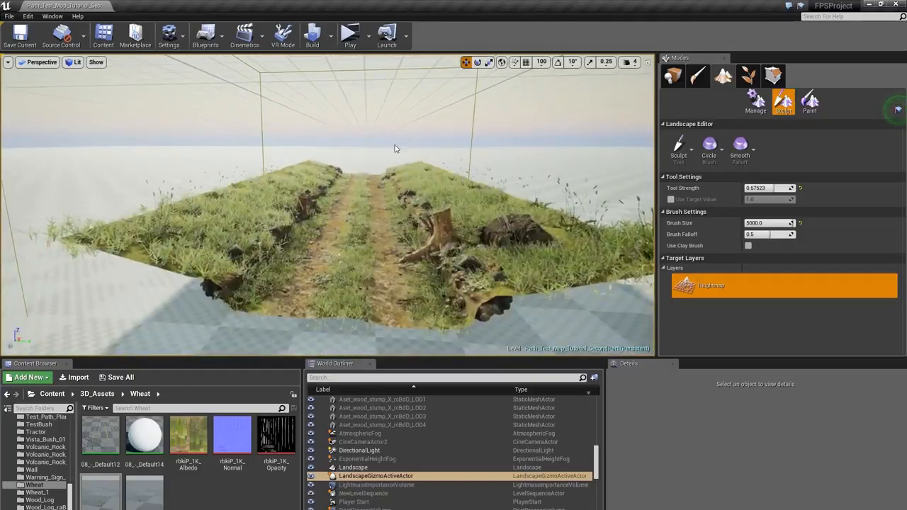
right_drag(397, 146, 354, 163)
right_drag(328, 195, 328, 190)
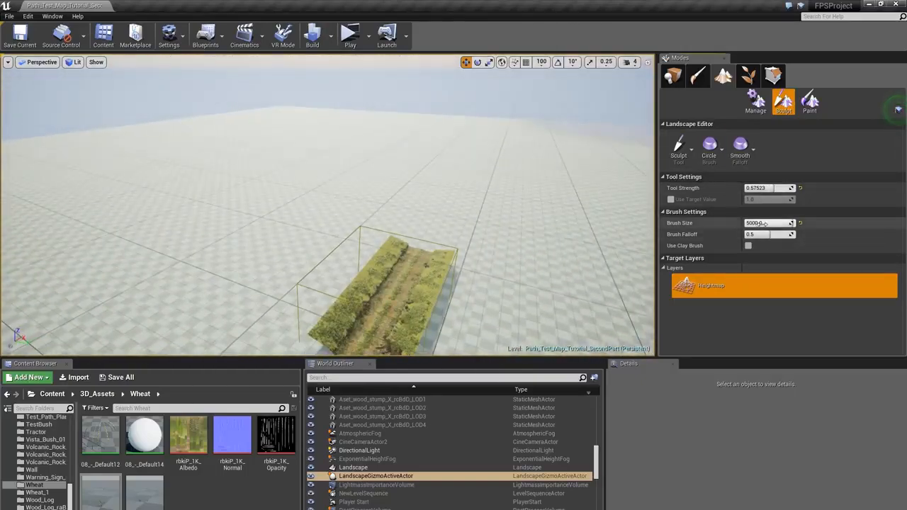
drag(769, 222, 762, 223)
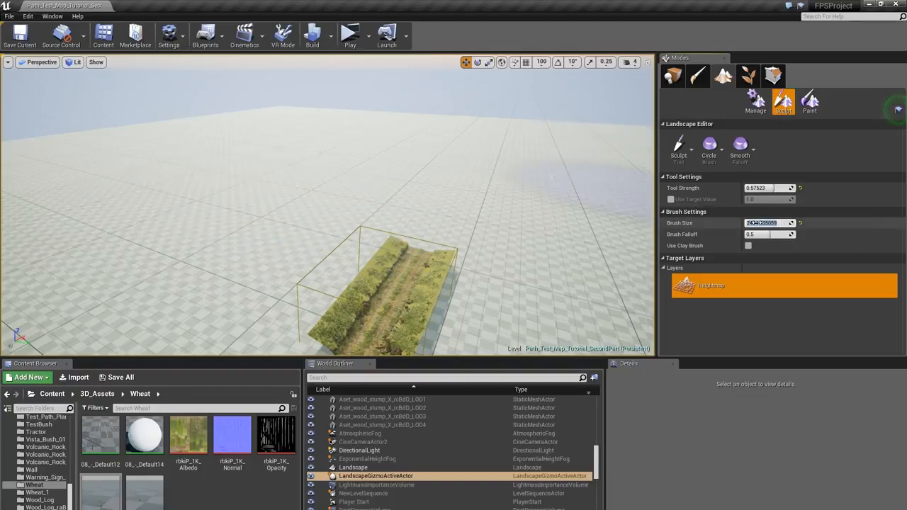
key(Return)
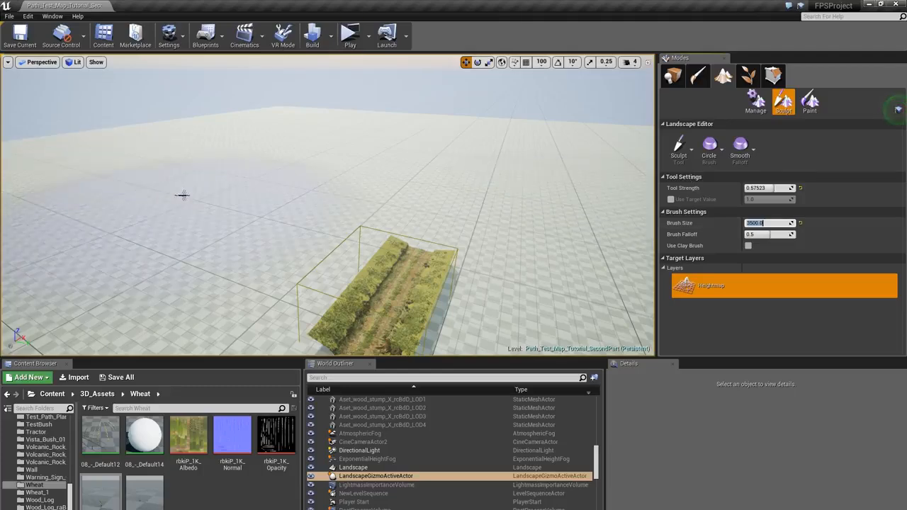
mouse_move(246, 149)
right_down()
mouse_move(206, 131)
mouse_move(155, 145)
right_up()
key(w)
mouse_move(275, 140)
mouse_down()
mouse_move(341, 121)
mouse_move(442, 119)
mouse_move(411, 158)
mouse_up()
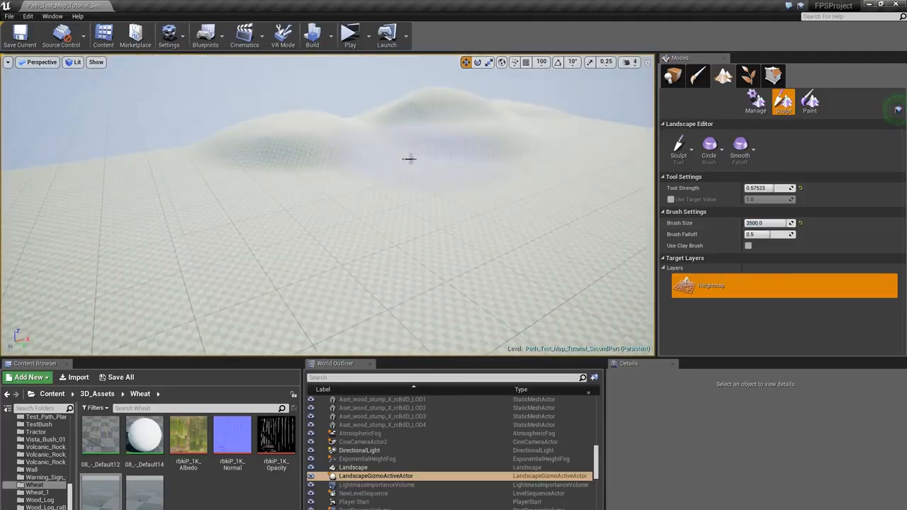
- Extend the sculpted hills along the landscape's edge to its corner
right_drag(411, 158, 353, 161)
drag(352, 162, 575, 168)
right_drag(574, 168, 369, 185)
mouse_move(345, 192)
mouse_down()
mouse_move(362, 227)
mouse_move(437, 185)
mouse_move(283, 189)
mouse_up()
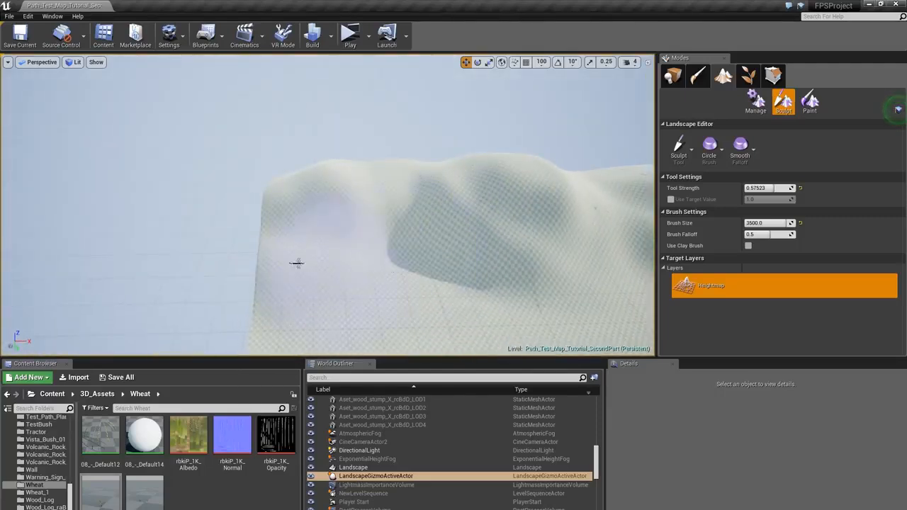
right_drag(296, 259, 241, 299)
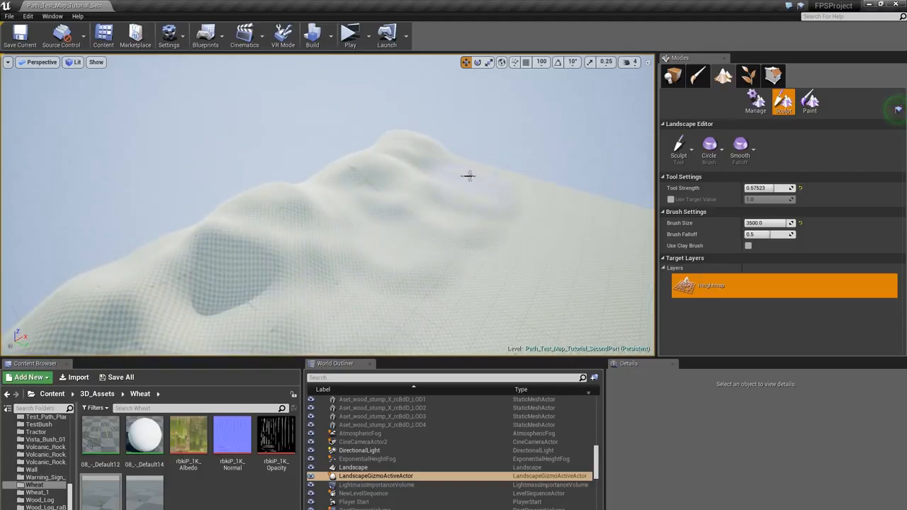
- Raise more hills along the landscape's outer edge to form a continuous uneven ridge
mouse_move(268, 227)
right_down()
mouse_move(227, 234)
mouse_move(268, 227)
right_up()
mouse_move(303, 247)
mouse_down()
mouse_move(284, 318)
mouse_move(300, 149)
mouse_up()
right_drag(309, 85, 298, 143)
drag(354, 227, 248, 132)
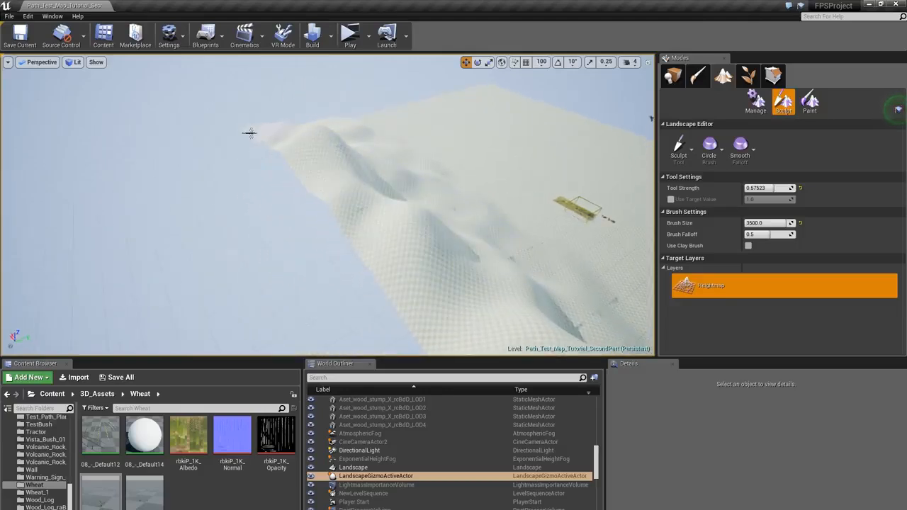
- Sculpt additional hills on the ridge's inner side facing the path to widen the mountain range
right_drag(651, 119, 718, 135)
drag(411, 229, 397, 181)
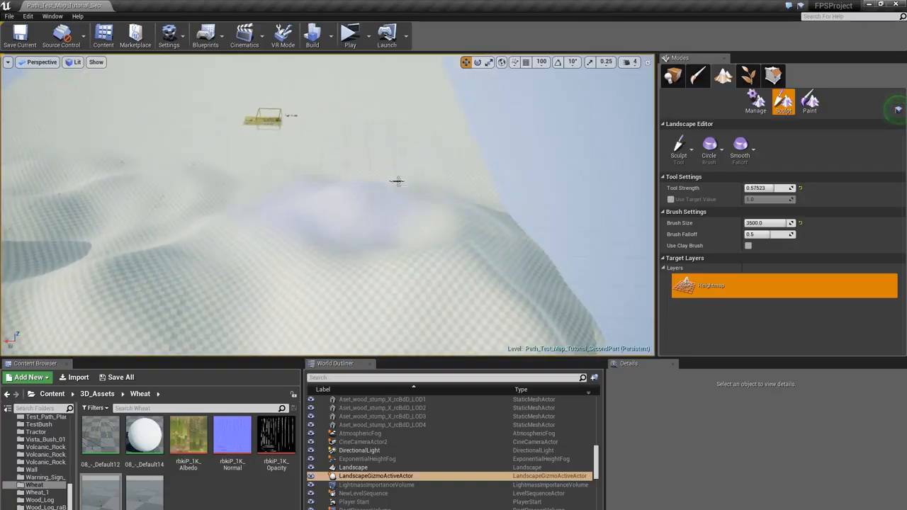
mouse_move(434, 174)
right_down()
mouse_move(376, 156)
mouse_move(333, 157)
right_up()
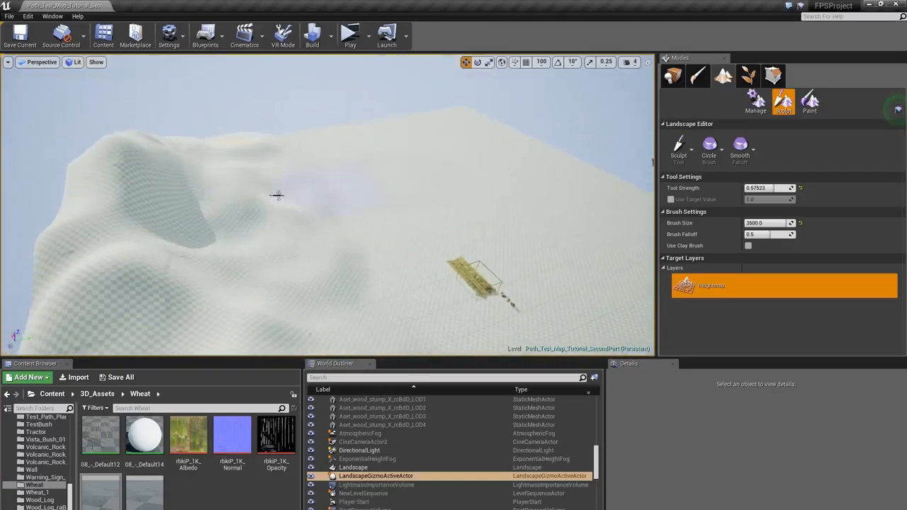
drag(225, 231, 223, 150)
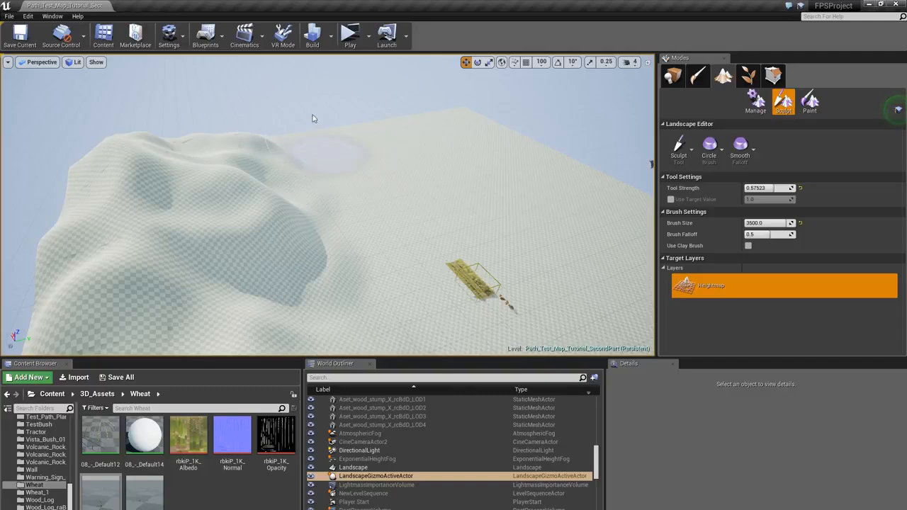
- Sculpt hills along the landscape's remaining open edges so that the range encloses the forest path
right_drag(528, 135, 280, 160)
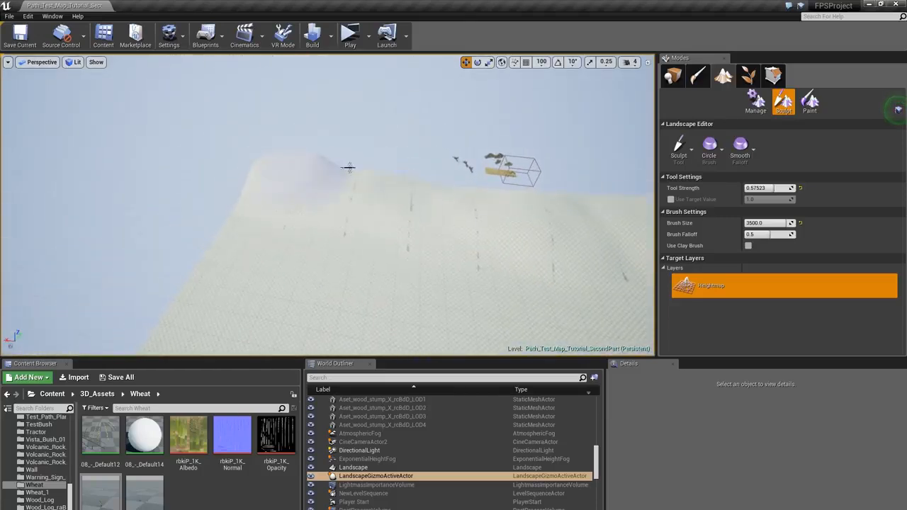
right_drag(536, 186, 357, 243)
right_drag(445, 196, 138, 230)
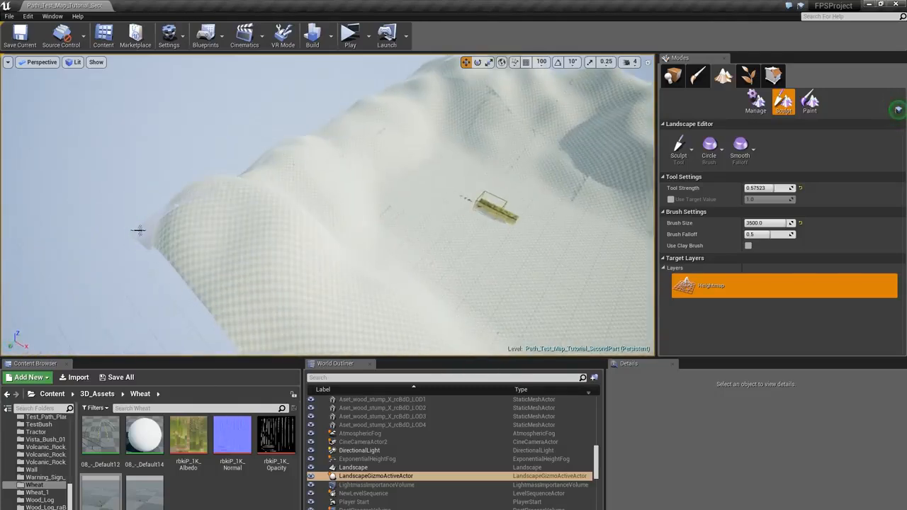
click(139, 225)
mouse_move(374, 247)
right_down()
mouse_move(514, 185)
mouse_move(423, 217)
mouse_move(573, 114)
mouse_move(395, 164)
mouse_move(542, 134)
mouse_move(177, 149)
mouse_move(187, 185)
mouse_move(216, 211)
mouse_move(251, 202)
mouse_move(302, 290)
mouse_move(281, 236)
mouse_move(309, 114)
right_up()
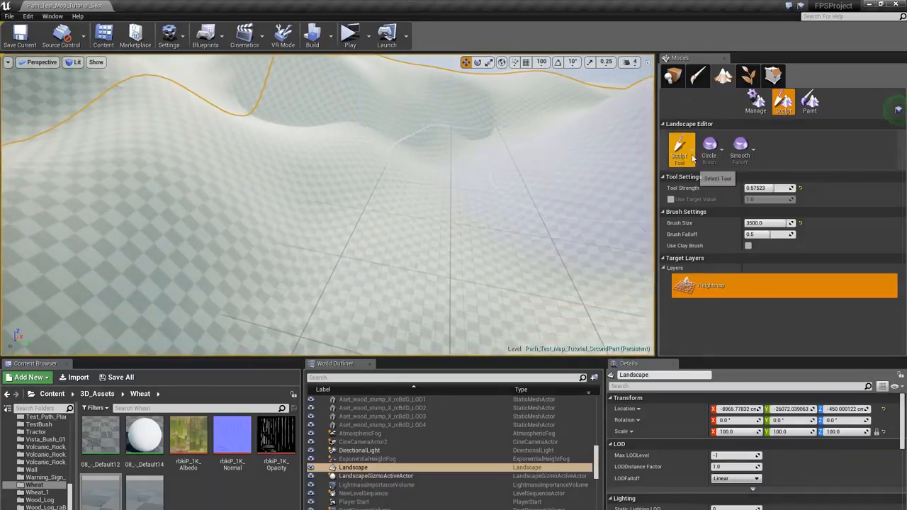
- Choose the Smooth tool with a brush size of 4500 and smooth the first sculpted hills beyond the path
click(685, 149)
click(699, 230)
right_drag(347, 181, 312, 199)
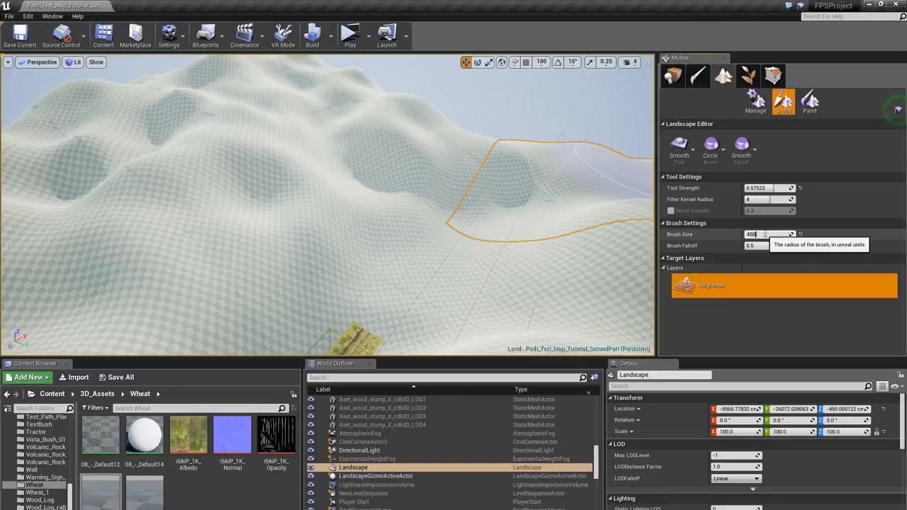
drag(246, 115, 297, 85)
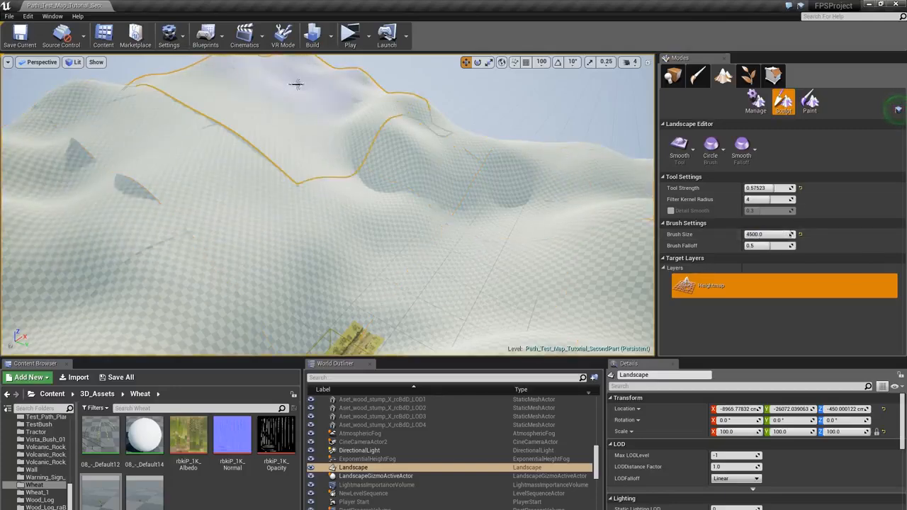
right_drag(381, 126, 305, 126)
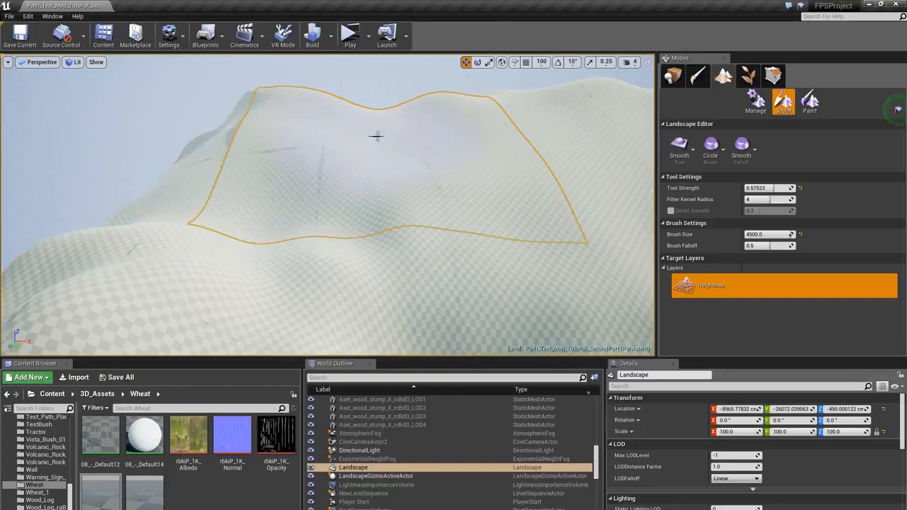
- Smooth the remaining sharp peaks and dents of the hills around the landscape
right_drag(377, 136, 297, 136)
right_drag(445, 176, 449, 162)
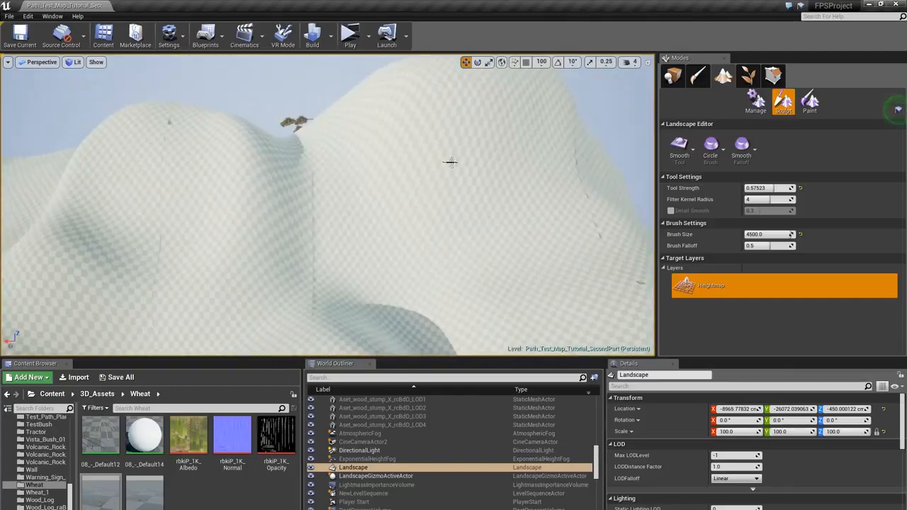
right_drag(325, 149, 418, 205)
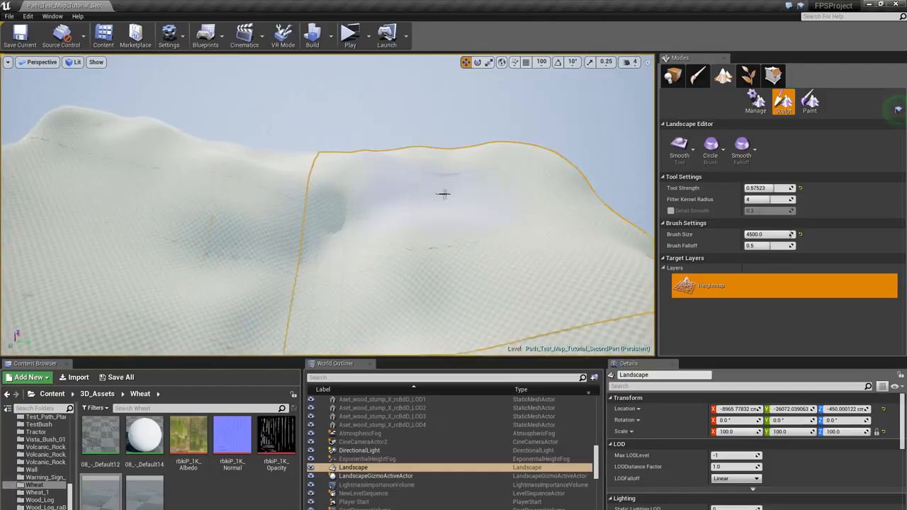
right_drag(317, 160, 363, 213)
right_drag(425, 157, 438, 143)
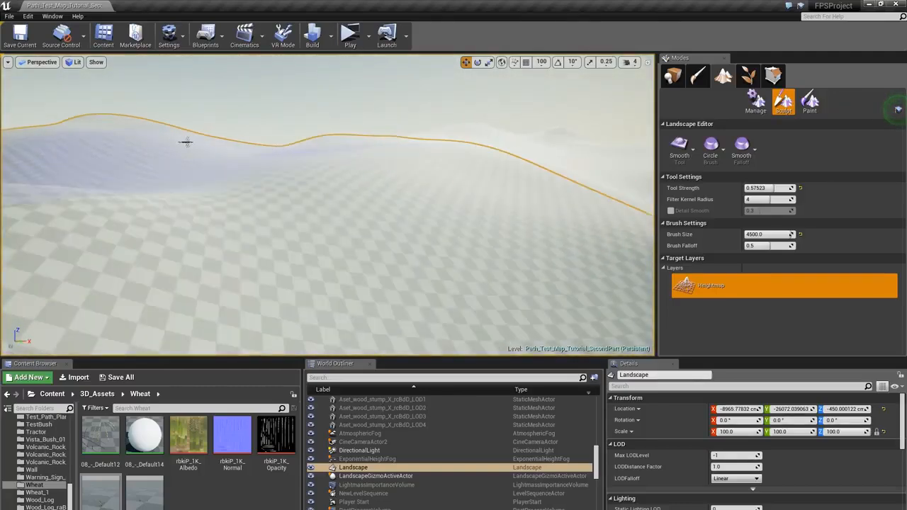
- Lower the whole landscape to a Z location of about -1021 cm beneath the path and its hills
click(673, 75)
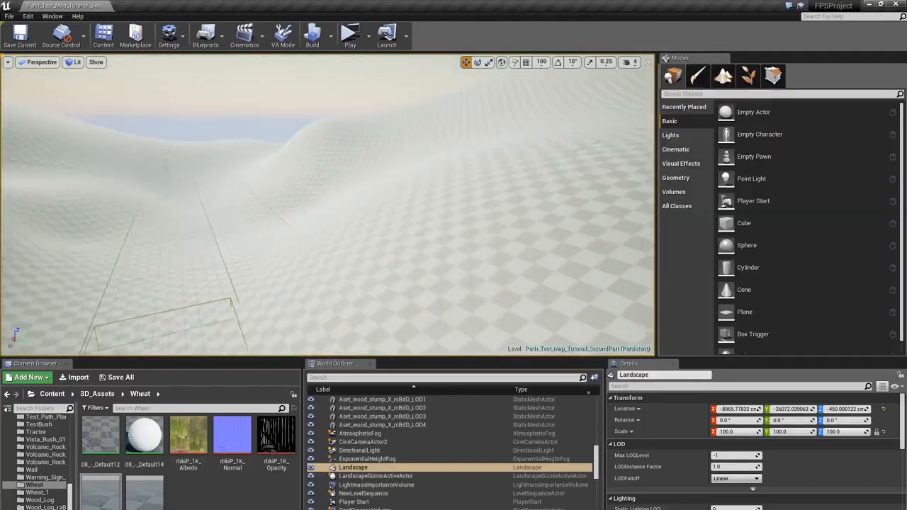
right_drag(389, 187, 361, 152)
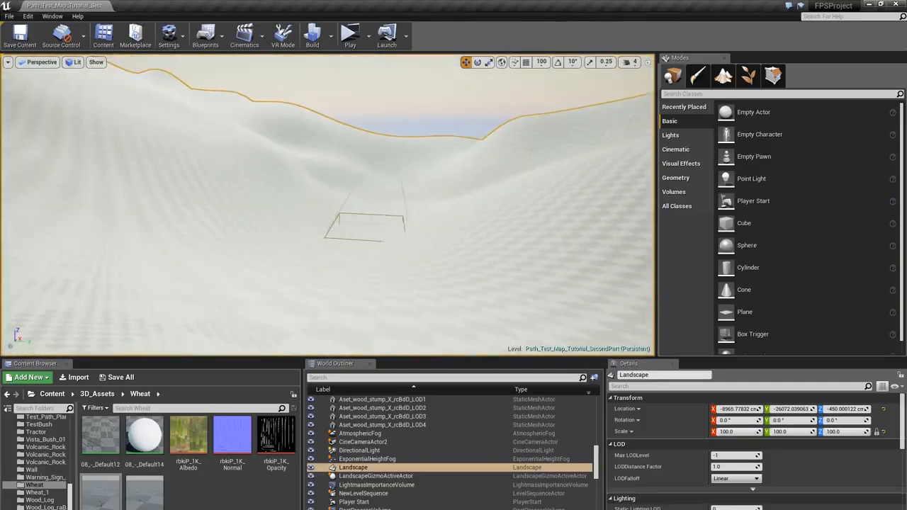
right_drag(294, 134, 254, 164)
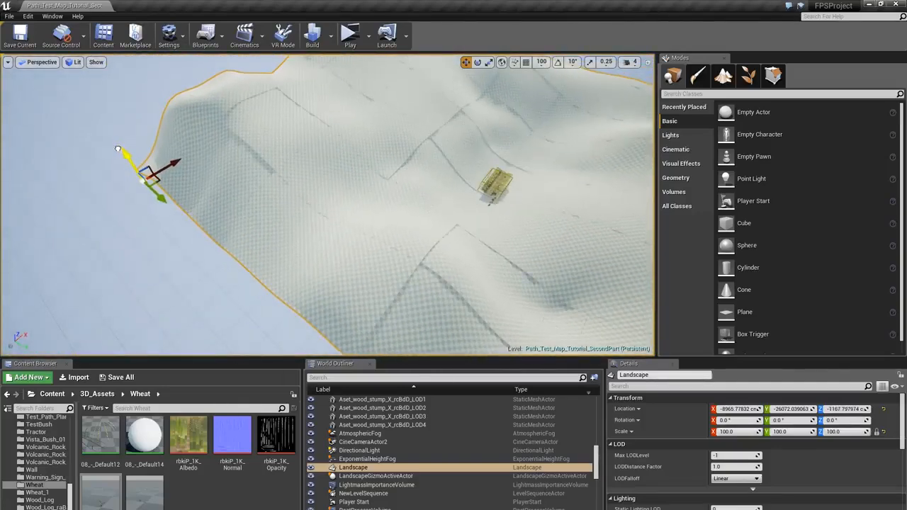
right_drag(117, 146, 106, 124)
key(w)
right_drag(328, 205, 372, 187)
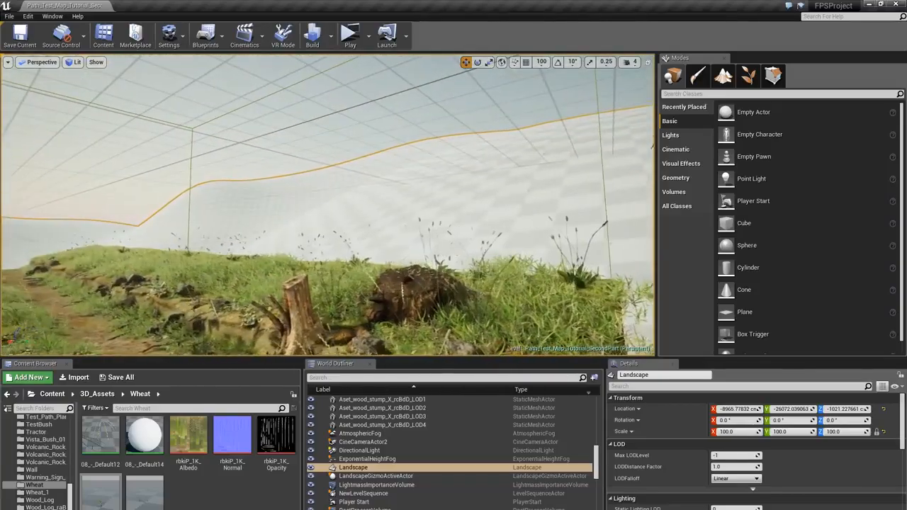
- Smooth the ridges surrounding the path again with the 4500 brush and check them from path level
click(724, 77)
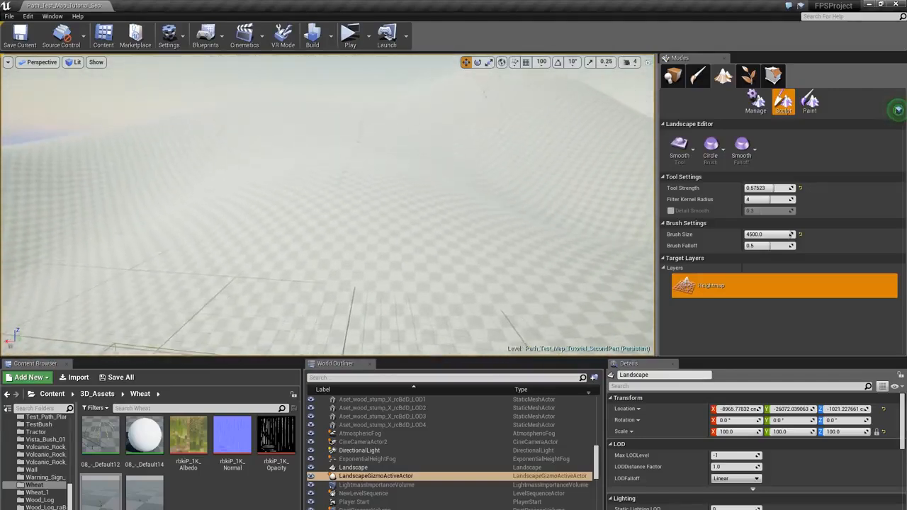
right_drag(382, 150, 392, 149)
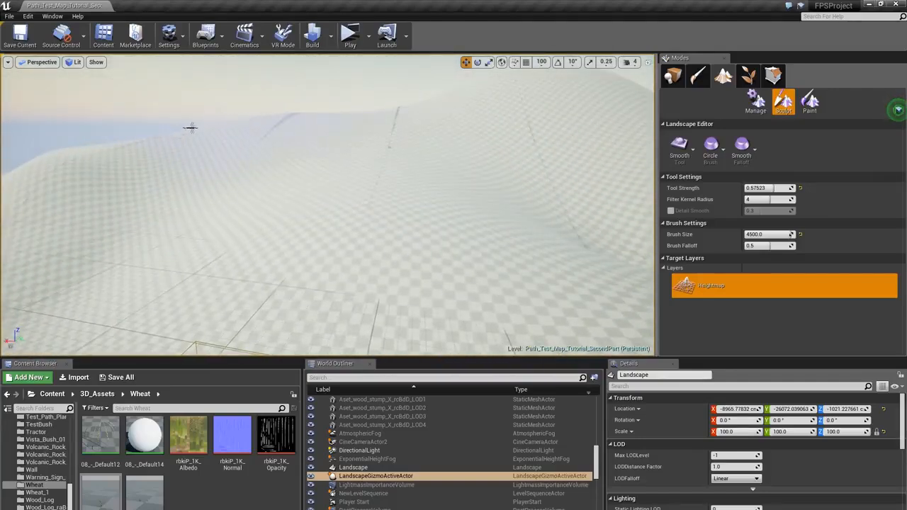
right_drag(78, 149, 392, 151)
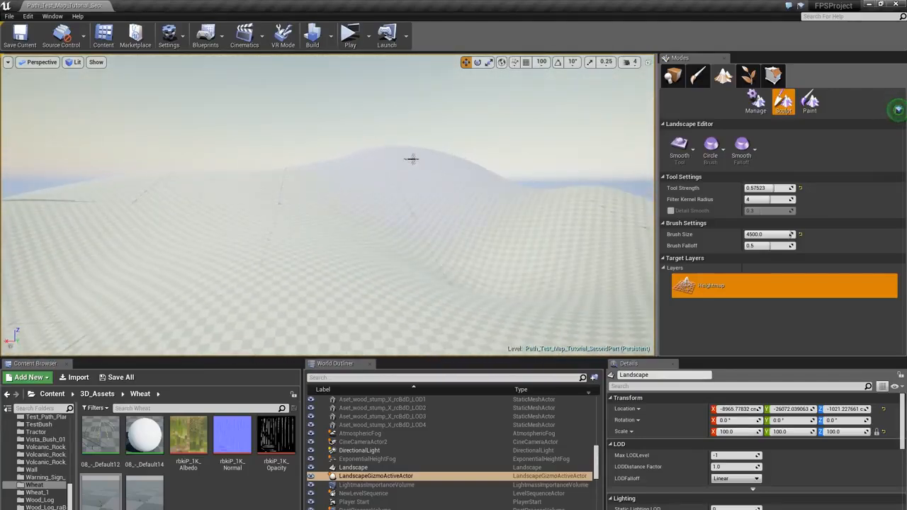
right_drag(293, 191, 269, 191)
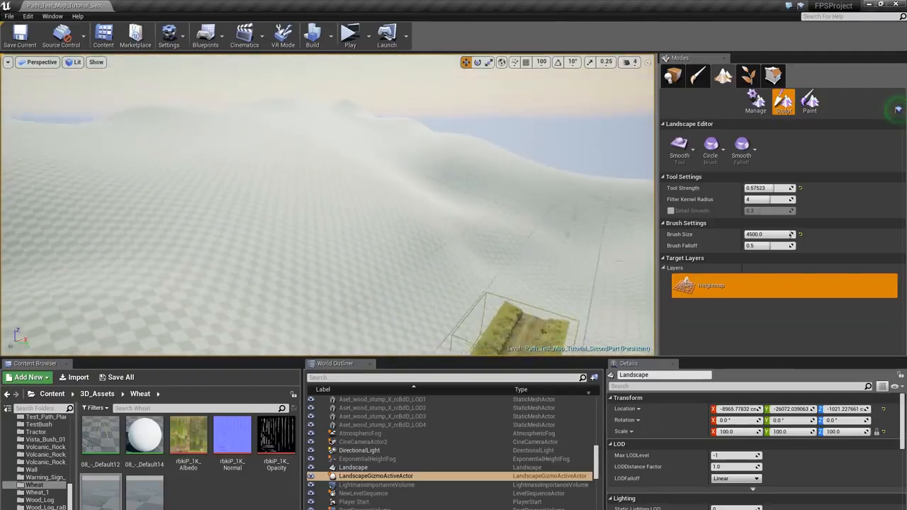
key(w)
right_drag(332, 103, 460, 78)
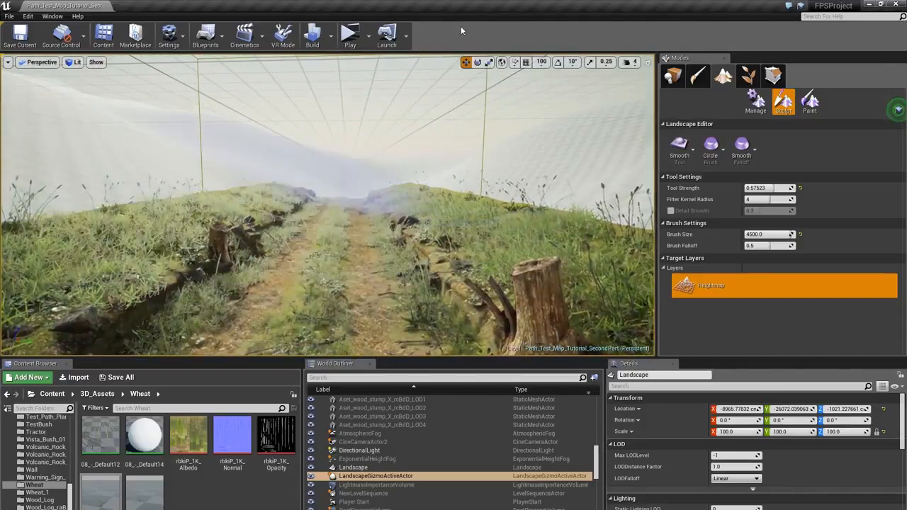
- Locate the ground material through a path plane and assign Forest_Ground_Tutorial as the Landscape Material
click(673, 77)
right_drag(411, 188, 439, 204)
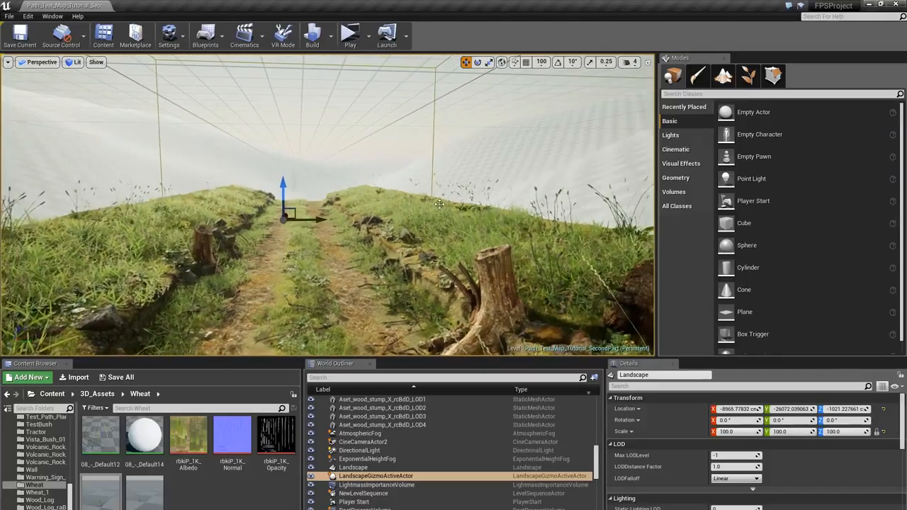
click(347, 282)
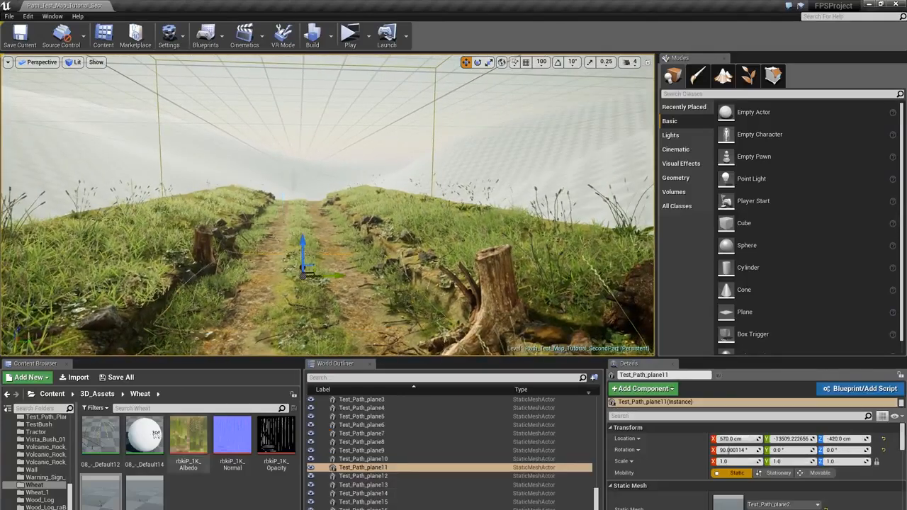
scroll(840, 501, down, 3)
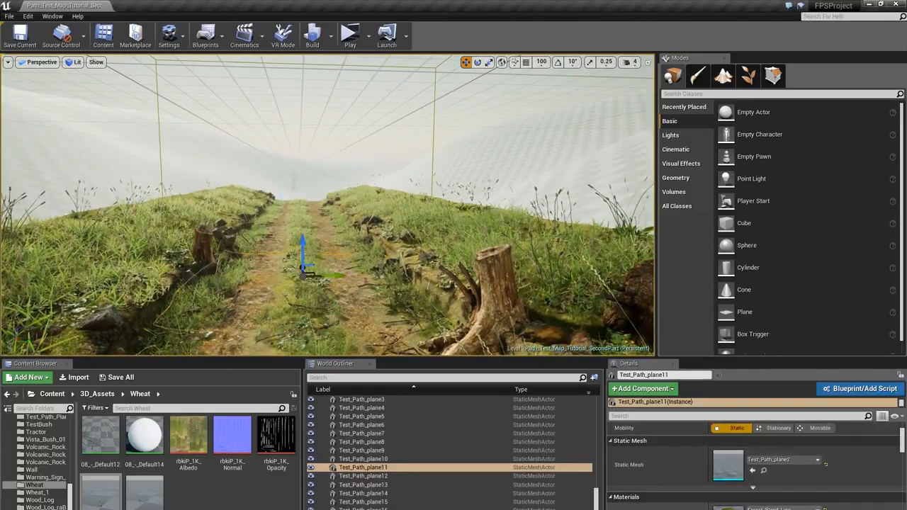
click(763, 509)
click(452, 154)
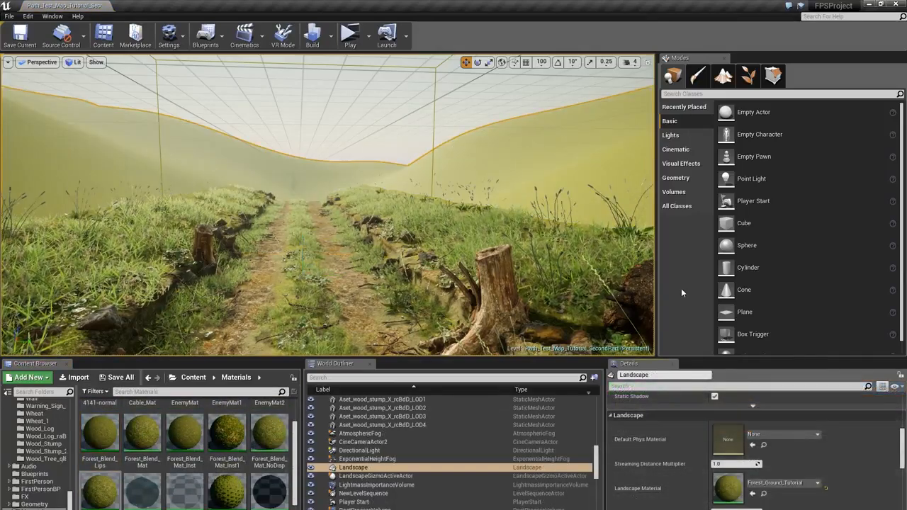
right_drag(425, 212, 454, 218)
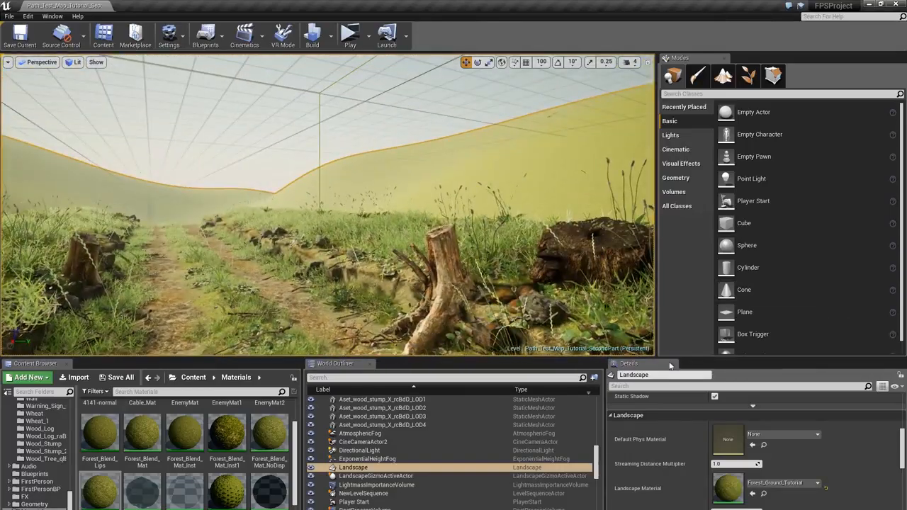
scroll(681, 443, up, 8)
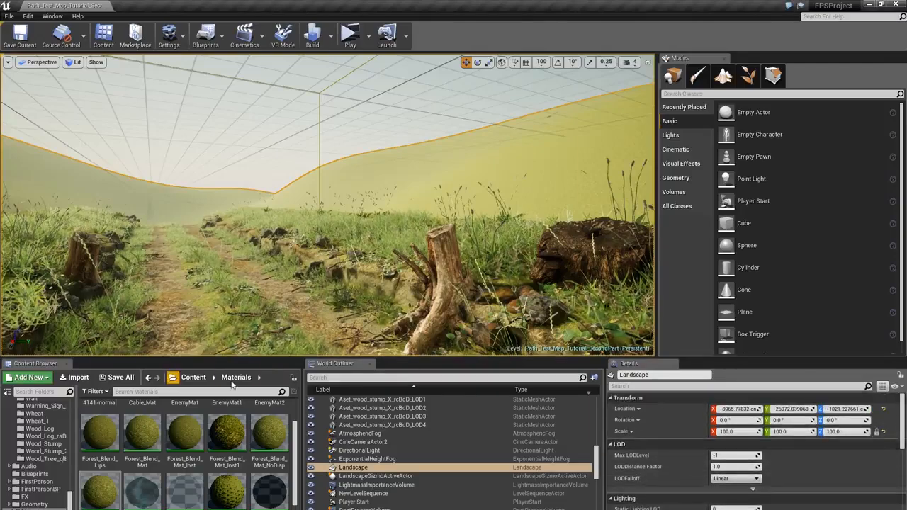
right_drag(394, 187, 376, 187)
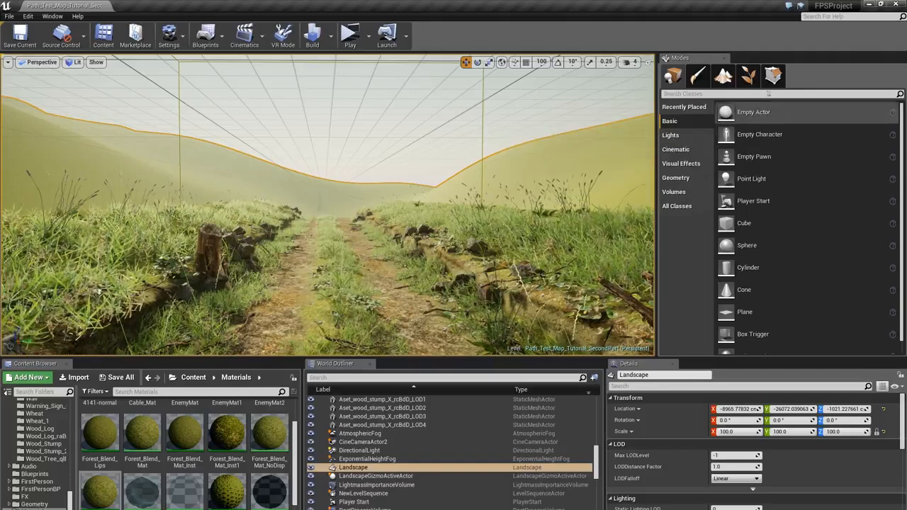
- Switch to foliage painting and deactivate all foliage types in the palette together
click(751, 80)
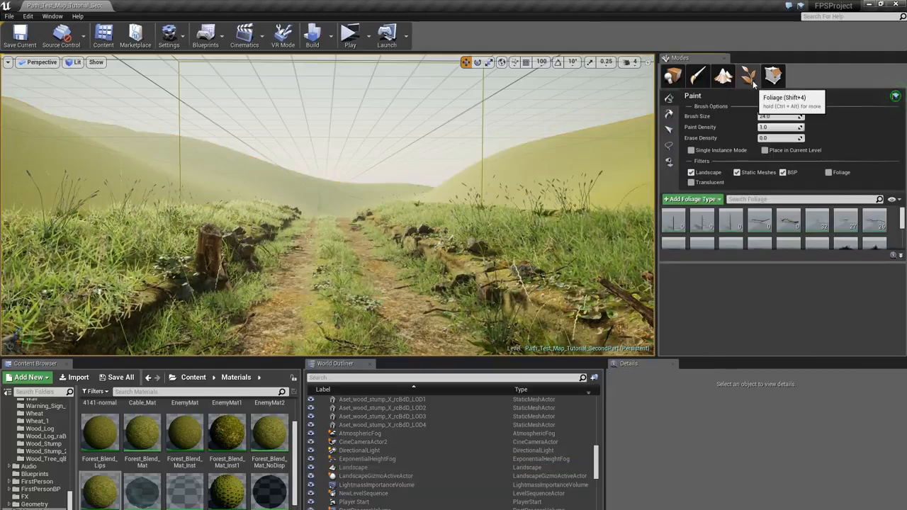
click(787, 219)
key(ctrl+a)
click(782, 214)
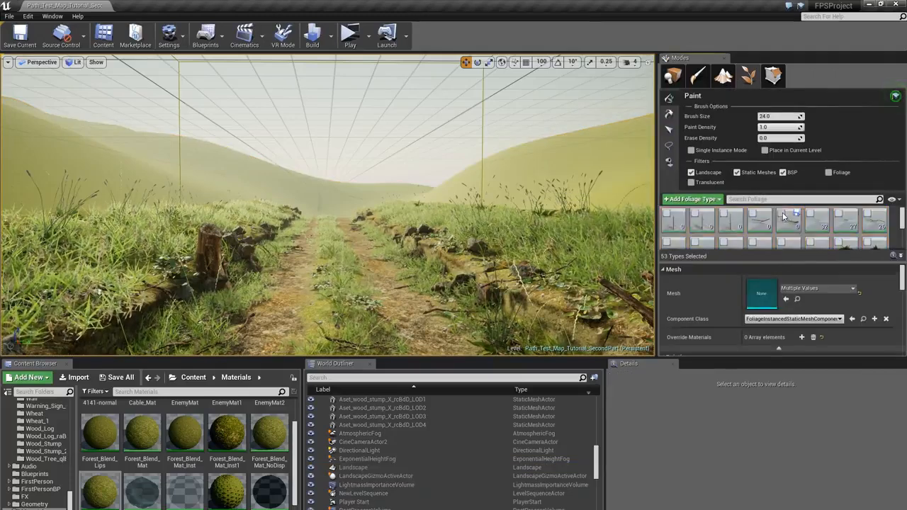
click(783, 213)
- Activate the Pine_Tree_UE6 foliage type for painting
click(673, 221)
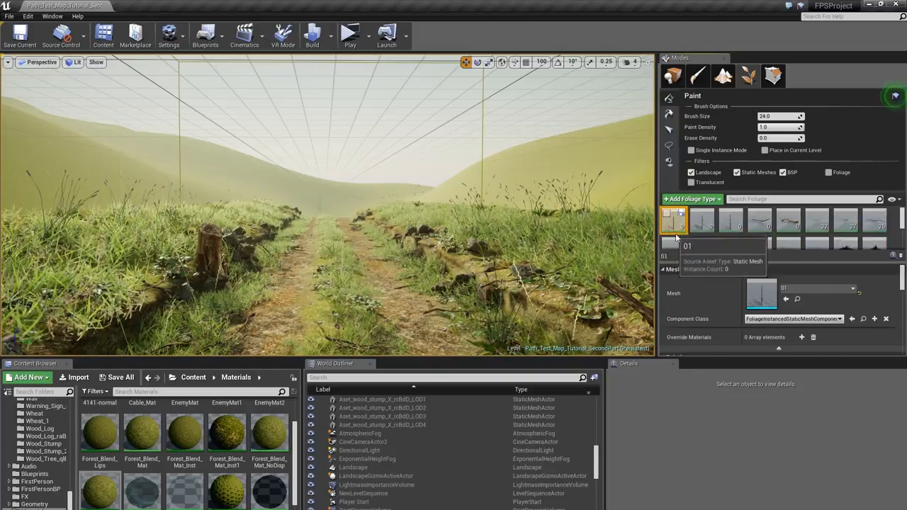
shift+click(728, 223)
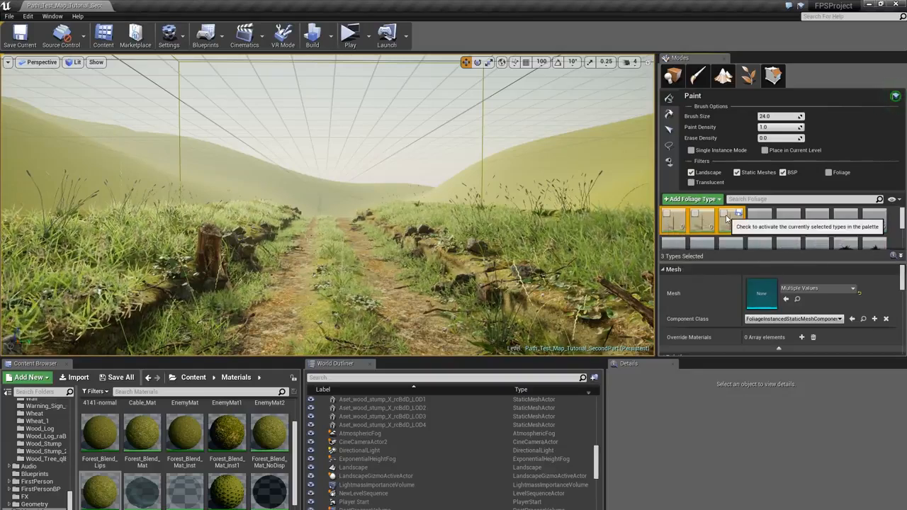
click(725, 223)
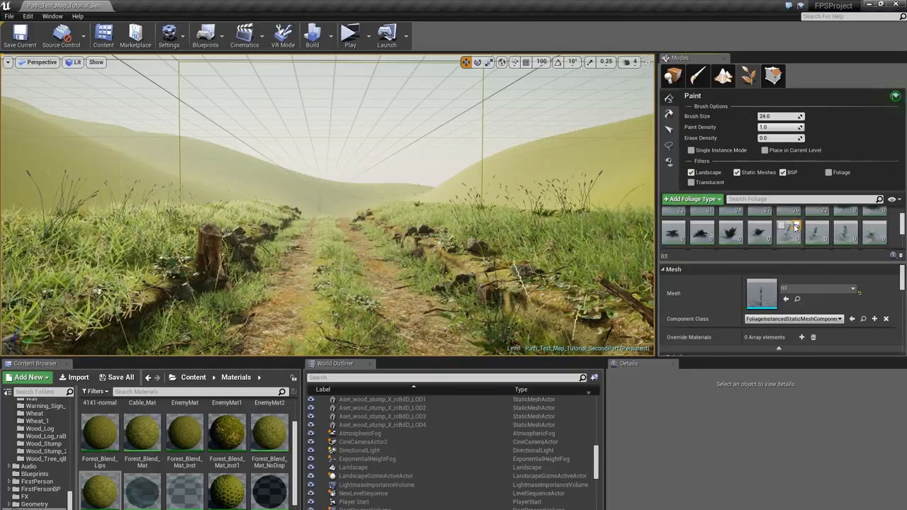
scroll(805, 227, down, 1)
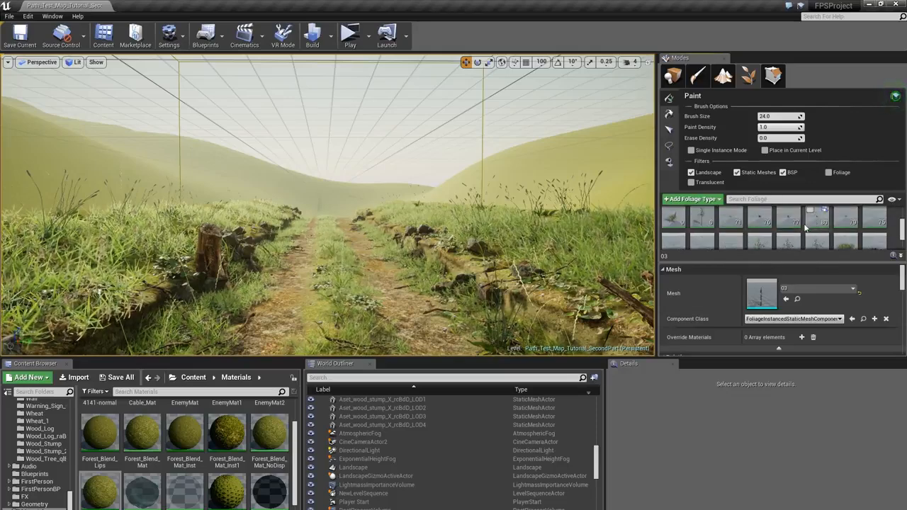
click(702, 218)
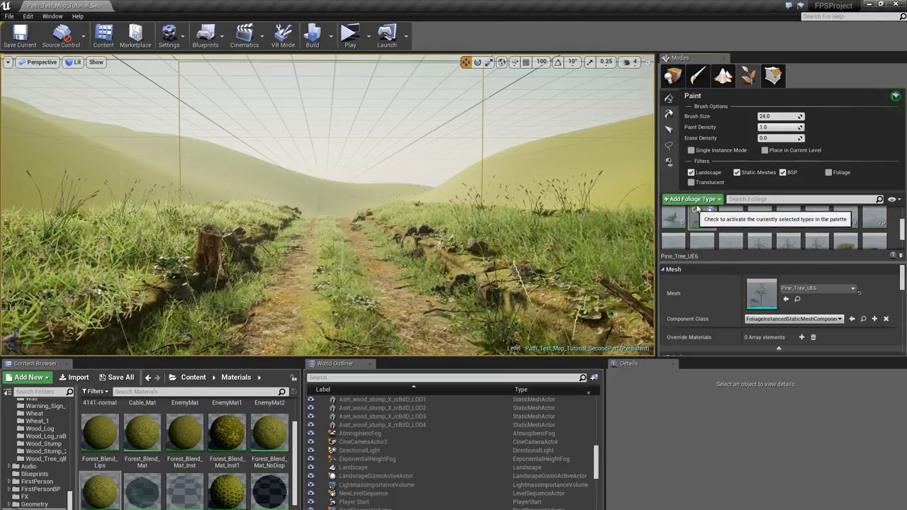
- Try placing several Pine_Tree_UE6 trees on the hillside beside the path
mouse_move(479, 180)
right_down()
mouse_move(499, 198)
mouse_move(533, 157)
right_up()
click(496, 234)
click(472, 248)
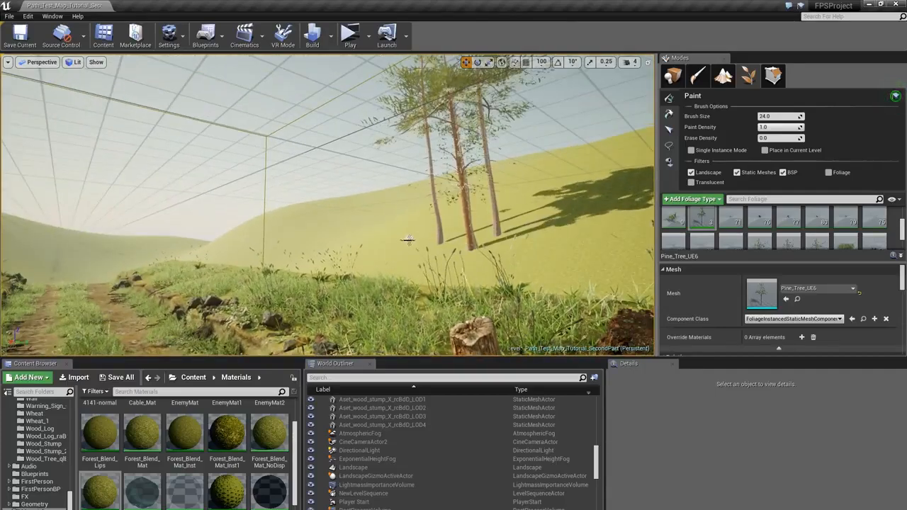
click(399, 233)
- Undo all the pine trees placed on the hillside
mouse_move(301, 198)
right_down()
mouse_move(303, 164)
mouse_move(303, 210)
right_up()
key(ctrl+z)
key(ctrl+z)
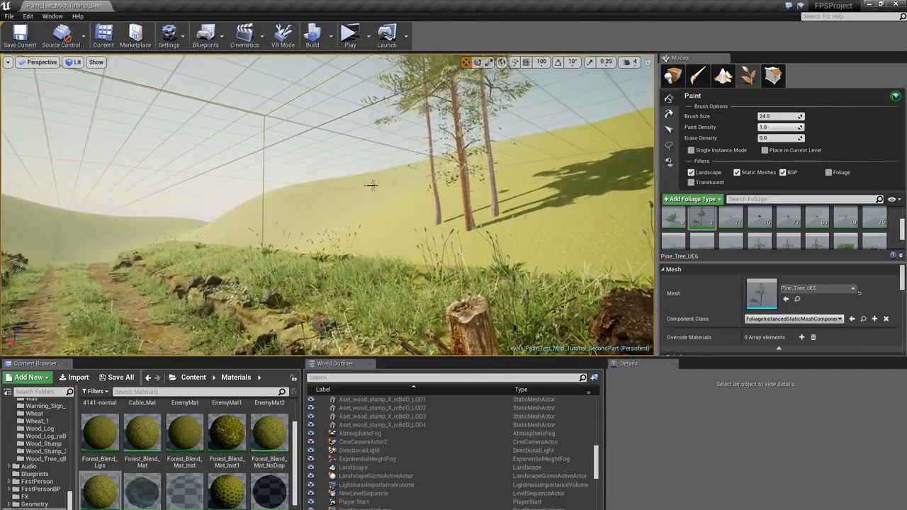
key(ctrl+z)
key(ctrl+z)
scroll(763, 241, up, 2)
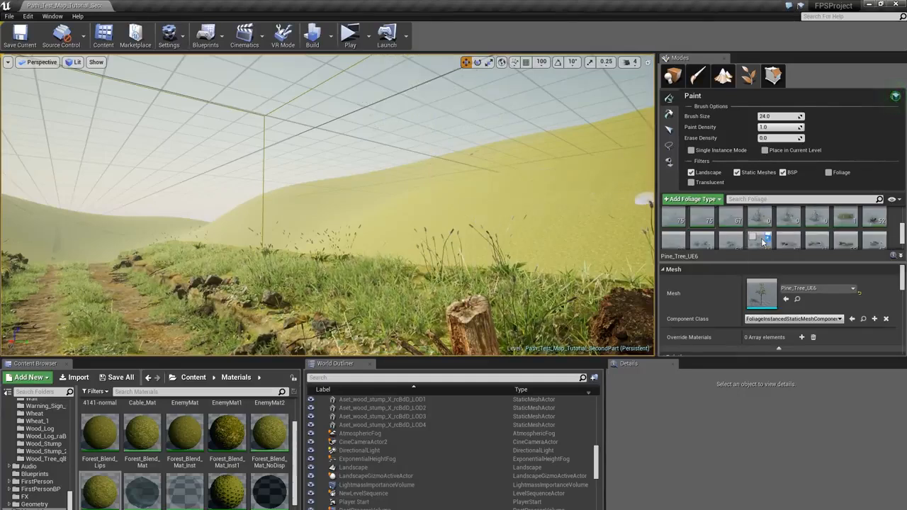
- Select the foliage types 03 and Pine_Tree_UE6 together and set their Align Max Angle to 4
scroll(730, 237, down, 2)
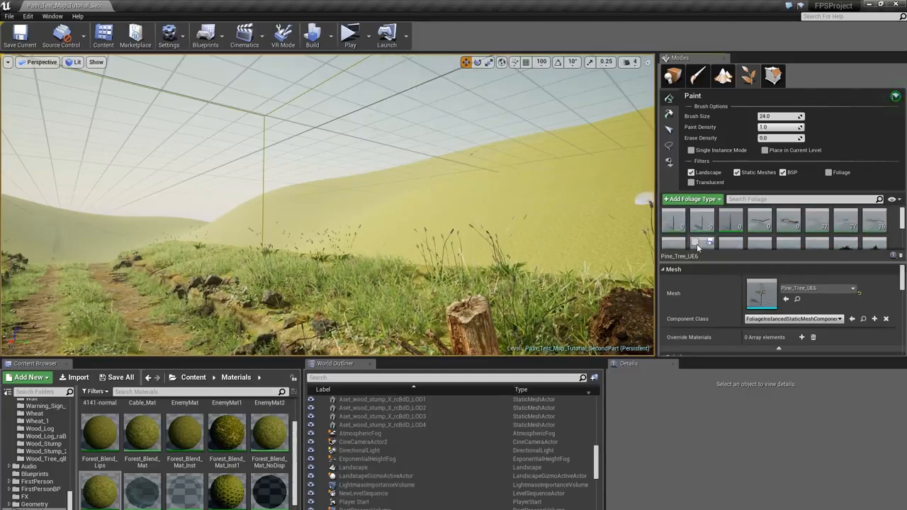
click(734, 233)
scroll(723, 238, down, 3)
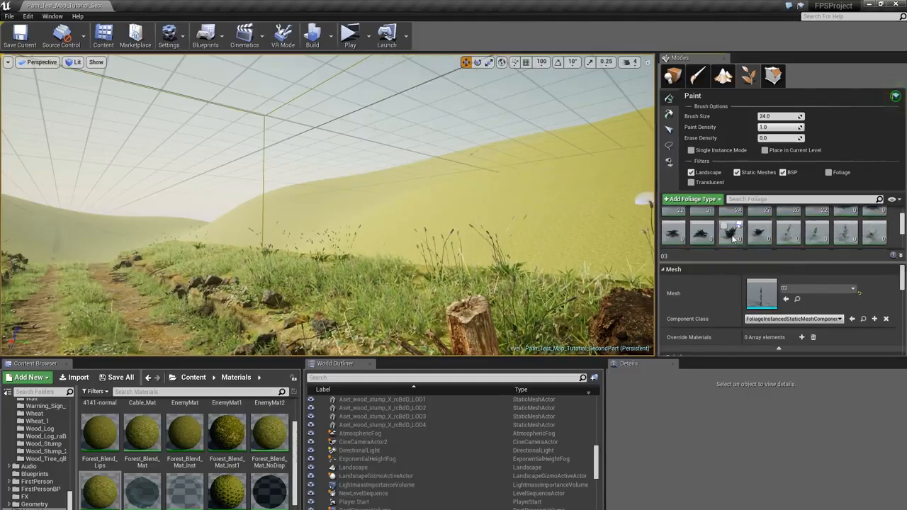
ctrl+click(702, 233)
scroll(815, 295, down, 5)
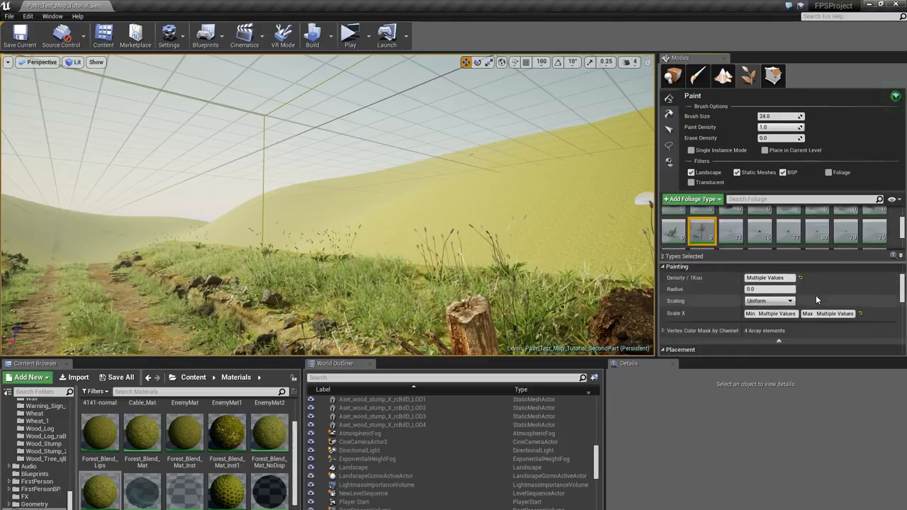
scroll(793, 316, down, 2)
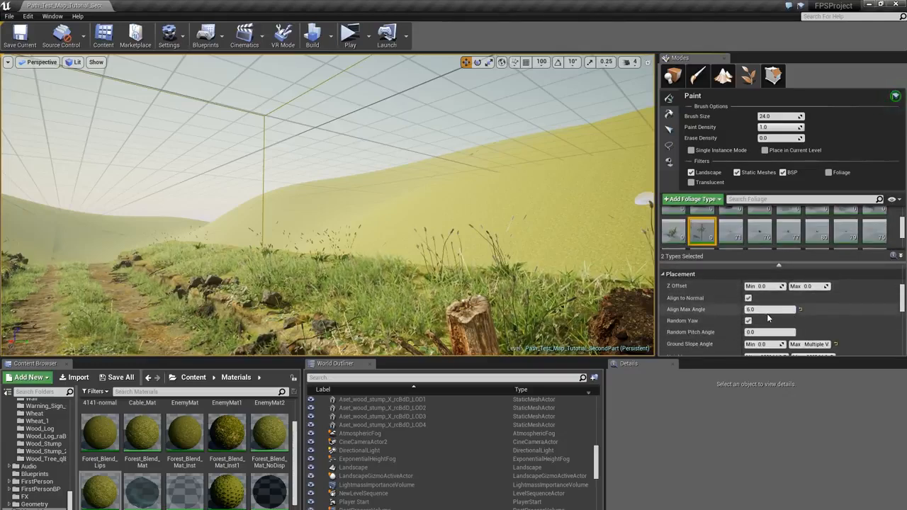
click(768, 309)
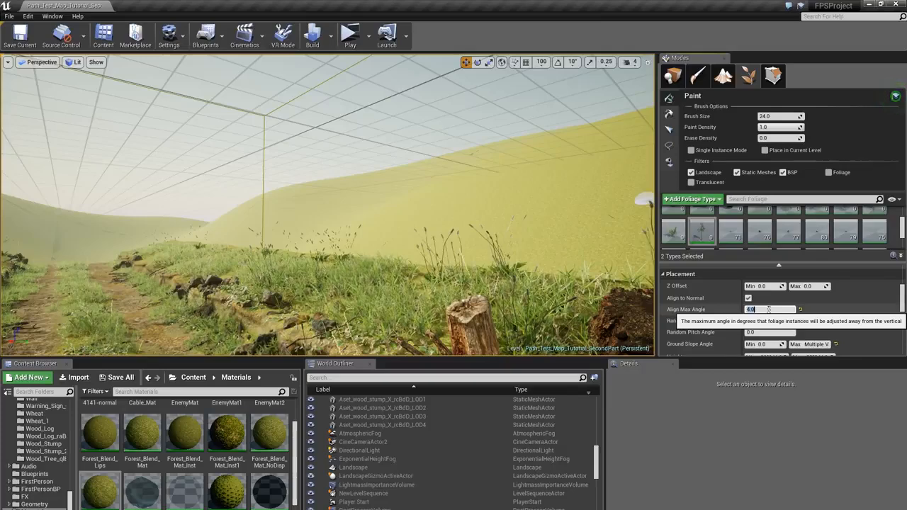
- Paint a few trees of the selected types on the hillside with a brush size of about 250, and undo the last dense cluster
drag(506, 217, 375, 206)
mouse_move(375, 206)
right_down()
mouse_move(347, 192)
mouse_move(341, 210)
right_up()
drag(369, 216, 290, 213)
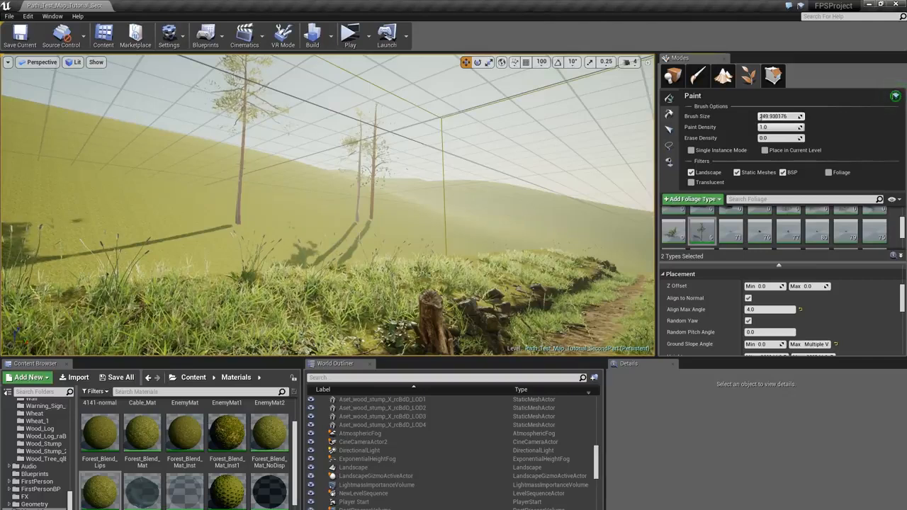
click(293, 212)
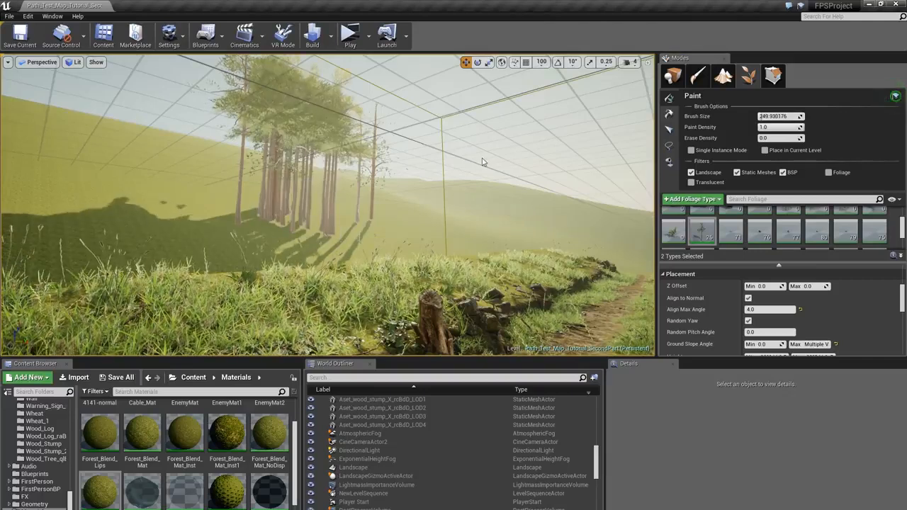
key(ctrl+z)
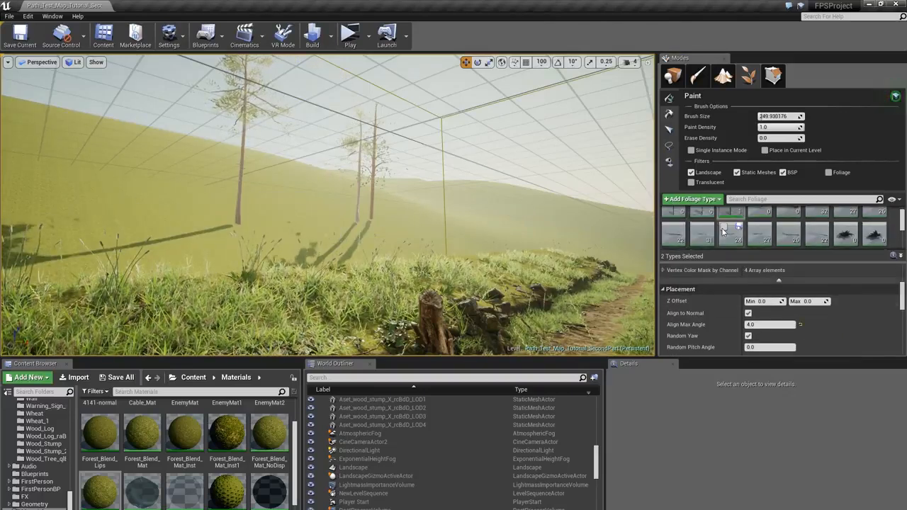
- Set the painting density of both selected tree types to 5 and paint scattered trees on the hillside beside the path
scroll(723, 231, up, 1)
scroll(759, 312, up, 5)
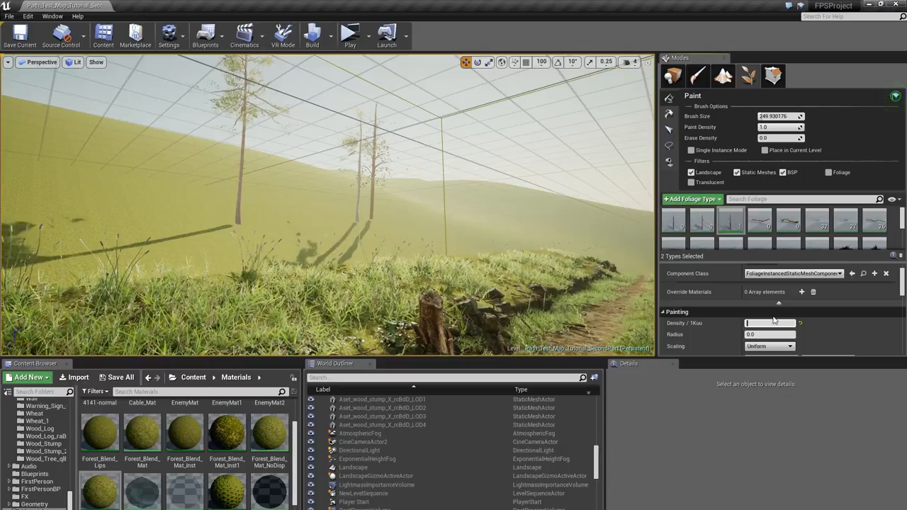
click(251, 196)
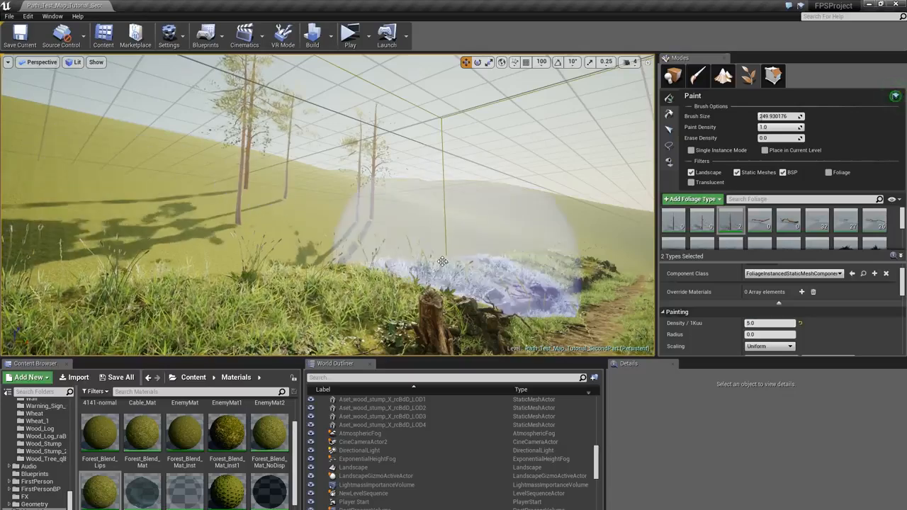
click(372, 209)
right_drag(149, 206, 454, 195)
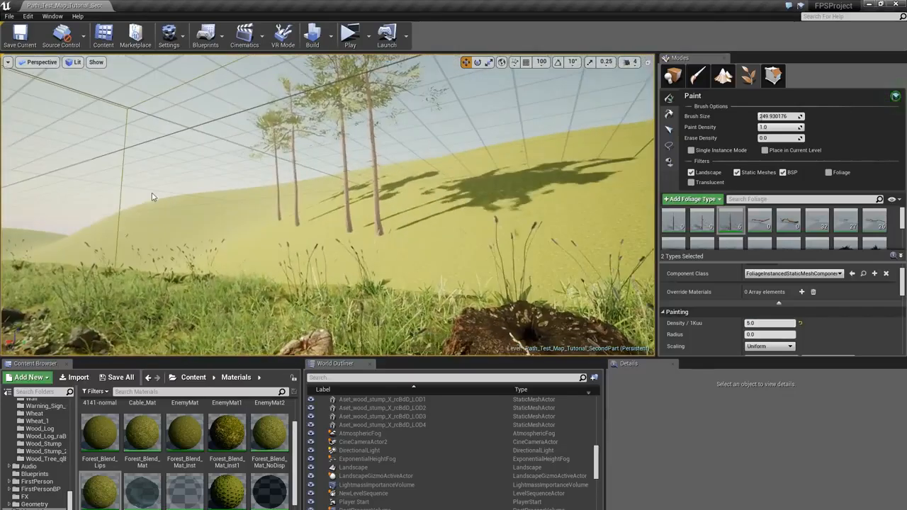
- Paint more scattered trees along the hillside behind the path's grassy verge, continuing around the level
click(451, 168)
click(533, 162)
right_drag(533, 162, 624, 159)
click(431, 184)
right_drag(540, 189, 680, 190)
click(330, 196)
click(372, 202)
right_drag(372, 202, 567, 202)
- Paint trees on the distant slope and the open ground around the stray wood stumps
click(319, 171)
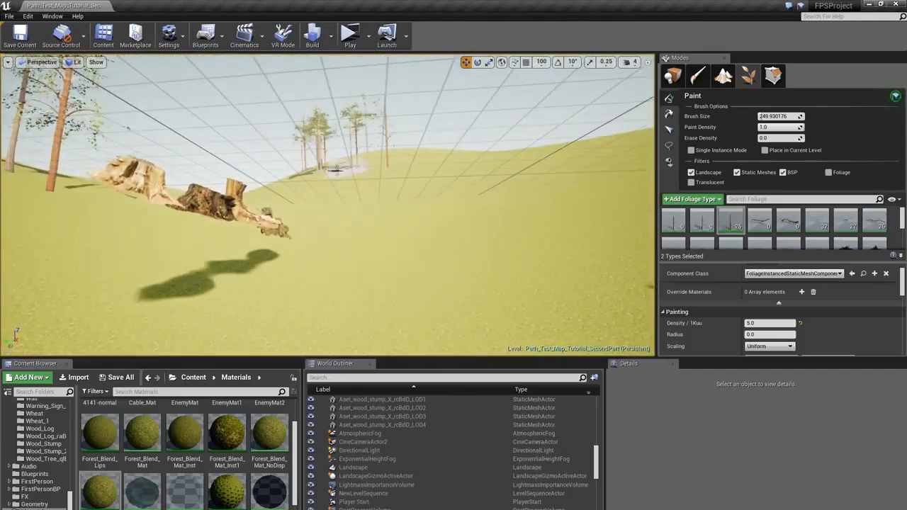
click(379, 230)
click(99, 263)
click(440, 202)
right_drag(453, 199, 567, 199)
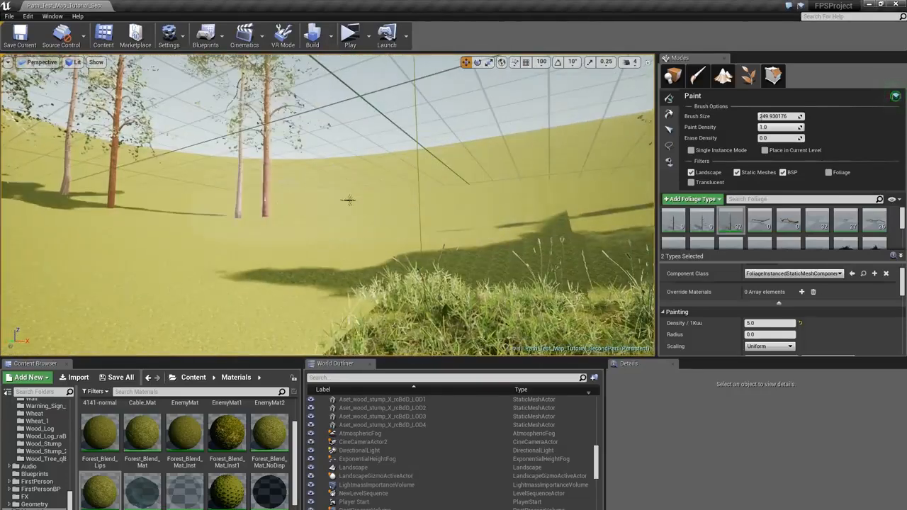
- Paint groups of trees on the valley ground and slopes behind the outer edge of the grass
click(421, 173)
click(513, 172)
click(375, 197)
right_drag(440, 178, 553, 170)
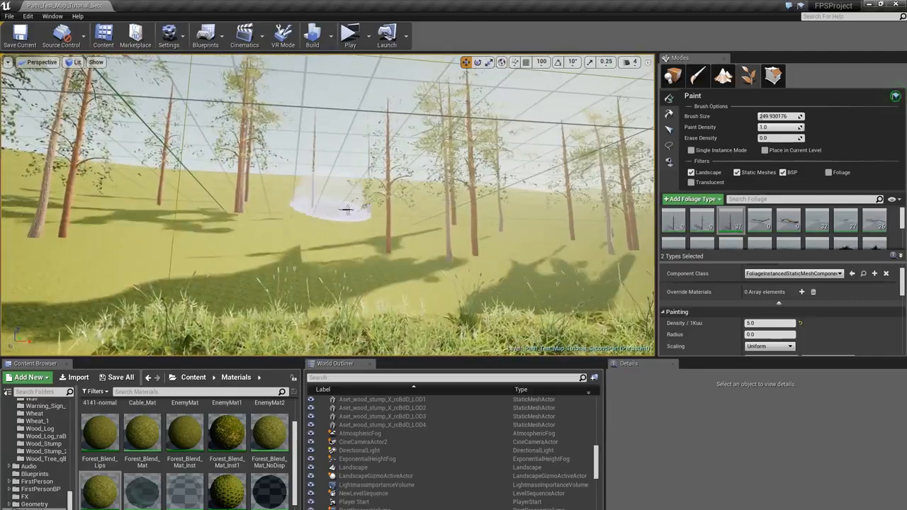
click(533, 205)
right_drag(549, 212, 652, 216)
click(383, 244)
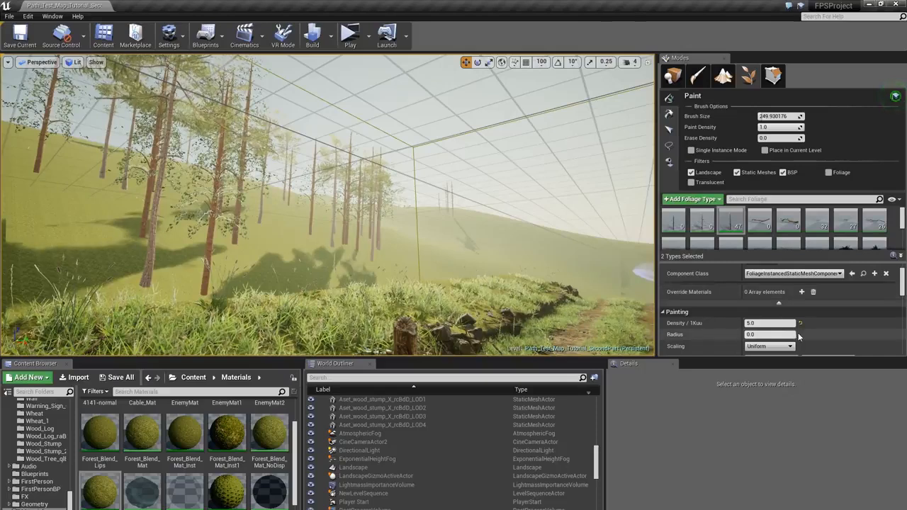
- Set the Scale X range of foliage type 03 to a minimum of 1.4 and a maximum of 2.2
scroll(793, 327, down, 3)
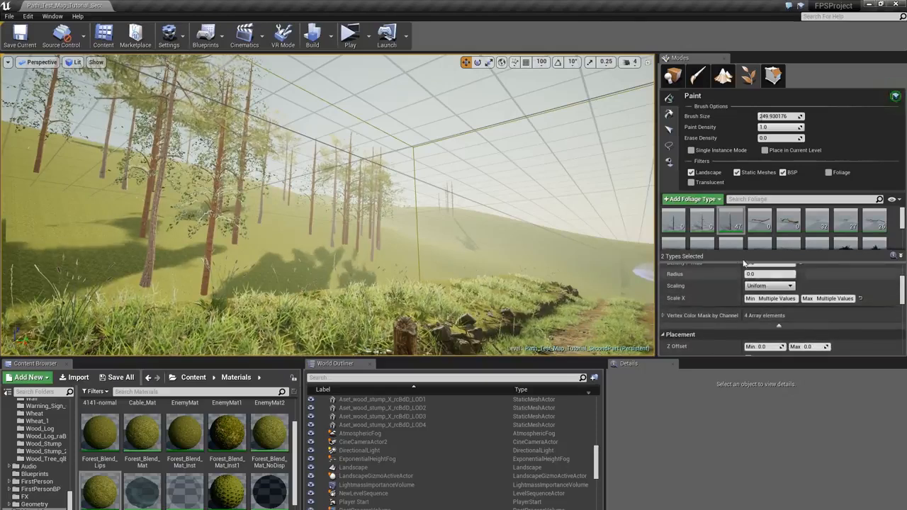
click(731, 220)
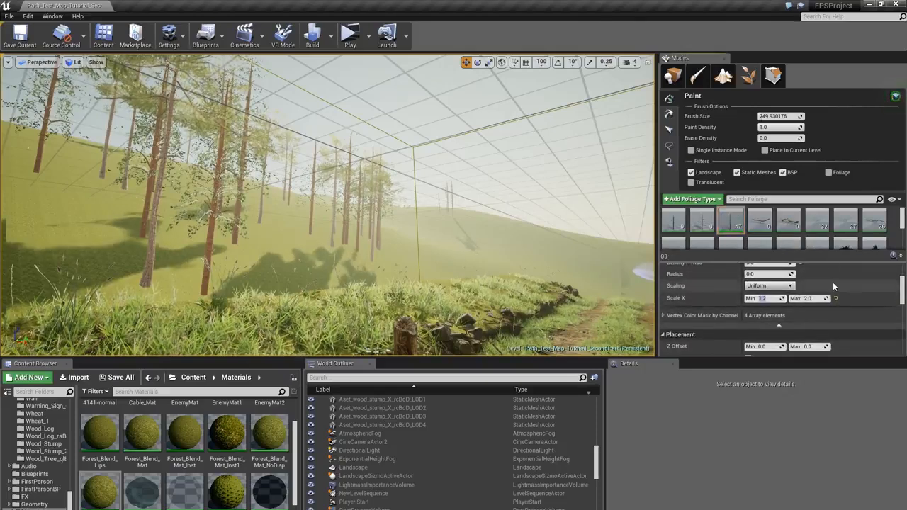
text(1.4)
key(Tab)
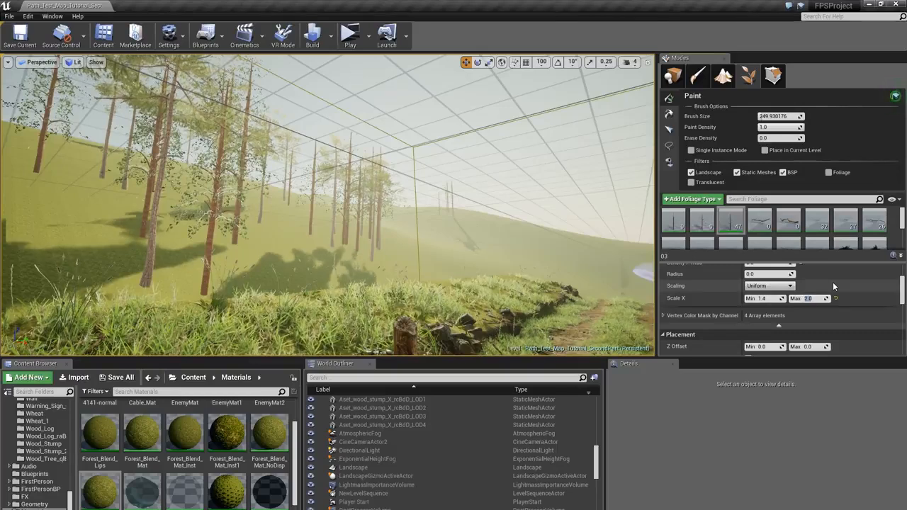
text(2.2)
key(Return)
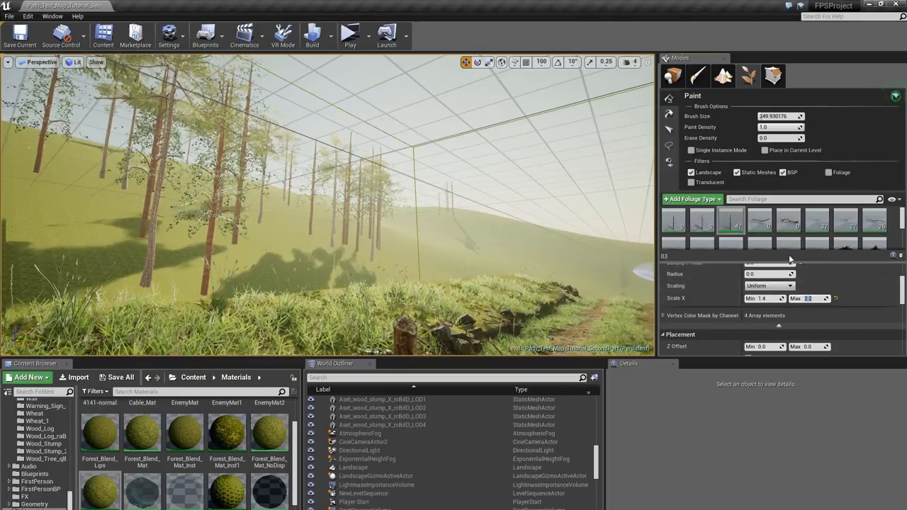
- Set the Scale X range of Pine_Tree_UE6 to a minimum of 1.2 and a maximum of 1.35
scroll(791, 223, down, 1)
scroll(791, 223, up, 1)
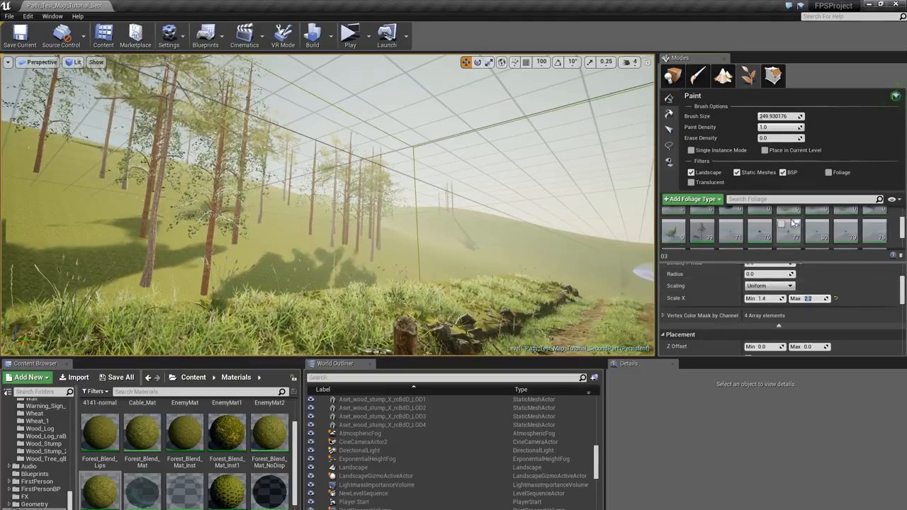
click(701, 219)
scroll(791, 320, up, 1)
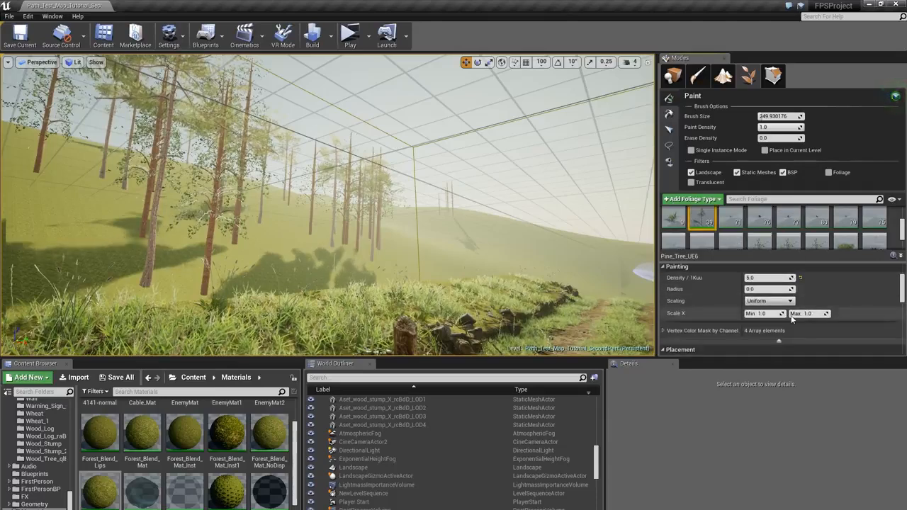
click(762, 314)
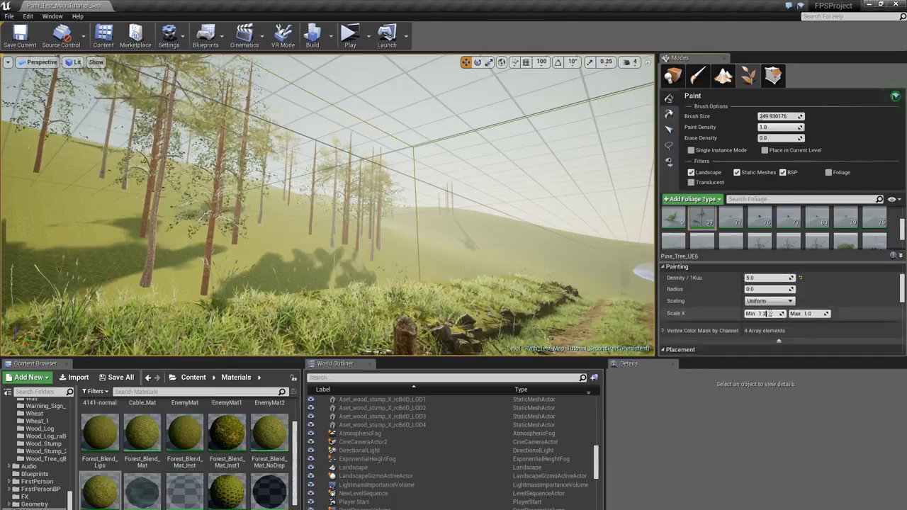
key(Tab)
text(1)
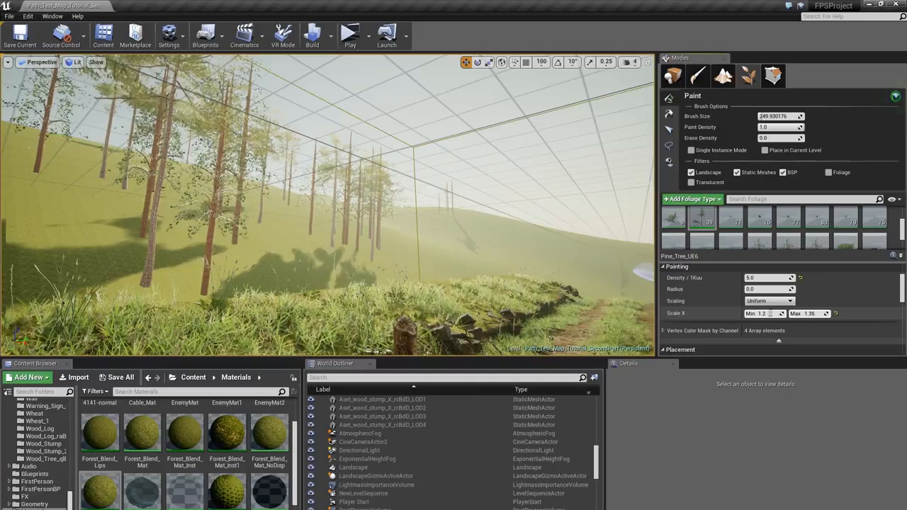
- Paint additional trees at the new scale on the hillsides on both sides of the path
click(306, 281)
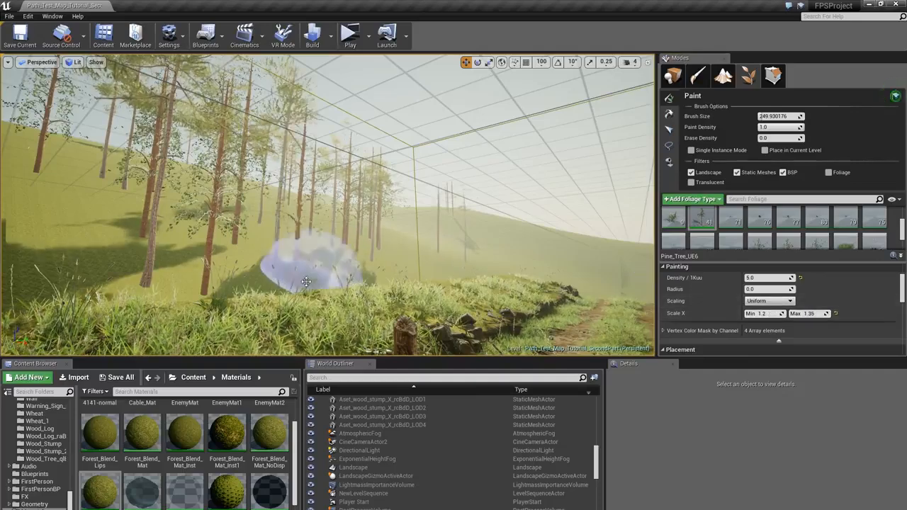
click(84, 232)
mouse_move(82, 232)
right_down()
mouse_move(220, 233)
mouse_move(224, 221)
right_up()
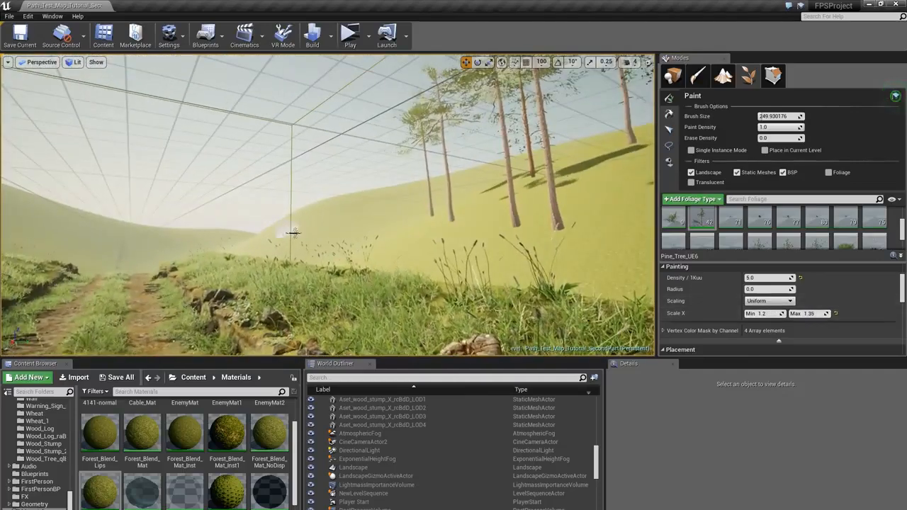
click(608, 213)
mouse_move(607, 213)
right_down()
mouse_move(531, 211)
mouse_move(638, 206)
mouse_move(649, 192)
mouse_move(617, 305)
right_up()
click(531, 211)
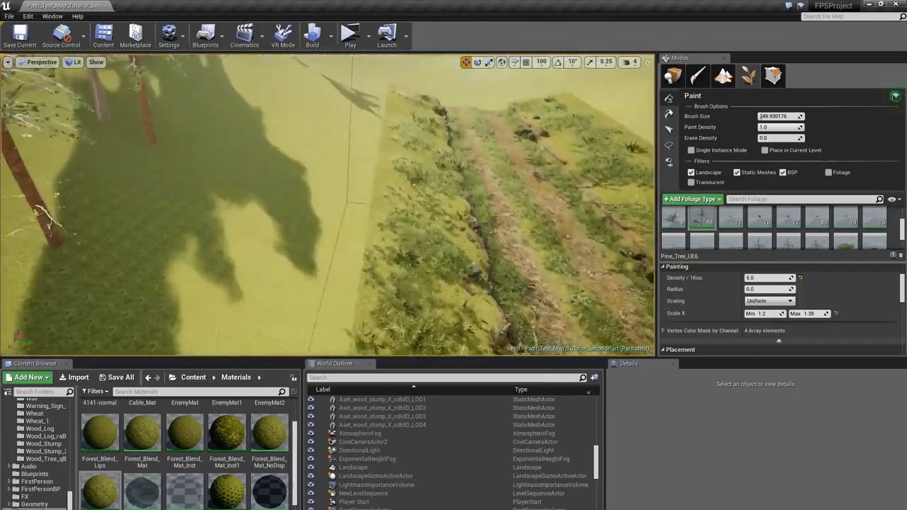
- Paint trees on the bare ground directly alongside the path strip, on both sides and toward its far end
right_drag(425, 241, 353, 236)
click(352, 237)
click(296, 330)
mouse_move(295, 330)
right_down()
mouse_move(346, 204)
mouse_move(468, 276)
right_up()
click(269, 308)
click(569, 306)
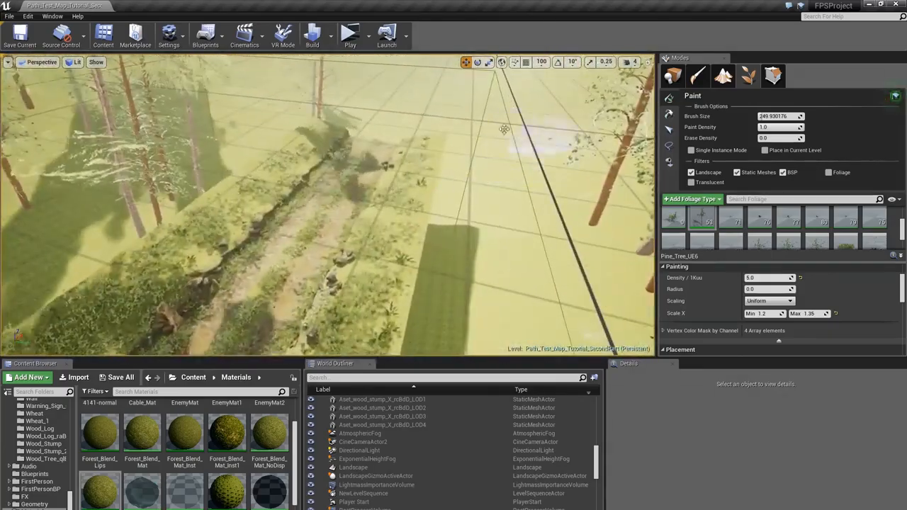
mouse_move(271, 125)
mouse_down()
mouse_move(253, 132)
mouse_move(345, 95)
mouse_move(389, 133)
mouse_up()
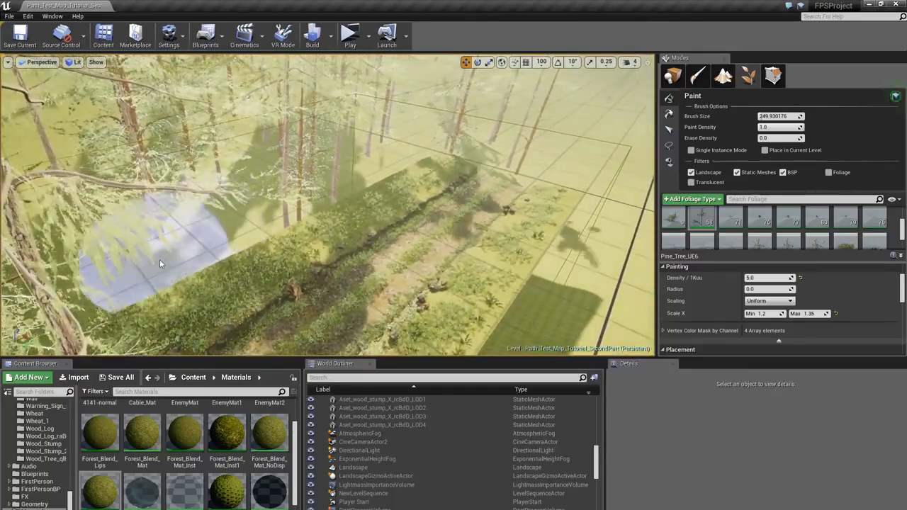
click(417, 149)
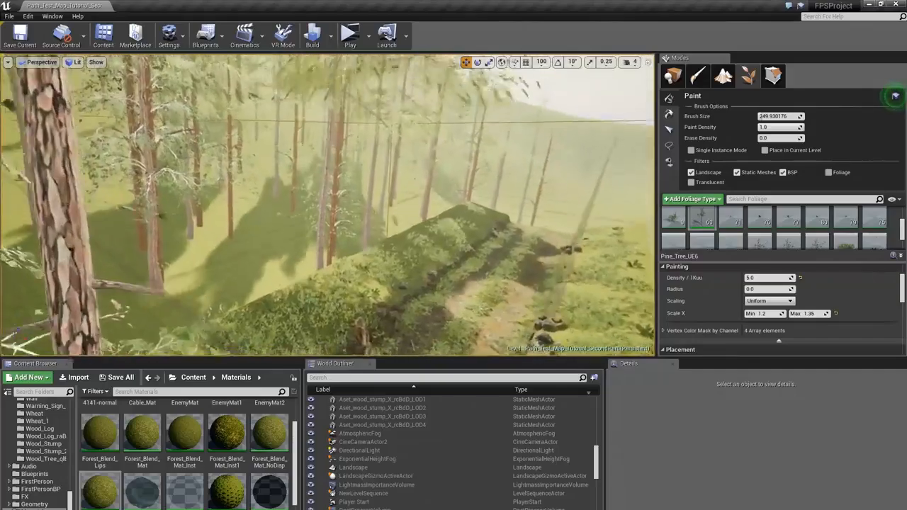
- Fill the gaps in the forest with more trees on the slopes behind the stumps and the grassy verges
right_drag(328, 206, 386, 178)
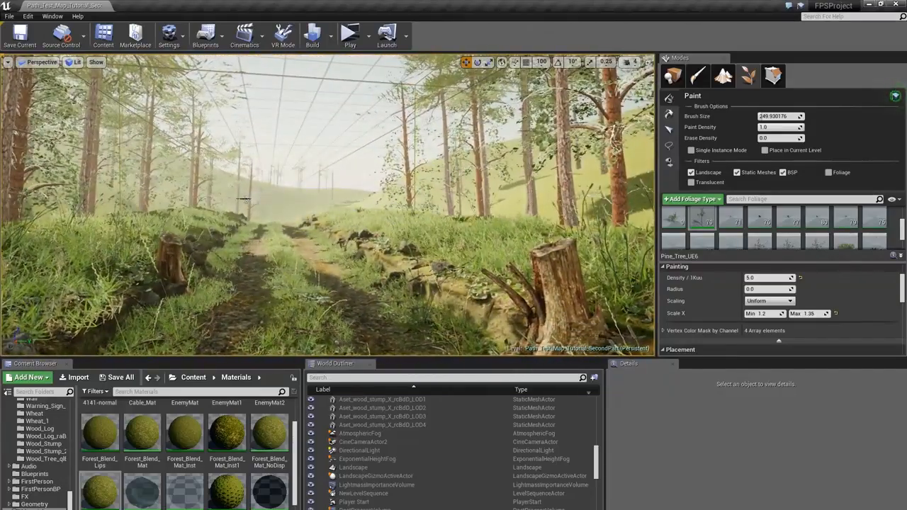
mouse_move(337, 193)
mouse_down()
mouse_move(305, 189)
mouse_move(382, 186)
mouse_move(509, 152)
mouse_up()
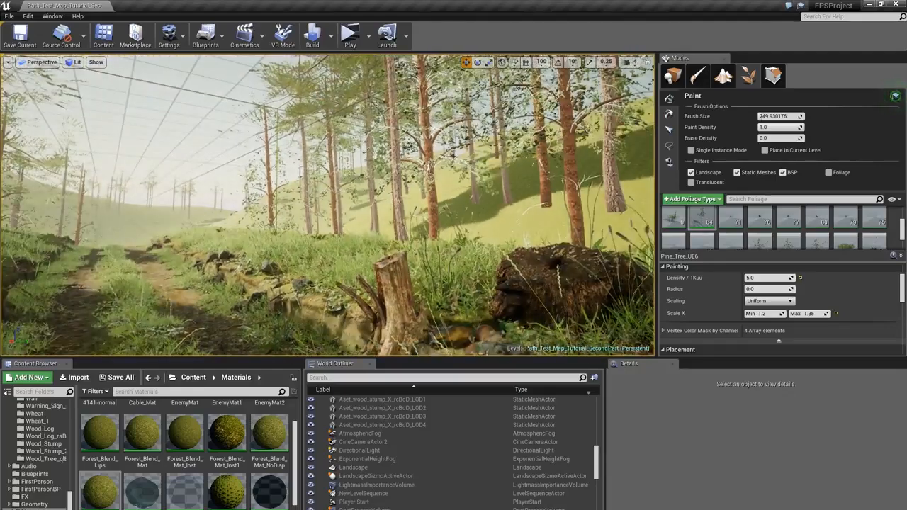
right_drag(543, 225, 637, 221)
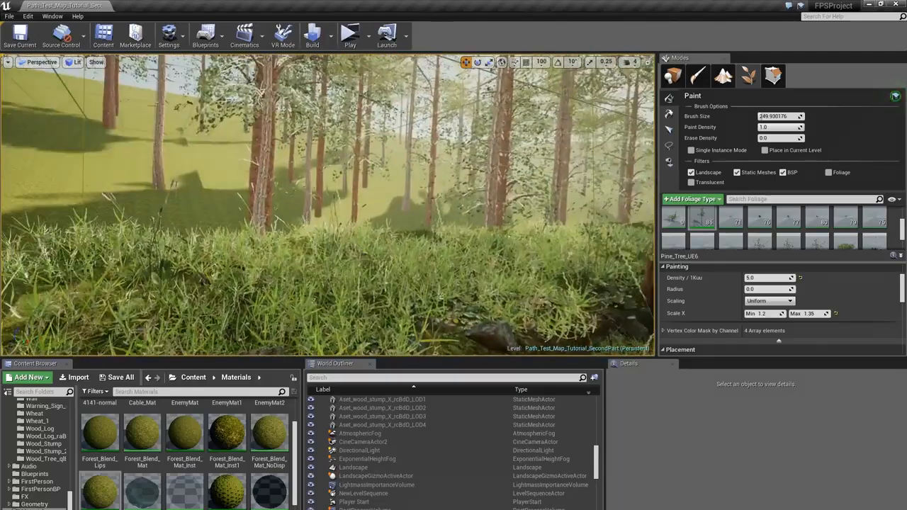
click(213, 182)
right_drag(219, 184, 259, 186)
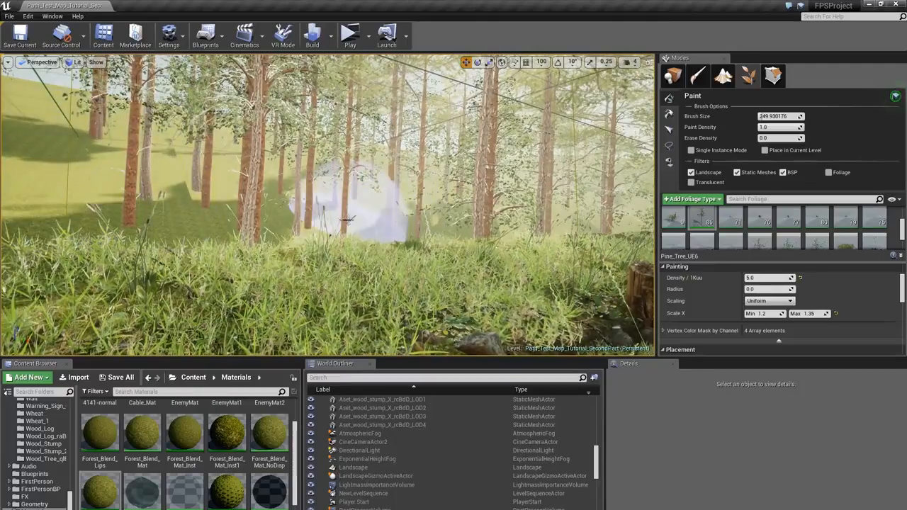
mouse_move(359, 202)
right_down()
mouse_move(443, 201)
mouse_move(507, 221)
mouse_move(339, 186)
mouse_move(340, 244)
right_up()
click(342, 205)
key(w)
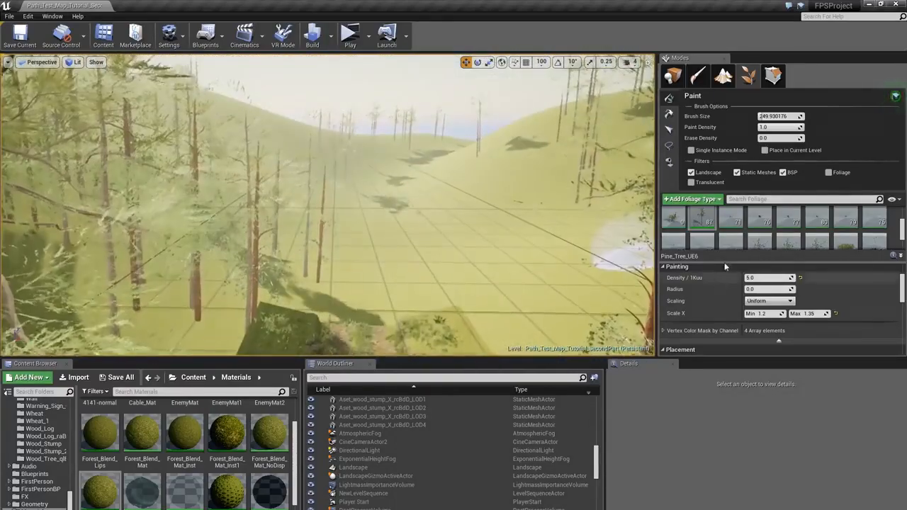
- Set the Scale X minimum of Pine_Tree_UE6 to 1.6 and raise its maximum for larger trees
scroll(713, 225, up, 1)
click(769, 312)
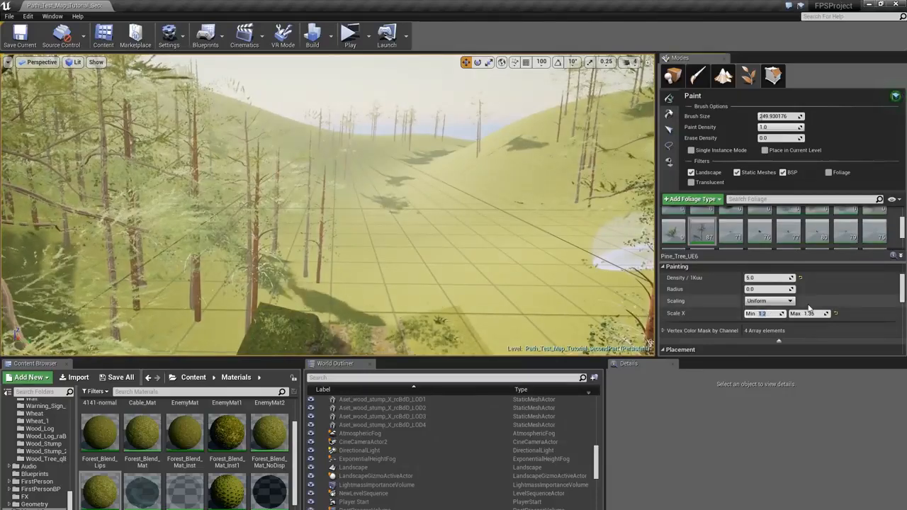
text(1.6)
key(Tab)
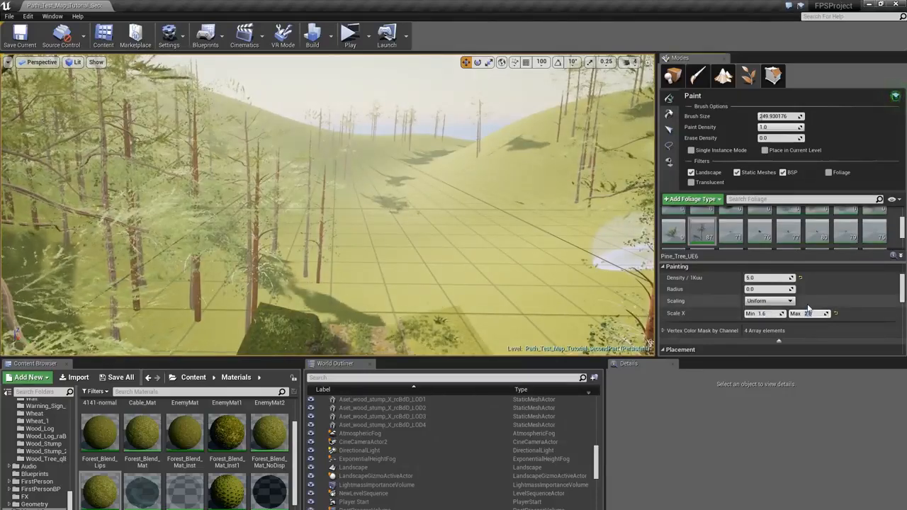
- Set the Scale X range of the tree foliage type 03 to a minimum of 1.65 and a maximum of 2.5
scroll(756, 240, up, 3)
click(731, 229)
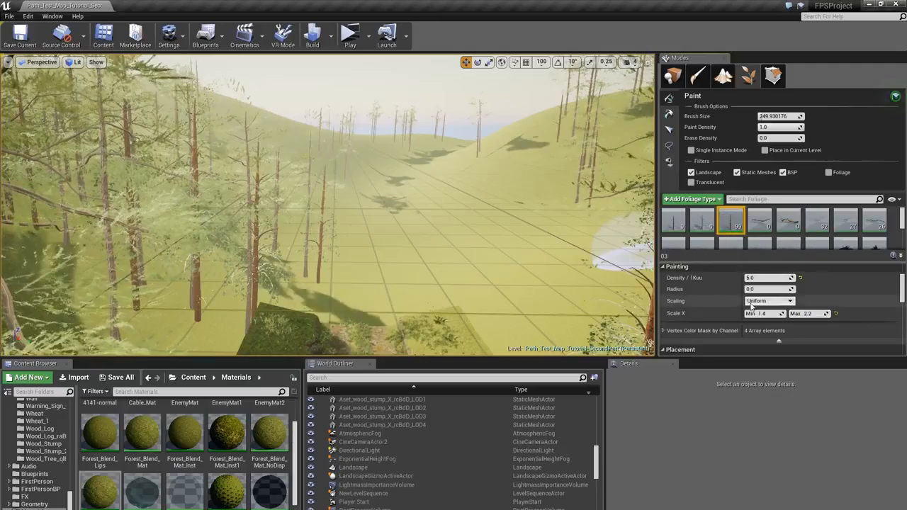
click(764, 313)
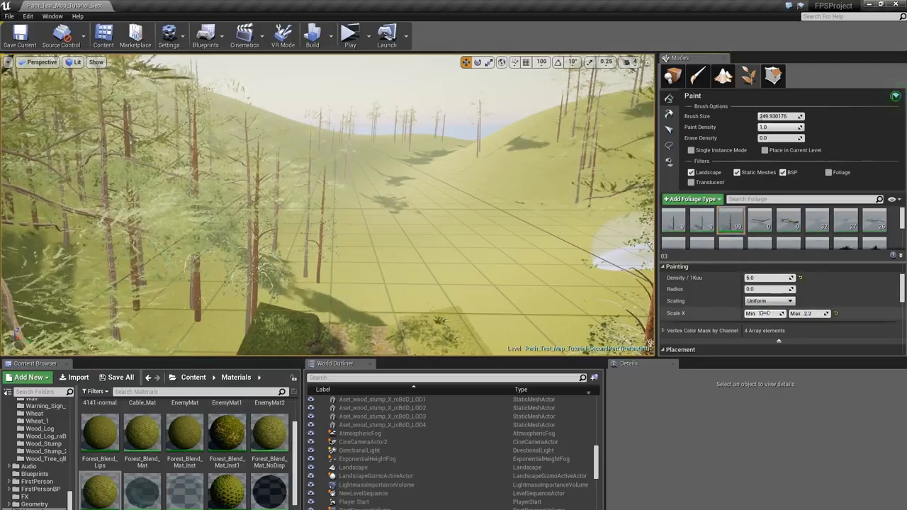
text(1.5)
key(Tab)
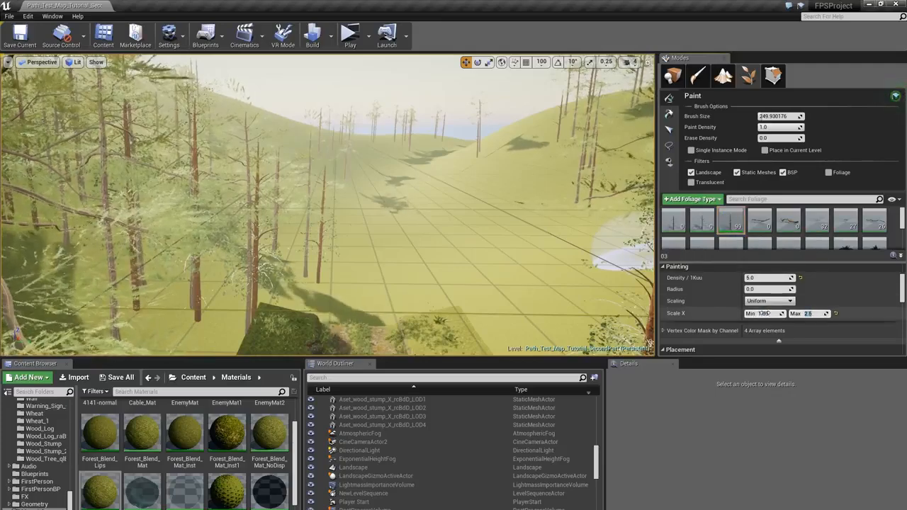
- Select both Pine_Tree_UE6 and 03 and paint the larger trees on the ground beside the path
scroll(722, 230, down, 2)
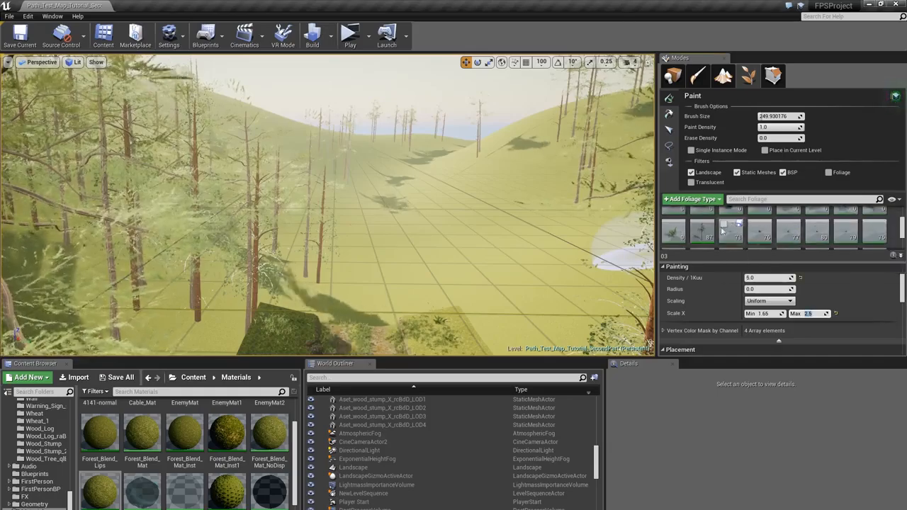
ctrl+click(702, 230)
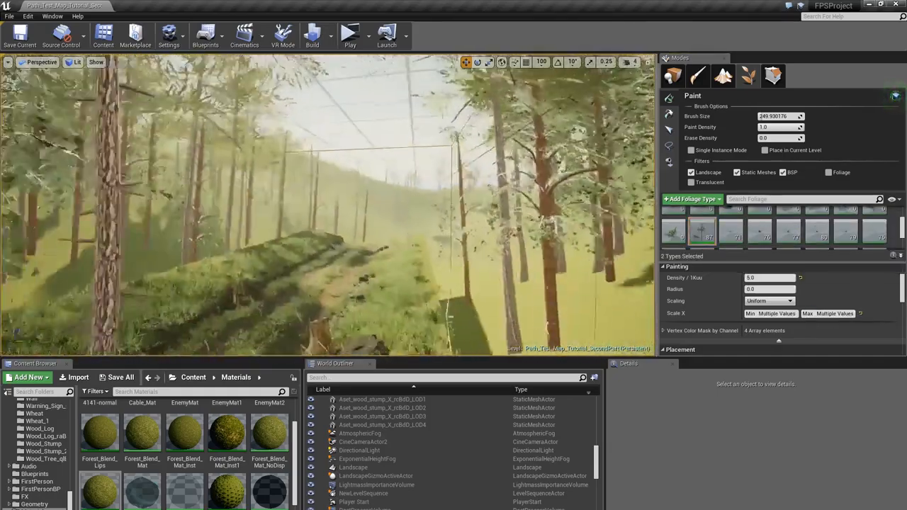
right_drag(327, 206, 340, 212)
click(405, 246)
right_drag(404, 246, 465, 207)
click(435, 192)
click(465, 207)
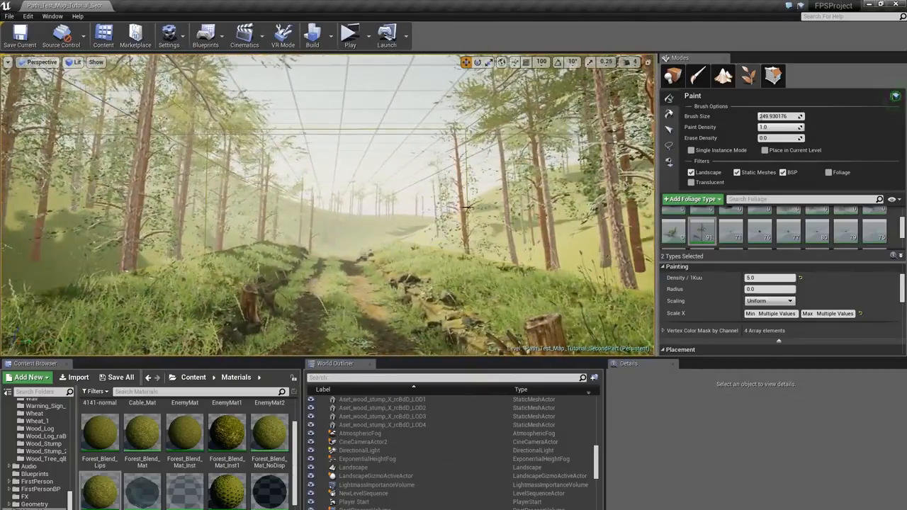
- Paint more of both tree types toward the far end of the path and on the hillside across from the cut stump
mouse_move(465, 207)
mouse_down()
mouse_move(374, 233)
mouse_move(333, 233)
mouse_up()
right_drag(290, 208, 294, 206)
drag(177, 206, 163, 213)
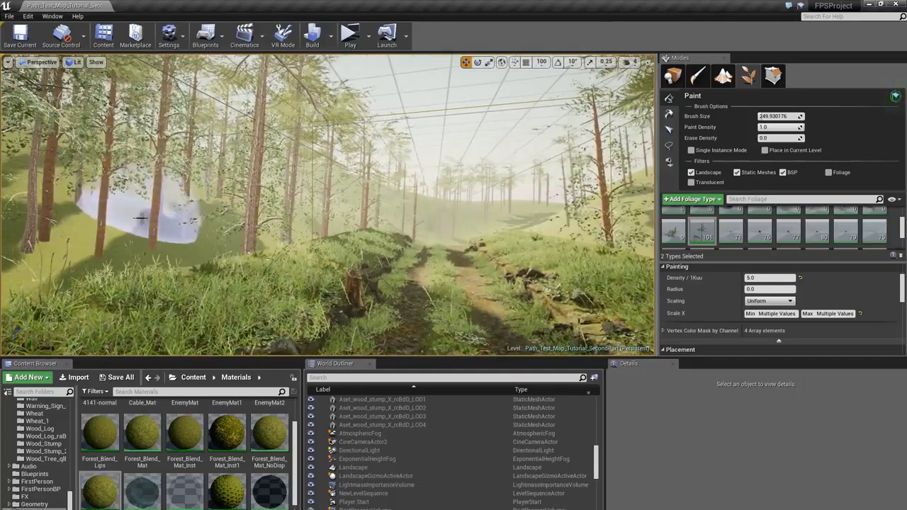
drag(313, 176, 346, 190)
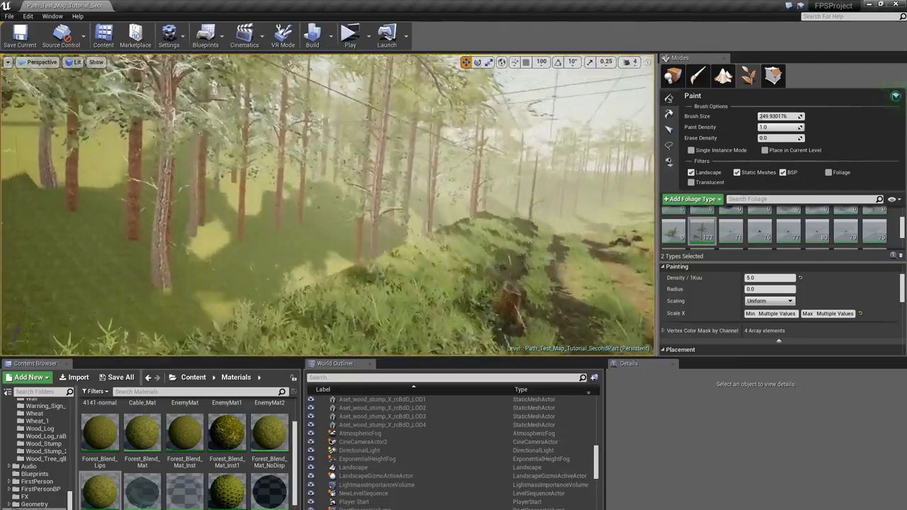
- Set the painting density of both selected tree types to 8.0 per 1Kuu
right_drag(272, 253, 272, 253)
scroll(777, 305, up, 3)
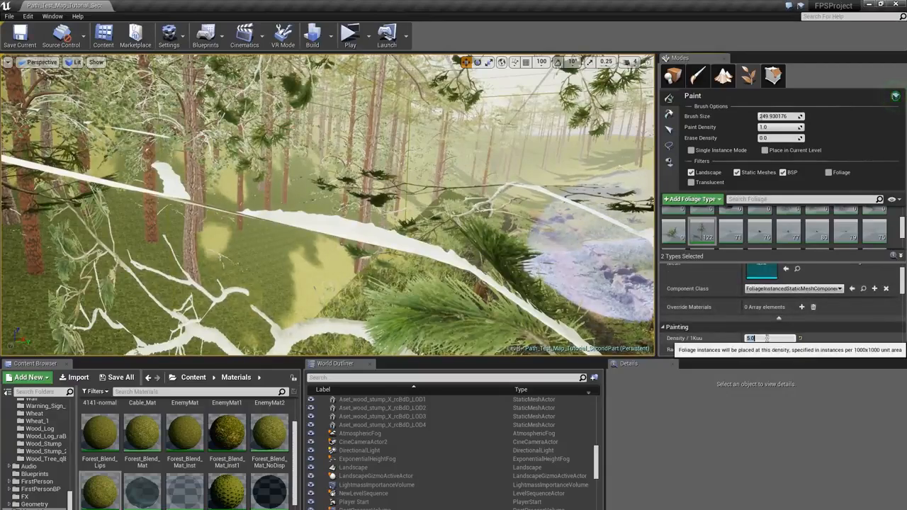
click(771, 338)
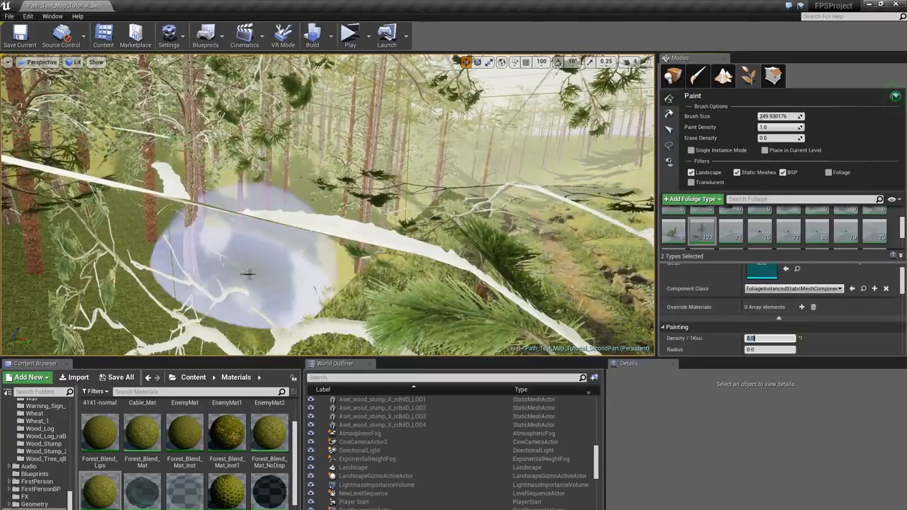
- Paint denser trees on the slopes on both sides of the path and around its far end
right_drag(248, 273, 255, 270)
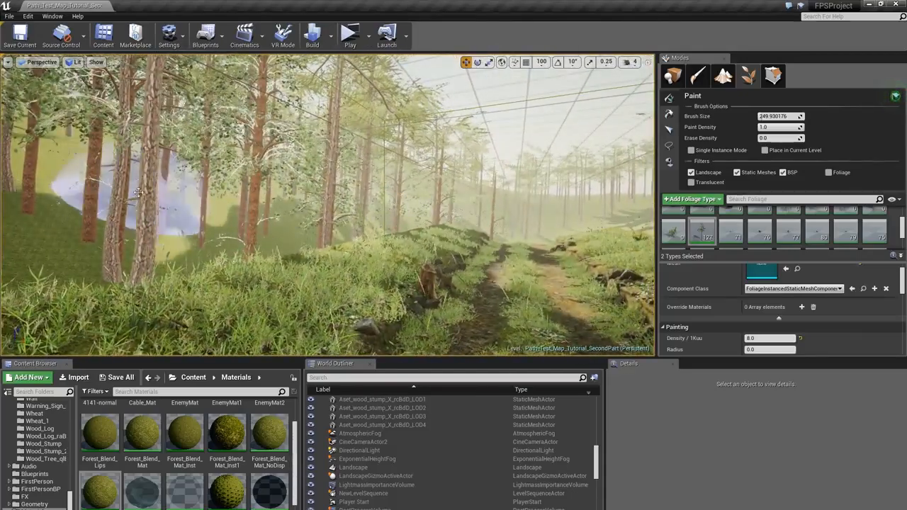
mouse_move(255, 269)
right_down()
mouse_move(297, 270)
mouse_move(243, 164)
right_up()
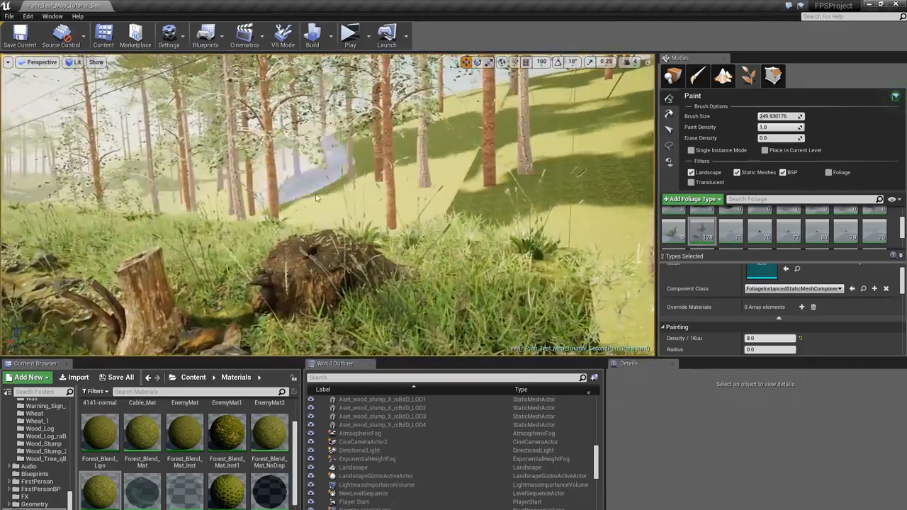
mouse_move(466, 163)
right_down()
mouse_move(397, 166)
mouse_move(353, 214)
mouse_move(298, 201)
mouse_move(237, 204)
mouse_move(358, 215)
right_up()
drag(359, 215, 301, 220)
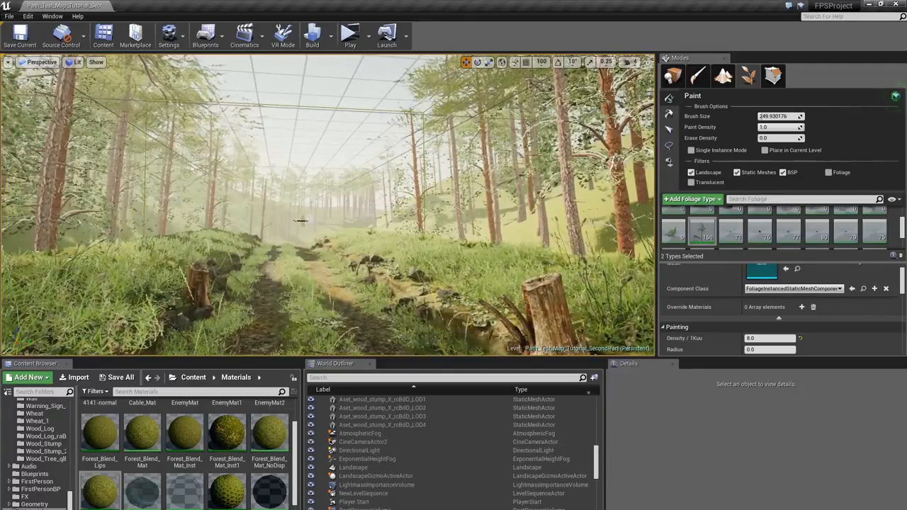
drag(250, 198, 244, 203)
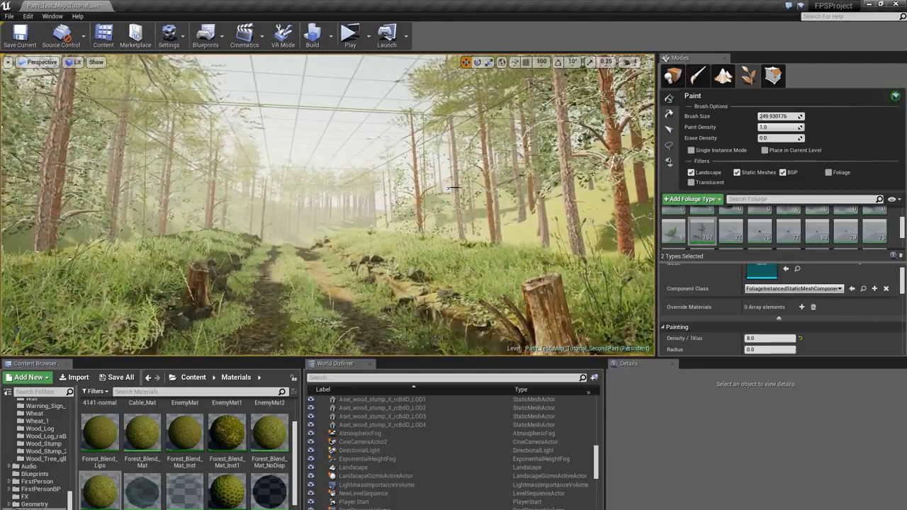
mouse_move(484, 204)
right_down()
mouse_move(521, 202)
mouse_move(450, 181)
mouse_move(404, 182)
mouse_move(453, 191)
right_up()
click(521, 181)
- Place a Sphere Reflection Capture on the path and move it farther along to about X 1292 cm
click(668, 76)
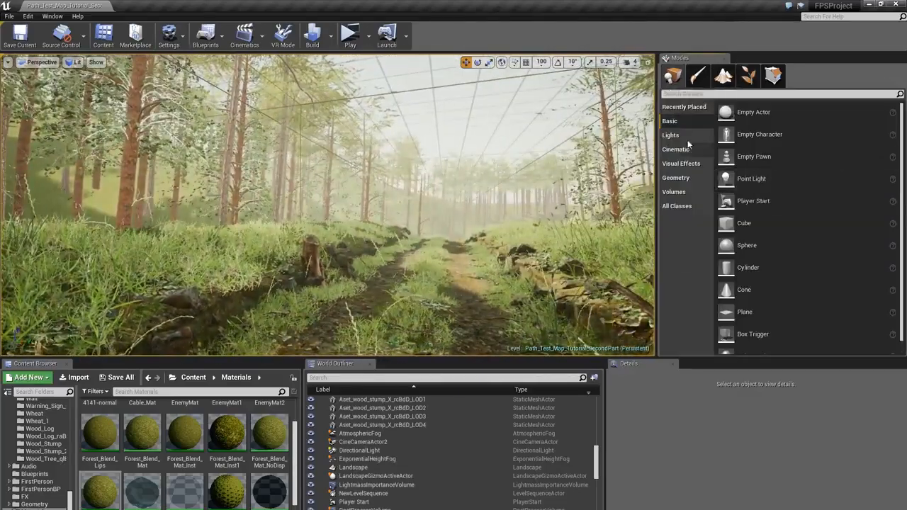
click(686, 94)
text(refle)
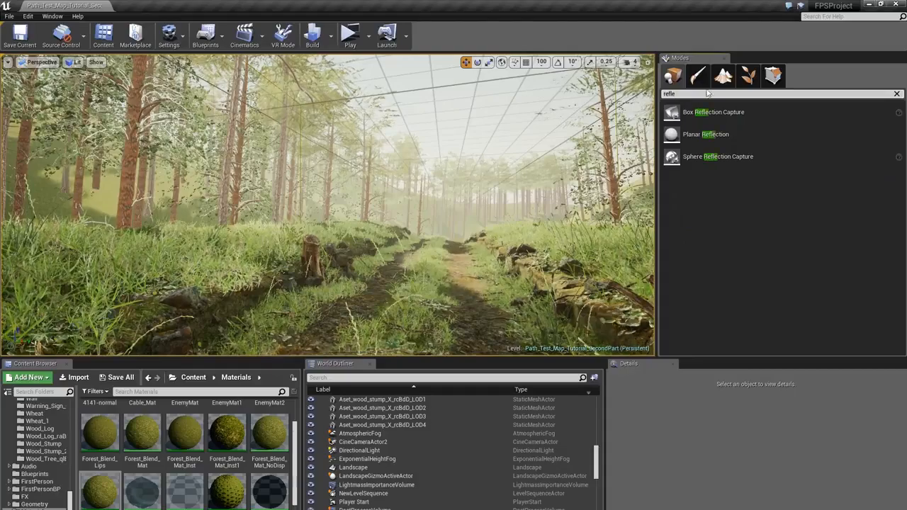
drag(709, 156, 379, 265)
right_drag(379, 266, 469, 292)
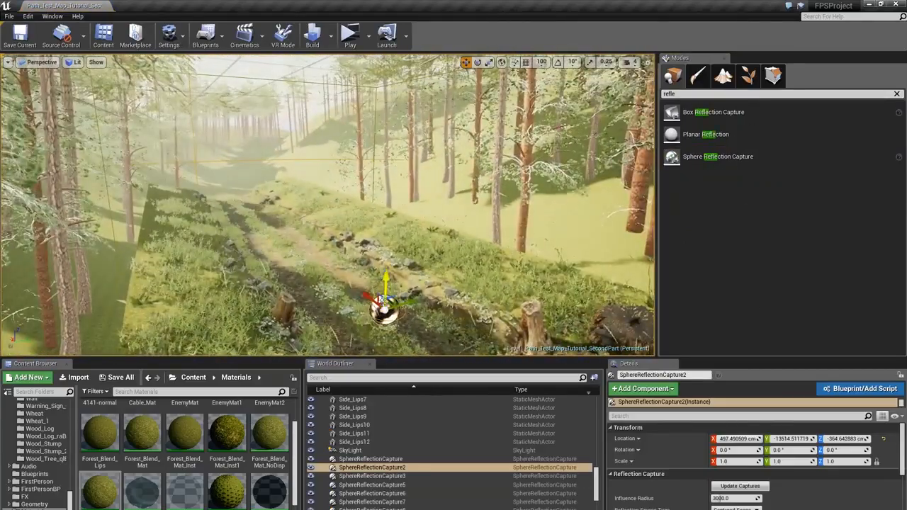
drag(367, 293, 249, 206)
right_drag(558, 265, 554, 297)
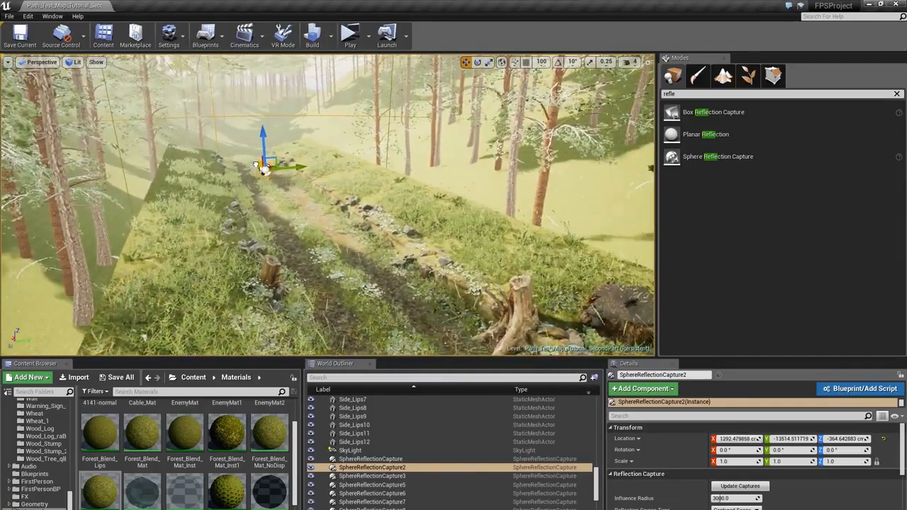
- Duplicate the reflection capture back to about X 396 cm near the stump, set the copy's Influence Radius to 500, and deselect it
alt+drag(257, 165, 399, 310)
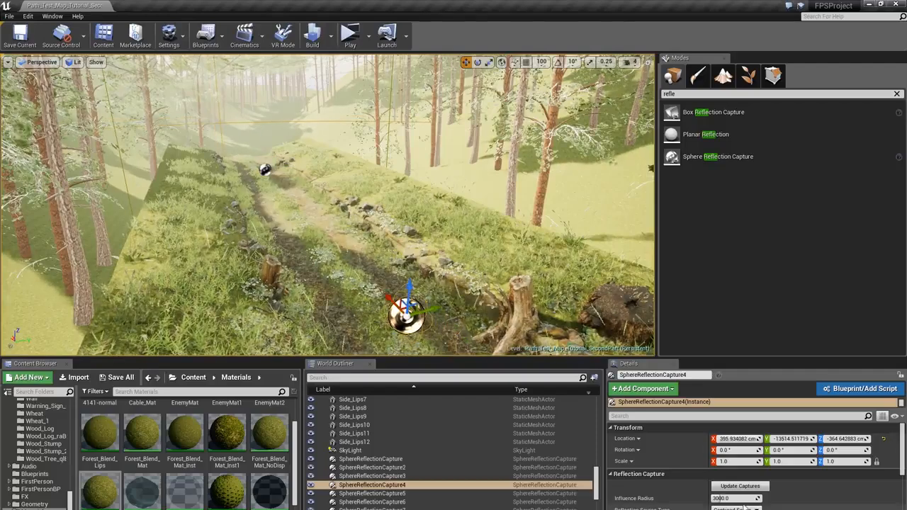
text(500)
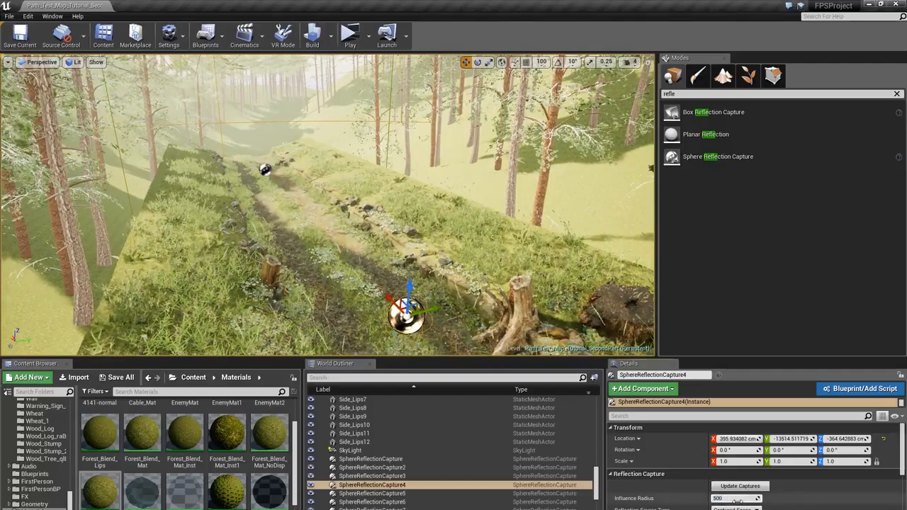
key(Return)
right_drag(603, 257, 551, 220)
key(Escape)
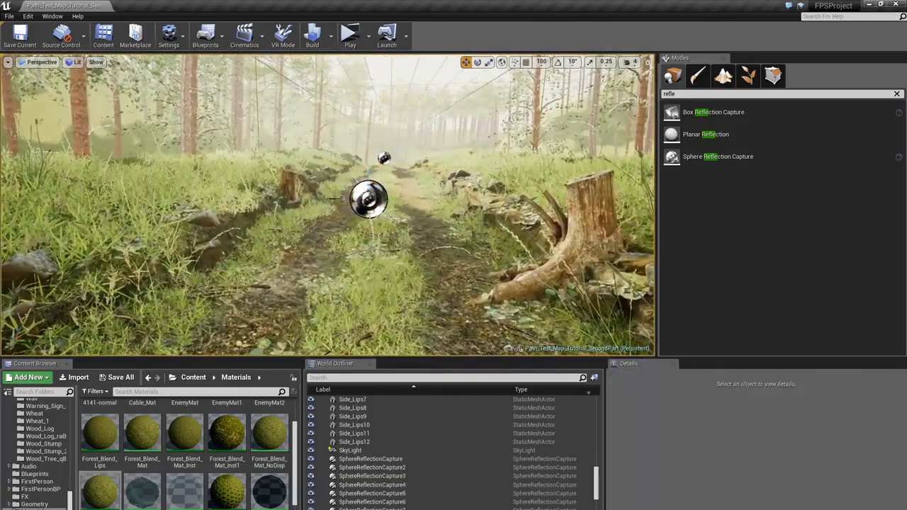
right_drag(328, 206, 248, 163)
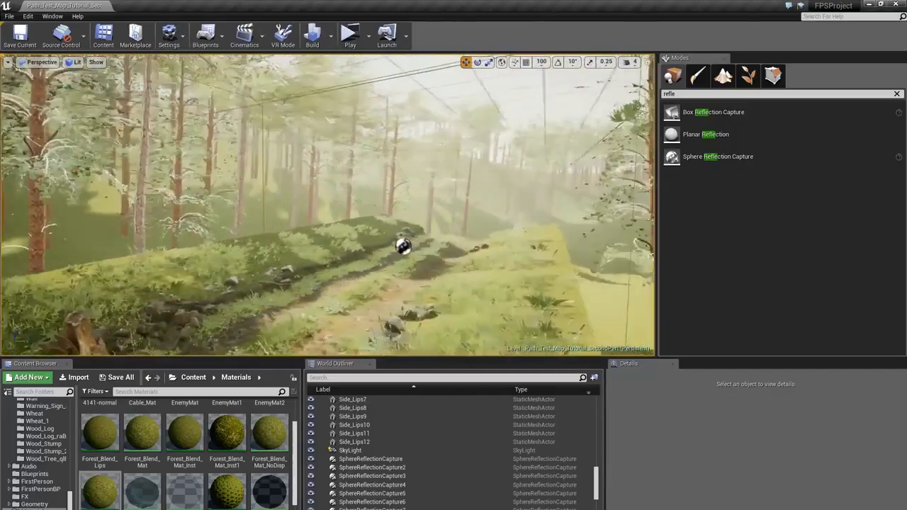
- In Foliage paint mode, set the Scale X of foliage type 03 to Min 2.5 and Max 3.0
right_drag(556, 234, 556, 190)
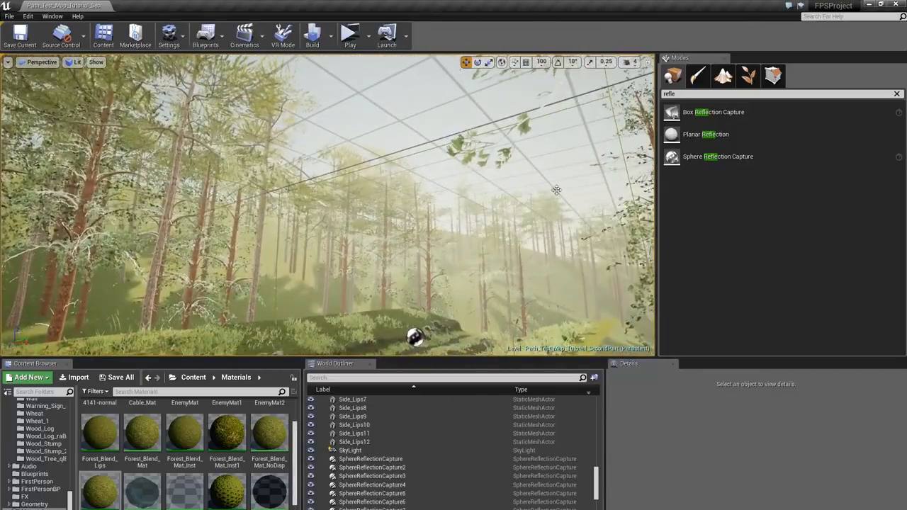
click(747, 75)
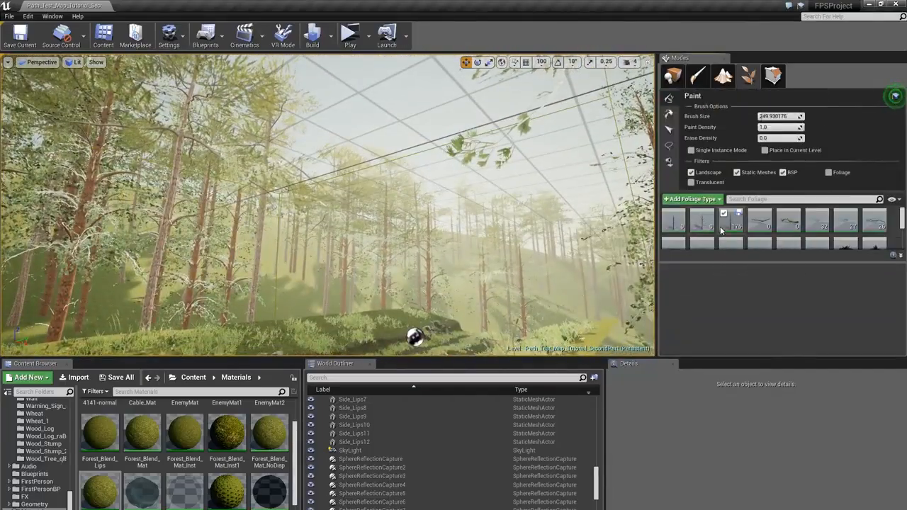
click(723, 228)
scroll(809, 317, down, 2)
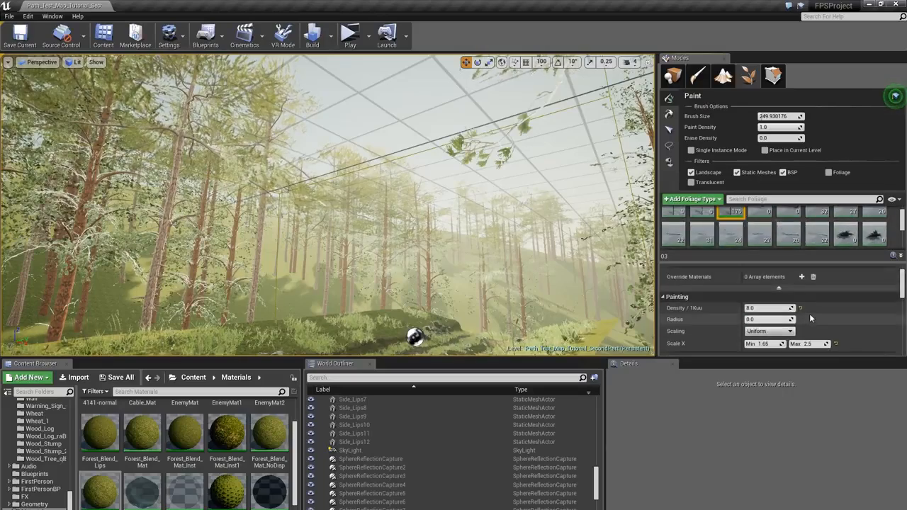
click(765, 344)
text(2.5)
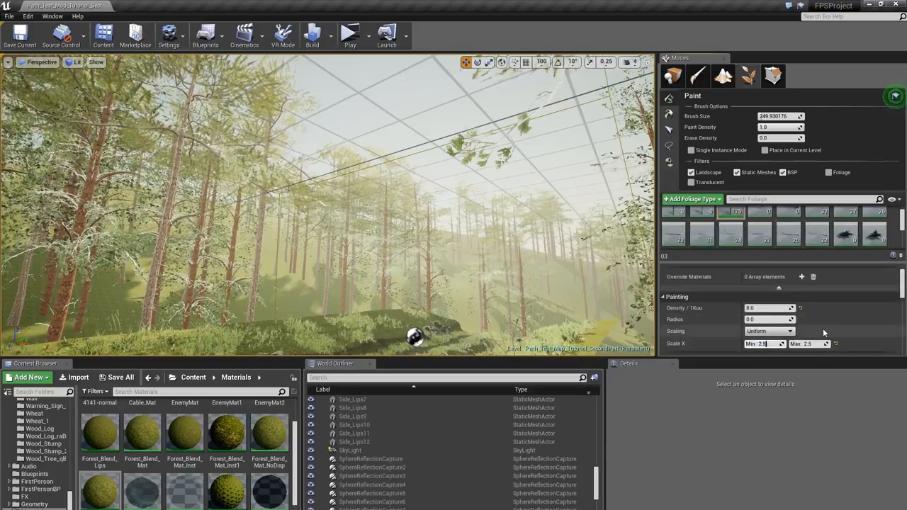
key(Tab)
text(3.0)
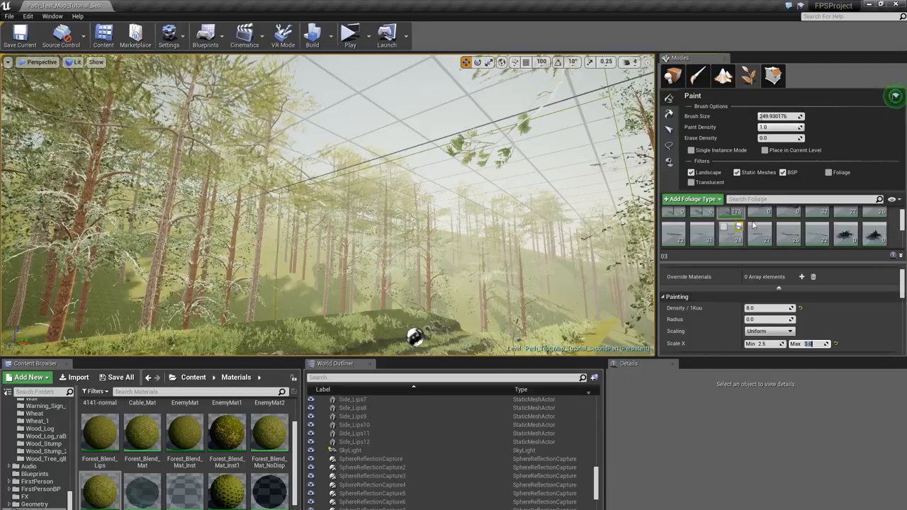
- Set the Scale X of foliage type Pine_Tree_UE6 to Min 2.2 and Max 3.0
scroll(737, 238, down, 1)
click(702, 232)
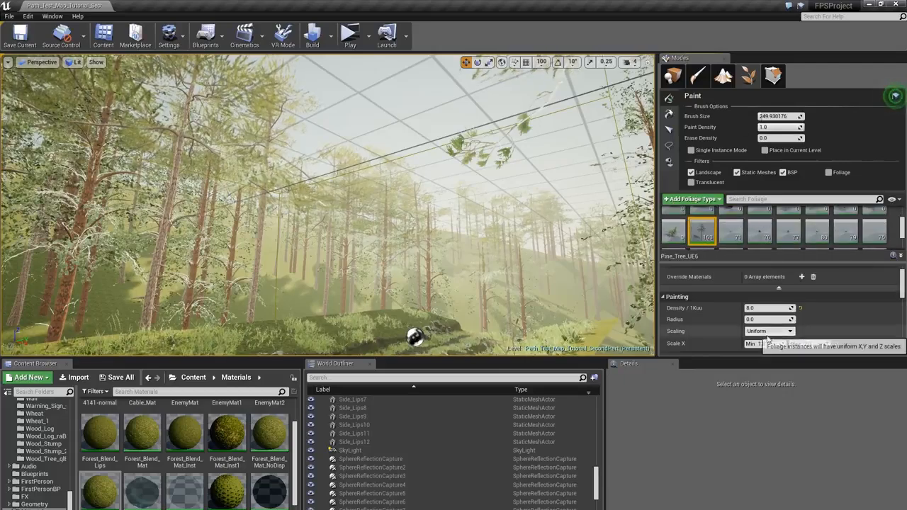
click(767, 343)
text(2.2)
key(Tab)
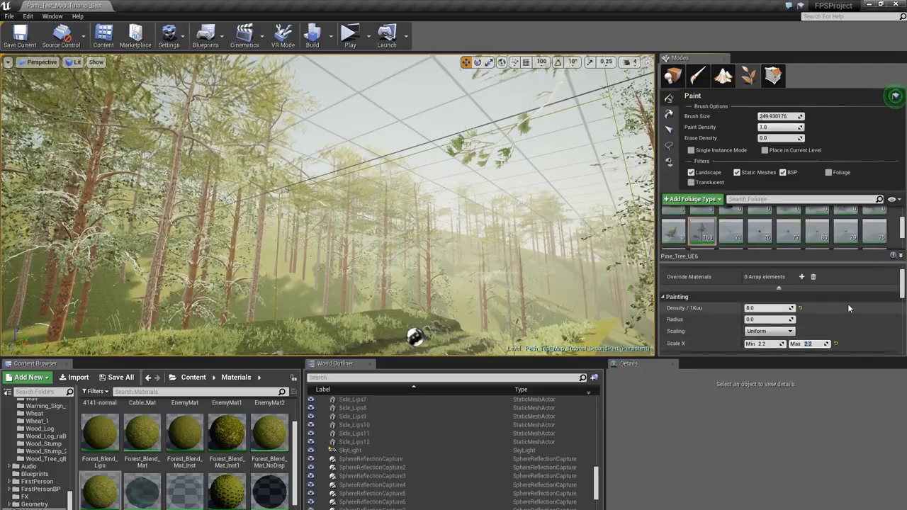
text(3.0)
- Paint more large pine trees on the hillsides around the forest path, and undo the last stroke
click(283, 271)
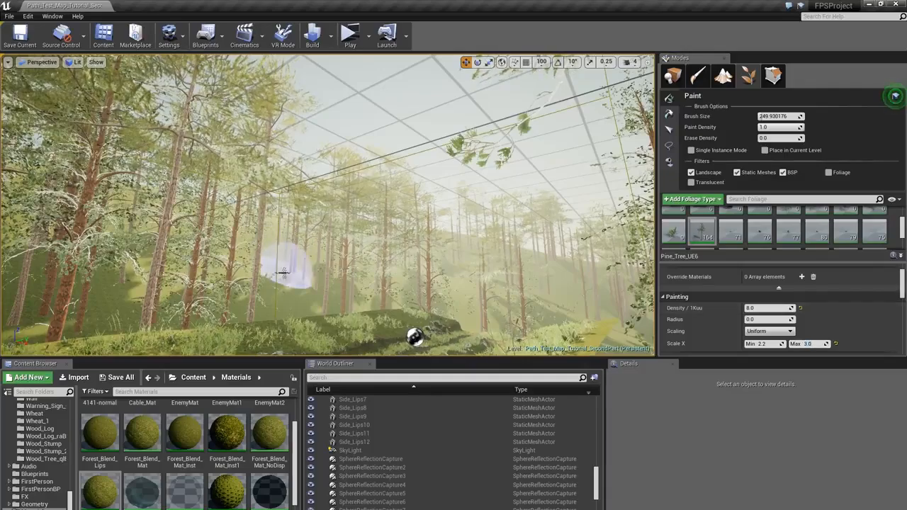
click(454, 258)
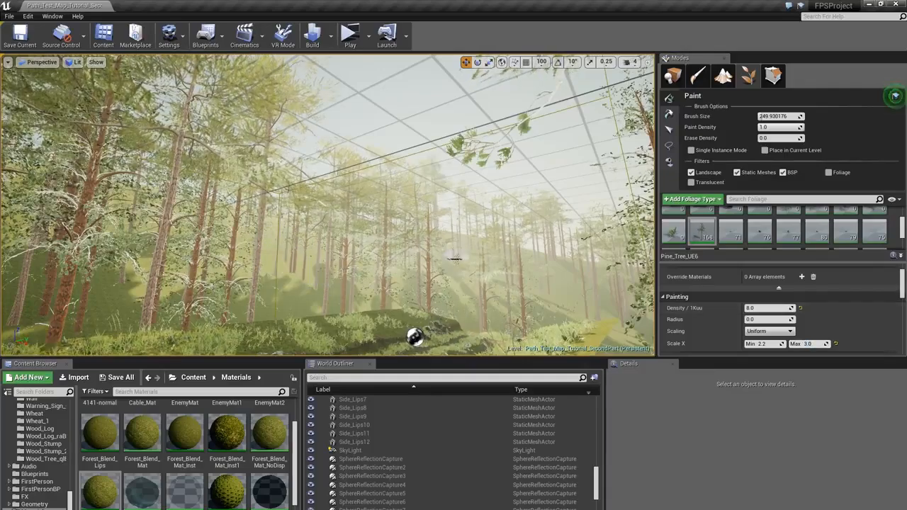
key(w)
mouse_move(454, 258)
right_down()
mouse_move(372, 276)
mouse_move(389, 289)
right_up()
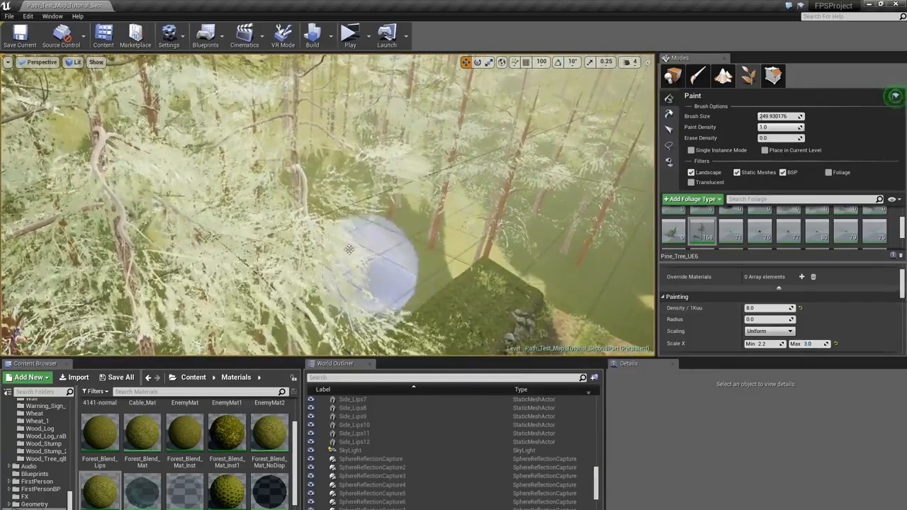
click(378, 263)
mouse_move(319, 192)
right_down()
mouse_move(326, 153)
mouse_move(383, 205)
mouse_move(348, 177)
mouse_move(336, 173)
mouse_move(336, 201)
mouse_move(308, 181)
right_up()
key(w)
click(326, 197)
key(ctrl+z)
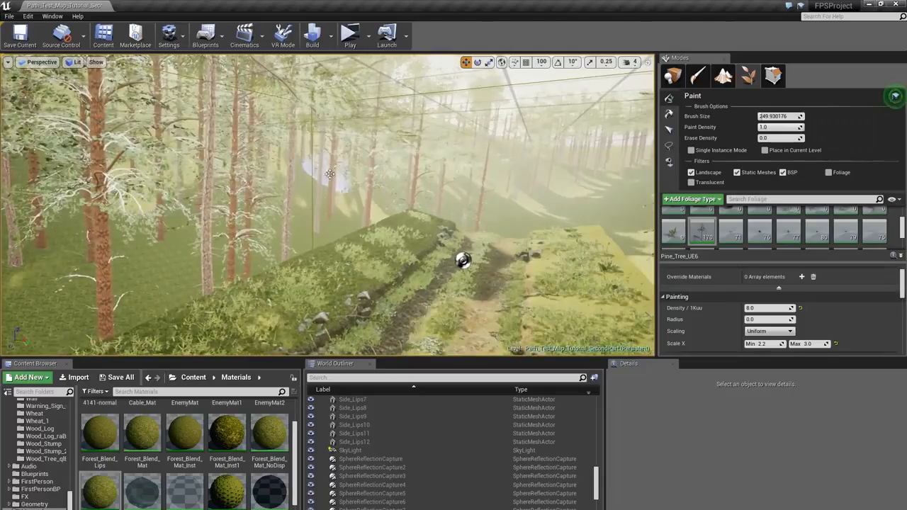
- Try adding another pine tree on the hill beyond the far end of the path, and undo it
click(466, 175)
right_drag(466, 174, 493, 195)
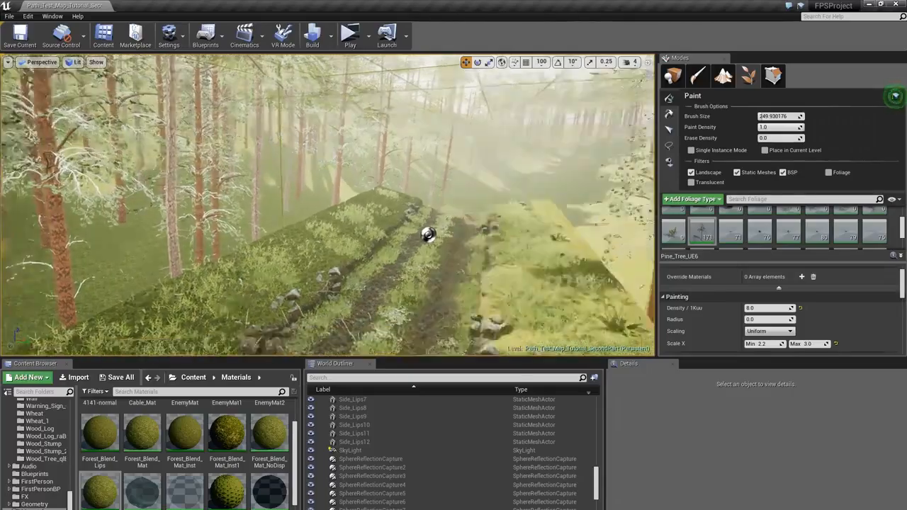
right_drag(343, 136, 408, 133)
right_drag(354, 167, 340, 153)
key(ctrl+z)
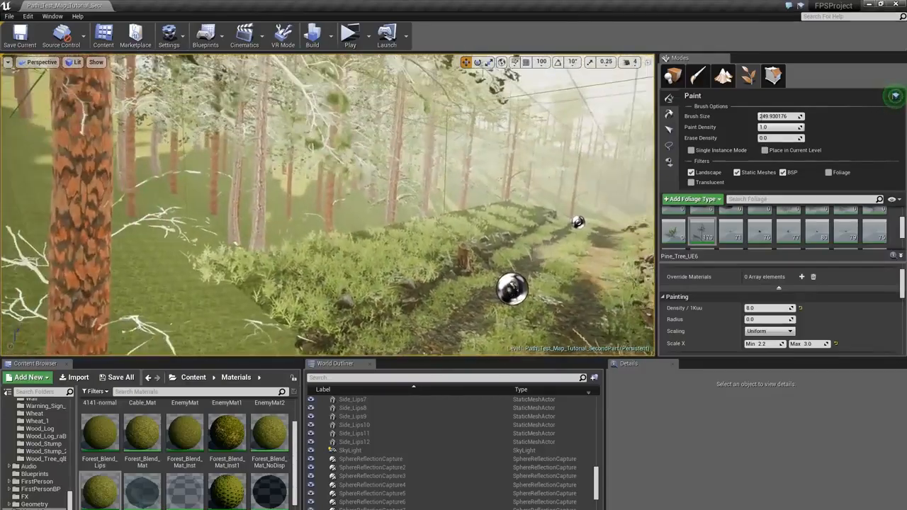
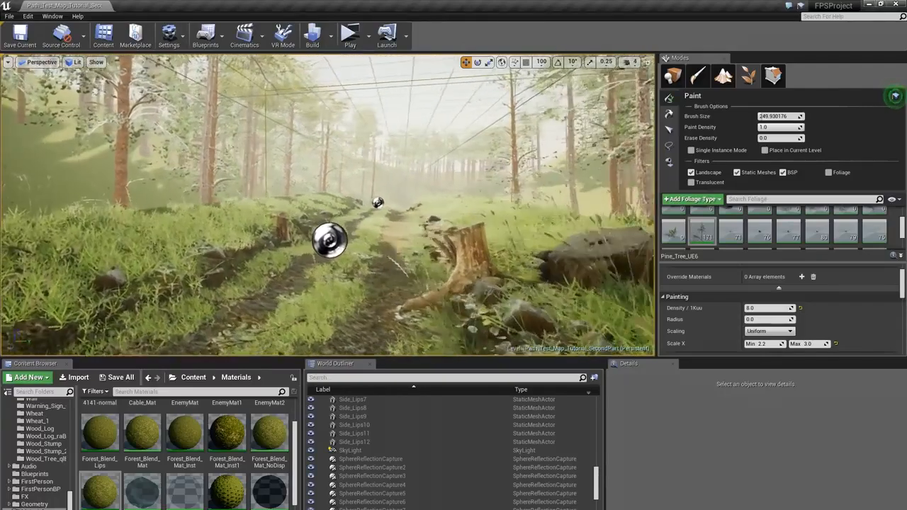
- Fill the background slope to the left of the path with additional pine trees
mouse_move(383, 177)
right_down()
mouse_move(358, 176)
mouse_move(384, 177)
right_up()
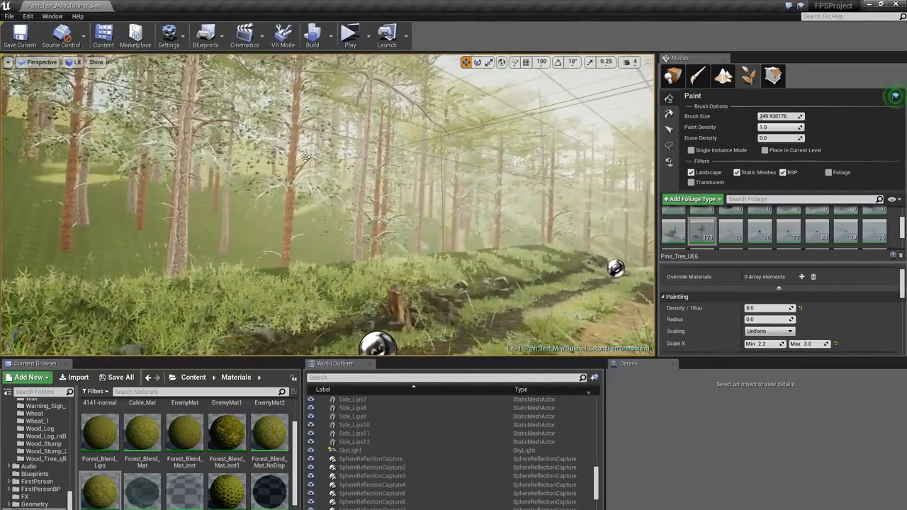
right_drag(306, 157, 333, 159)
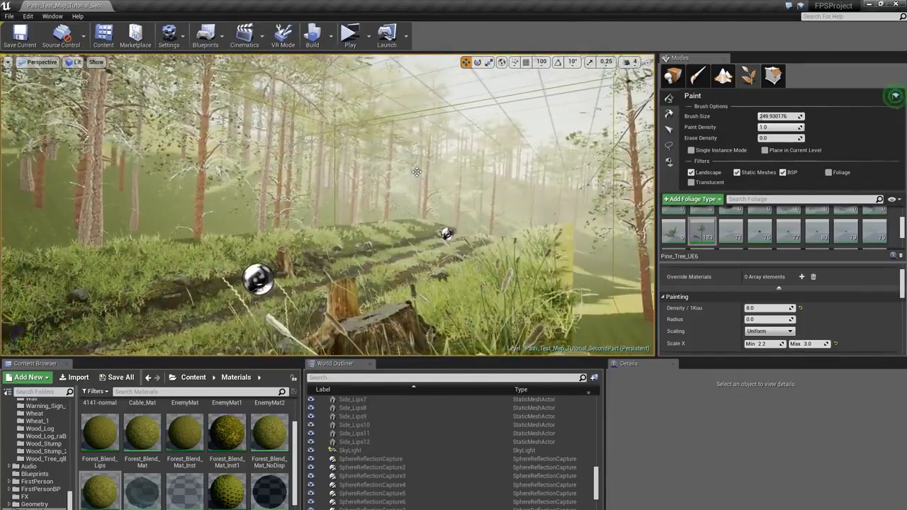
drag(414, 175, 380, 173)
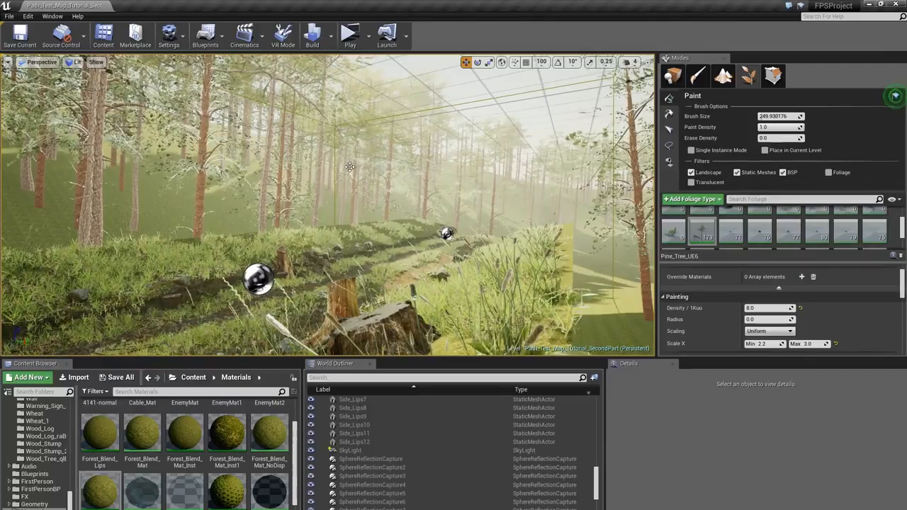
click(367, 202)
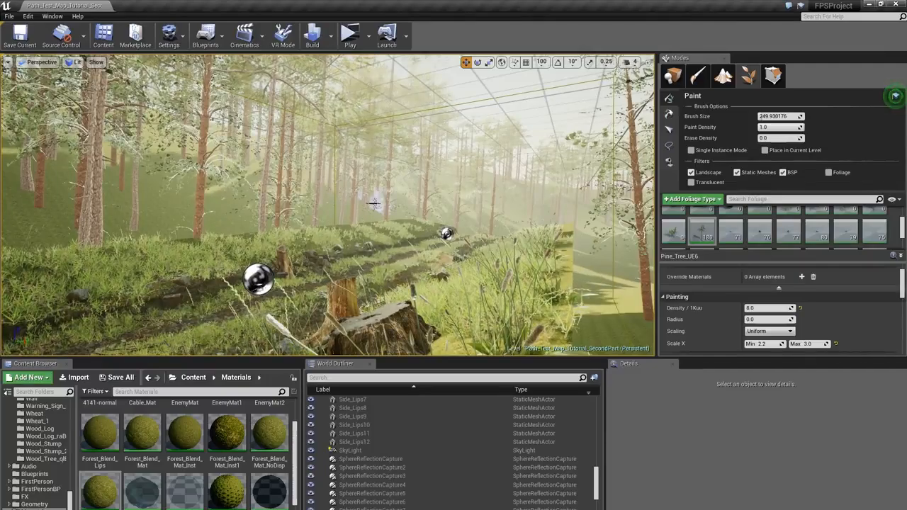
- Return to Place mode, frame the view along the path, and turn on game view to hide the editor icons
key(a)
mouse_move(374, 203)
right_down()
mouse_move(439, 204)
mouse_move(479, 261)
mouse_move(470, 253)
right_up()
click(678, 81)
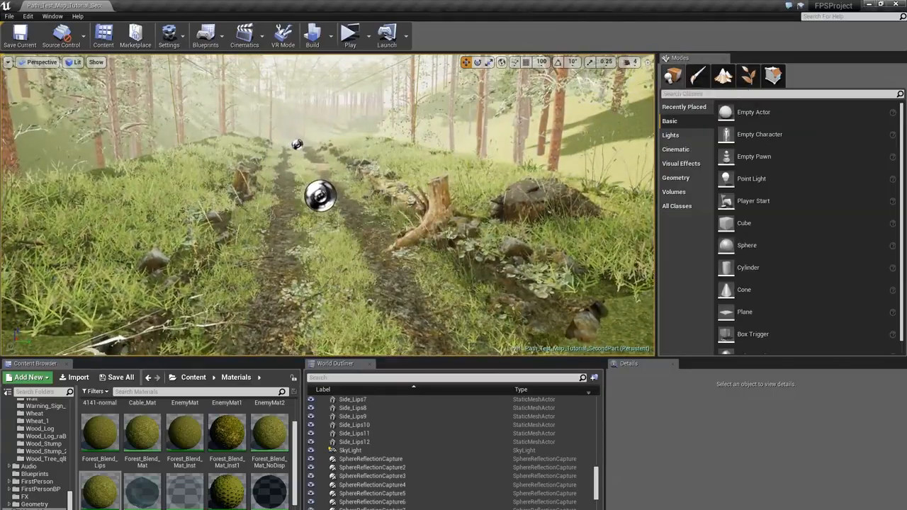
key(a)
mouse_move(416, 197)
right_down()
mouse_move(411, 170)
mouse_move(416, 198)
right_up()
key(w)
key(g)
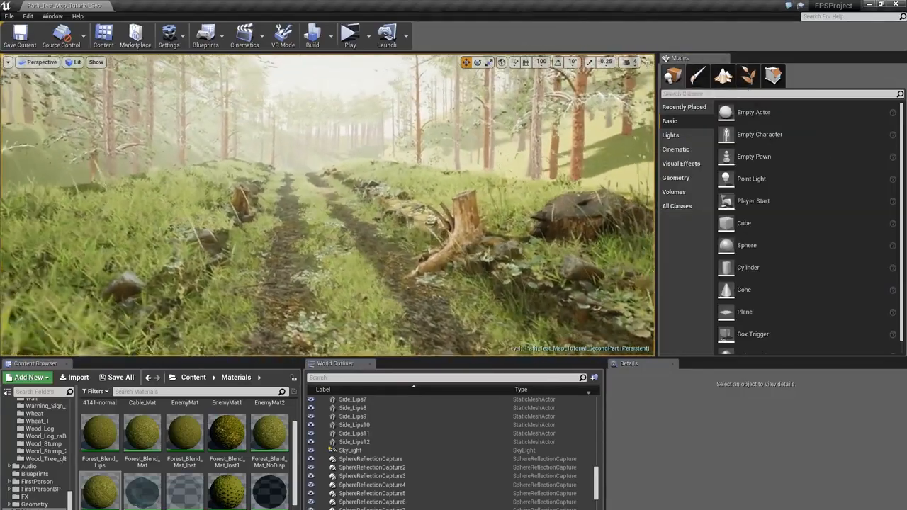
- Update the reflection captures for all levels and close the message log of lighting results
click(330, 35)
click(370, 127)
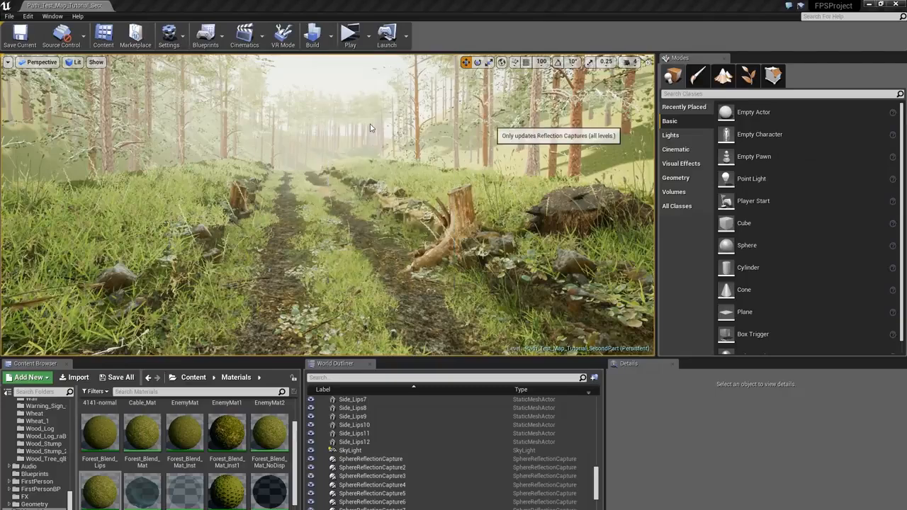
right_drag(369, 133, 389, 168)
key(w)
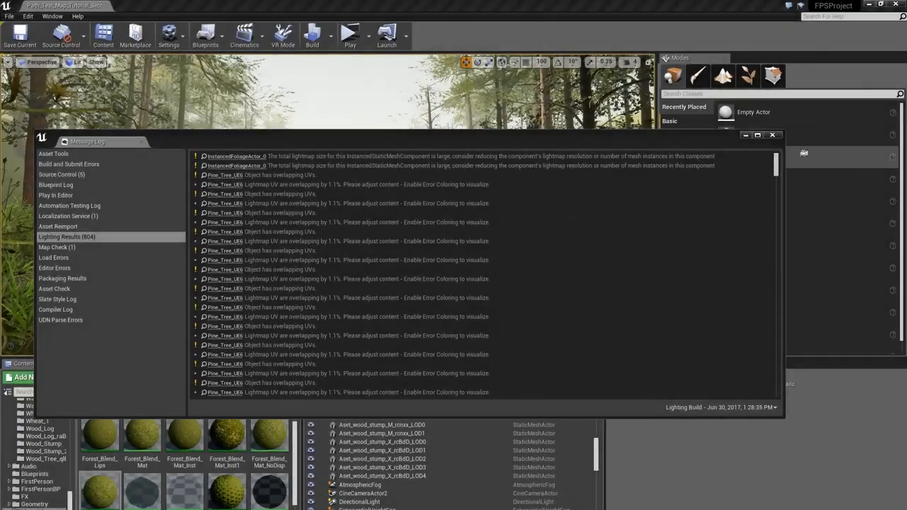
click(771, 135)
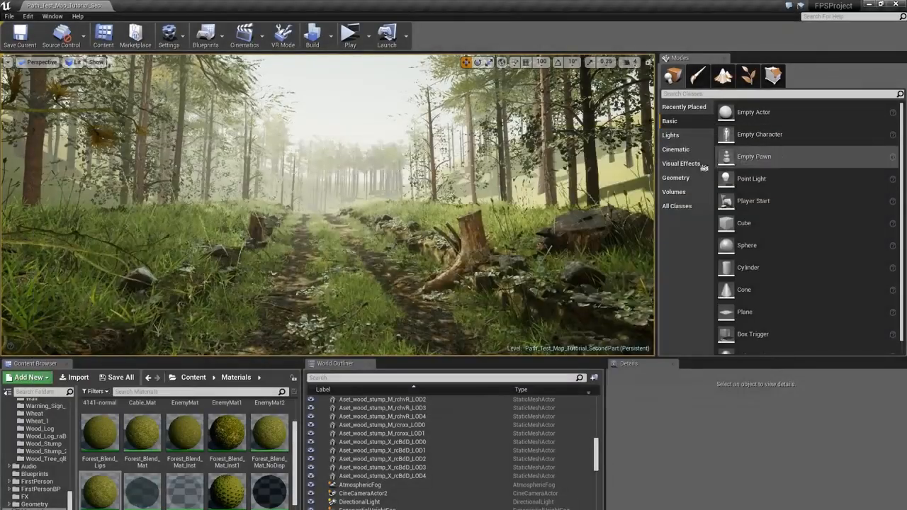
- Examine the lighting along the forest path and look over the DirectionalLight and other level actors
key(Up)
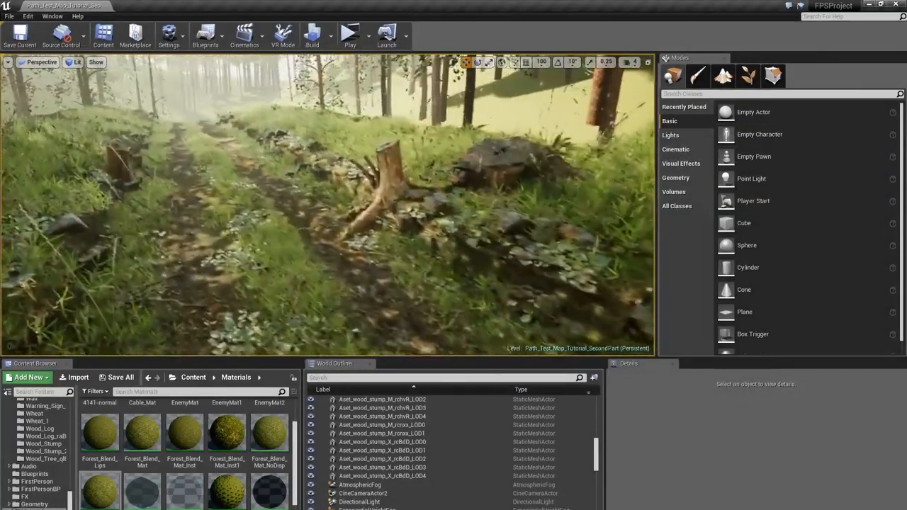
key(Up)
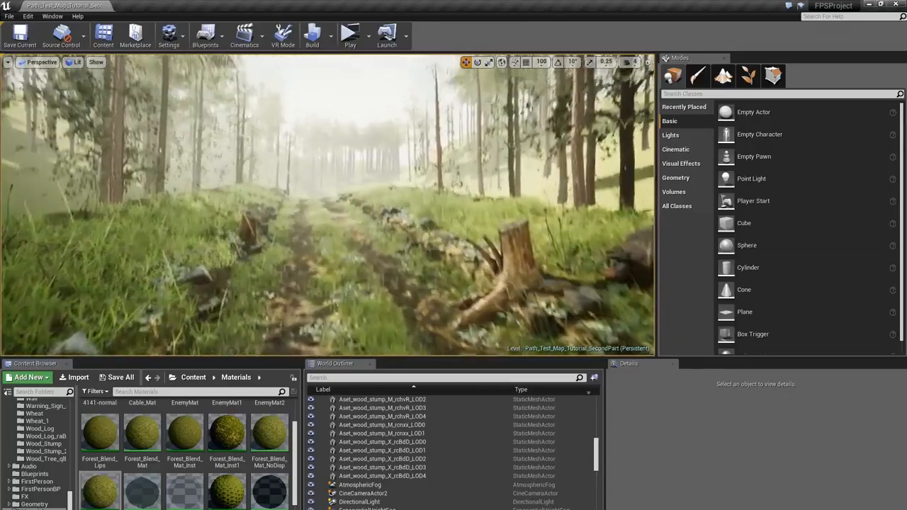
key(Up)
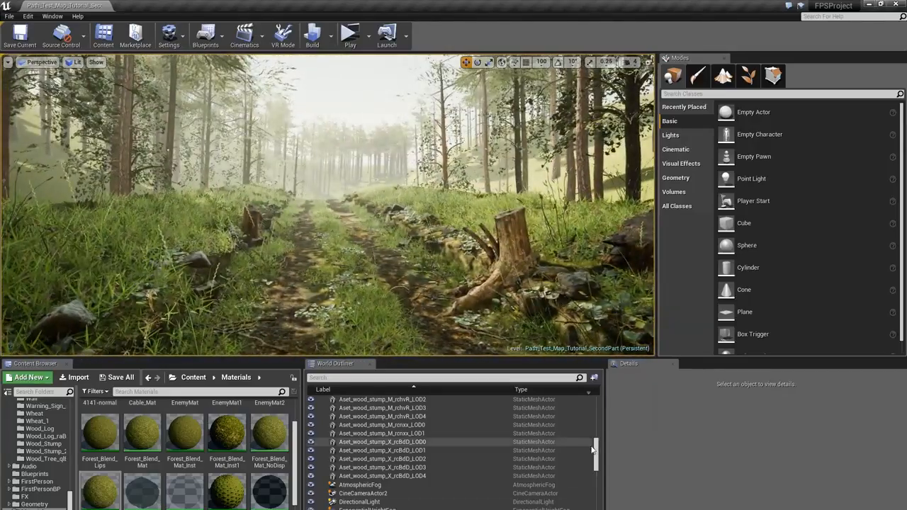
scroll(597, 457, down, 2)
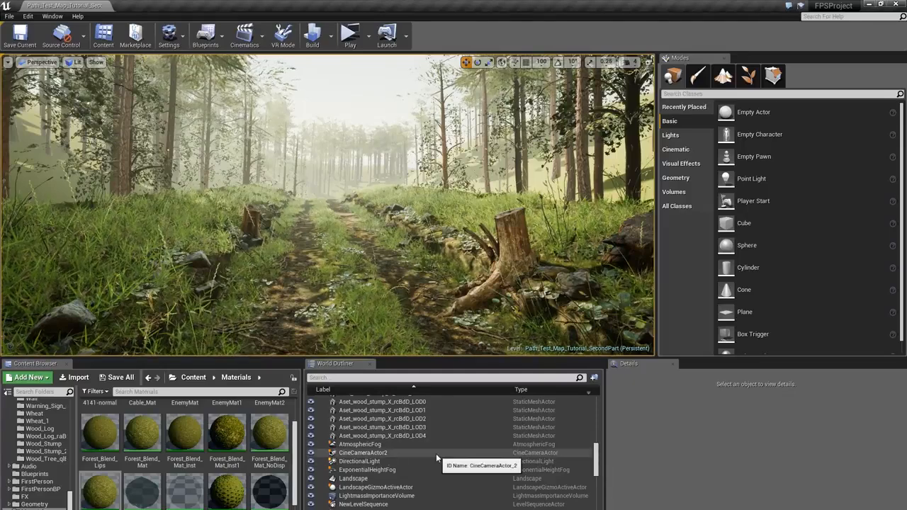
click(409, 462)
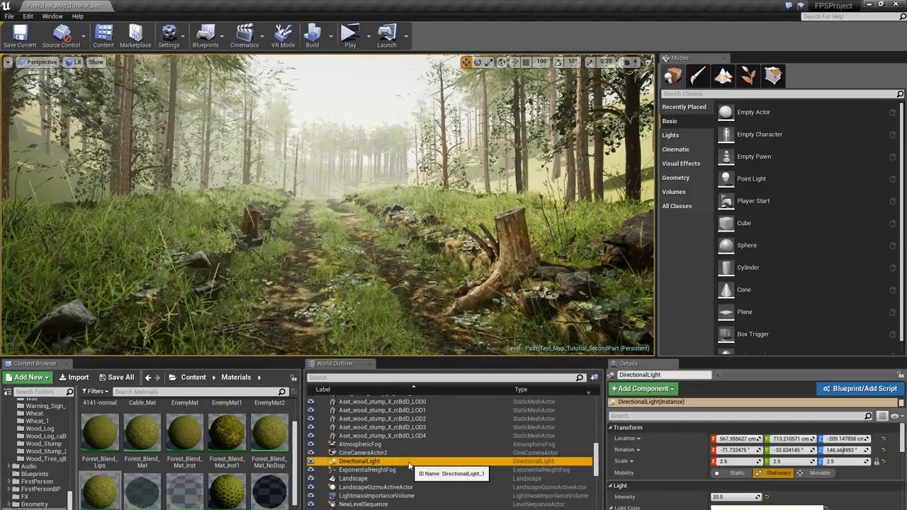
scroll(409, 467, down, 2)
scroll(410, 467, up, 1)
scroll(411, 464, up, 3)
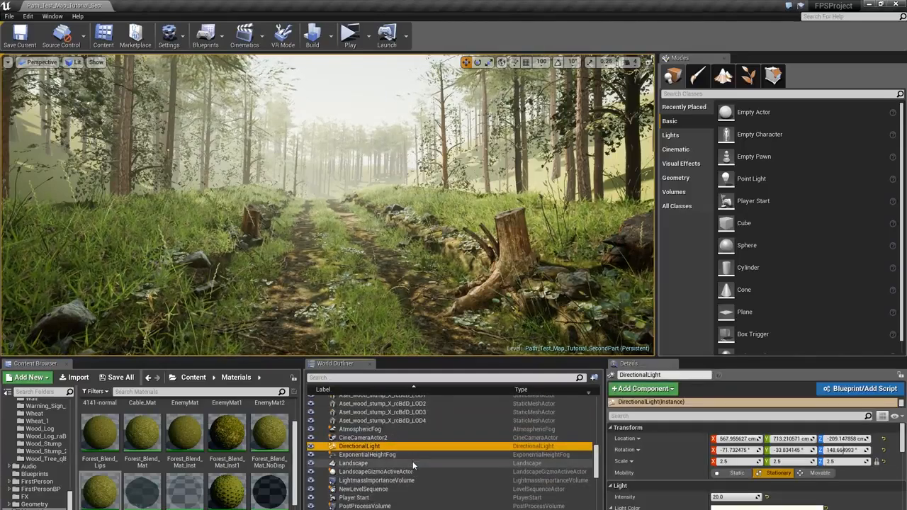
scroll(418, 455, down, 3)
scroll(423, 447, up, 5)
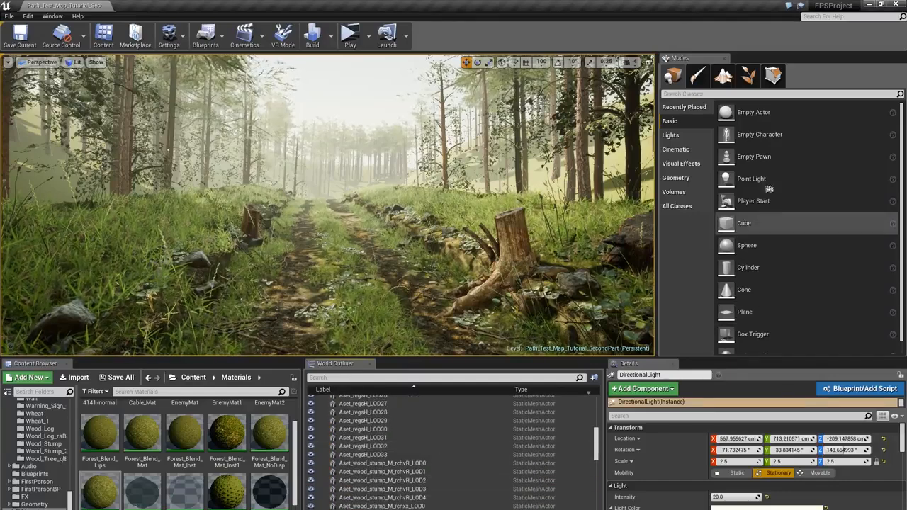
- In Foliage paint mode, select all foliage types in the palette and deactivate them for painting
click(748, 75)
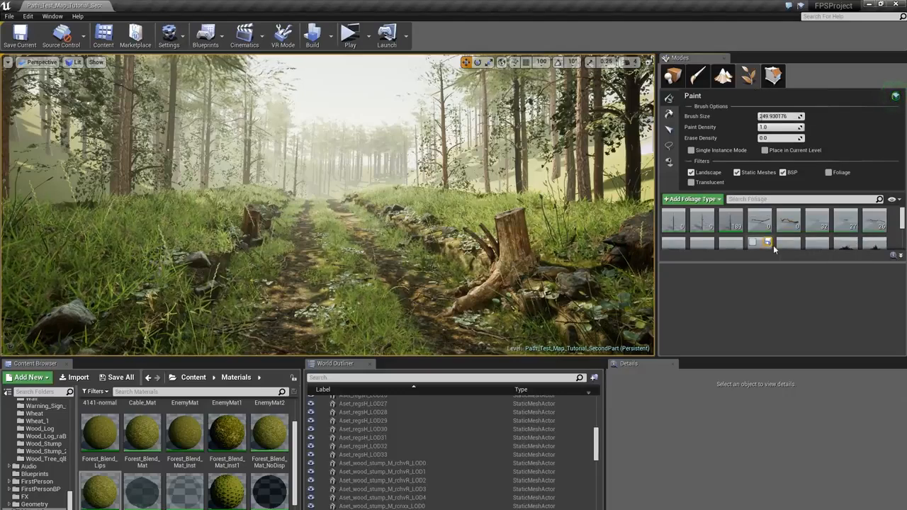
click(786, 216)
key(ctrl+a)
click(783, 214)
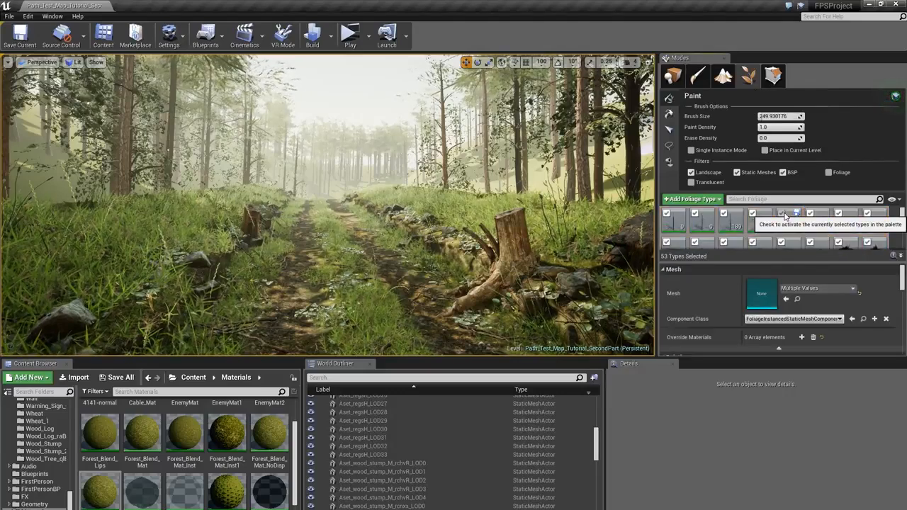
click(783, 214)
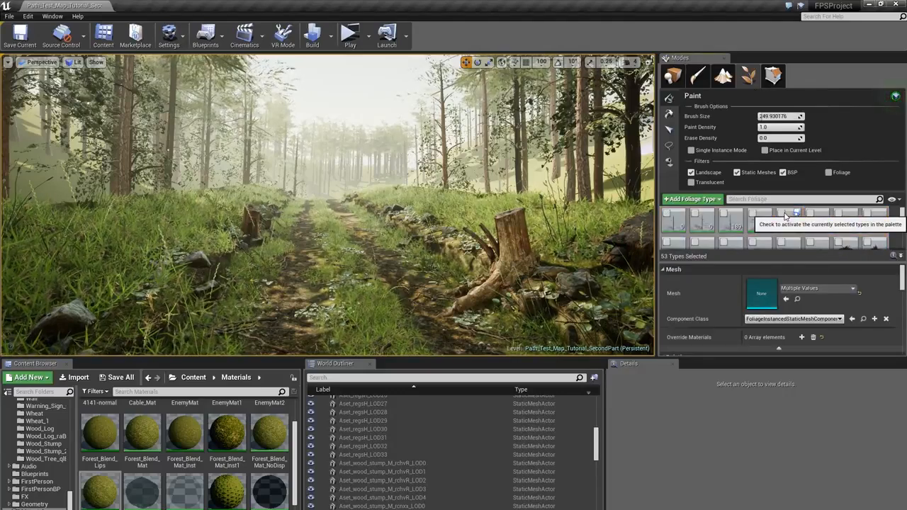
scroll(903, 221, down, 2)
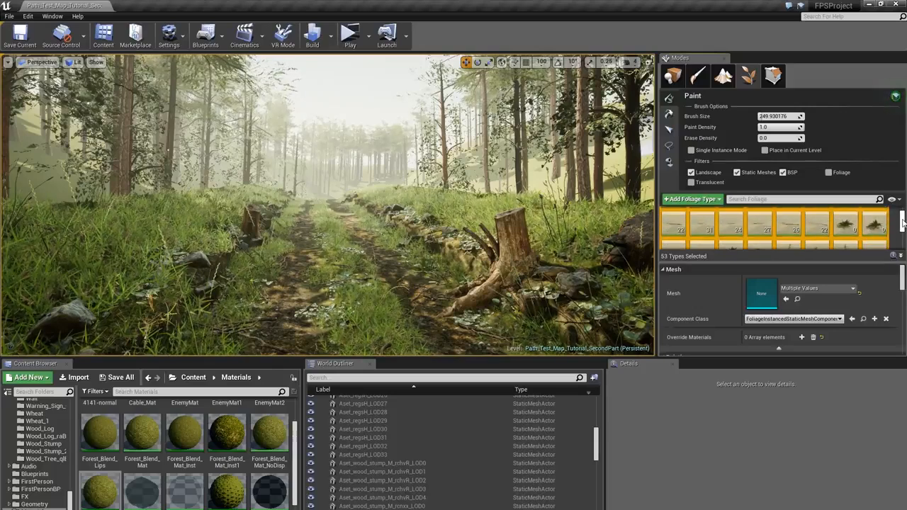
scroll(903, 222, down, 1)
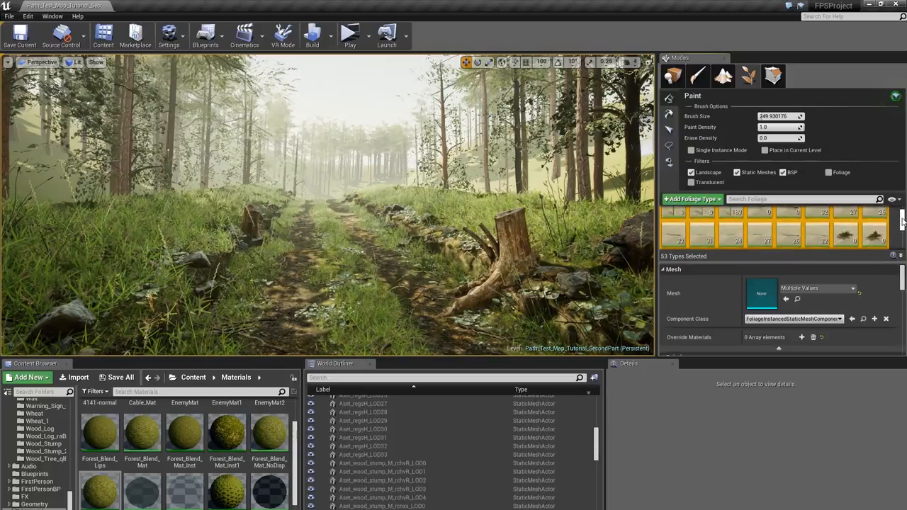
- Select the five Juniper_Bush foliage types, activate them for painting, and set the brush size to 50
drag(904, 226, 903, 227)
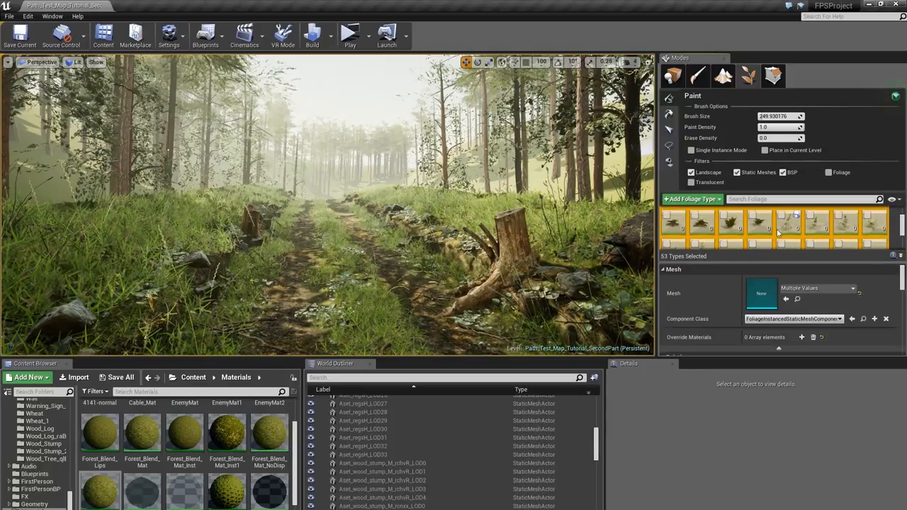
click(791, 234)
scroll(854, 231, down, 1)
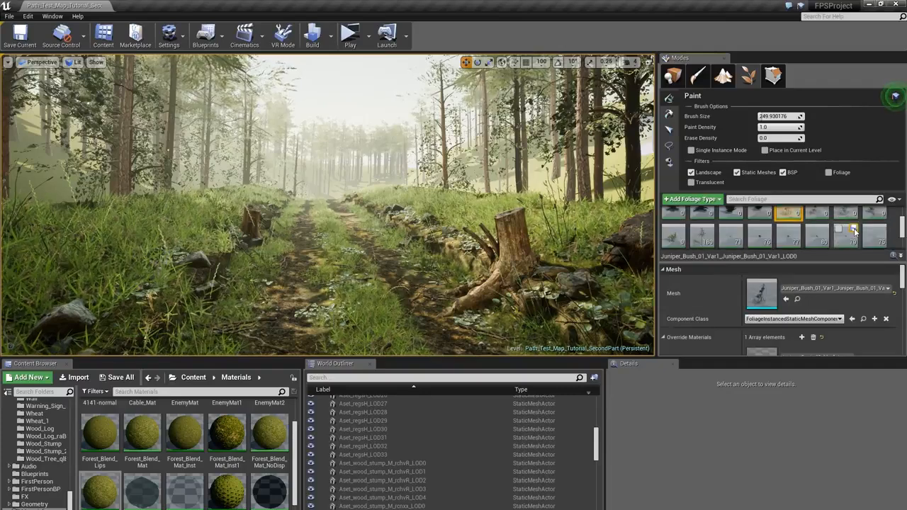
shift+click(677, 239)
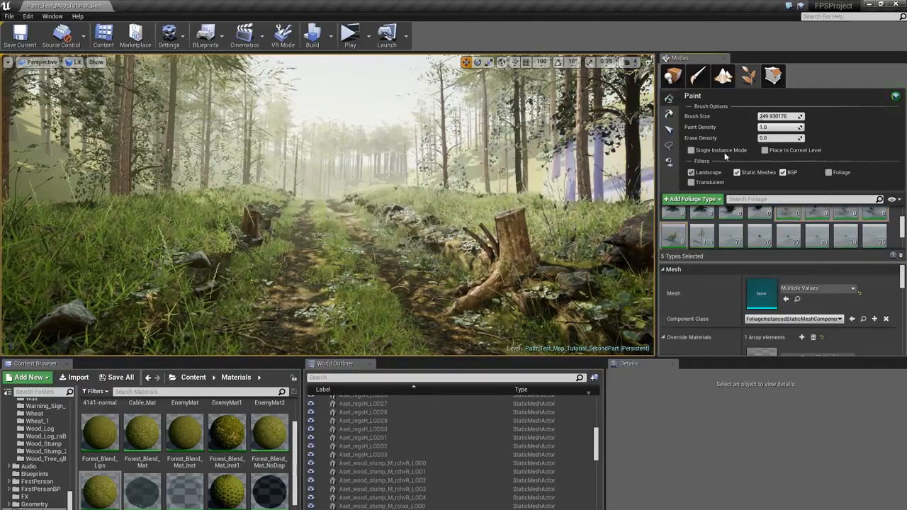
click(774, 116)
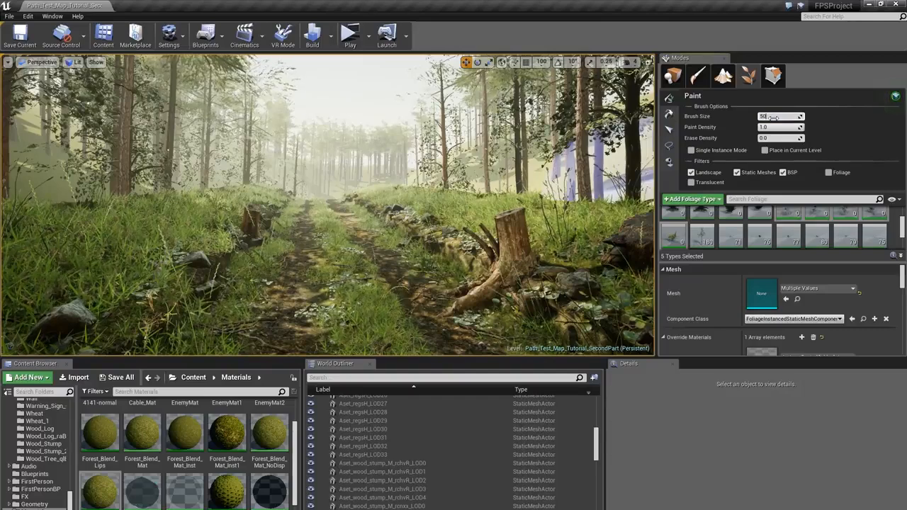
key(Return)
- Try painting juniper bushes beside the path and on the wooded slope, undoing each test stroke
click(462, 209)
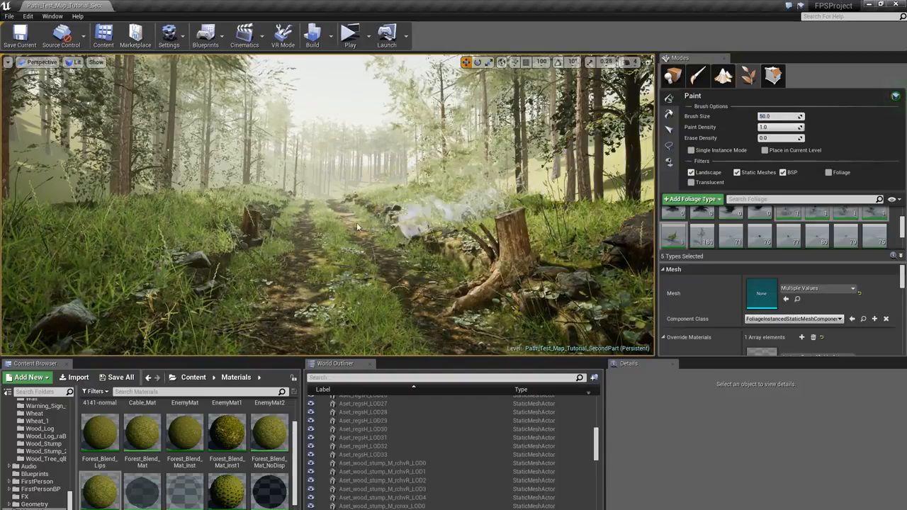
right_drag(305, 201, 306, 195)
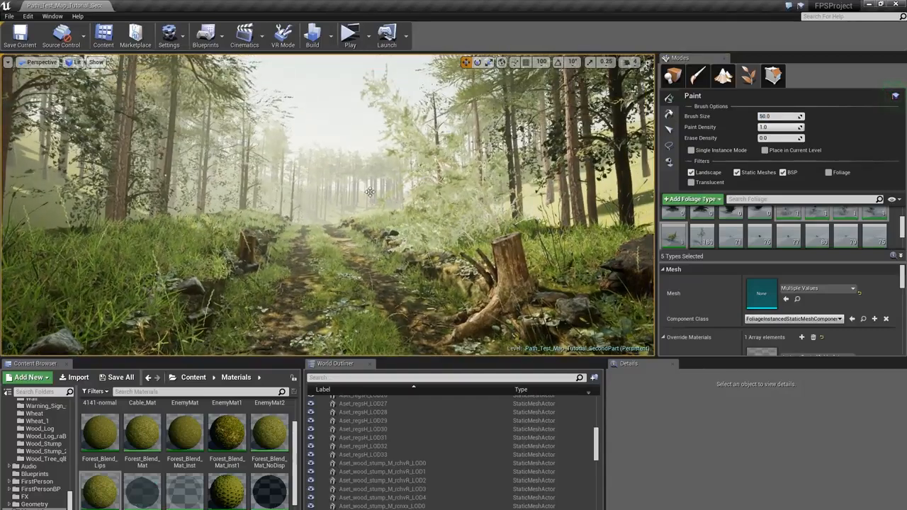
key(ctrl+z)
key(w)
right_drag(369, 192, 282, 190)
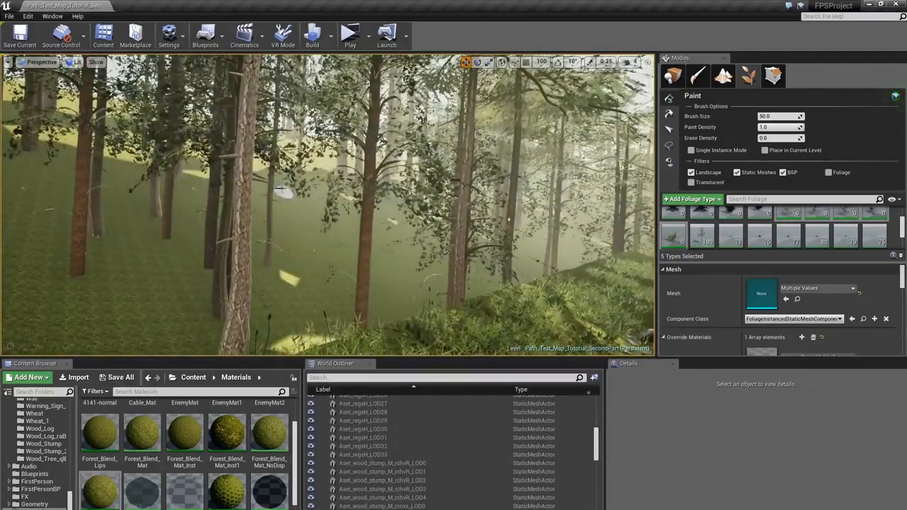
drag(281, 190, 305, 193)
mouse_move(305, 193)
right_down()
mouse_move(386, 194)
mouse_move(312, 183)
mouse_move(315, 207)
mouse_move(380, 205)
right_up()
key(ctrl+z)
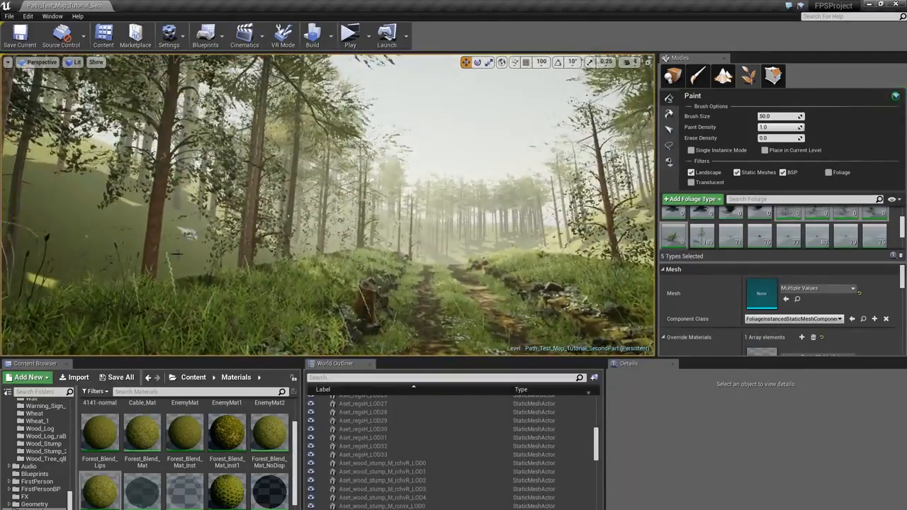
click(73, 281)
key(ctrl+z)
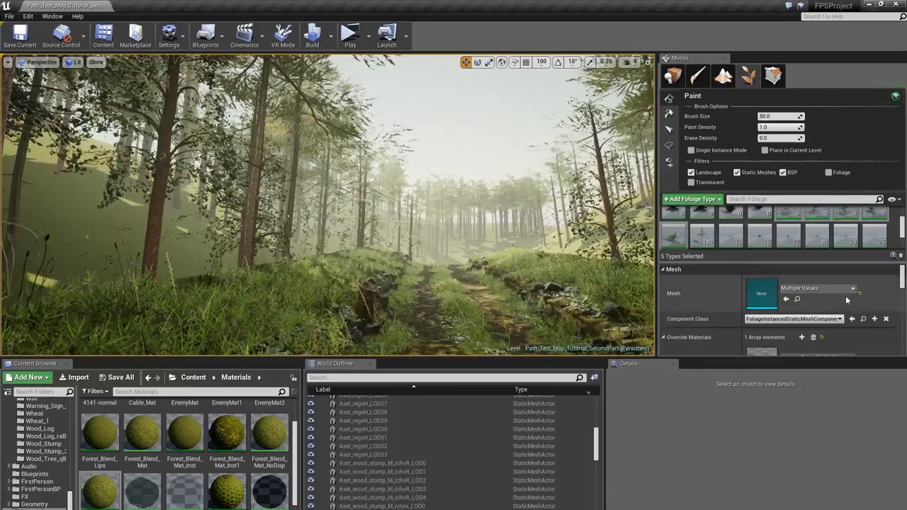
- Set the Scale X range of the five juniper bush types to a minimum of 8 and a maximum of 10
scroll(840, 299, down, 5)
click(767, 321)
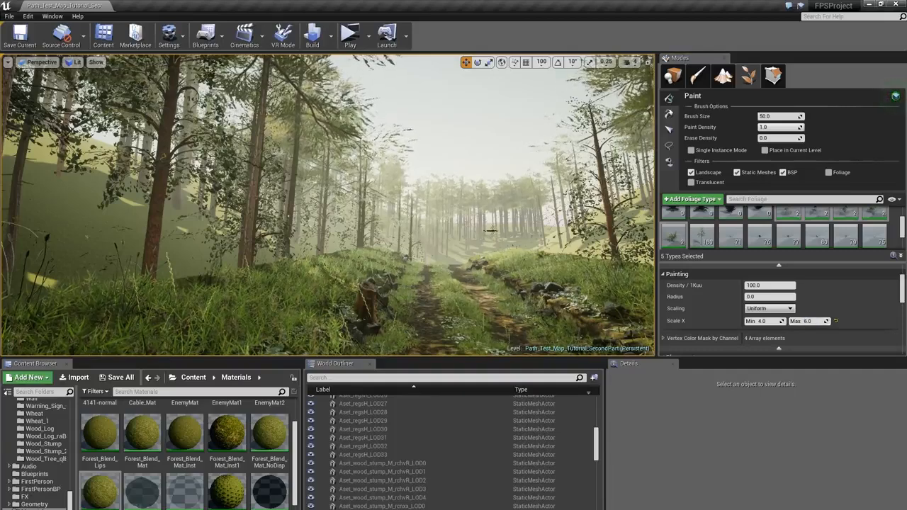
click(779, 319)
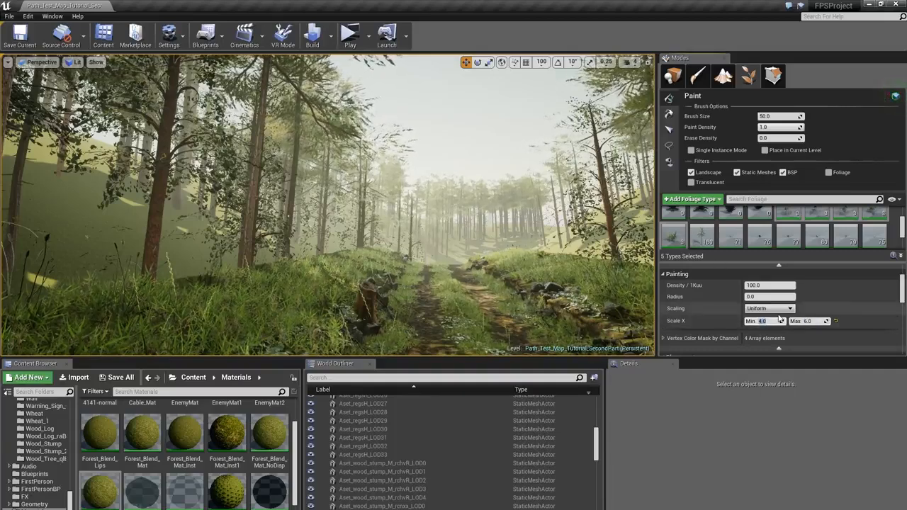
text(10)
key(Return)
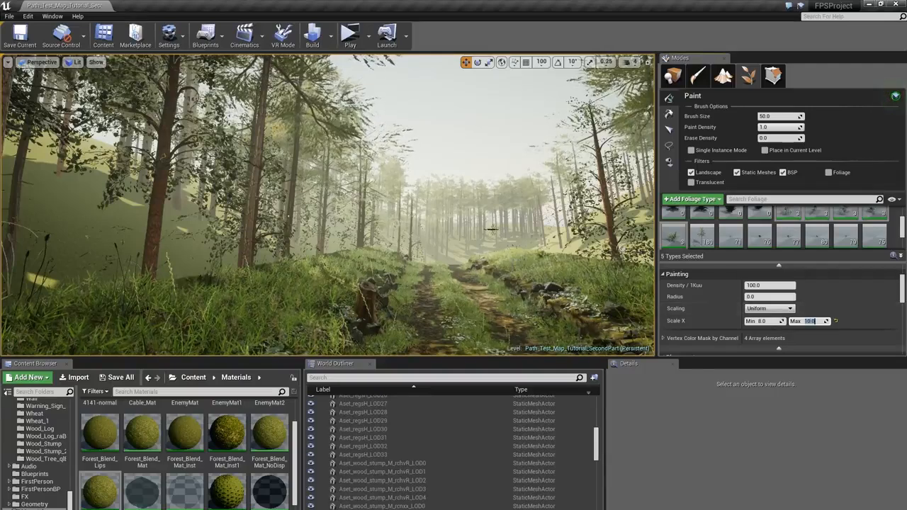
- Undo the first test stroke and paint large juniper bushes on the slopes among the trees on both sides of the path
click(91, 196)
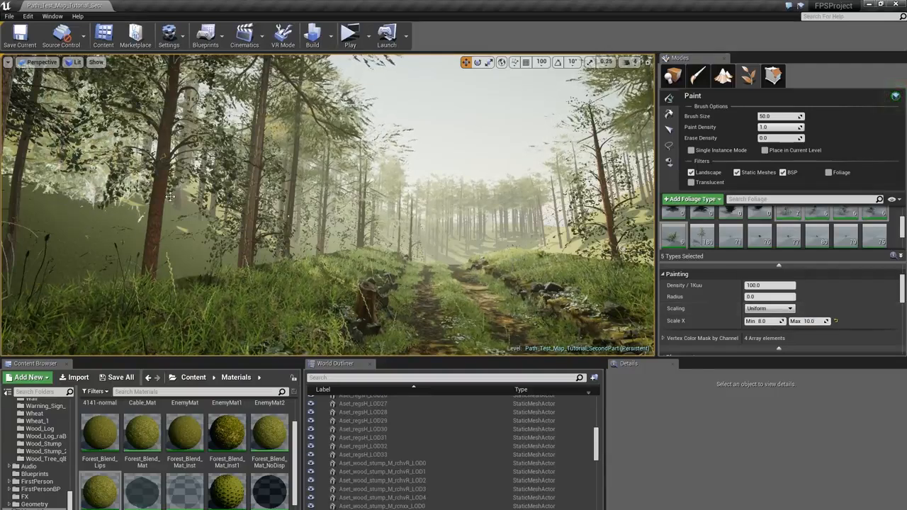
key(ctrl+z)
mouse_move(146, 201)
mouse_down()
mouse_move(92, 193)
mouse_move(206, 212)
mouse_up()
right_drag(205, 212, 359, 211)
drag(238, 303, 172, 313)
right_drag(172, 312, 433, 236)
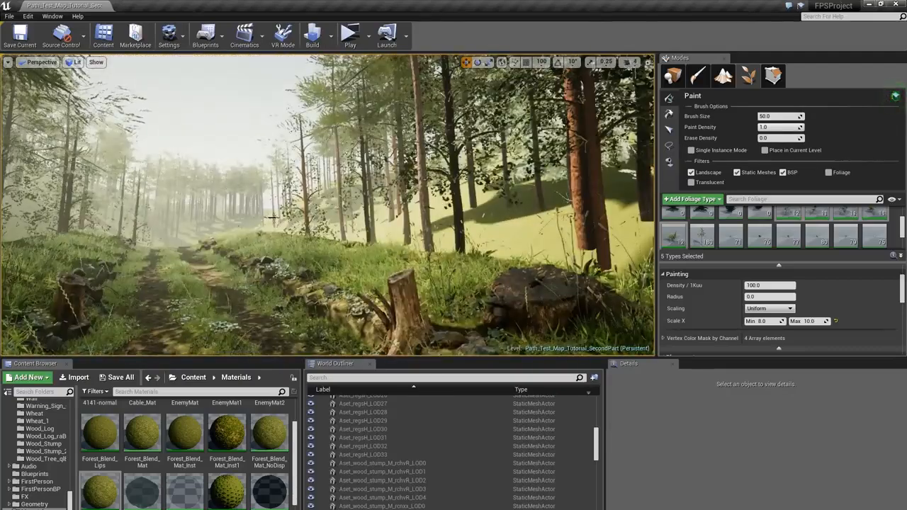
drag(272, 218, 135, 208)
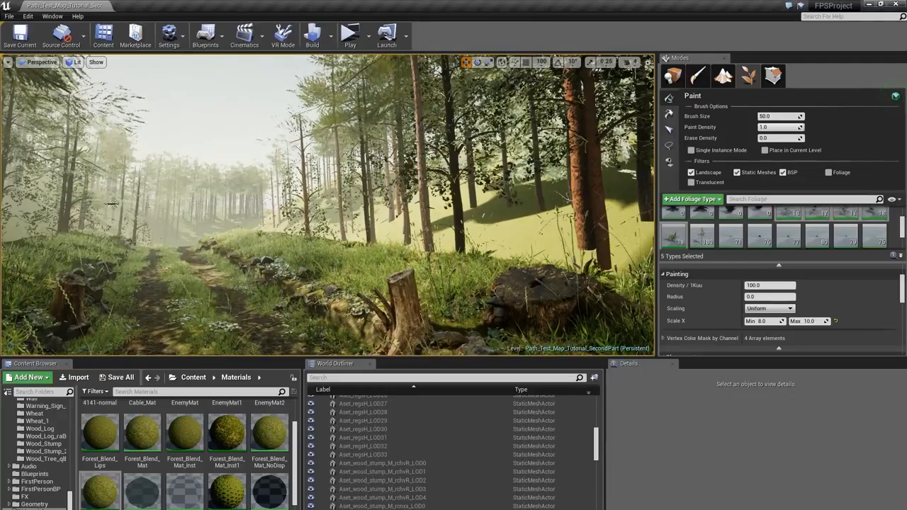
mouse_move(134, 208)
right_down()
mouse_move(109, 200)
mouse_move(238, 203)
right_up()
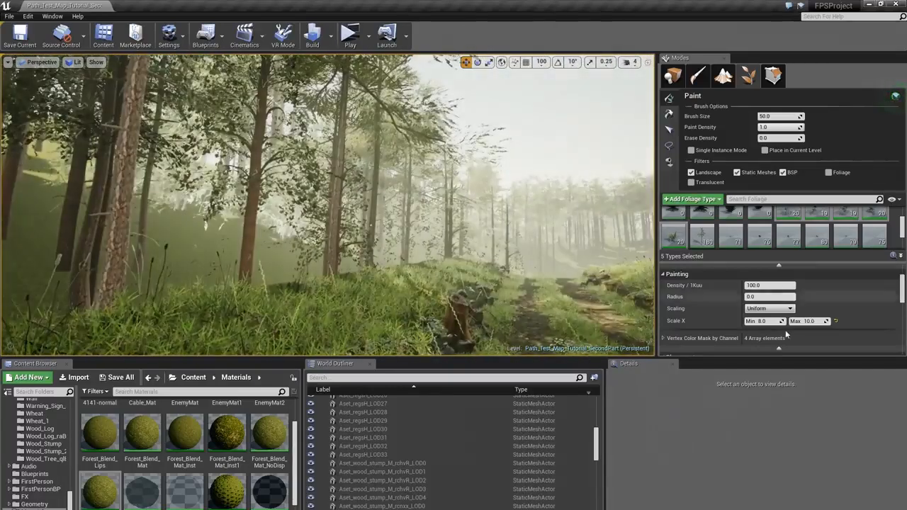
- Set the juniper bushes' Scale X range to a minimum of 1 and a maximum of 3
click(764, 320)
text(1)
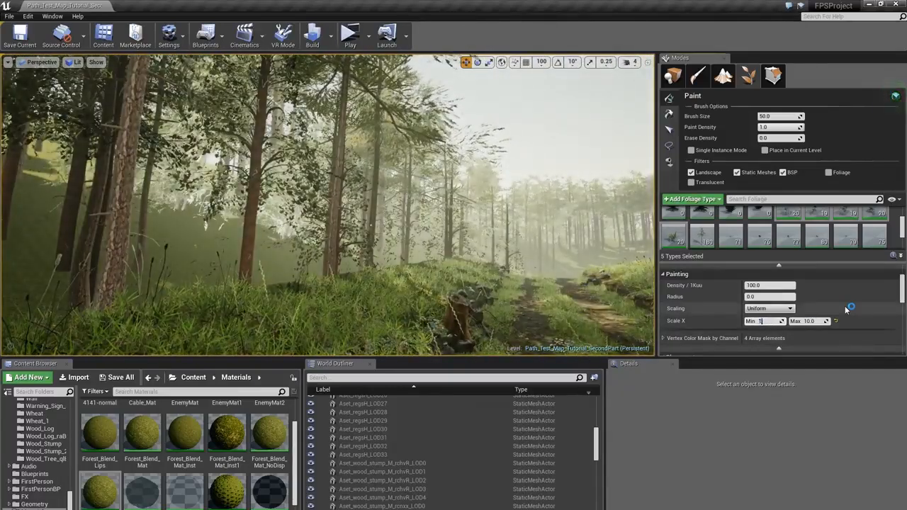
key(Tab)
text(3)
key(Return)
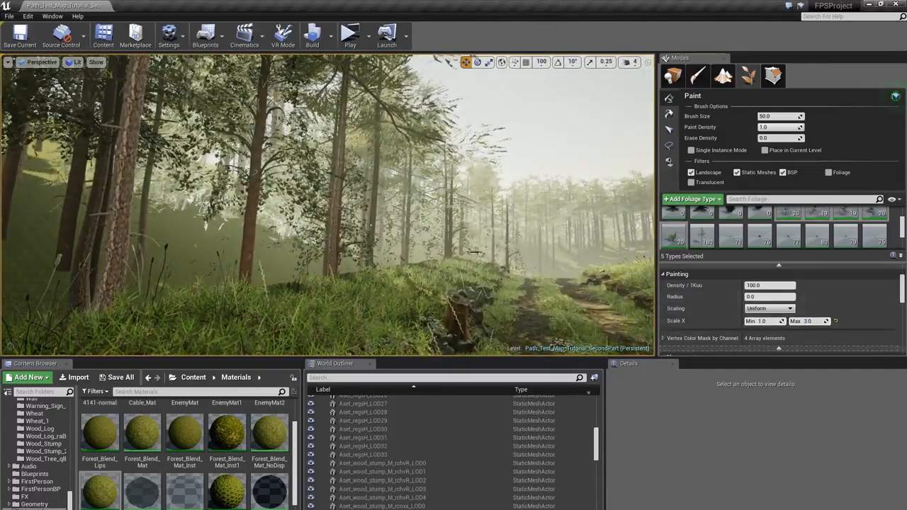
- Undo the juniper bush stroke painted beside the path and set the Scale X maximum to 2
right_drag(510, 267, 581, 275)
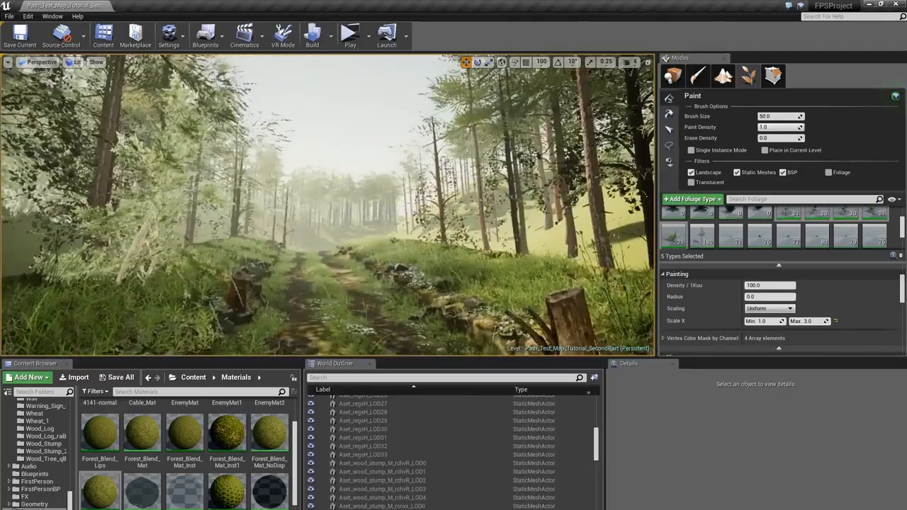
key(ctrl+z)
text(2)
key(Return)
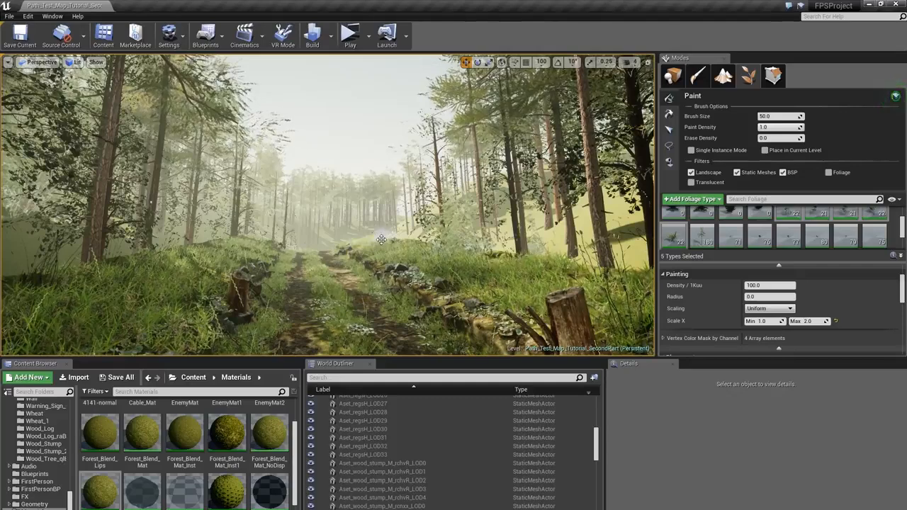
- Paint small juniper bushes in the grass along both sides of the forest path
click(554, 268)
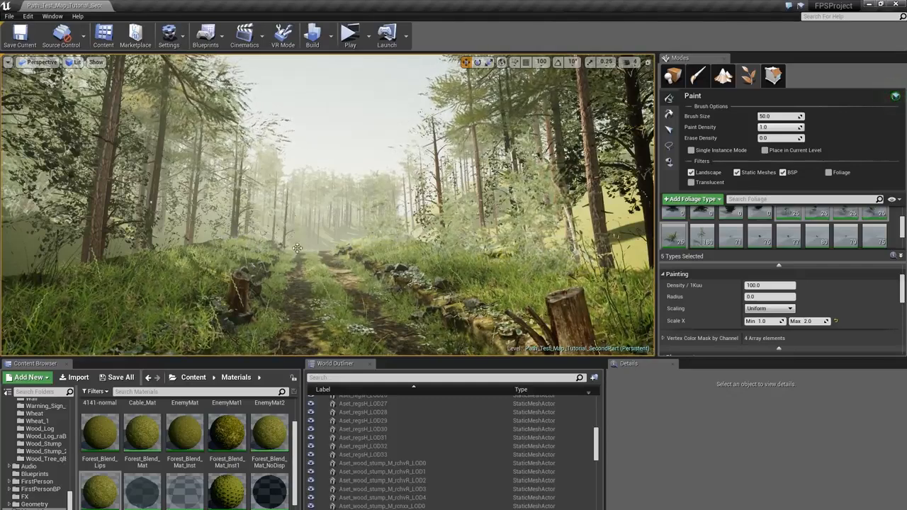
click(263, 245)
right_drag(193, 258, 128, 259)
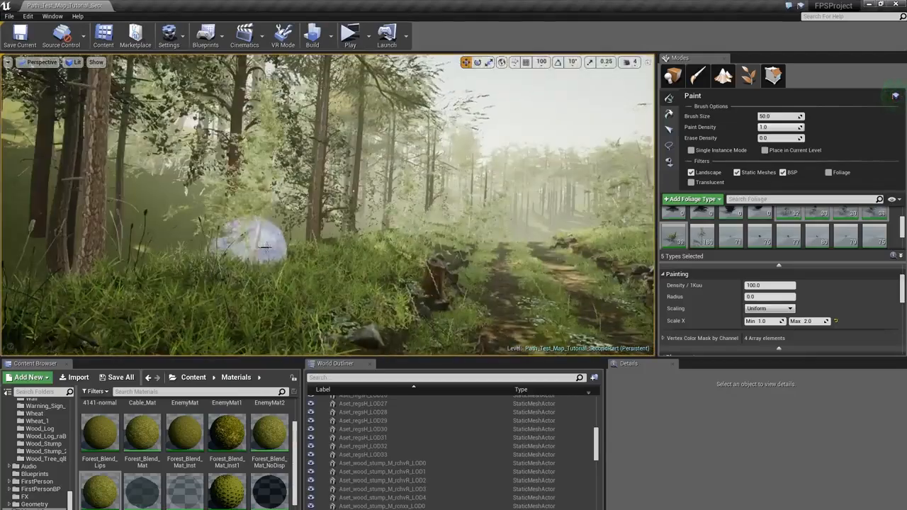
click(246, 238)
right_drag(246, 238, 170, 248)
click(239, 221)
right_drag(239, 221, 340, 212)
right_drag(489, 241, 572, 236)
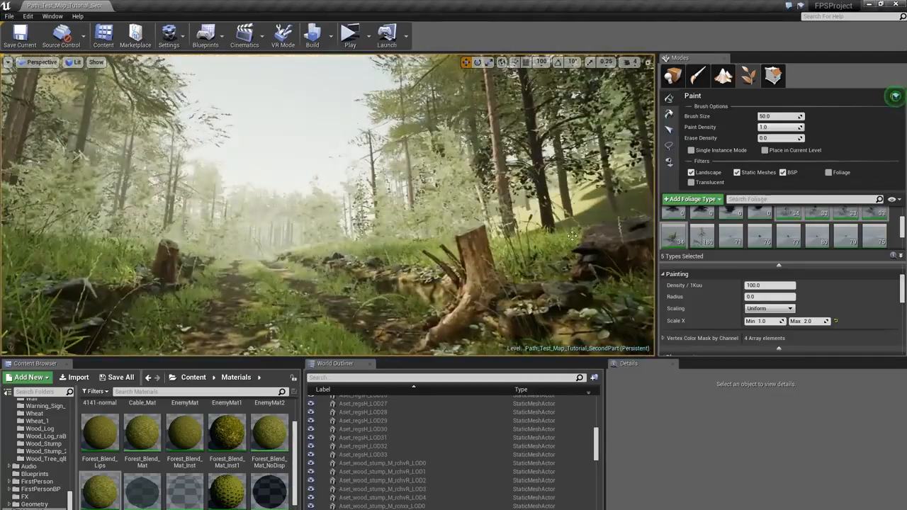
- Set the juniper bushes' Scale X range to 2–4 and paint more of them near the path and tree stump
click(768, 321)
text(2)
key(Tab)
text(4)
key(Return)
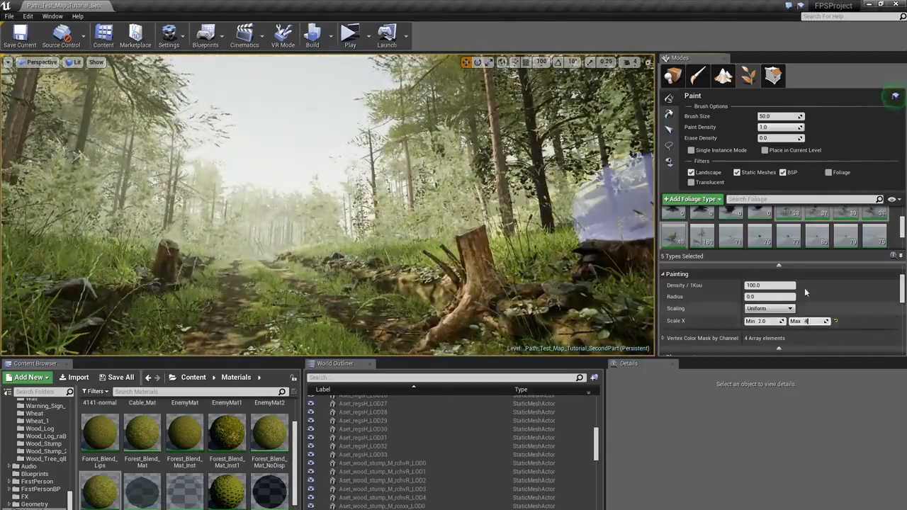
right_drag(296, 240, 296, 218)
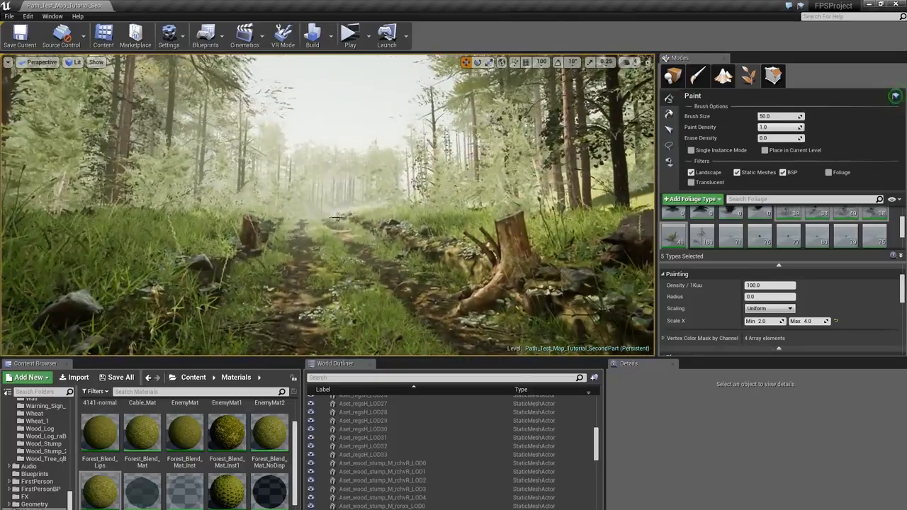
right_drag(375, 204, 331, 237)
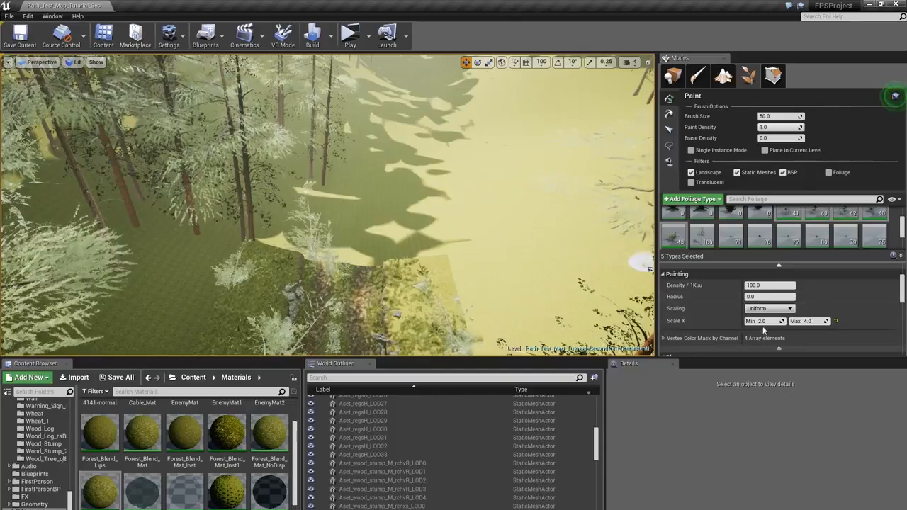
- Set the juniper bushes' Scale X range to a minimum of 4 and a maximum of 5
click(763, 323)
text(4)
key(Tab)
text(5)
key(Return)
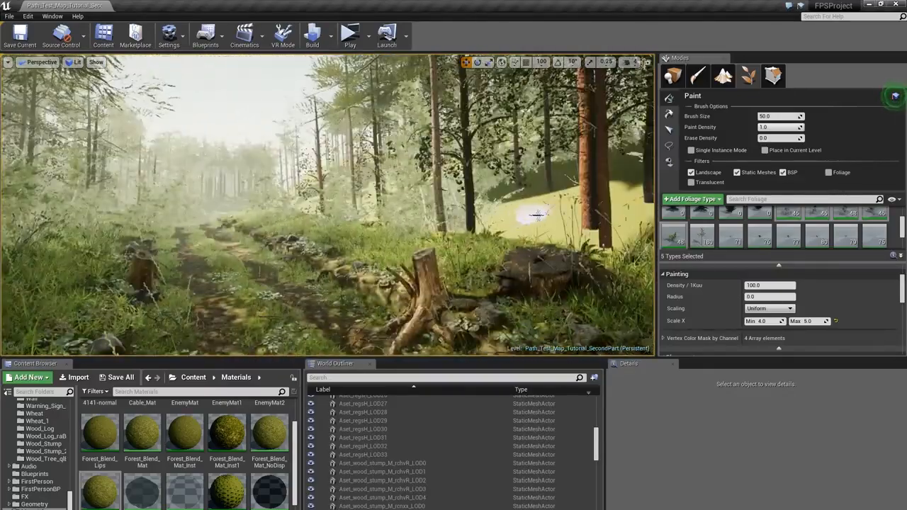
- Set the juniper bushes' Scale X range back to 2–4 and fill the remaining gaps on both sides of the path
click(763, 323)
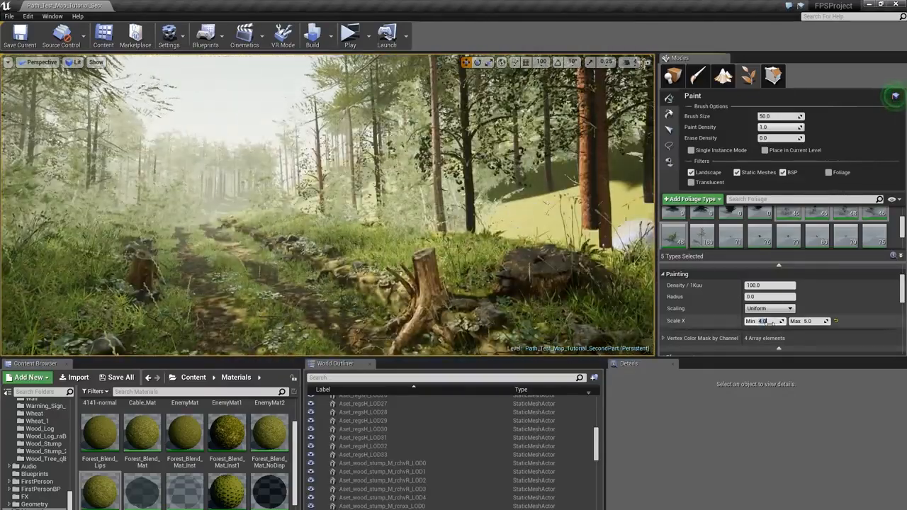
text(2)
key(Tab)
text(4)
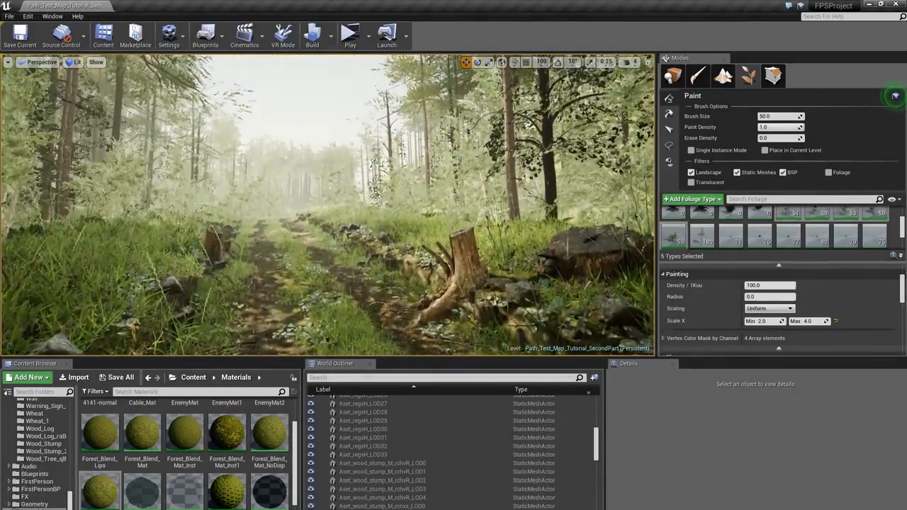
right_drag(399, 175, 326, 187)
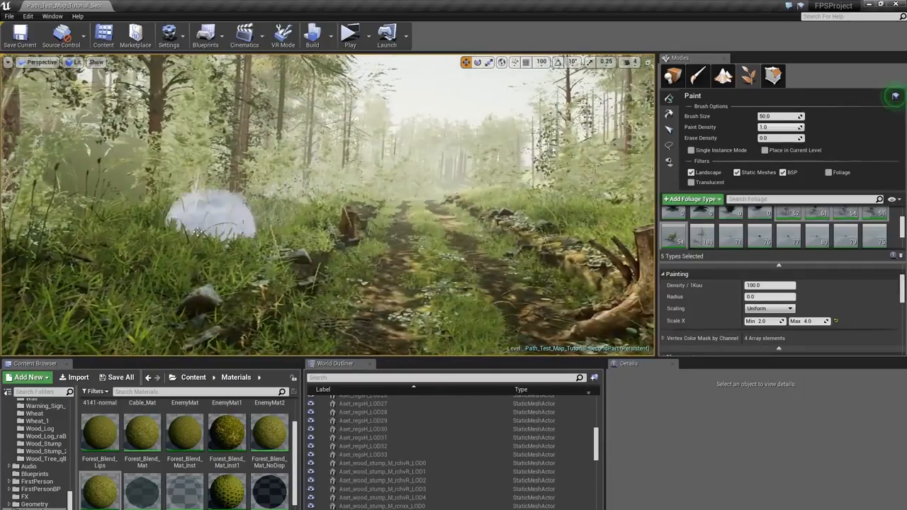
click(105, 213)
right_drag(105, 214, 131, 210)
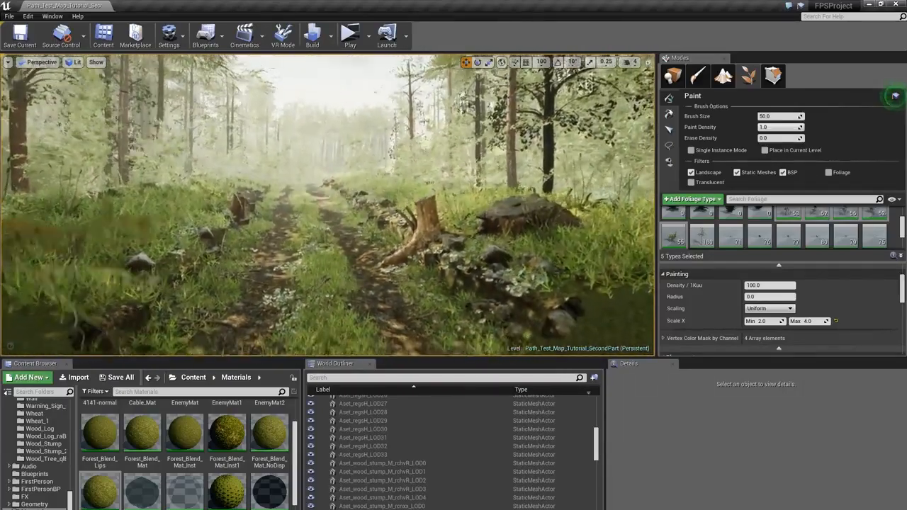
- Select all foliage types in the palette and deactivate them for painting
click(817, 217)
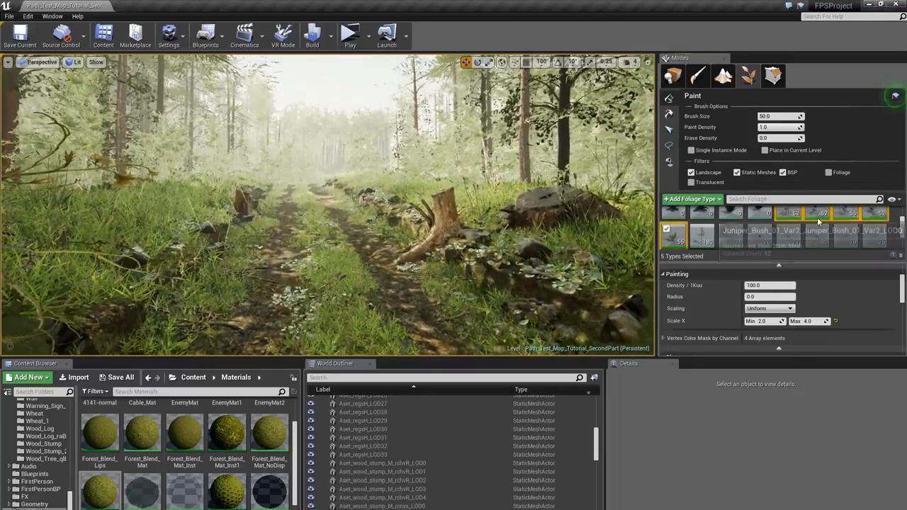
key(ctrl+a)
scroll(817, 216, up, 3)
click(812, 232)
scroll(836, 228, up, 1)
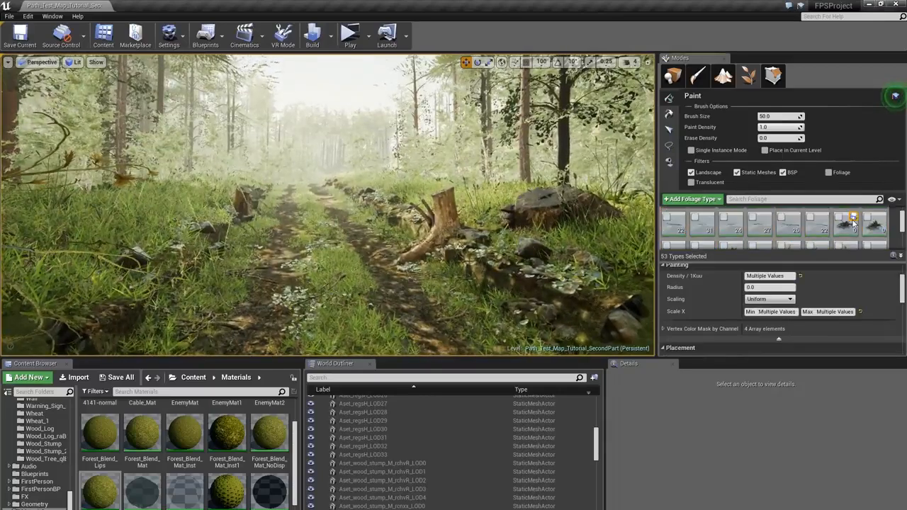
- Select the six fern foliage types and activate them for painting
click(846, 222)
scroll(726, 225, down, 2)
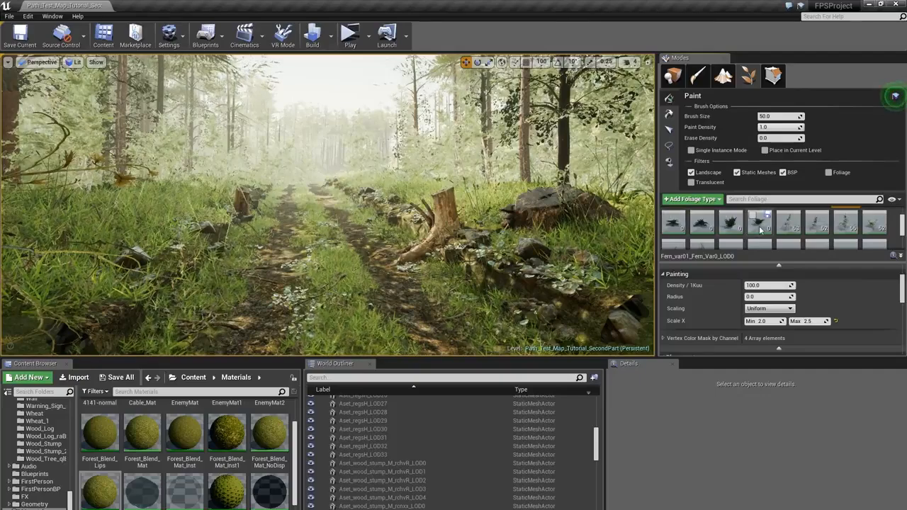
shift+click(759, 224)
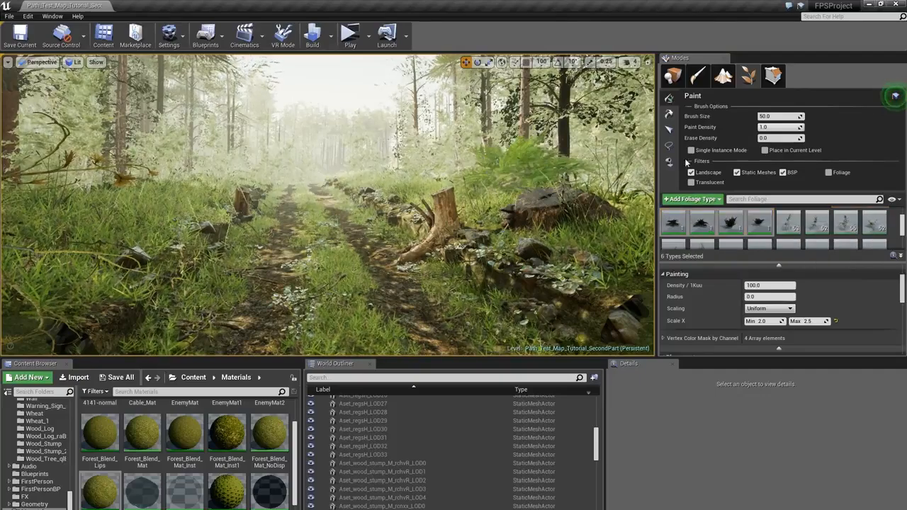
- Paint a few large ferns on the slopes on both sides of the path
mouse_move(524, 173)
right_down()
mouse_move(589, 176)
mouse_move(481, 173)
mouse_move(482, 104)
mouse_move(599, 88)
right_up()
click(269, 197)
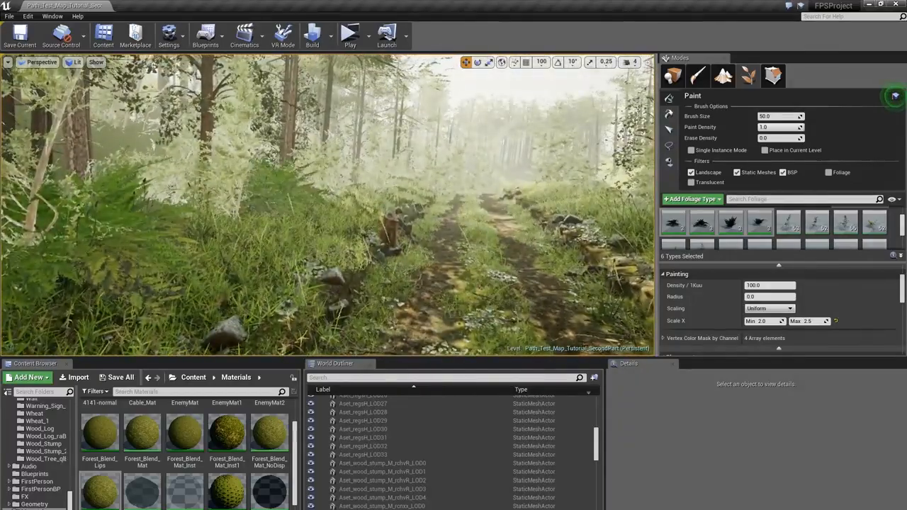
right_drag(360, 209, 447, 209)
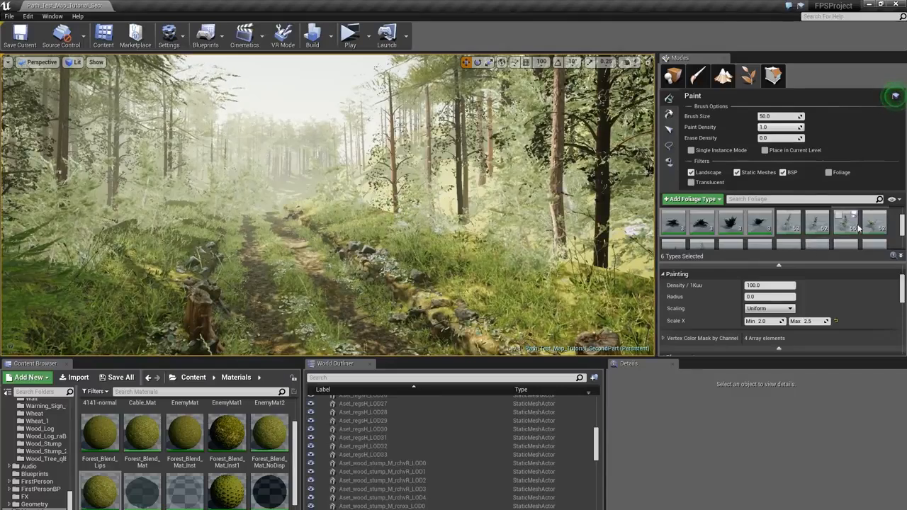
- Select the six fern foliage types and set their Scale X range to a minimum of 1.2 and a maximum of 2.2
click(859, 226)
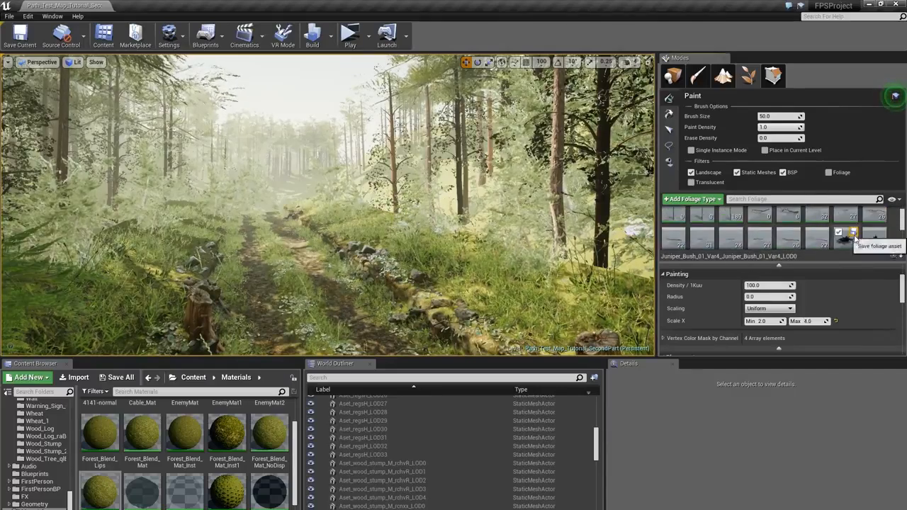
click(848, 240)
scroll(814, 232, down, 3)
shift+click(758, 228)
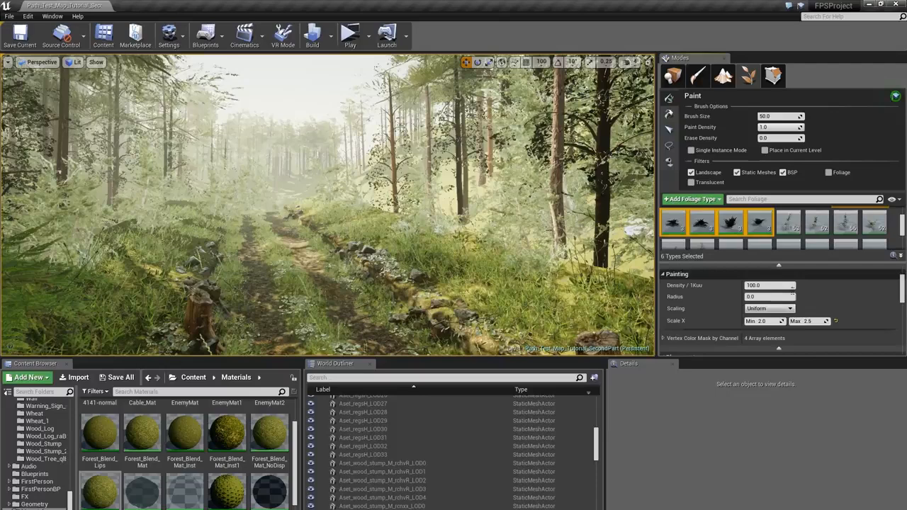
click(755, 319)
text(1)
key(Tab)
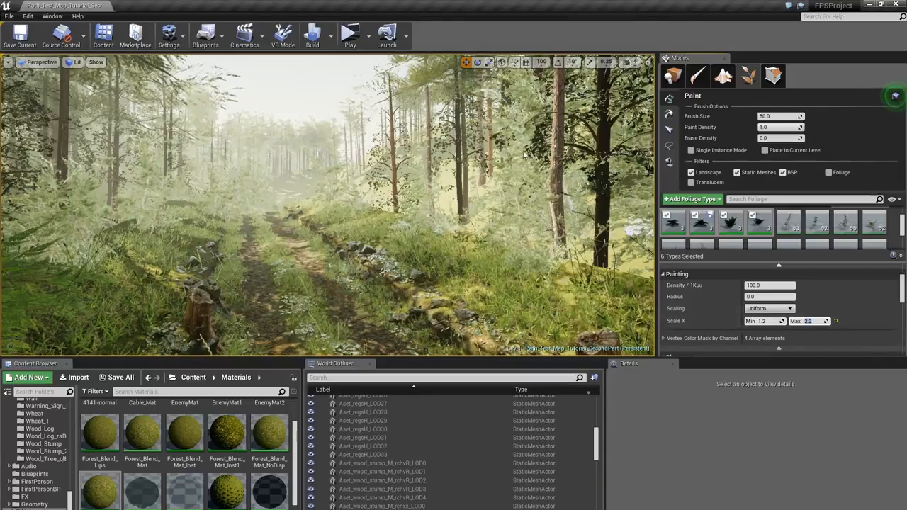
- Paint smaller ferns across the slopes and around the stumps and trees on both sides of the path
key(s)
right_drag(421, 216, 454, 211)
click(539, 266)
right_drag(404, 266, 489, 266)
click(404, 276)
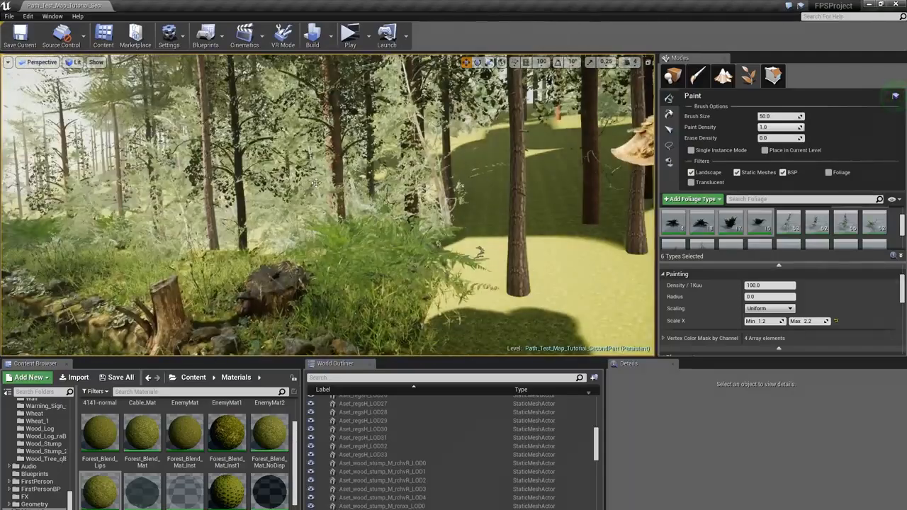
right_drag(404, 277, 255, 276)
right_drag(378, 189, 269, 189)
click(245, 158)
right_drag(243, 156, 511, 188)
mouse_move(631, 137)
right_down()
mouse_move(621, 132)
mouse_move(632, 134)
right_up()
key(s)
right_drag(330, 189, 316, 184)
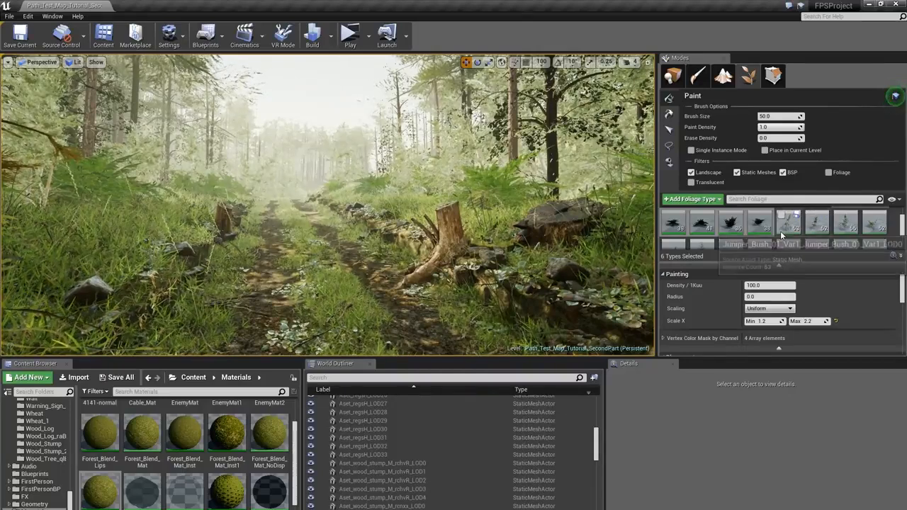
- Deactivate all foliage types and activate only Aset_relu7_LOD0 and Aset_wood_branch_X_qdupS_LOD0 for painting
key(ctrl+a)
scroll(792, 229, down, 3)
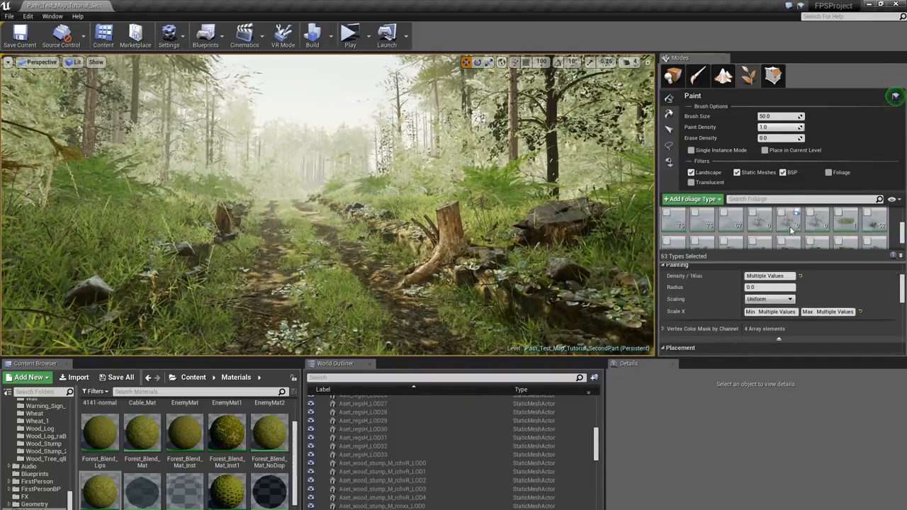
scroll(843, 240, down, 3)
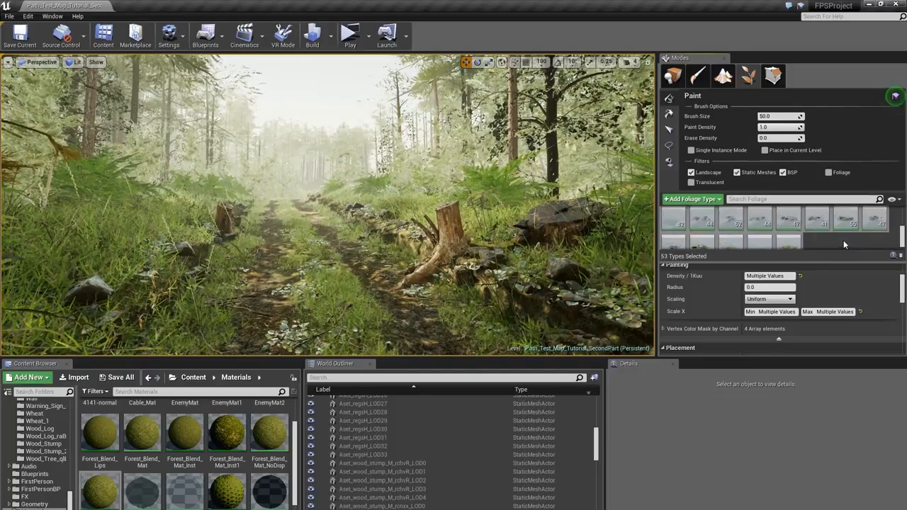
scroll(796, 245, down, 2)
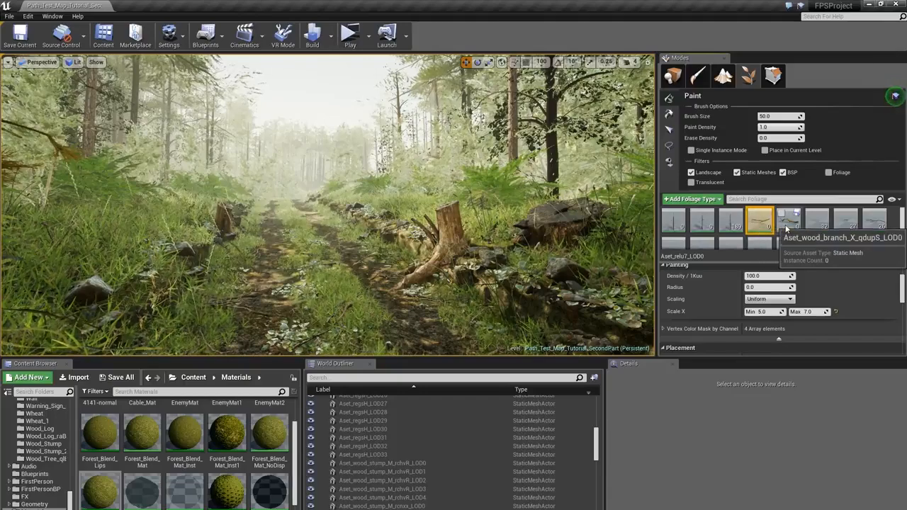
ctrl+click(788, 221)
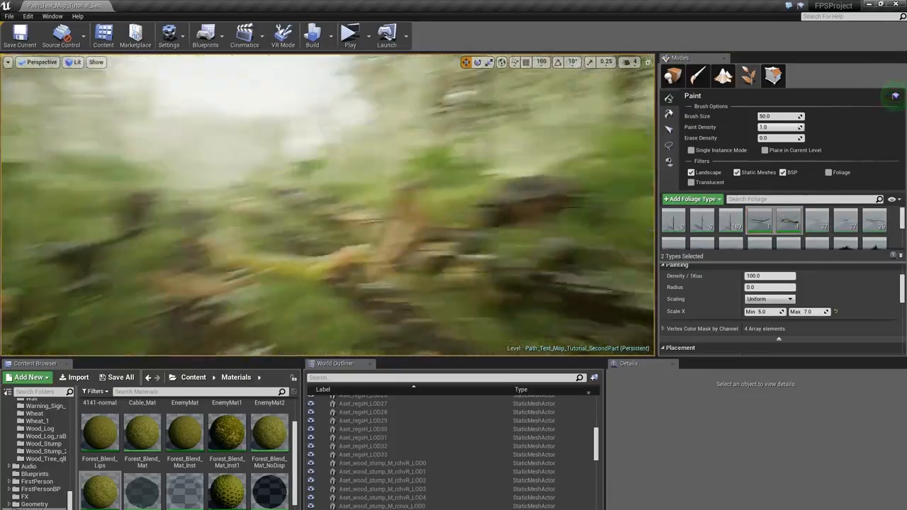
- Set the two wood branch types' Scale X range to a minimum of 3 and a maximum of 5
mouse_move(387, 202)
right_down()
mouse_move(453, 190)
mouse_move(461, 167)
right_up()
click(765, 312)
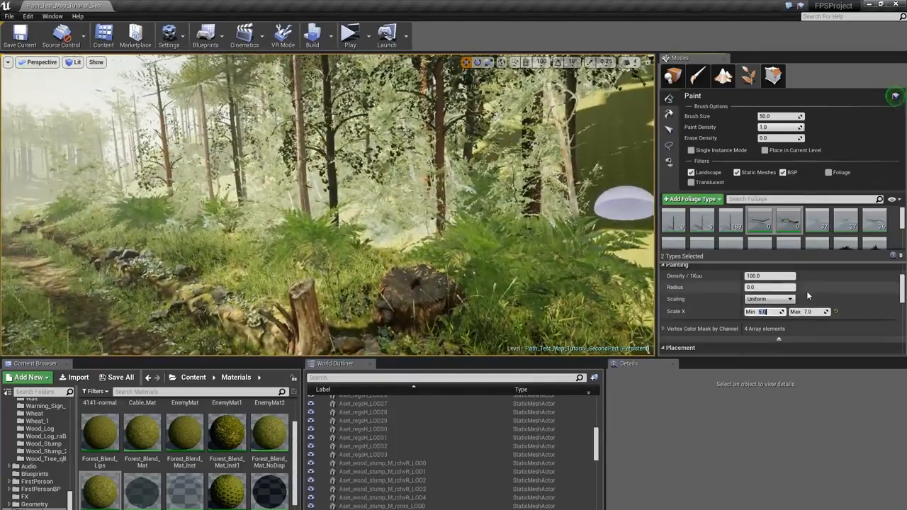
text(3)
key(Tab)
text(5)
key(Return)
- Scatter individual fallen branches over the grass along both sides of the path
click(578, 248)
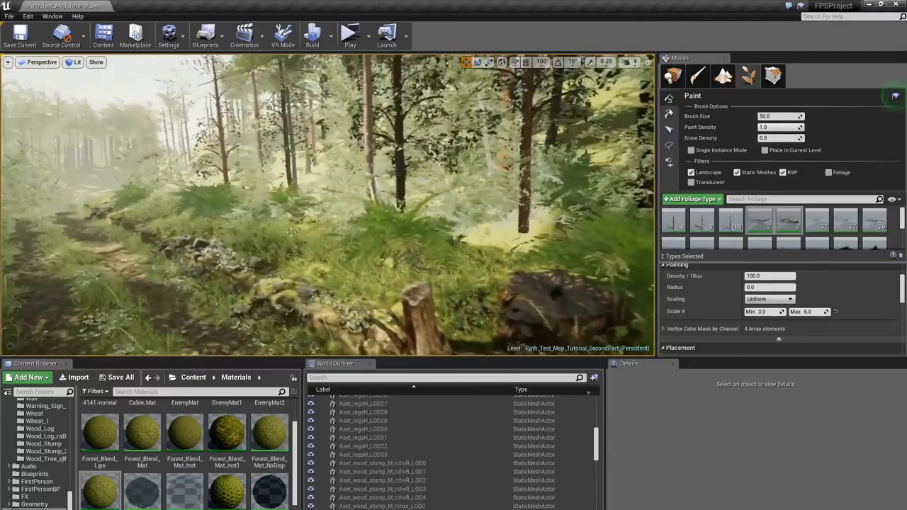
click(254, 235)
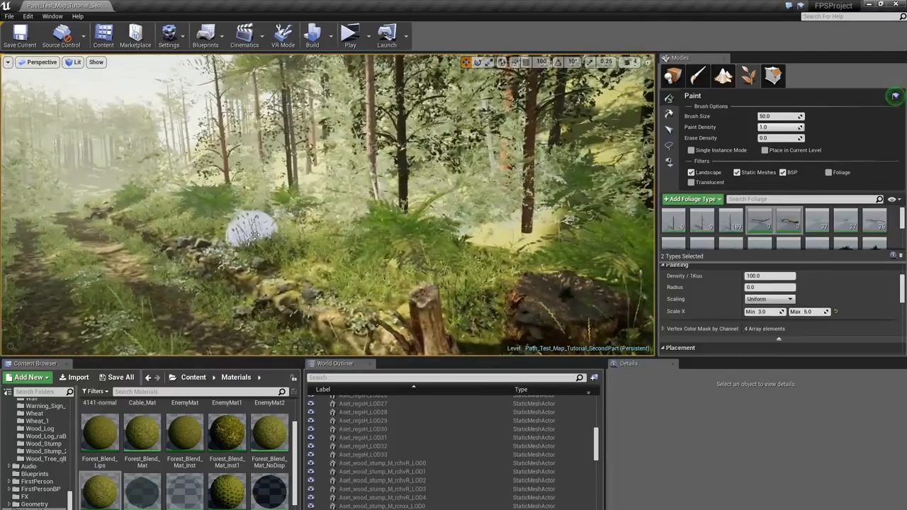
right_drag(254, 235, 188, 245)
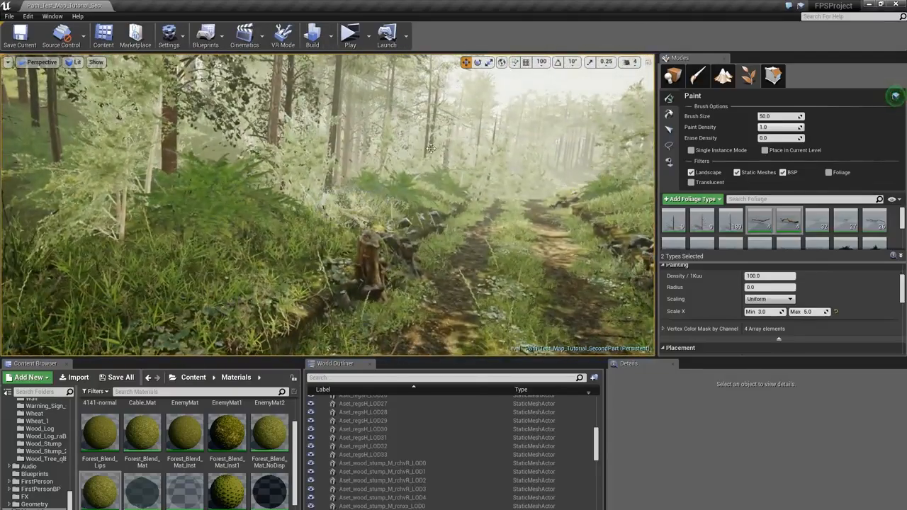
right_drag(430, 149, 394, 175)
right_drag(234, 244, 209, 243)
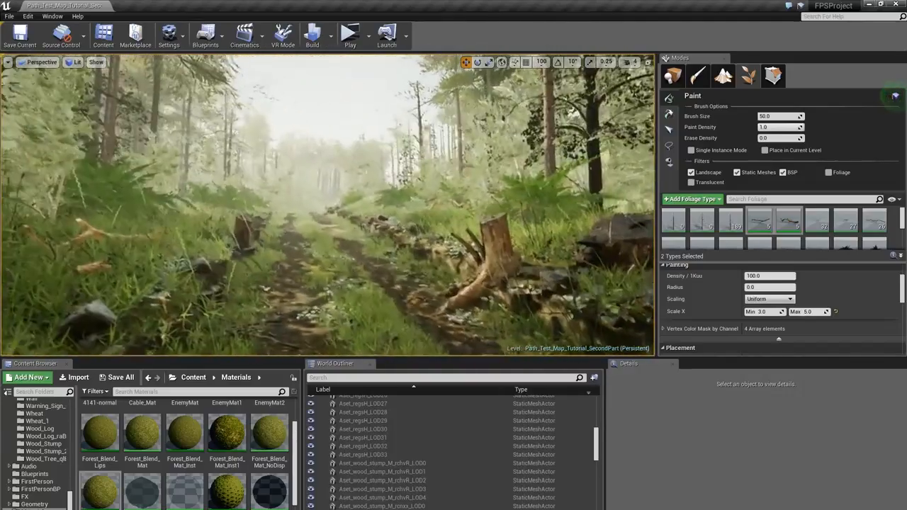
right_drag(327, 183, 327, 183)
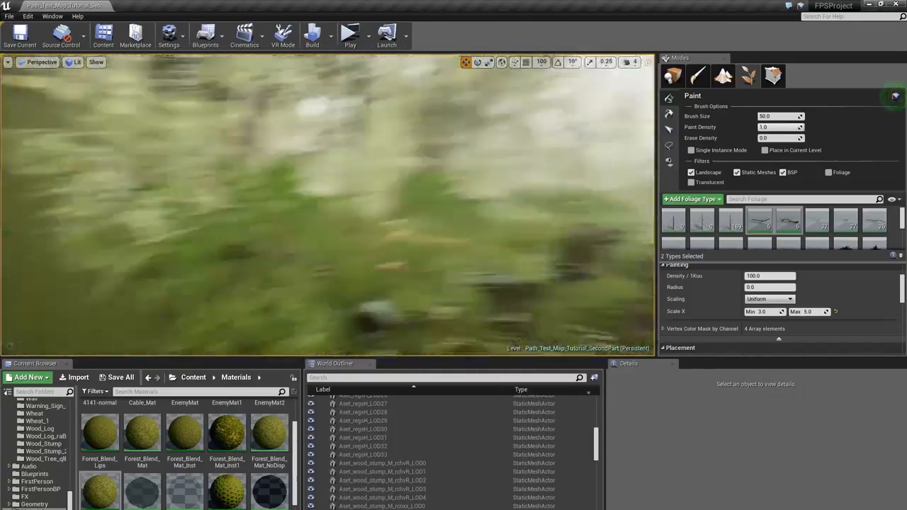
right_drag(328, 205, 372, 197)
right_drag(470, 160, 470, 161)
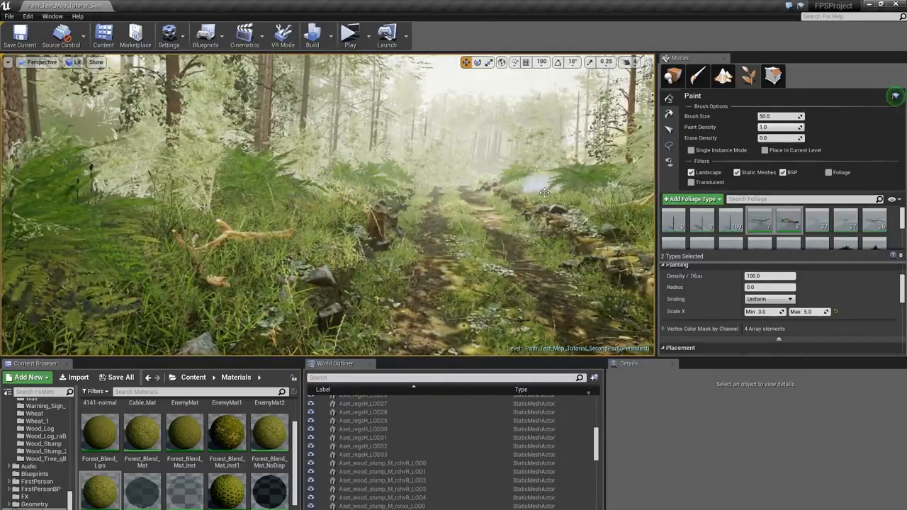
right_drag(560, 184, 467, 218)
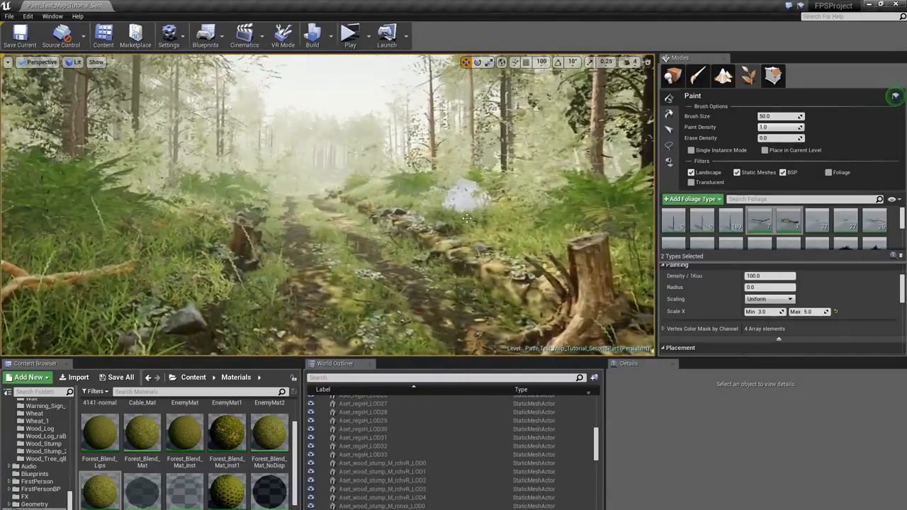
drag(428, 217, 401, 214)
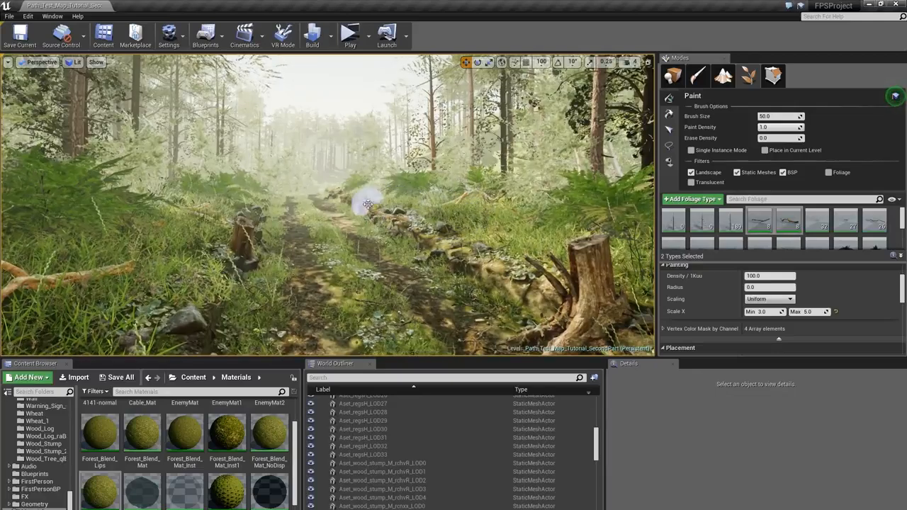
right_drag(430, 152, 378, 175)
click(322, 189)
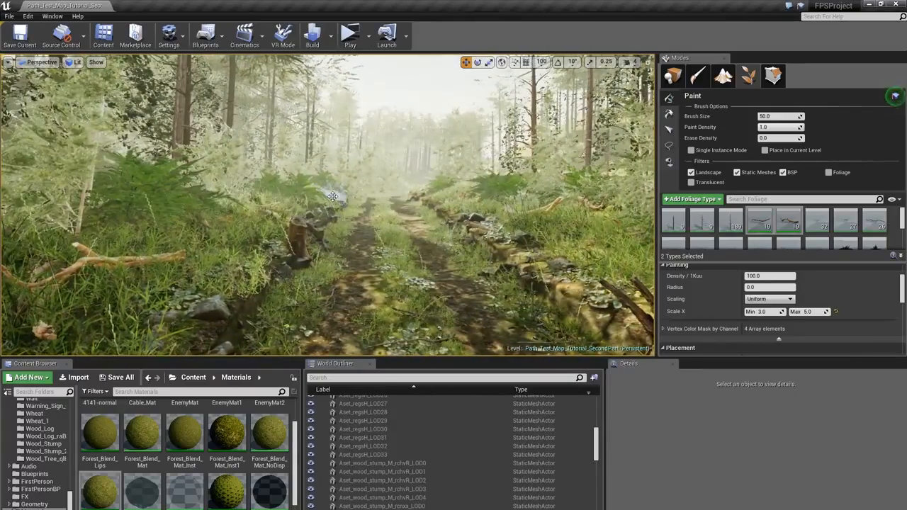
right_drag(429, 155, 429, 157)
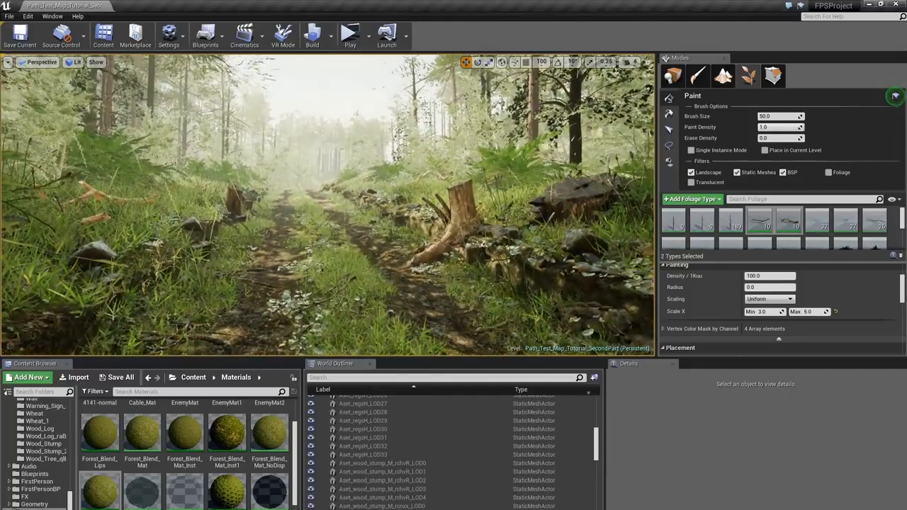
- Select the two tree foliage types together and set their Light Map Resolution to 32
click(723, 231)
scroll(722, 238, down, 3)
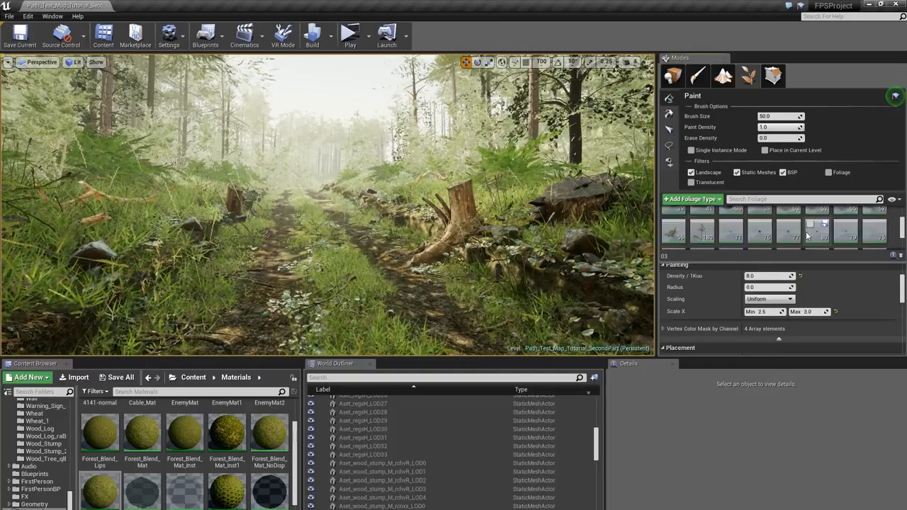
ctrl+click(701, 218)
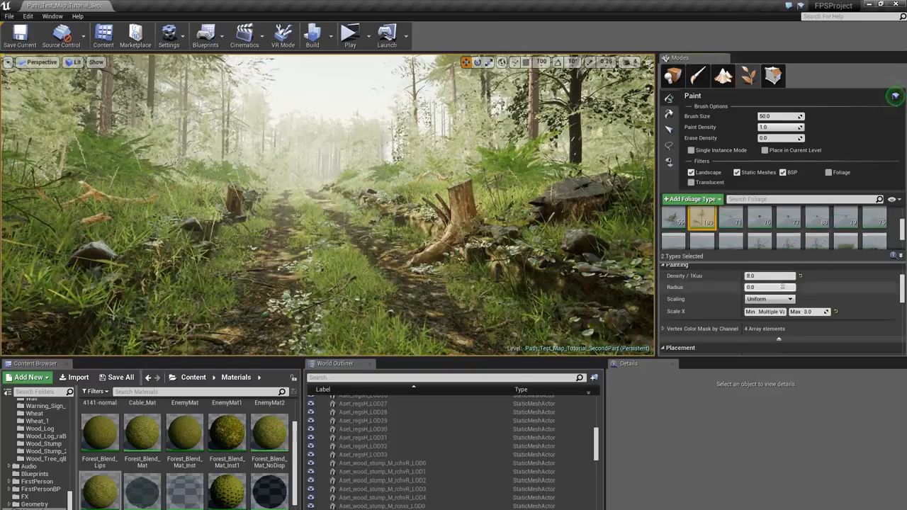
scroll(792, 300, down, 2)
scroll(793, 297, down, 10)
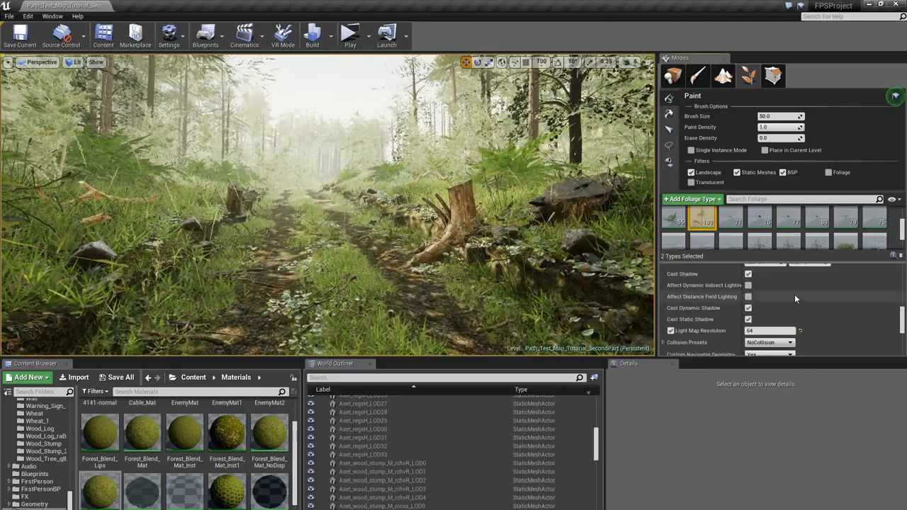
click(774, 285)
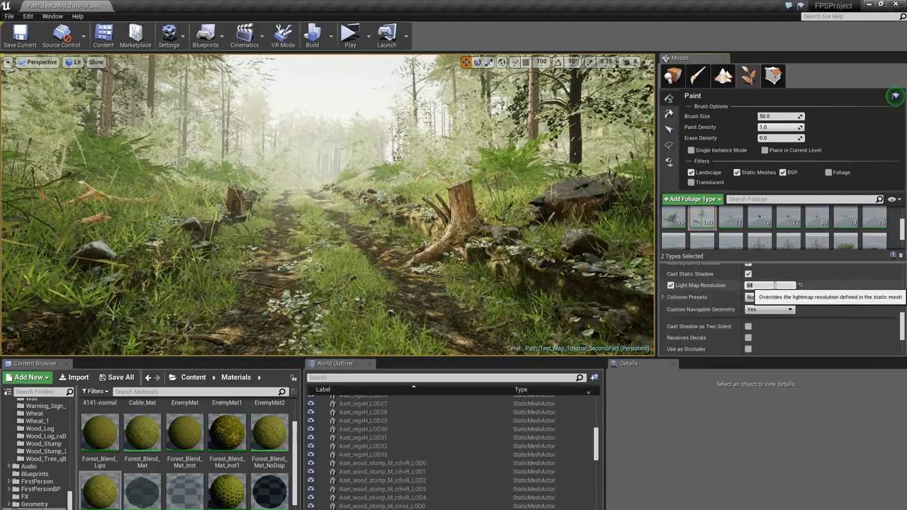
text(3)
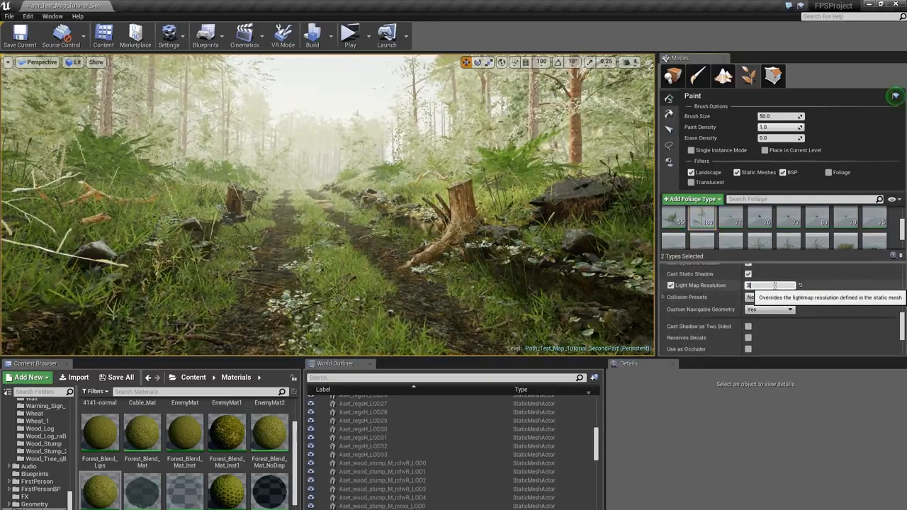
text(2)
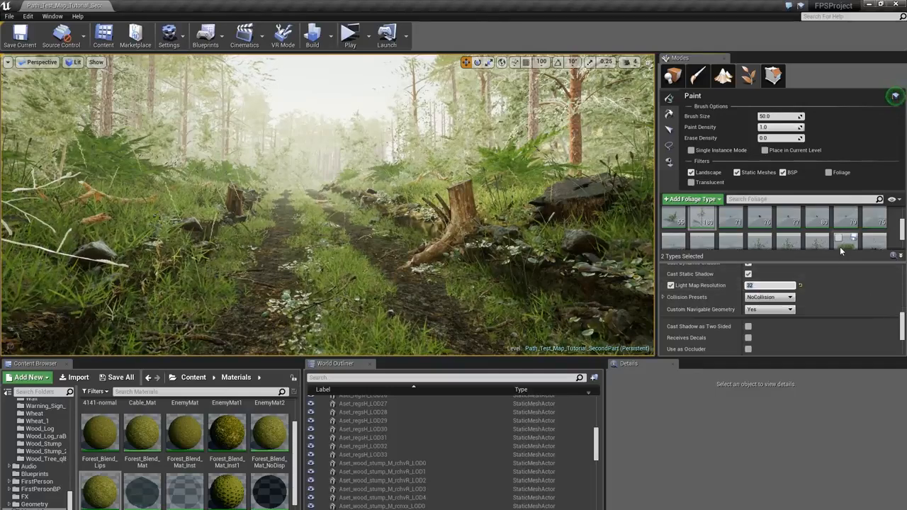
- Set the Light Map Resolution of the Var3_LOD0 grass foliage type to 16
scroll(840, 246, up, 2)
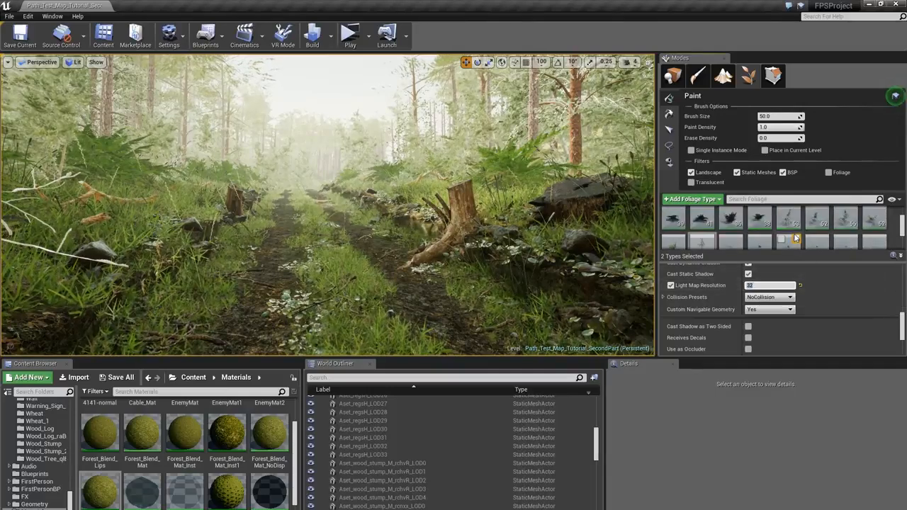
scroll(851, 237, down, 2)
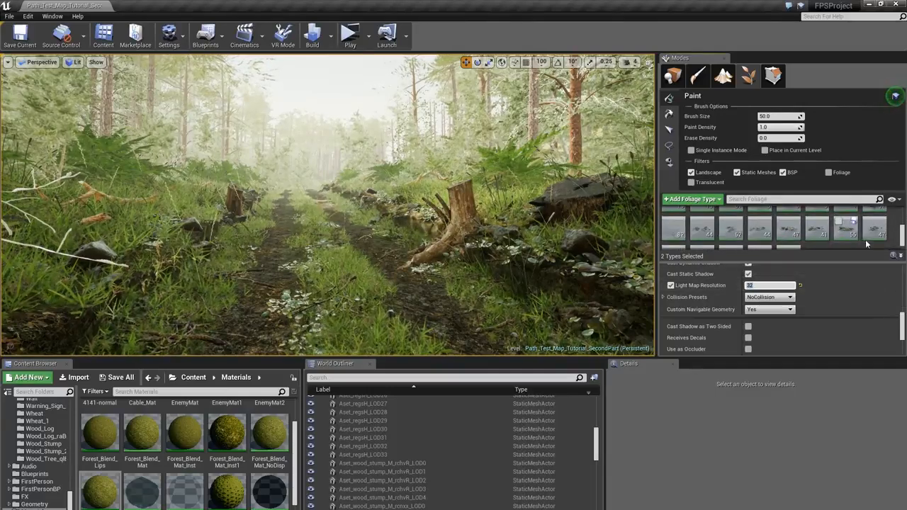
scroll(868, 239, down, 2)
click(789, 236)
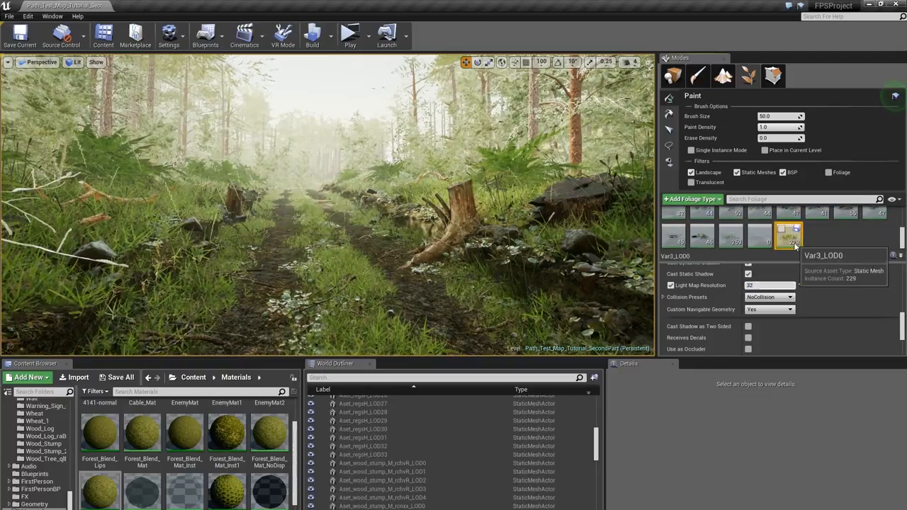
click(762, 297)
text(16)
key(Return)
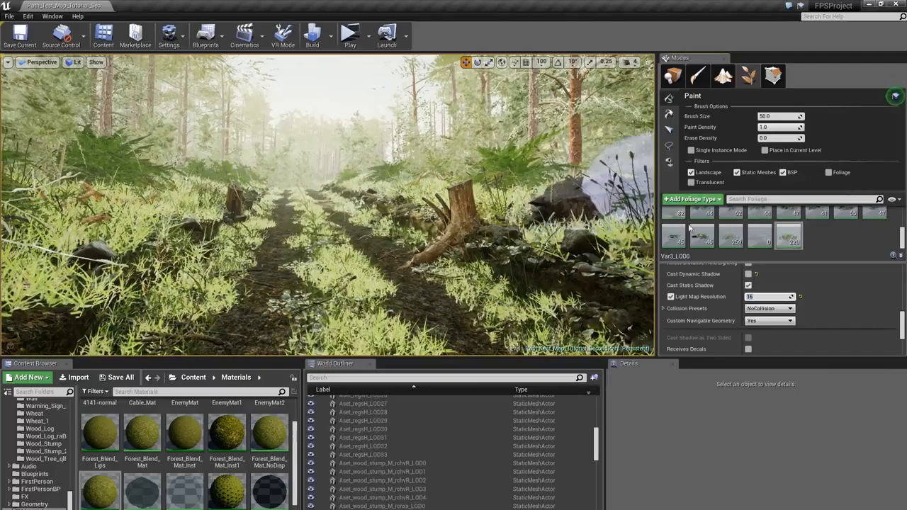
- With all foliage types selected, erase the stray trees standing on the open landscape beside the path
click(673, 76)
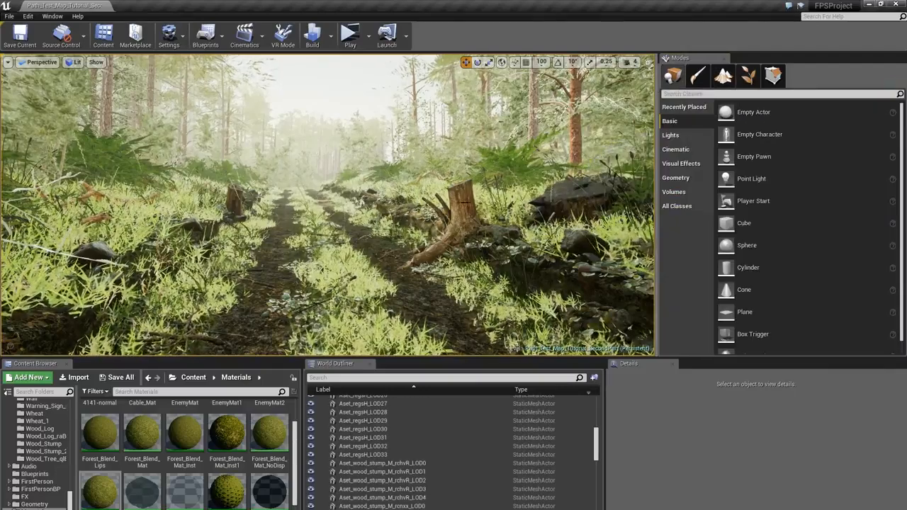
click(464, 203)
key(Escape)
right_drag(464, 203, 323, 230)
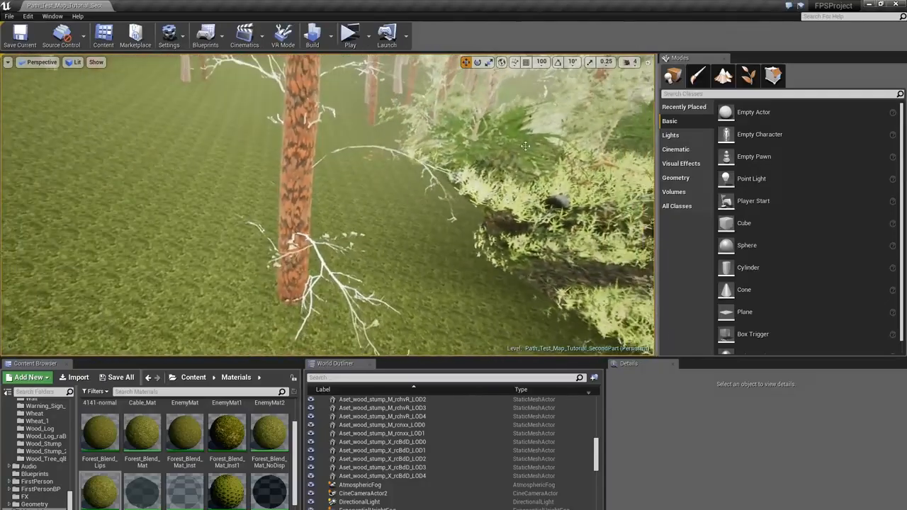
click(749, 76)
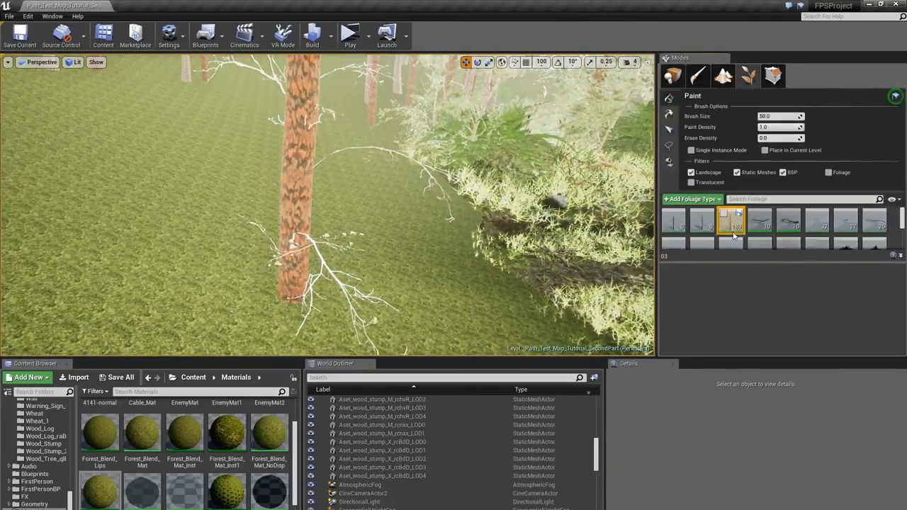
key(ctrl+a)
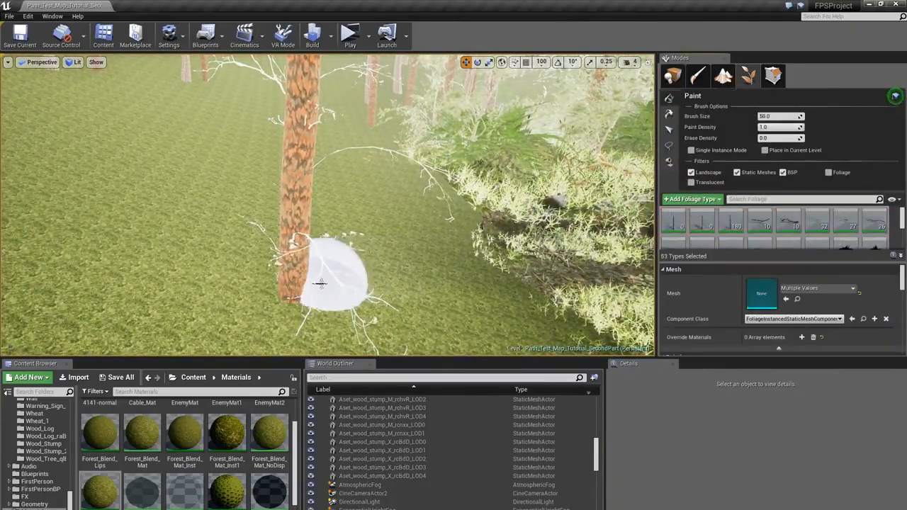
shift+click(321, 283)
mouse_move(364, 265)
right_down()
mouse_move(453, 241)
mouse_move(507, 212)
mouse_move(460, 230)
mouse_move(457, 213)
mouse_move(616, 223)
mouse_move(641, 234)
right_up()
shift+click(226, 246)
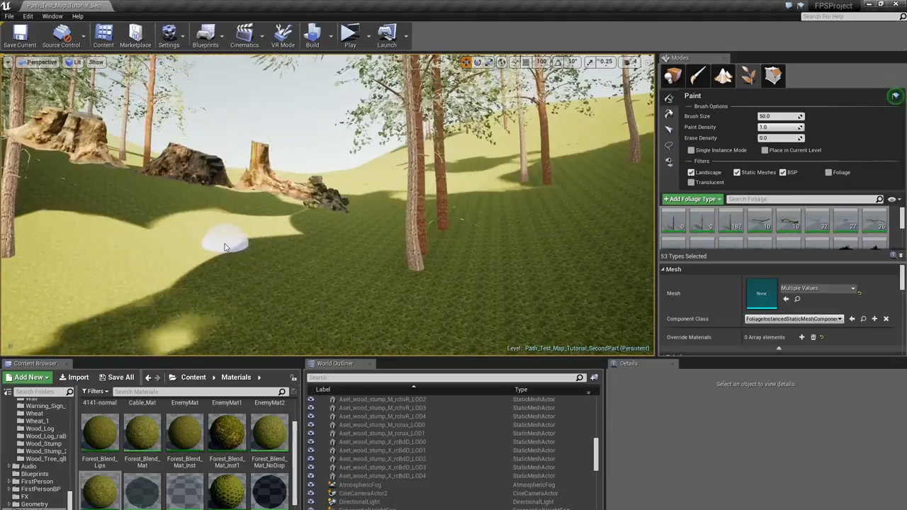
right_drag(225, 247, 264, 215)
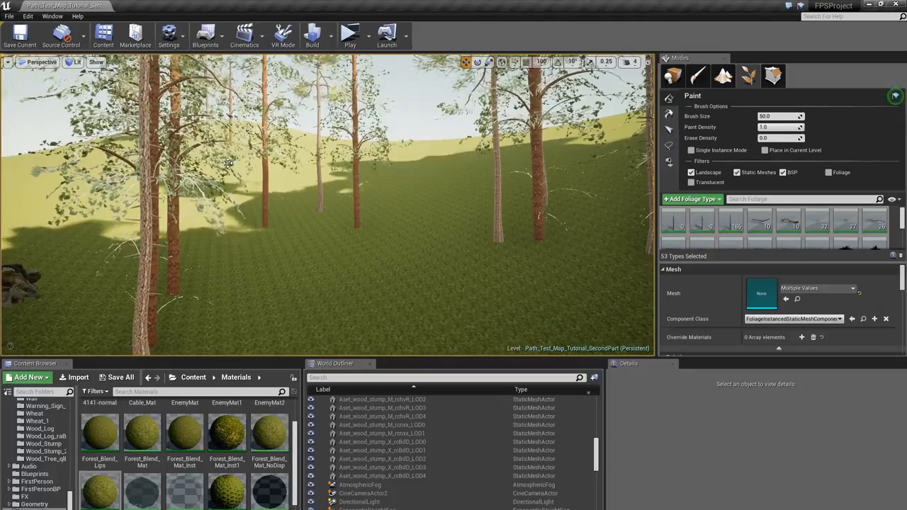
right_drag(228, 163, 263, 140)
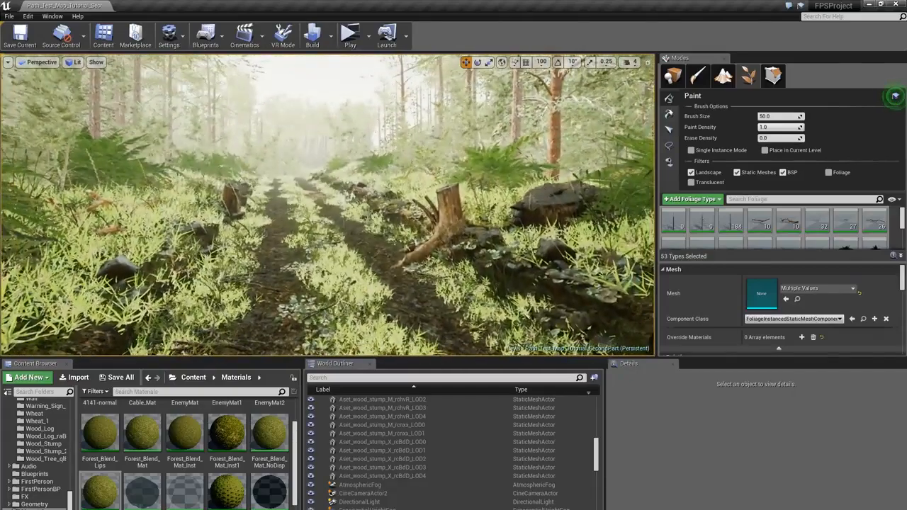
- Build the level's lighting, close the message log and review the lit forest path
click(312, 34)
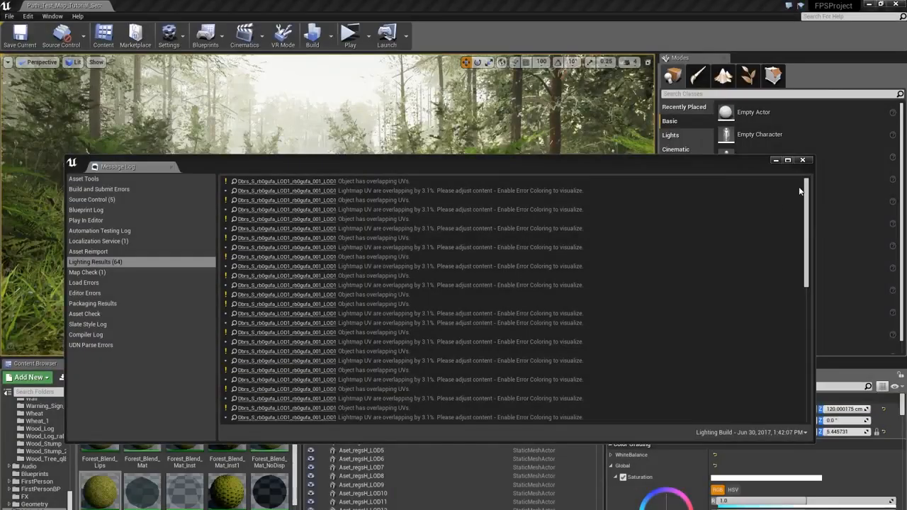
click(803, 159)
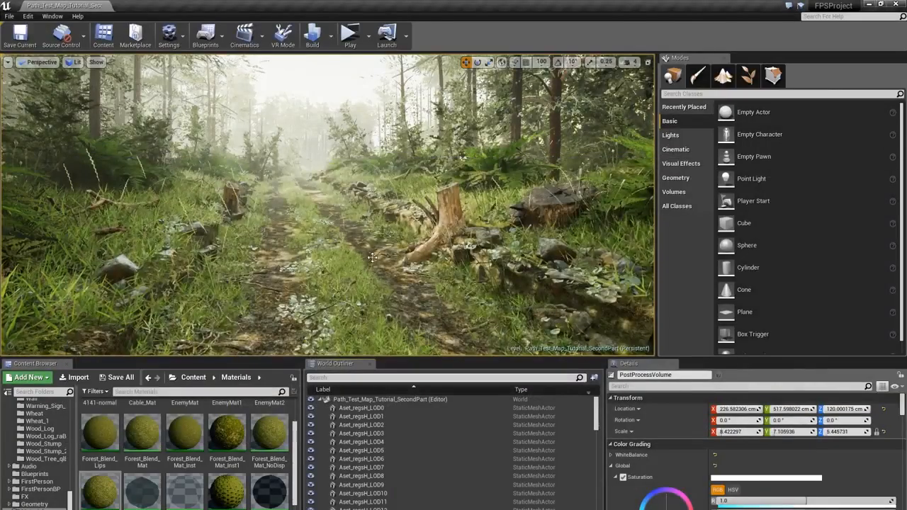
right_drag(327, 206, 302, 173)
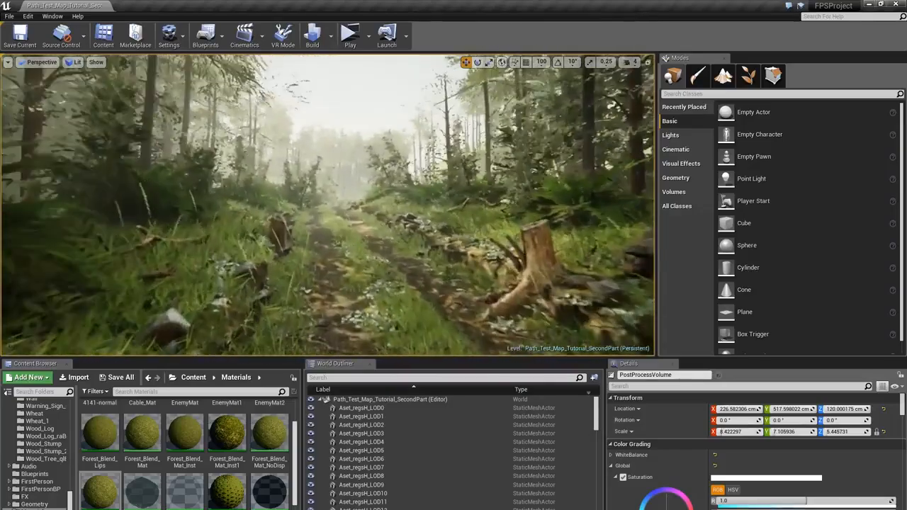
right_drag(328, 206, 352, 206)
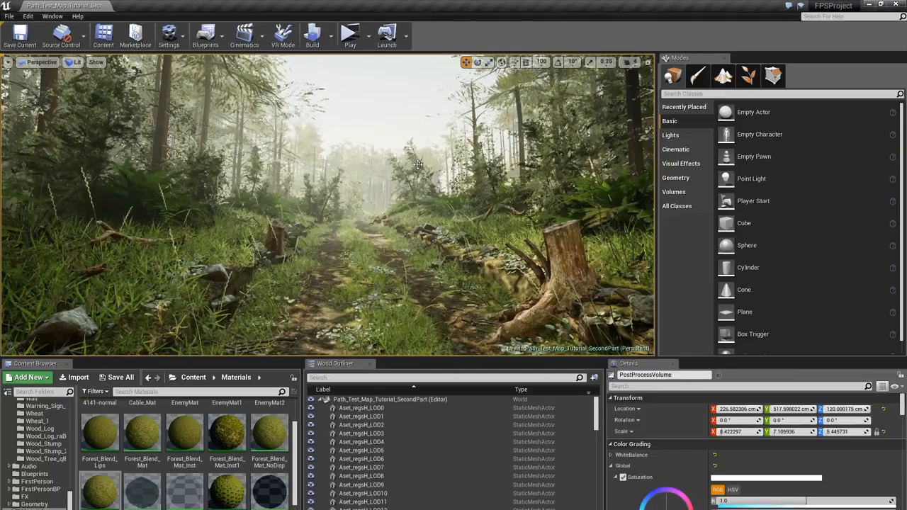
right_drag(417, 164, 480, 138)
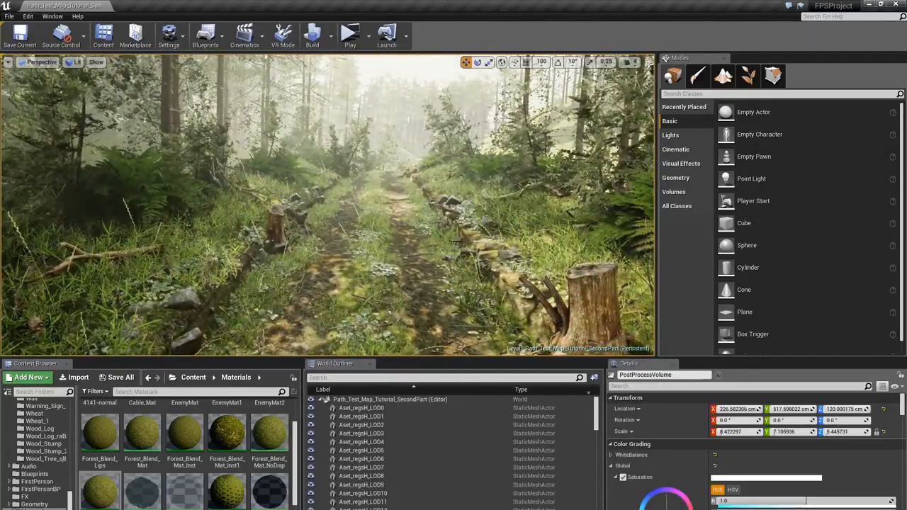
right_drag(456, 242, 505, 246)
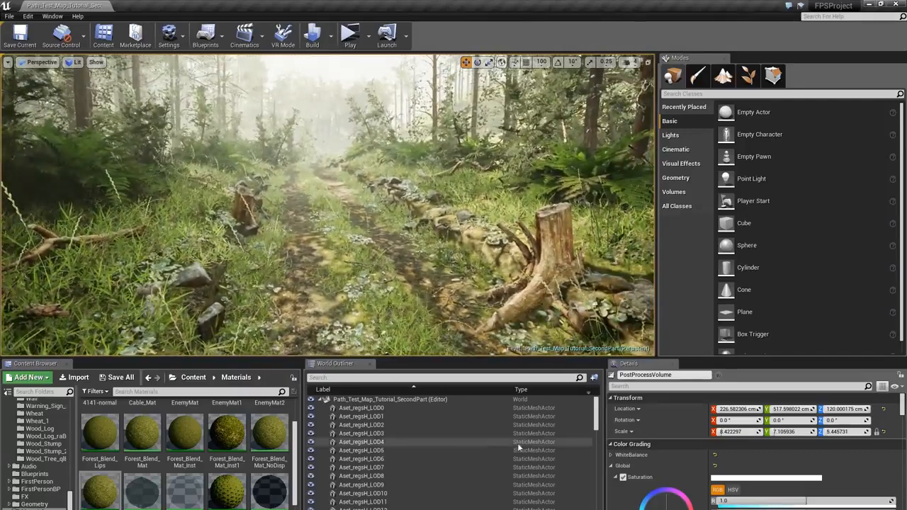
- Make Var2_LOD0 and Var3_LOD0 the only foliage types active for painting
click(748, 76)
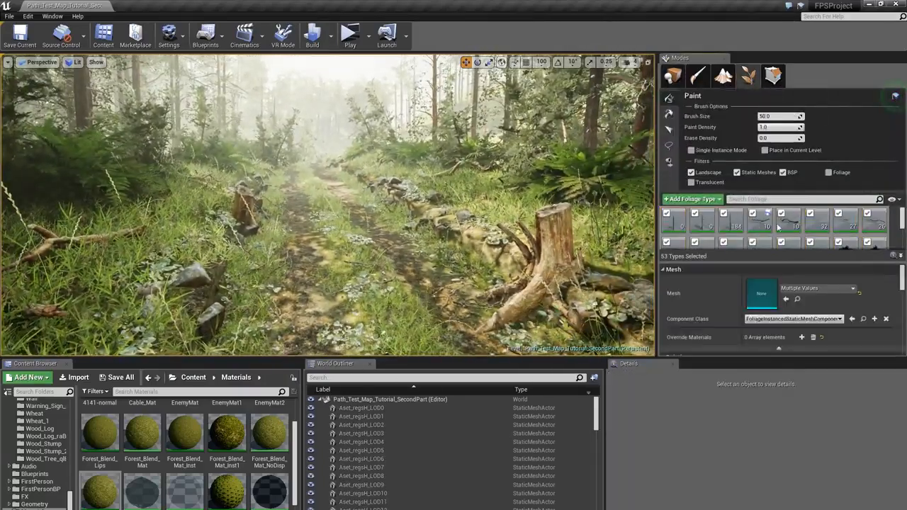
scroll(778, 227, down, 8)
click(786, 244)
ctrl+click(741, 246)
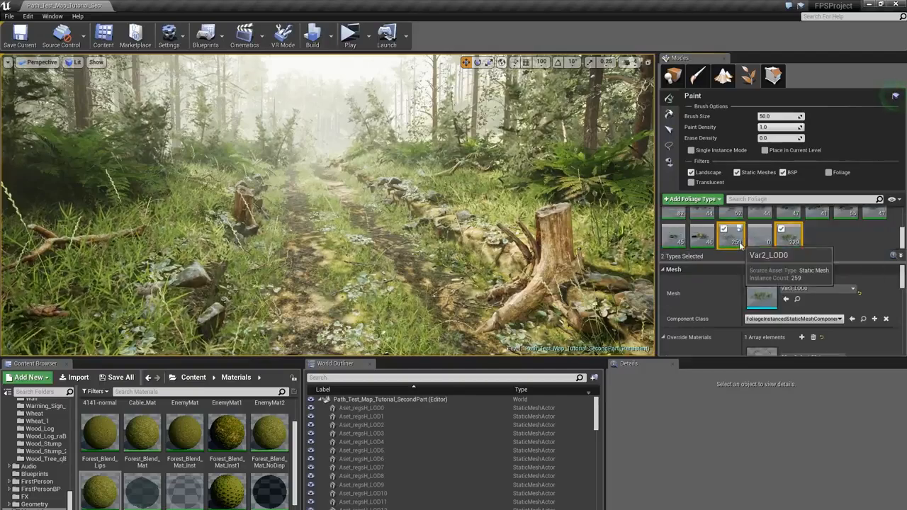
key(ctrl+a)
click(723, 229)
click(733, 239)
ctrl+click(786, 238)
click(782, 230)
- Set the Scale X range of the two grass types to a minimum of 1.8 and a maximum of 2.5
right_drag(567, 248, 623, 263)
scroll(760, 317, down, 3)
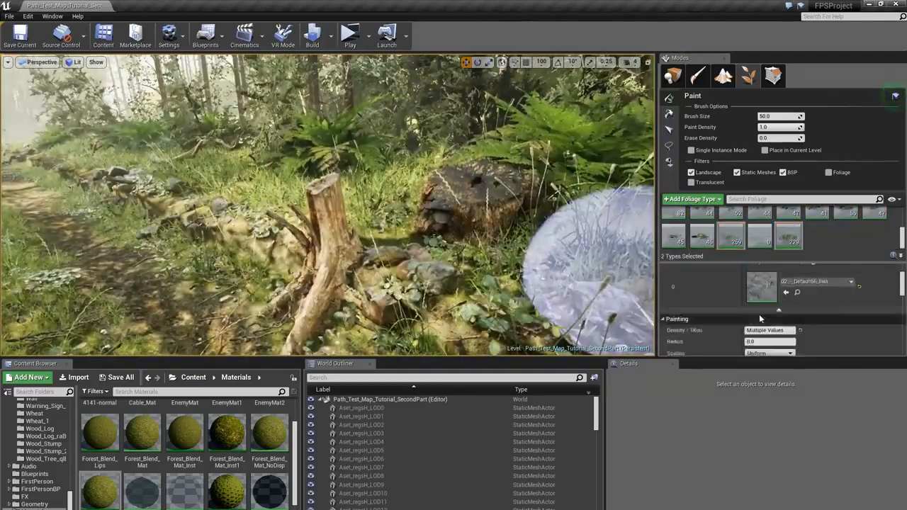
scroll(760, 318, down, 3)
right_drag(239, 178, 212, 184)
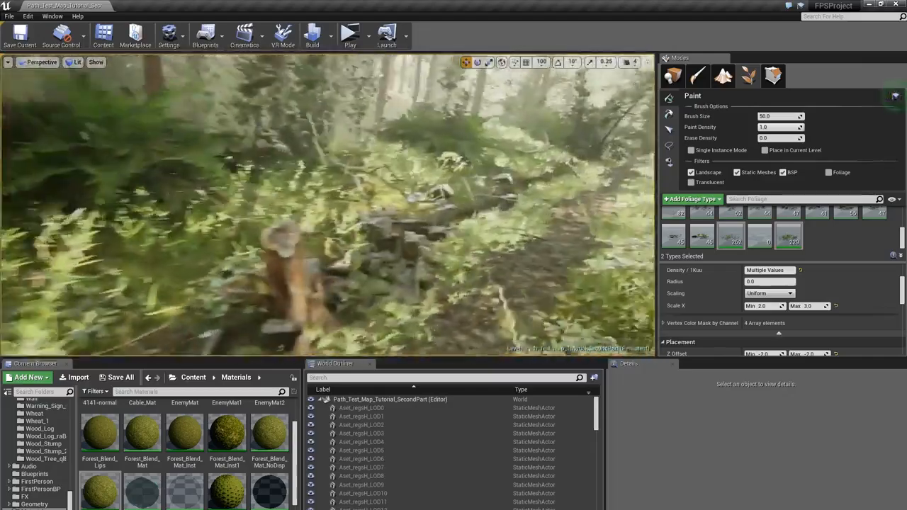
right_drag(440, 186, 442, 152)
click(767, 307)
text(1.5)
key(Tab)
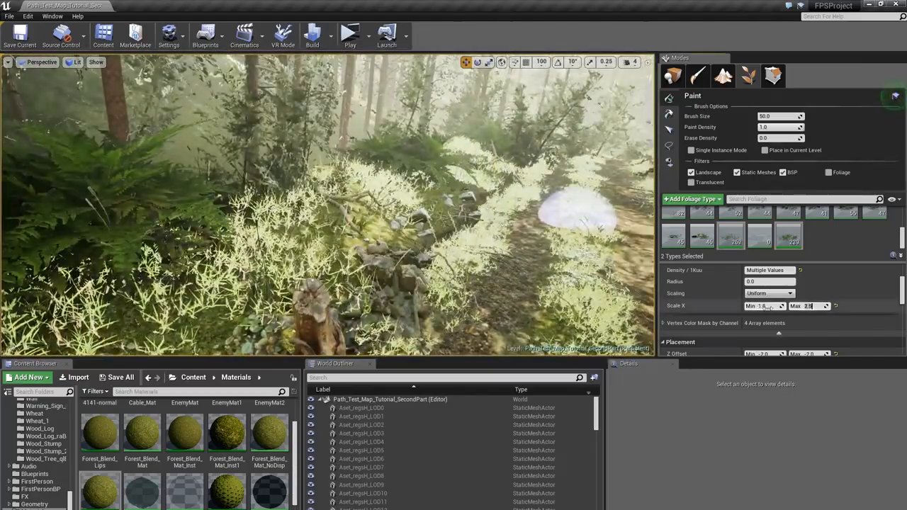
- Paint more of both grass types among the rocks and ferns along the path's verges
mouse_move(305, 172)
right_down()
mouse_move(354, 177)
mouse_move(305, 171)
right_up()
click(305, 171)
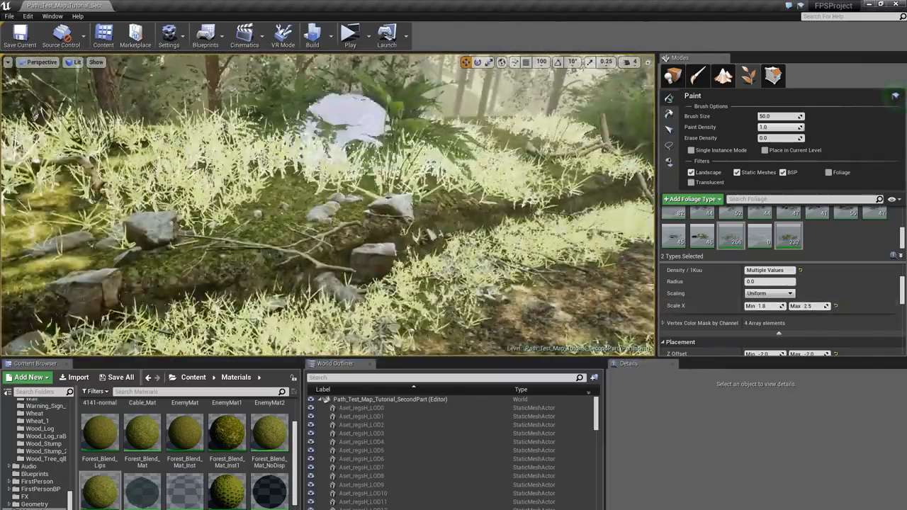
click(347, 123)
right_drag(347, 123, 369, 180)
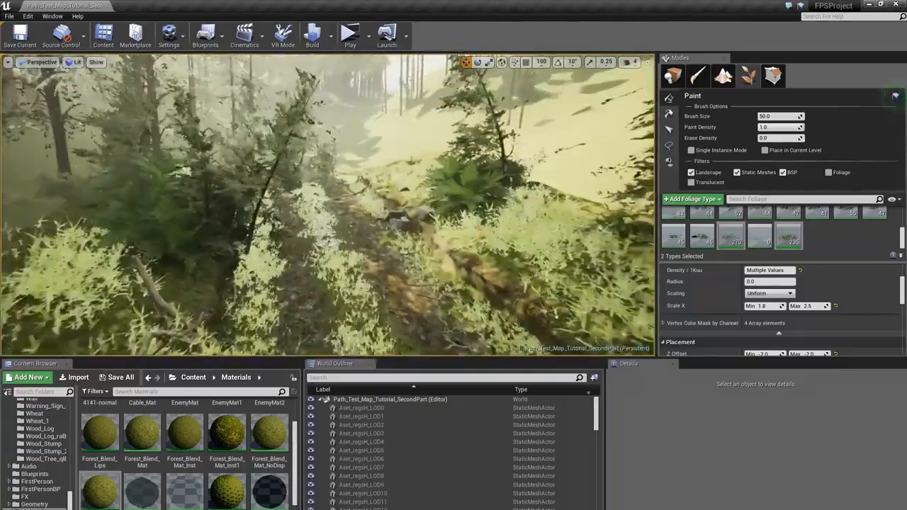
click(432, 155)
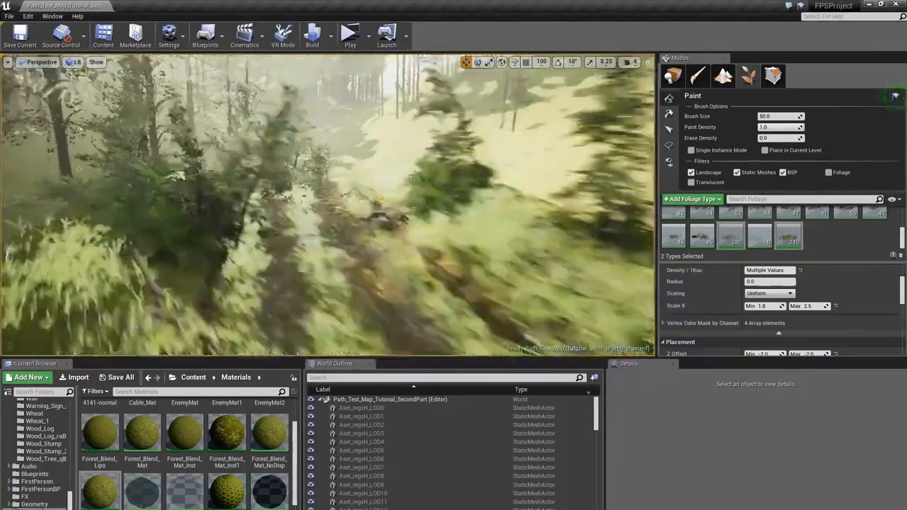
right_drag(432, 154, 383, 120)
right_drag(411, 174, 453, 184)
- Select three bush foliage types with a Scale X range of 4 to 6 and paint them over the bare ground beyond the path
click(795, 247)
key(ctrl+a)
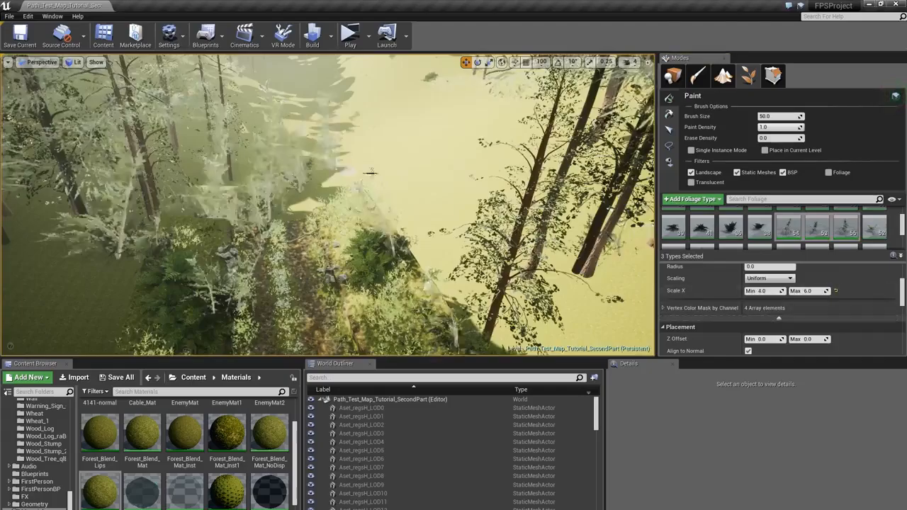
key(w)
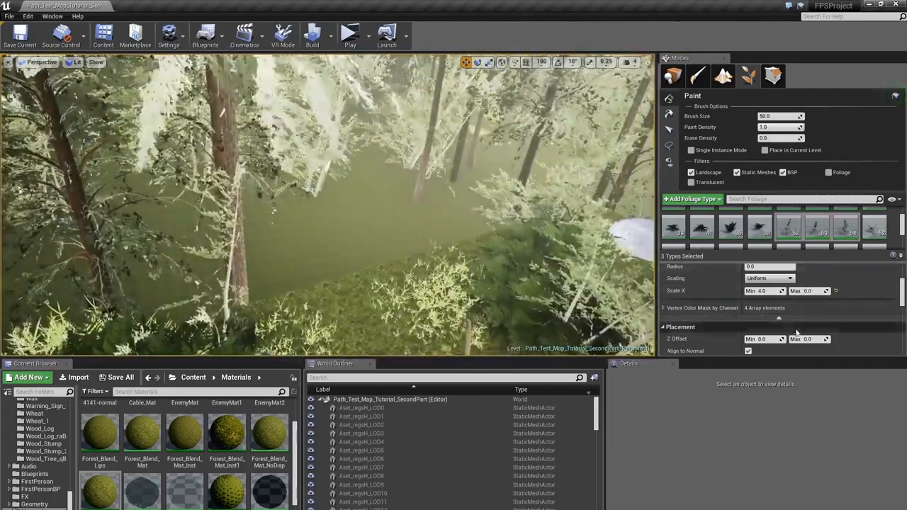
key(ctrl+a)
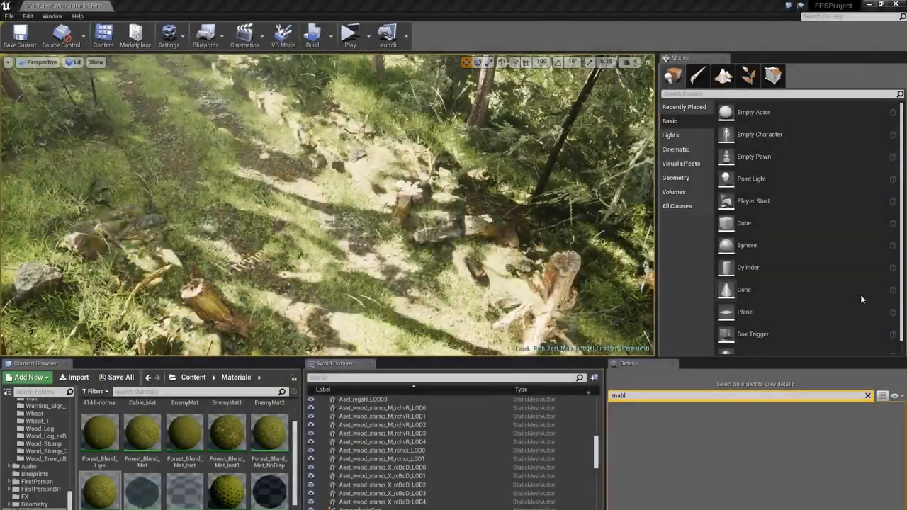
- Examine the path, stumps, rocks and surrounding woods of the Path_Test_Map_Tutorial_FirstPart level from several viewpoints
right_drag(328, 205, 426, 212)
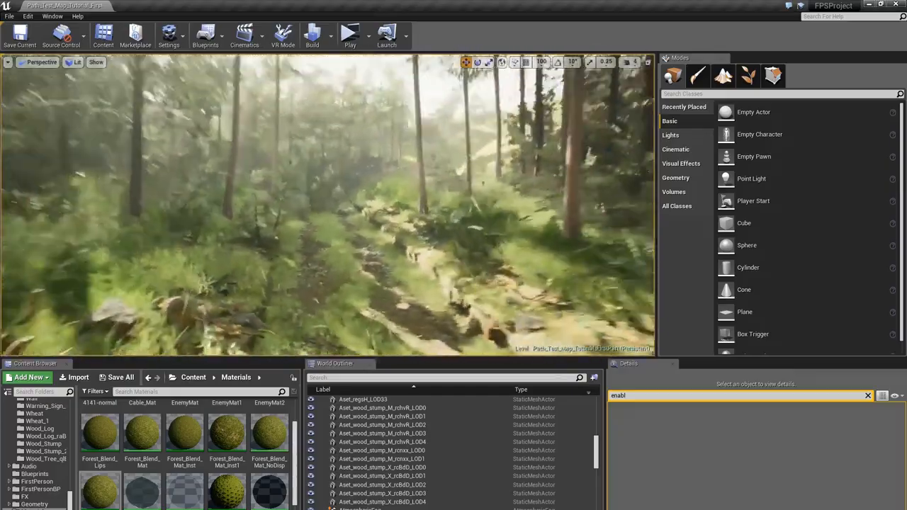
right_drag(327, 205, 322, 207)
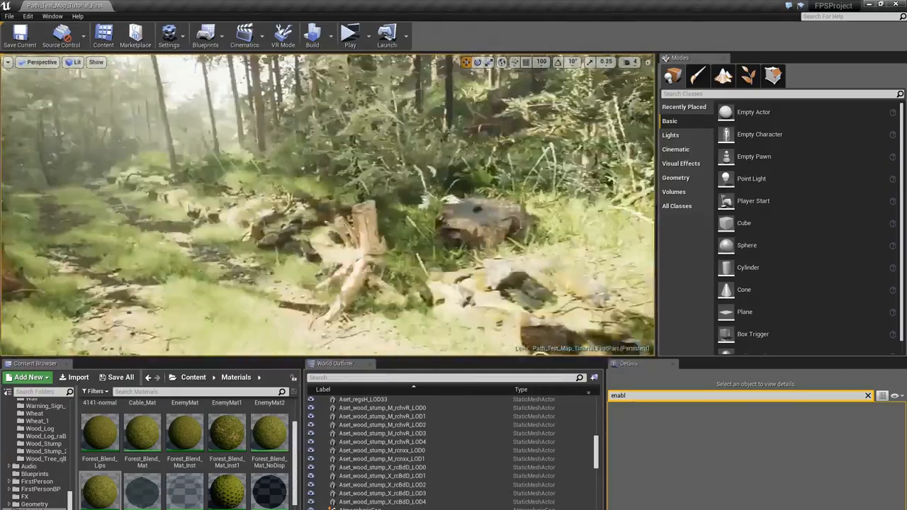
right_drag(327, 206, 205, 206)
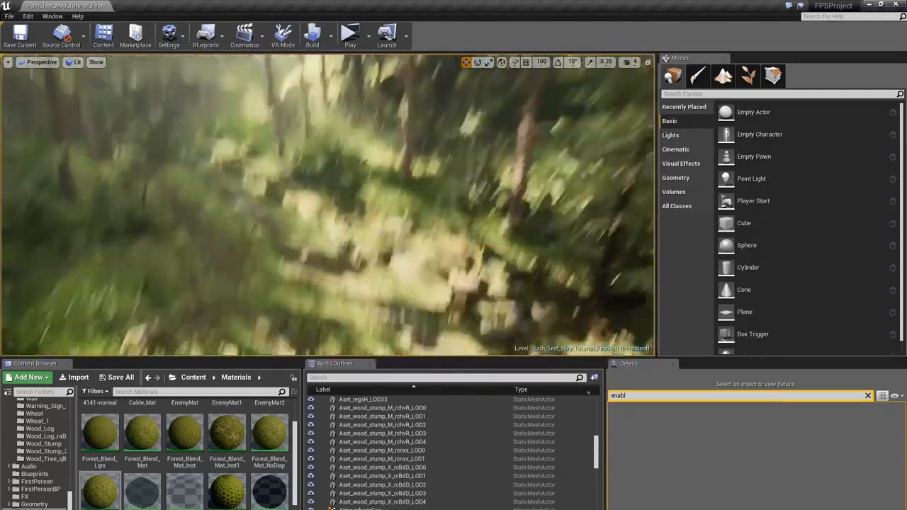
right_drag(327, 205, 298, 192)
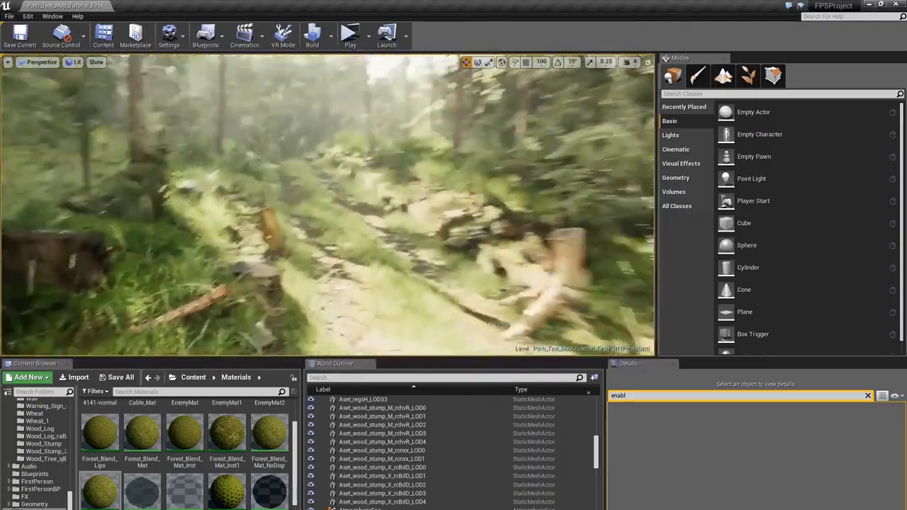
right_drag(327, 206, 276, 209)
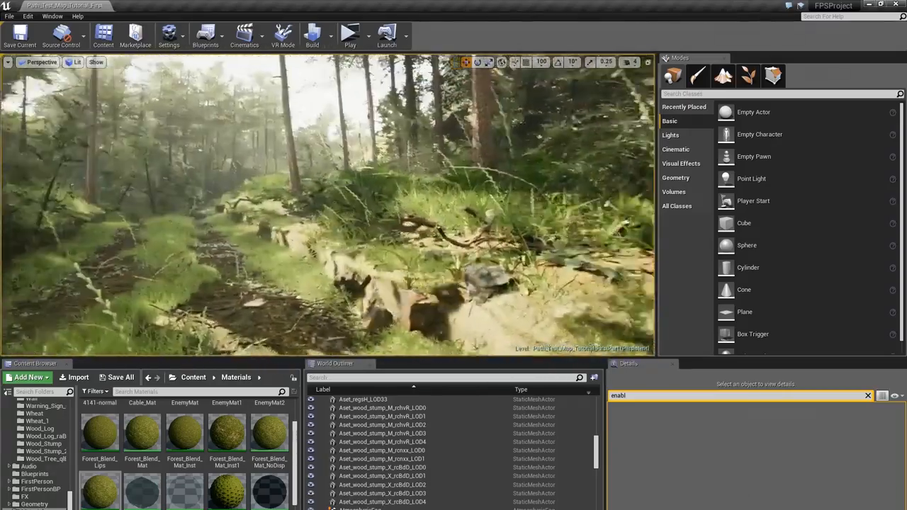
right_drag(277, 209, 498, 214)
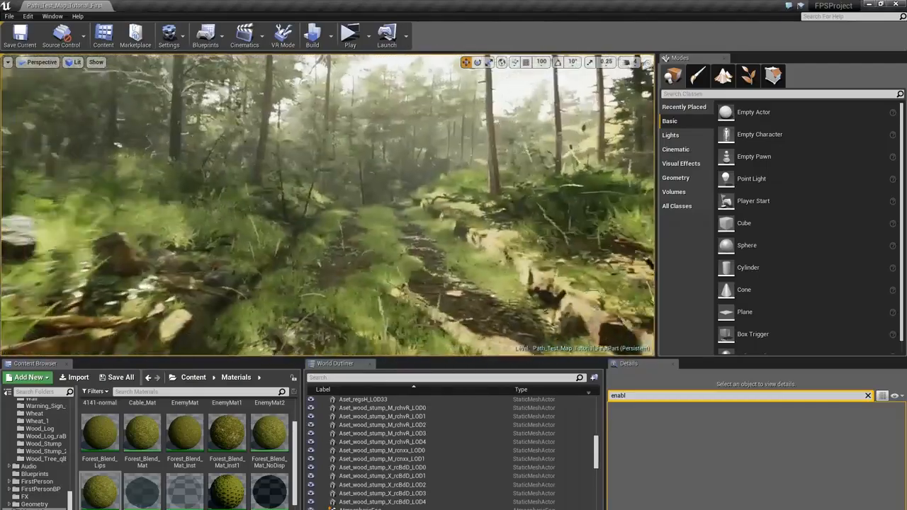
right_drag(327, 205, 177, 206)
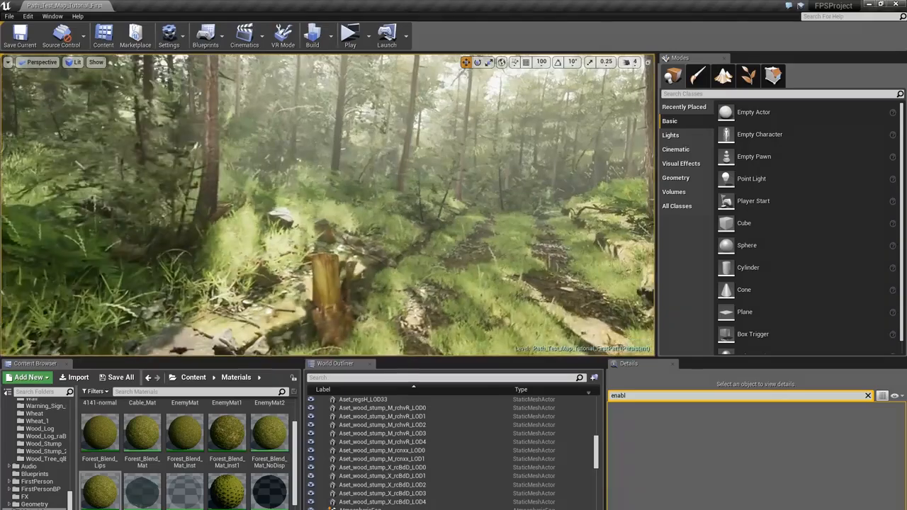
right_drag(327, 206, 475, 225)
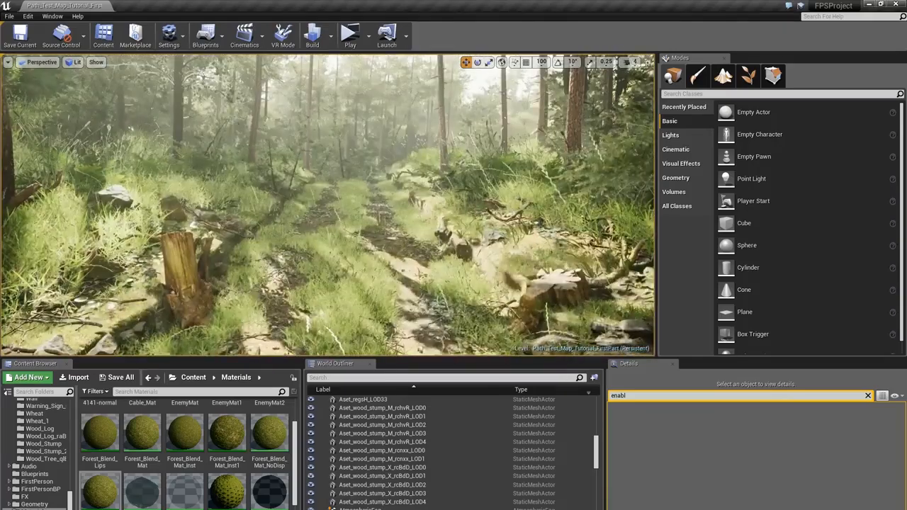
right_drag(327, 205, 468, 207)
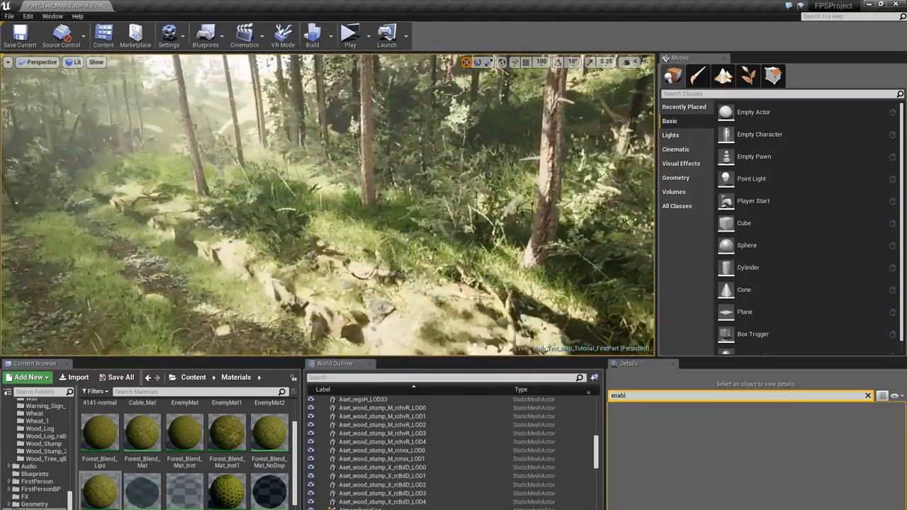
right_drag(328, 206, 340, 227)
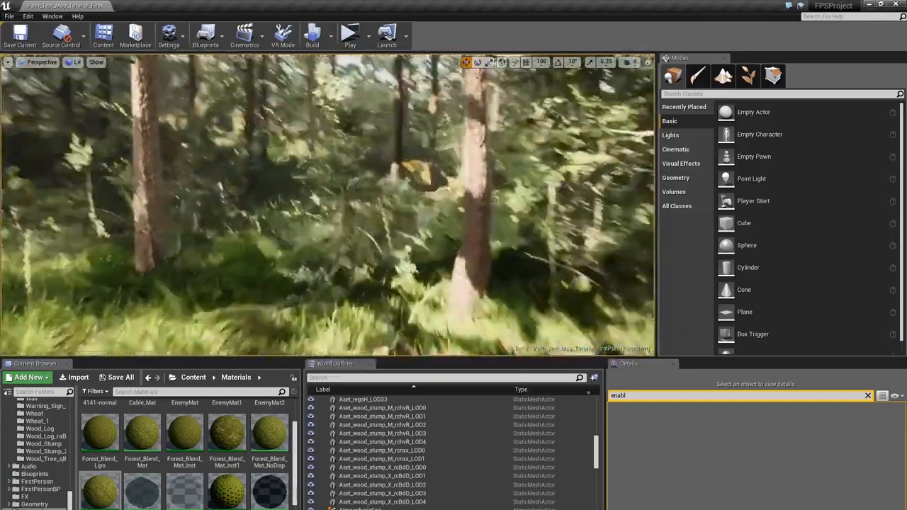
right_drag(329, 205, 284, 194)
key(w)
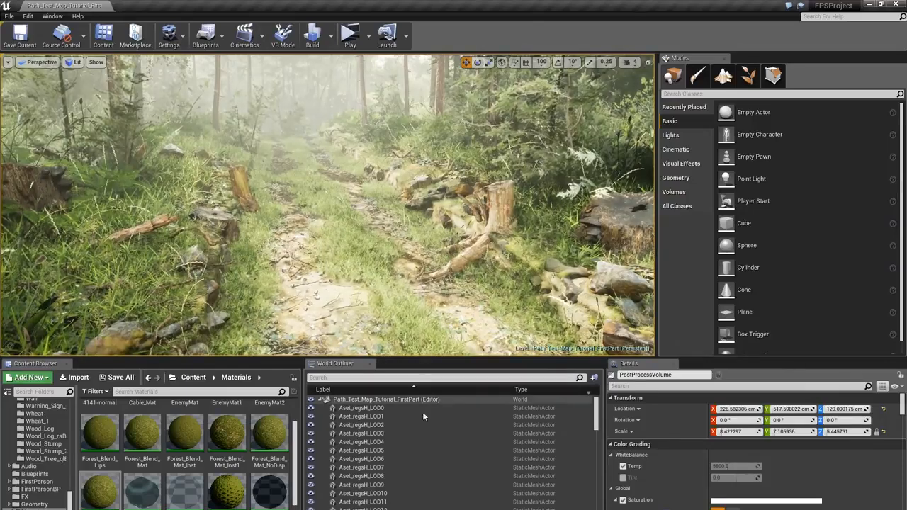
- Select the DirectionalLight and examine its volumetric scattering intensity and volumetric shadow settings
click(418, 425)
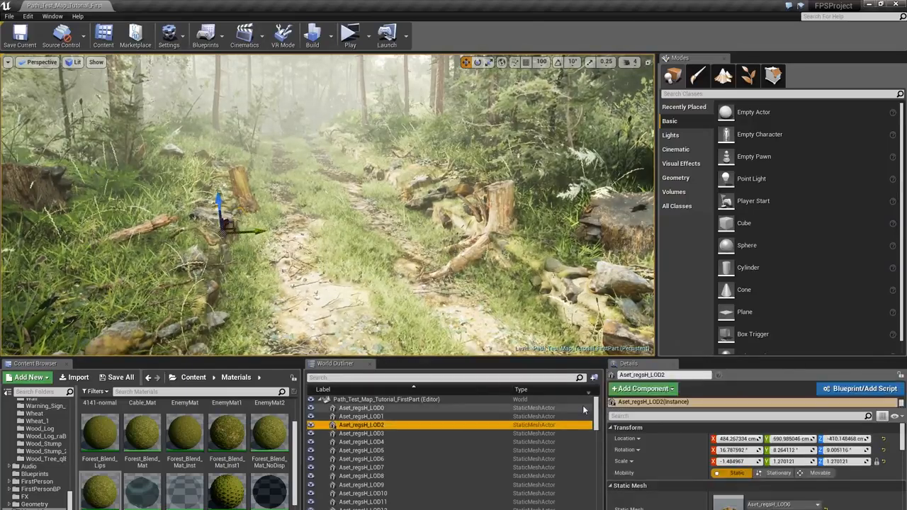
scroll(595, 416, down, 1)
drag(595, 415, 596, 450)
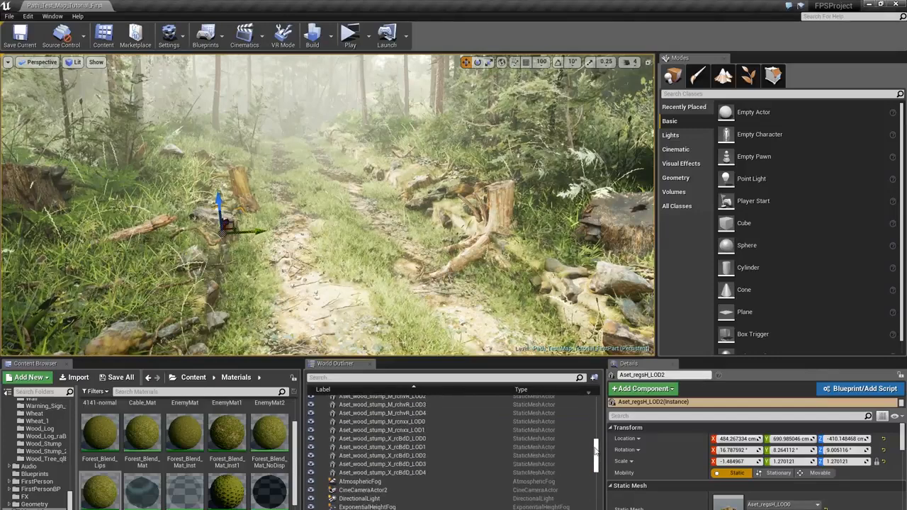
click(393, 498)
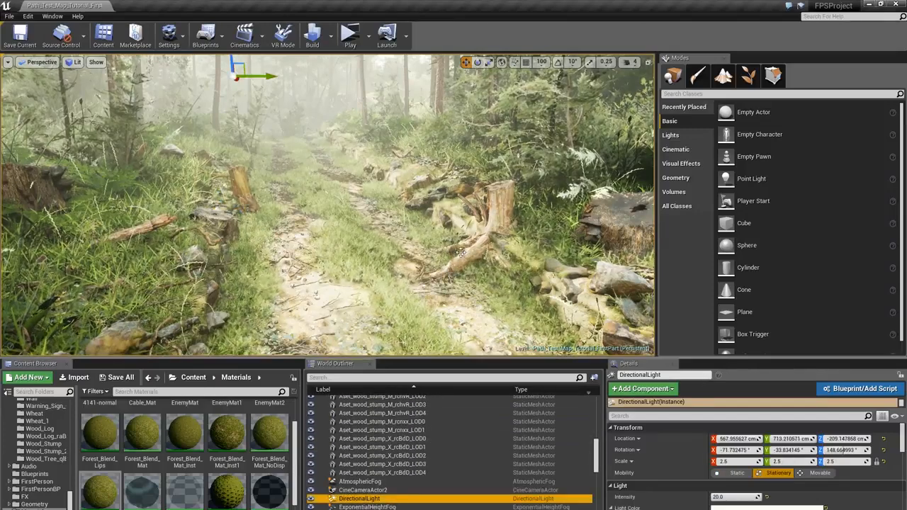
double_click(393, 498)
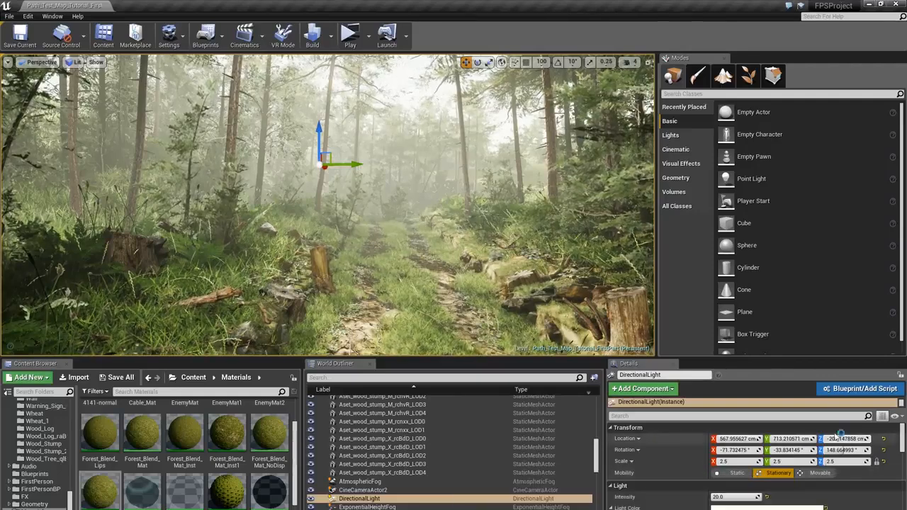
click(767, 417)
text(volu)
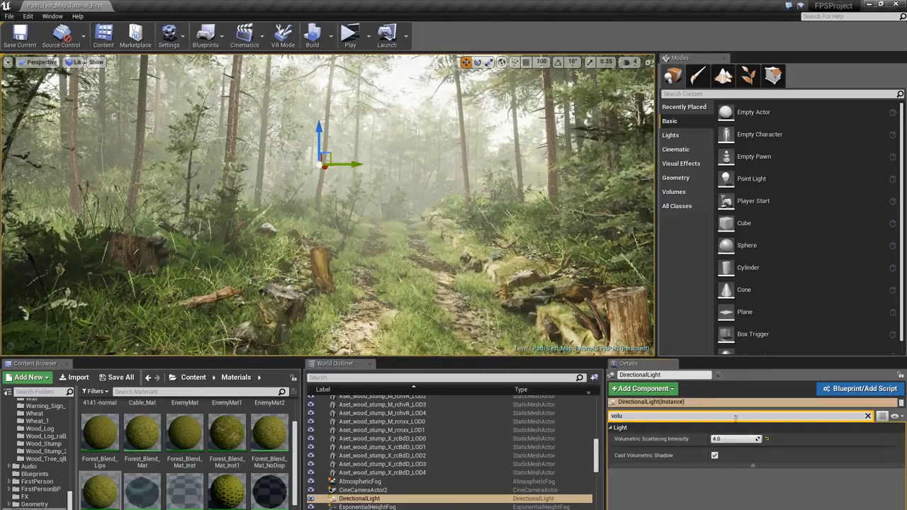
click(867, 416)
- Find the SkyLight in the level and examine its source and volumetric scattering settings
scroll(446, 466, down, 3)
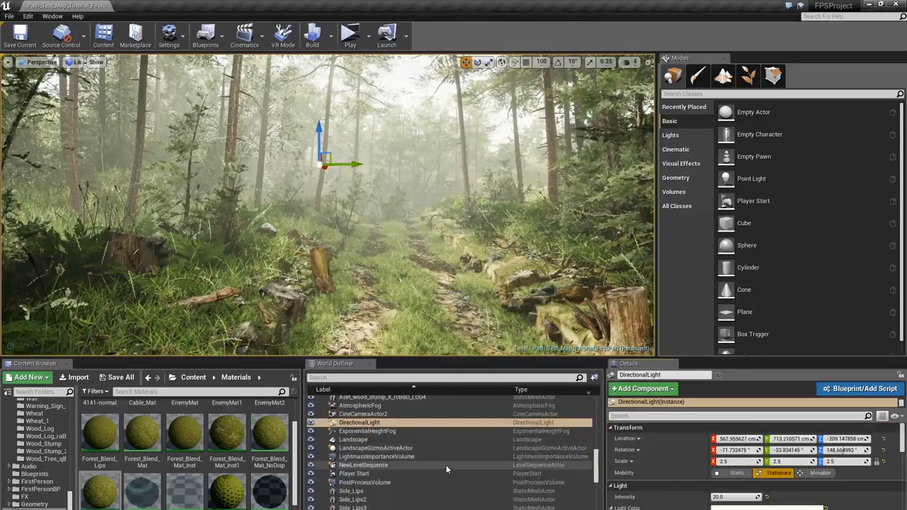
click(395, 378)
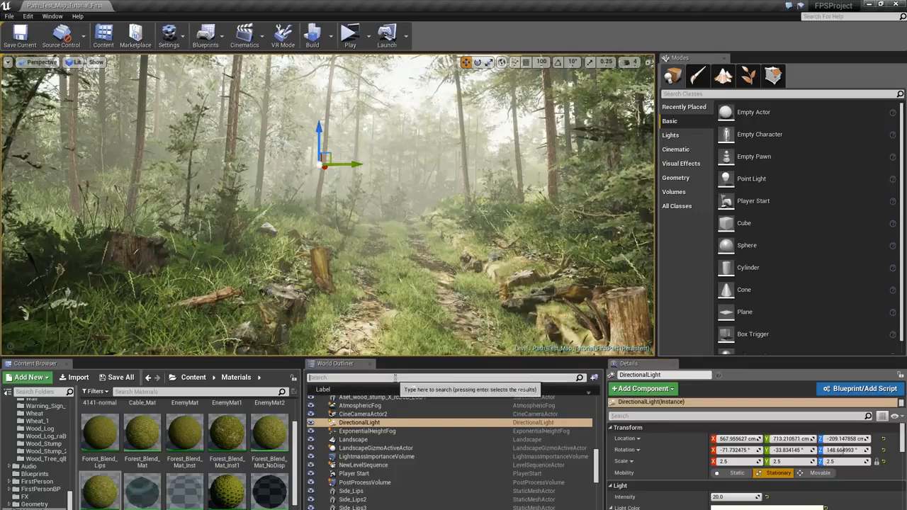
text(sky)
click(351, 408)
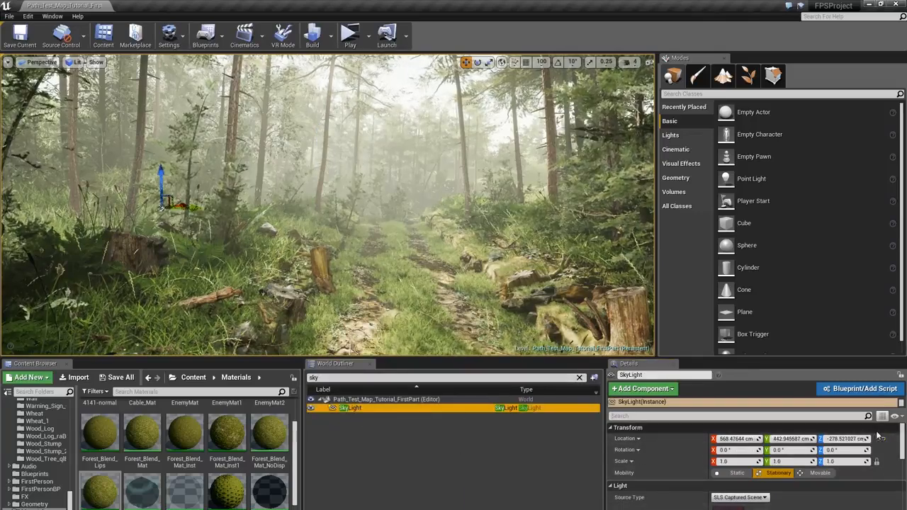
drag(902, 445, 903, 462)
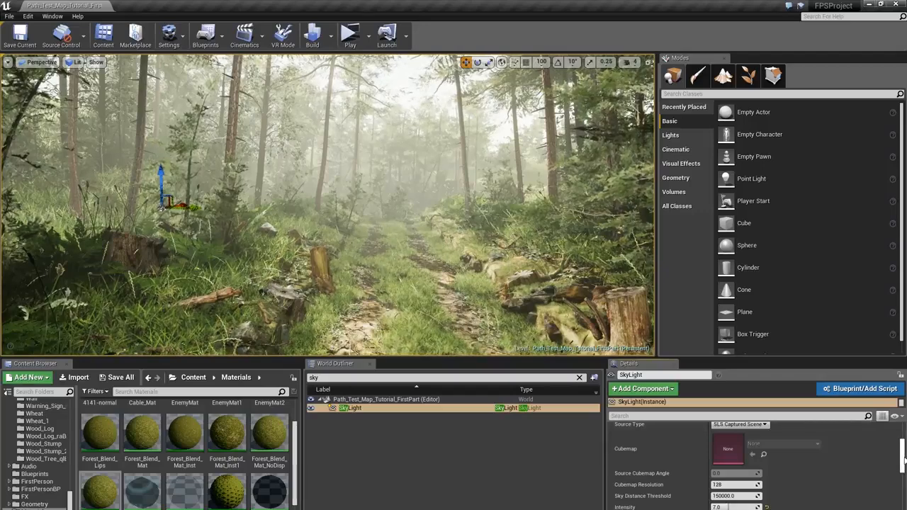
click(665, 416)
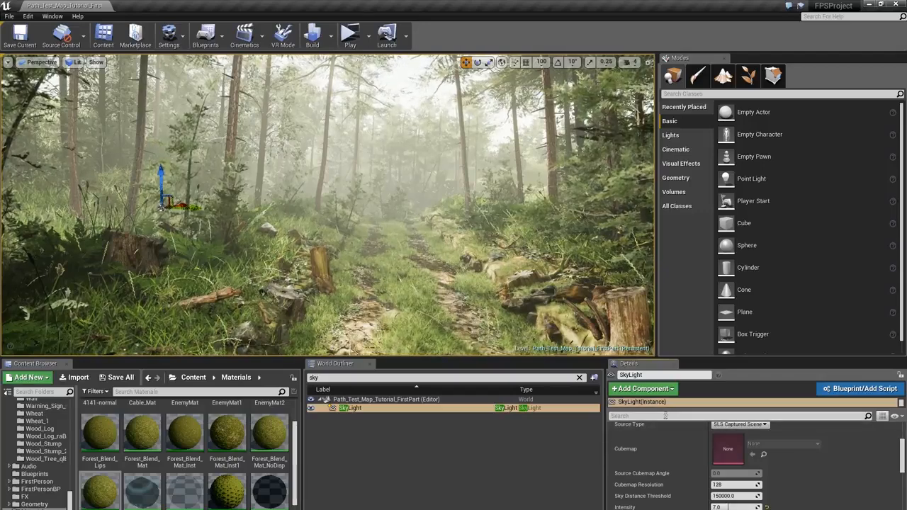
text(volu)
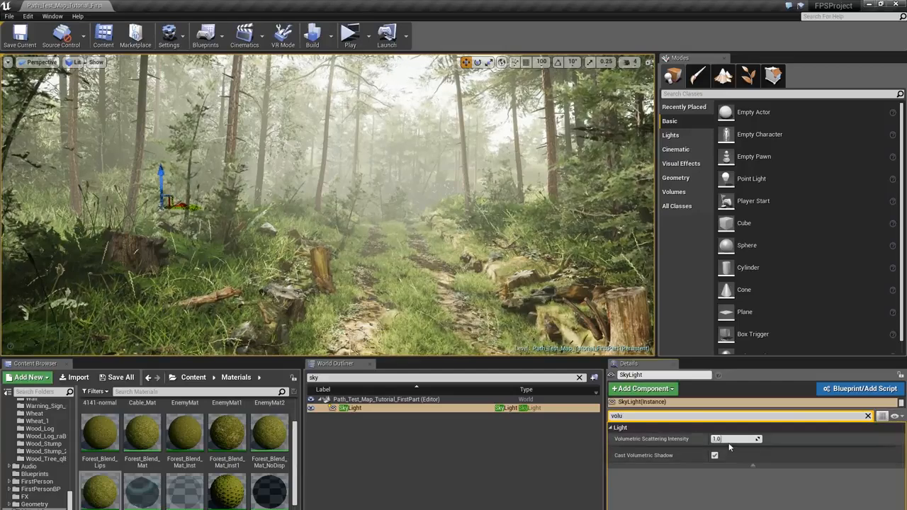
click(868, 416)
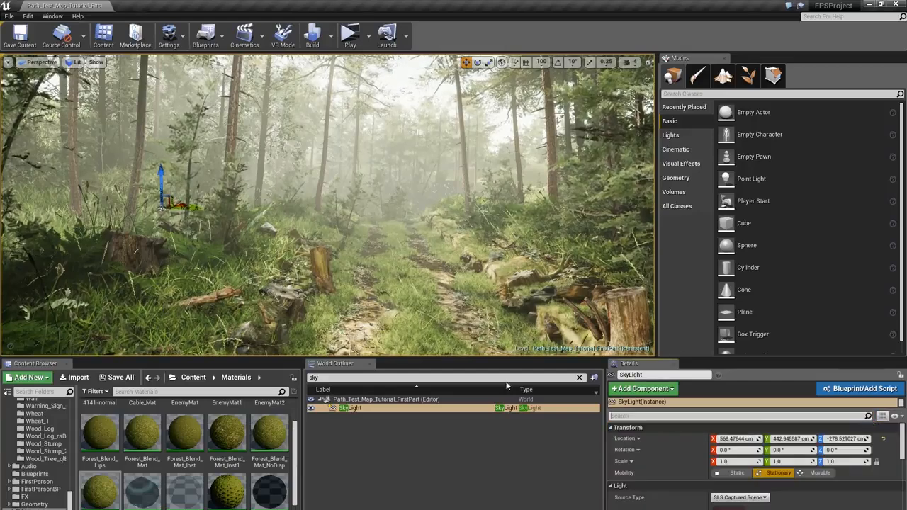
click(580, 376)
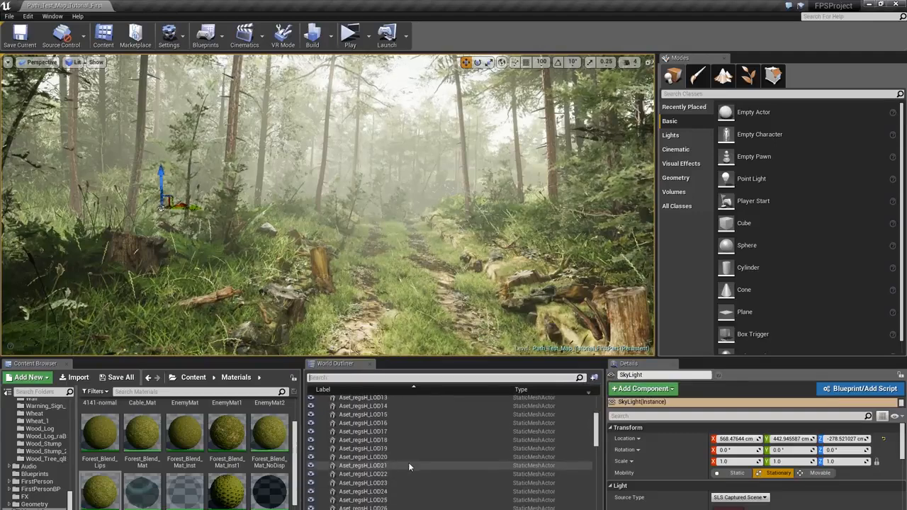
- Find the ExponentialHeightFog actor in the level and select it
click(407, 377)
text(heigght)
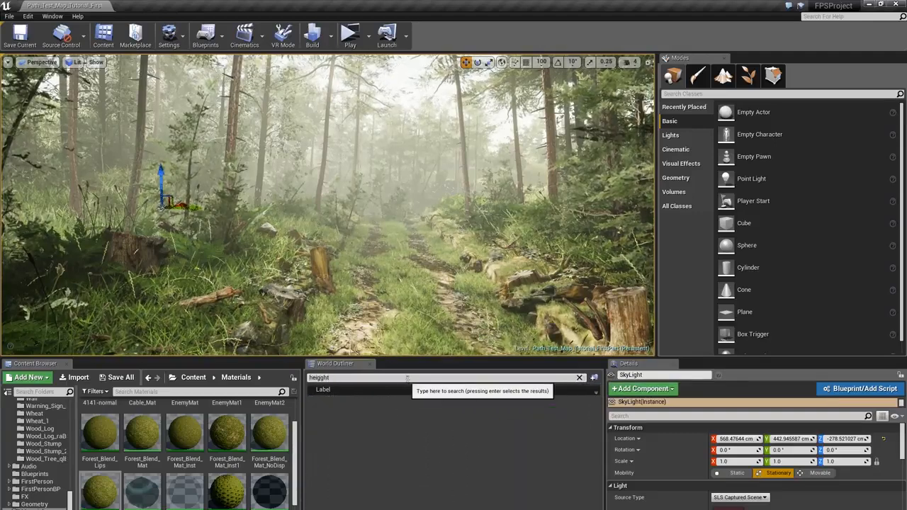
key(BackSpace)
key(BackSpace)
key(BackSpace)
key(BackSpace)
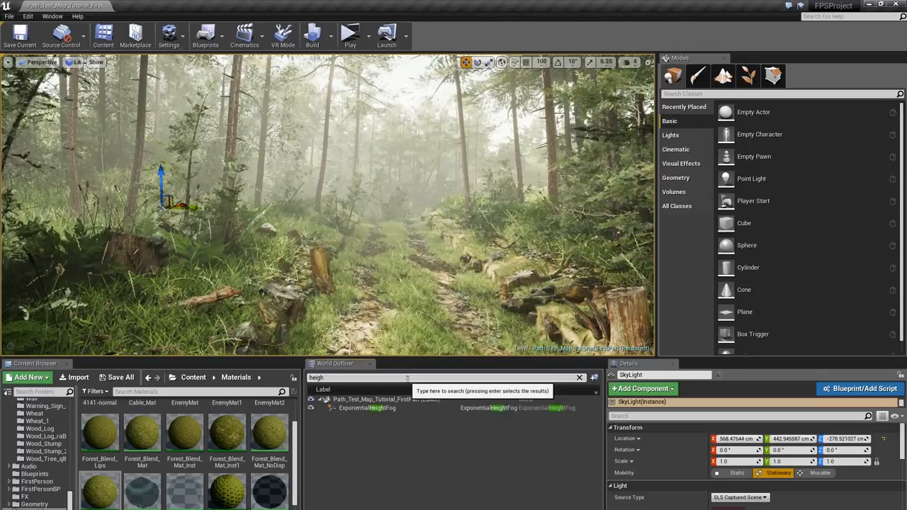
click(395, 408)
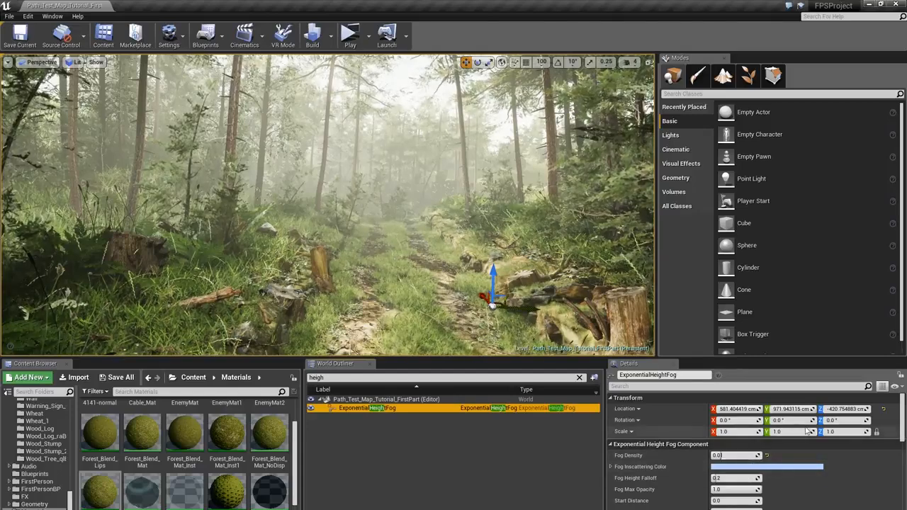
- Examine the height fog's volumetric settings, including its Scattering Distribution and Albedo colour
click(822, 386)
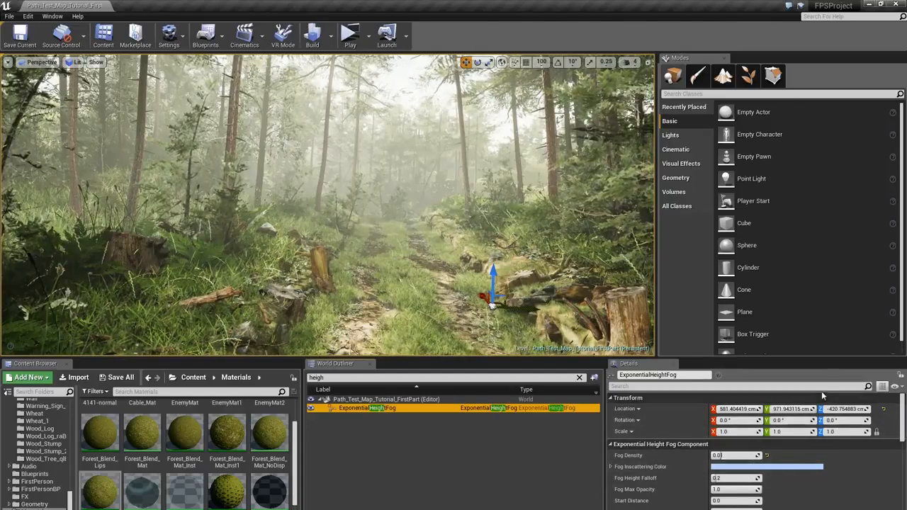
text(volum)
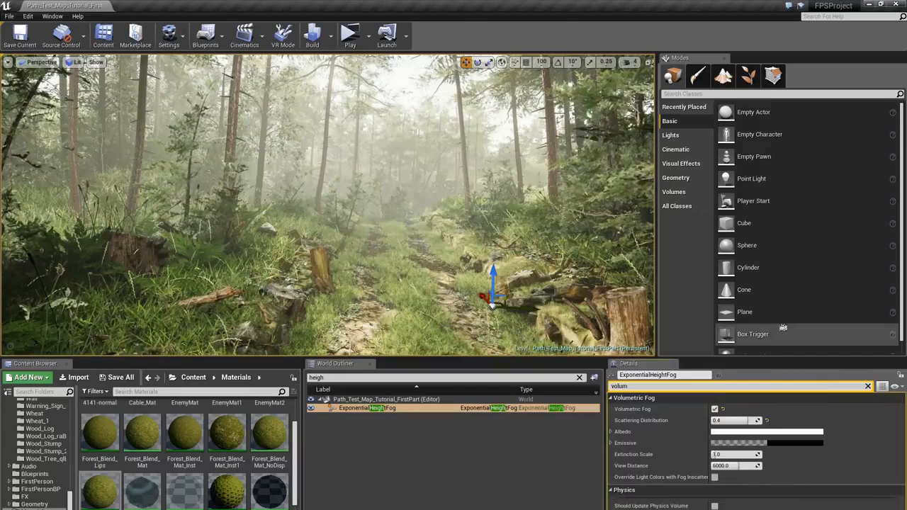
click(714, 410)
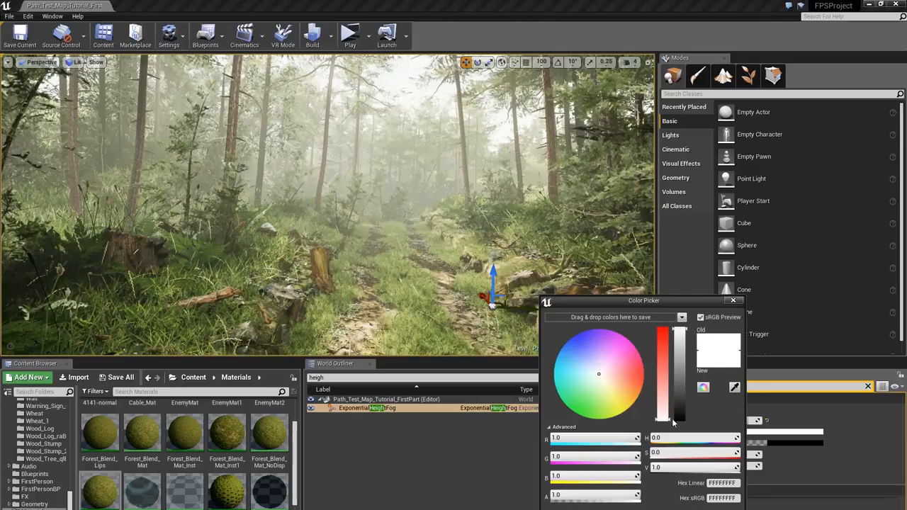
click(722, 509)
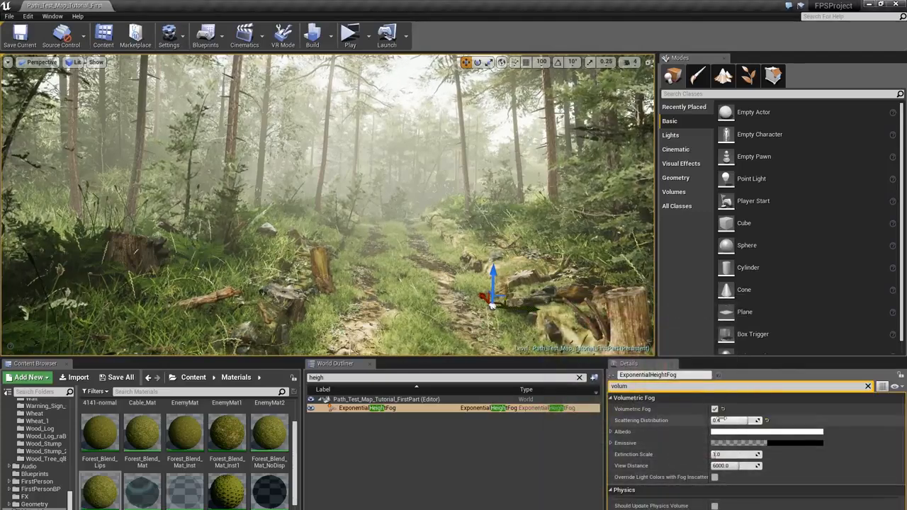
click(868, 386)
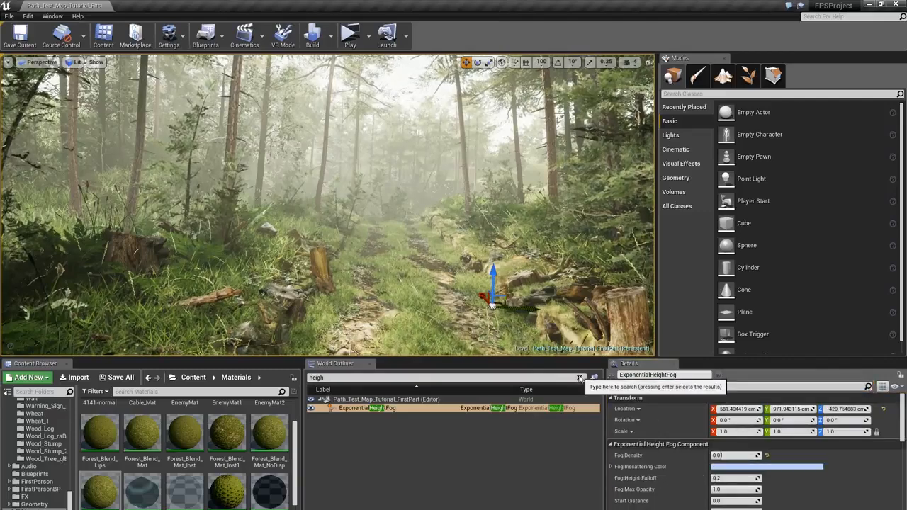
click(580, 378)
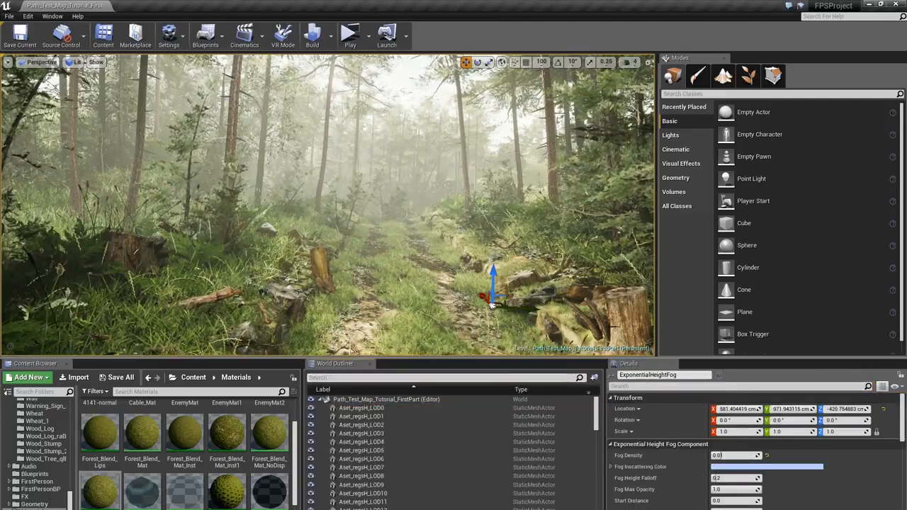
- Find the PostProcessVolume in the level and enable it
right_drag(432, 294, 440, 314)
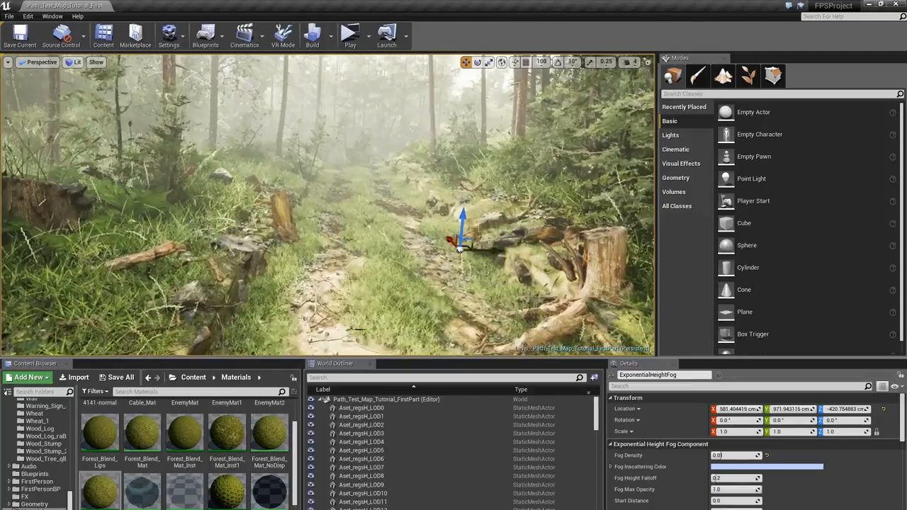
click(400, 377)
text(post)
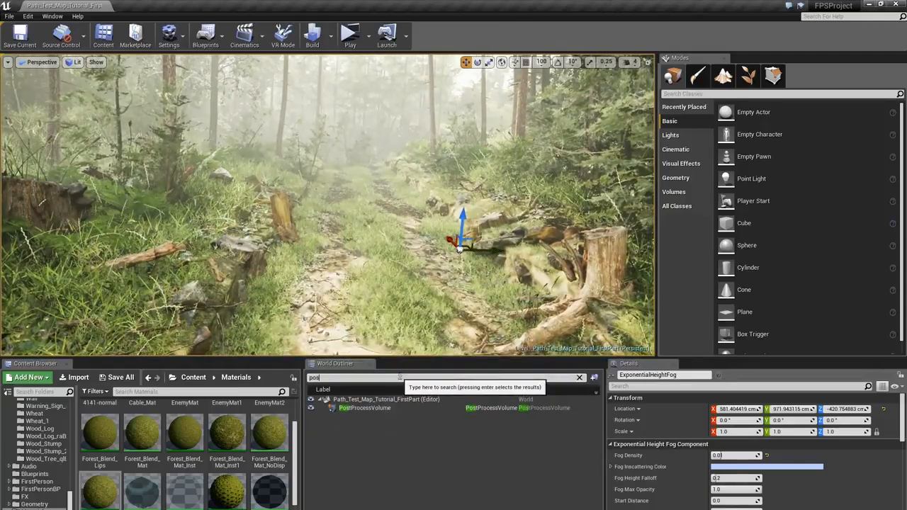
click(373, 409)
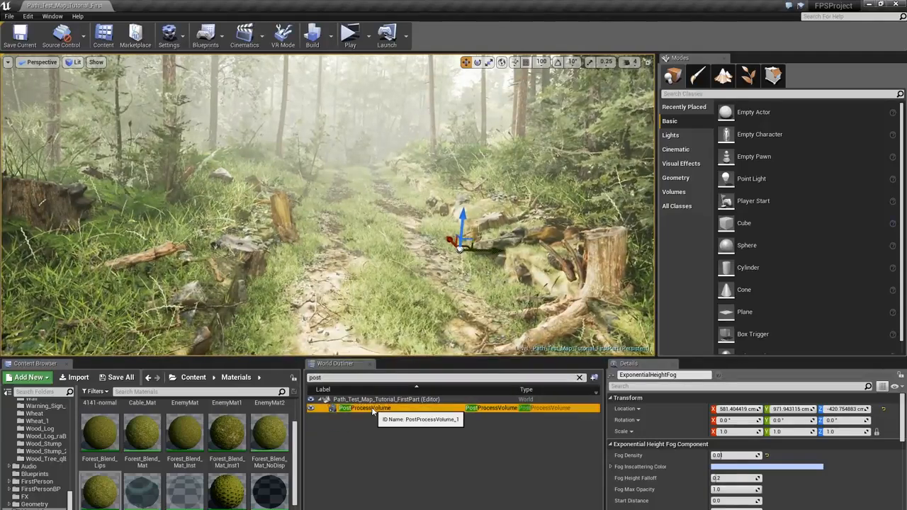
click(666, 386)
text(enable)
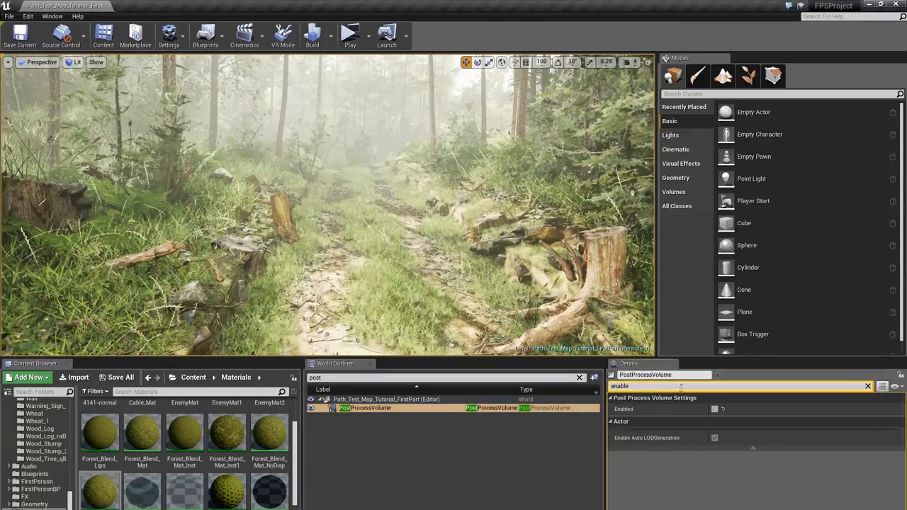
click(715, 409)
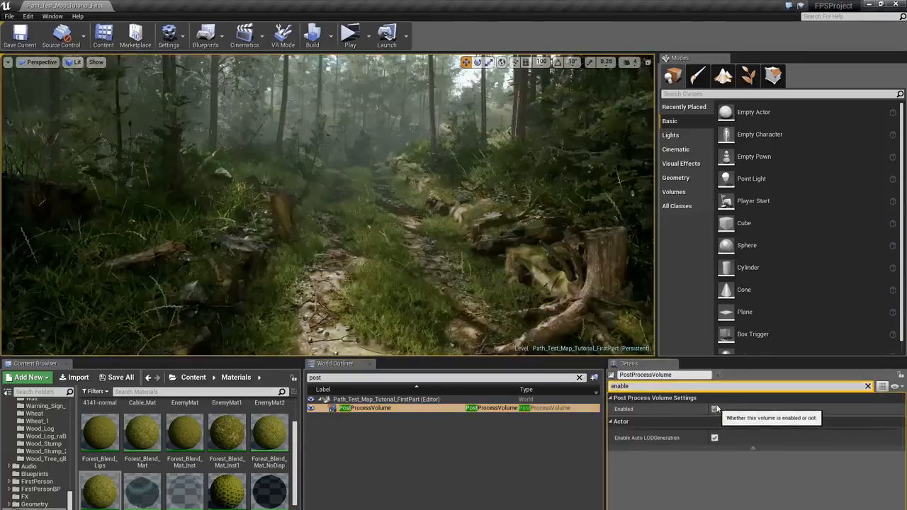
- Compare the forest path with the PostProcessVolume disabled and enabled, leaving the volume enabled
key(s)
right_drag(327, 204, 375, 207)
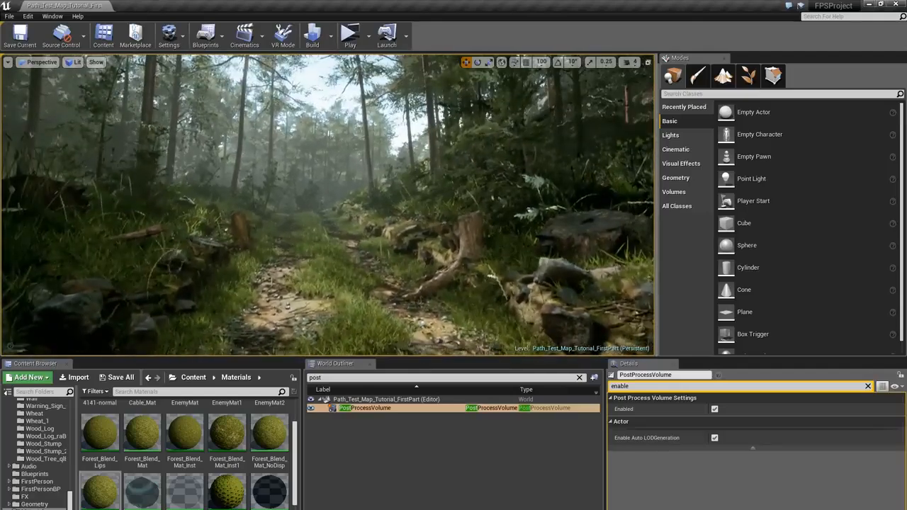
click(715, 409)
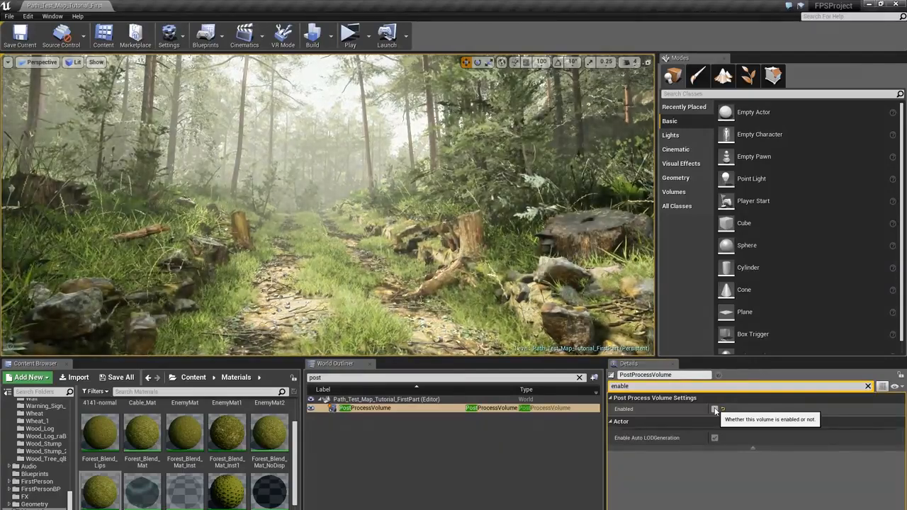
click(714, 409)
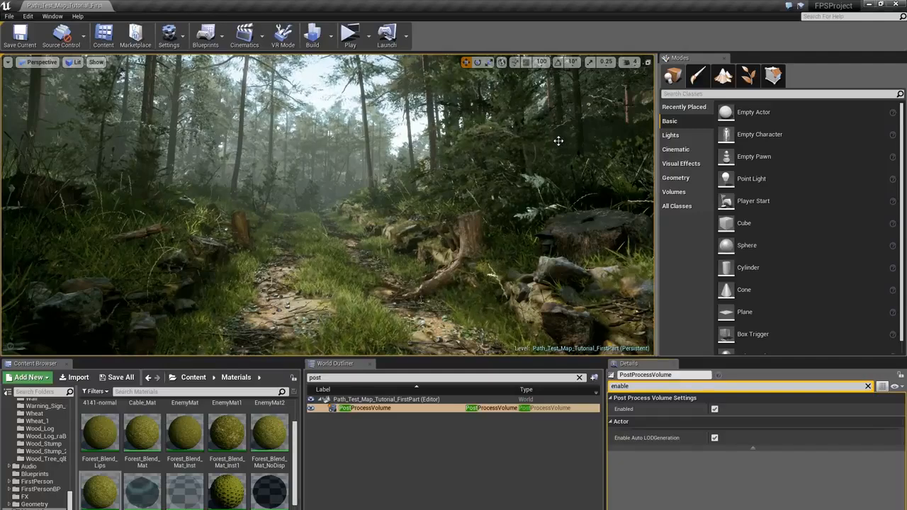
- Compare the scene with the PostProcessVolume's white balance Temp override off and on, leaving the override on
click(868, 386)
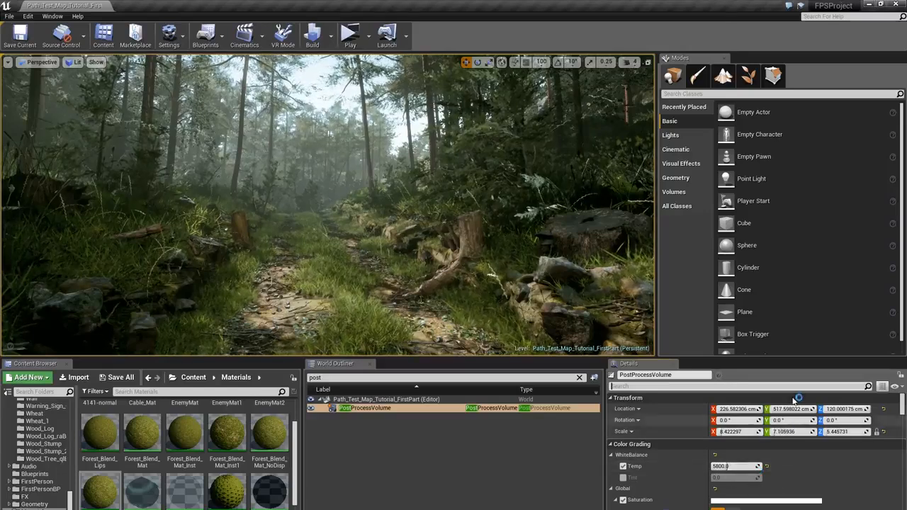
click(623, 466)
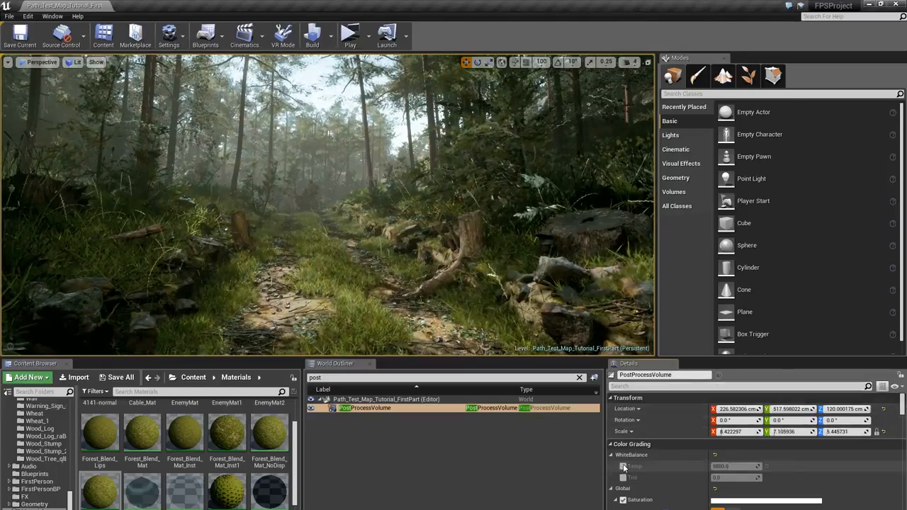
click(623, 466)
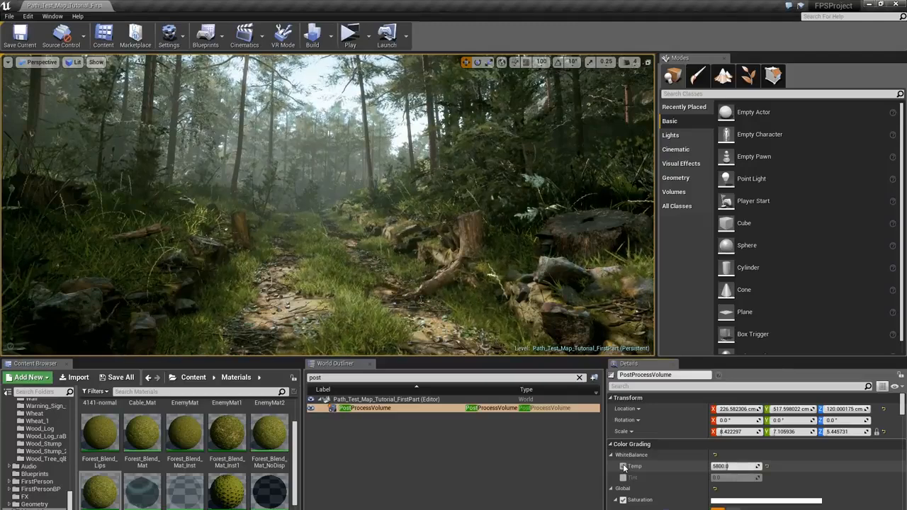
click(623, 466)
click(623, 466)
click(624, 466)
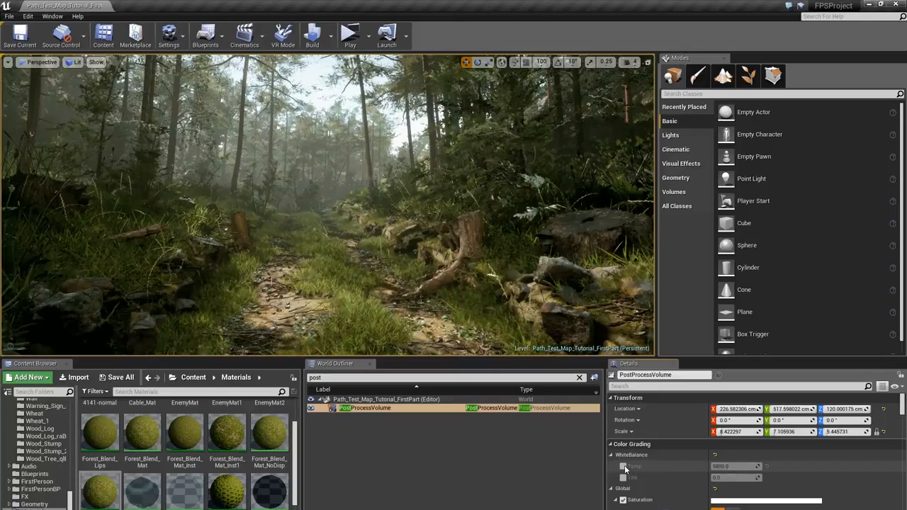
click(624, 466)
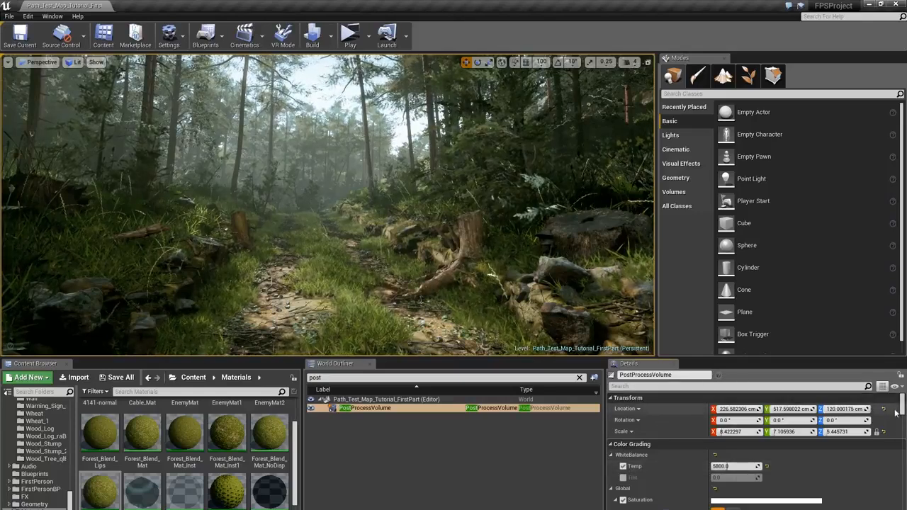
- Examine the PostProcessVolume's Global colour grading settings, from Saturation and Contrast down to the Color Grading LUT
drag(902, 407, 902, 409)
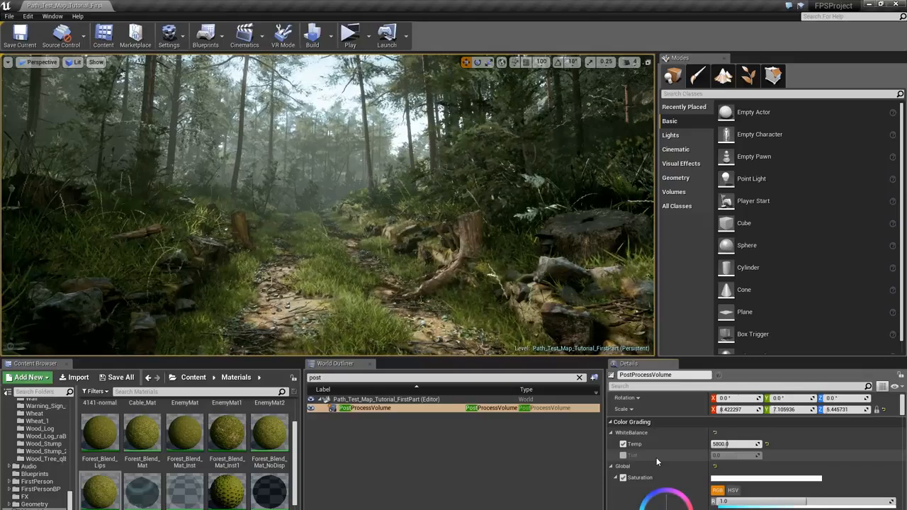
drag(902, 406, 902, 409)
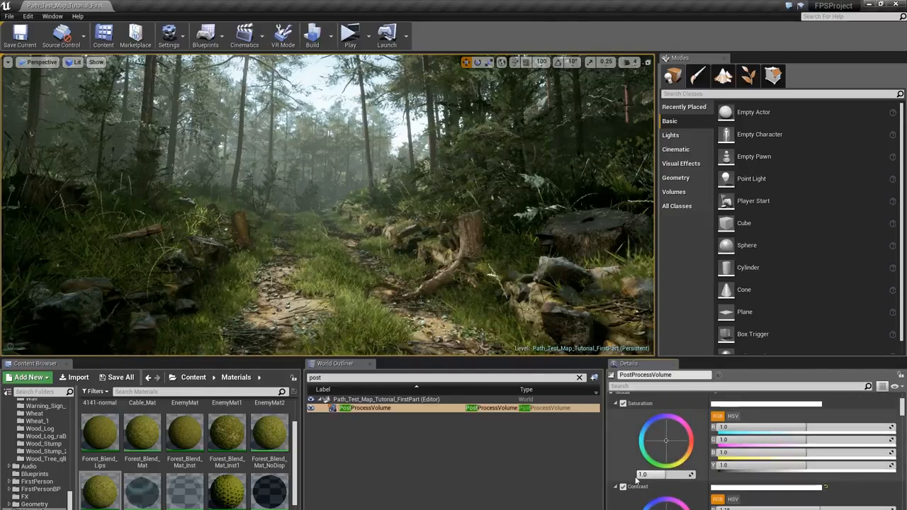
scroll(684, 462, down, 1)
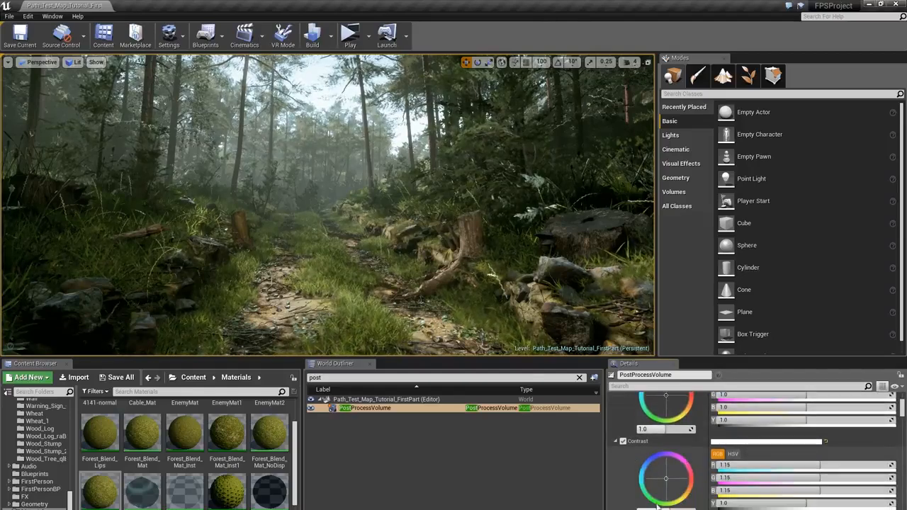
scroll(670, 500, down, 8)
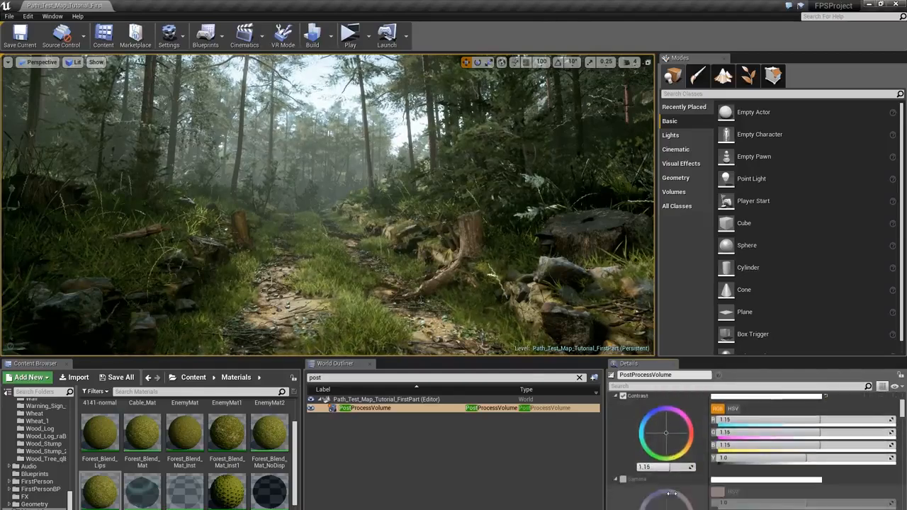
scroll(678, 491, down, 5)
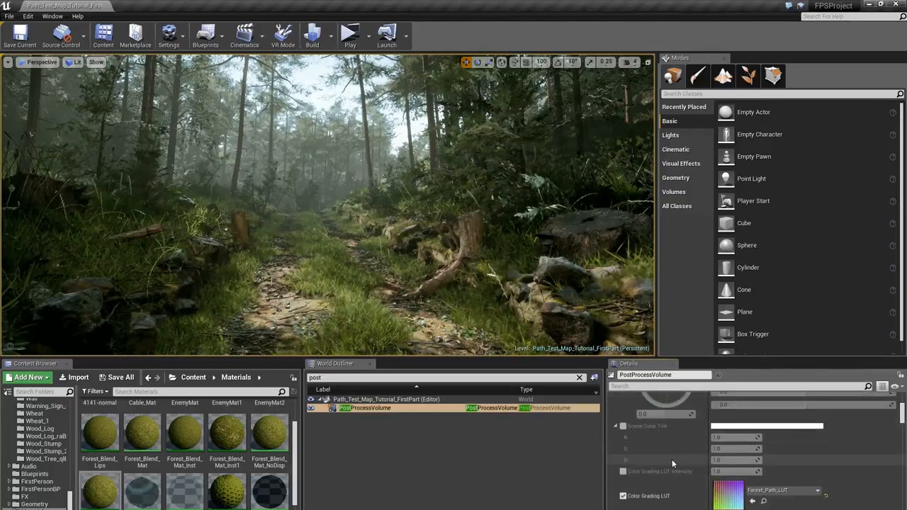
- Open the Forest_Path_LUT texture from the Color Grading LUT setting, inspect its colour strip full screen, and close it
double_click(724, 502)
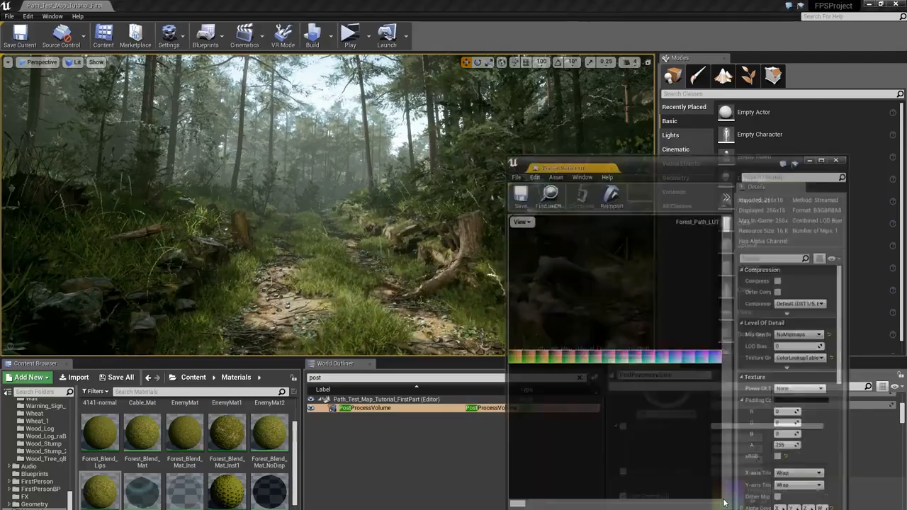
drag(661, 162, 369, 128)
double_click(369, 128)
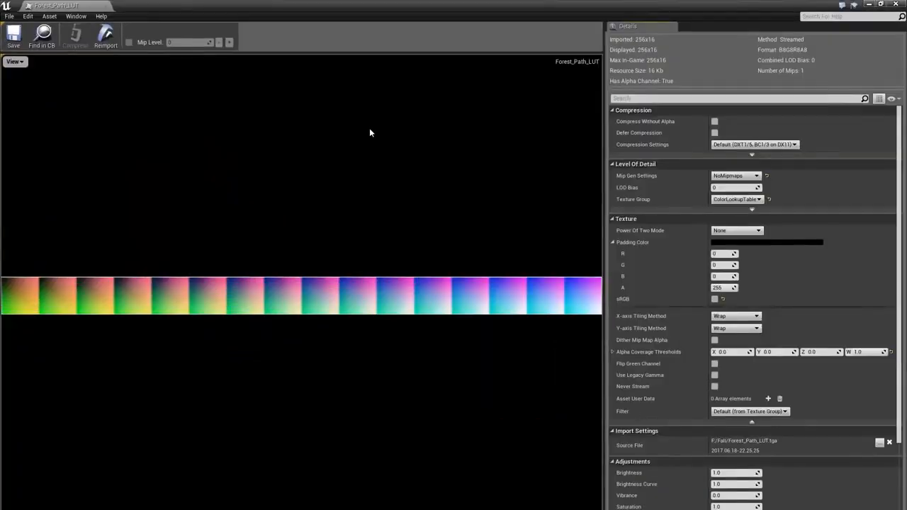
scroll(366, 286, down, 5)
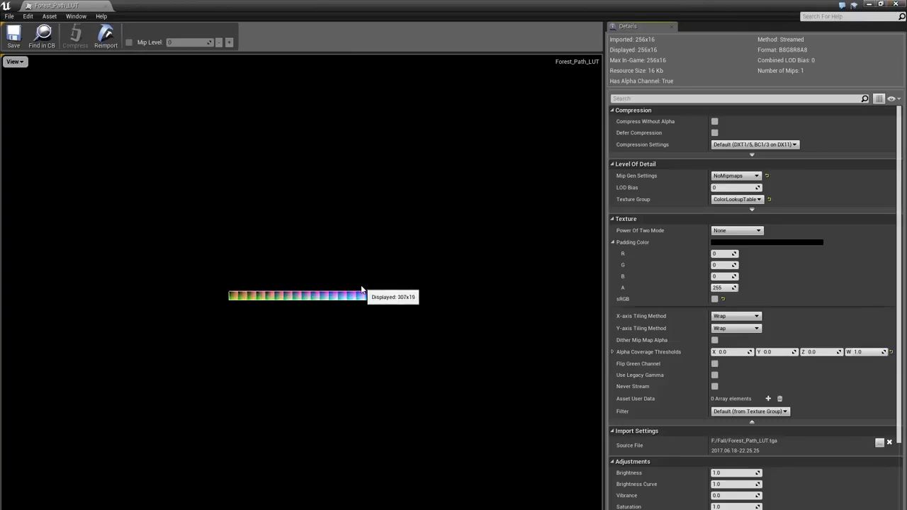
click(895, 5)
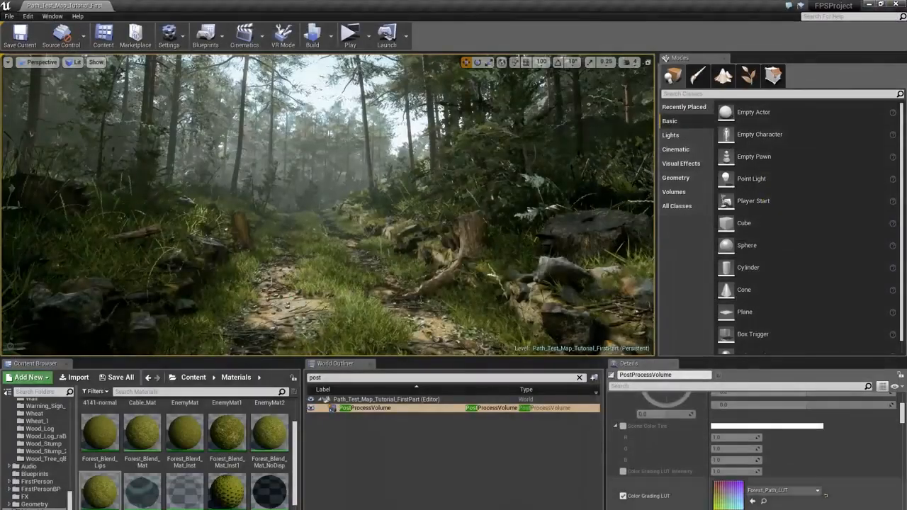
- Enable the Color Grading LUT Intensity override, compare intensity 0 with 1, leave it at 1, and recheck the Forest_Path_LUT texture
click(623, 472)
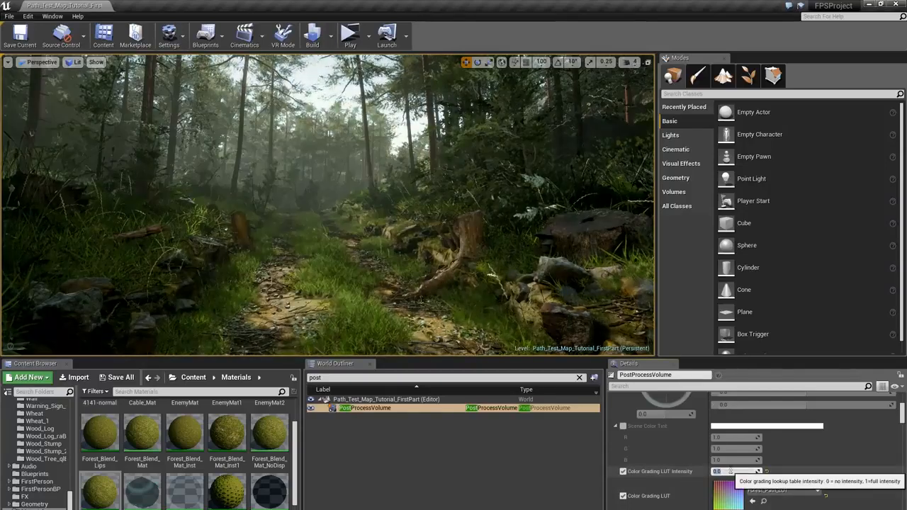
text(0)
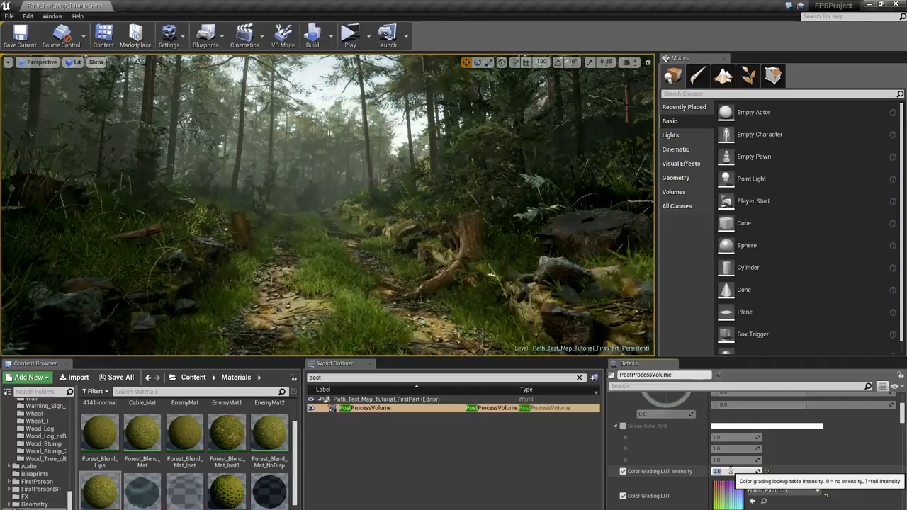
key(Escape)
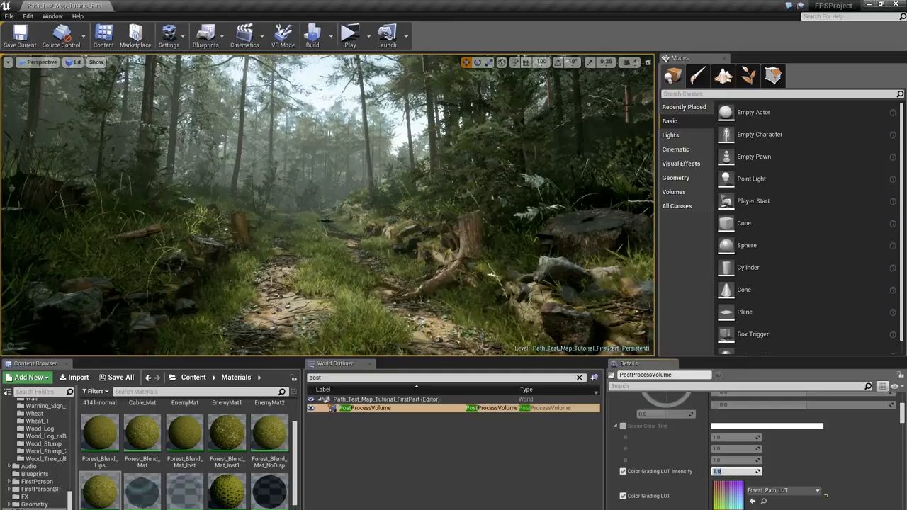
text(0)
key(Return)
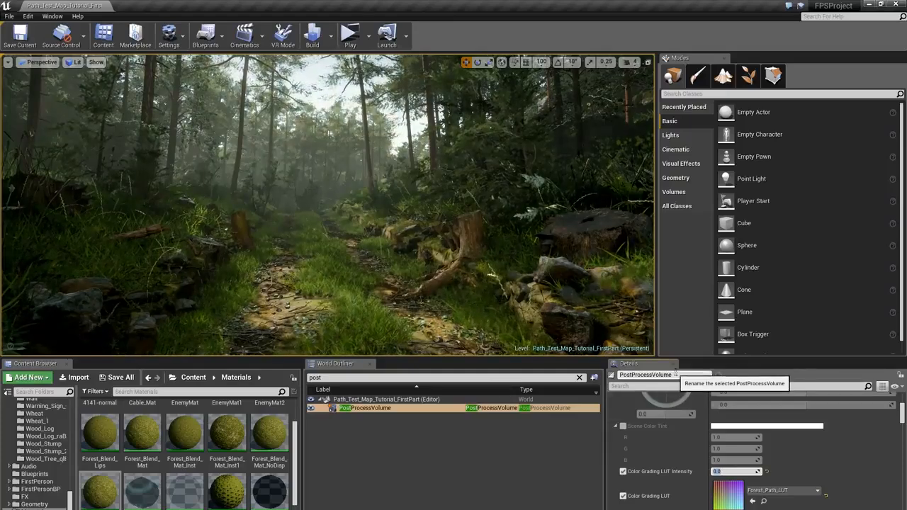
text(1)
key(Return)
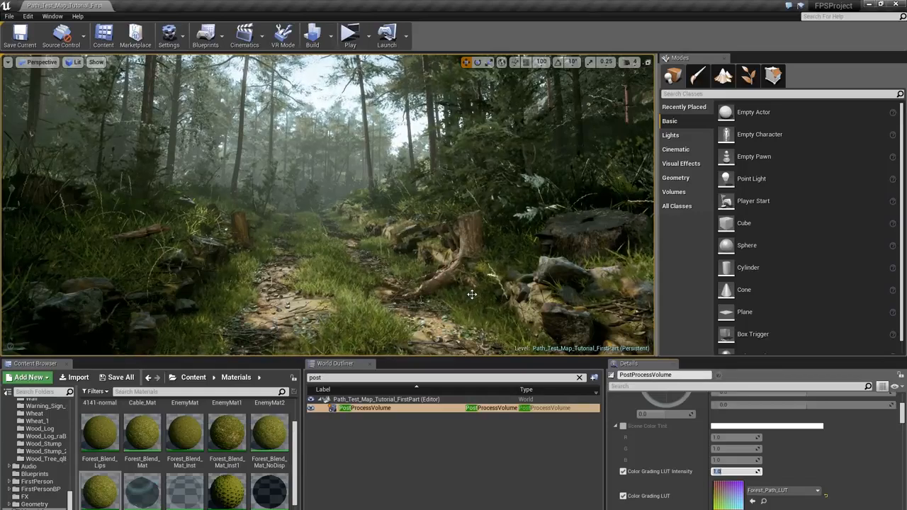
double_click(724, 493)
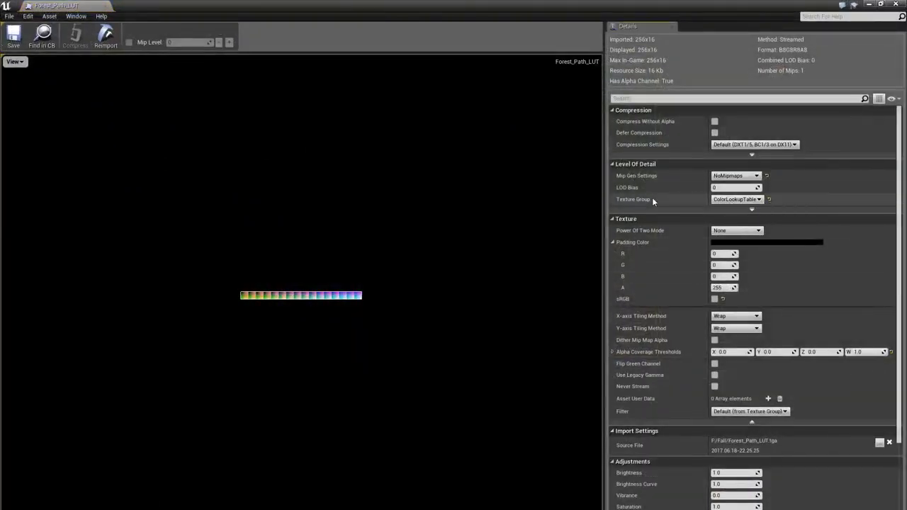
click(895, 5)
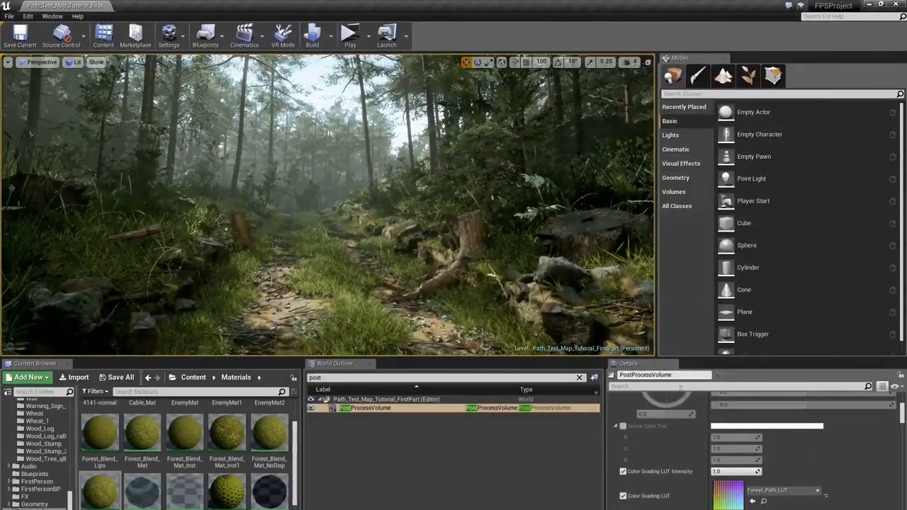
- Examine the Shadows colour grading settings, including Contrast, Gamma, Gain and Offset
drag(902, 414, 902, 423)
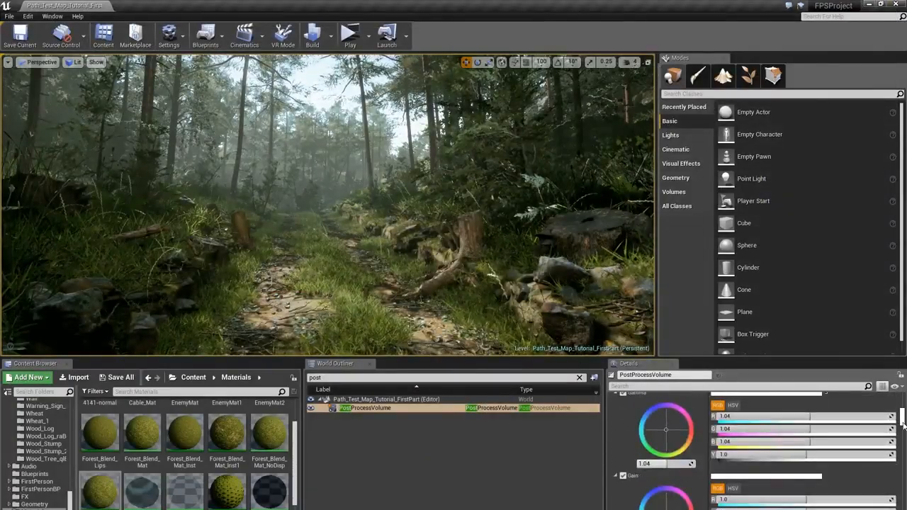
scroll(776, 462, up, 5)
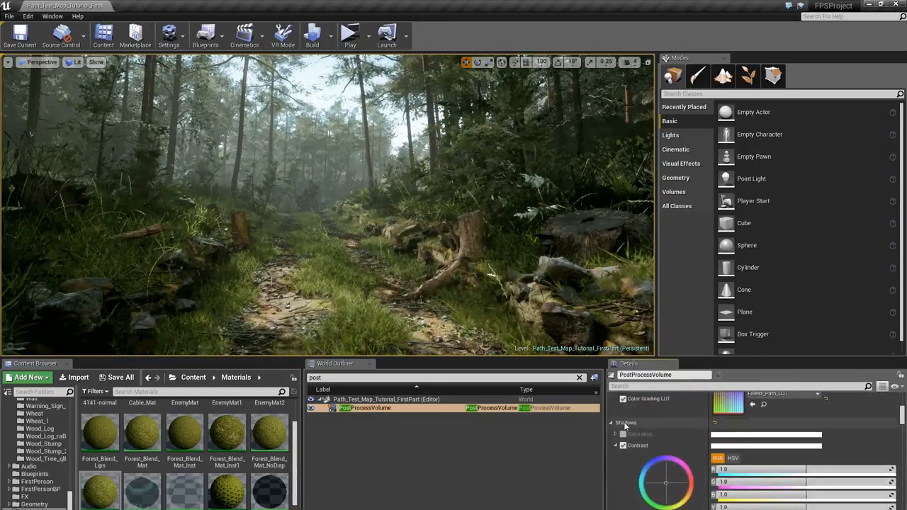
scroll(693, 443, down, 2)
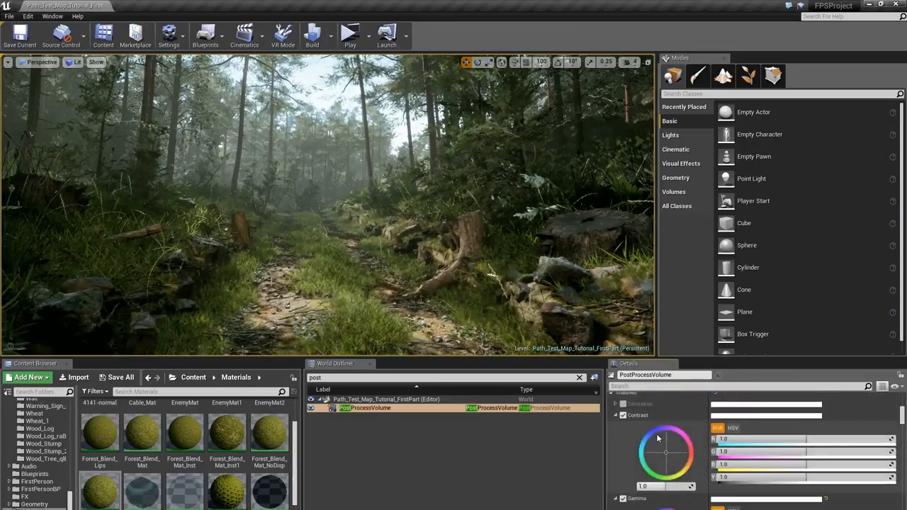
scroll(658, 440, down, 3)
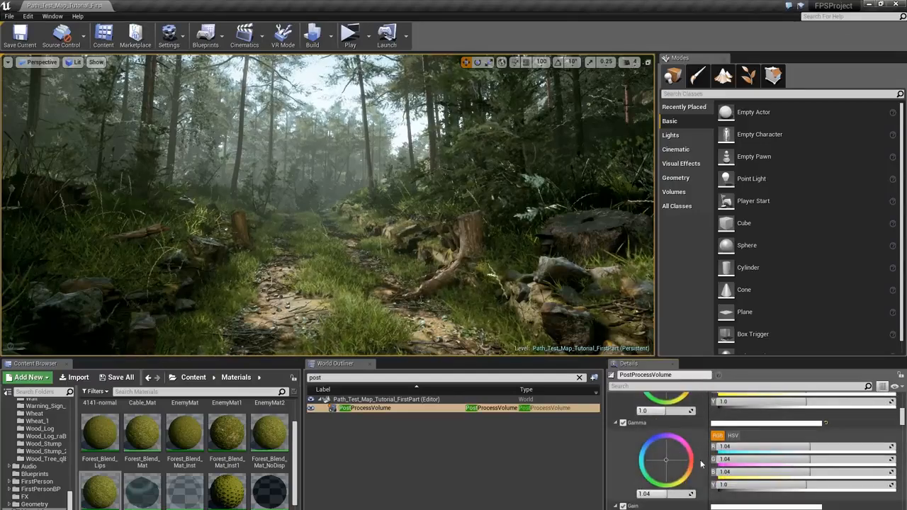
scroll(680, 464, down, 3)
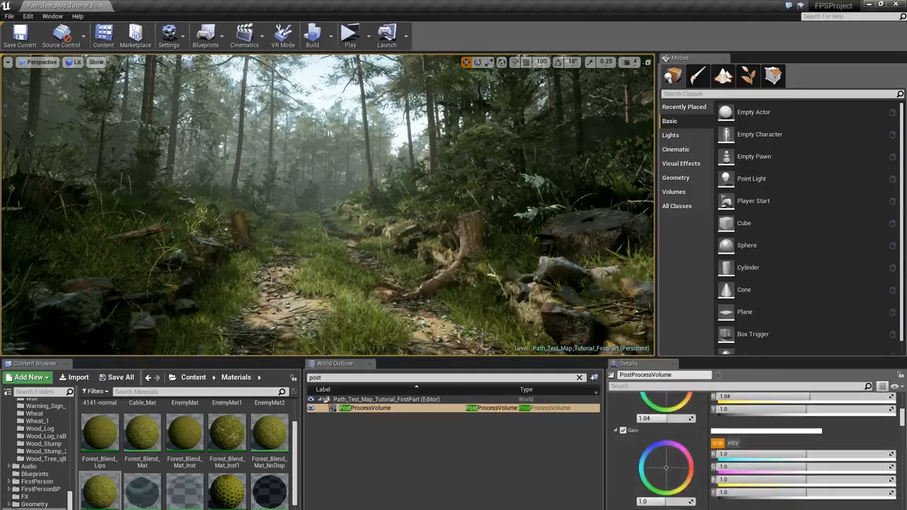
scroll(659, 467, down, 4)
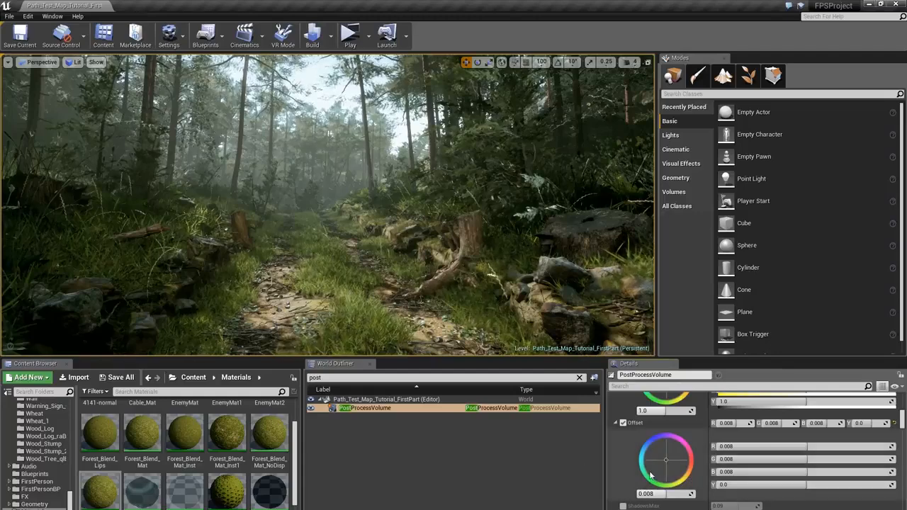
scroll(659, 479, down, 3)
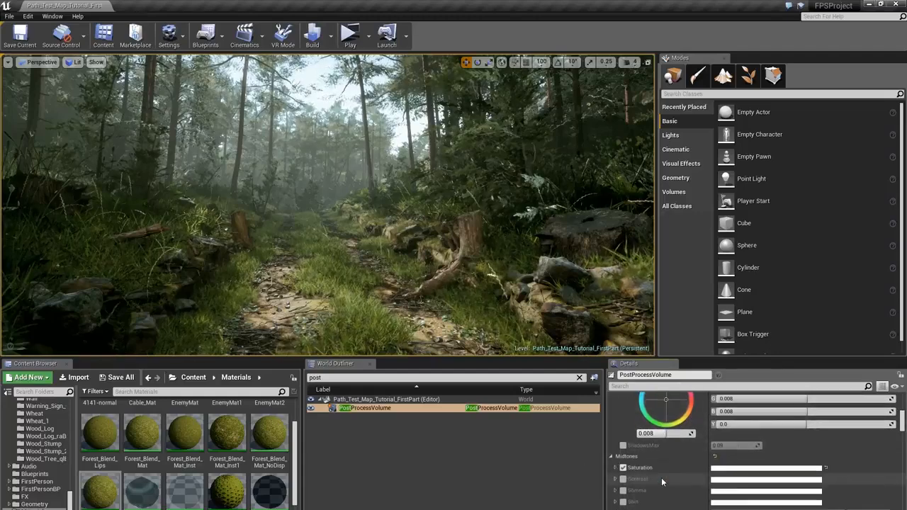
- Expand the Midtones Saturation and compare the scene at 1.0 and 1.1, leaving the value at 1.1
click(615, 469)
scroll(617, 470, down, 2)
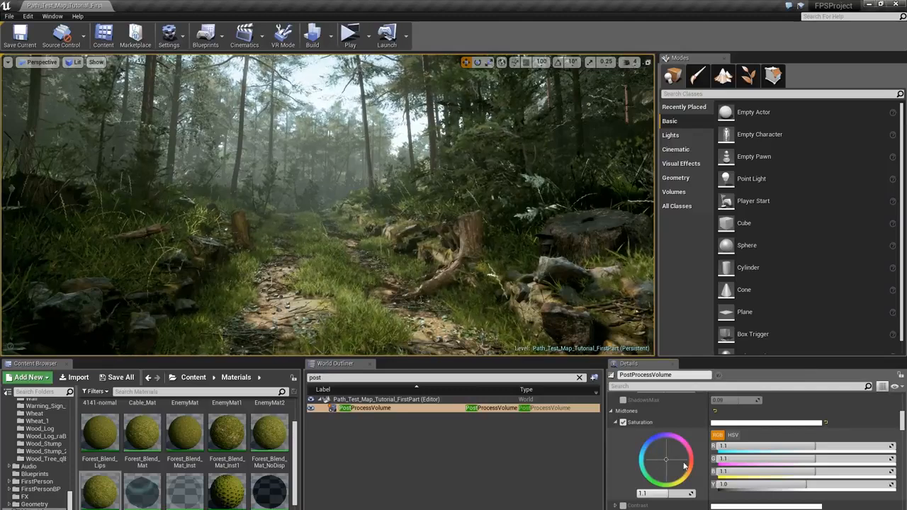
scroll(691, 462, down, 2)
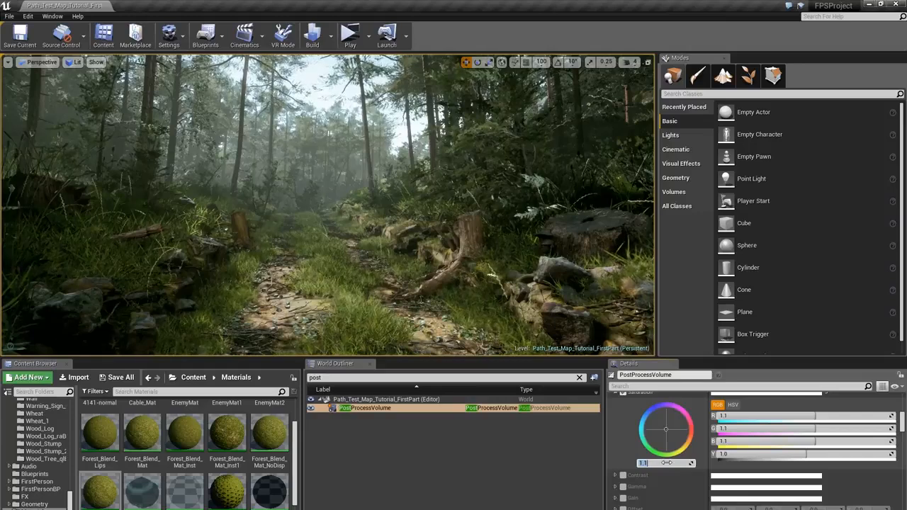
click(666, 462)
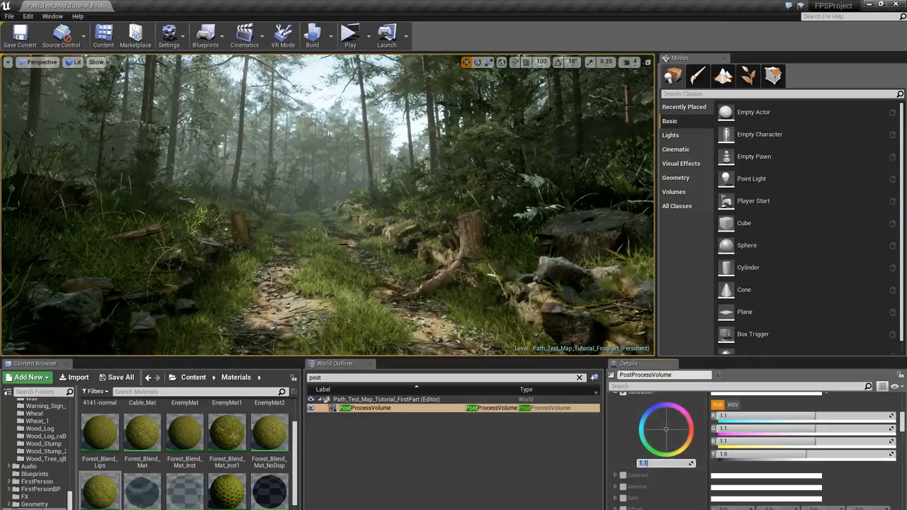
text(1.0)
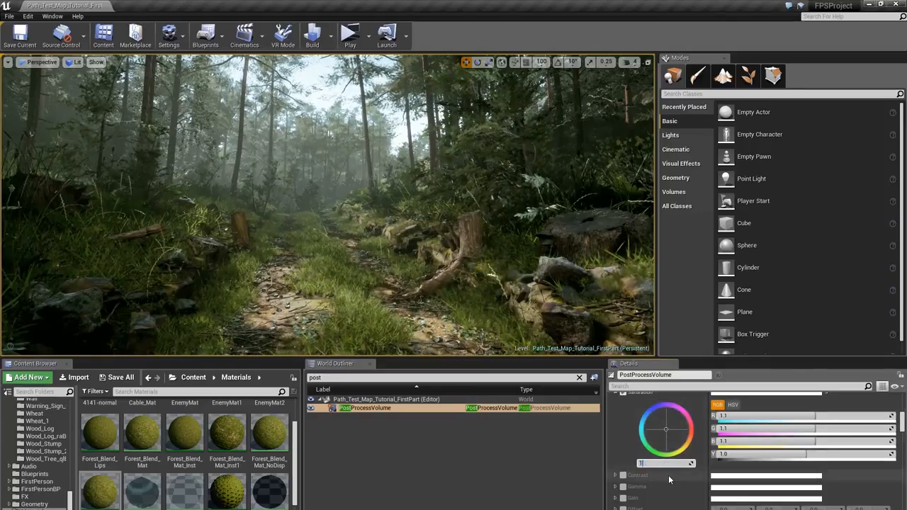
key(Return)
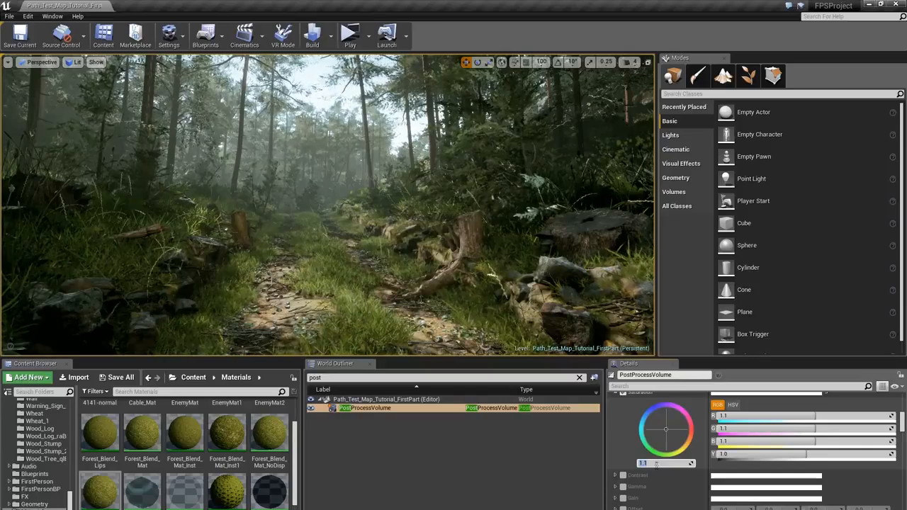
- Expand the Highlights Saturation and compare the scene at 1.0 and 1.3, leaving the value at 1.3
scroll(654, 464, down, 3)
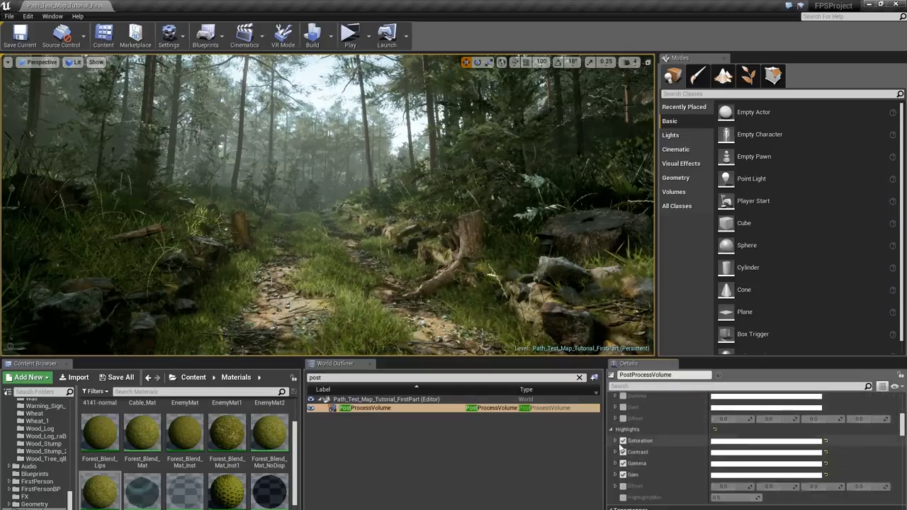
click(622, 440)
scroll(663, 480, down, 2)
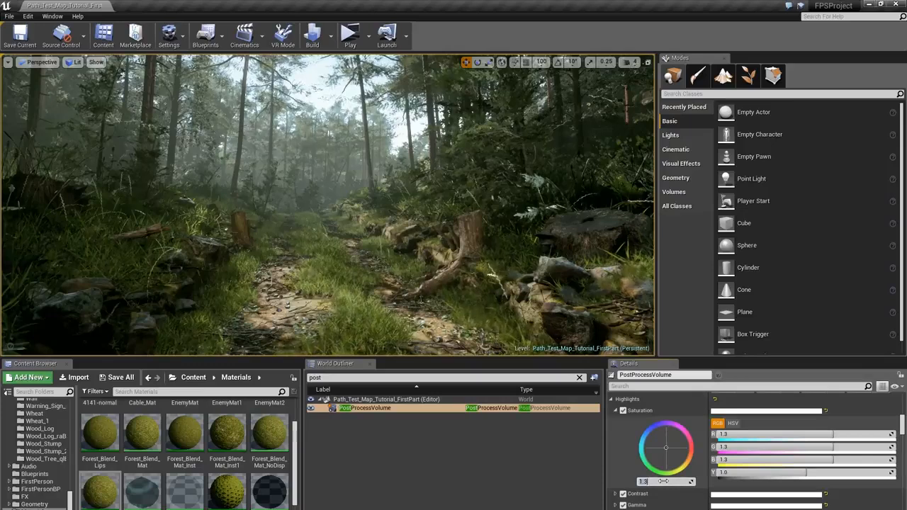
text(1.0)
key(Return)
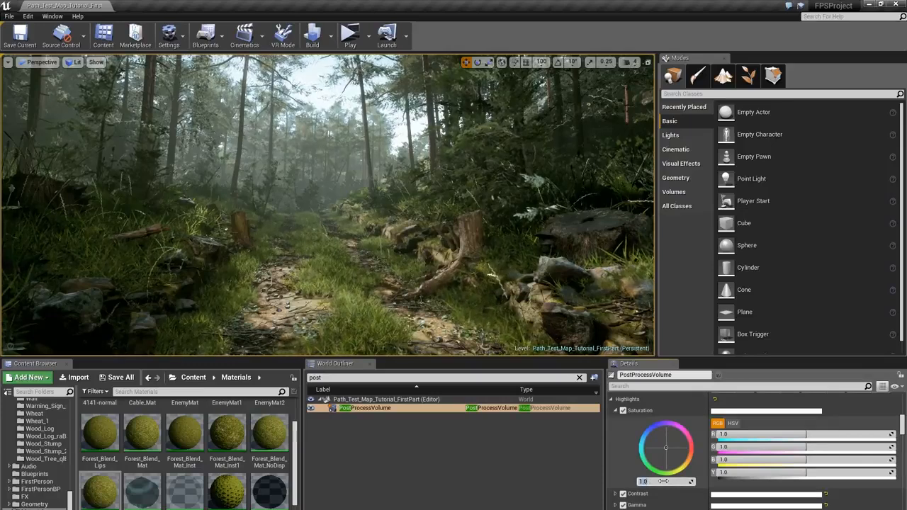
key(Return)
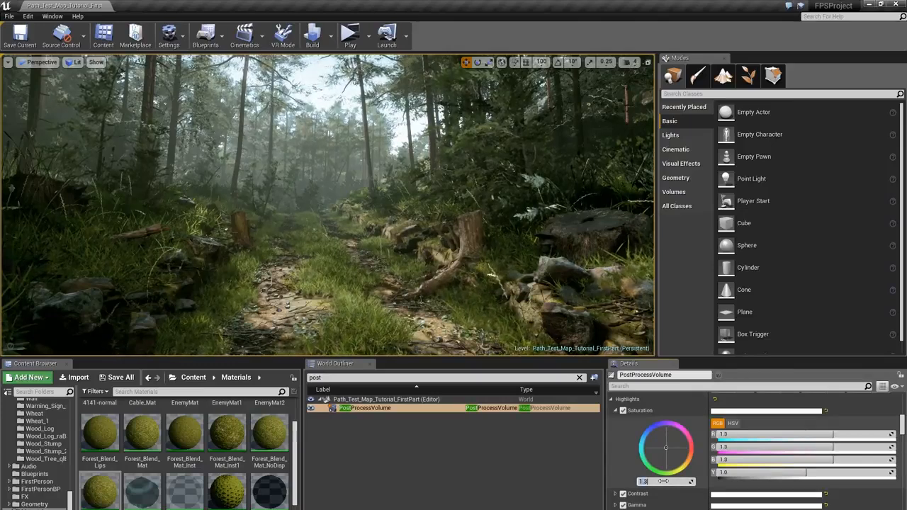
- Expand the Highlights Contrast and compare the scene at 1 and 1.23, leaving the value at 1.23
scroll(660, 490, down, 1)
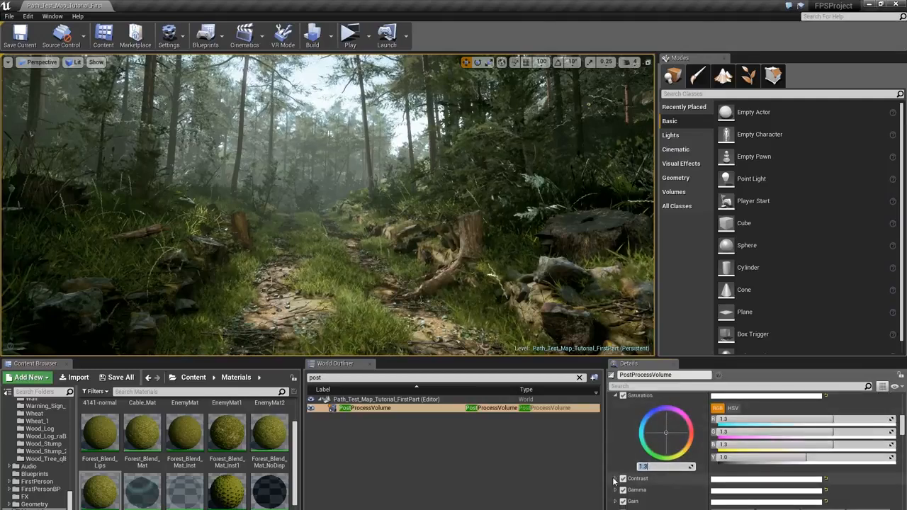
click(615, 479)
scroll(639, 466, down, 3)
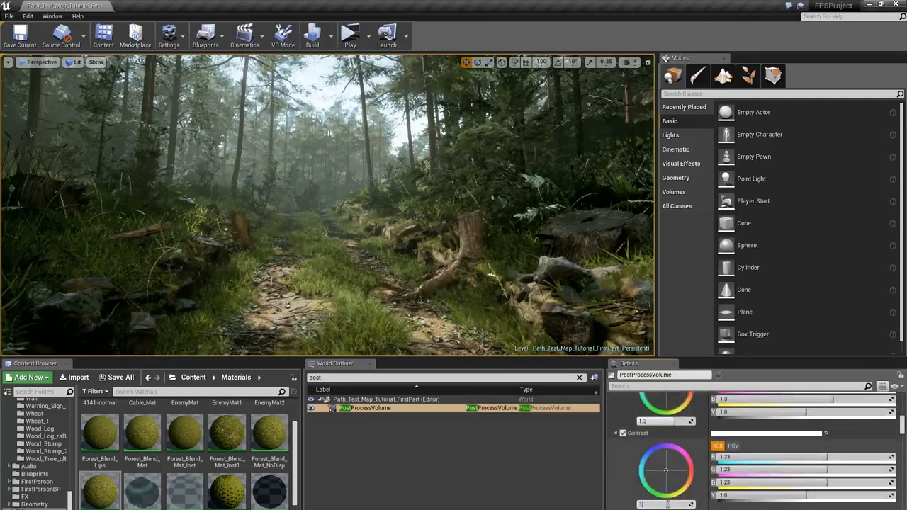
click(668, 503)
text(1)
key(Return)
key(Return)
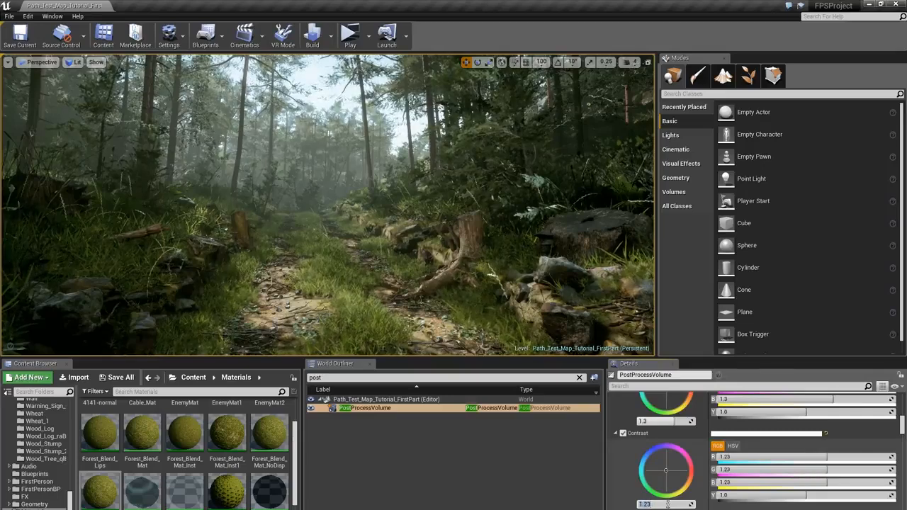
- Examine the Tonemapper settings and the Bloom settings, including Intensity and the advanced size and tint values
scroll(670, 489, down, 8)
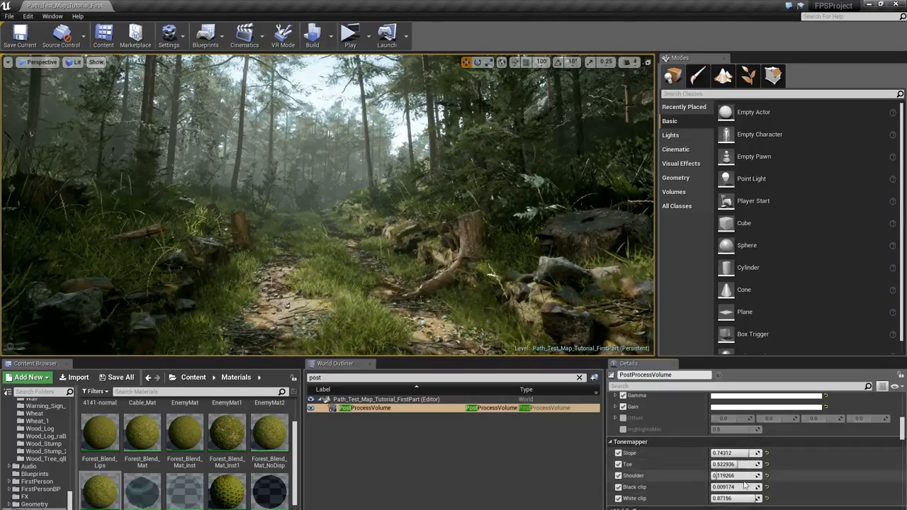
scroll(744, 496, down, 10)
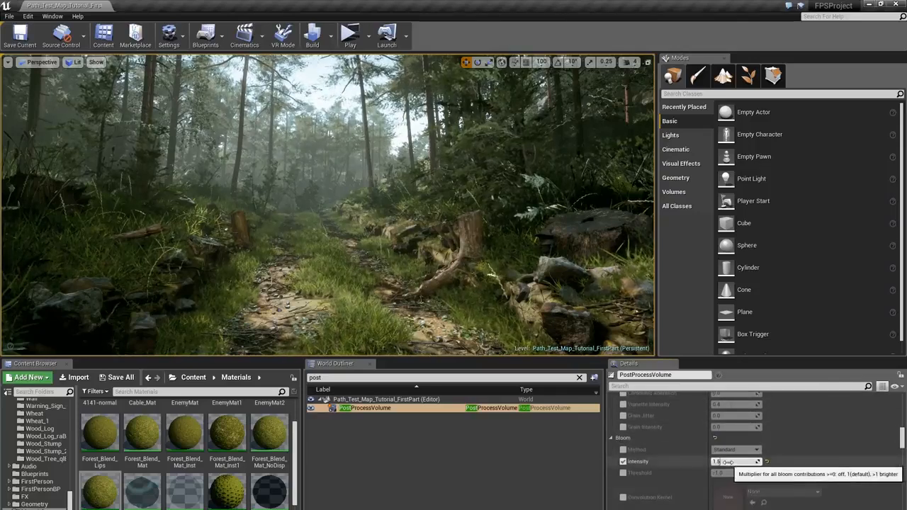
click(727, 462)
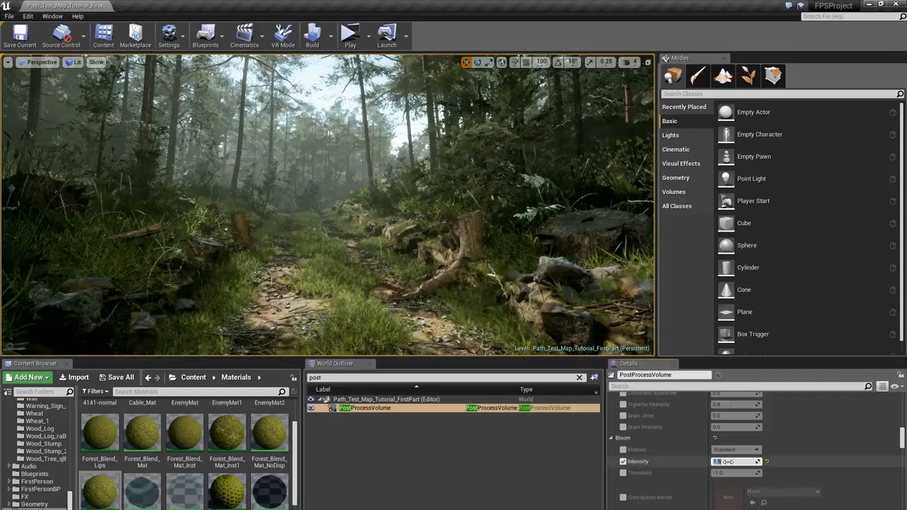
scroll(728, 464, down, 1)
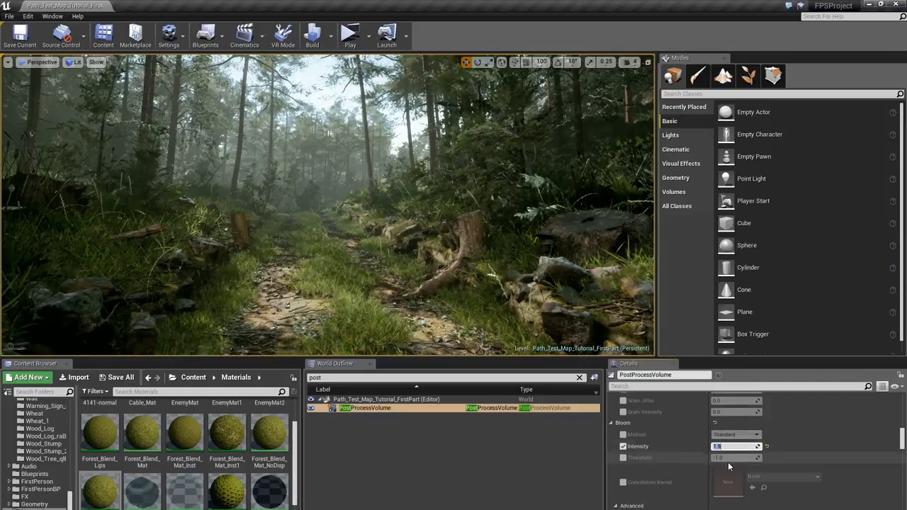
scroll(725, 454, down, 4)
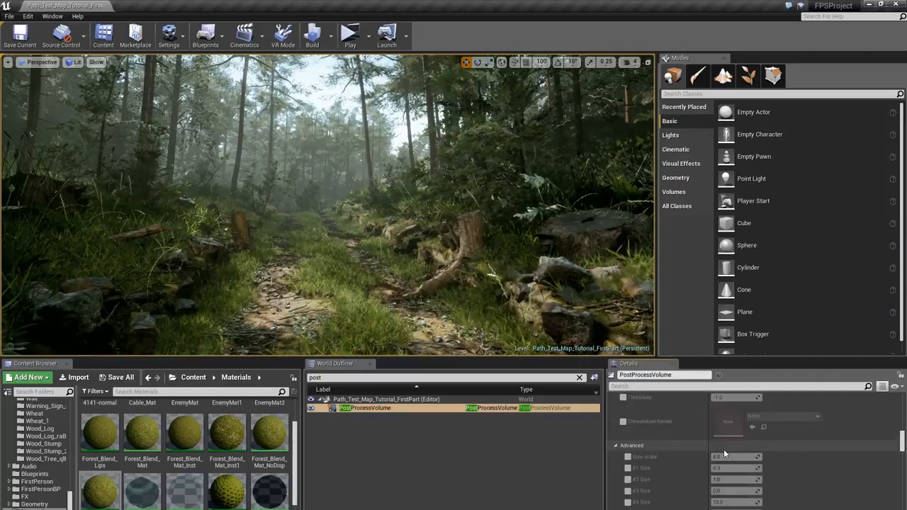
scroll(724, 448, down, 10)
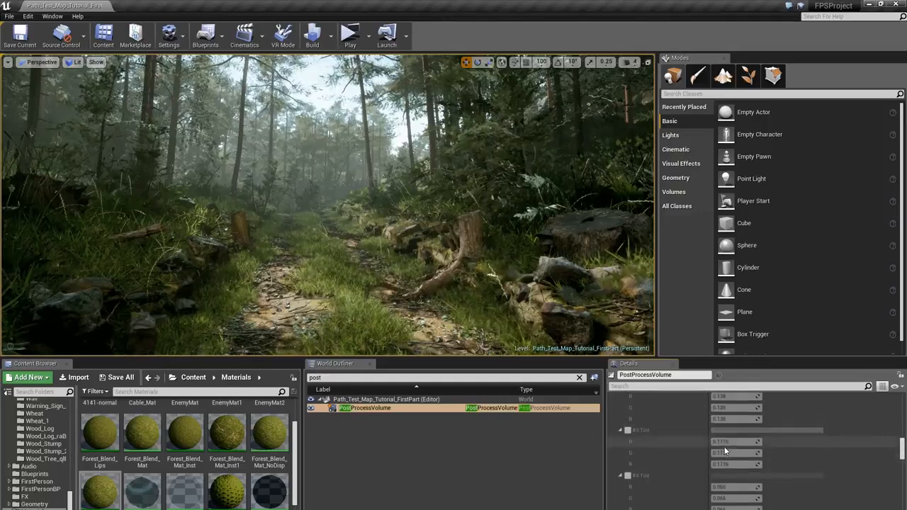
scroll(724, 447, up, 14)
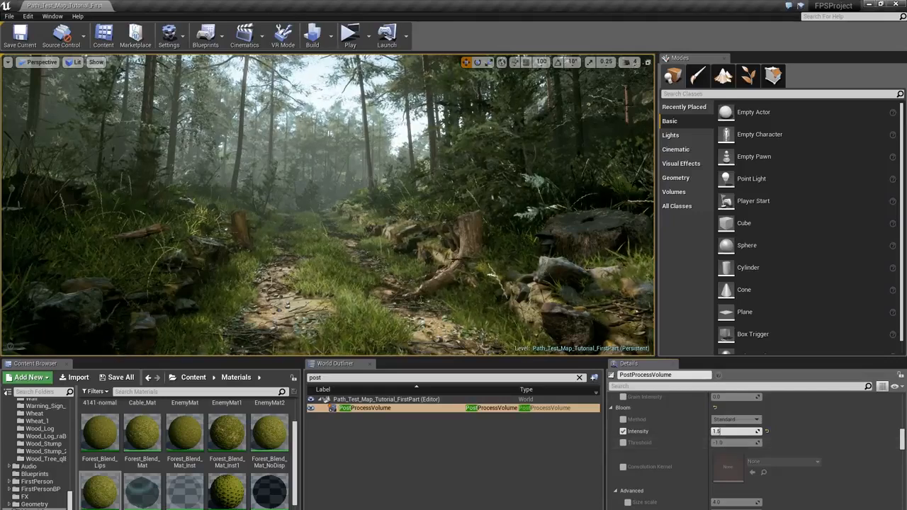
- Compare the scene at Bloom Intensity values of about 5.36, 1.76 and 1.03, leaving the value at 1.5
text(8)
key(Return)
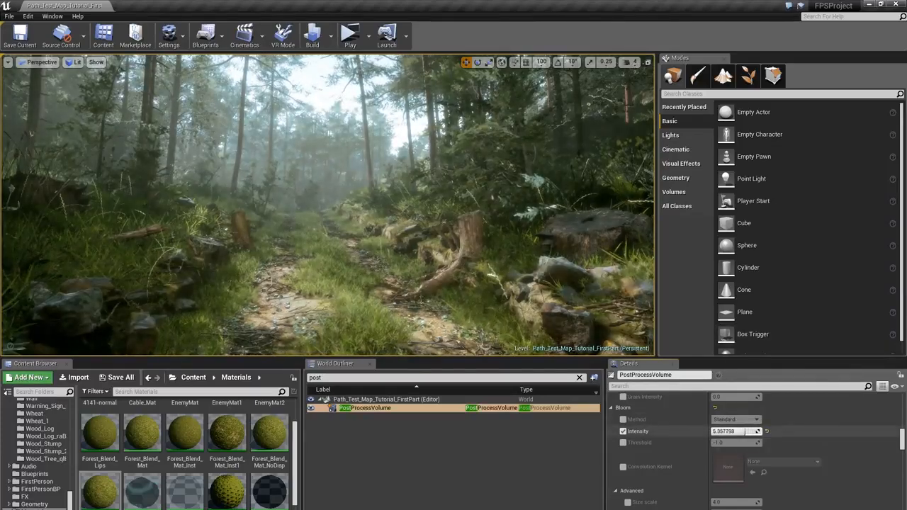
drag(734, 430, 722, 431)
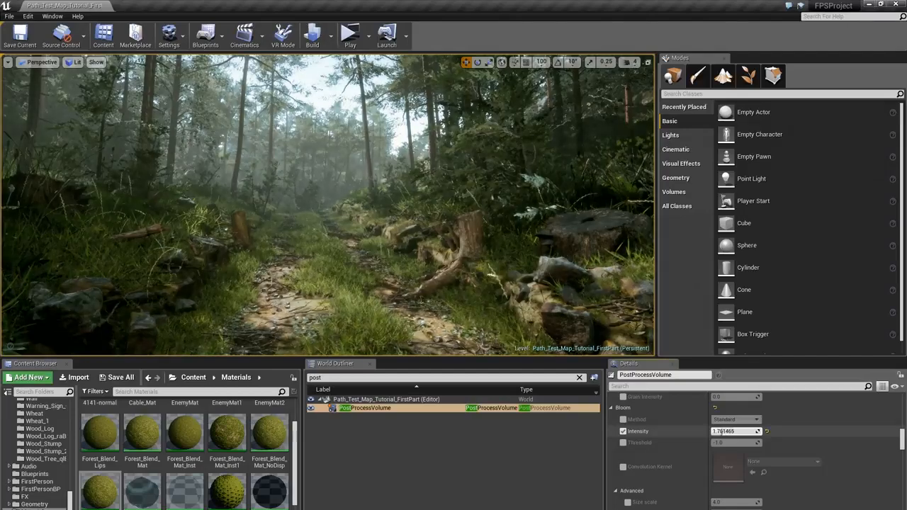
drag(723, 431, 714, 431)
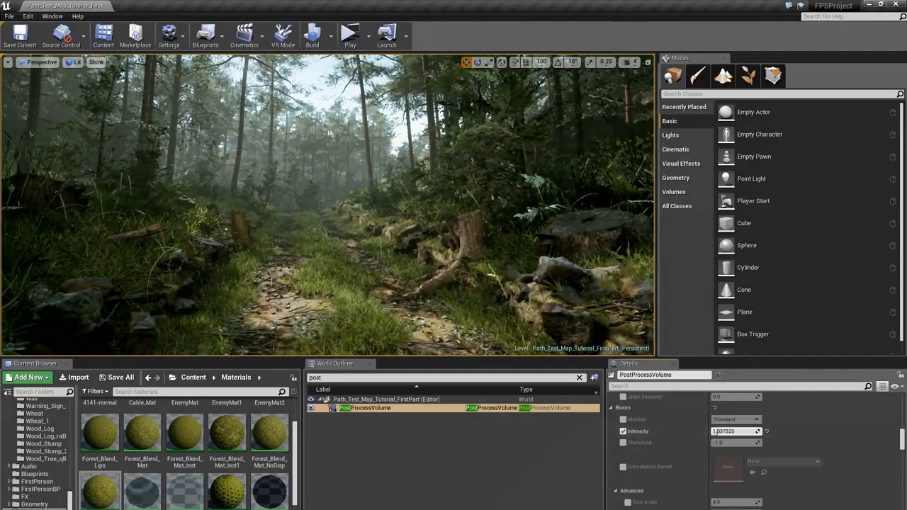
text(1.5)
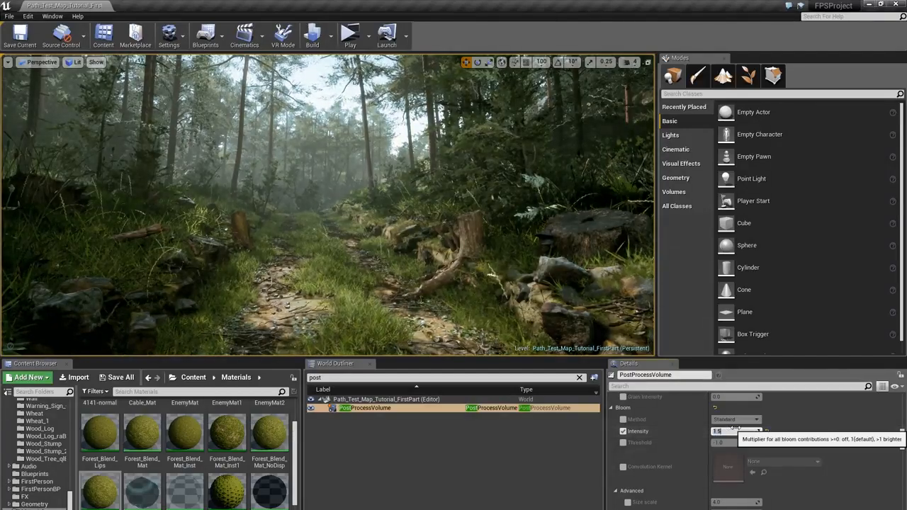
- Examine the Auto Exposure Min and Max Brightness, the Low and High Percent, and the Lens Flares Intensity
scroll(740, 448, down, 10)
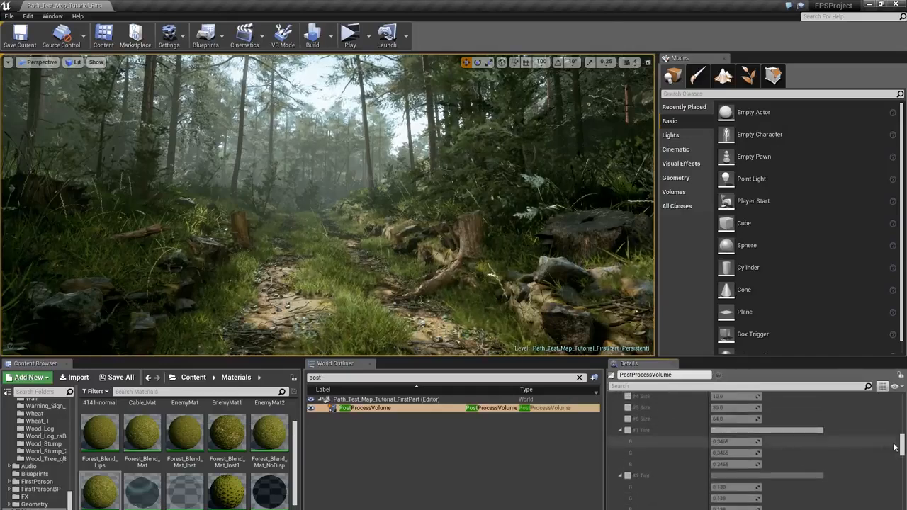
drag(902, 446, 903, 465)
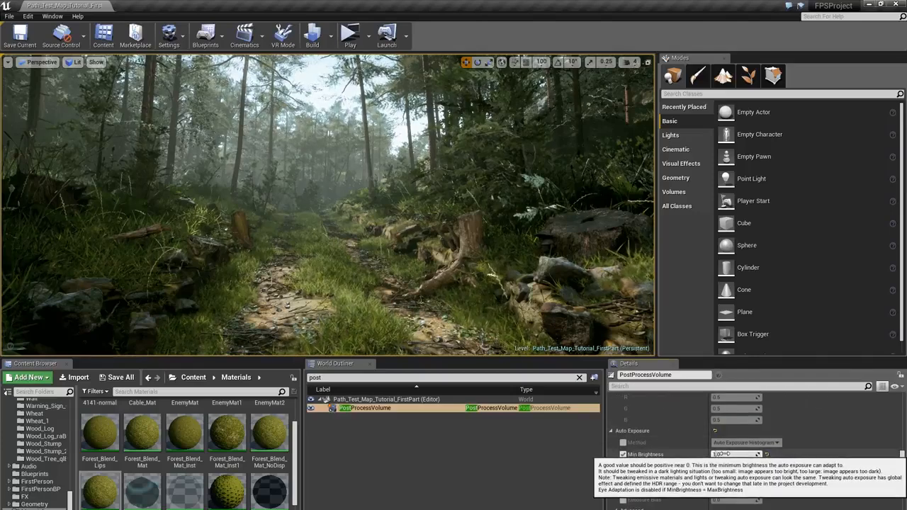
click(730, 454)
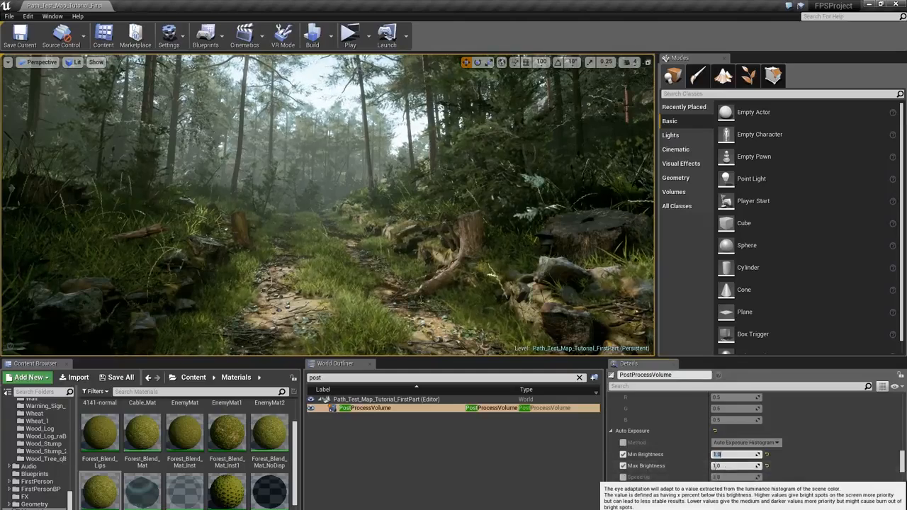
scroll(778, 476, down, 5)
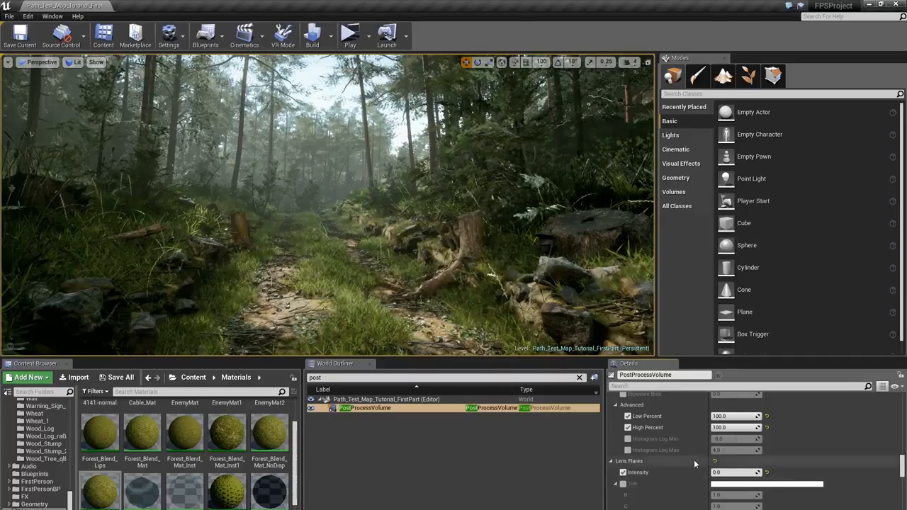
right_drag(439, 241, 440, 264)
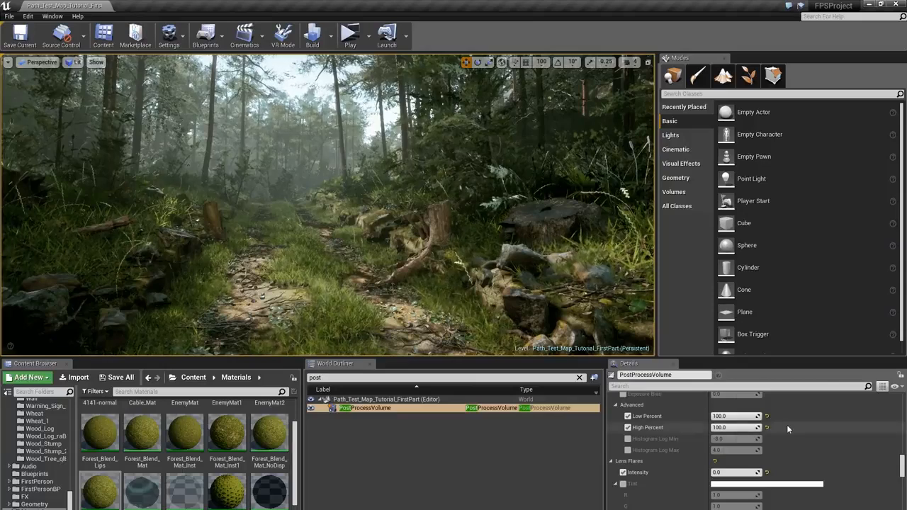
scroll(789, 428, down, 1)
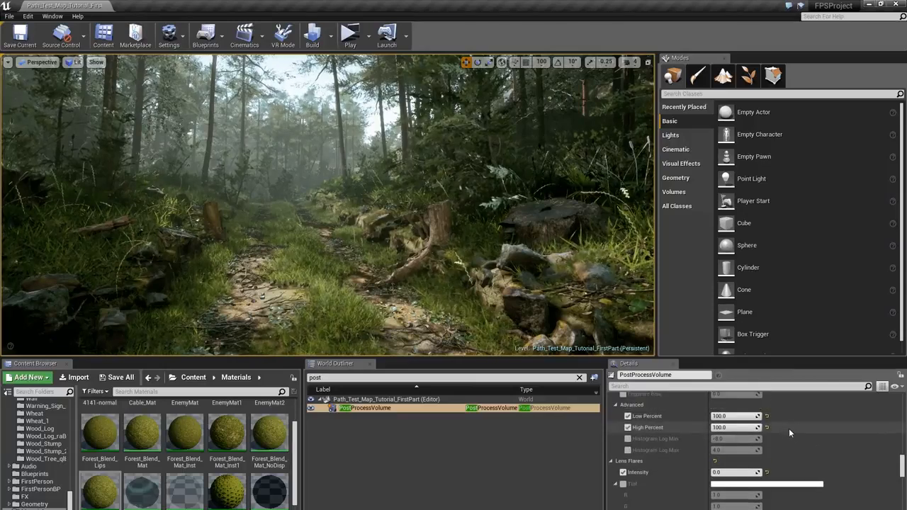
scroll(789, 428, down, 2)
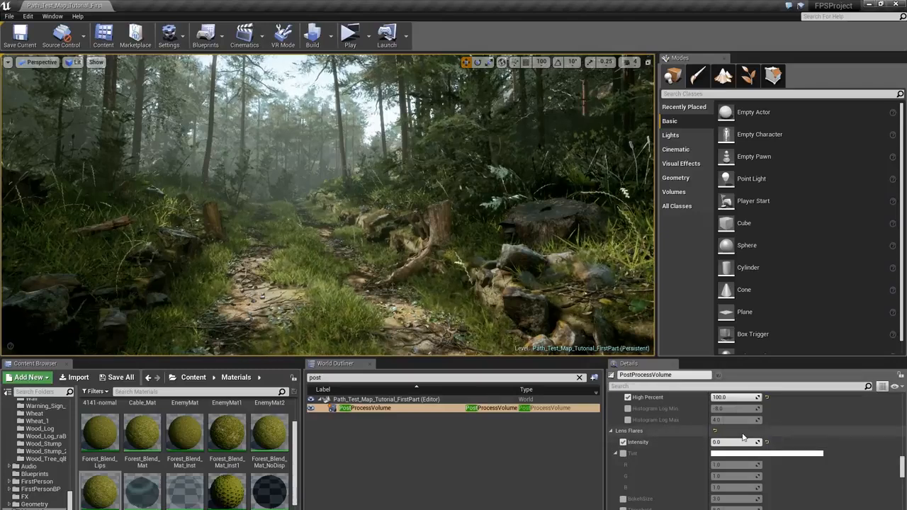
- Compare the scene with Ambient Occlusion Intensity at 1, 0 and 0.65, leaving the value at 0.65
scroll(742, 432, down, 6)
scroll(743, 437, down, 10)
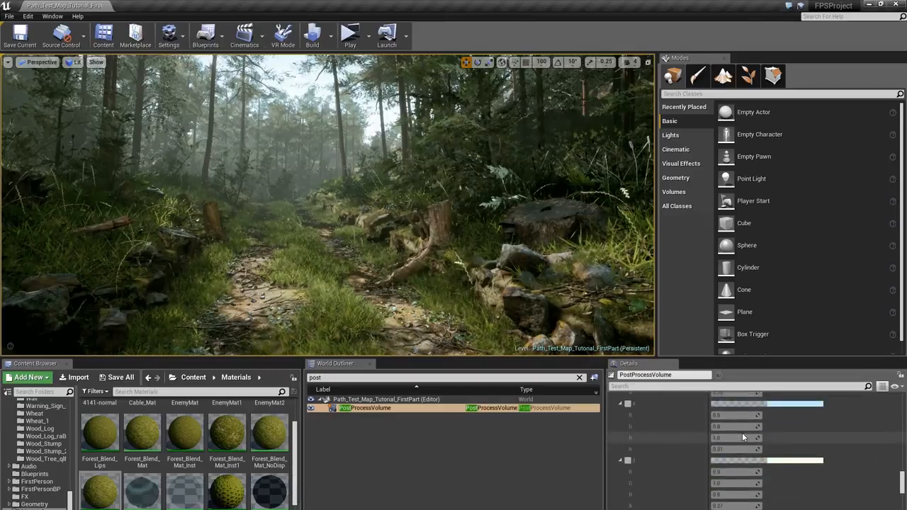
scroll(743, 437, down, 15)
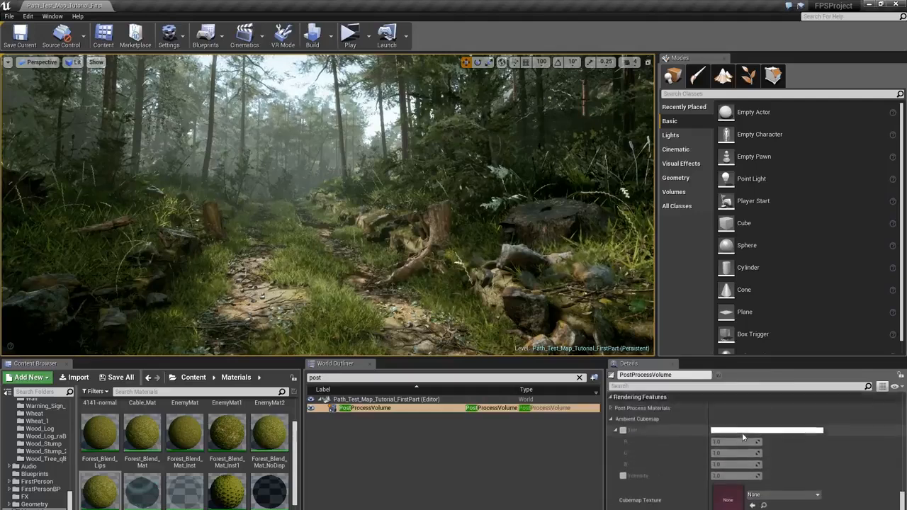
scroll(742, 437, down, 4)
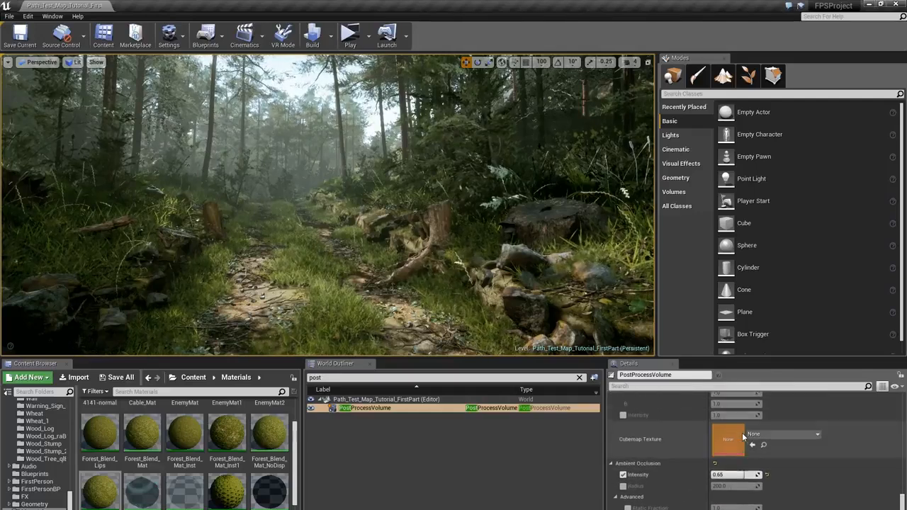
click(732, 475)
text(1)
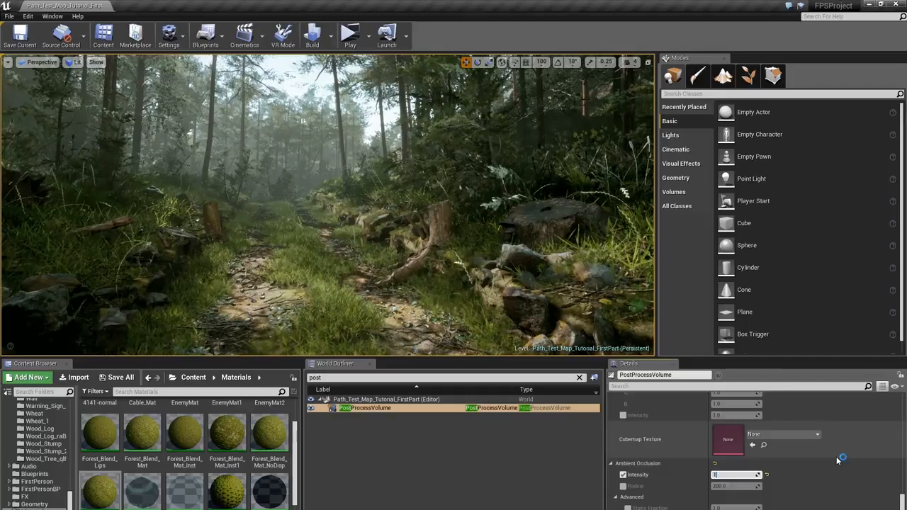
key(Return)
text(0.65)
key(Return)
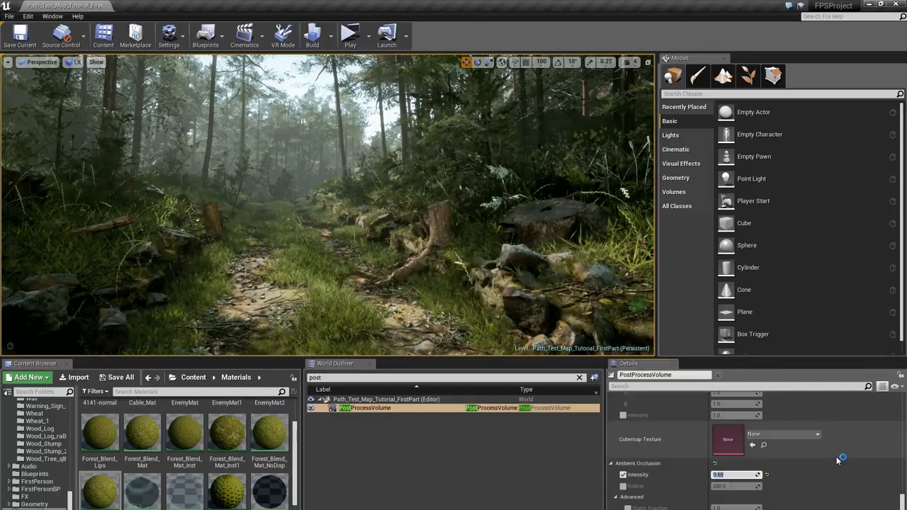
text(1)
key(Return)
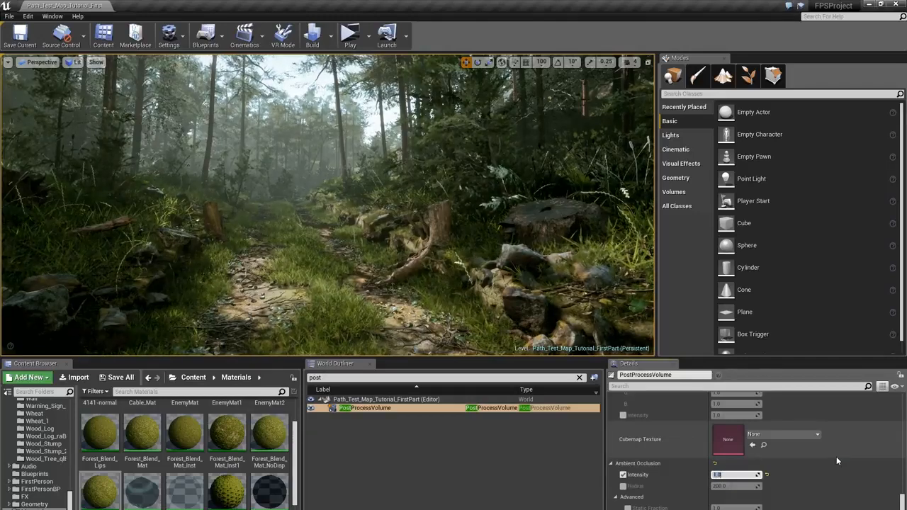
text(0.65)
key(Return)
text(0)
key(Return)
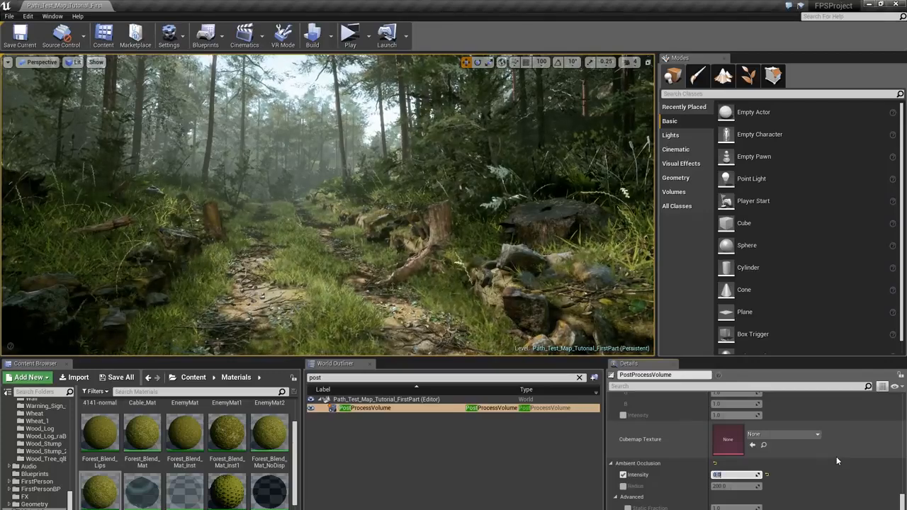
text(0.65)
key(Return)
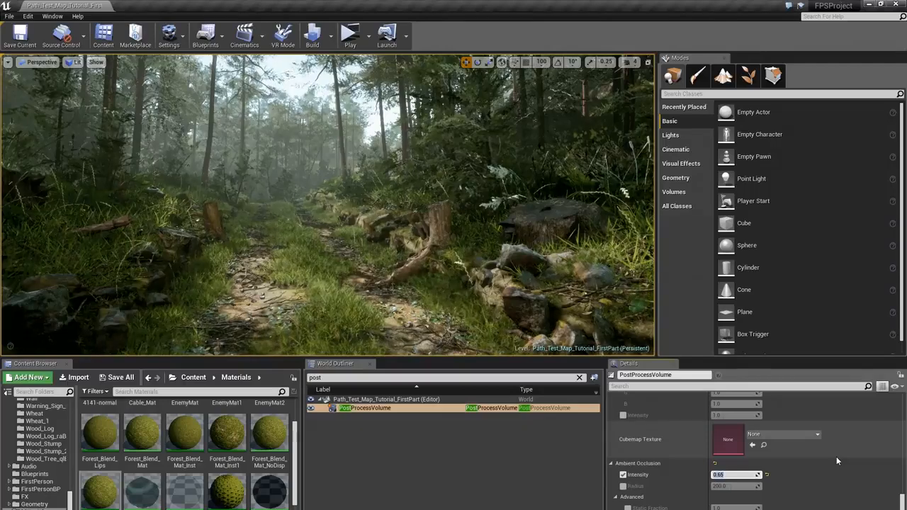
- Examine the Ambient Occlusion Quality, Global Illumination, Screen Space Reflections, White Balance Temp and Color Grading LUT settings
scroll(818, 467, down, 5)
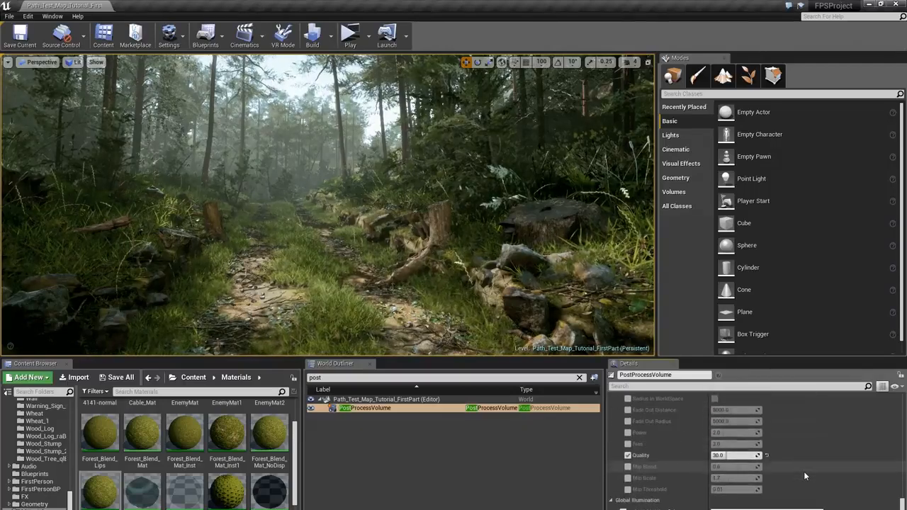
scroll(803, 471, down, 3)
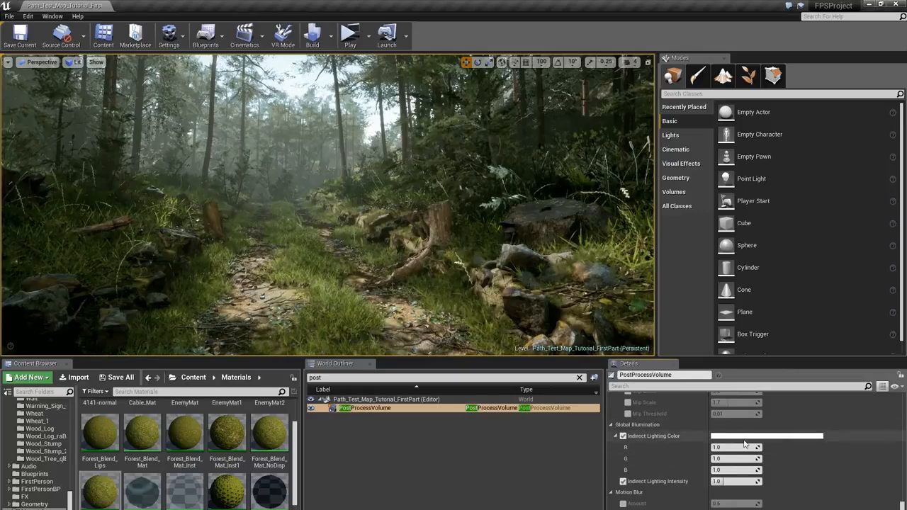
scroll(744, 458, down, 6)
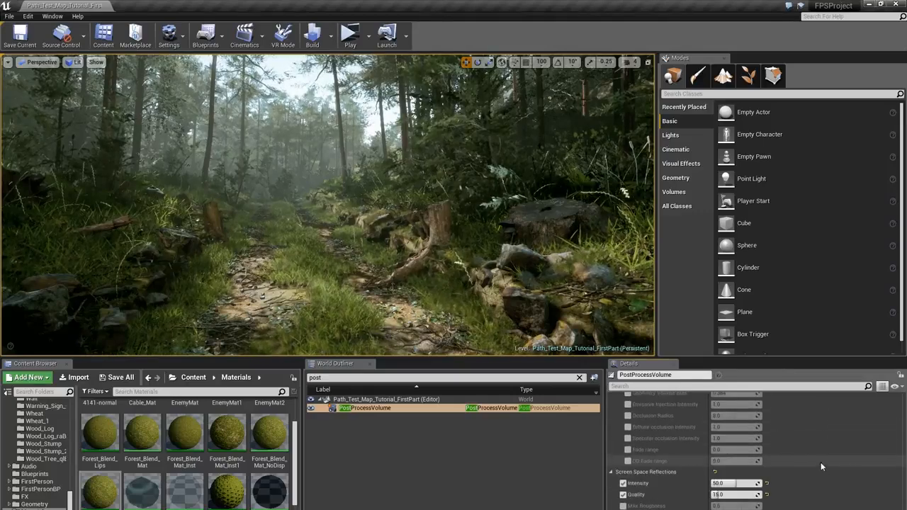
drag(901, 487, 899, 402)
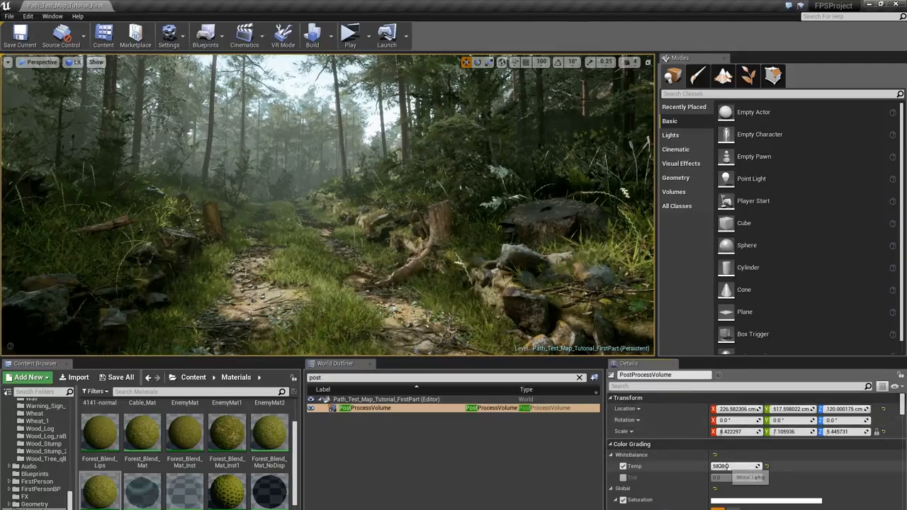
scroll(730, 467, down, 15)
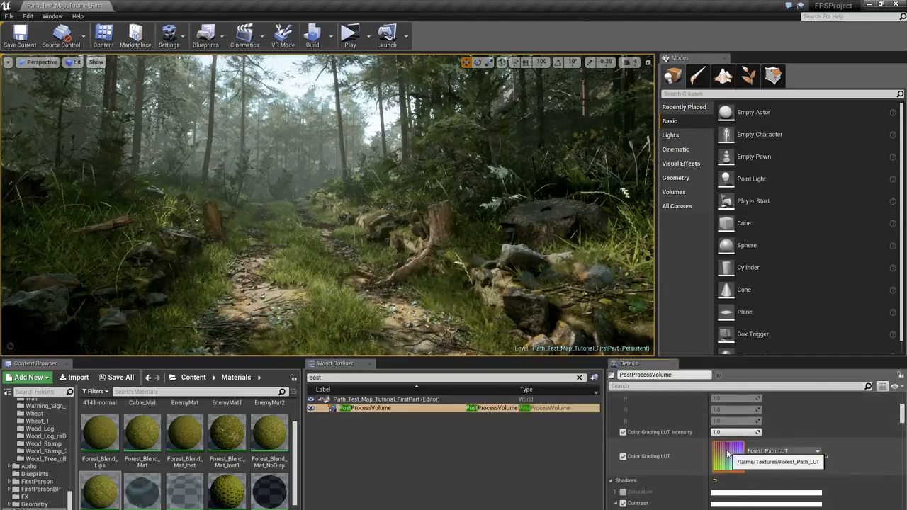
scroll(728, 454, down, 4)
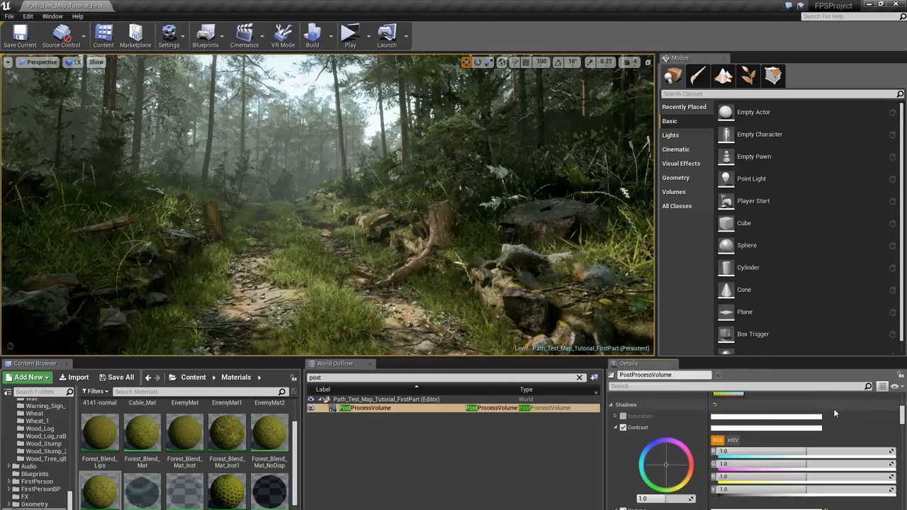
- Find the post-process volume's Enabled setting by searching "enable", and turn it off and back on to compare the scene
click(793, 386)
text(enable)
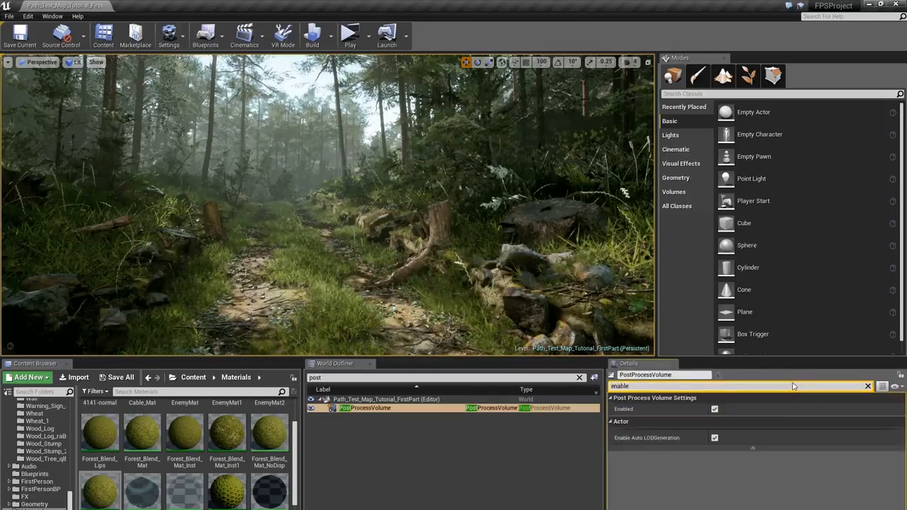
click(715, 409)
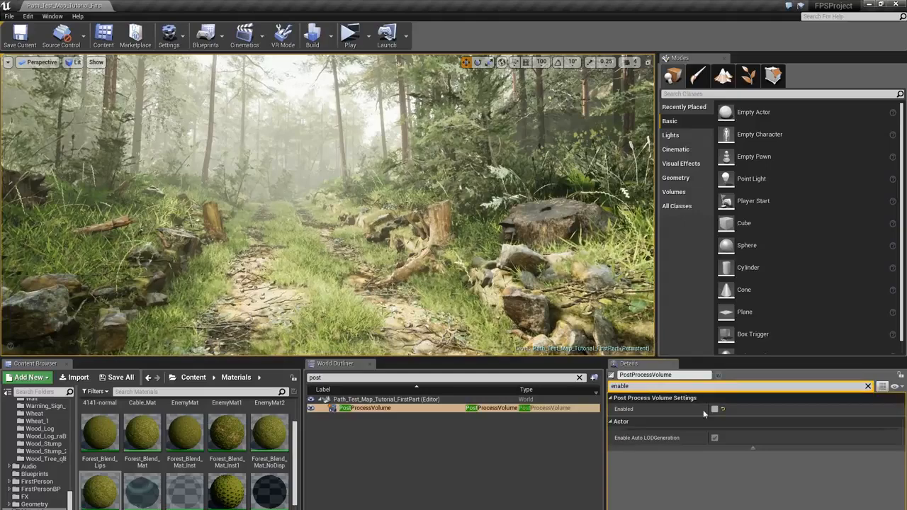
click(714, 410)
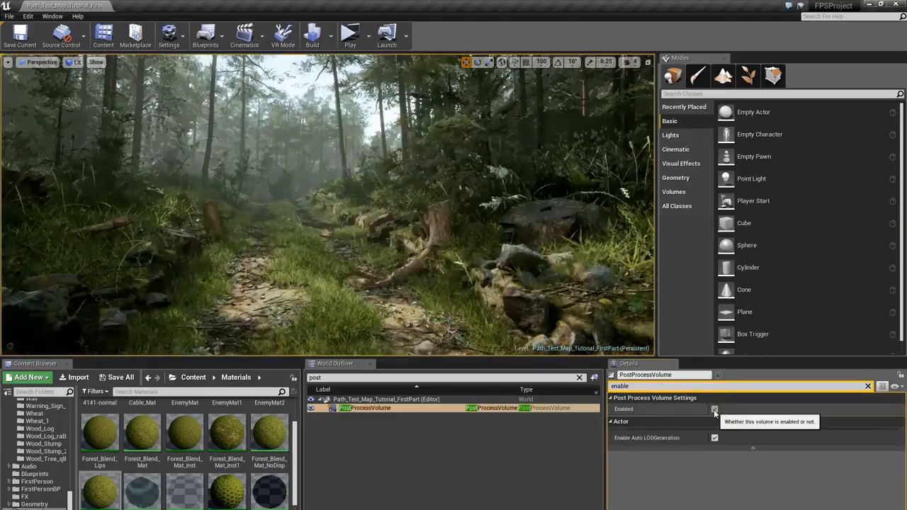
- Inspect the path ground up close, checking the instanced foliage, the path plane and the side lips mesh by selecting each, and clear the selection
right_drag(328, 206, 302, 121)
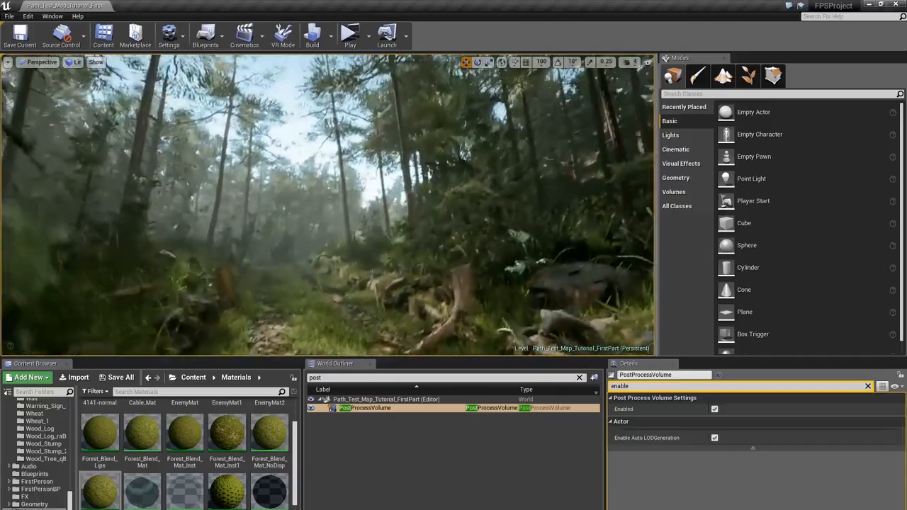
right_drag(298, 177, 286, 187)
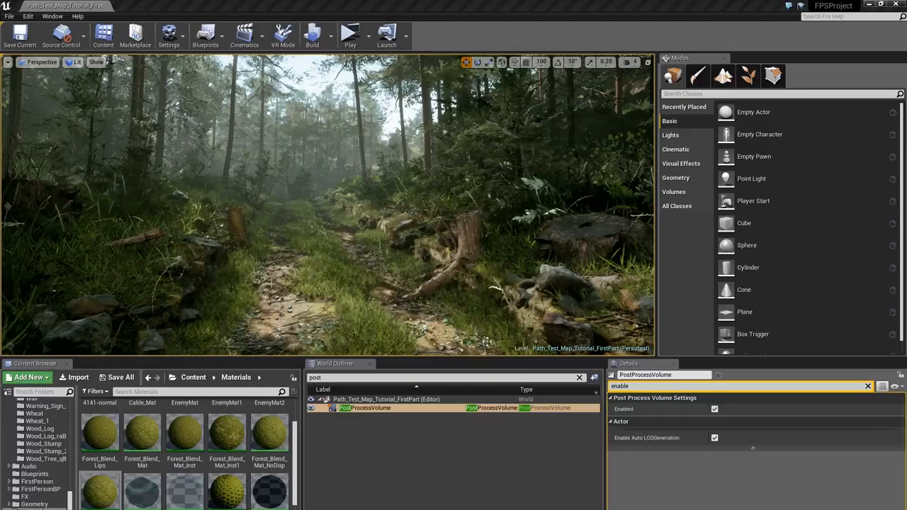
right_drag(363, 236, 400, 261)
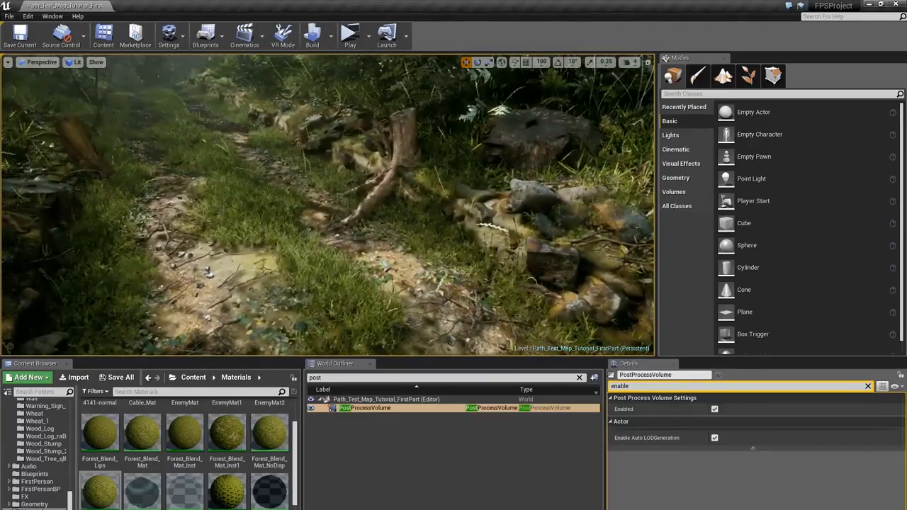
click(363, 273)
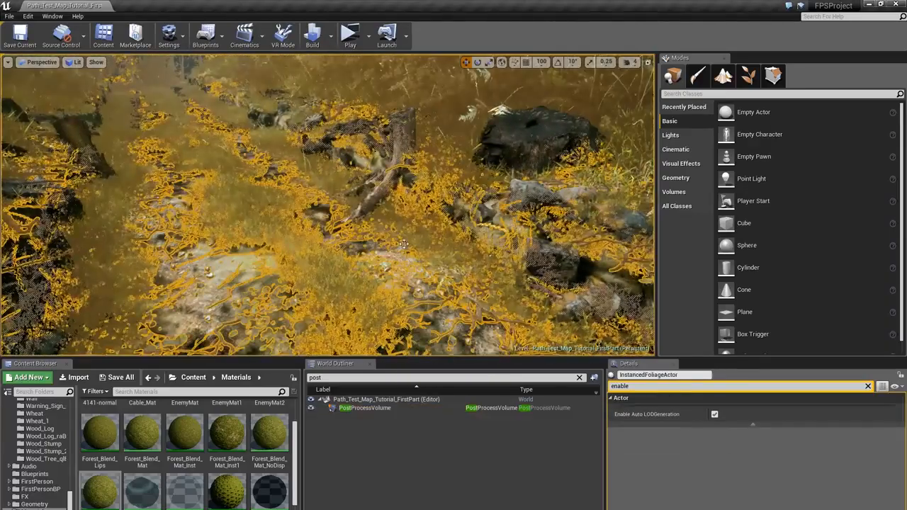
click(406, 268)
right_drag(406, 267, 373, 238)
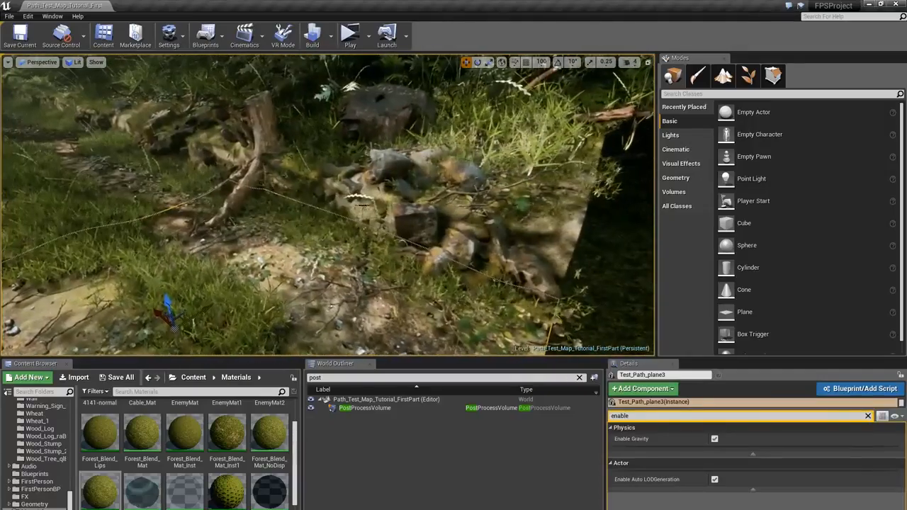
click(425, 228)
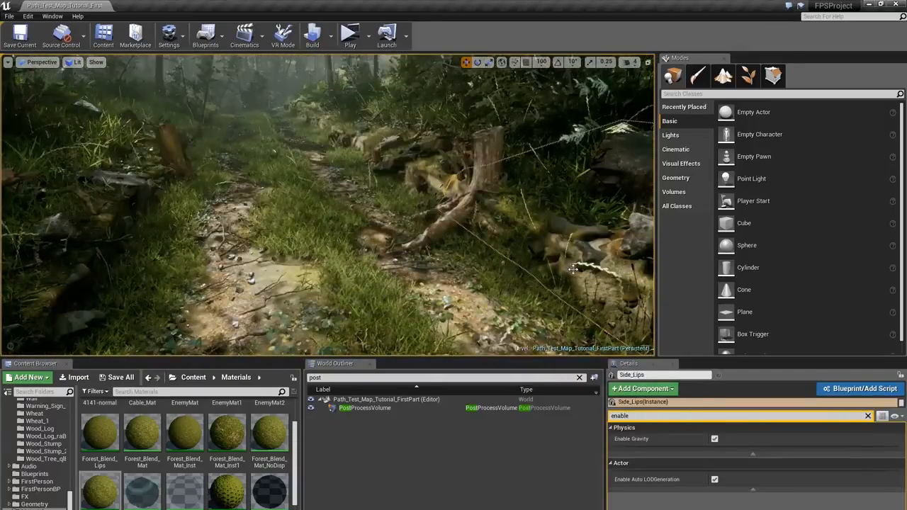
key(Escape)
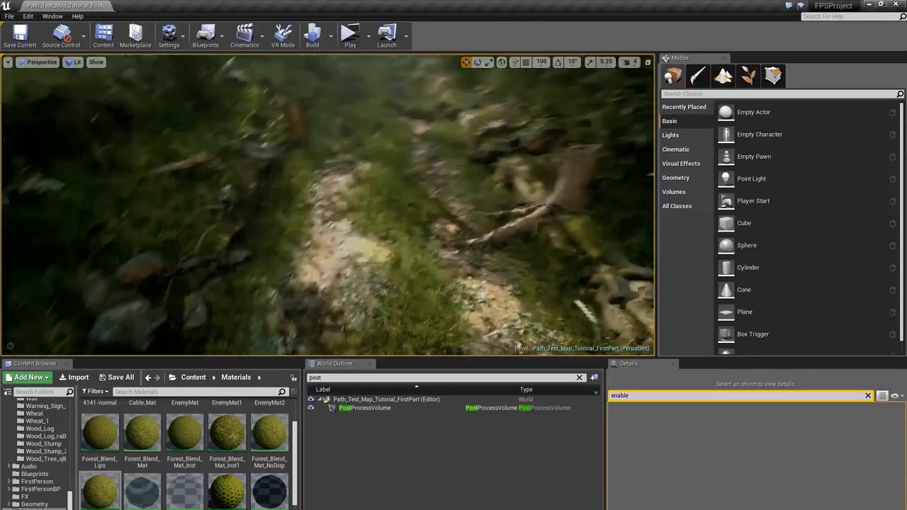
- Inspect the rocks and the wood stump on the path's edge by selecting them, and clear the selection
right_drag(397, 219, 360, 182)
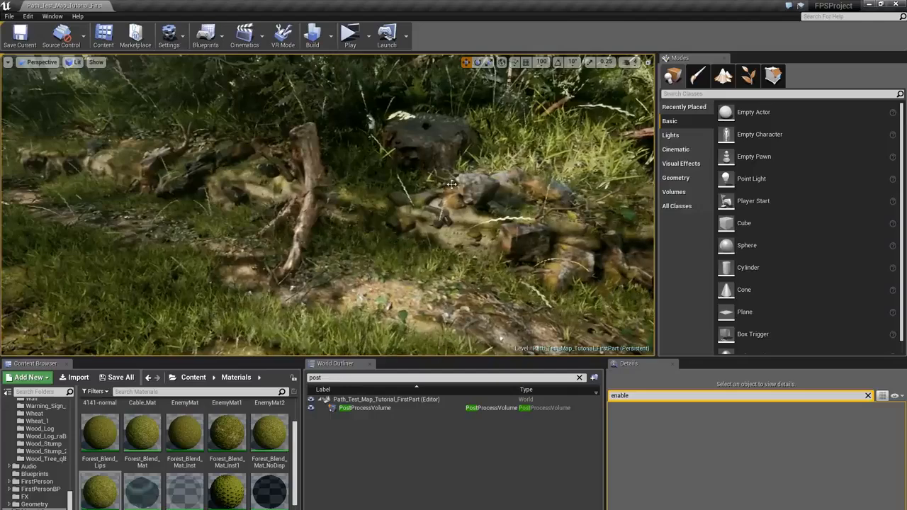
click(451, 183)
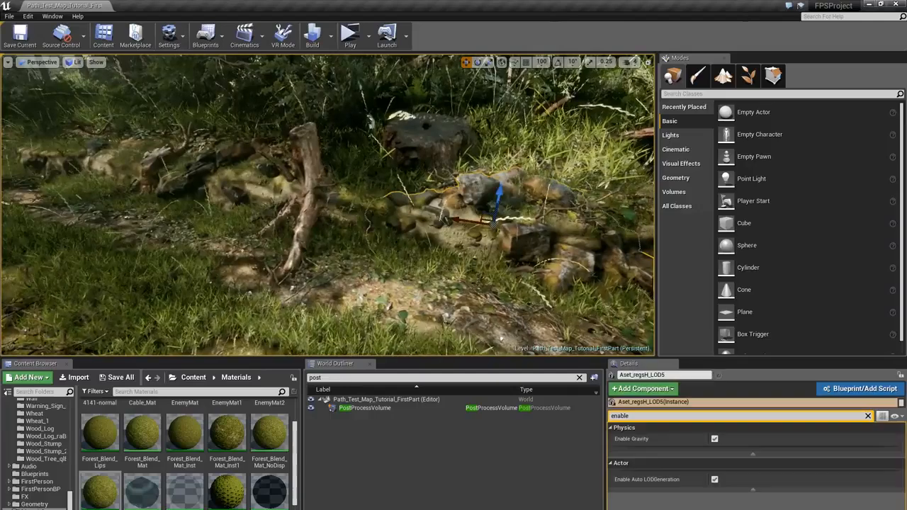
click(306, 175)
key(Escape)
right_drag(307, 175, 234, 163)
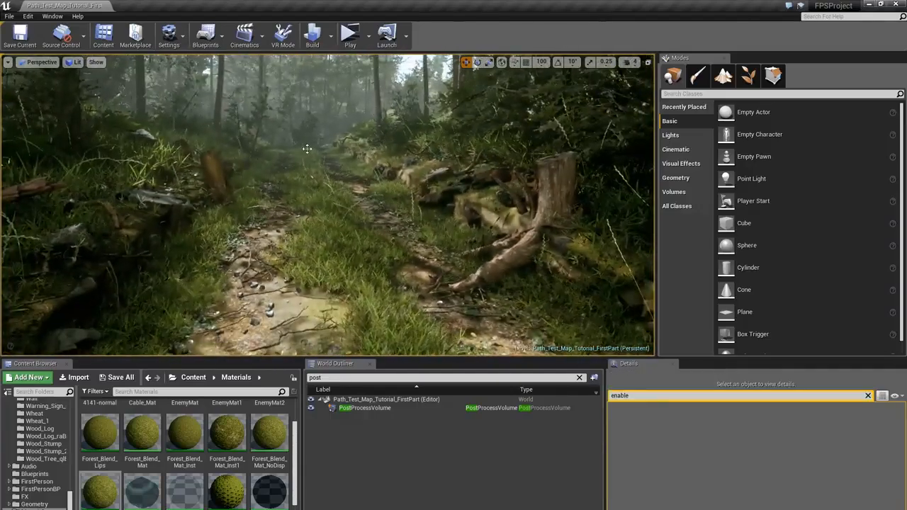
- Examine the finished path, its grassy banks, ground detail and the surrounding foggy trees from several viewpoints
right_drag(343, 209, 287, 211)
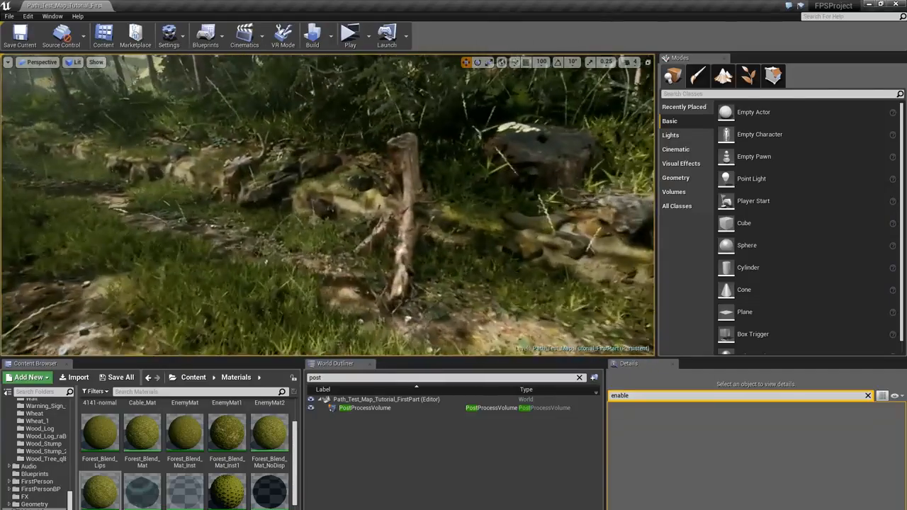
right_drag(327, 205, 234, 266)
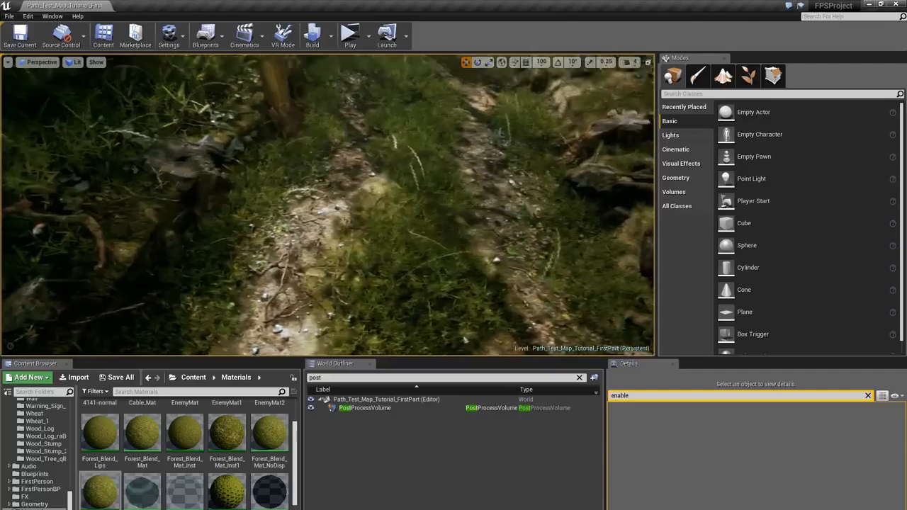
right_drag(328, 206, 326, 170)
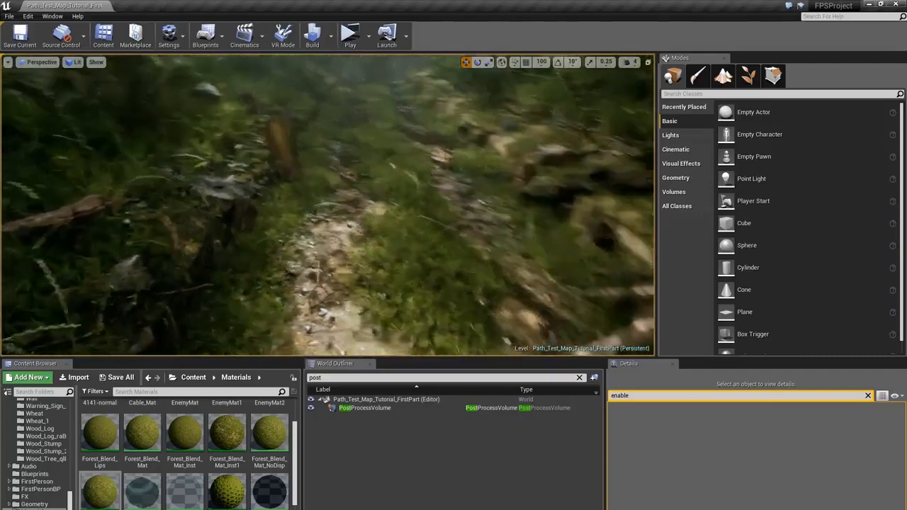
right_drag(327, 206, 370, 230)
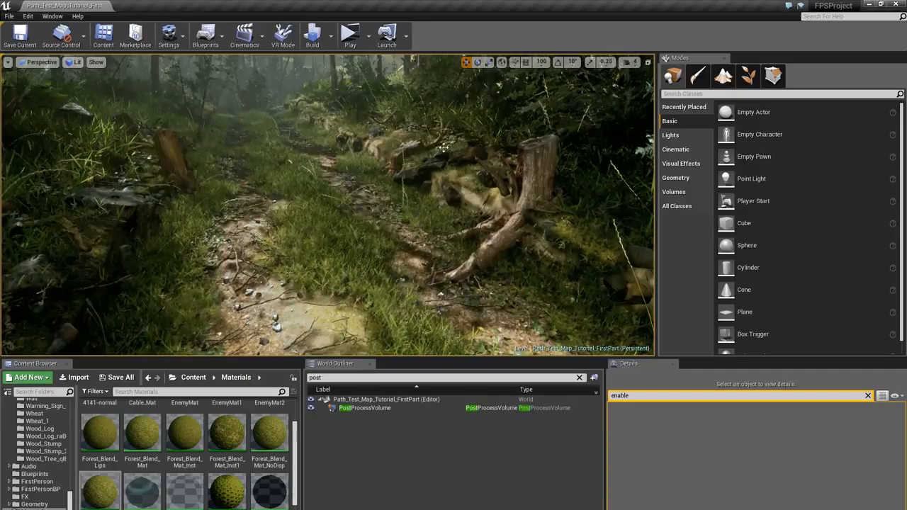
right_drag(409, 200, 312, 177)
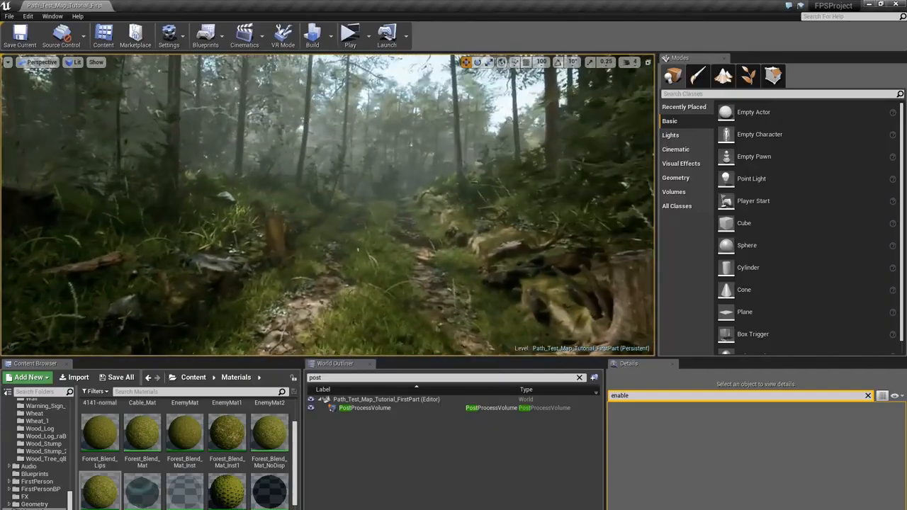
right_drag(410, 201, 284, 216)
right_drag(409, 200, 475, 197)
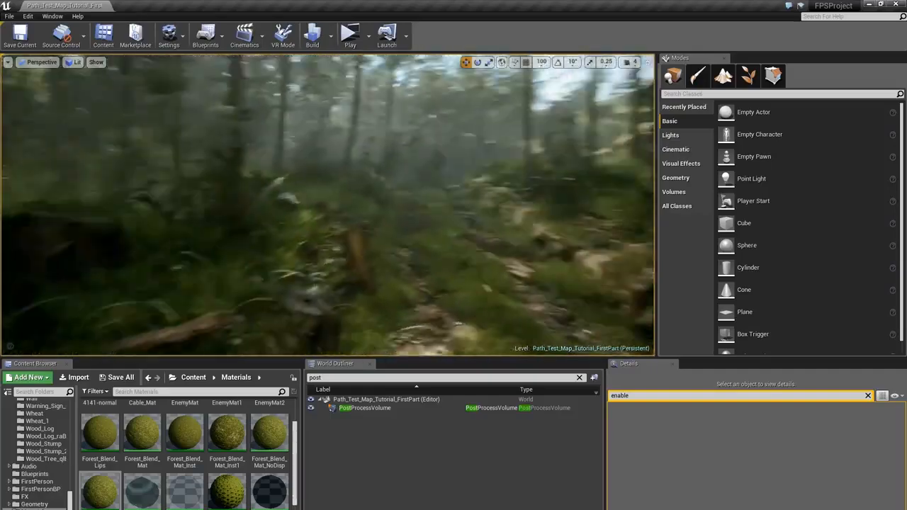
right_drag(409, 200, 377, 202)
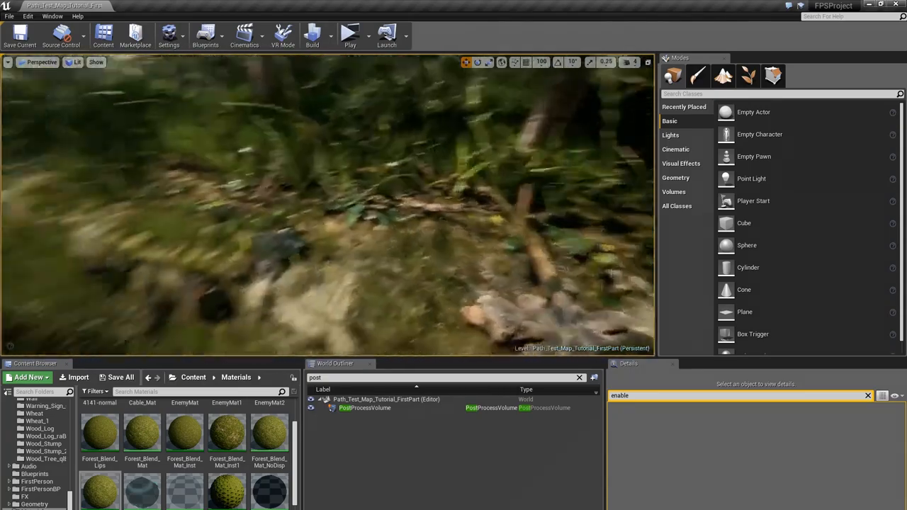
right_drag(328, 206, 255, 227)
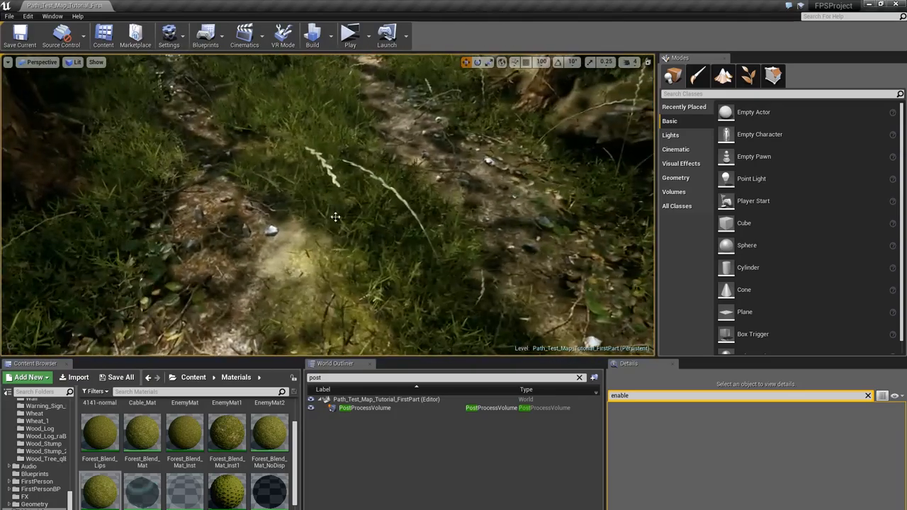
right_drag(335, 217, 309, 177)
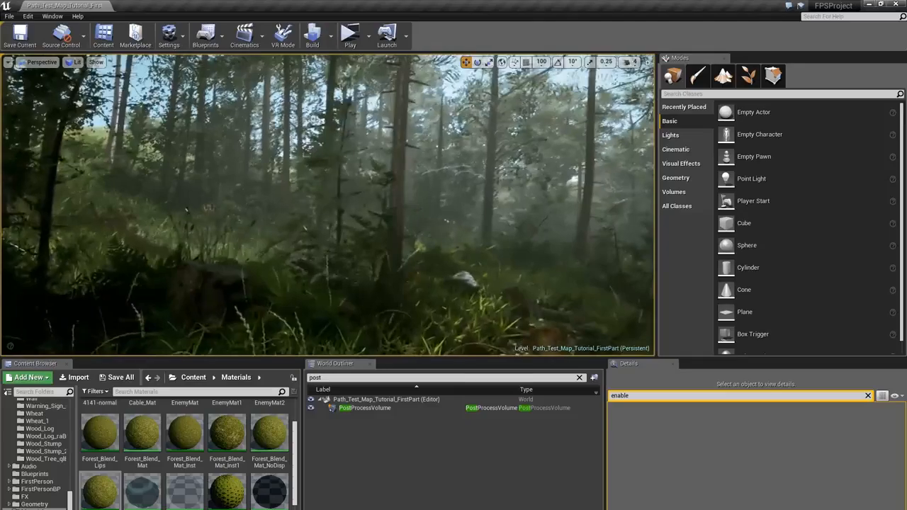
right_drag(329, 206, 304, 208)
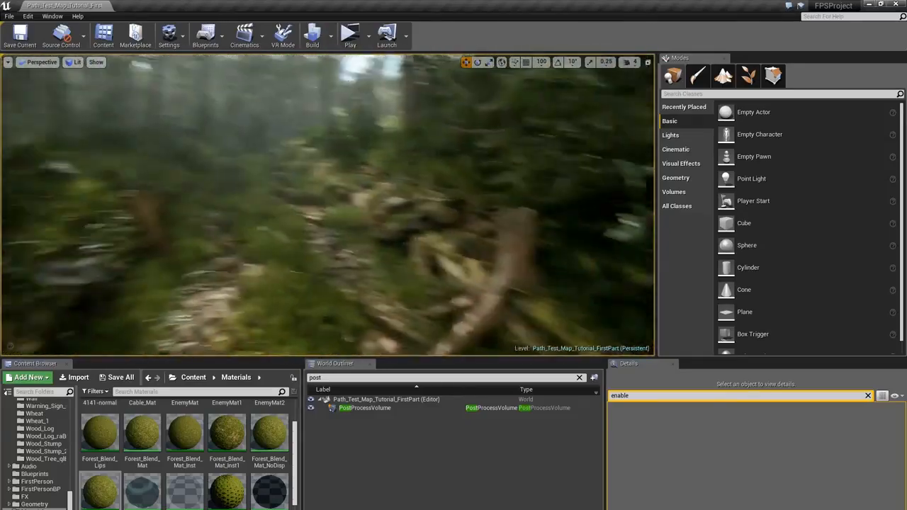
right_drag(328, 205, 305, 203)
key(w)
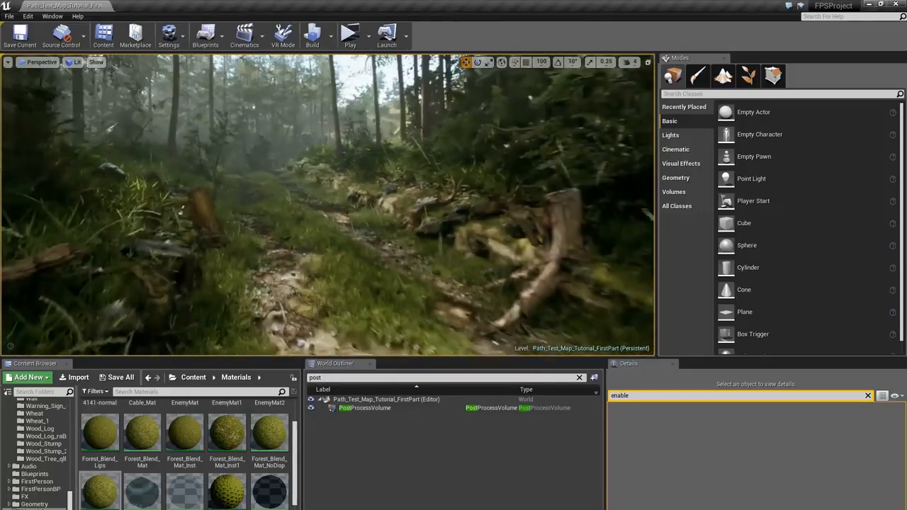
- Check the wood stump beside the path by selecting it, clear the selection, and view the whole forest path
click(485, 218)
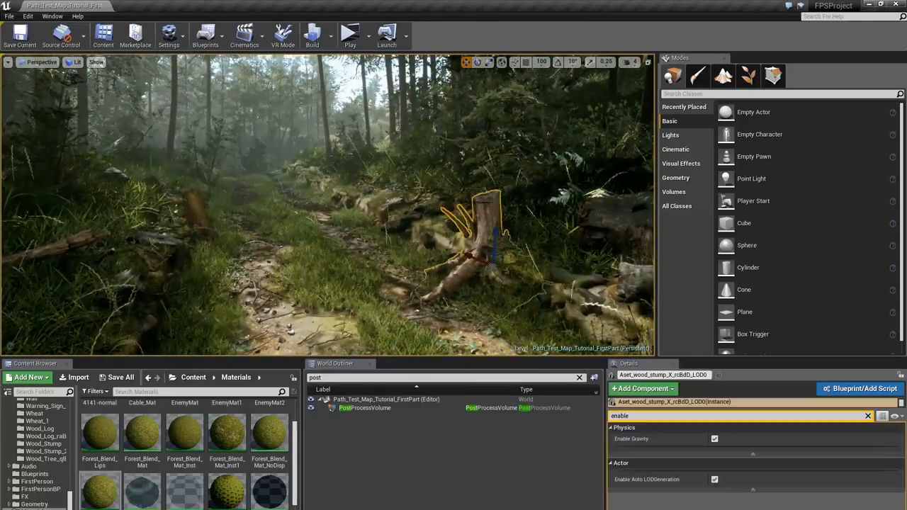
key(Escape)
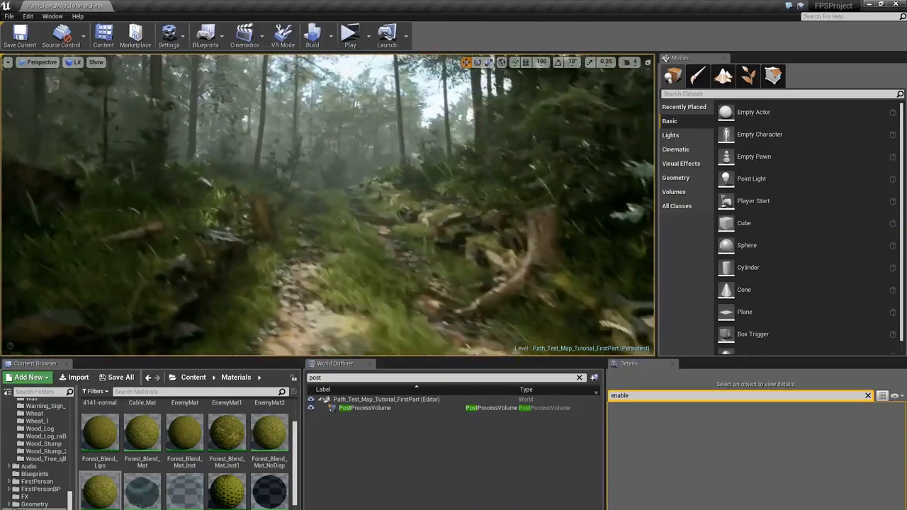
right_drag(358, 105, 347, 97)
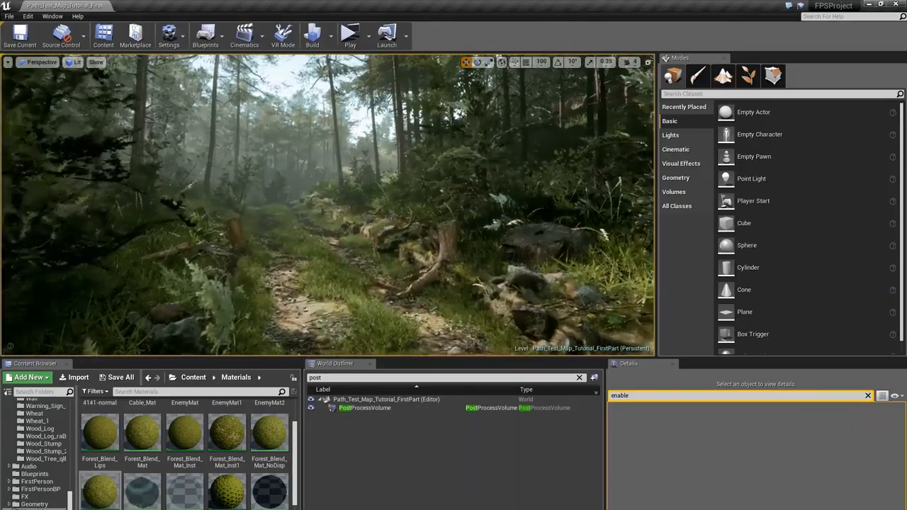
key(w)
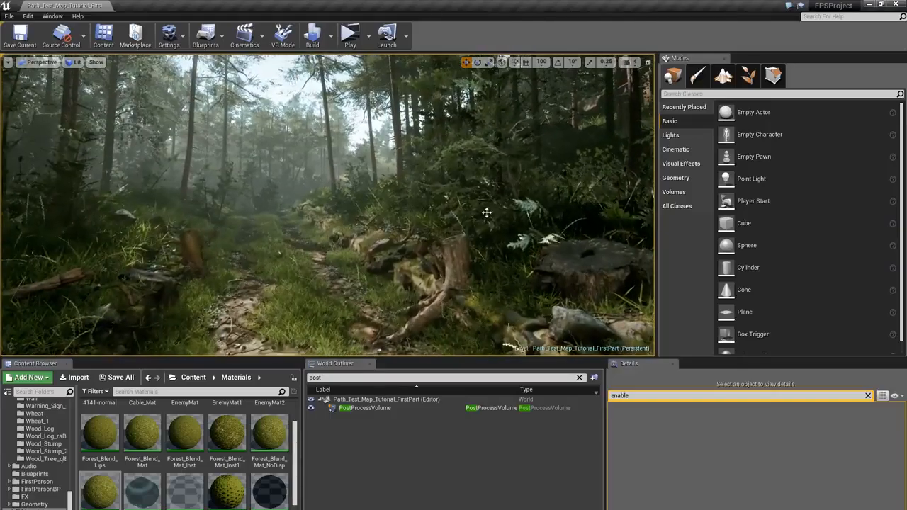